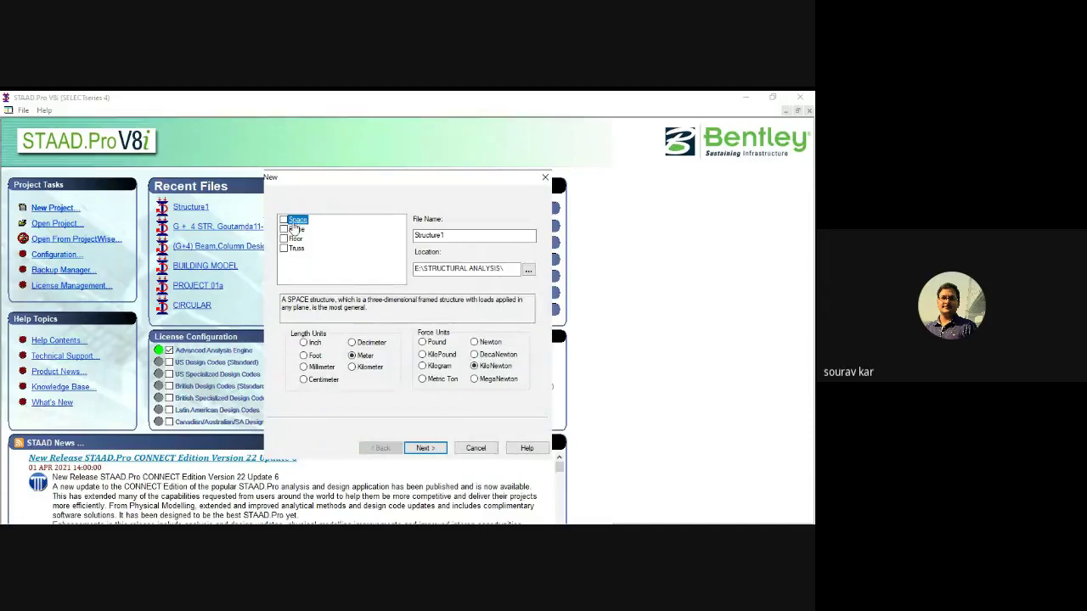
Set the new structure type to Space and name the file SCHOOL BUILDING-BHUJ.
{"action": "left_click", "coordinate": [284, 220]}
{"action": "double_click", "coordinate": [426, 235]}
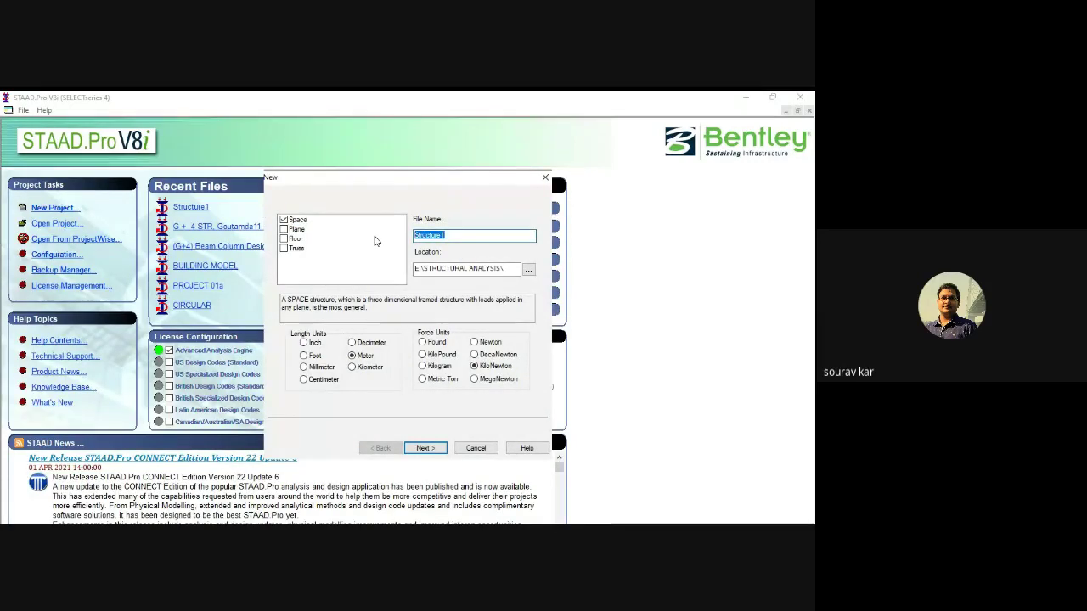
{"action": "type", "text": "b"}
{"action": "type", "text": "CHOOL BUILDING"}
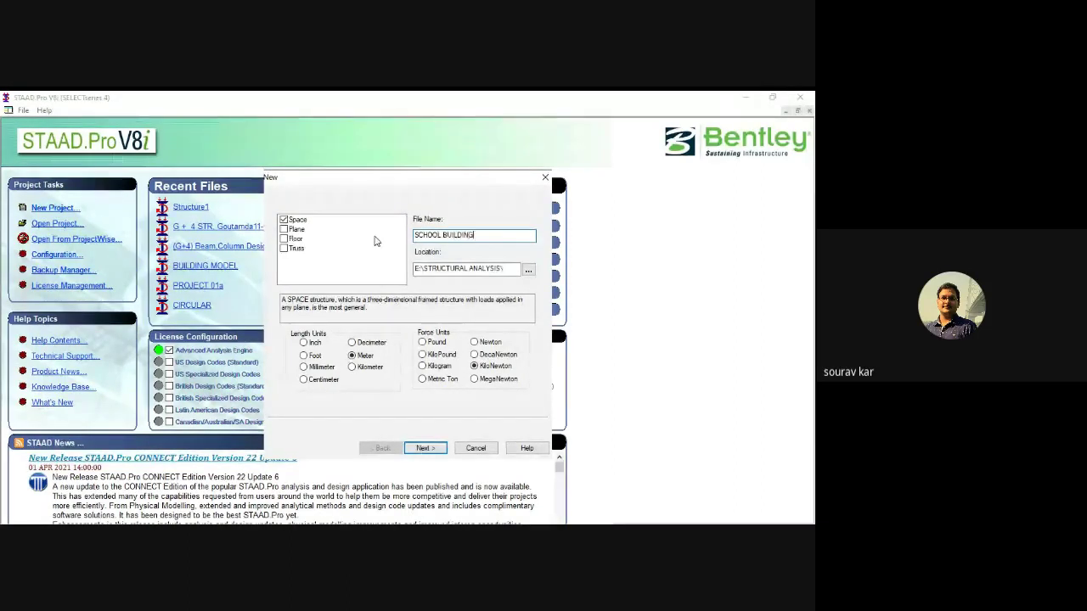
{"action": "type", "text": "-BHUJ"}
Set the file location to E:\OGMA\ and create the model, starting in Add Beam mode.
{"action": "left_click", "coordinate": [528, 269]}
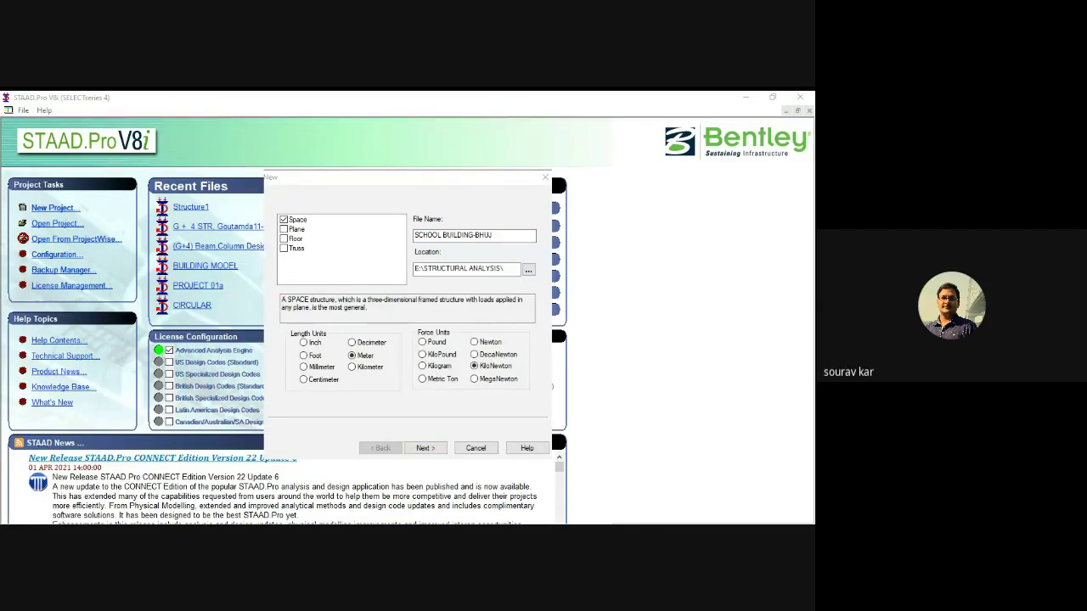
{"action": "left_click", "coordinate": [439, 402]}
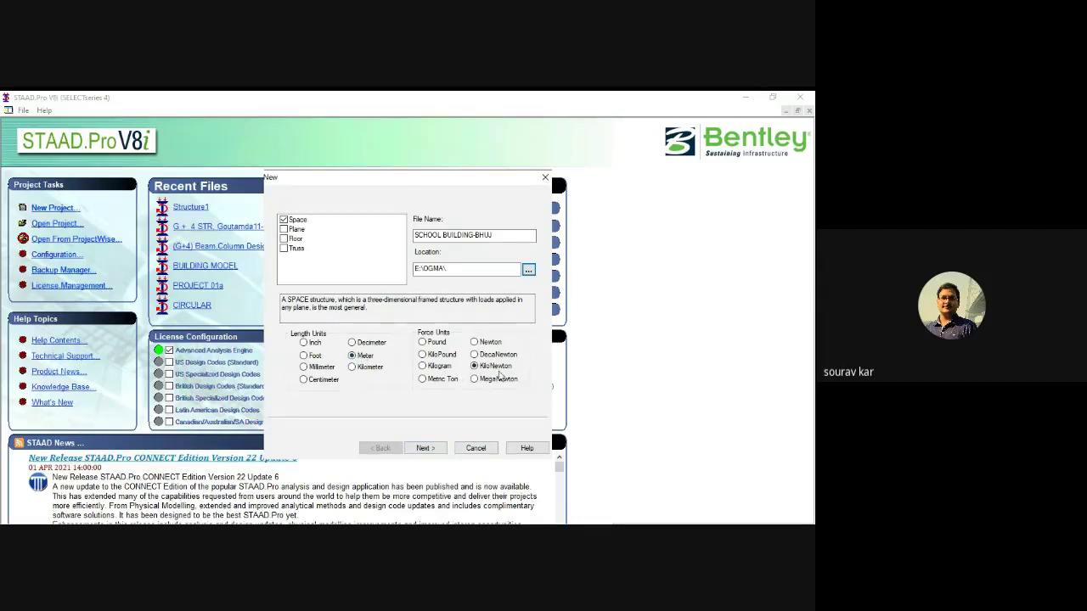
{"action": "left_click", "coordinate": [425, 448]}
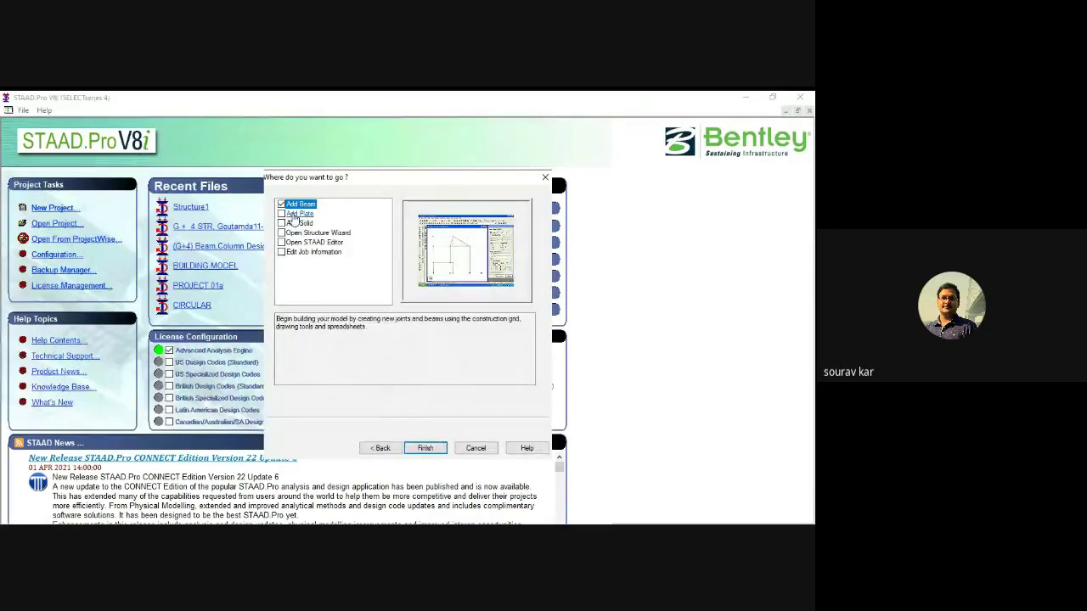
{"action": "left_click", "coordinate": [425, 448]}
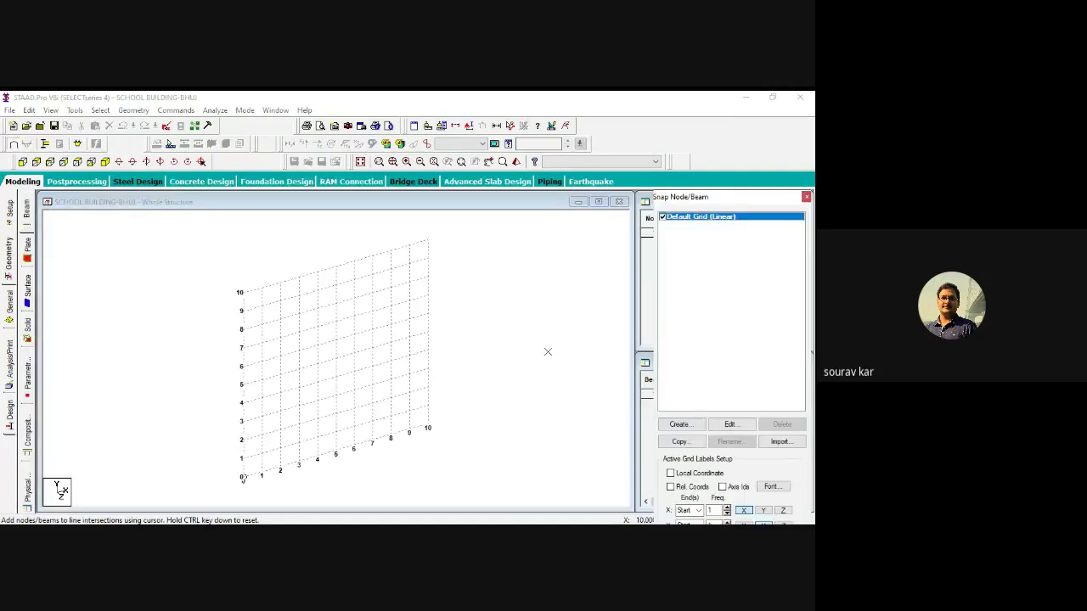
Dismiss the snap grid and enter the first node at the origin (0, 0, 0) in the node table.
{"action": "left_click", "coordinate": [806, 197]}
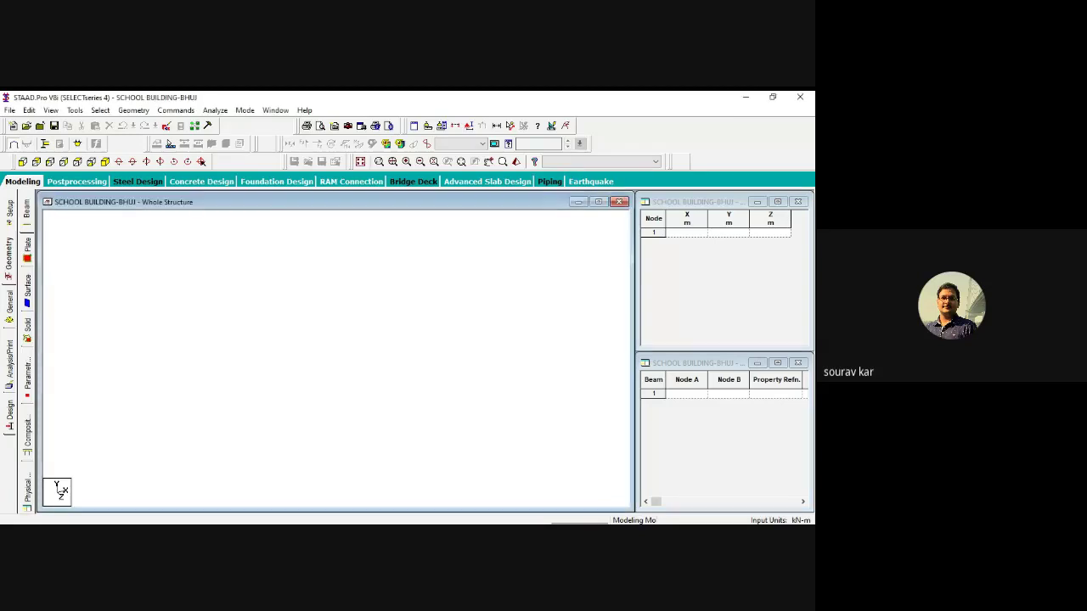
{"action": "left_click", "coordinate": [698, 237]}
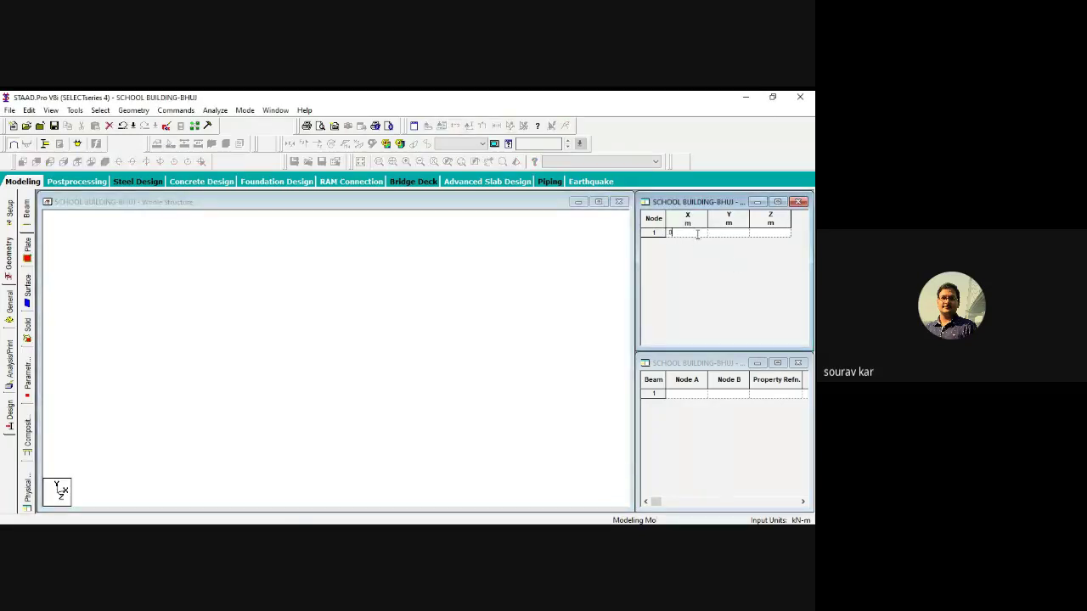
{"action": "type", "text": "0"}
{"action": "key", "text": "Return"}
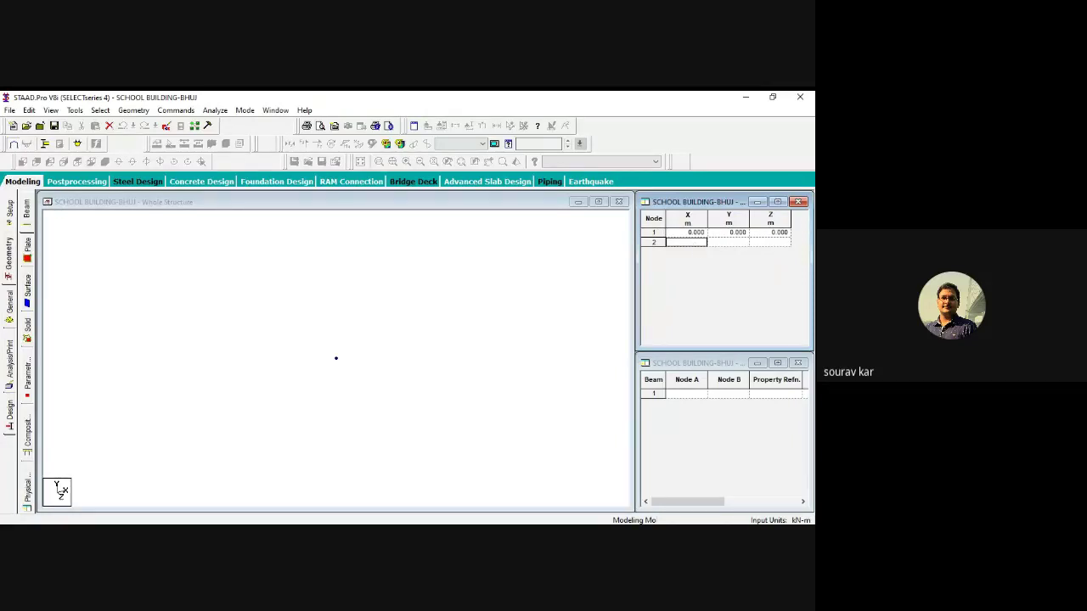
Add two more nodes at Z = 4 m and Z = 6 m, keeping X and Y at 0.
{"action": "key", "text": "alt+Tab"}
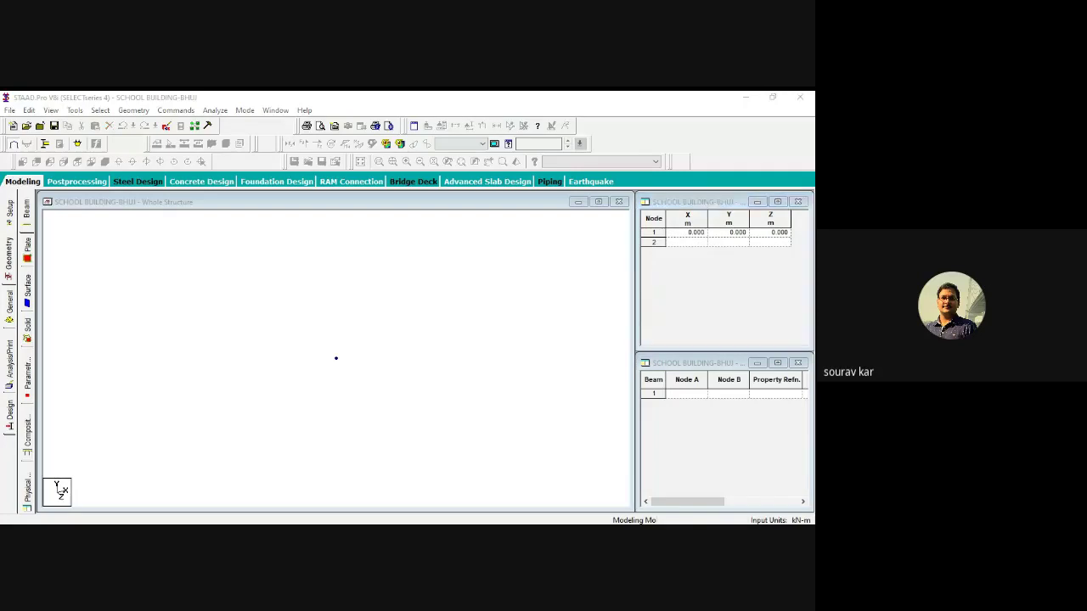
{"action": "left_click", "coordinate": [784, 252]}
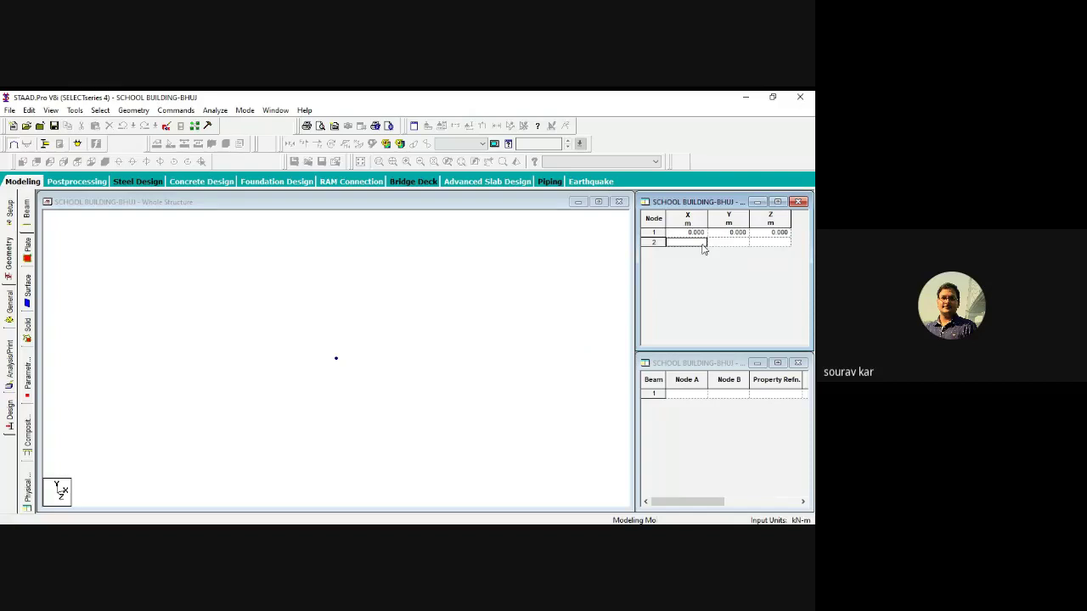
{"action": "left_click", "coordinate": [773, 244]}
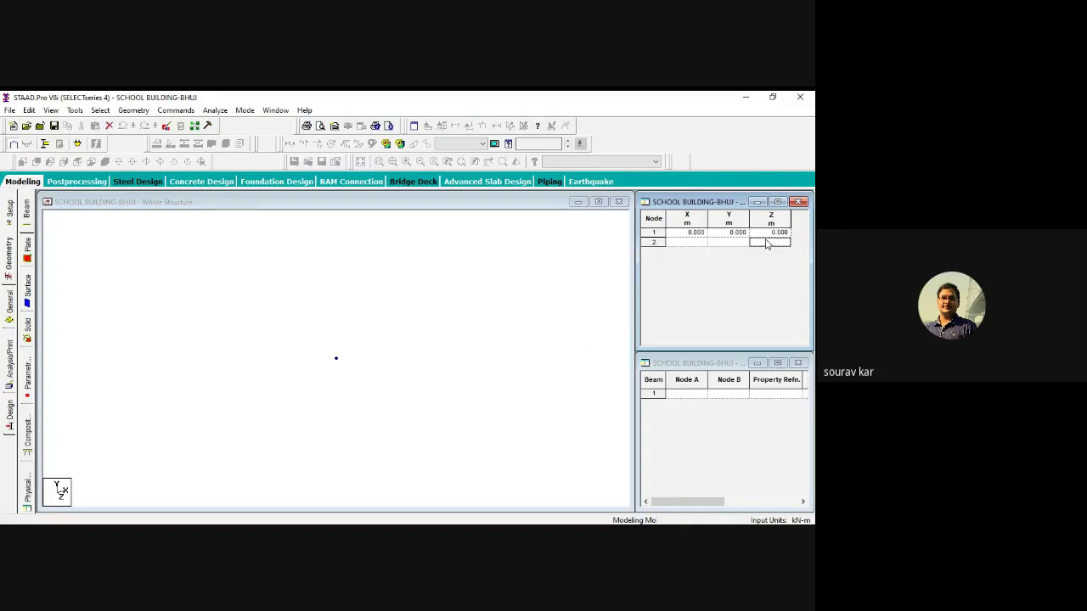
{"action": "type", "text": "4"}
{"action": "key", "text": "Return"}
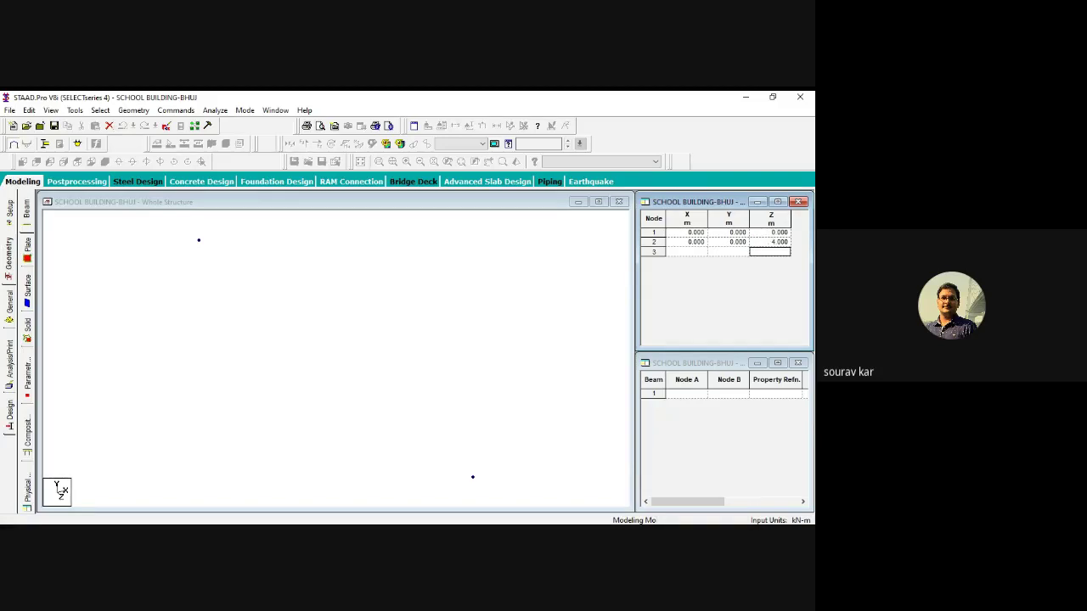
{"action": "key", "text": "alt+Tab"}
{"action": "key", "text": "alt+Tab"}
{"action": "type", "text": "6"}
{"action": "key", "text": "Return"}
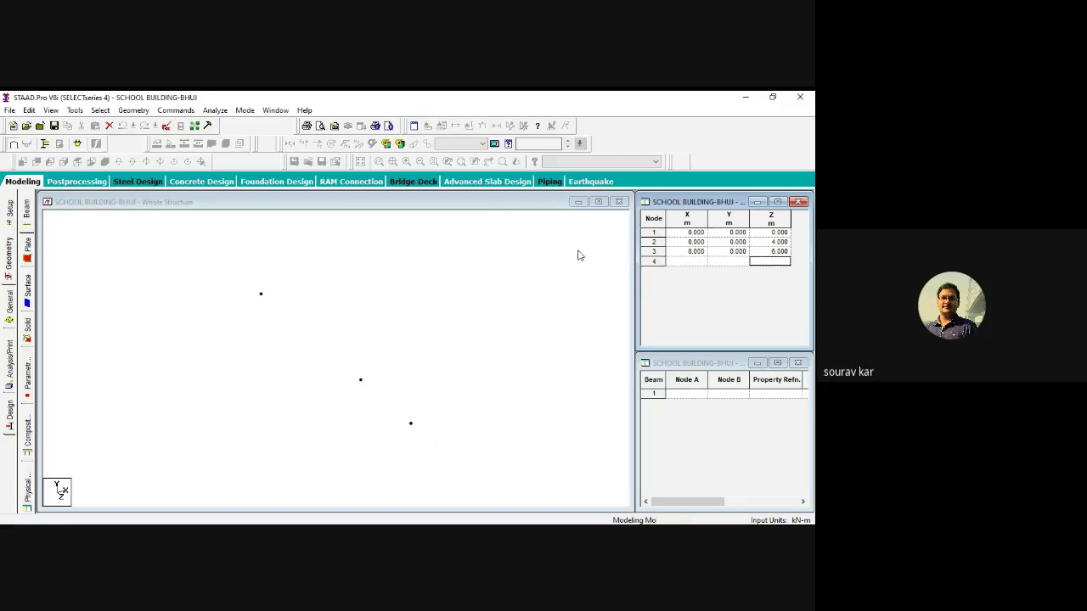
Connect the three nodes in a line with beams from node 1 through node 2 to node 3.
{"action": "left_click", "coordinate": [646, 234]}
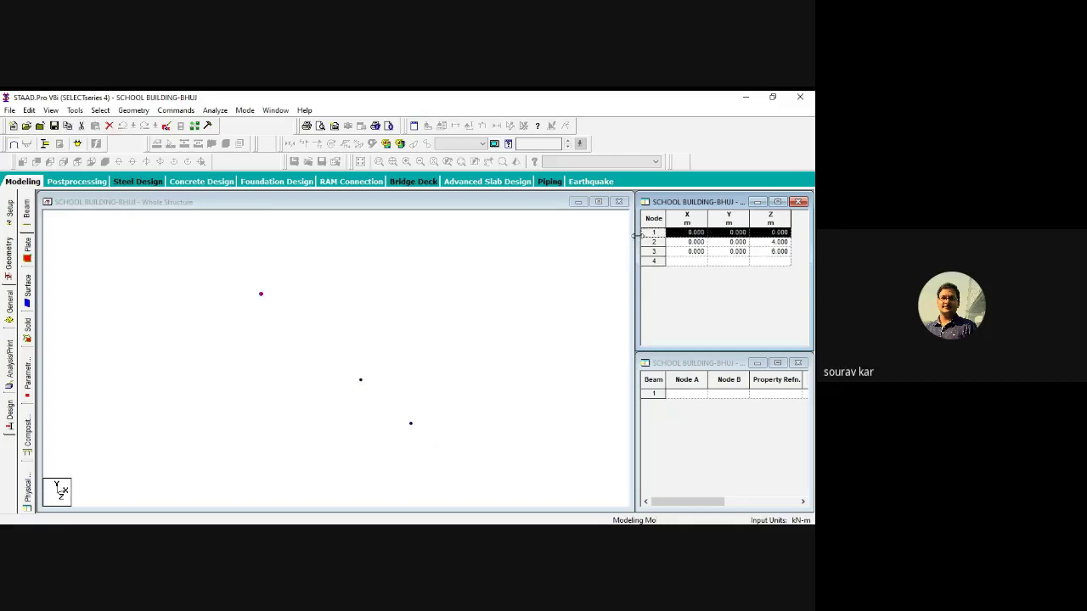
{"action": "scroll", "coordinate": [227, 252], "scroll_direction": "up", "scroll_amount": 1}
{"action": "left_click", "coordinate": [161, 227]}
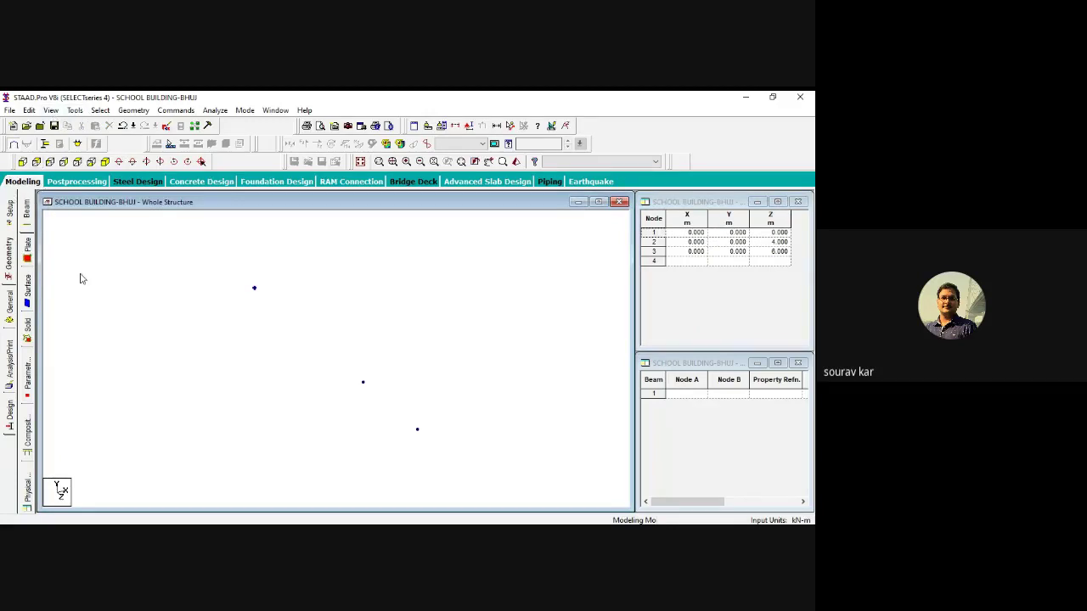
{"action": "left_click", "coordinate": [134, 110]}
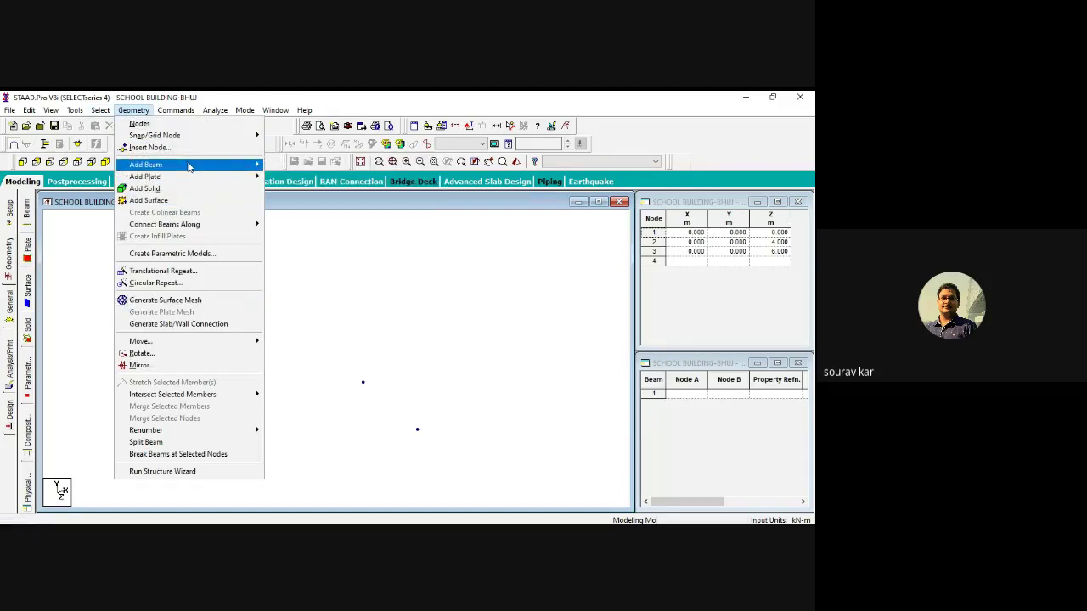
{"action": "mouse_move", "coordinate": [192, 166]}
{"action": "left_click", "coordinate": [299, 182]}
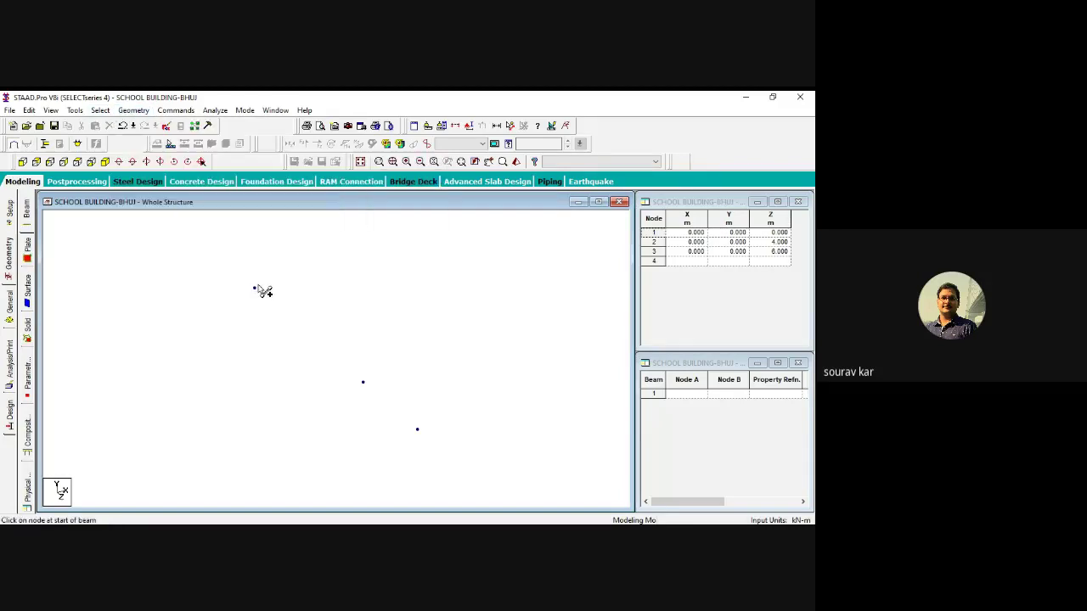
{"action": "left_click_drag", "start_coordinate": [256, 290], "coordinate": [417, 429]}
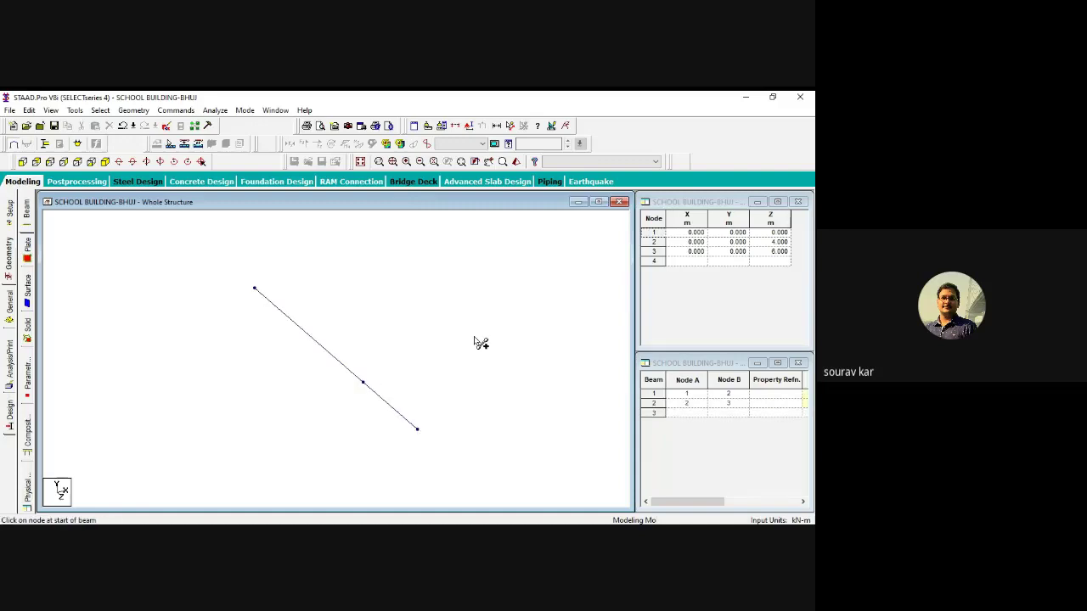
Repeat both beams with Translational Repeat along X in 6 steps at 5 m spacing, with the steps linked.
{"action": "scroll", "coordinate": [450, 334], "scroll_direction": "down", "scroll_amount": 1}
{"action": "left_click_drag", "start_coordinate": [456, 283], "coordinate": [257, 444]}
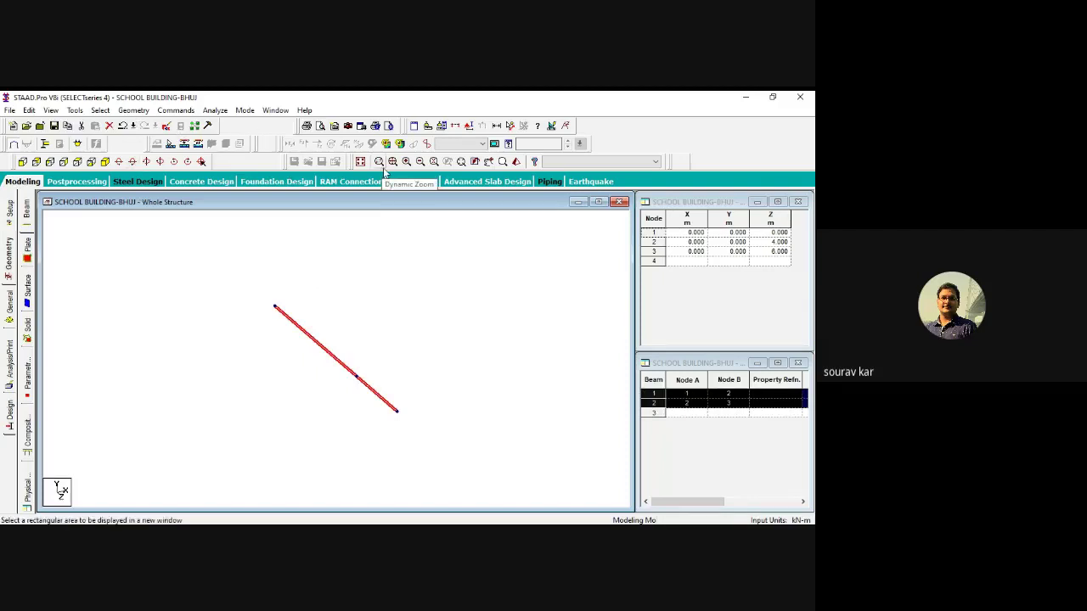
{"action": "left_click", "coordinate": [134, 110]}
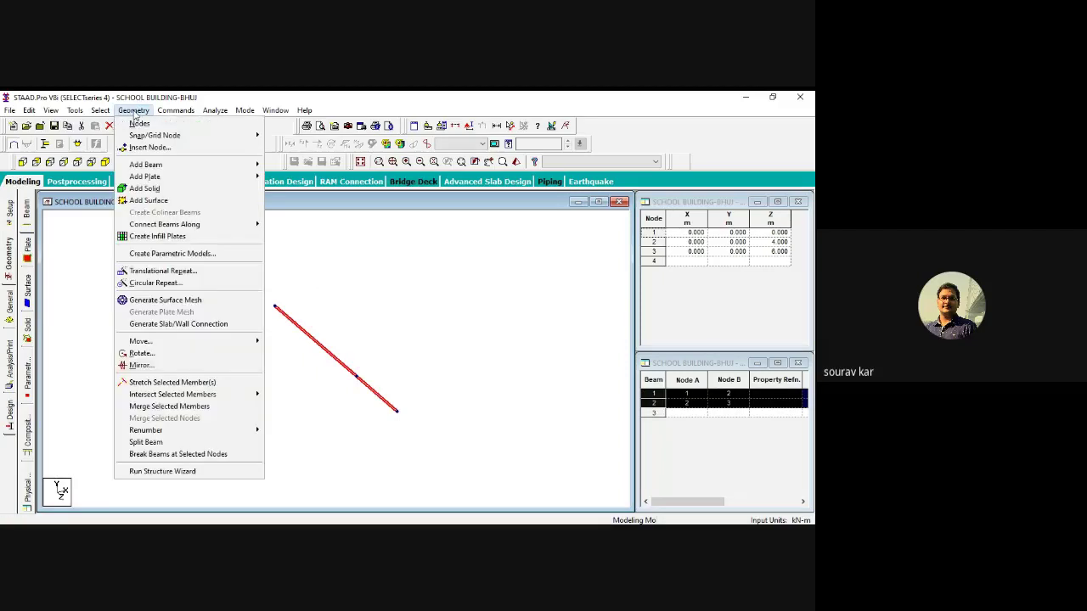
{"action": "left_click", "coordinate": [162, 271]}
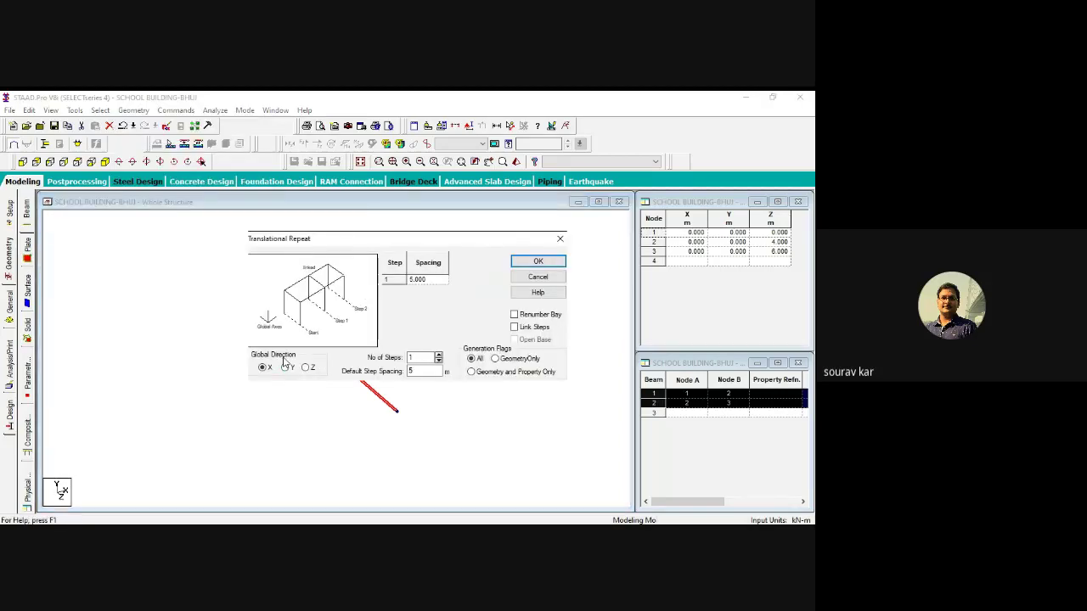
{"action": "double_click", "coordinate": [425, 357]}
{"action": "type", "text": "6"}
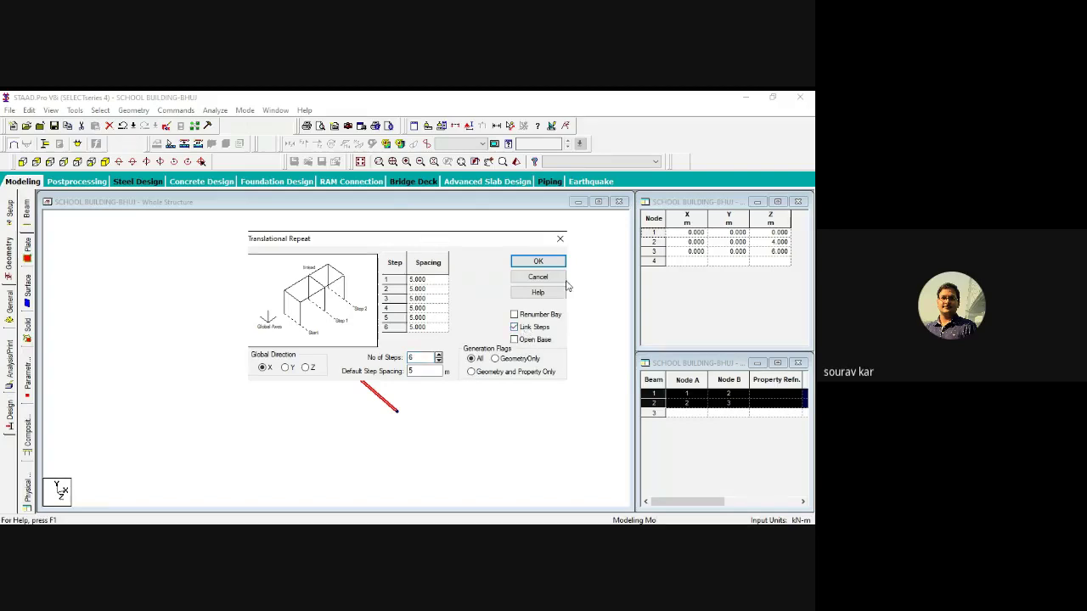
{"action": "left_click", "coordinate": [538, 261]}
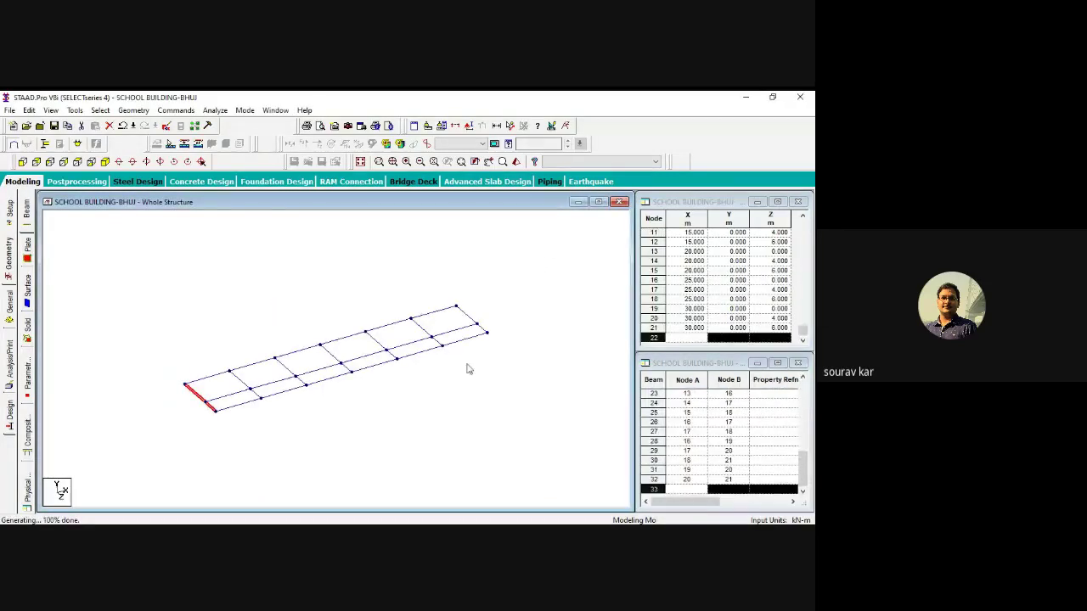
{"action": "left_click", "coordinate": [422, 398]}
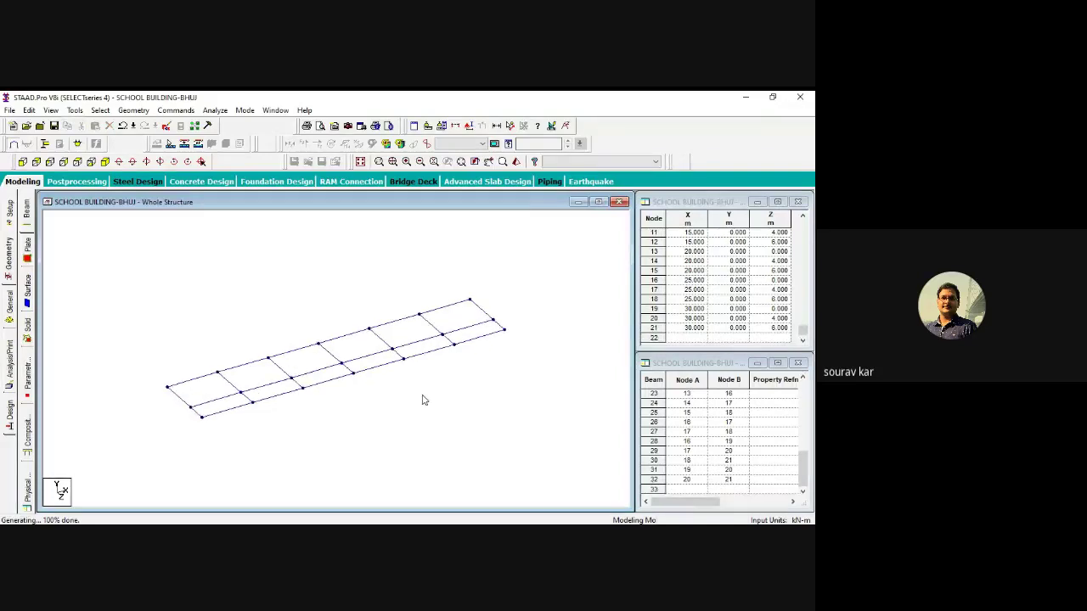
View the frame in plan, check the beams along its Z = 0 edge and measure the first bay's node-to-node distance.
{"action": "left_click", "coordinate": [77, 162]}
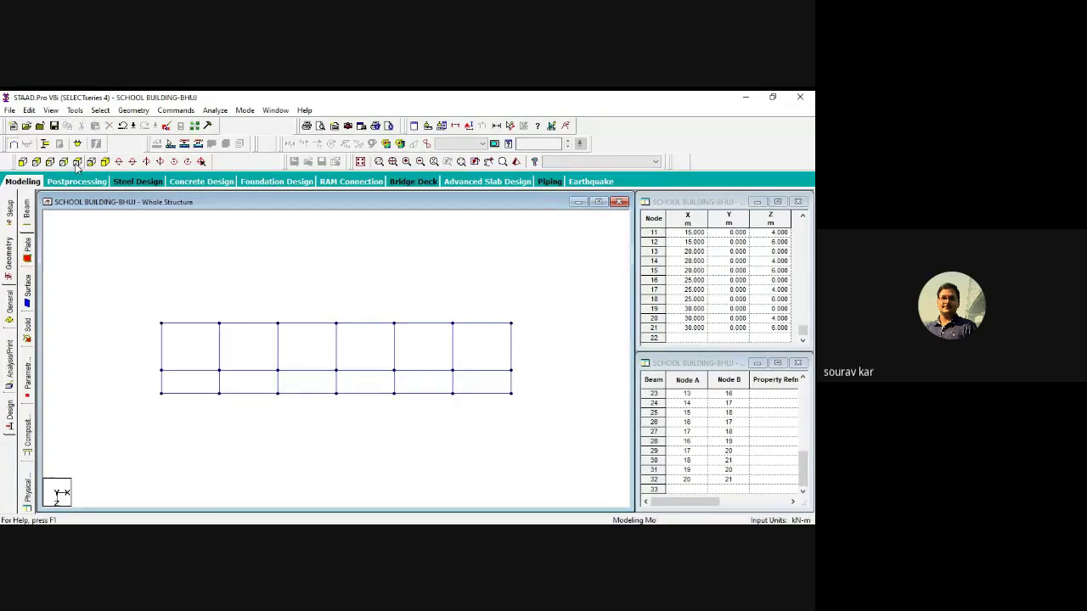
{"action": "left_click", "coordinate": [174, 324]}
{"action": "left_click", "coordinate": [248, 325]}
{"action": "left_click", "coordinate": [304, 324]}
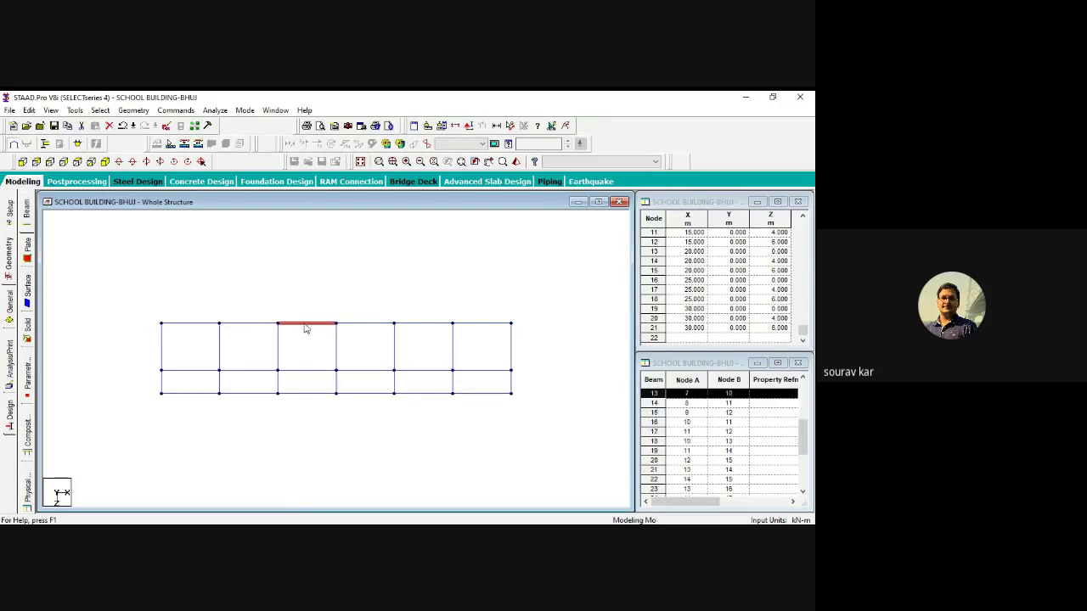
{"action": "left_click", "coordinate": [379, 324]}
{"action": "left_click", "coordinate": [423, 326]}
{"action": "left_click", "coordinate": [475, 327]}
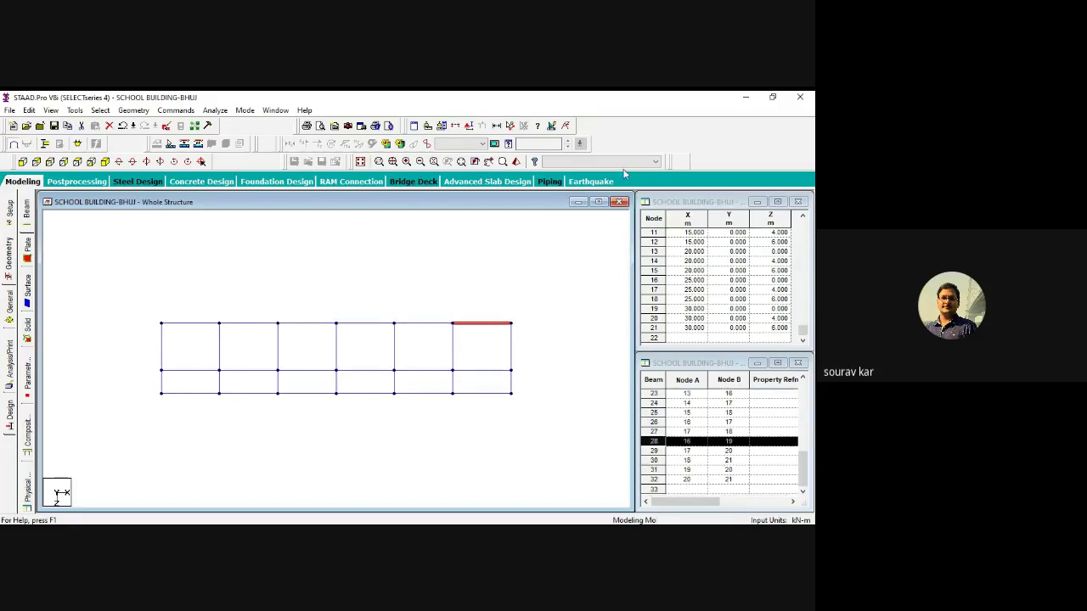
{"action": "left_click", "coordinate": [509, 126]}
{"action": "left_click", "coordinate": [162, 324]}
{"action": "left_click", "coordinate": [220, 325]}
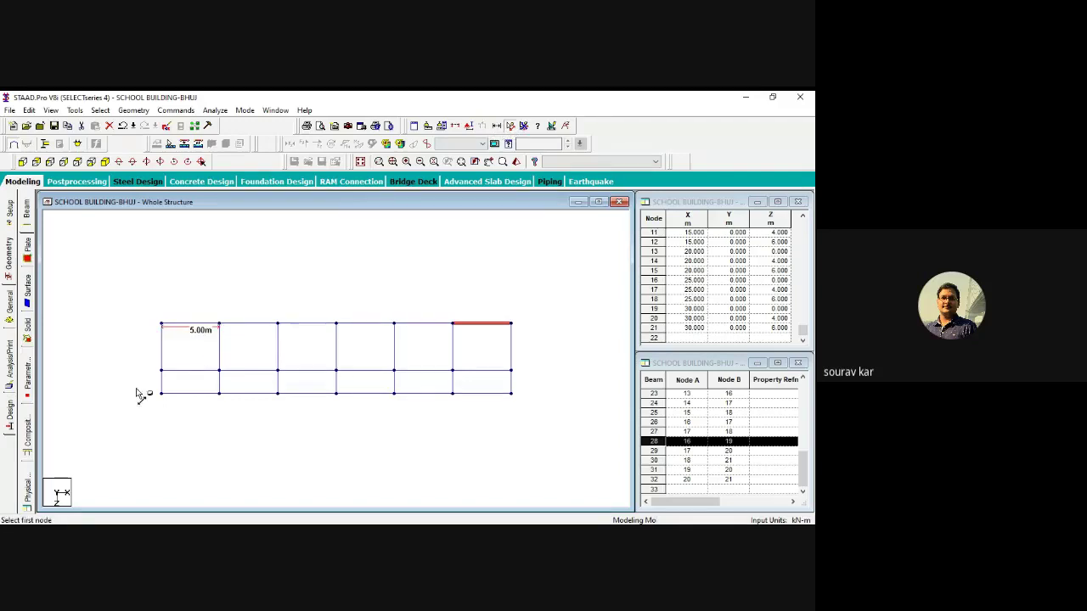
{"action": "scroll", "coordinate": [165, 369], "scroll_direction": "up", "scroll_amount": 3}
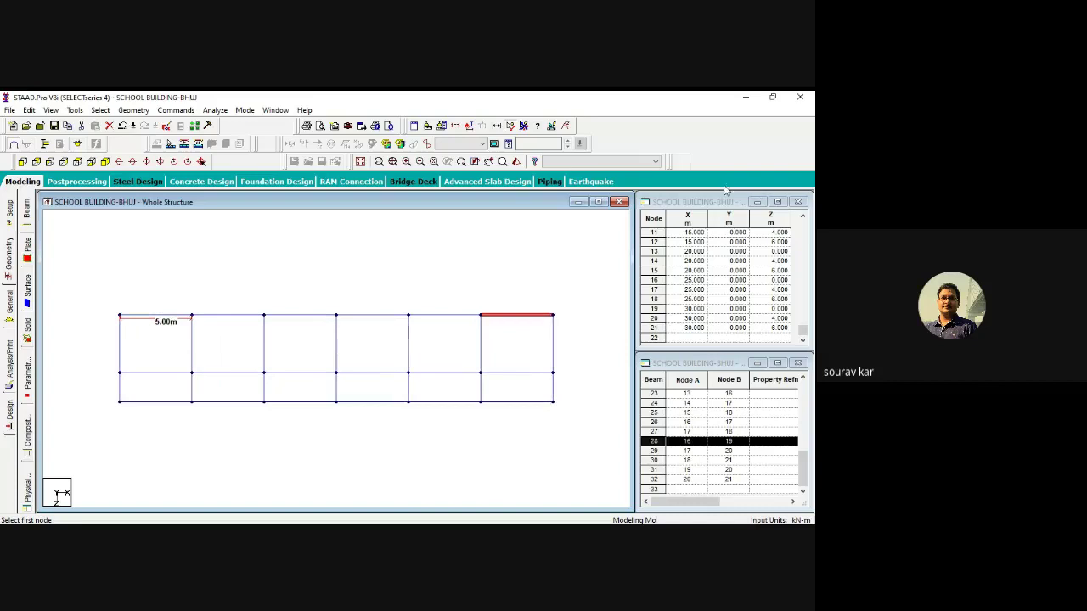
{"action": "left_click", "coordinate": [599, 201]}
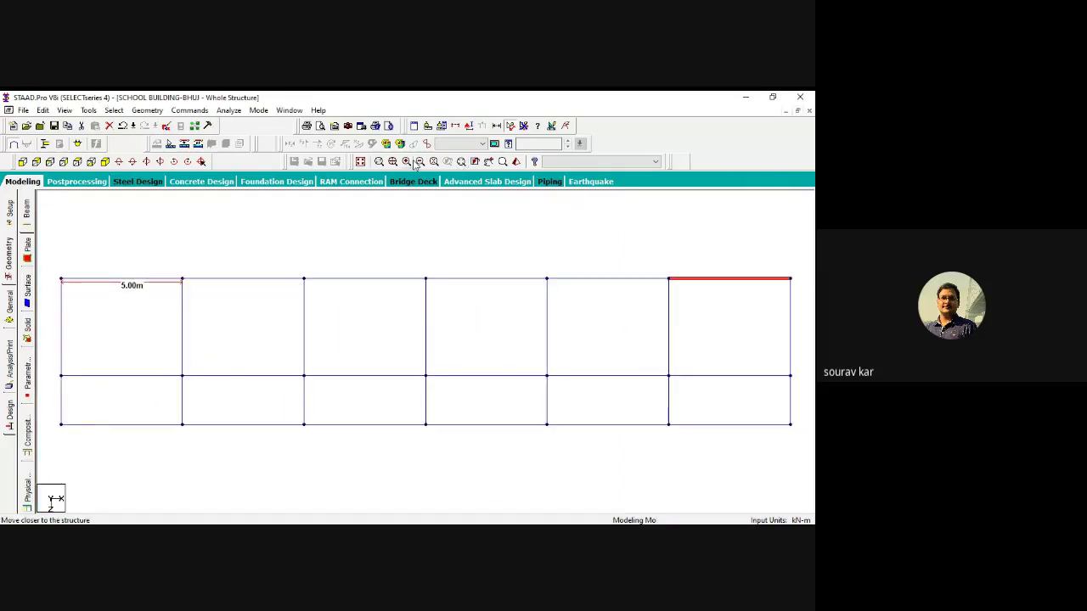
{"action": "left_click", "coordinate": [379, 161]}
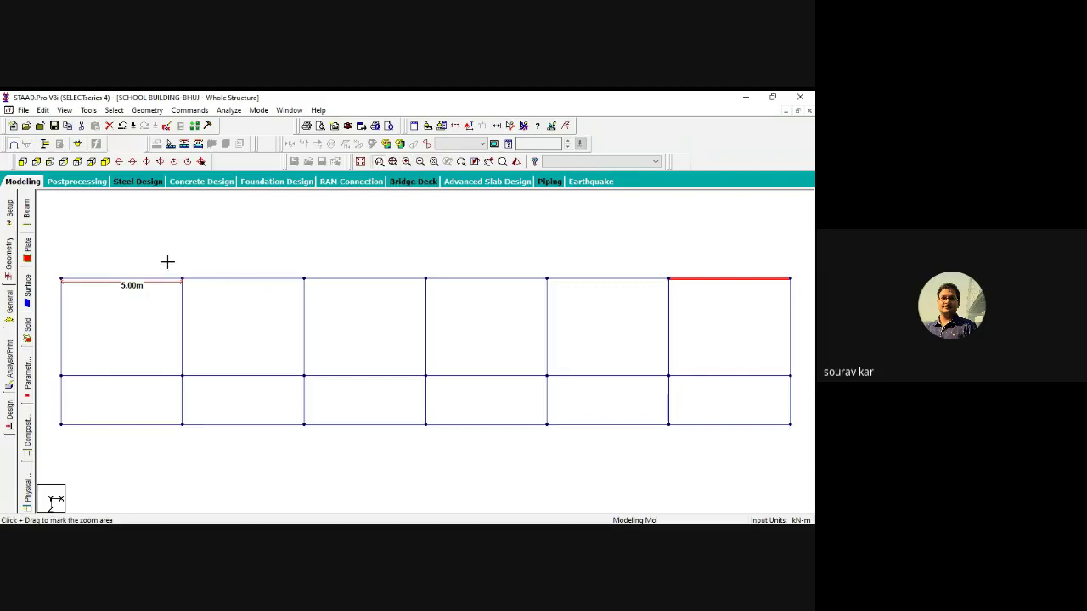
{"action": "left_click", "coordinate": [420, 161]}
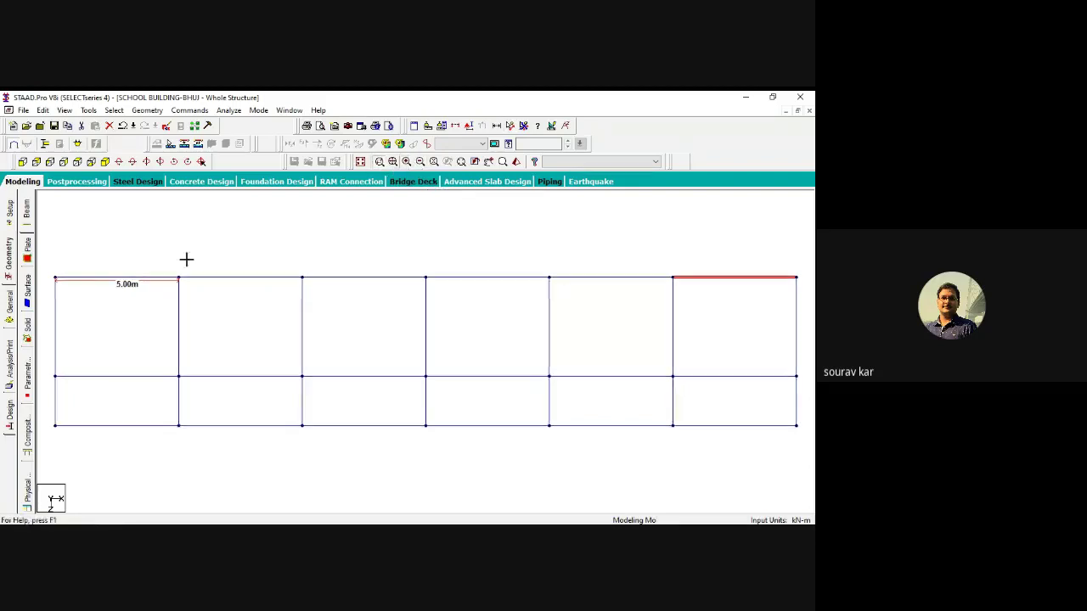
{"action": "left_click", "coordinate": [130, 270]}
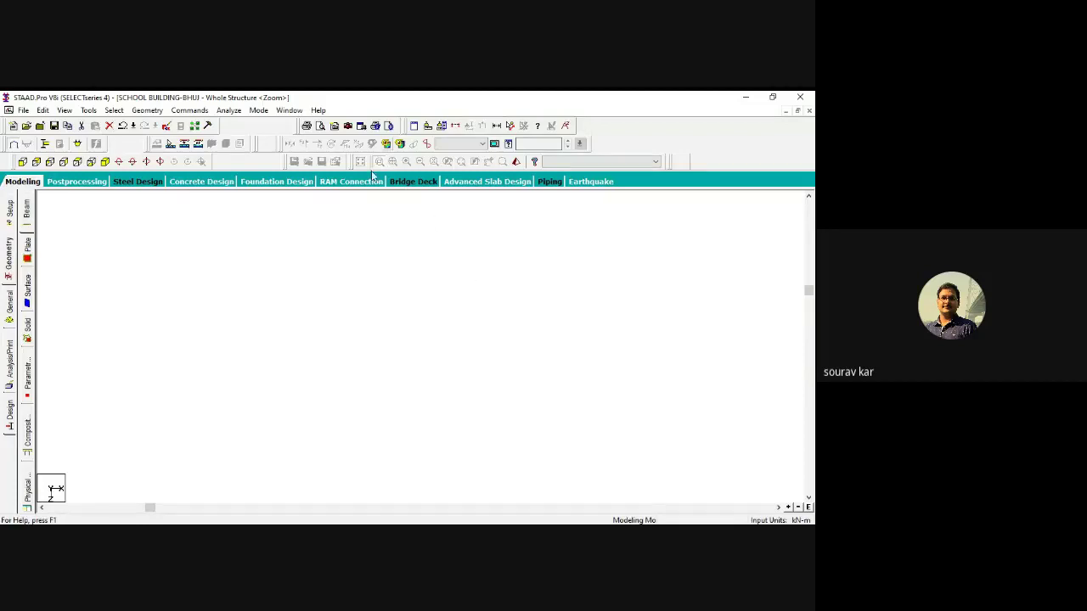
{"action": "left_click", "coordinate": [8, 270]}
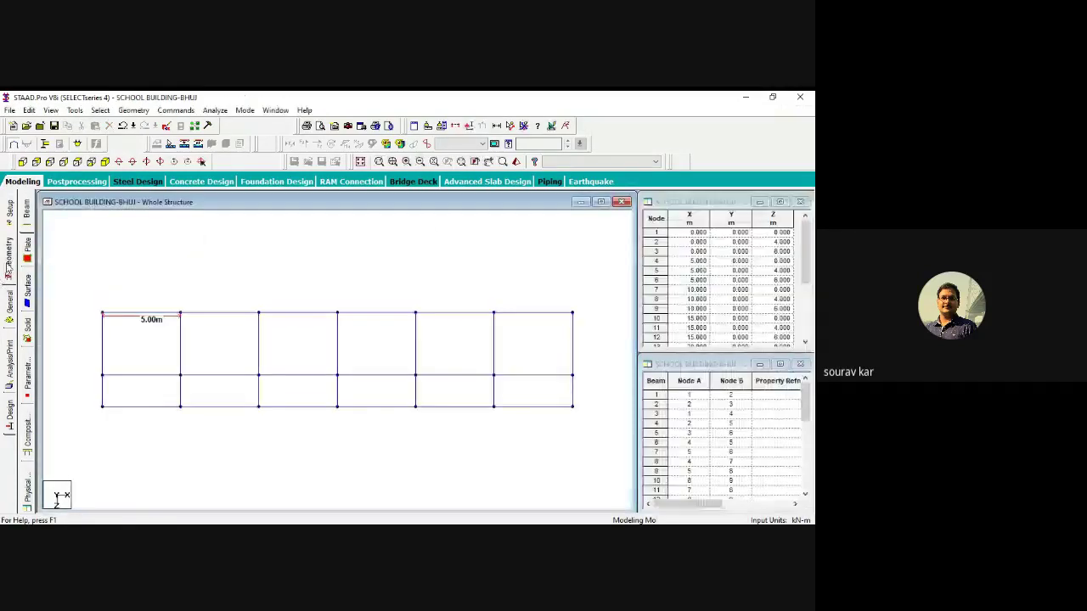
{"action": "left_click", "coordinate": [461, 162]}
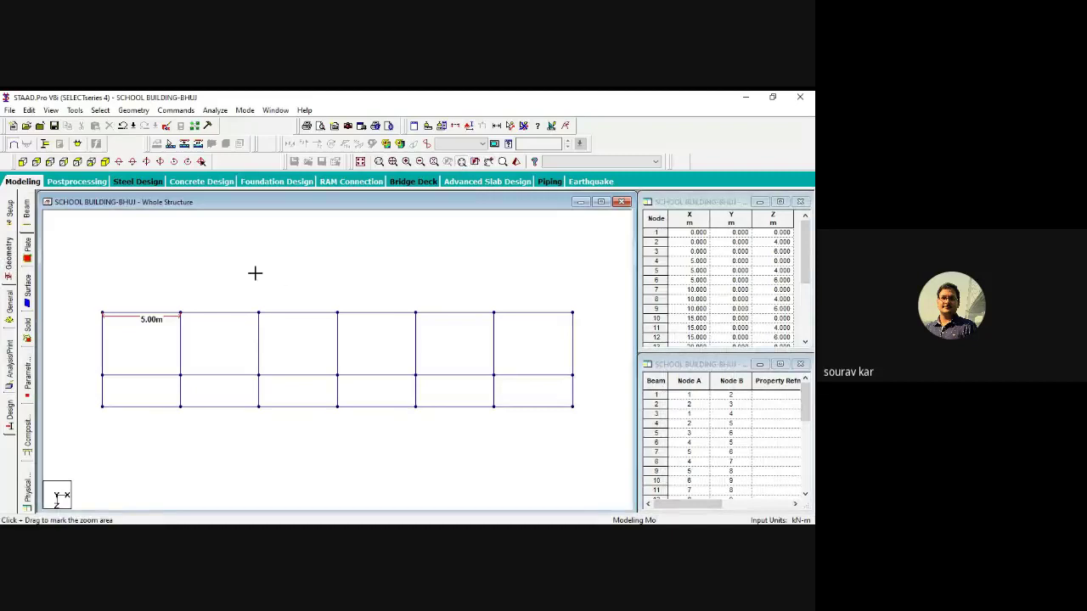
{"action": "left_click", "coordinate": [214, 282]}
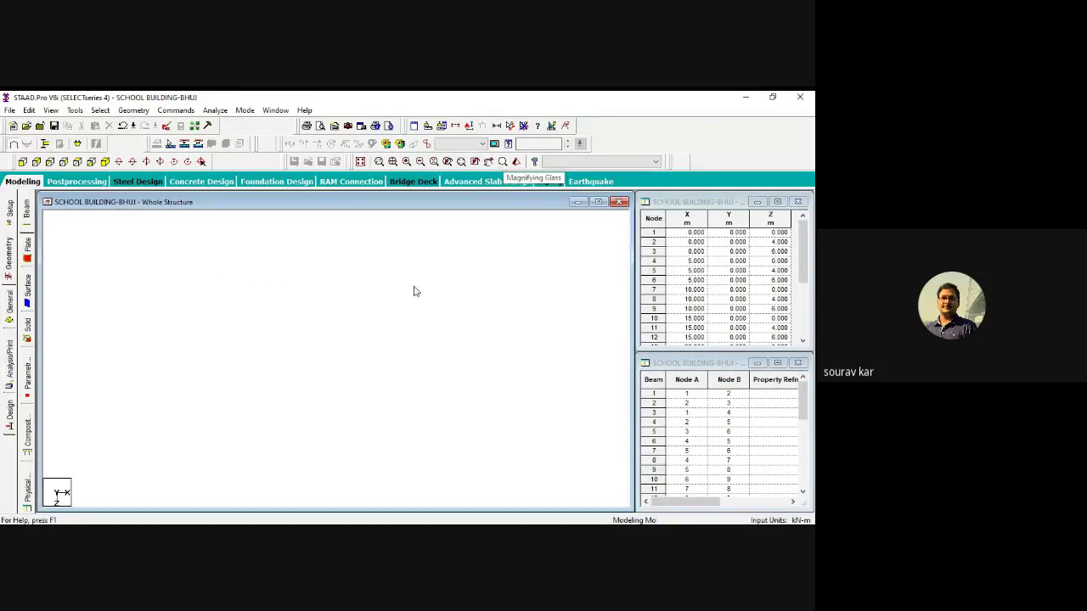
{"action": "left_click", "coordinate": [7, 287]}
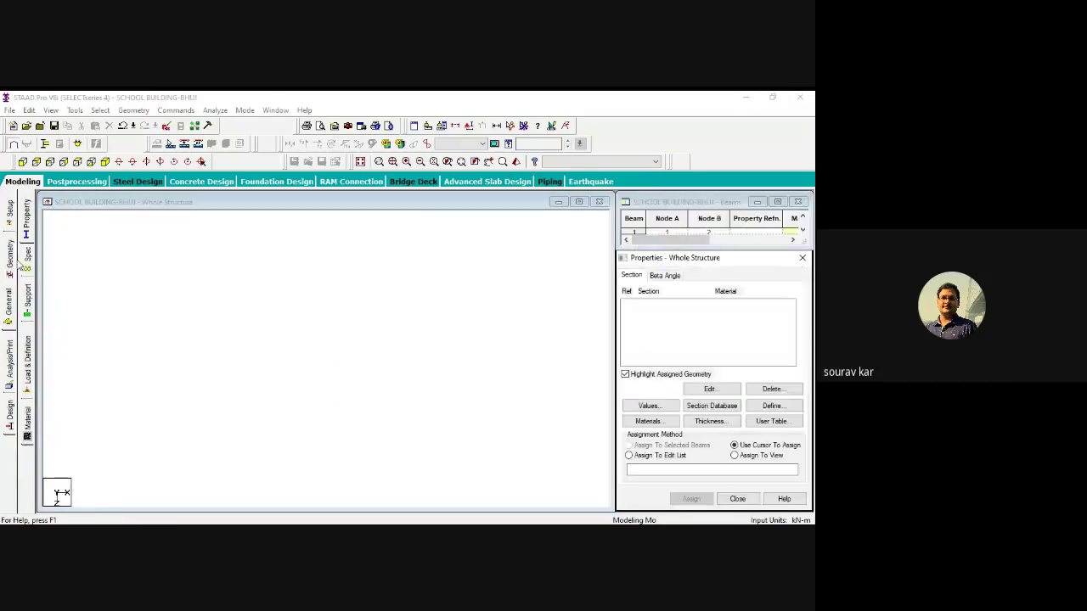
{"action": "left_click", "coordinate": [11, 260]}
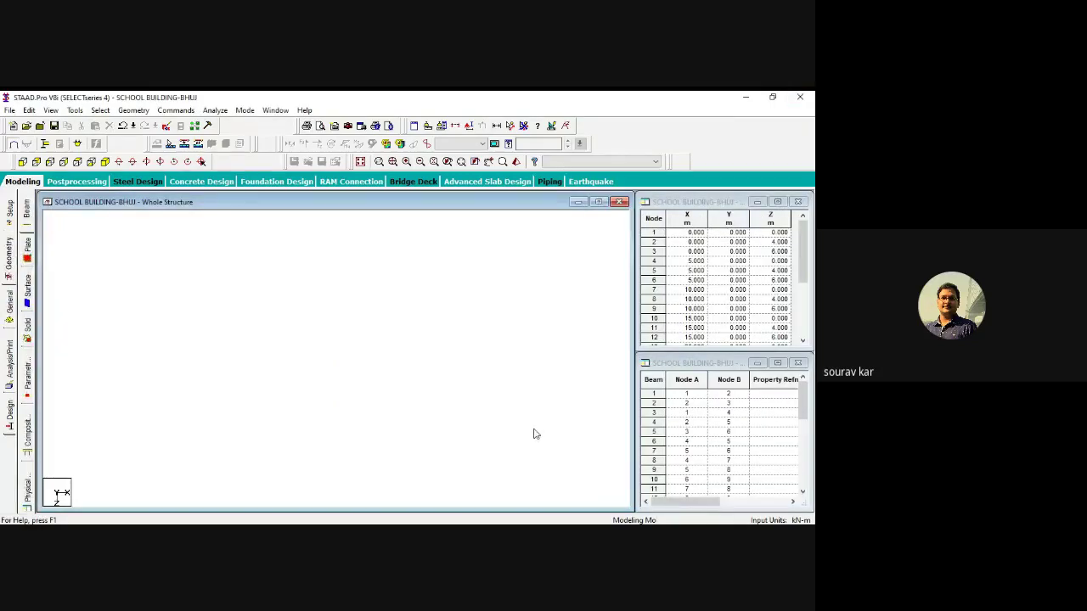
{"action": "left_click", "coordinate": [803, 260]}
{"action": "left_click_drag", "start_coordinate": [804, 290], "coordinate": [804, 292]}
{"action": "left_click", "coordinate": [570, 303]}
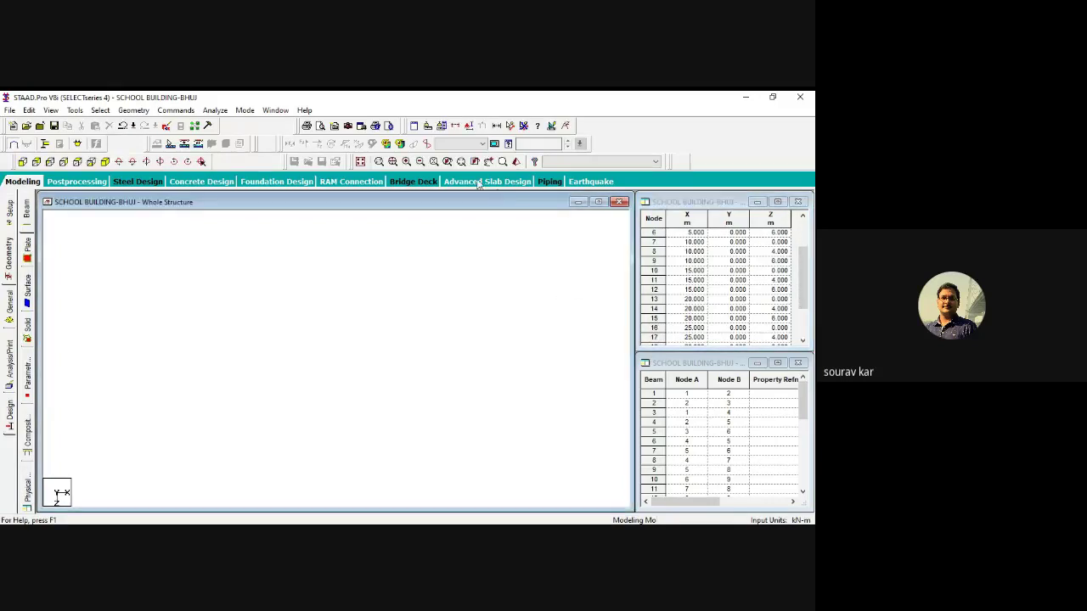
{"action": "left_click", "coordinate": [447, 161]}
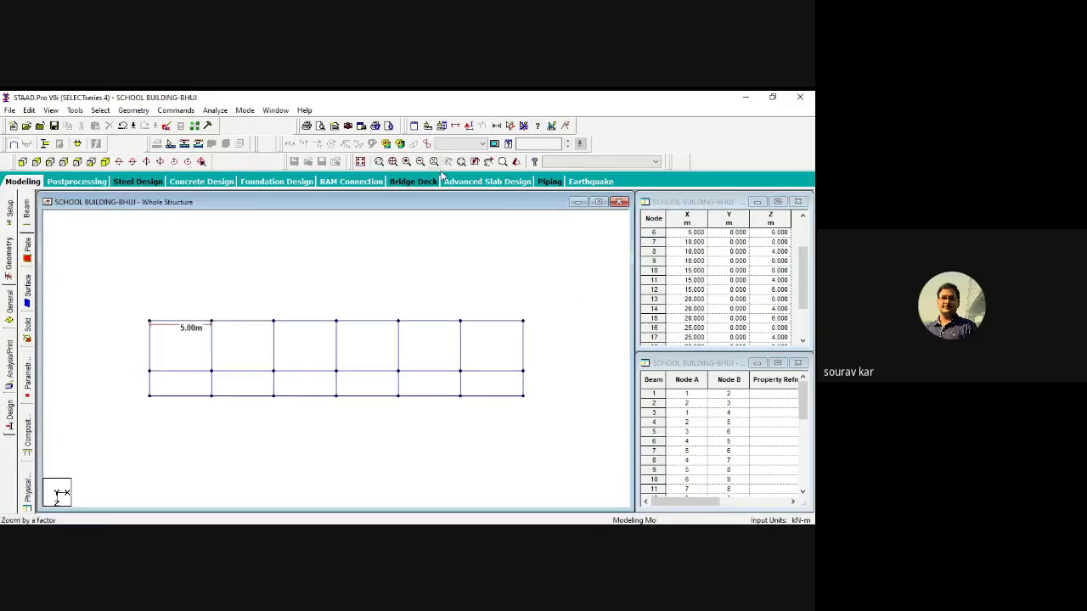
Measure the node-to-node distances of both Z-direction bays at the X = 30 m edge, magnify the dimensions and clear them all.
{"action": "left_click", "coordinate": [504, 162]}
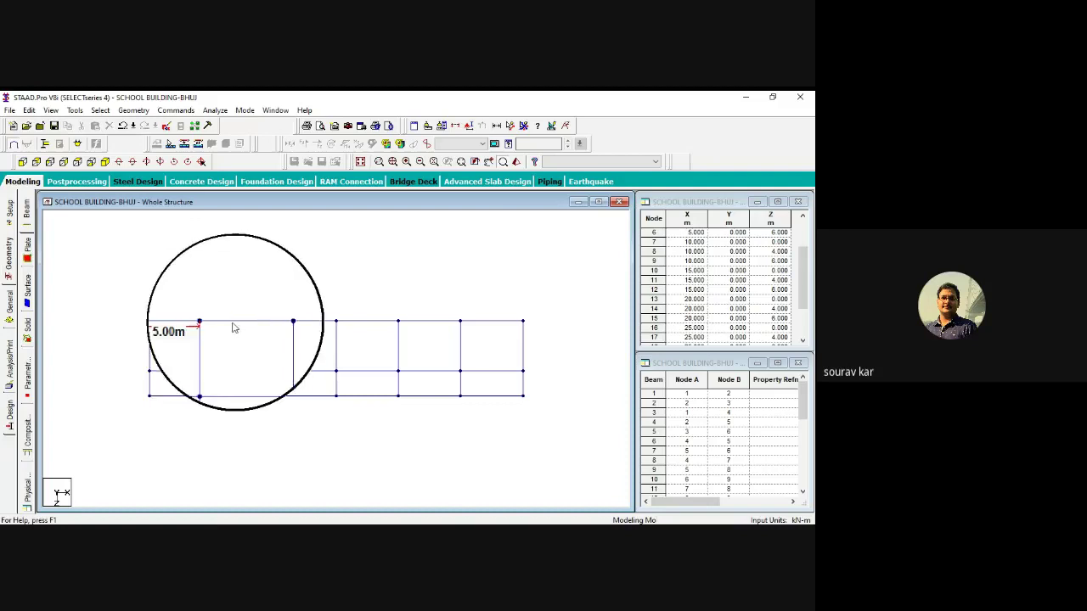
{"action": "left_click_drag", "start_coordinate": [233, 323], "coordinate": [195, 322]}
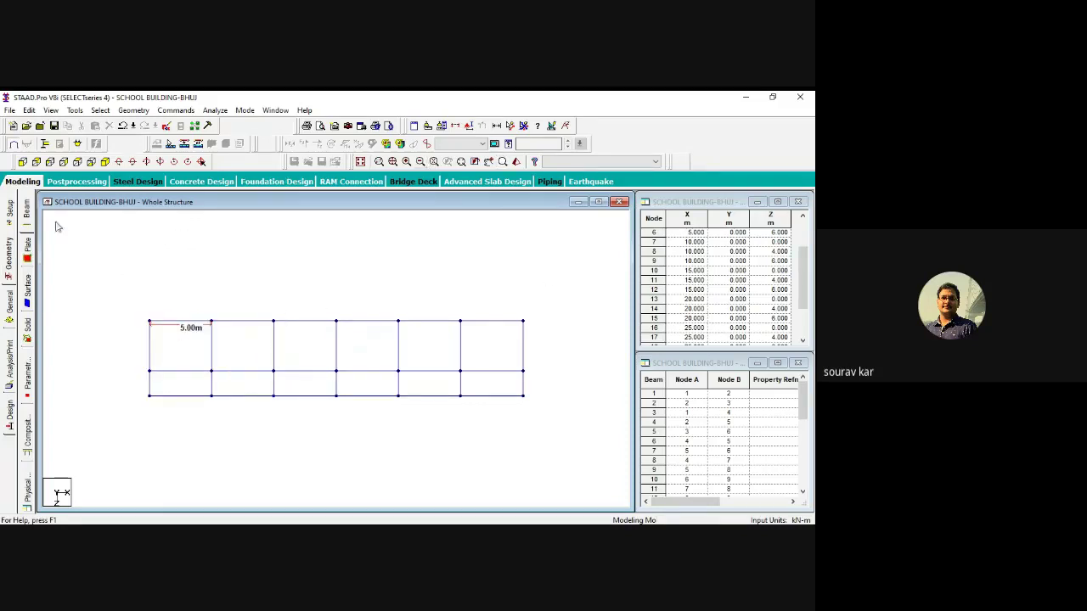
{"action": "left_click", "coordinate": [511, 126]}
{"action": "left_click", "coordinate": [526, 371]}
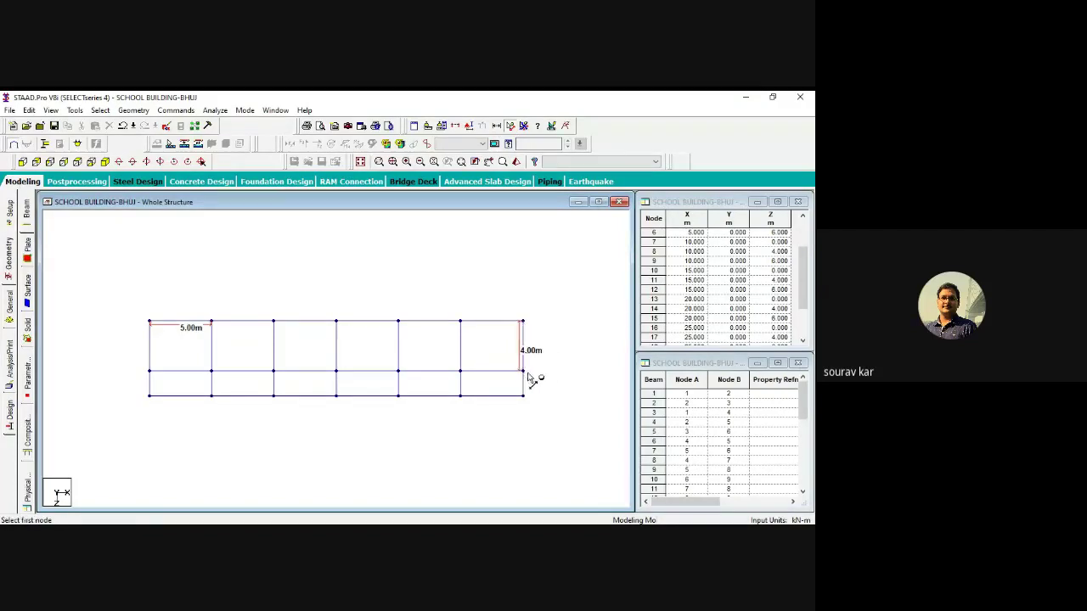
{"action": "left_click", "coordinate": [524, 397]}
{"action": "left_click", "coordinate": [503, 162]}
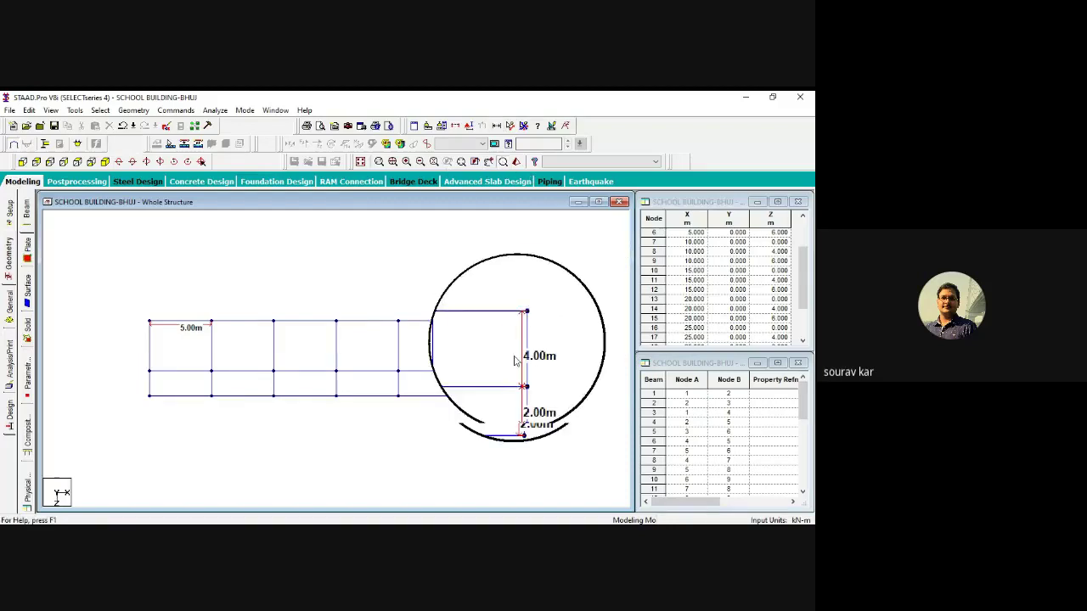
{"action": "left_click_drag", "start_coordinate": [521, 355], "coordinate": [524, 378]}
{"action": "key", "text": "Escape"}
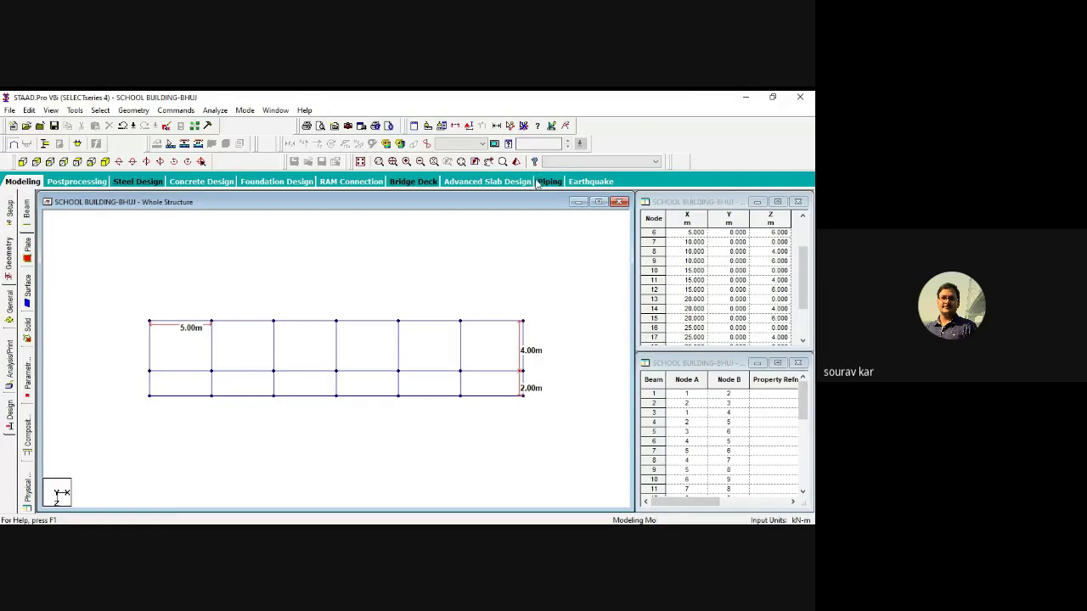
{"action": "left_click", "coordinate": [523, 126]}
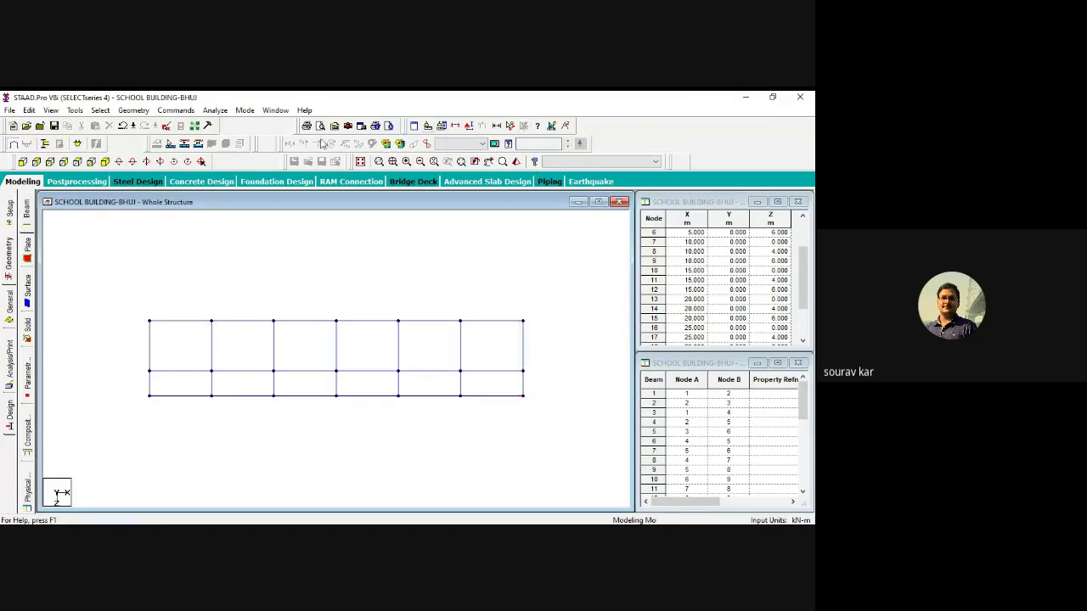
Select the whole plan grid and repeat it with Translational Repeat along Y in 1 step at 1 m spacing, with the steps linked.
{"action": "left_click", "coordinate": [105, 163]}
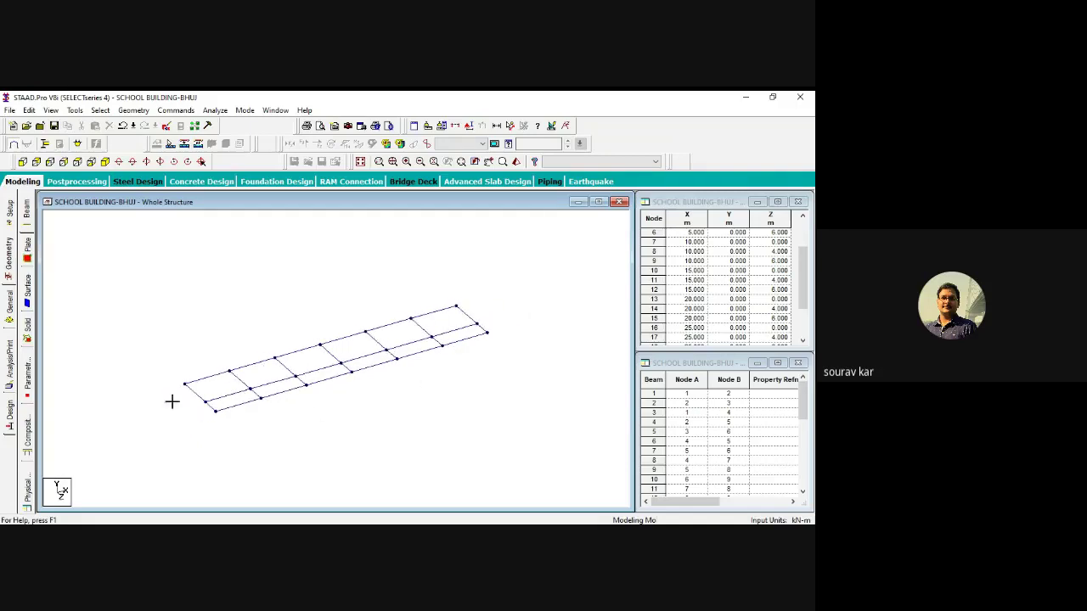
{"action": "key", "text": "ctrl+a"}
{"action": "key", "text": "ctrl+v"}
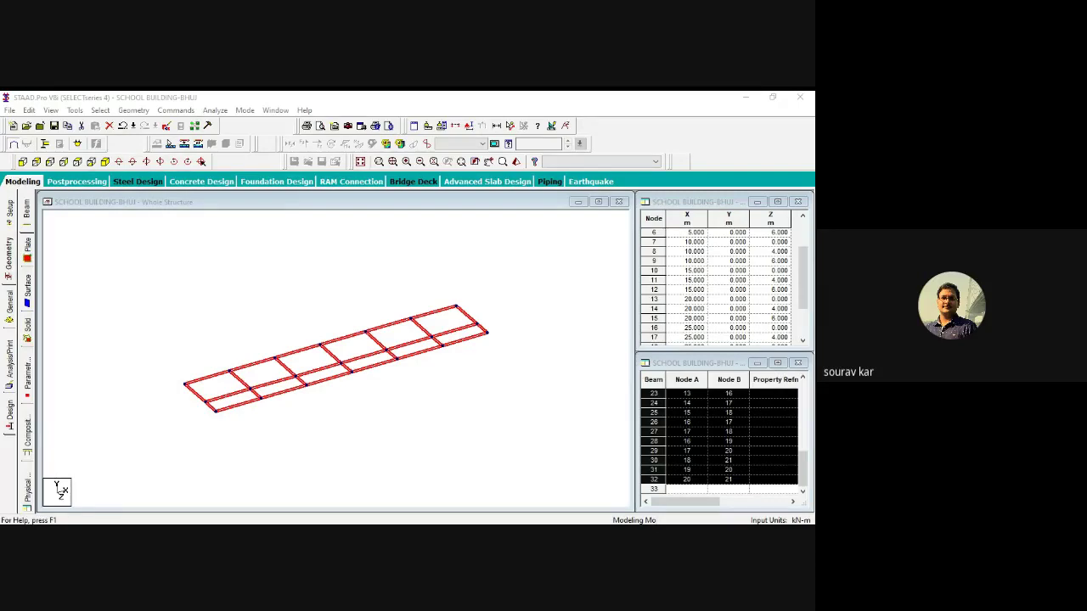
{"action": "left_click", "coordinate": [425, 367]}
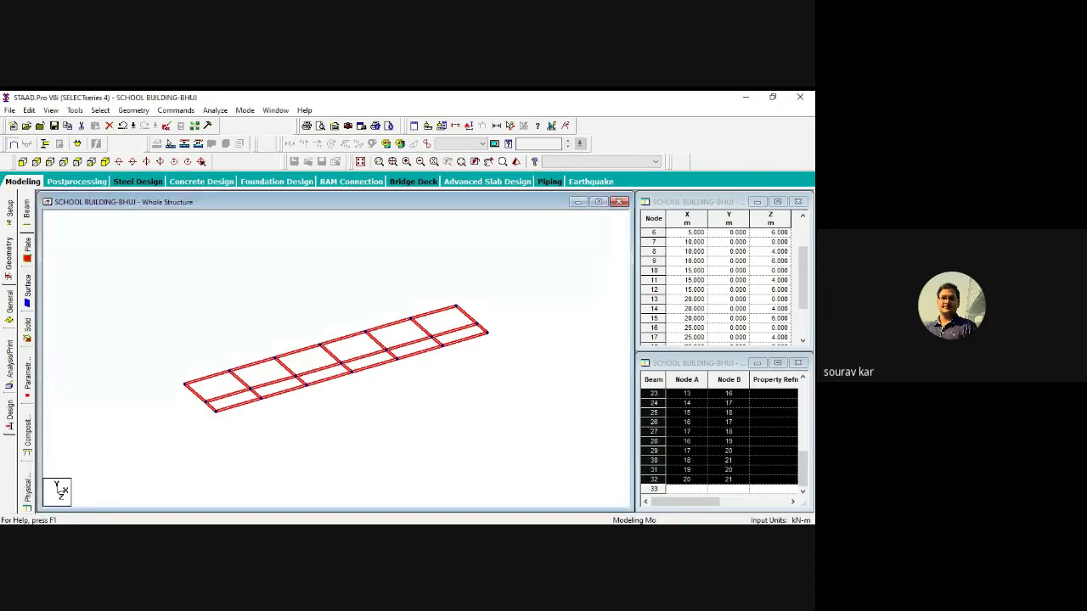
{"action": "left_click", "coordinate": [134, 110]}
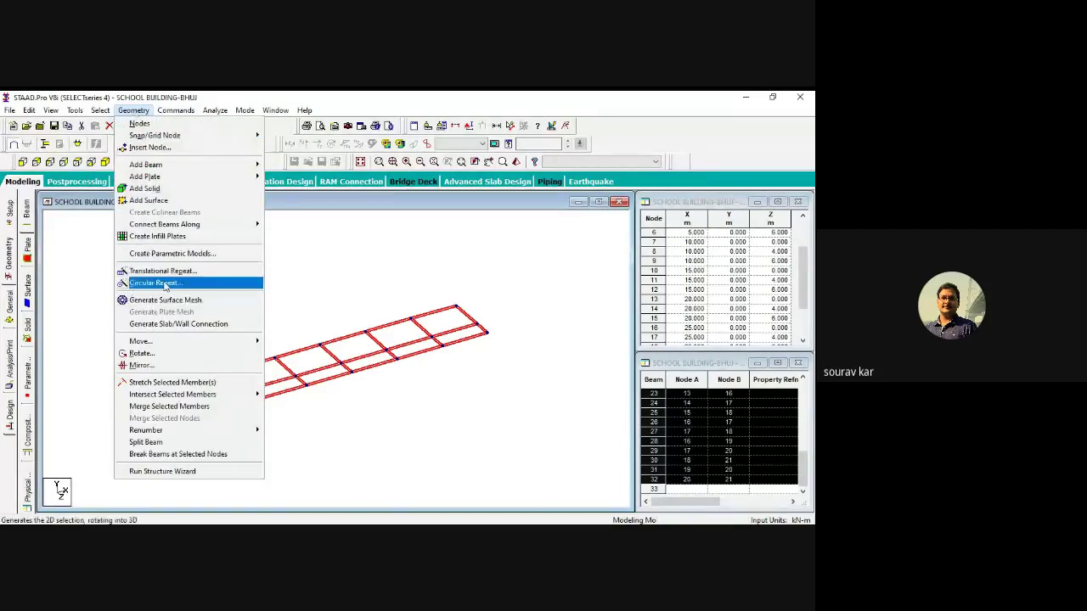
{"action": "left_click", "coordinate": [166, 273]}
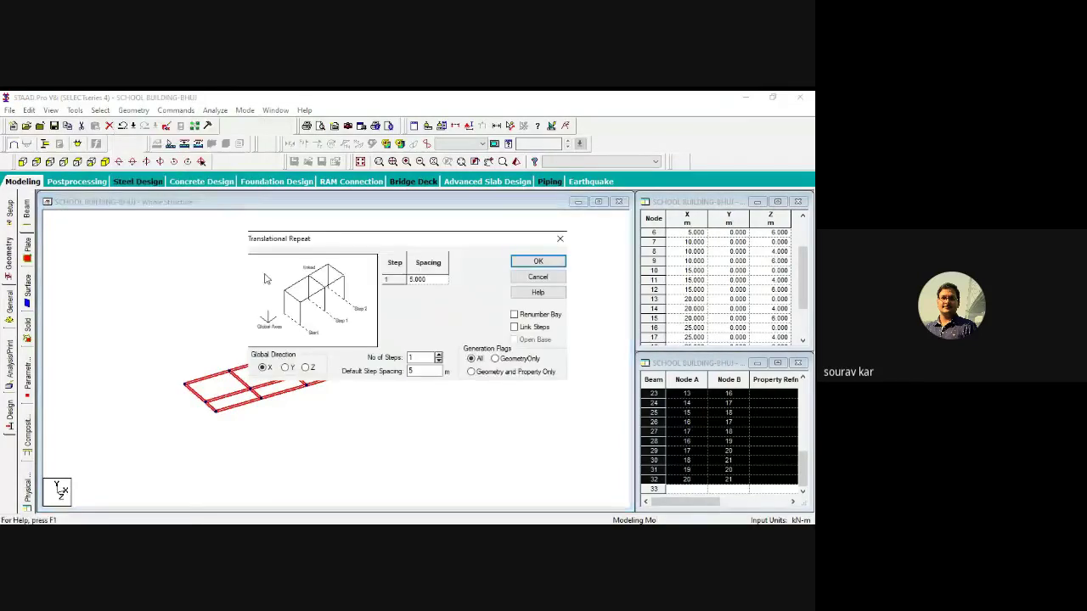
{"action": "left_click", "coordinate": [287, 367]}
{"action": "double_click", "coordinate": [423, 368]}
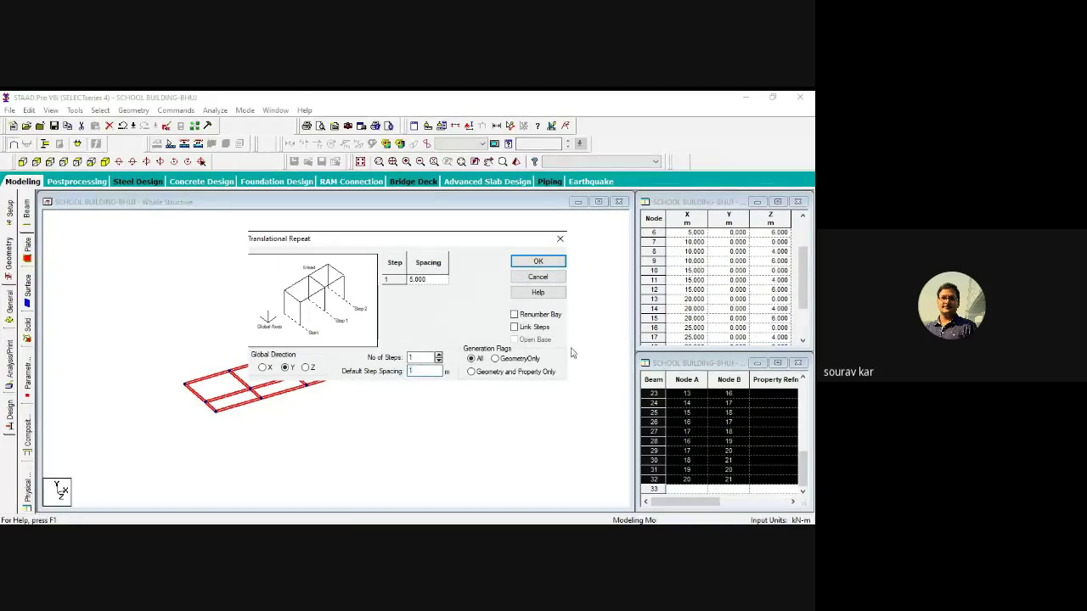
{"action": "left_click", "coordinate": [515, 326]}
{"action": "left_click", "coordinate": [537, 262]}
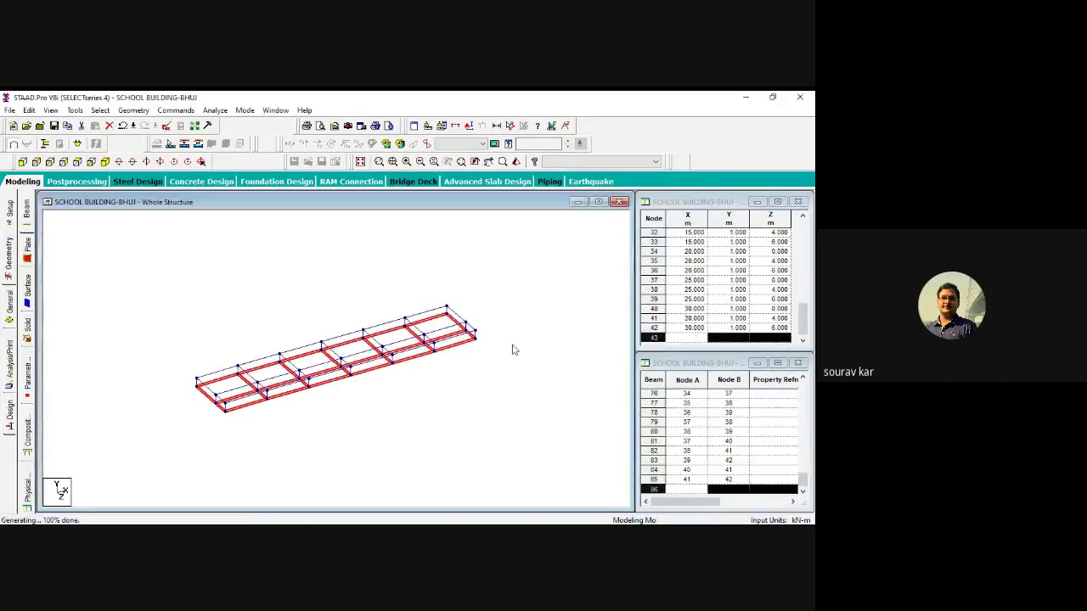
Select all beams at the Y = 1 m level and repeat them along Y in 5 linked steps at 3 m spacing with Translational Repeat.
{"action": "left_click", "coordinate": [24, 162]}
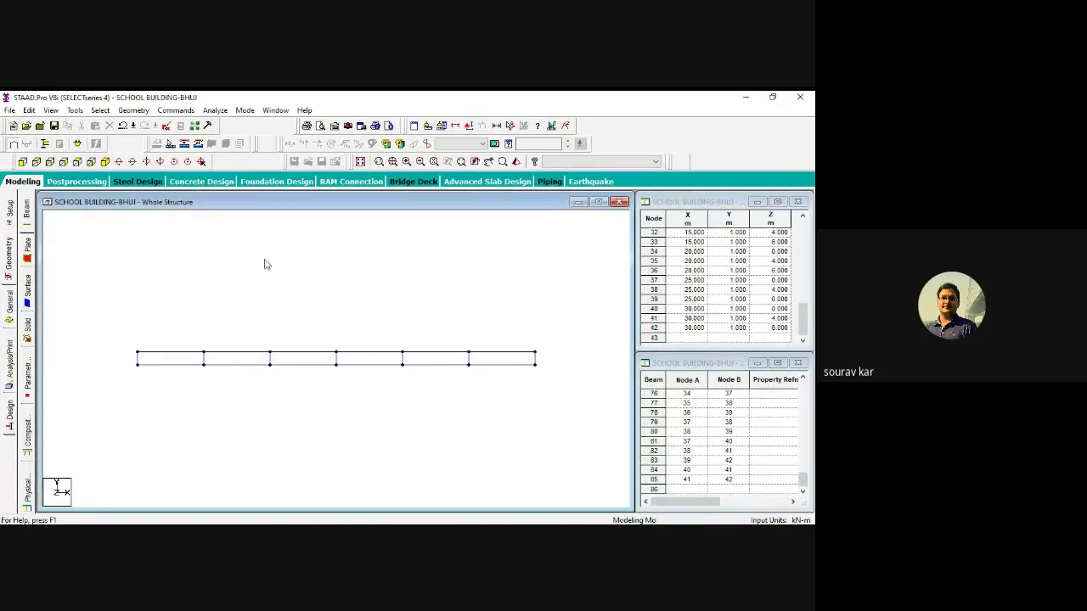
{"action": "left_click", "coordinate": [105, 161]}
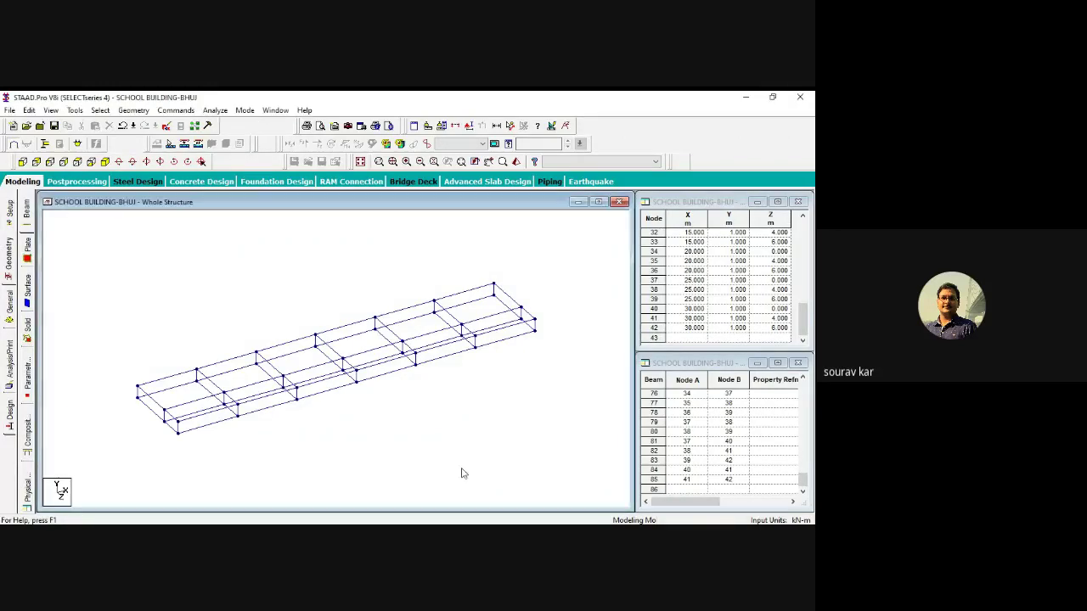
{"action": "left_click", "coordinate": [22, 161]}
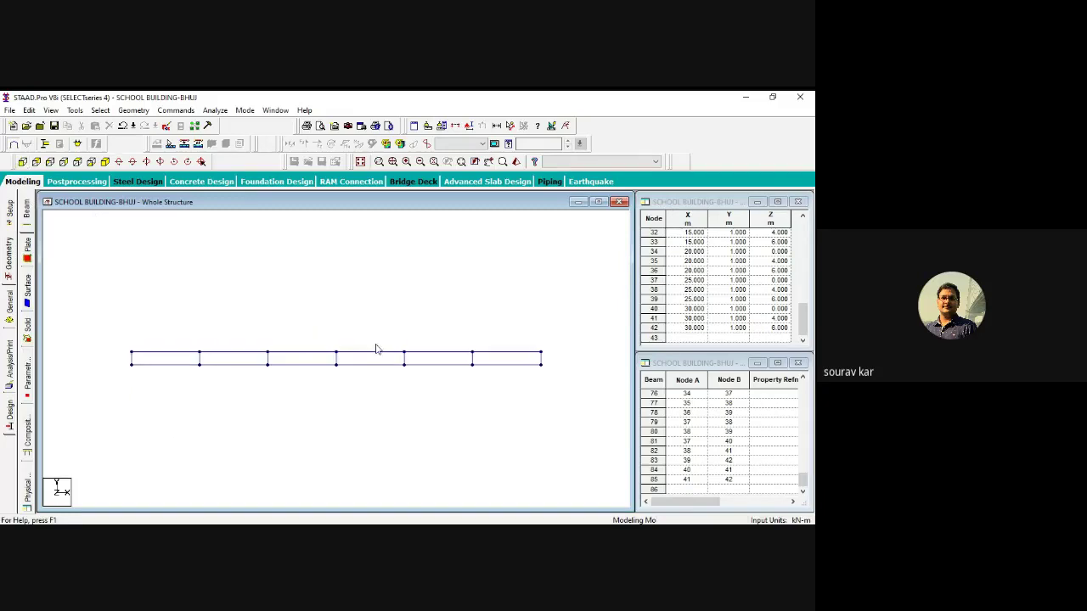
{"action": "left_click_drag", "start_coordinate": [574, 329], "coordinate": [106, 362]}
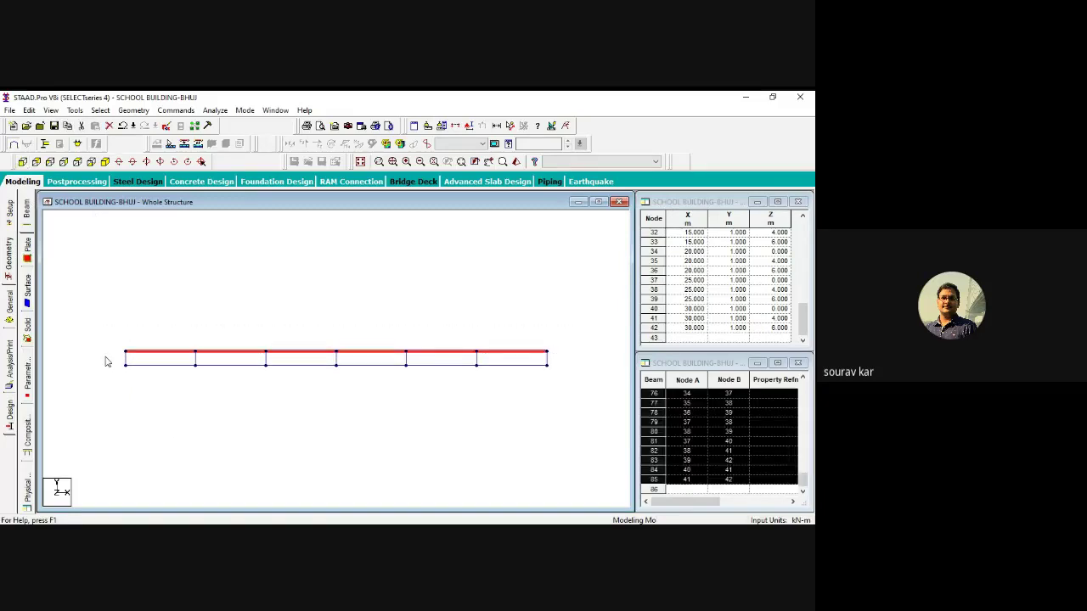
{"action": "left_click", "coordinate": [104, 162]}
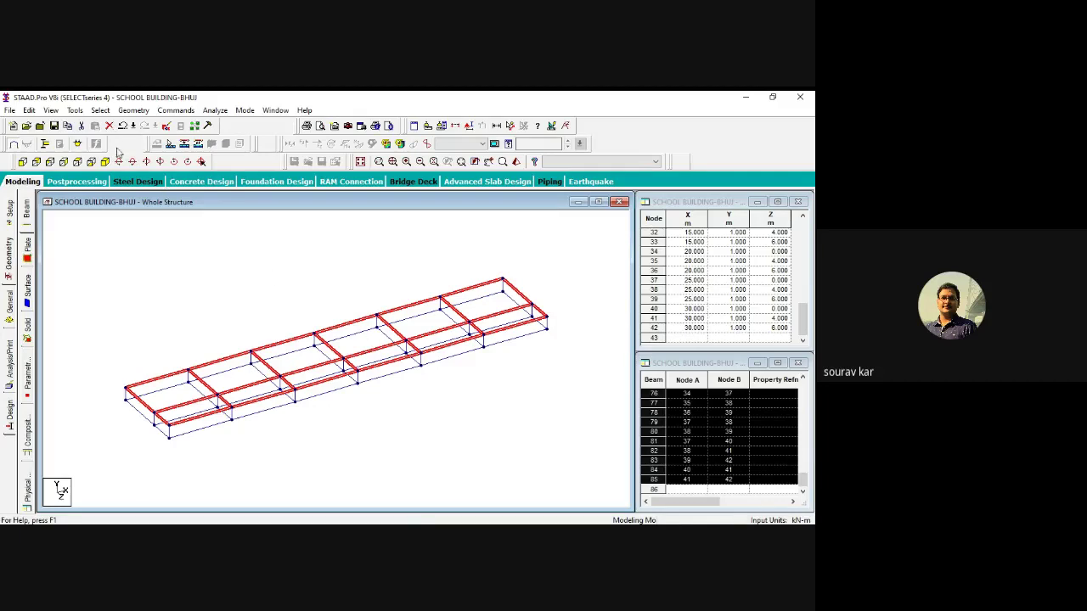
{"action": "left_click", "coordinate": [129, 113]}
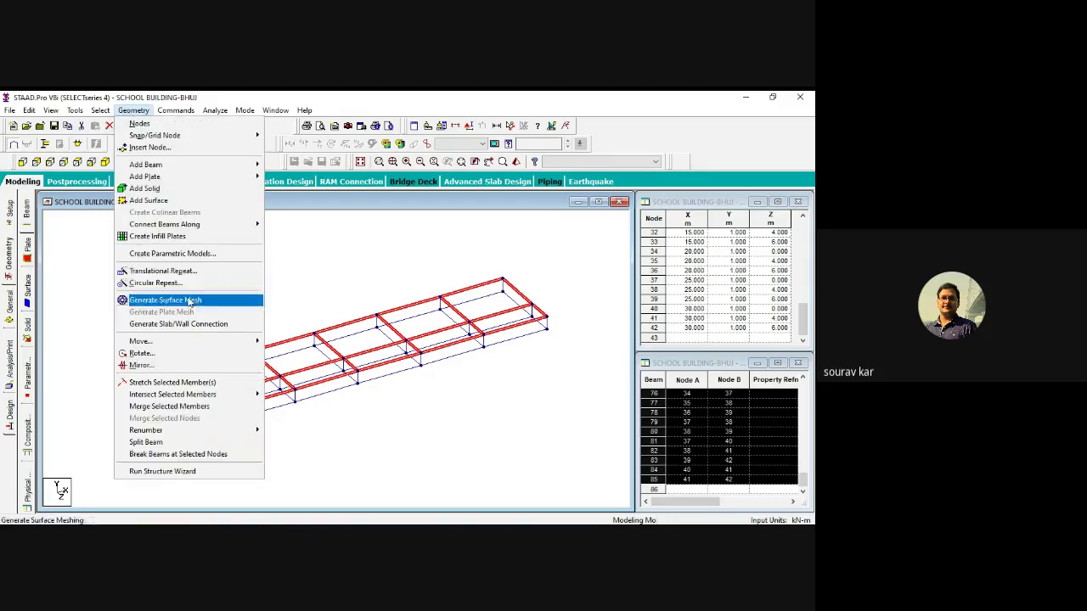
{"action": "left_click", "coordinate": [161, 271]}
{"action": "left_click", "coordinate": [286, 368]}
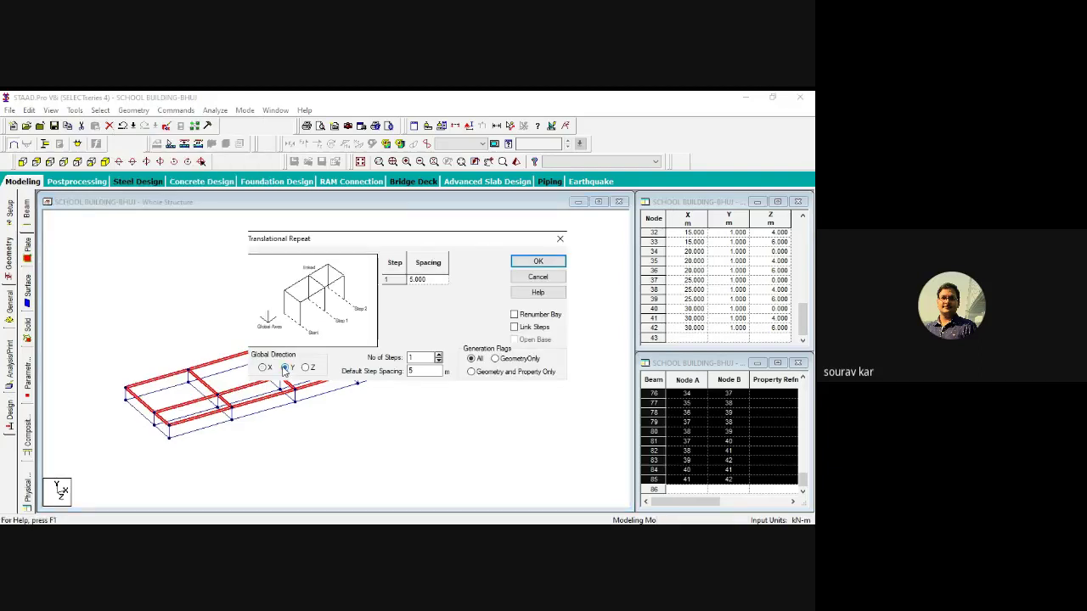
{"action": "double_click", "coordinate": [415, 358]}
{"action": "type", "text": "5"}
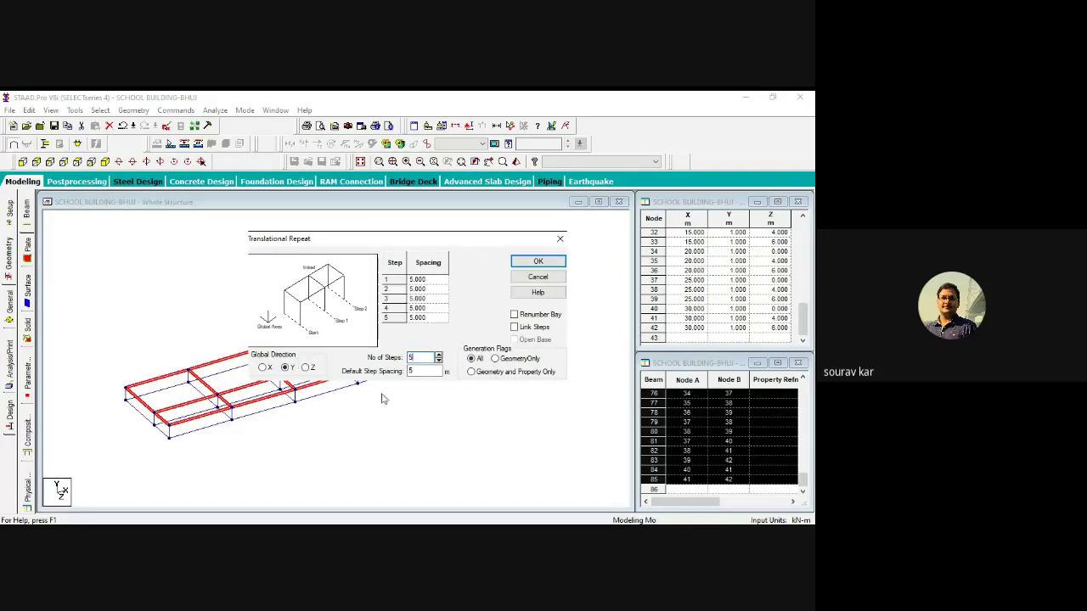
{"action": "key", "text": "Tab"}
{"action": "type", "text": "3"}
{"action": "left_click", "coordinate": [539, 264]}
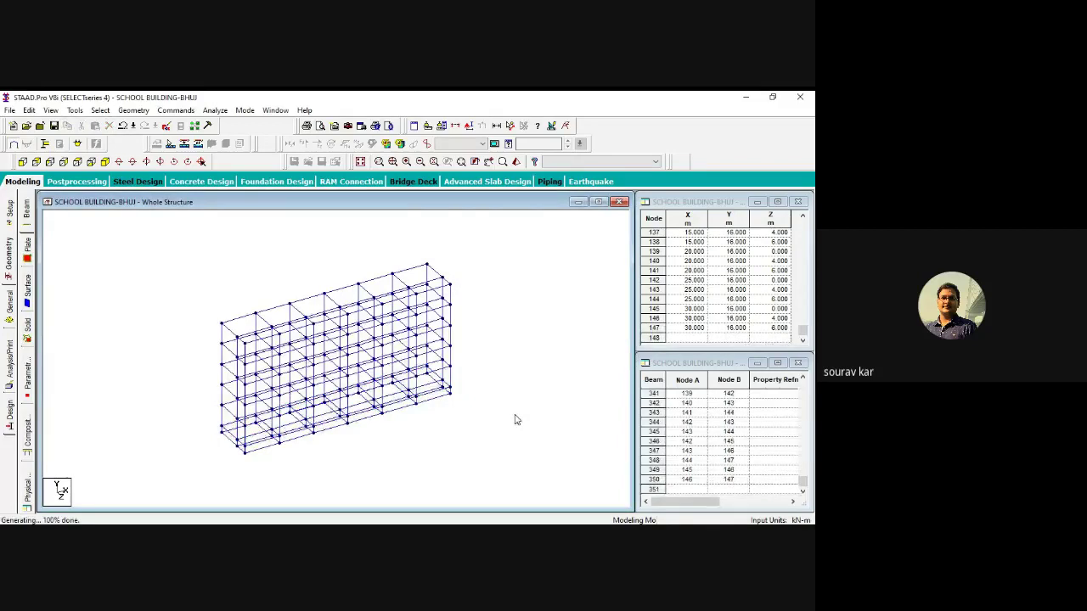
Examine the multi-storey frame's columns and floor beams from several angles, ending in an isometric view.
{"action": "key", "text": "Left"}
{"action": "key", "text": "Left"}
{"action": "key", "text": "Left"}
{"action": "key", "text": "Left"}
{"action": "key", "text": "Left"}
{"action": "key", "text": "Left"}
{"action": "key", "text": "Left"}
{"action": "key", "text": "Left"}
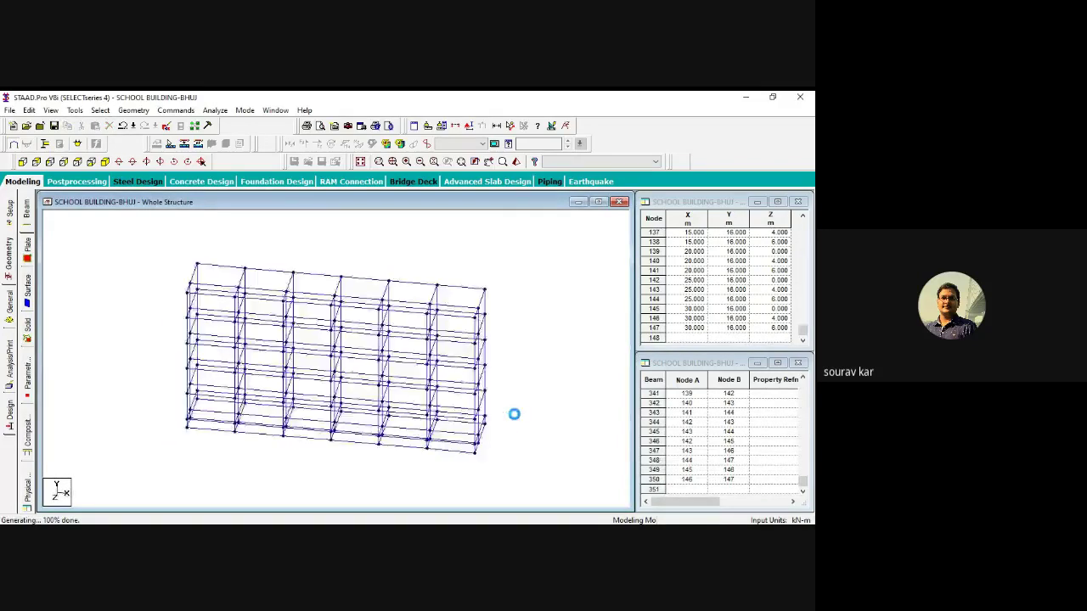
{"action": "key", "text": "Left"}
{"action": "key", "text": "Left"}
{"action": "key", "text": "Left"}
{"action": "key", "text": "Left"}
{"action": "key", "text": "Left"}
{"action": "key", "text": "Left"}
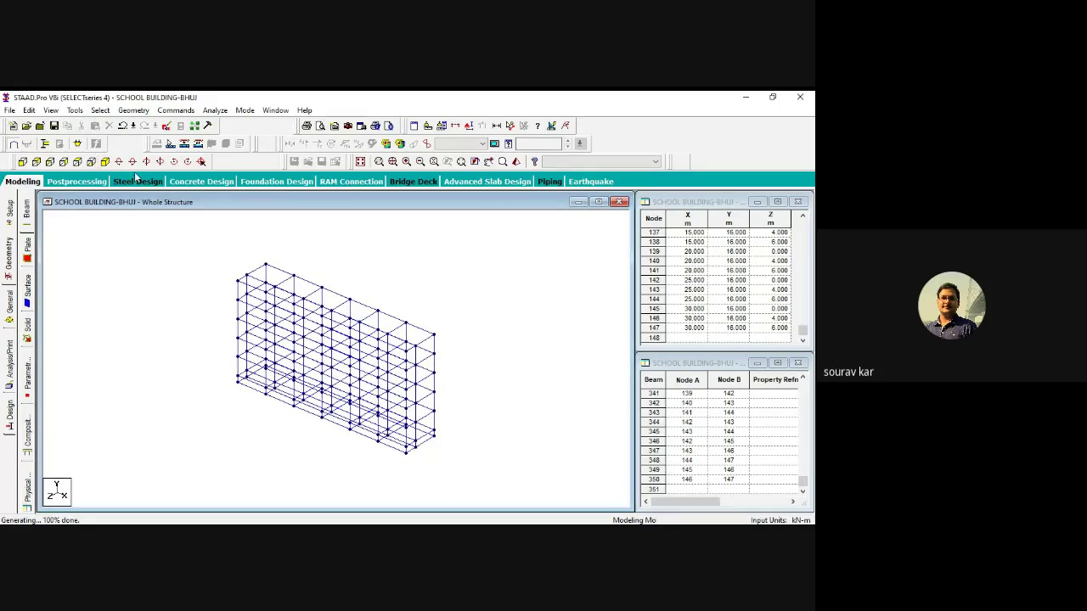
{"action": "left_click", "coordinate": [107, 162]}
{"action": "scroll", "coordinate": [483, 402], "scroll_direction": "up", "scroll_amount": 2}
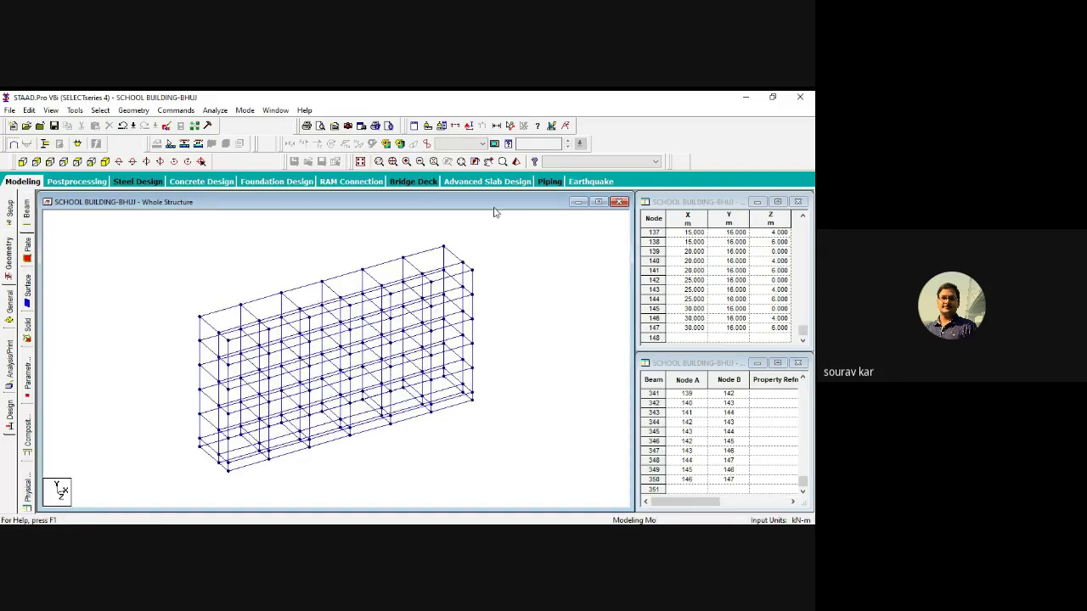
Inspect the frame in a 3D rendered view and return to the whole-structure geometry view.
{"action": "left_click", "coordinate": [516, 162]}
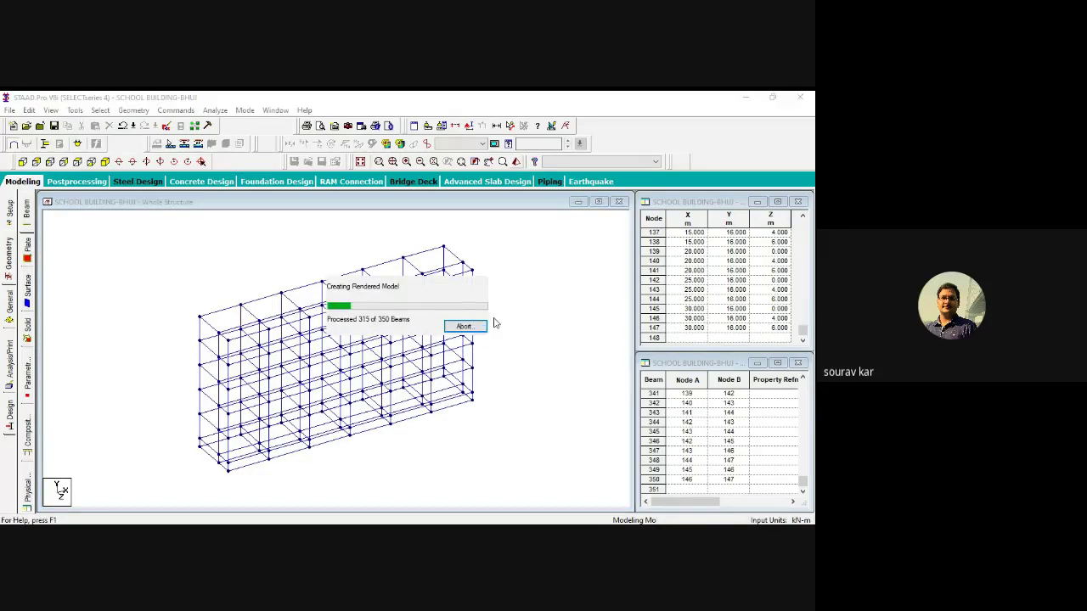
{"action": "left_click", "coordinate": [746, 265]}
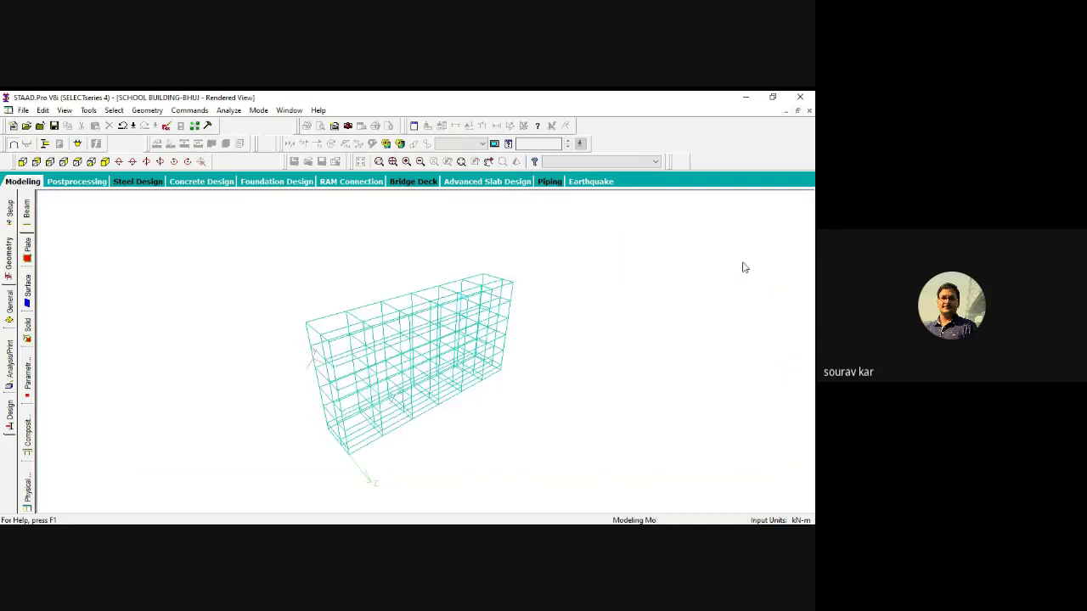
{"action": "left_click_drag", "start_coordinate": [542, 361], "coordinate": [361, 309]}
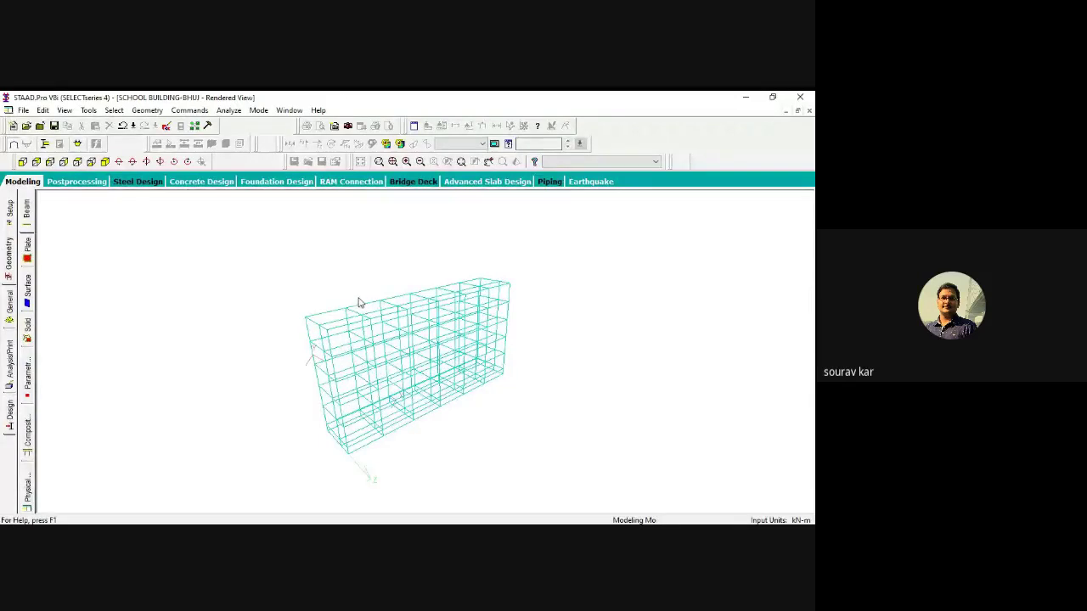
{"action": "left_click", "coordinate": [12, 255]}
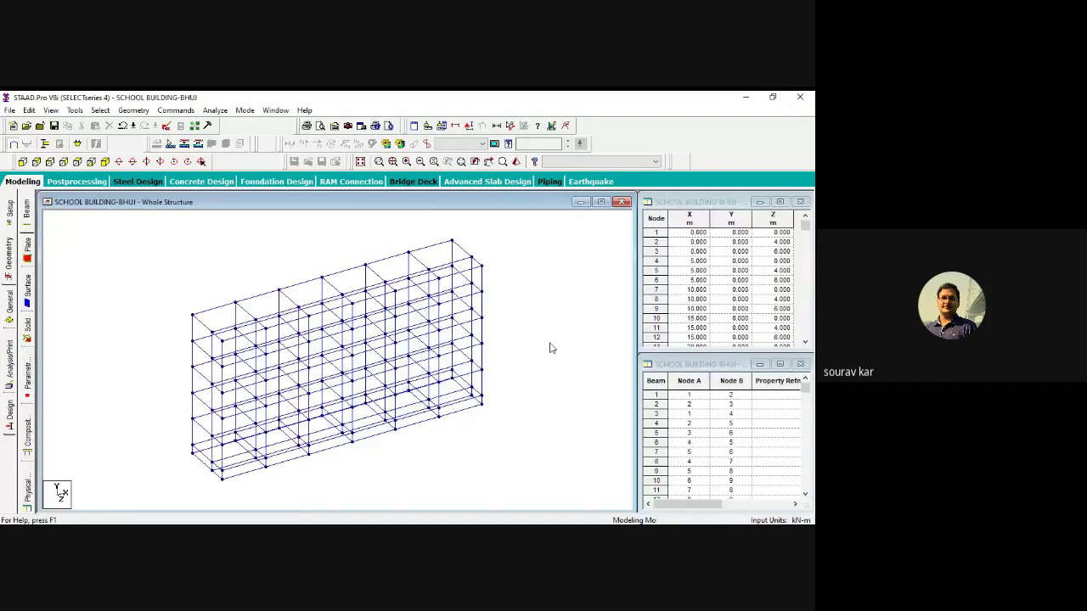
Select all beams of the lowest plan grid at Y = 0 in the front view and delete them.
{"action": "left_click", "coordinate": [22, 161]}
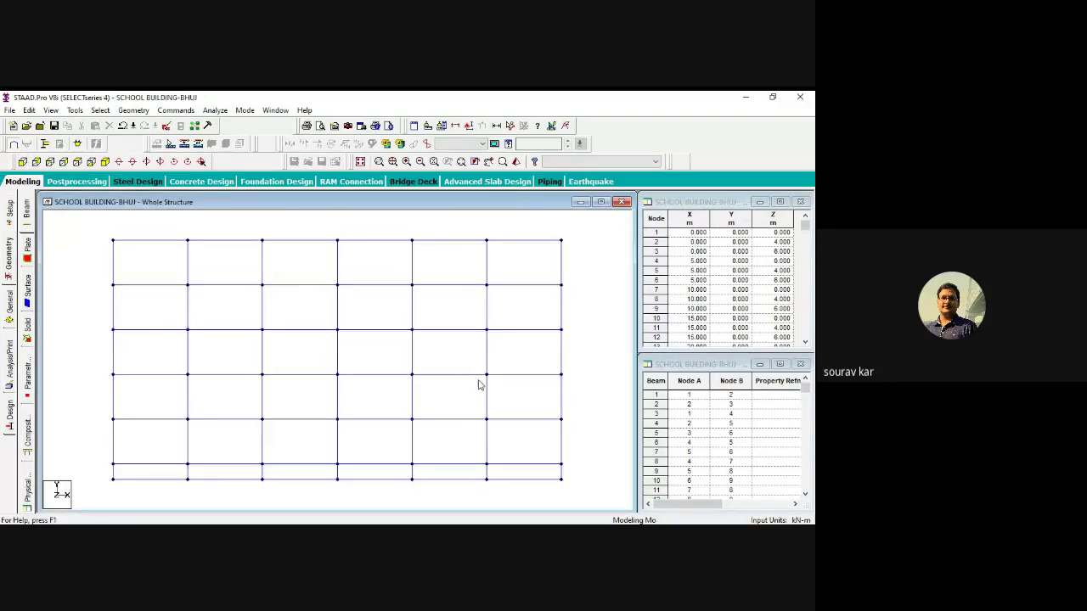
{"action": "scroll", "coordinate": [509, 407], "scroll_direction": "down", "scroll_amount": 1}
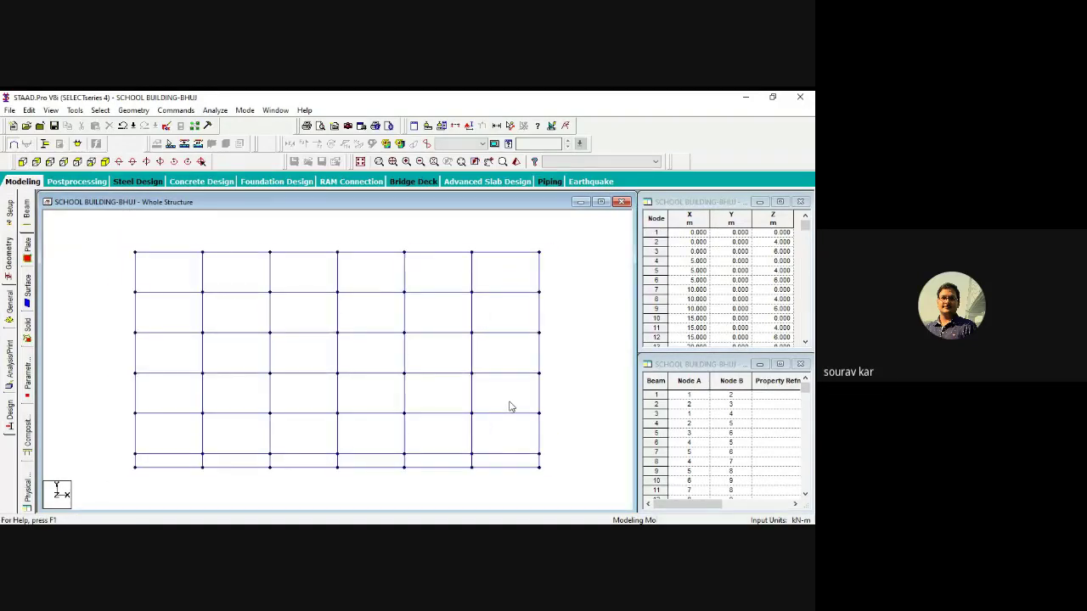
{"action": "left_click_drag", "start_coordinate": [553, 461], "coordinate": [132, 474]}
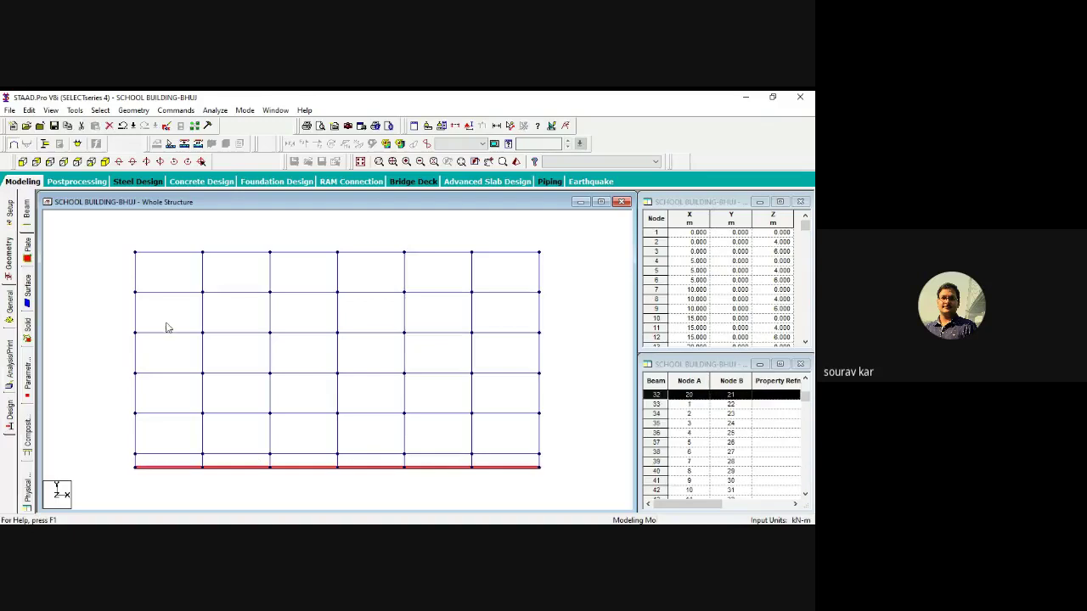
{"action": "left_click", "coordinate": [158, 224]}
{"action": "scroll", "coordinate": [351, 365], "scroll_direction": "down", "scroll_amount": 1}
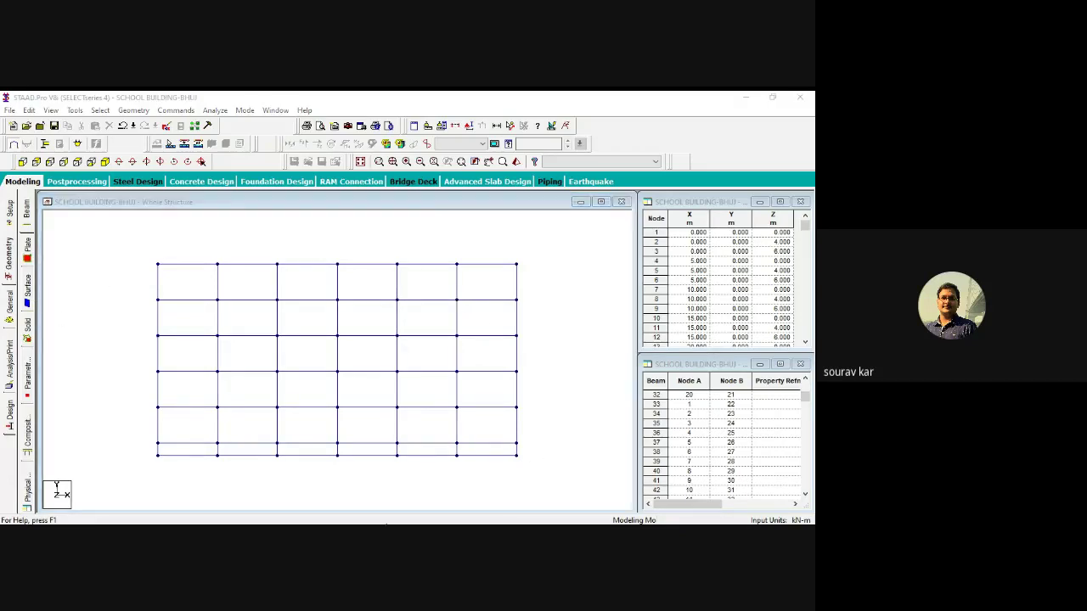
{"action": "left_click_drag", "start_coordinate": [535, 452], "coordinate": [129, 469]}
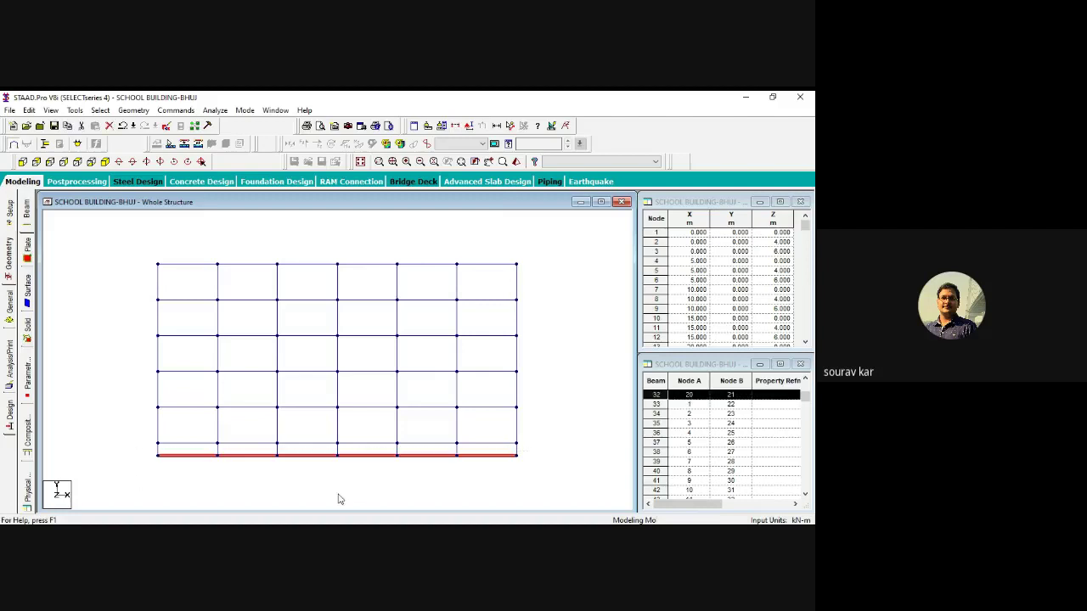
{"action": "left_click", "coordinate": [104, 161]}
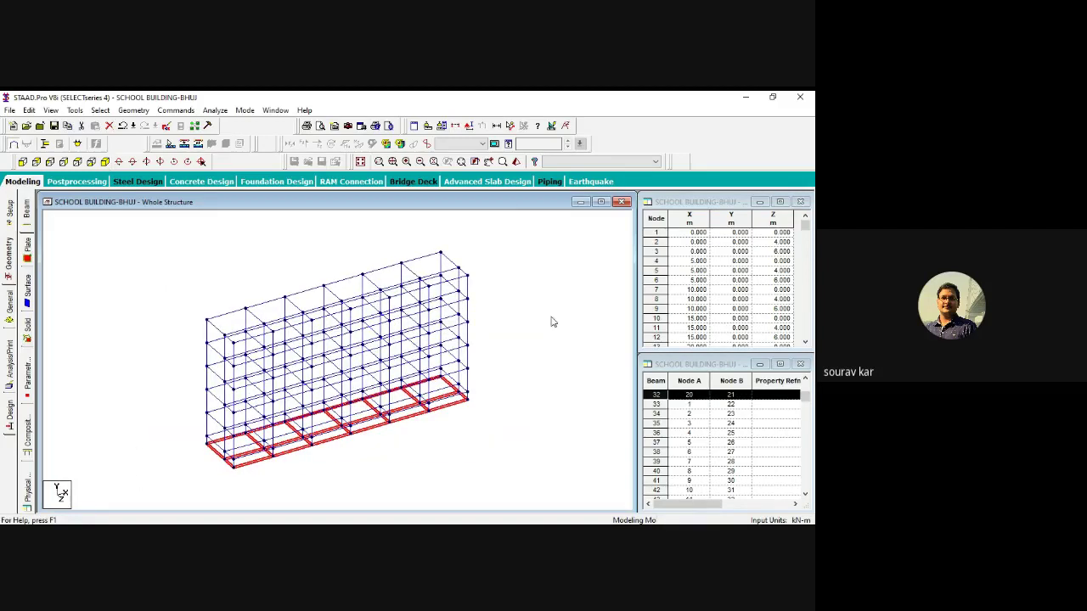
{"action": "scroll", "coordinate": [514, 338], "scroll_direction": "up", "scroll_amount": 1}
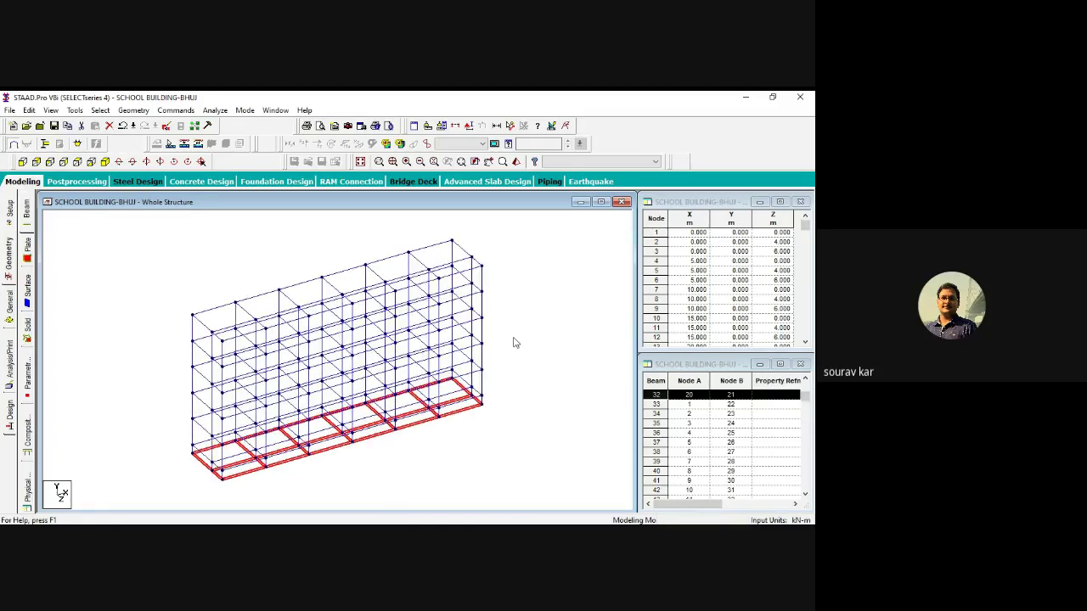
{"action": "scroll", "coordinate": [514, 343], "scroll_direction": "up", "scroll_amount": 1}
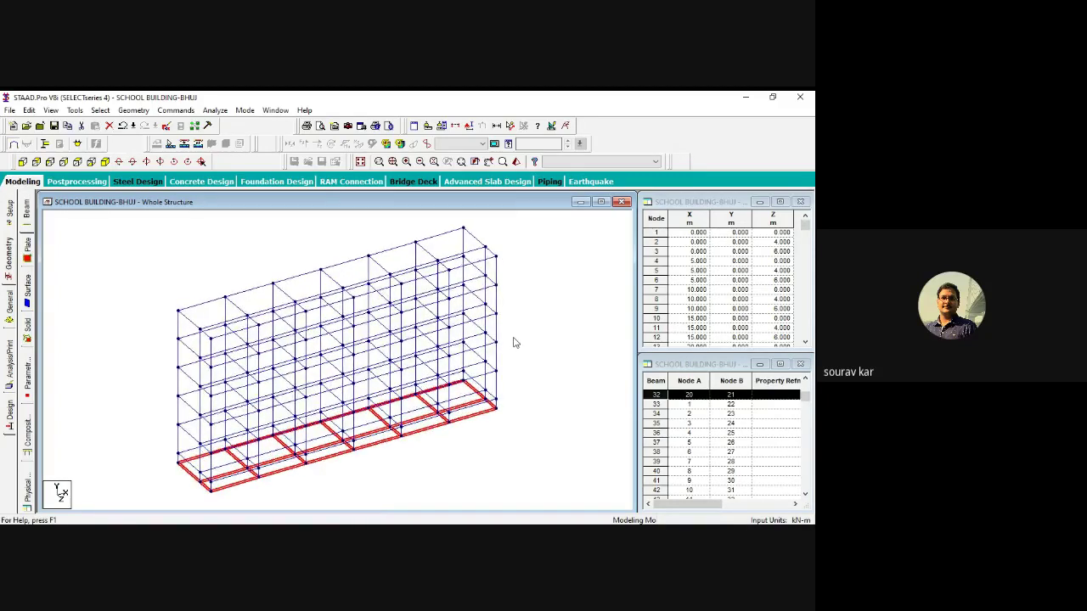
{"action": "left_click", "coordinate": [24, 161]}
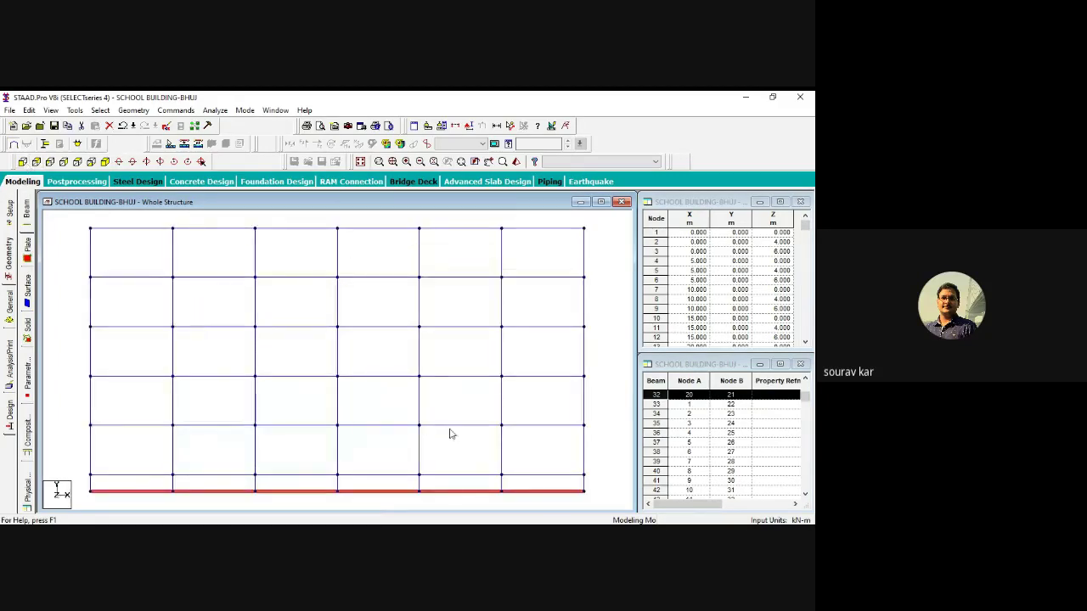
{"action": "key", "text": "Delete"}
{"action": "key", "text": "Return"}
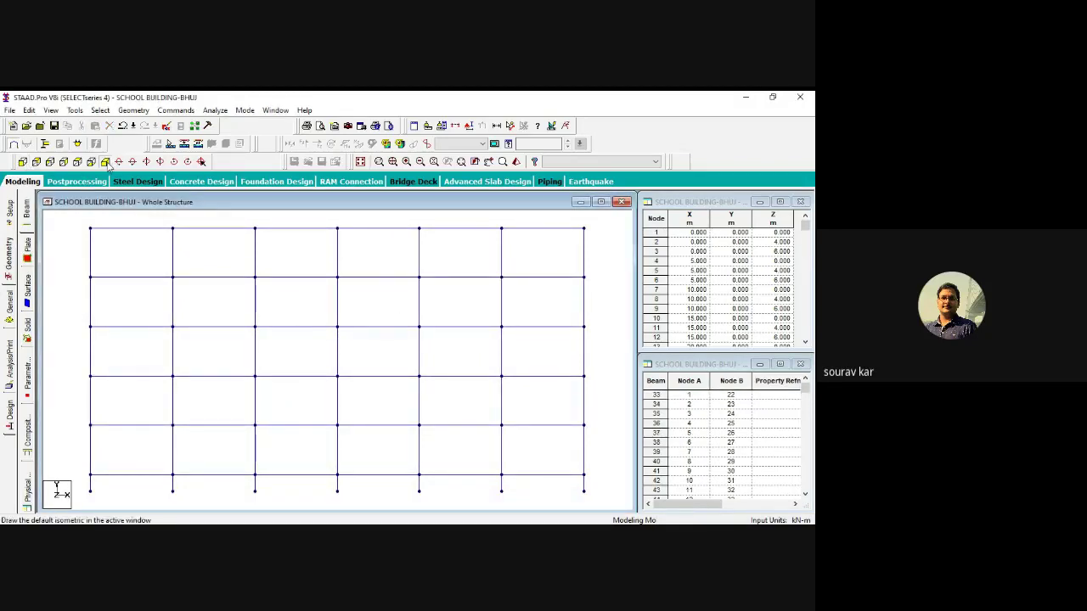
{"action": "left_click", "coordinate": [104, 161]}
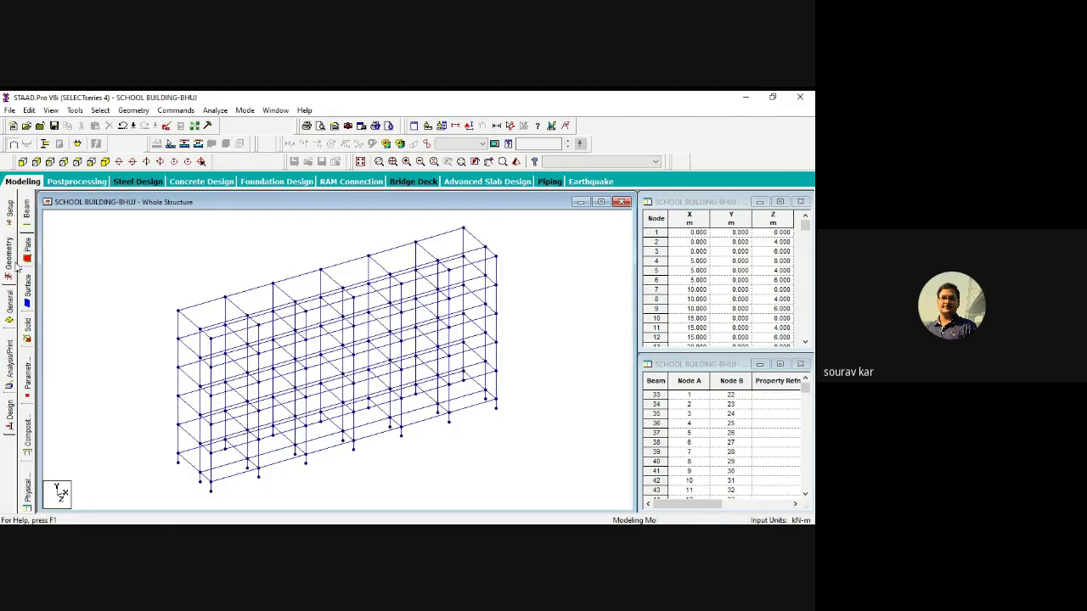
Open the support definitions and select the nodes at the bottom ends of all ground-level columns.
{"action": "left_click", "coordinate": [12, 306]}
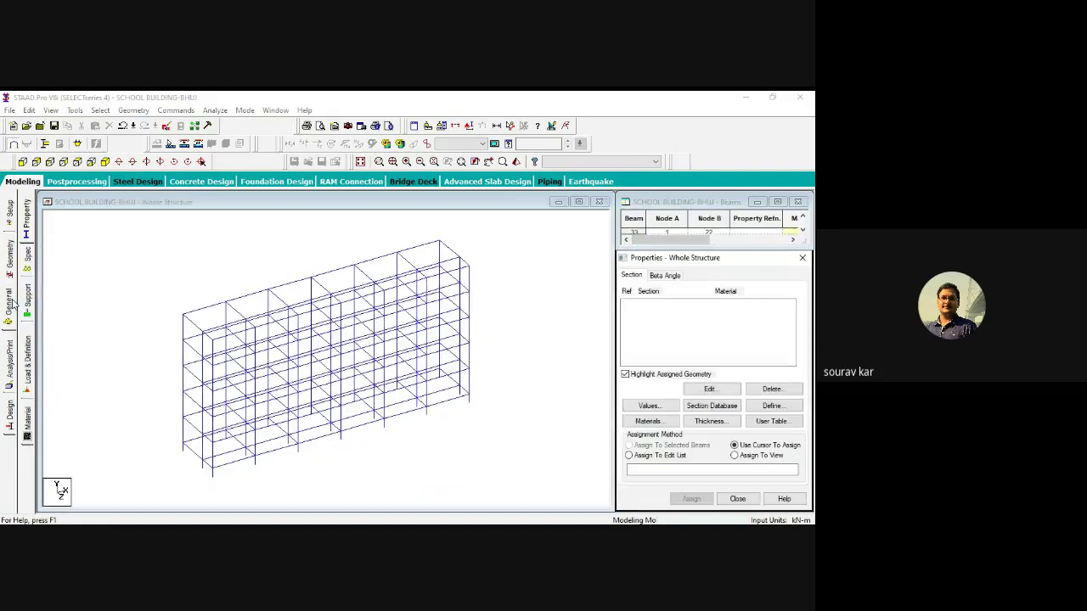
{"action": "left_click", "coordinate": [29, 306]}
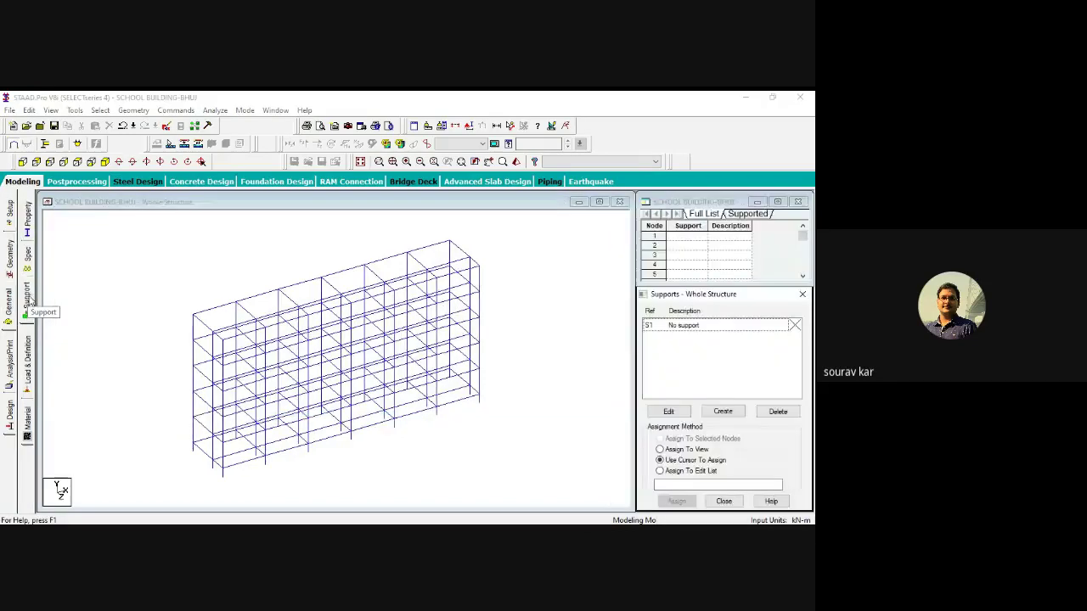
{"action": "left_click", "coordinate": [24, 160]}
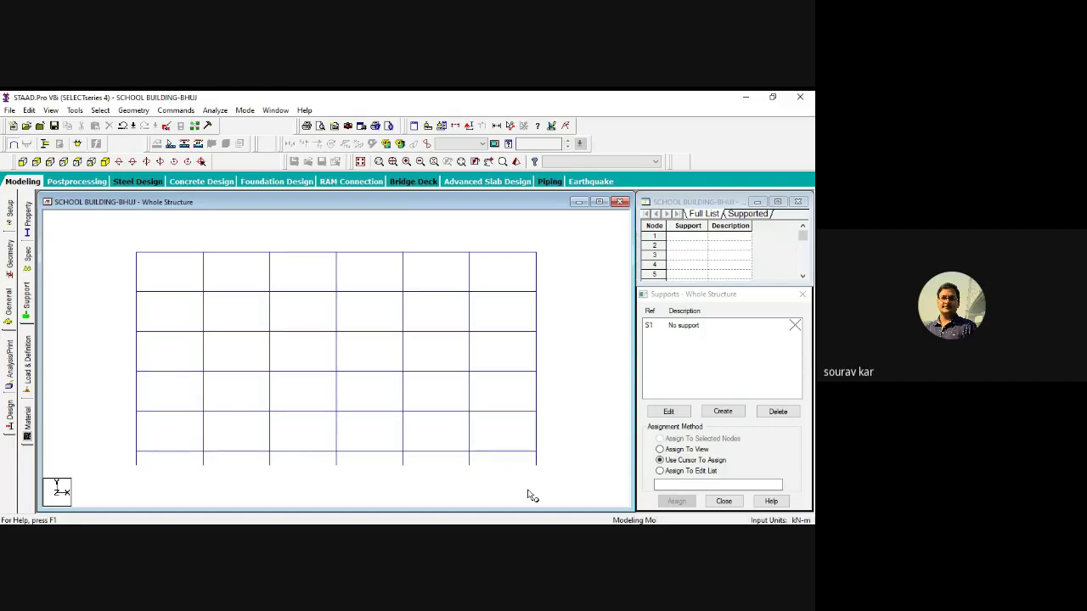
{"action": "left_click_drag", "start_coordinate": [558, 456], "coordinate": [120, 475]}
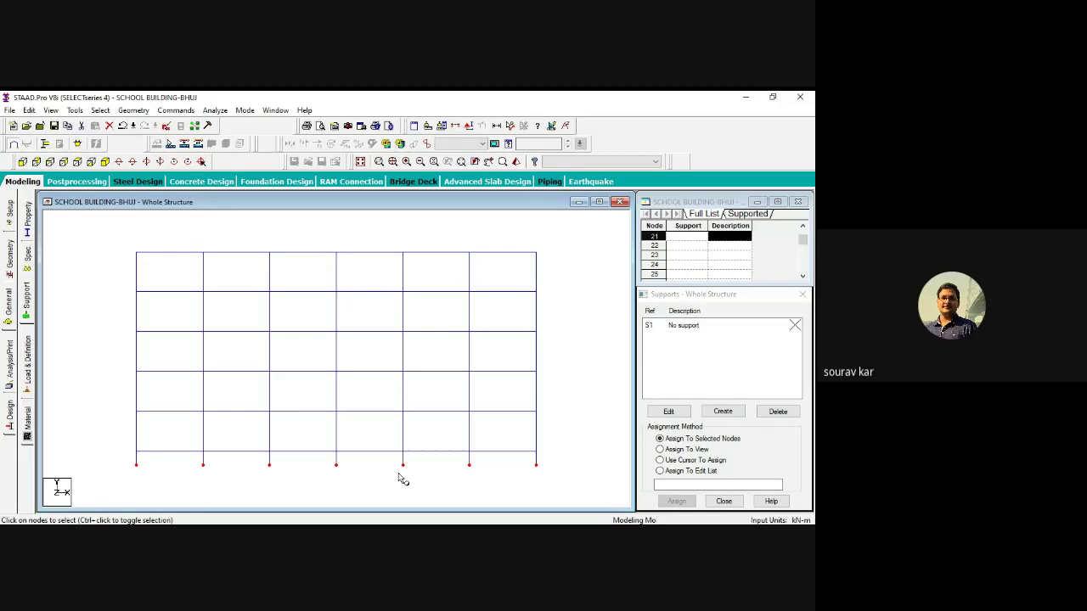
{"action": "left_click", "coordinate": [104, 161]}
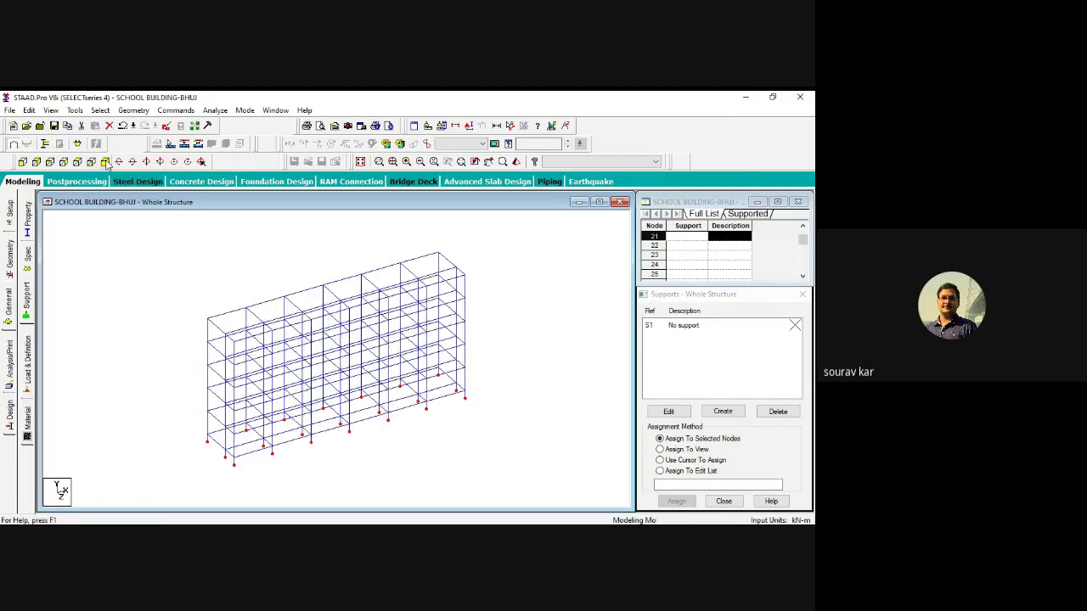
{"action": "left_click", "coordinate": [23, 161]}
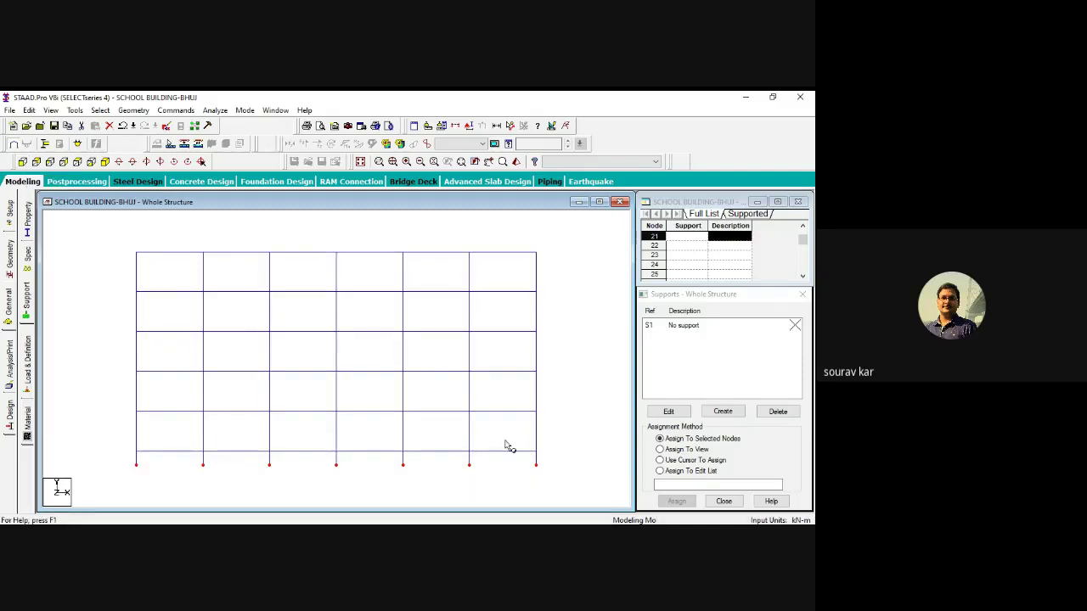
{"action": "scroll", "coordinate": [506, 444], "scroll_direction": "down", "scroll_amount": 1}
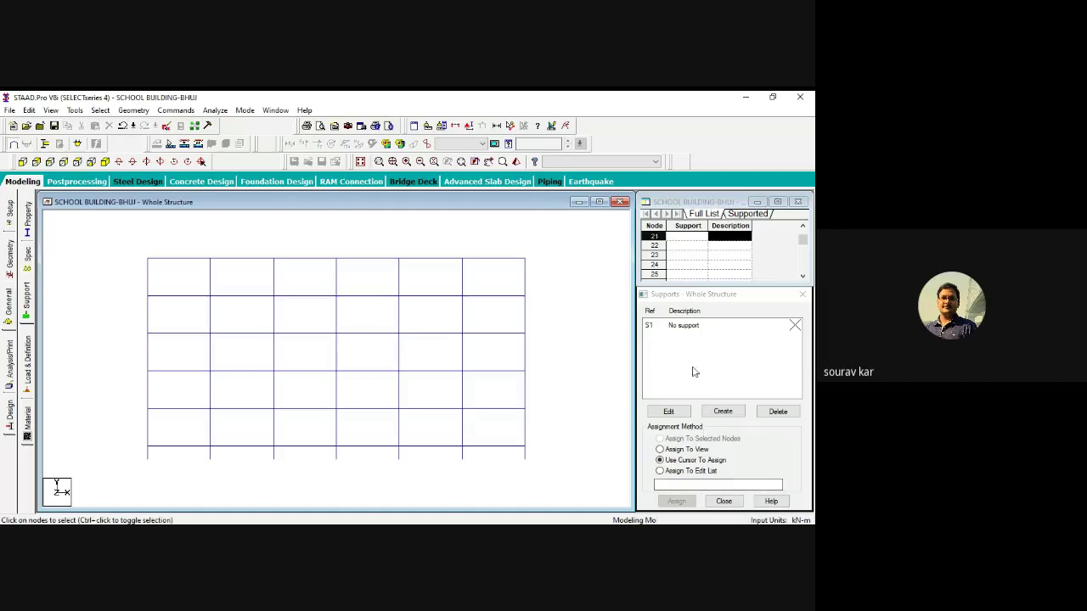
Create a fixed support definition and choose it in the supports list.
{"action": "left_click", "coordinate": [723, 412]}
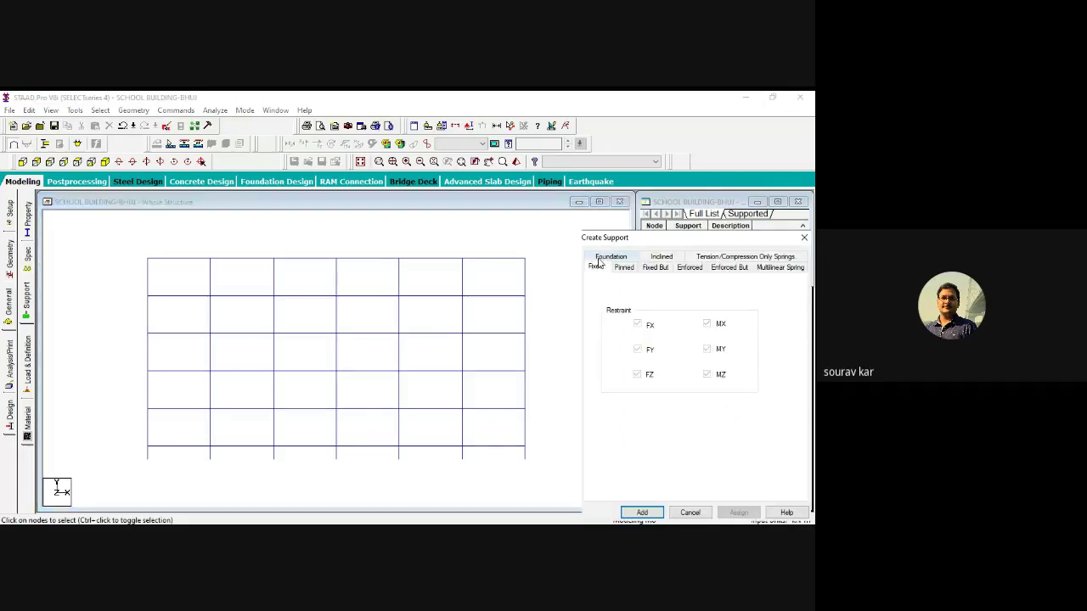
{"action": "left_click", "coordinate": [642, 513]}
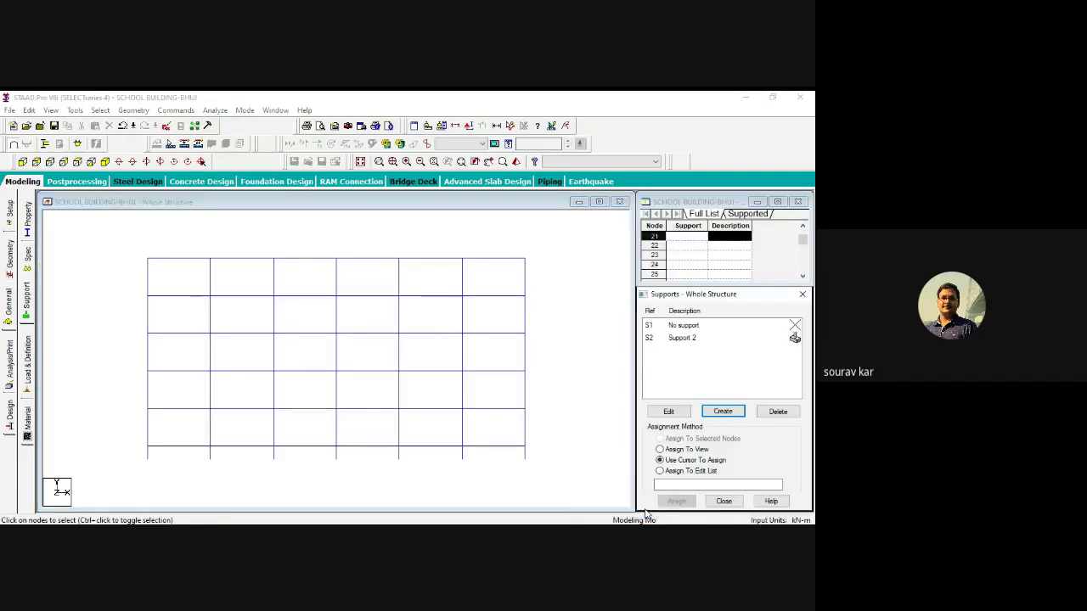
{"action": "left_click", "coordinate": [695, 338]}
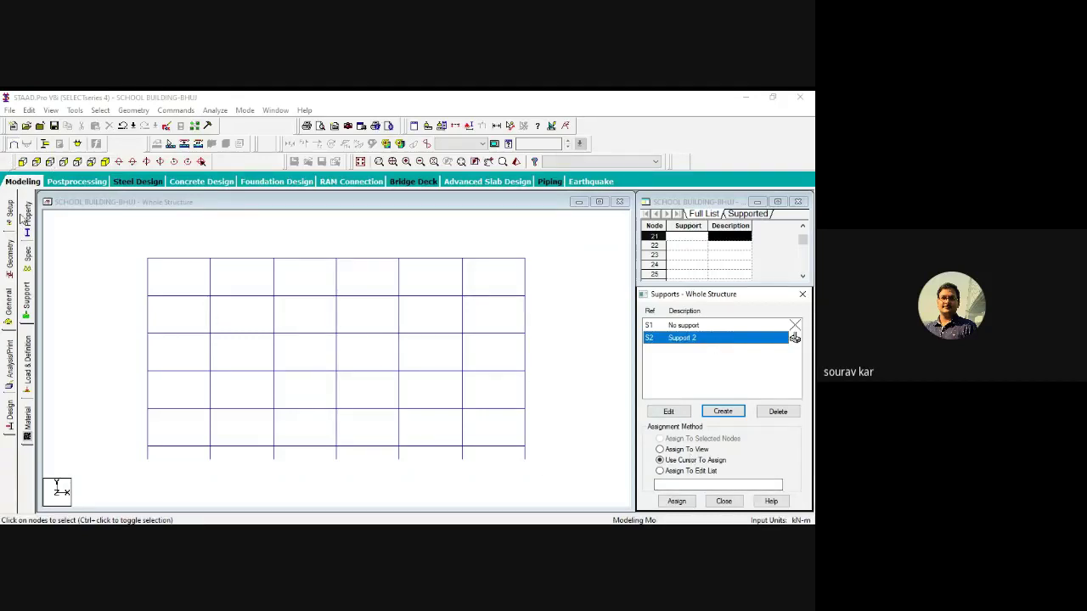
{"action": "left_click", "coordinate": [52, 111]}
{"action": "left_click", "coordinate": [371, 243]}
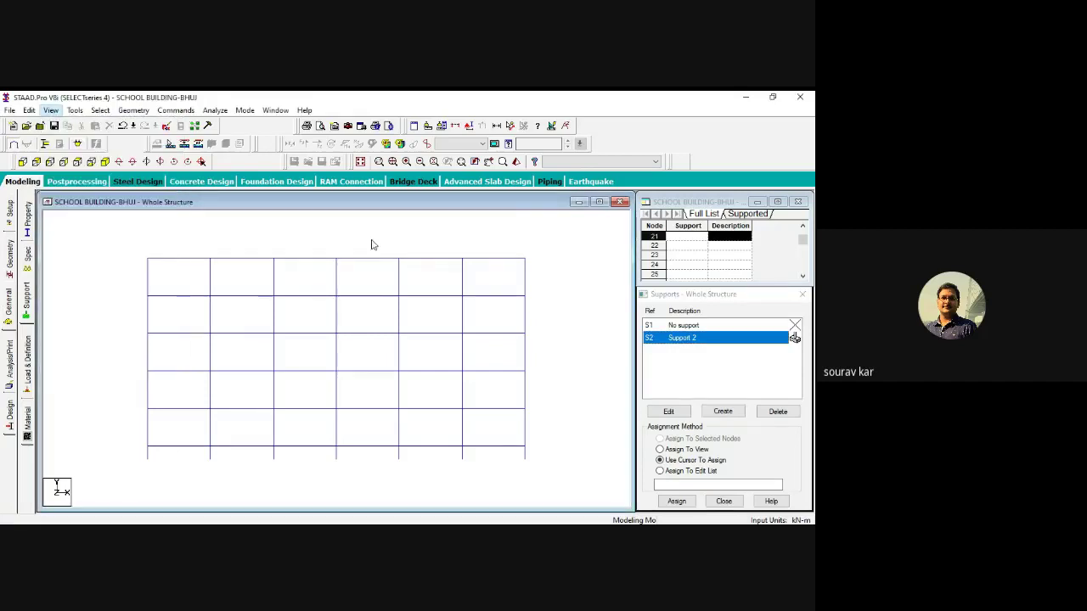
{"action": "left_click", "coordinate": [11, 259]}
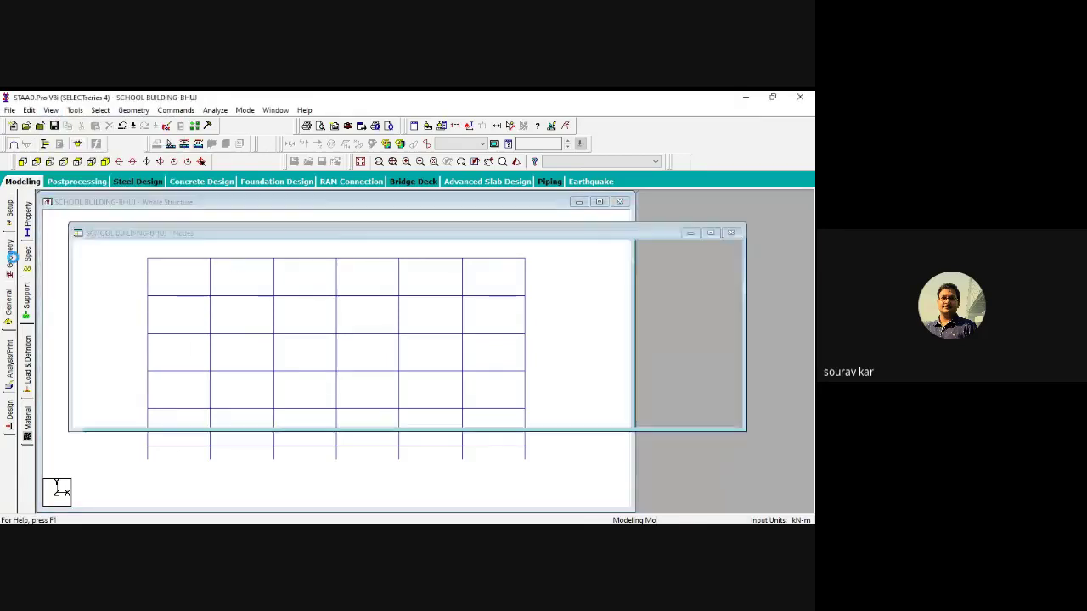
{"action": "left_click", "coordinate": [10, 212]}
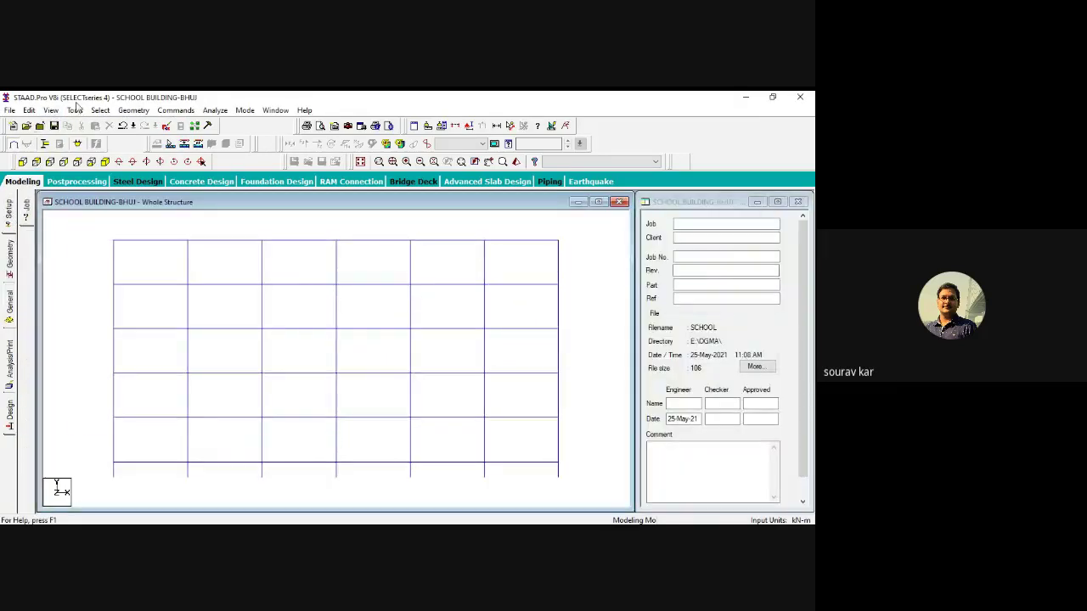
{"action": "left_click", "coordinate": [100, 110]}
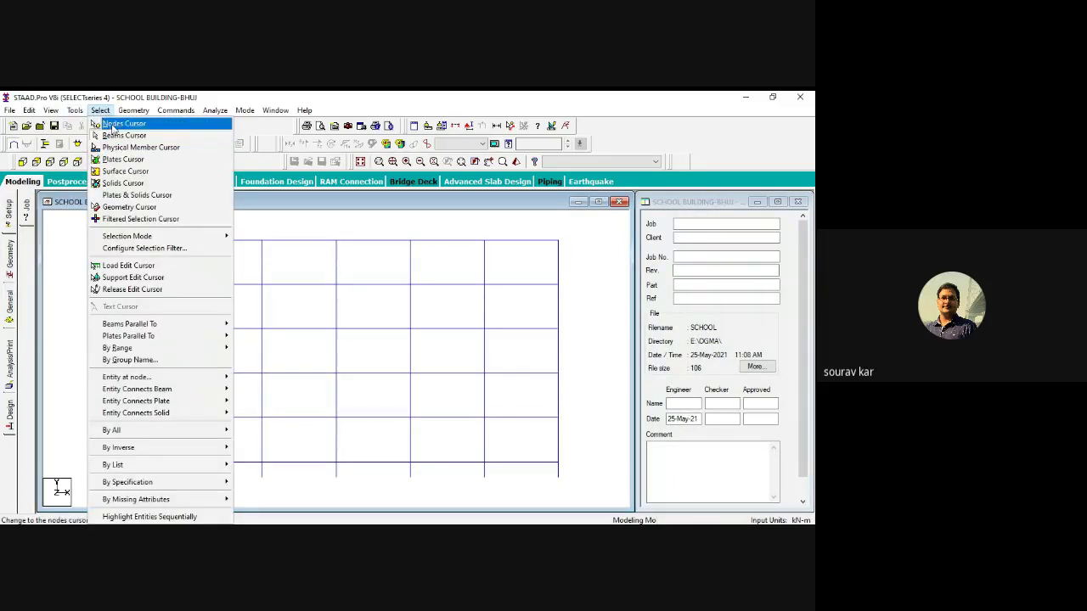
{"action": "left_click", "coordinate": [119, 121]}
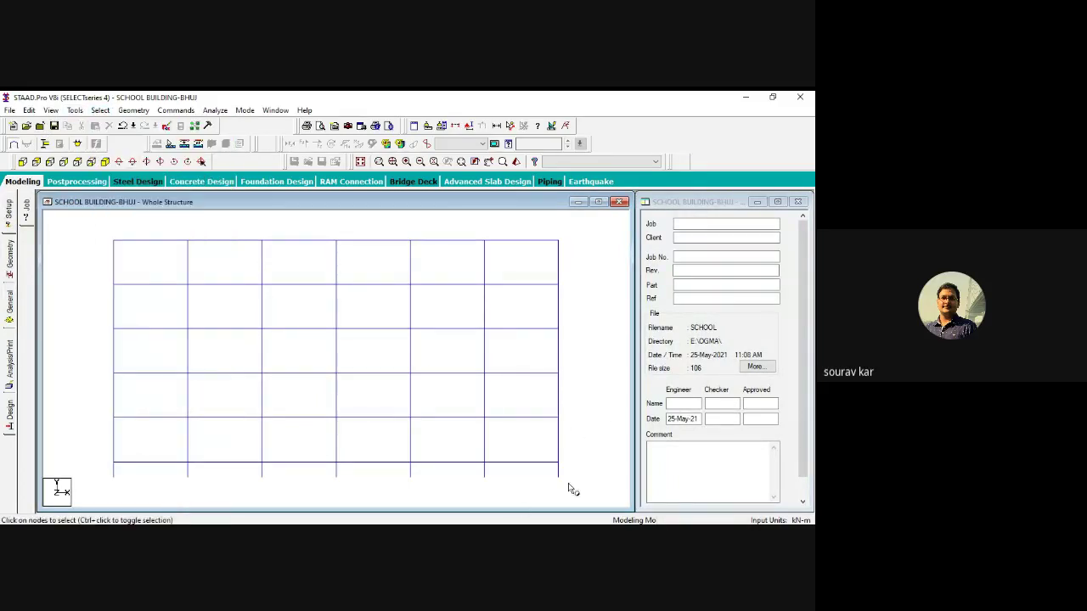
{"action": "left_click_drag", "start_coordinate": [578, 469], "coordinate": [94, 493]}
{"action": "left_click", "coordinate": [10, 301]}
{"action": "left_click", "coordinate": [28, 296]}
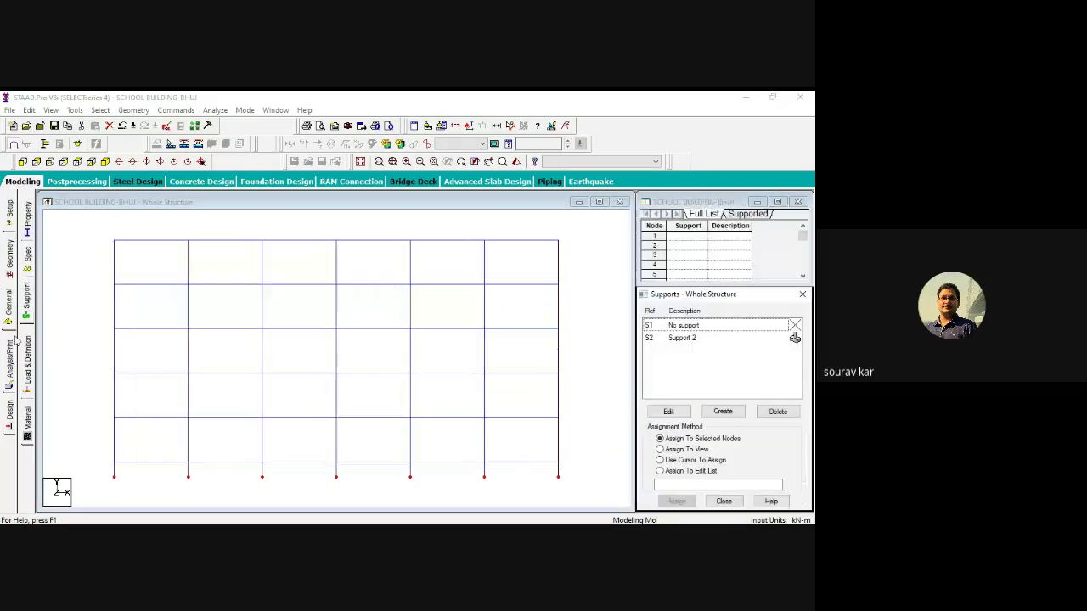
Assign the fixed support, Support 2, to all selected column-base nodes using Assign To Selected Nodes.
{"action": "left_click", "coordinate": [705, 339]}
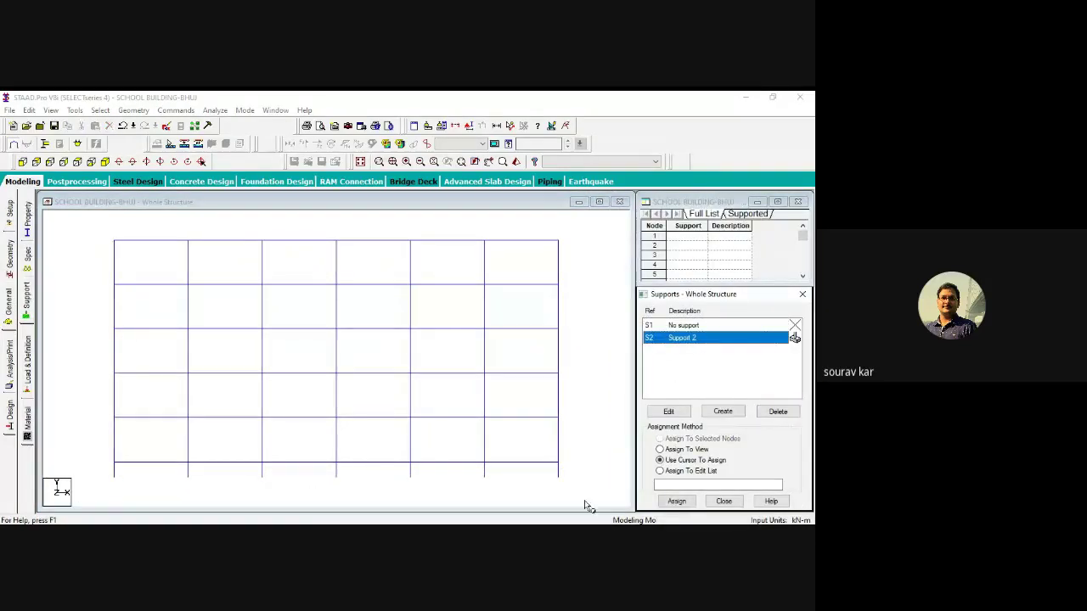
{"action": "left_click", "coordinate": [551, 476]}
{"action": "left_click_drag", "start_coordinate": [119, 486], "coordinate": [97, 489]}
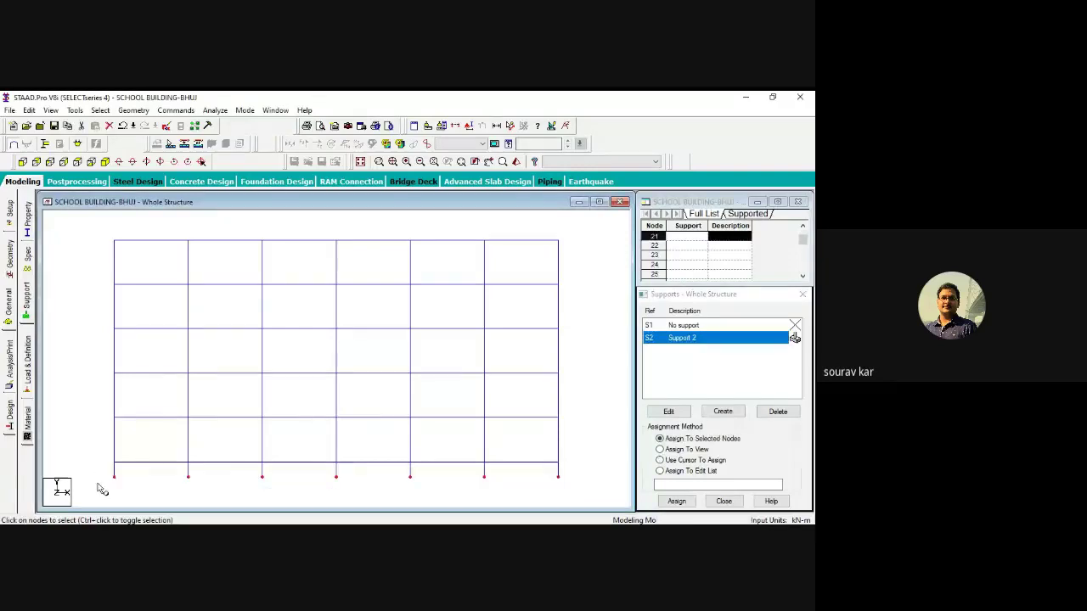
{"action": "scroll", "coordinate": [122, 490], "scroll_direction": "down", "scroll_amount": 1}
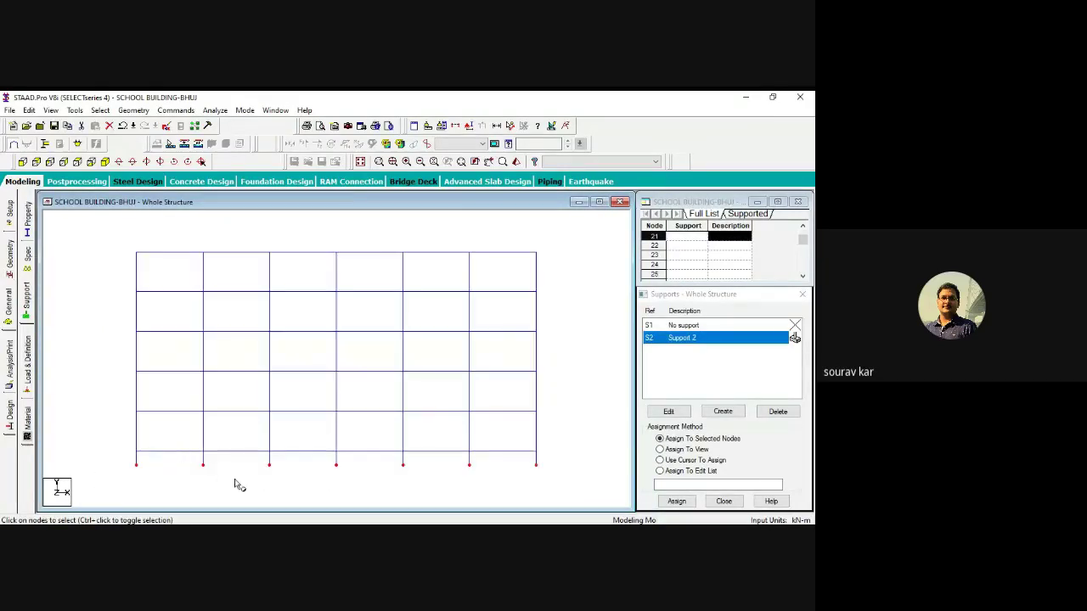
{"action": "left_click", "coordinate": [502, 162]}
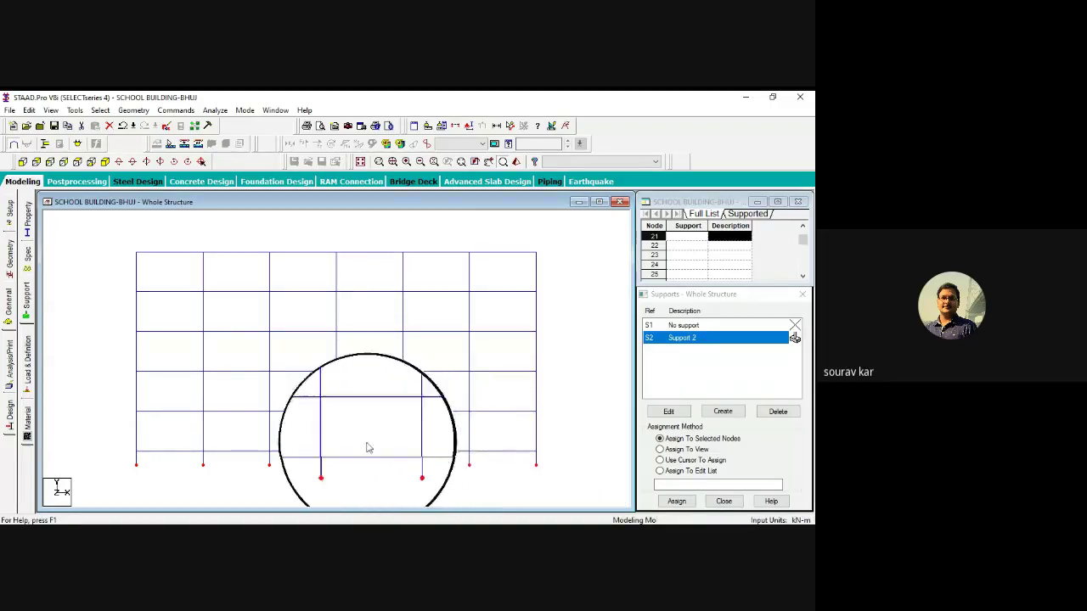
{"action": "left_click", "coordinate": [187, 436]}
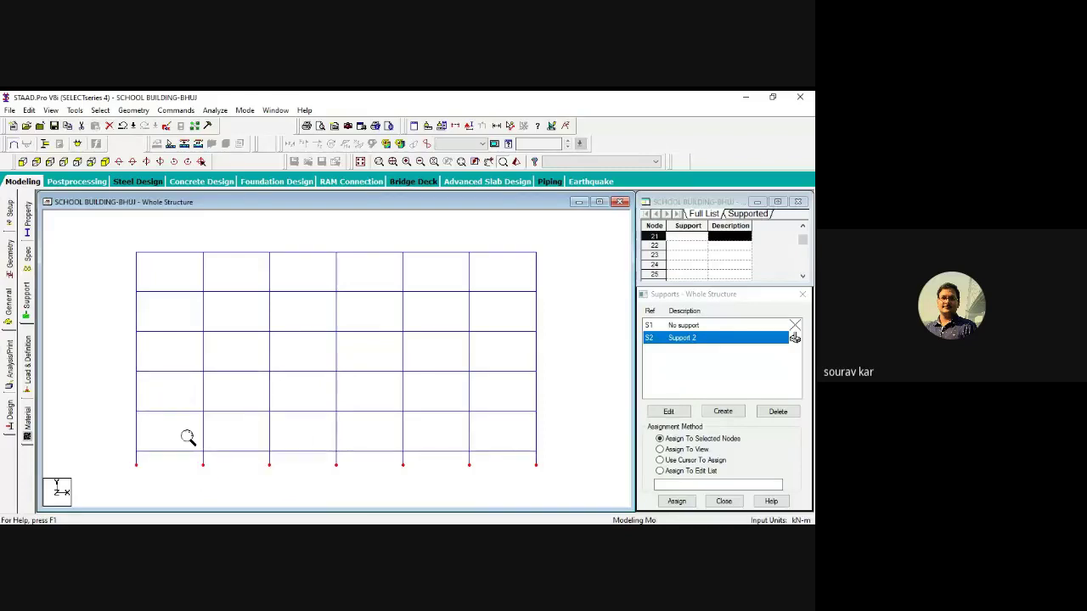
{"action": "left_click", "coordinate": [106, 161]}
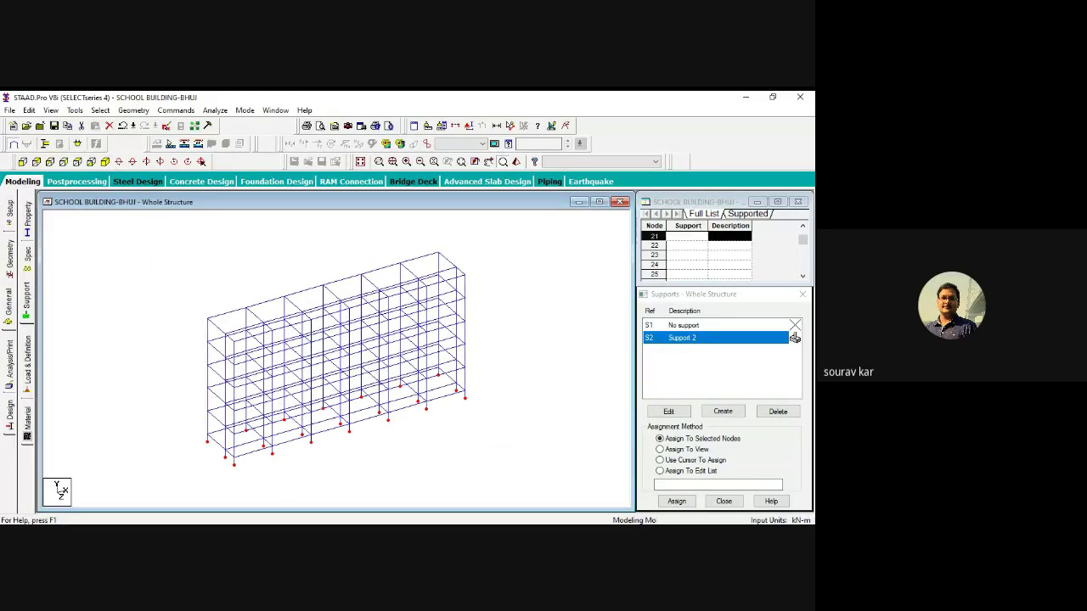
{"action": "left_click", "coordinate": [676, 501]}
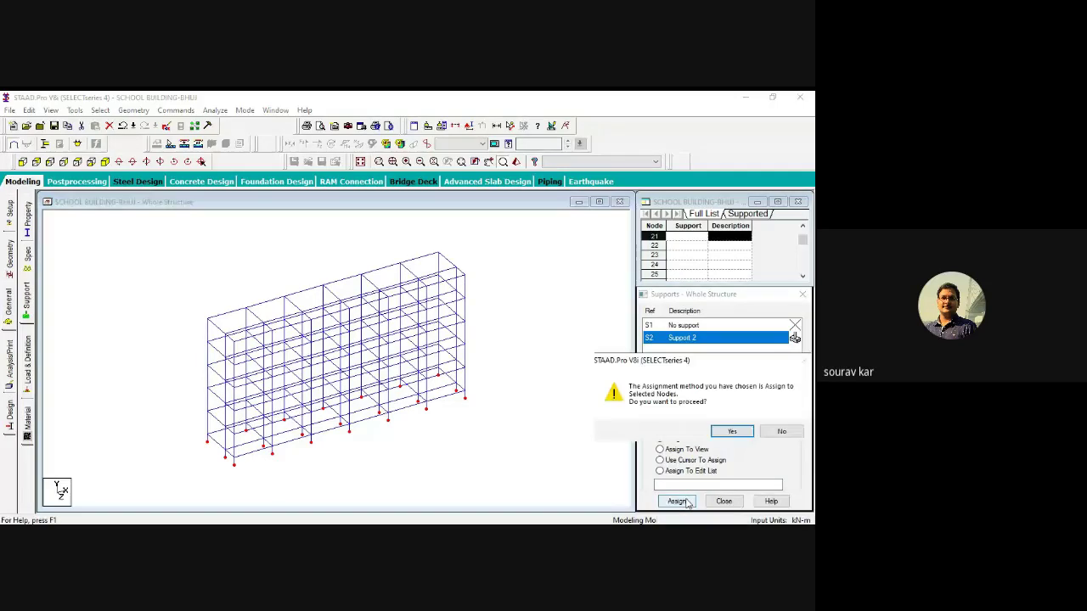
{"action": "left_click", "coordinate": [731, 432]}
{"action": "left_click_drag", "start_coordinate": [529, 345], "coordinate": [242, 445]}
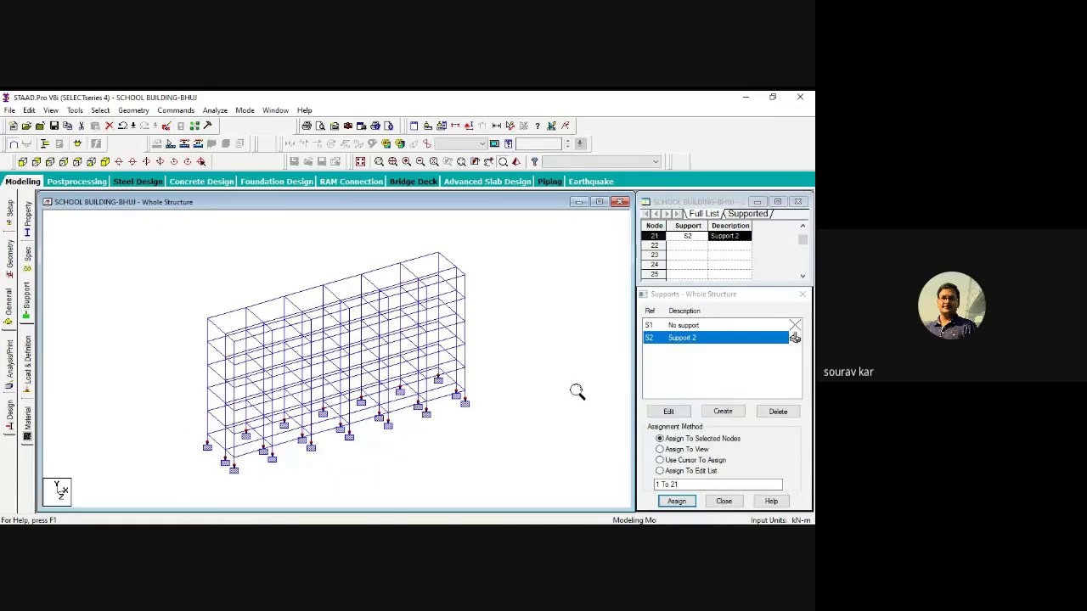
Clear the node selection and measure the roof's long edge between its two end nodes, removing the dimension when done.
{"action": "key", "text": "Escape"}
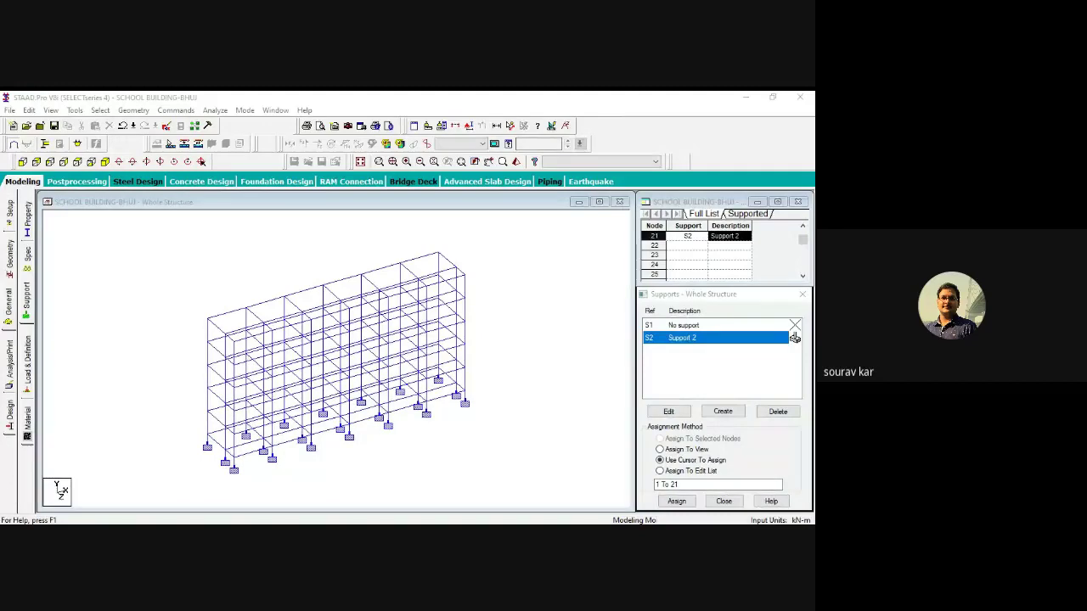
{"action": "left_click", "coordinate": [676, 501]}
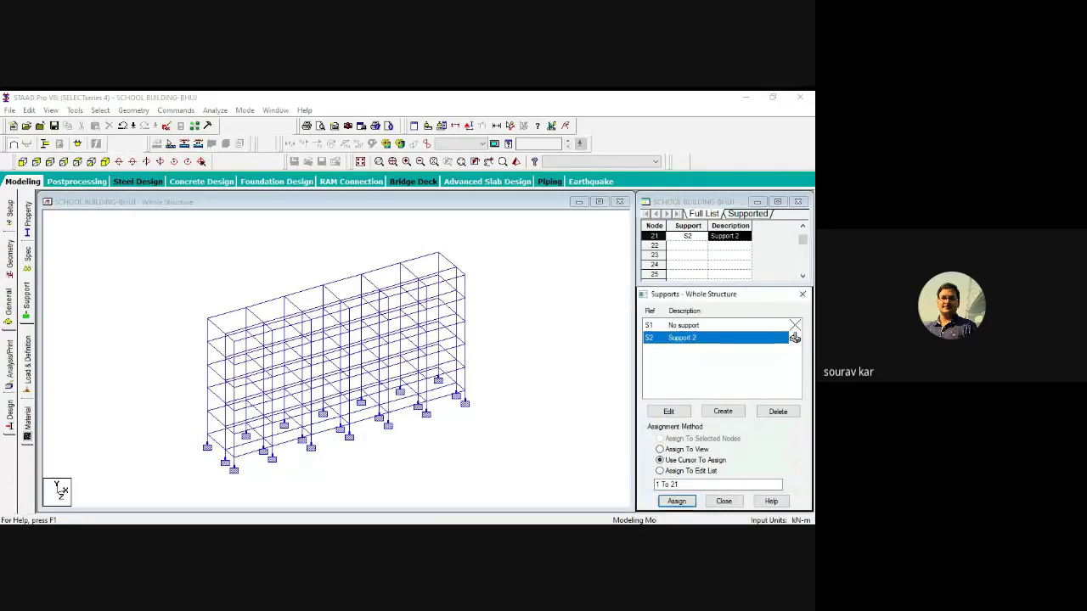
{"action": "left_click", "coordinate": [228, 318]}
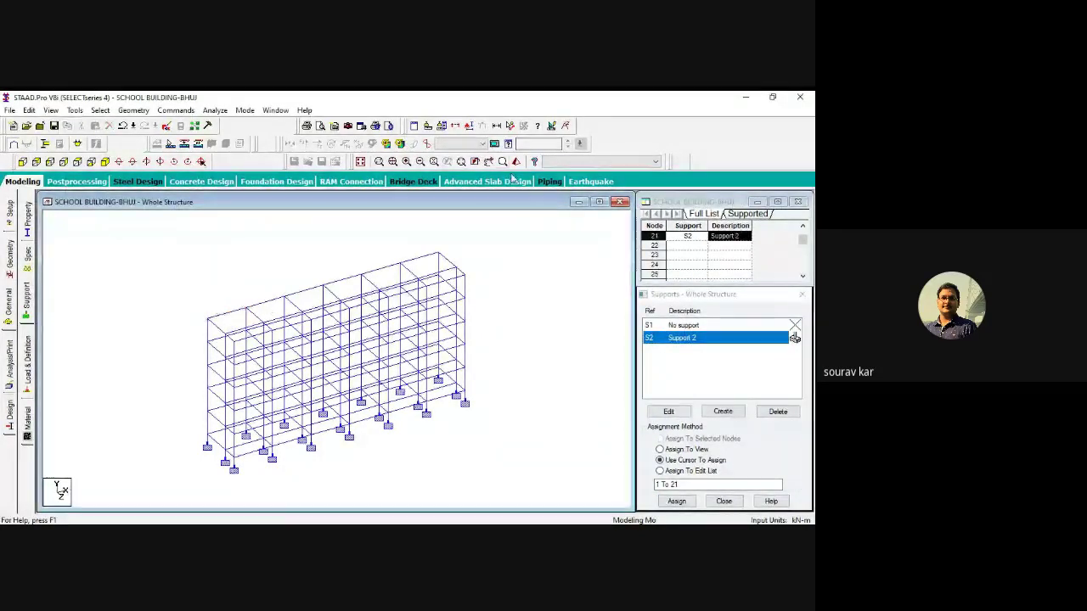
{"action": "left_click", "coordinate": [511, 127]}
{"action": "left_click", "coordinate": [207, 318]}
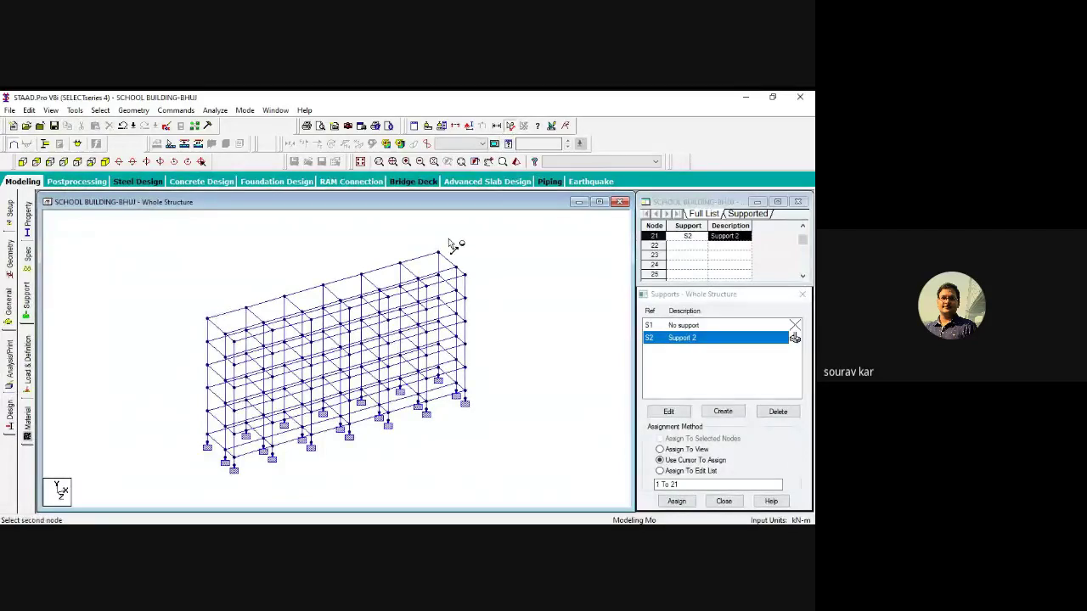
{"action": "left_click", "coordinate": [439, 253]}
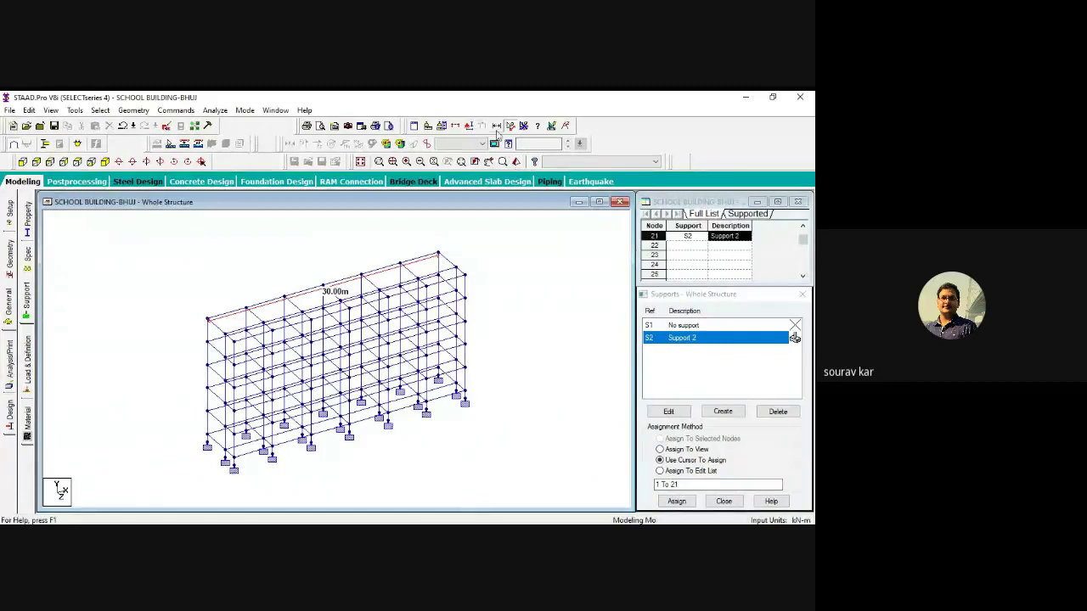
{"action": "left_click", "coordinate": [524, 127]}
Examine the supported frame in close-up isometric, long elevation, end elevation and plan views.
{"action": "scroll", "coordinate": [355, 370], "scroll_direction": "up", "scroll_amount": 1}
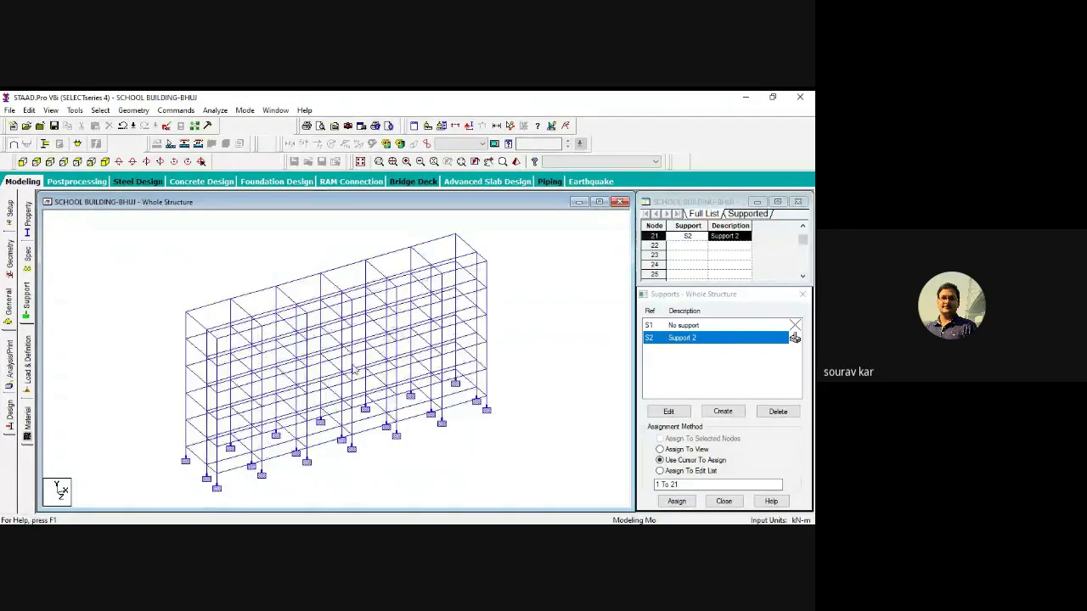
{"action": "scroll", "coordinate": [355, 370], "scroll_direction": "up", "scroll_amount": 1}
{"action": "left_click", "coordinate": [490, 162]}
{"action": "mouse_move", "coordinate": [350, 295]}
{"action": "left_mouse_down"}
{"action": "mouse_move", "coordinate": [395, 372]}
{"action": "mouse_move", "coordinate": [366, 310]}
{"action": "left_mouse_up"}
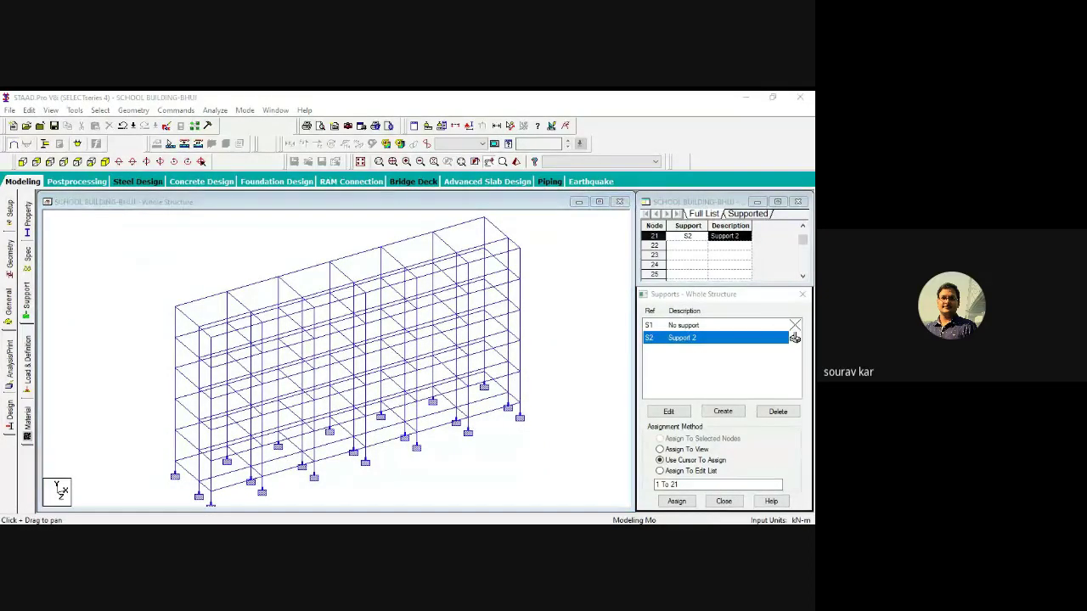
{"action": "left_click", "coordinate": [36, 162]}
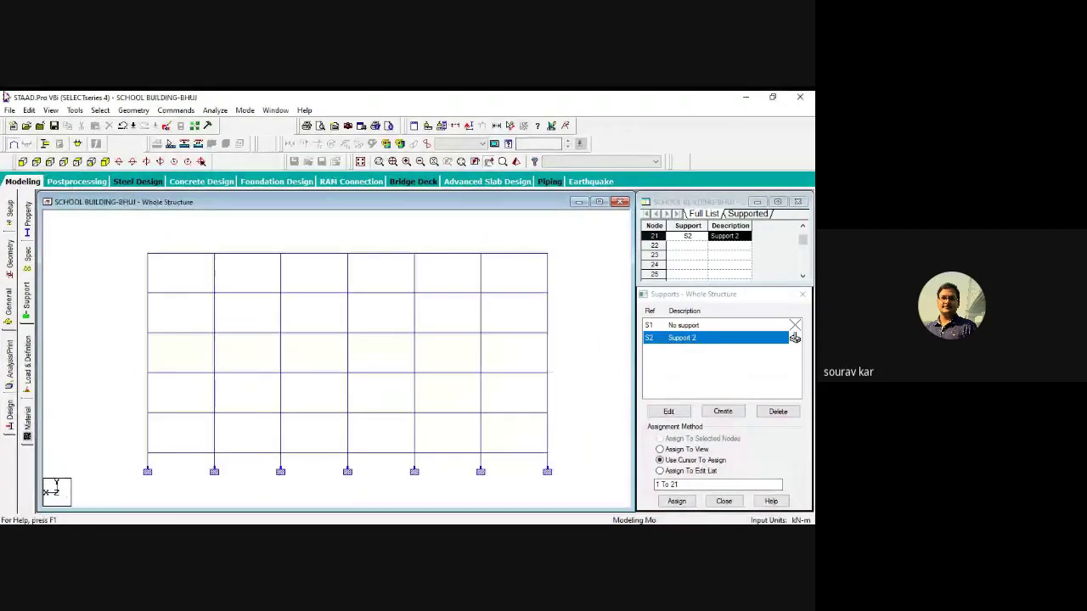
{"action": "left_click", "coordinate": [105, 162]}
{"action": "left_click", "coordinate": [50, 163]}
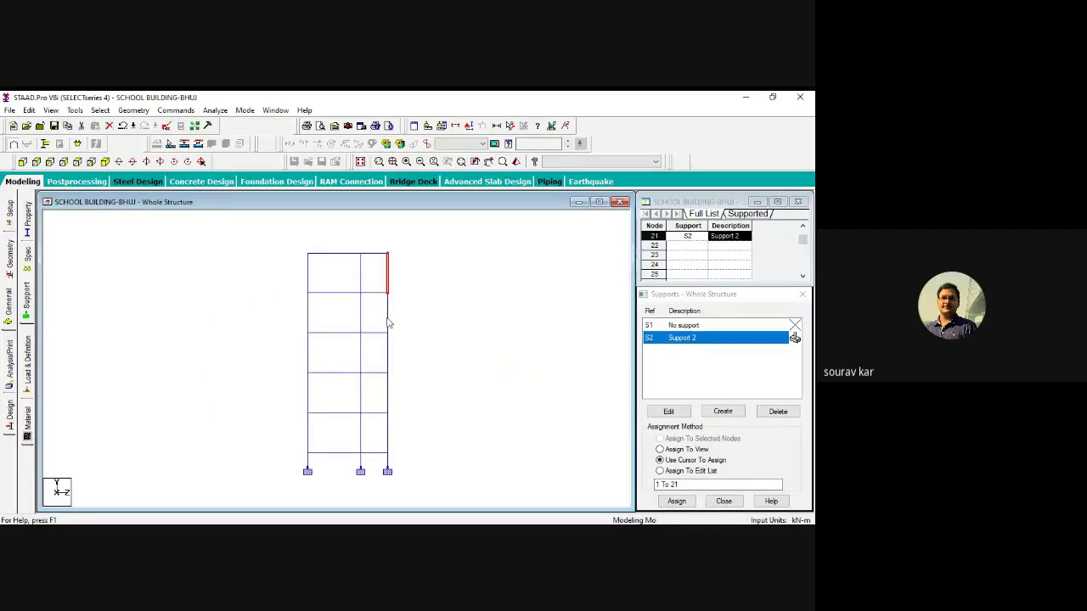
{"action": "left_click", "coordinate": [105, 163]}
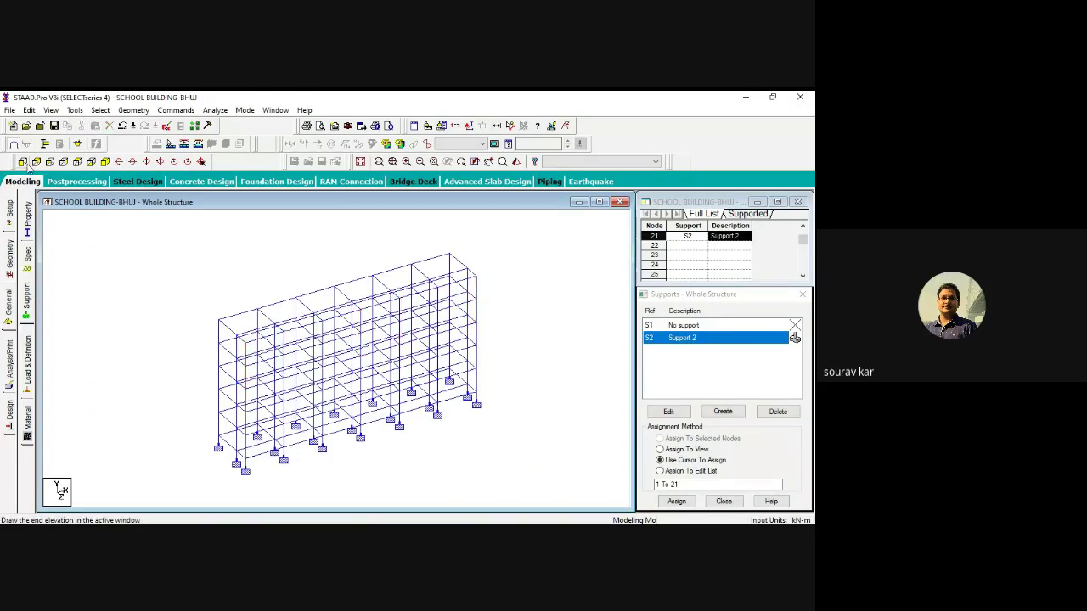
{"action": "left_click", "coordinate": [76, 162]}
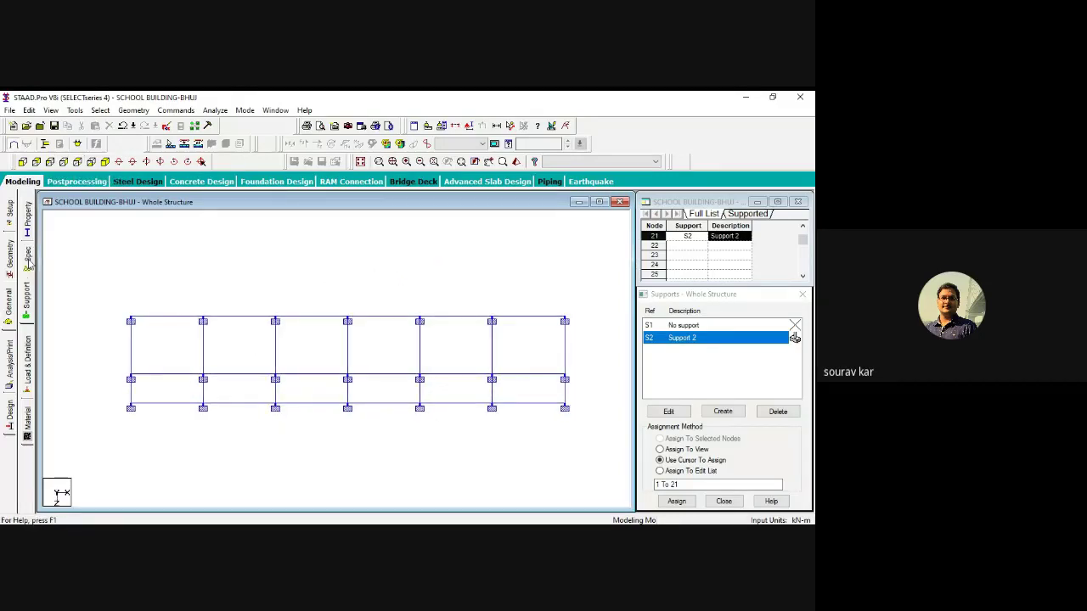
Open the member properties and add a rectangular concrete section with YD 0 and ZD 0.25 m.
{"action": "left_click", "coordinate": [28, 225]}
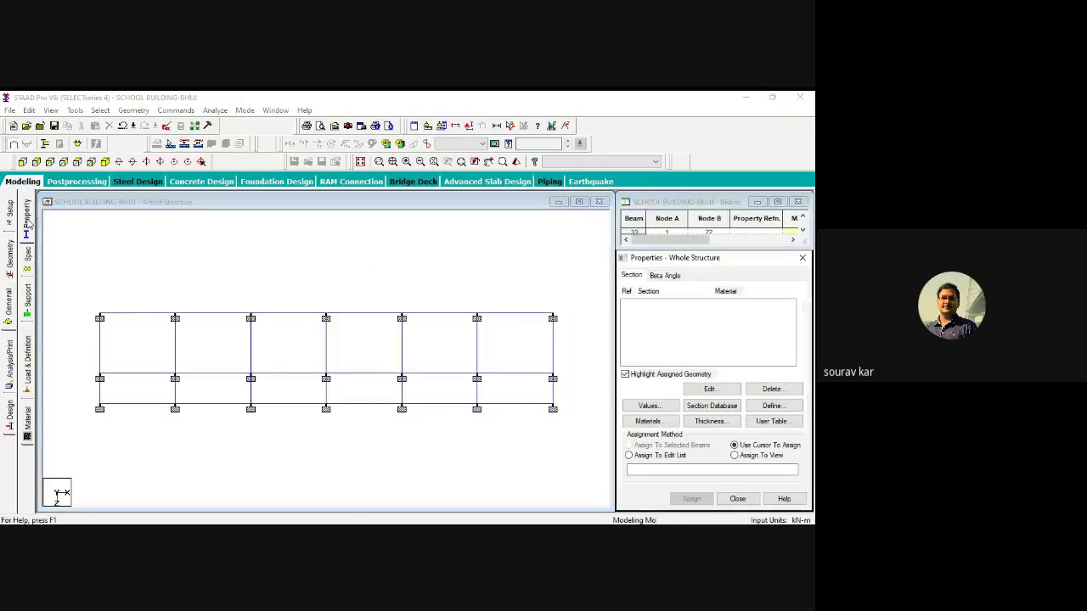
{"action": "left_click", "coordinate": [771, 407]}
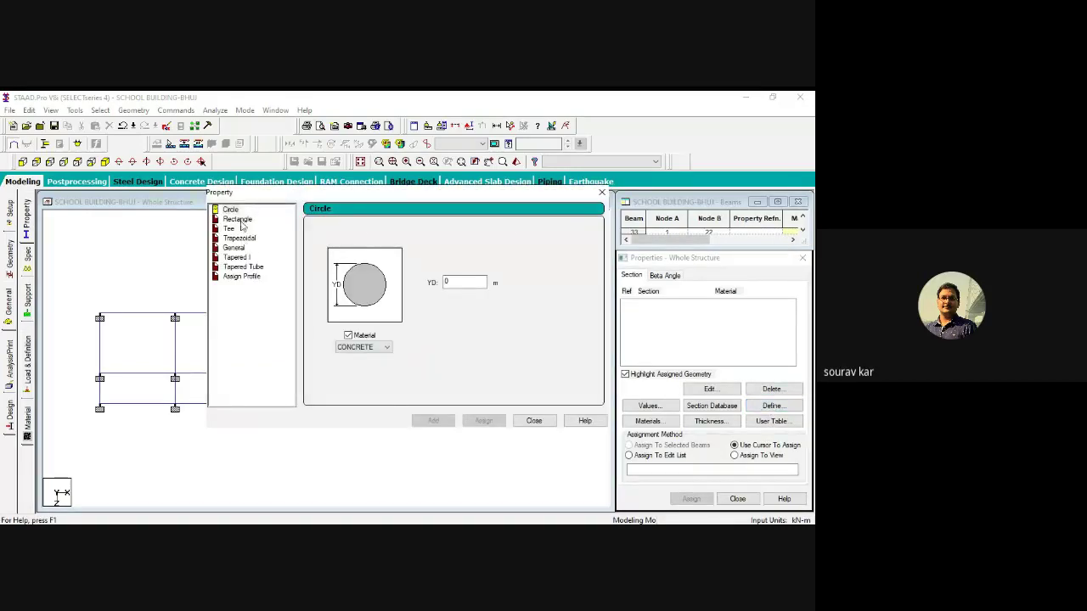
{"action": "left_click", "coordinate": [238, 219]}
{"action": "double_click", "coordinate": [456, 275]}
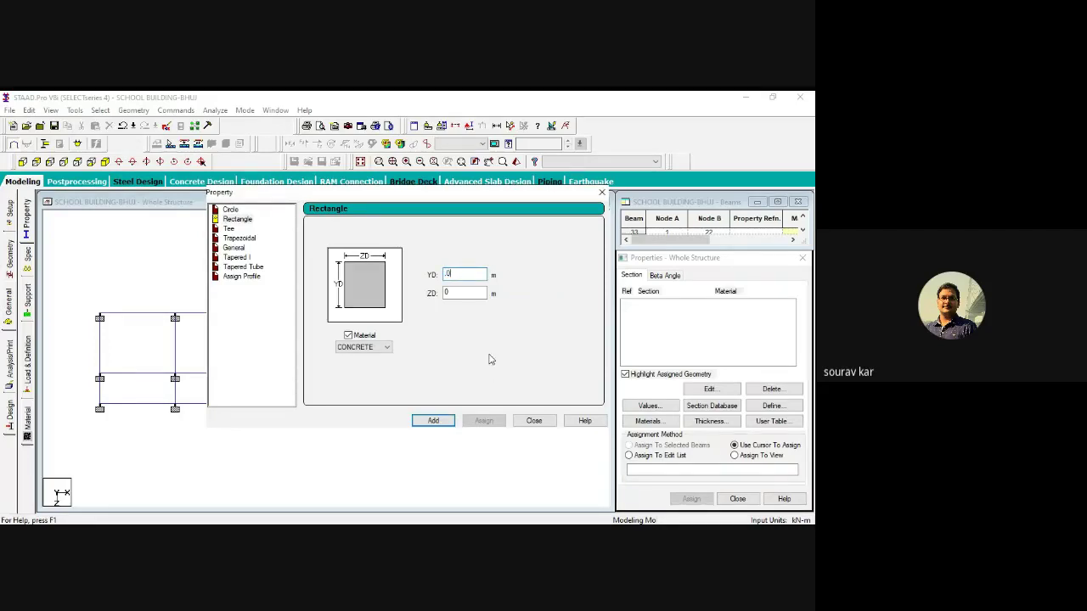
{"action": "left_click", "coordinate": [468, 294]}
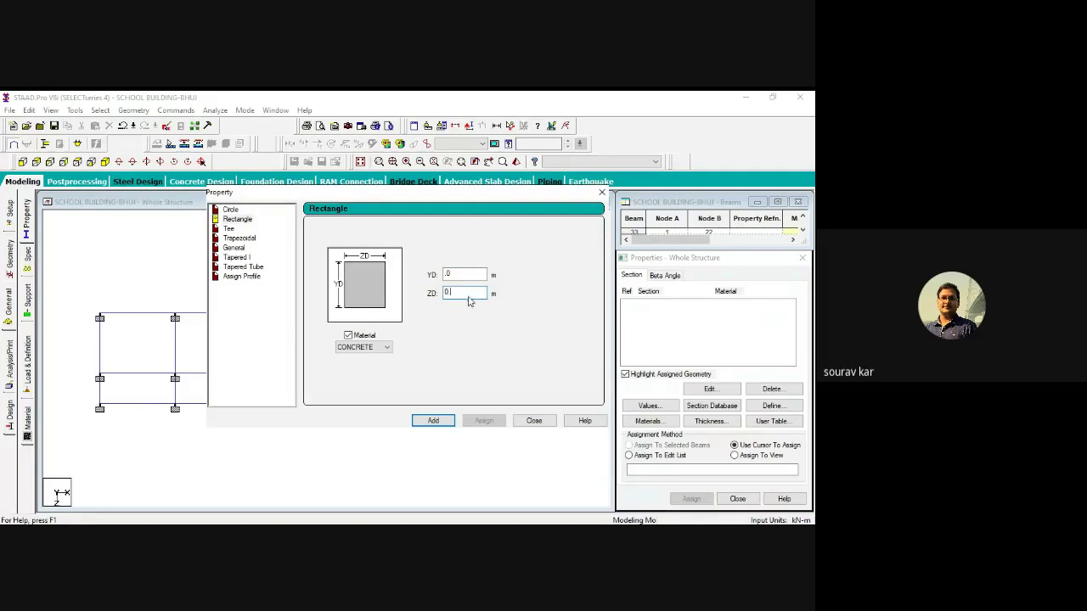
{"action": "type", "text": ".25"}
{"action": "left_click", "coordinate": [429, 422]}
{"action": "left_click", "coordinate": [441, 339]}
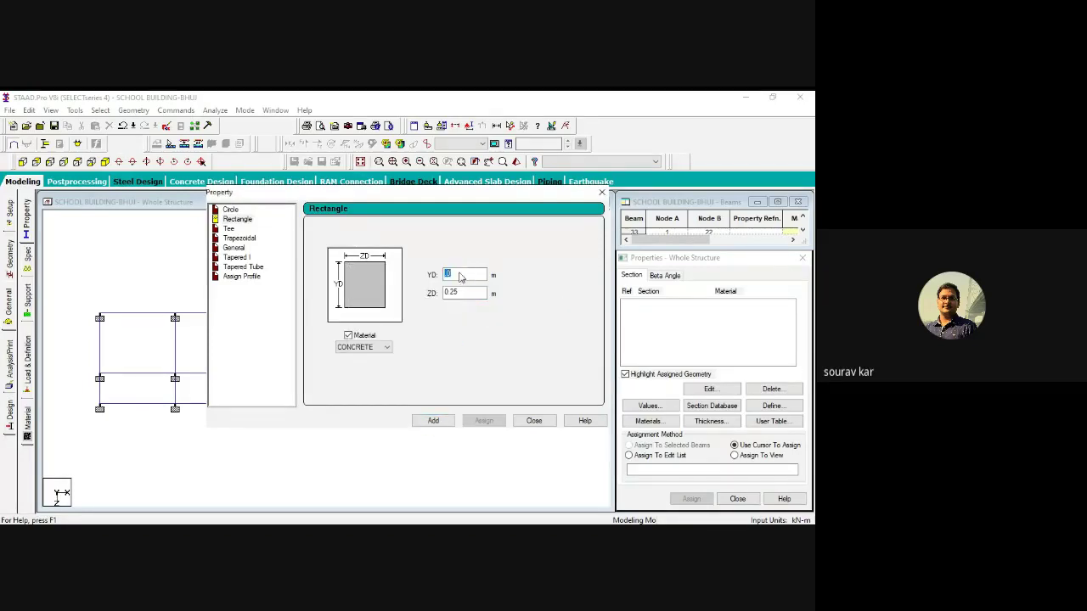
Add another rectangular concrete section with YD 0.6 m and ZD 0.25 m, and close the section definition.
{"action": "left_click", "coordinate": [470, 275]}
{"action": "key", "text": "BackSpace"}
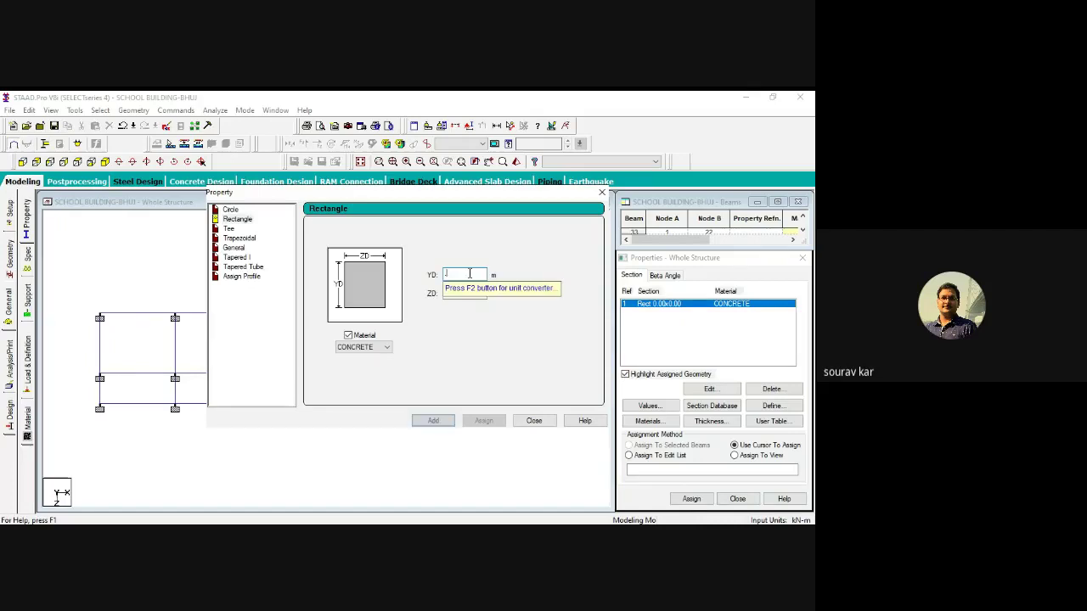
{"action": "type", "text": "6"}
{"action": "left_click", "coordinate": [435, 422]}
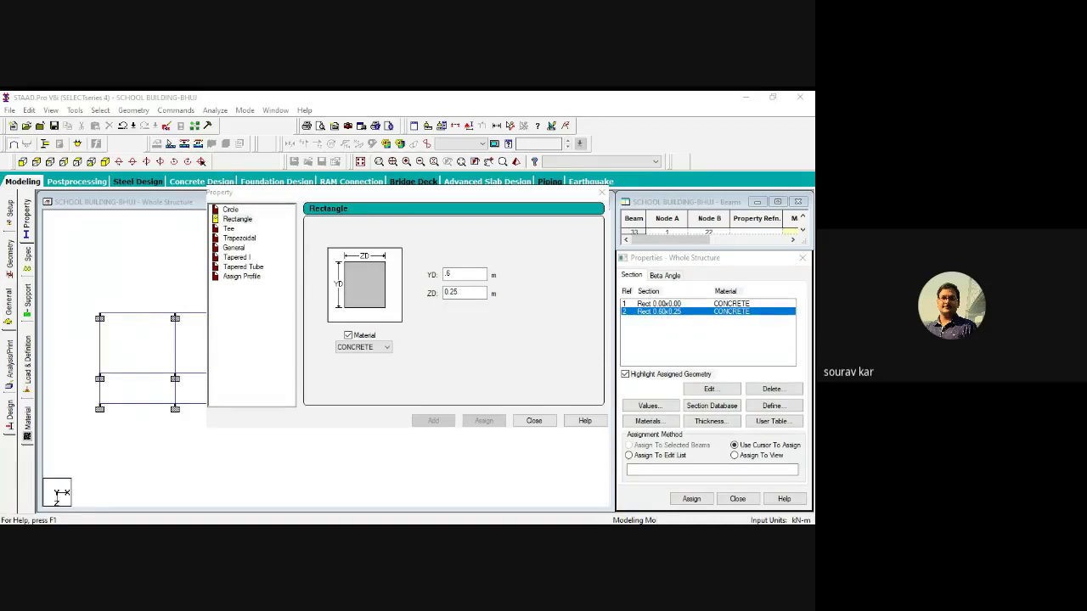
{"action": "left_click", "coordinate": [601, 193]}
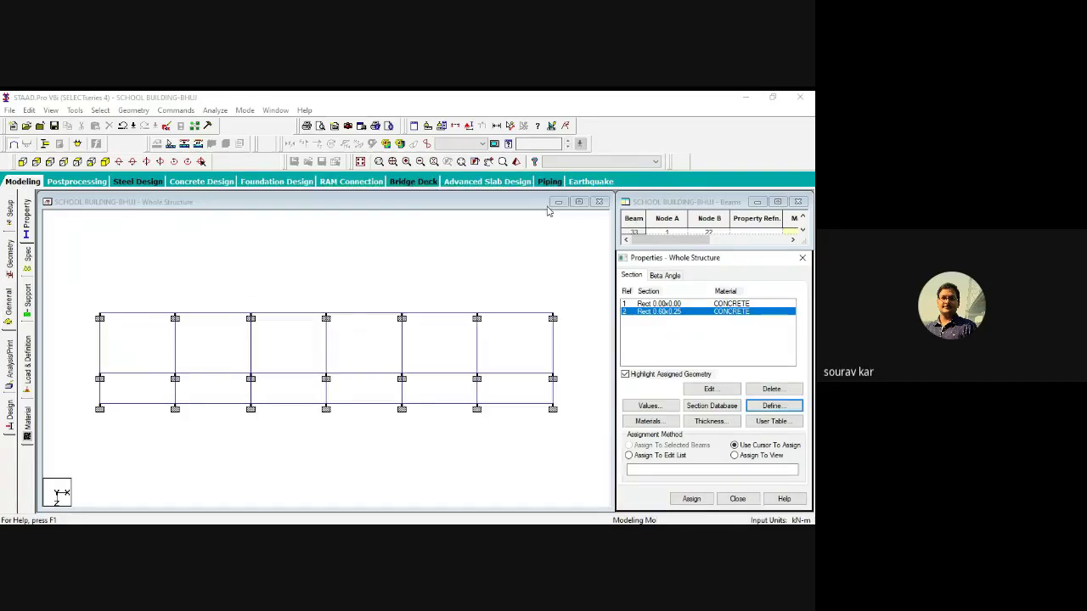
{"action": "left_click", "coordinate": [556, 348]}
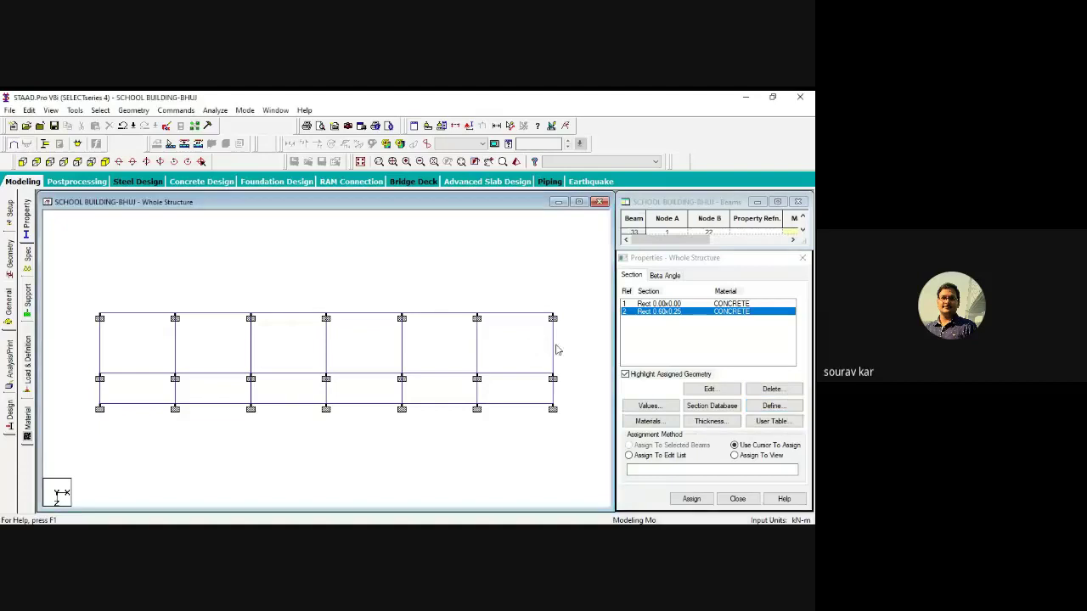
{"action": "left_click", "coordinate": [554, 348]}
{"action": "left_click", "coordinate": [477, 345], "text": "ctrl"}
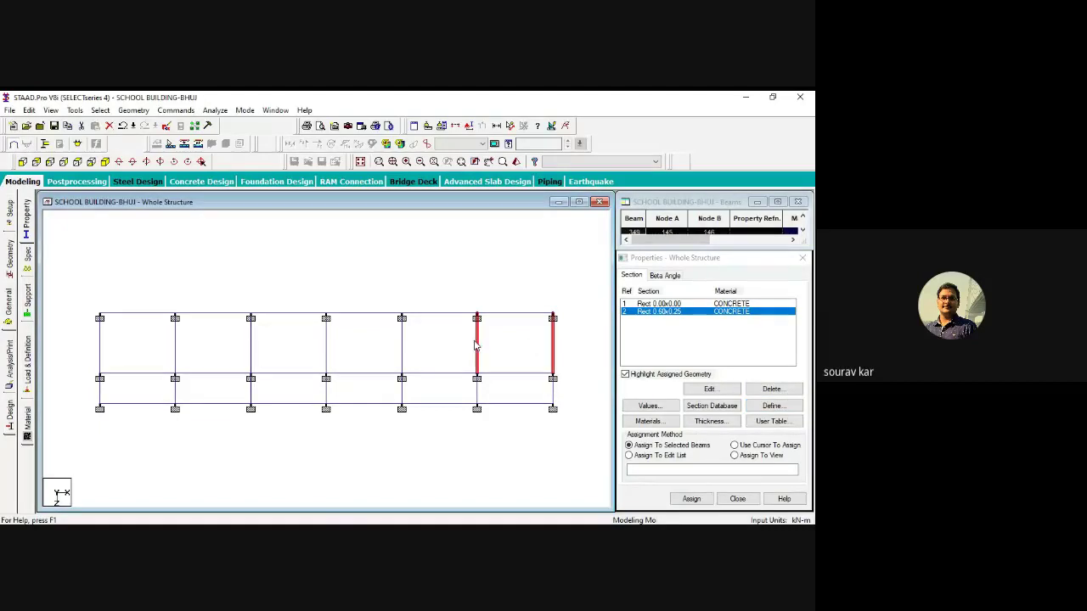
{"action": "left_click", "coordinate": [402, 346], "text": "ctrl"}
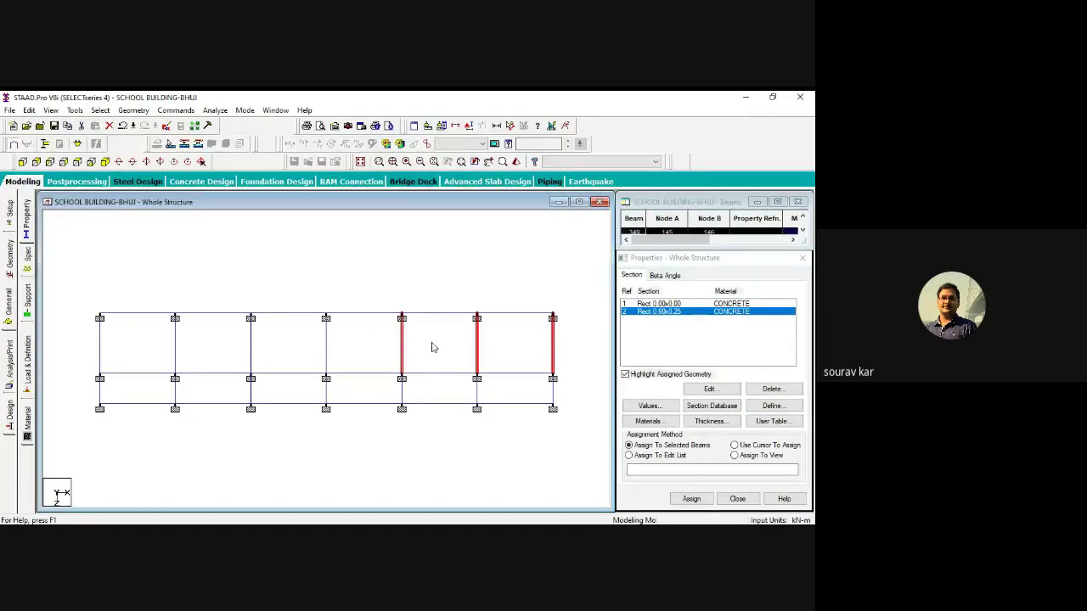
{"action": "left_click", "coordinate": [432, 347]}
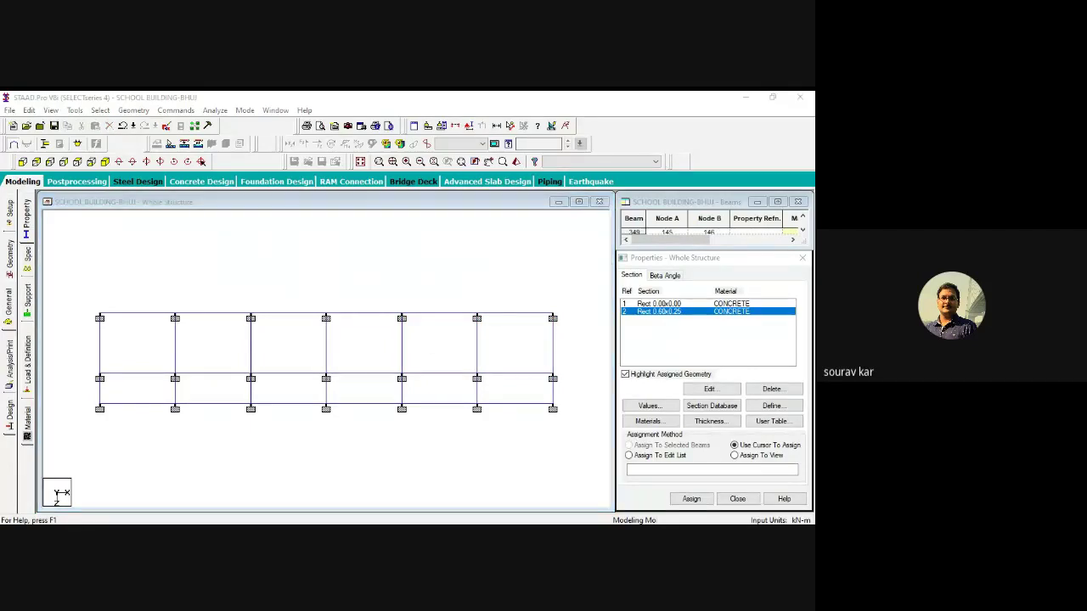
Define a rectangular concrete section with YD 0.55 m and ZD 0.25 m and add it to the properties.
{"action": "left_click", "coordinate": [773, 405]}
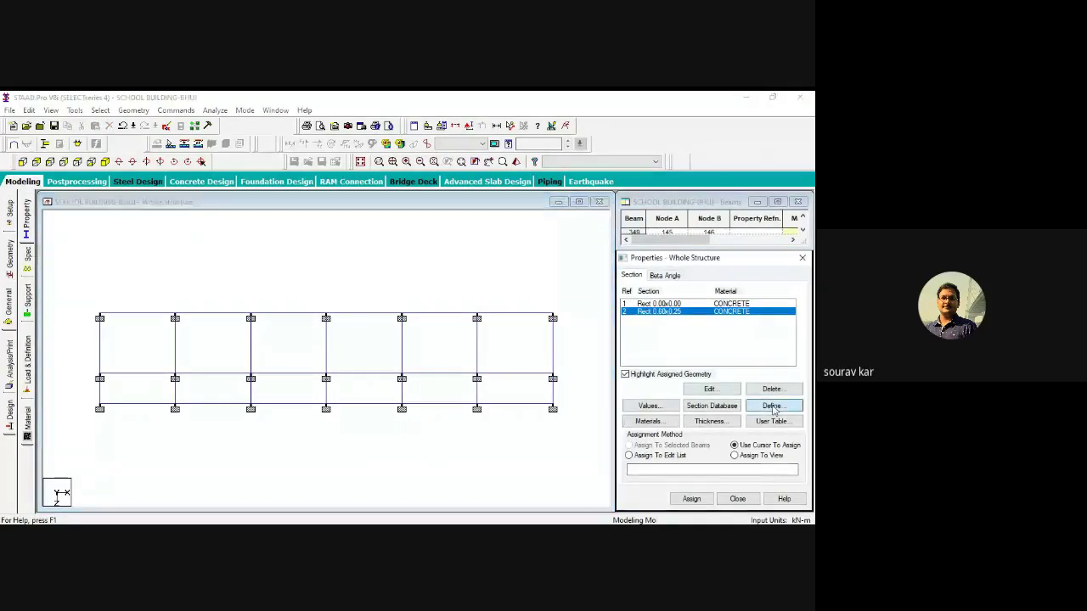
{"action": "left_click", "coordinate": [241, 220]}
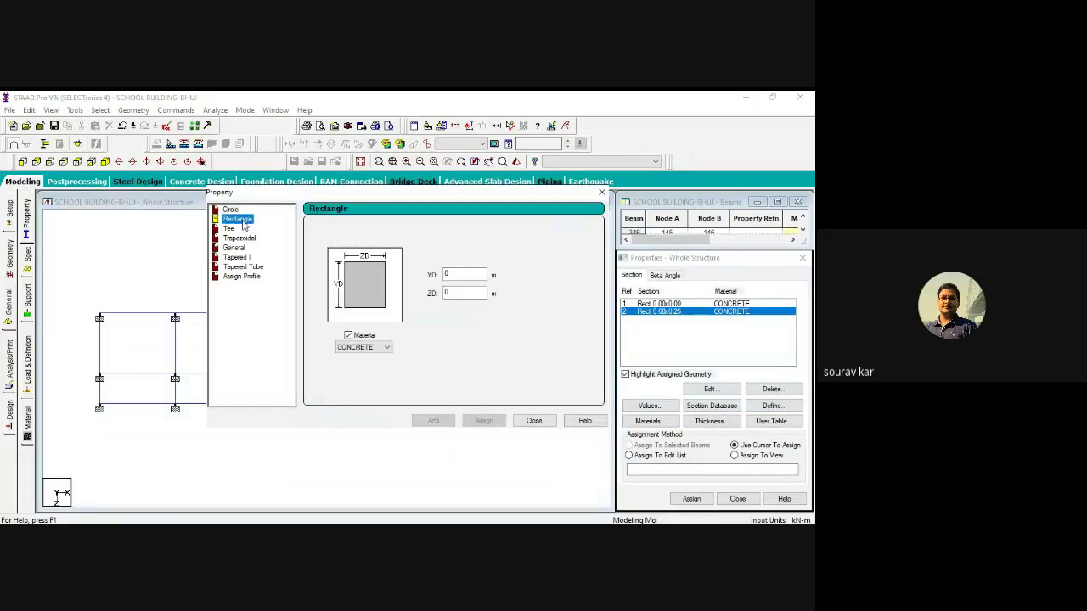
{"action": "left_click", "coordinate": [476, 276]}
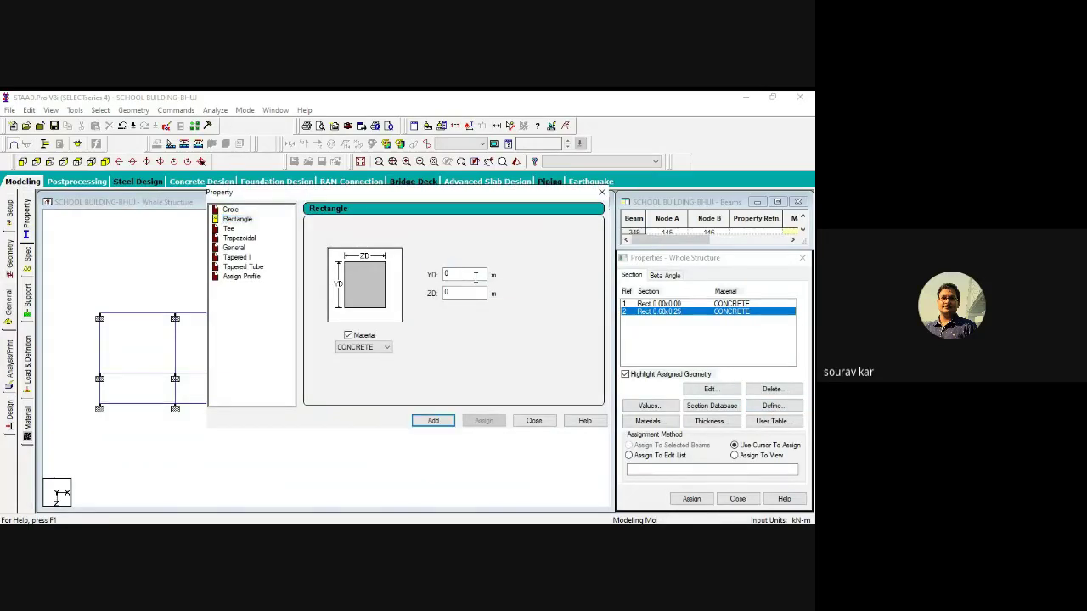
{"action": "type", "text": ".55"}
{"action": "left_click", "coordinate": [470, 292]}
{"action": "type", "text": ".25"}
{"action": "key", "text": "Return"}
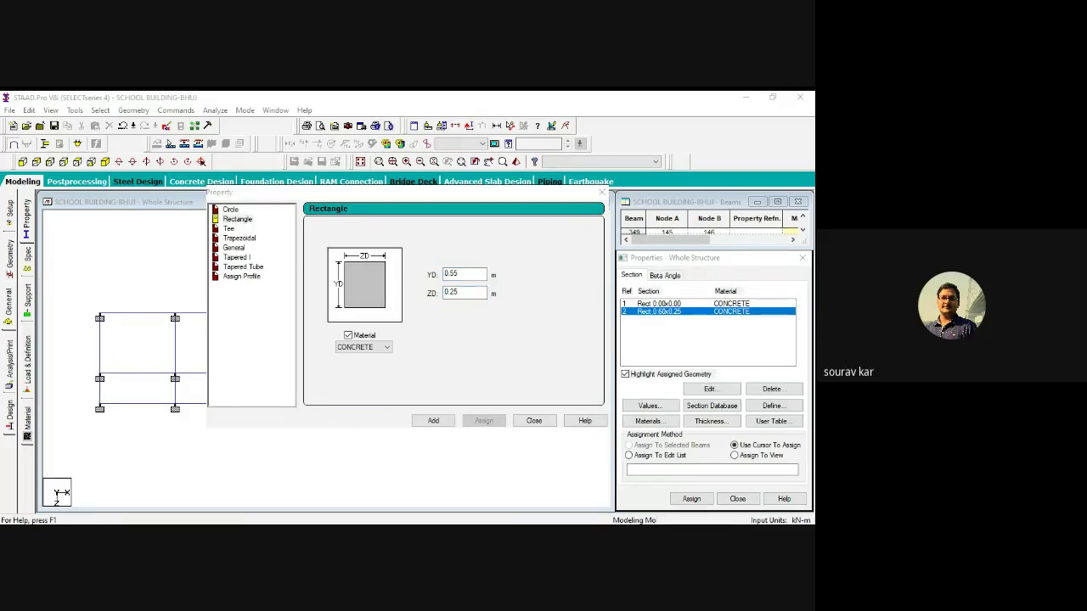
{"action": "left_click", "coordinate": [433, 421]}
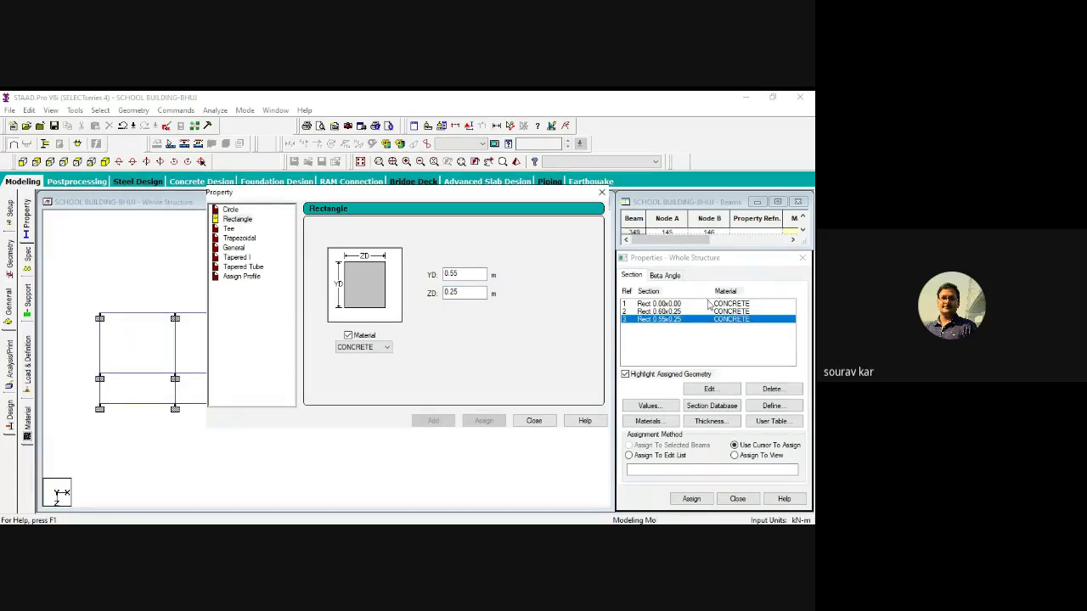
{"action": "left_click", "coordinate": [533, 421]}
Delete all three rectangular sections, 0.00x0.00, 0.60x0.25 and 0.55x0.25, from the section properties.
{"action": "left_click", "coordinate": [667, 304]}
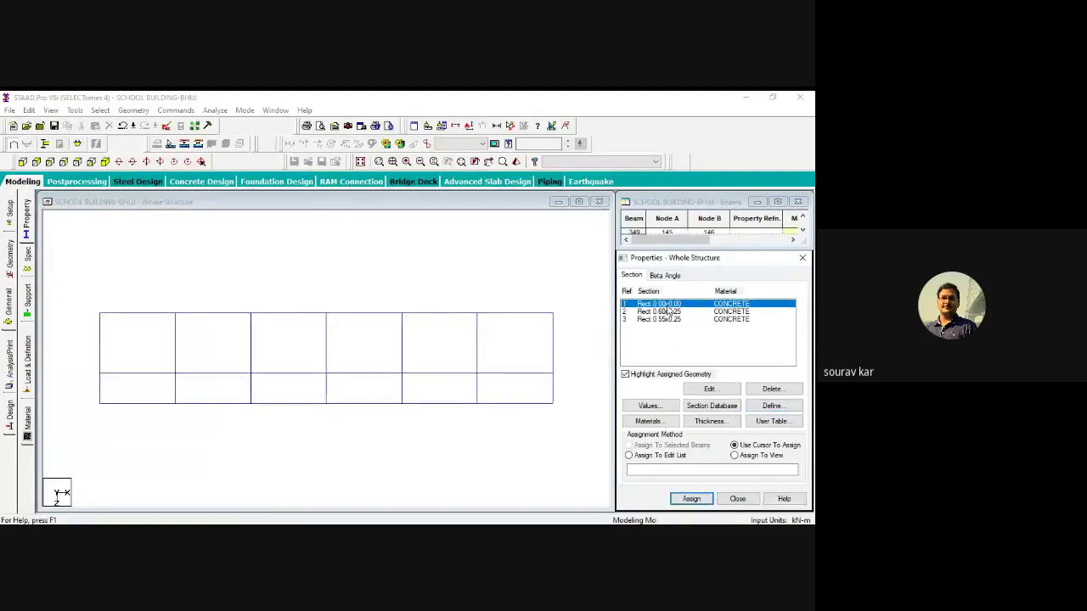
{"action": "key", "text": "Delete"}
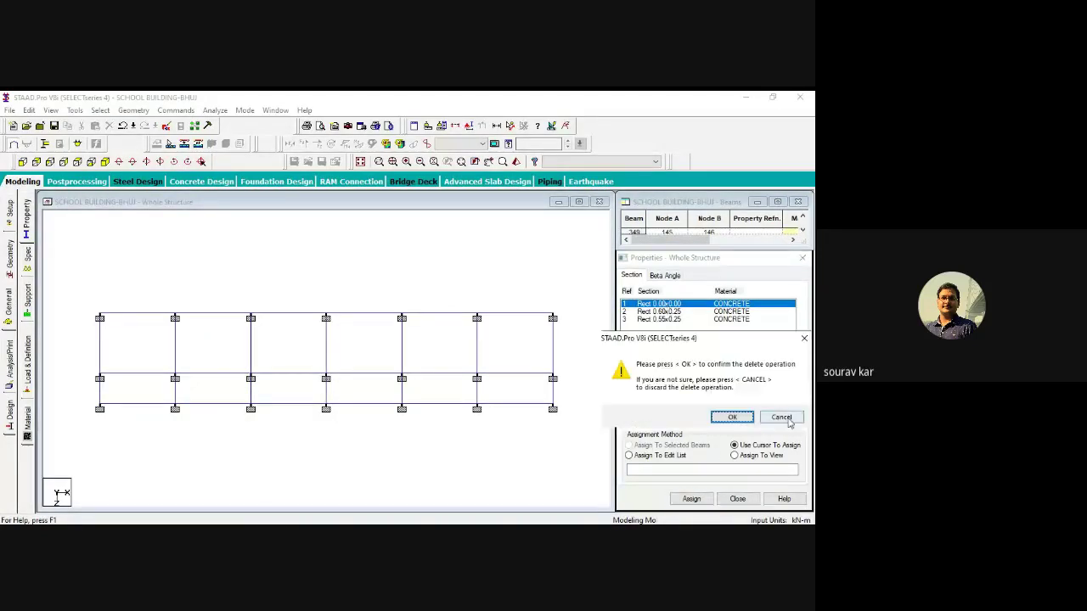
{"action": "key", "text": "Return"}
{"action": "left_click", "coordinate": [667, 304]}
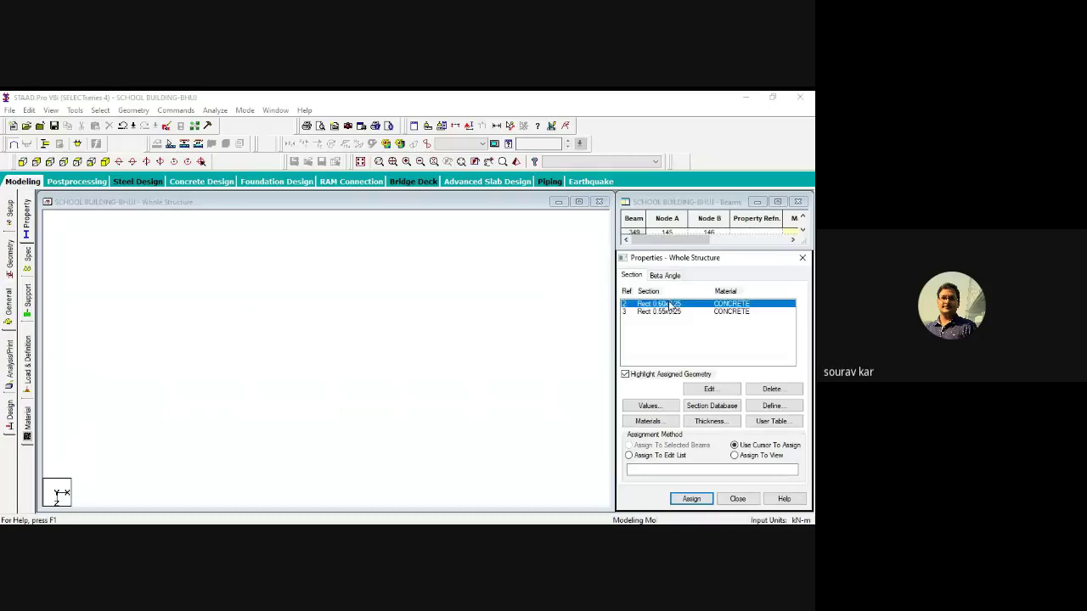
{"action": "key", "text": "Delete"}
{"action": "left_click", "coordinate": [713, 418]}
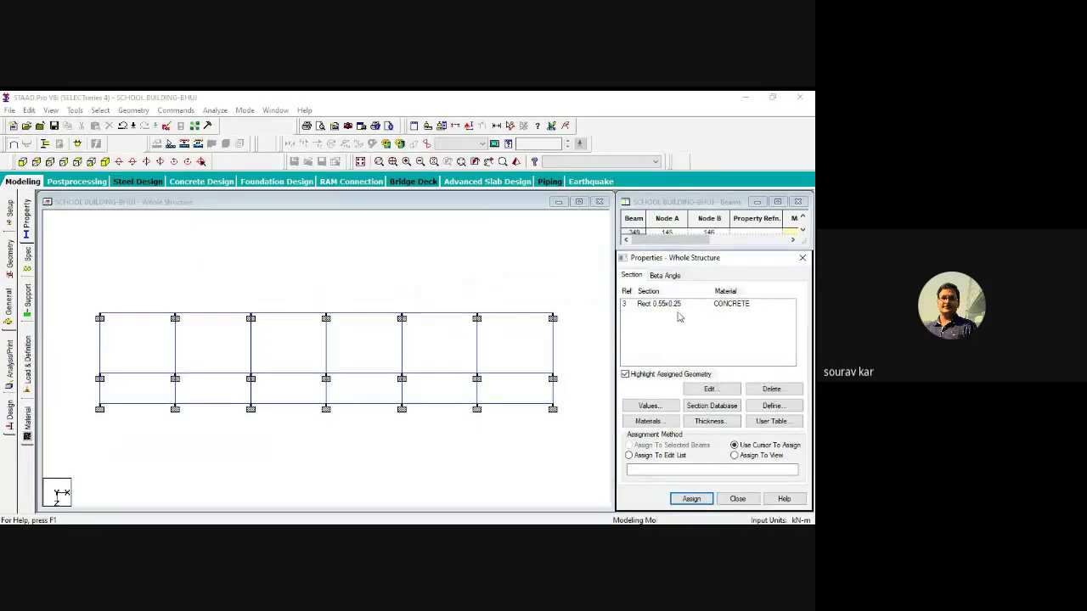
{"action": "left_click", "coordinate": [666, 306]}
{"action": "key", "text": "Delete"}
{"action": "key", "text": "Return"}
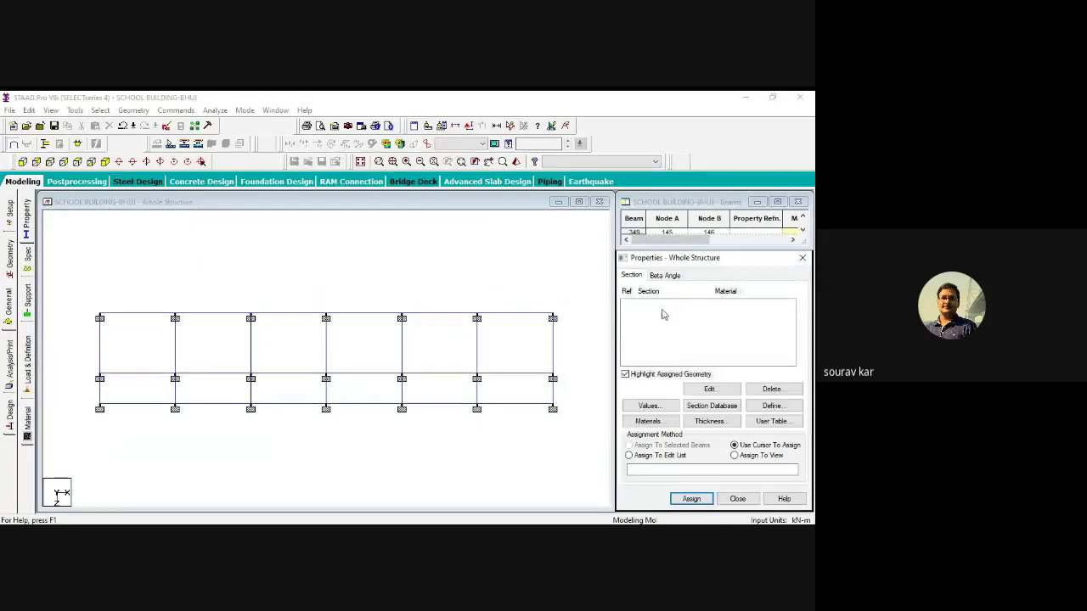
Define a rectangular concrete section with YD 0.6 m and ZD 0.25 m and add it to the properties.
{"action": "left_click", "coordinate": [801, 408]}
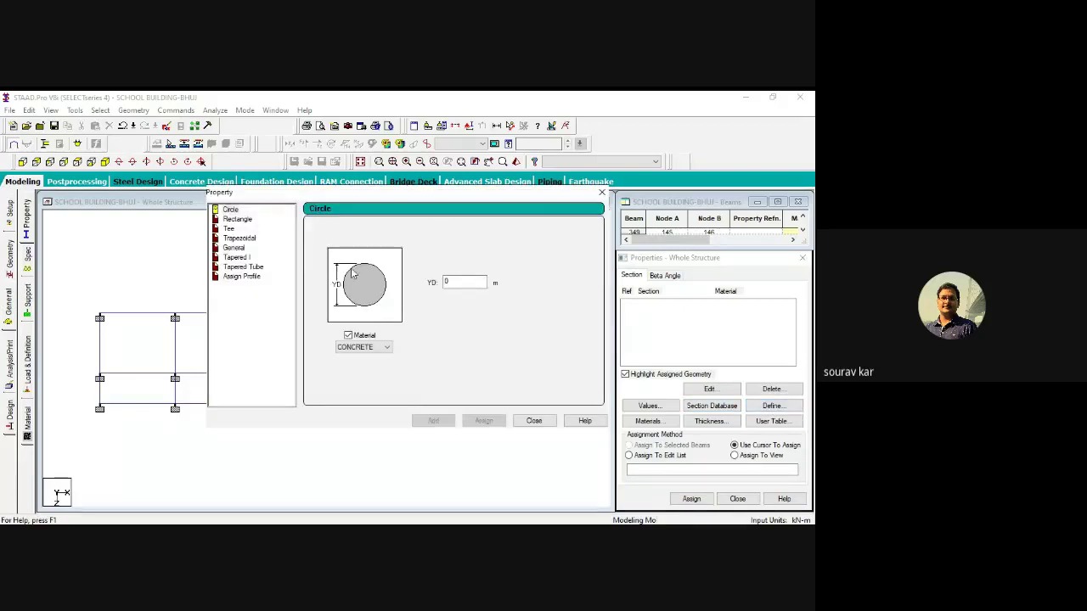
{"action": "left_click", "coordinate": [238, 219]}
{"action": "left_click", "coordinate": [467, 273]}
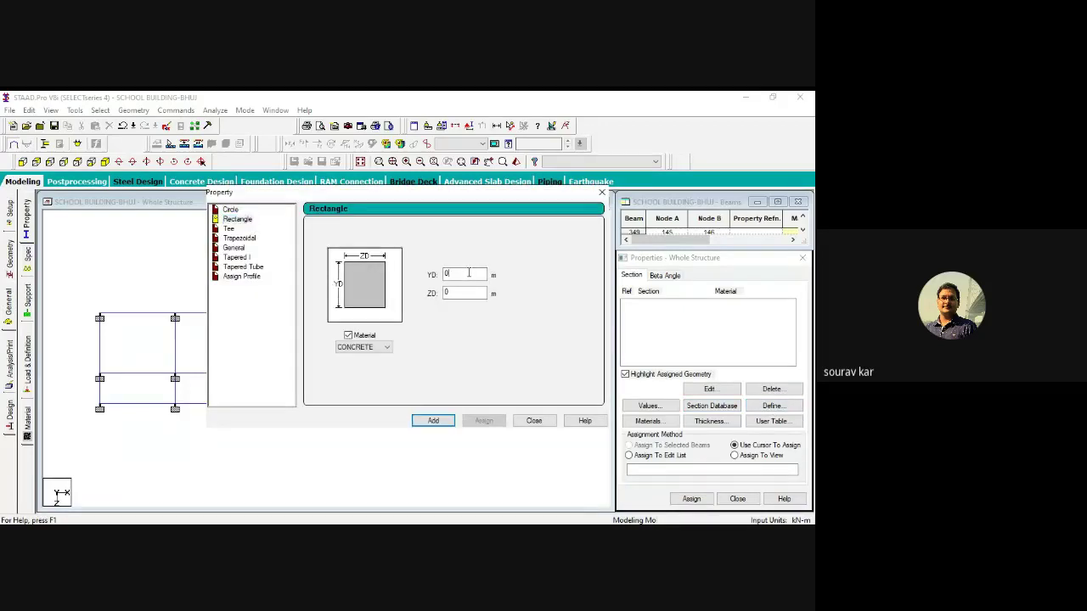
{"action": "type", "text": ".2"}
{"action": "key", "text": "BackSpace"}
{"action": "type", "text": "6"}
{"action": "left_click", "coordinate": [468, 295]}
{"action": "type", "text": ".25"}
{"action": "left_click", "coordinate": [441, 422]}
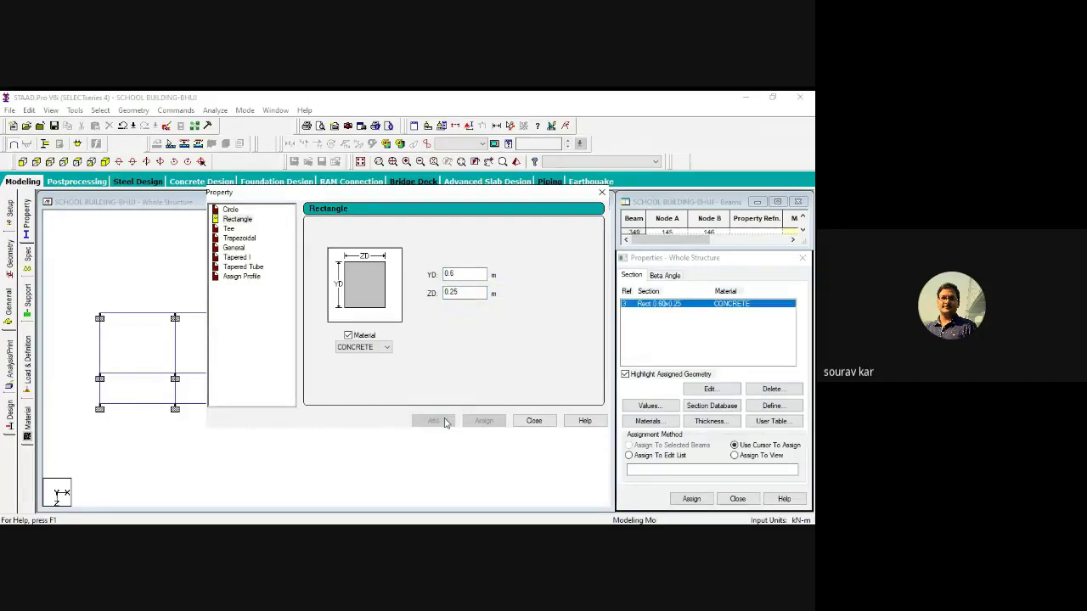
Add a second rectangular concrete section with YD 0.55 m, keeping ZD at 0.25 m.
{"action": "left_click", "coordinate": [470, 273]}
{"action": "key", "text": "BackSpace"}
{"action": "type", "text": "55"}
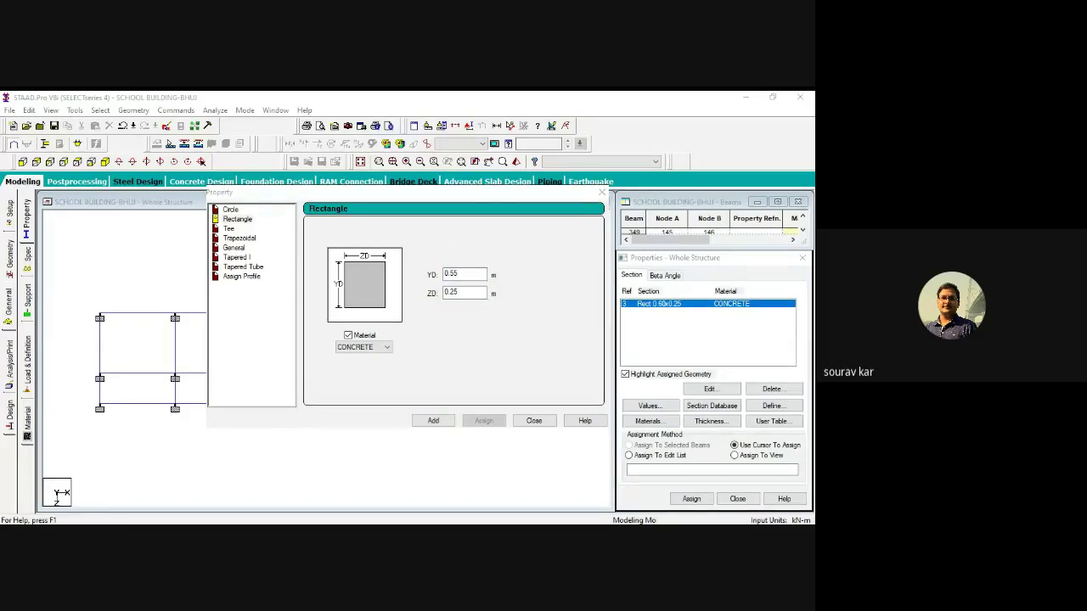
{"action": "left_click", "coordinate": [437, 421]}
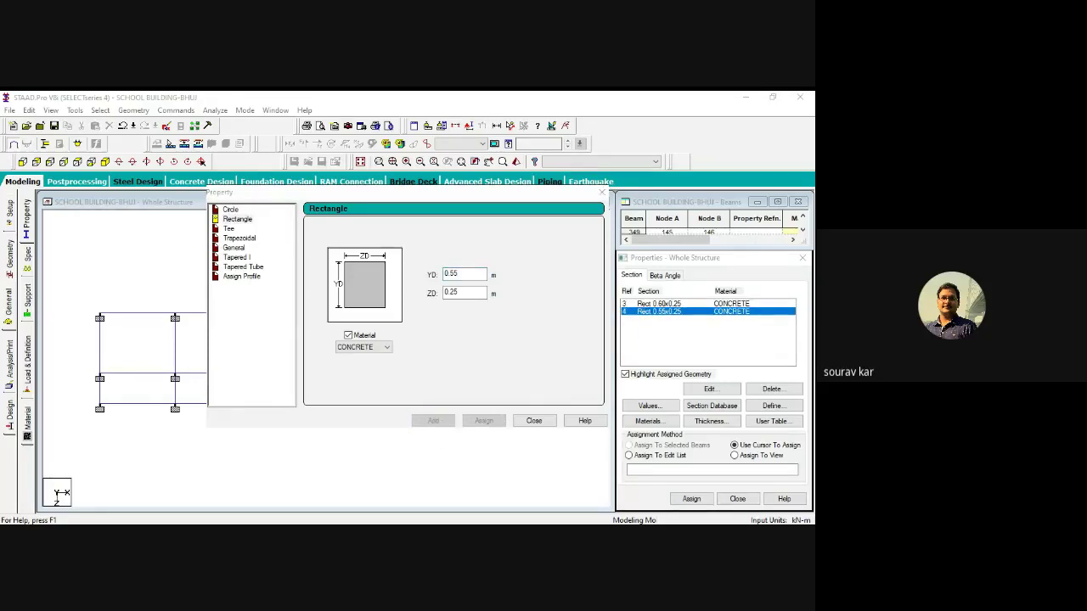
Add a third rectangular concrete section with YD 0.4 m and ZD 0.25 m, and close the section definition.
{"action": "left_click", "coordinate": [468, 275]}
{"action": "key", "text": "BackSpace"}
{"action": "key", "text": "BackSpace"}
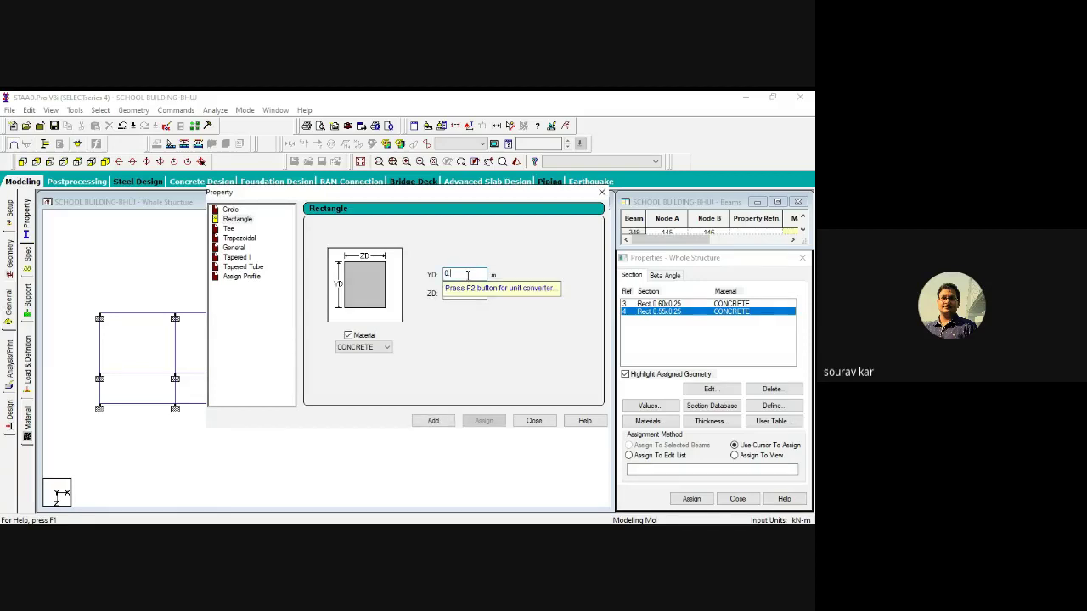
{"action": "type", "text": "4"}
{"action": "left_click", "coordinate": [433, 419]}
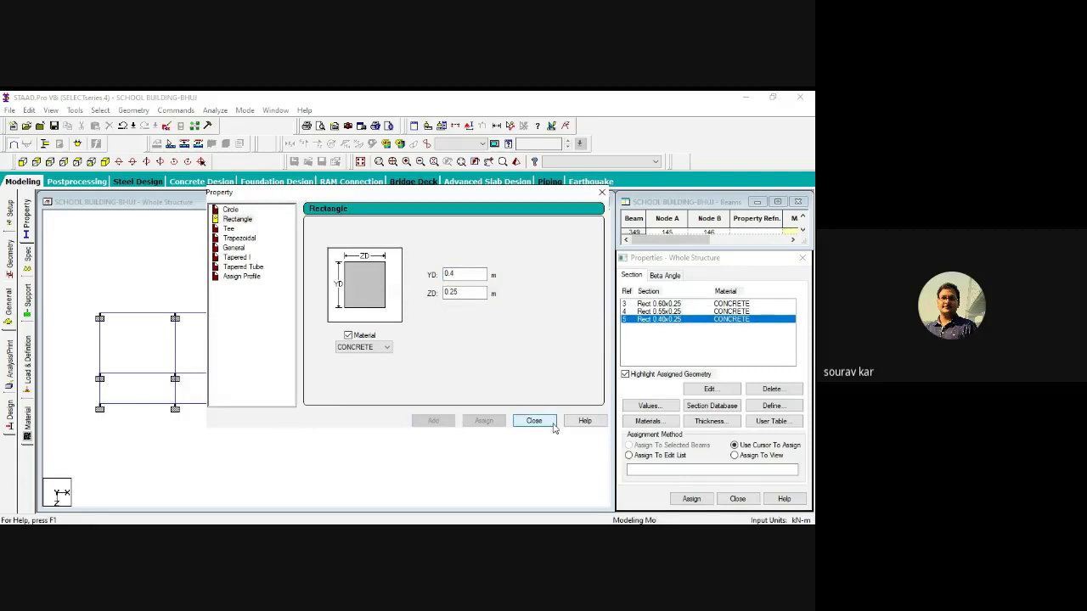
{"action": "left_click", "coordinate": [553, 428]}
With section 0.60x0.25 chosen, highlight the longitudinal beams along both outer edges of two end bays, and clear the selection.
{"action": "left_click", "coordinate": [651, 306]}
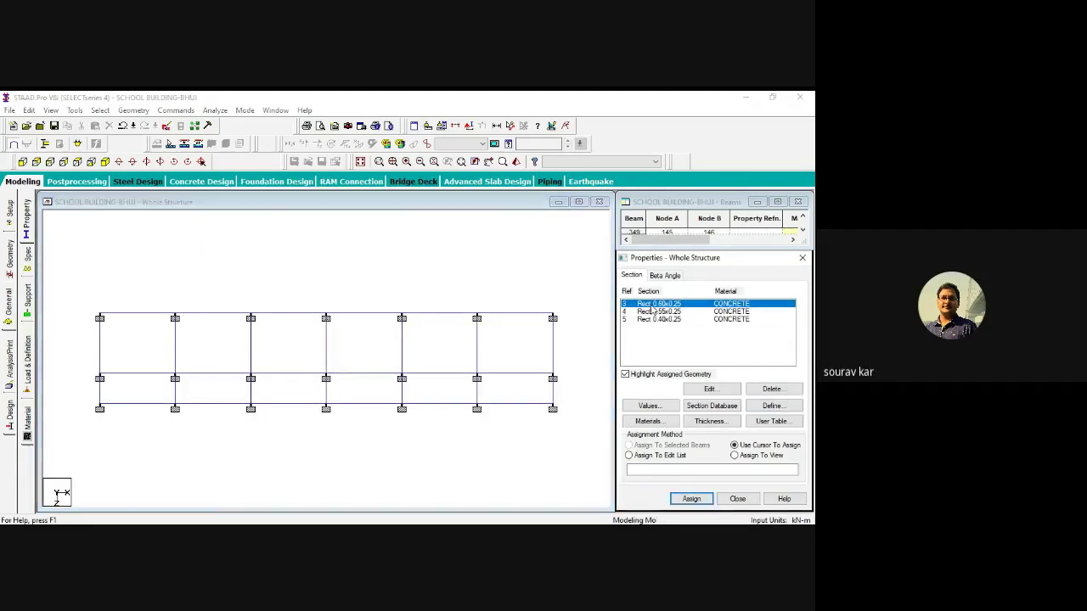
{"action": "left_click", "coordinate": [513, 316]}
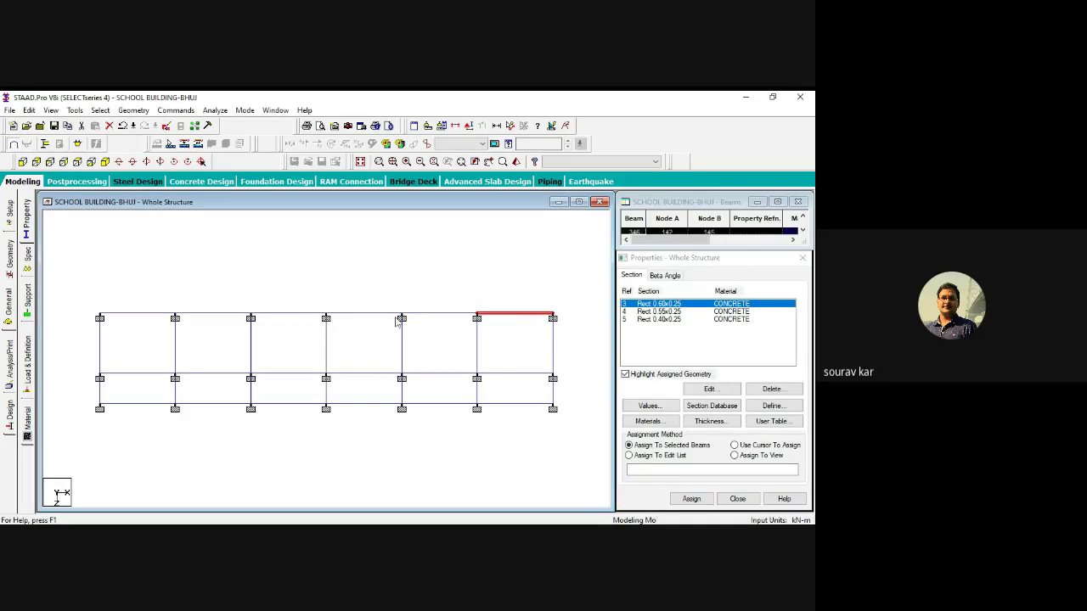
{"action": "left_click", "coordinate": [450, 406], "text": "ctrl"}
{"action": "left_click", "coordinate": [442, 316], "text": "ctrl"}
{"action": "left_click", "coordinate": [522, 407], "text": "ctrl"}
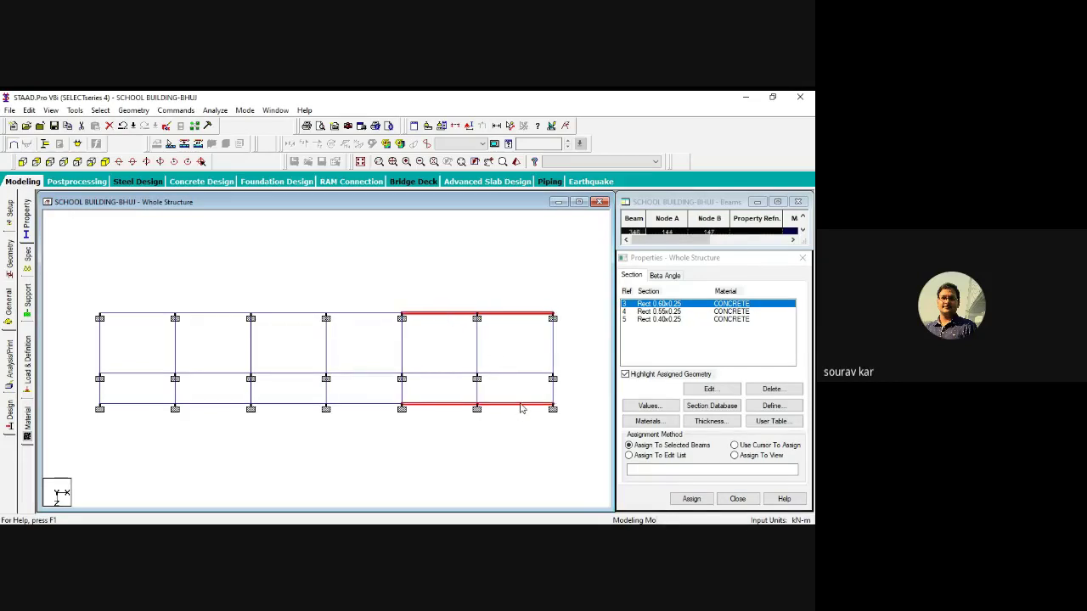
{"action": "left_click", "coordinate": [520, 348]}
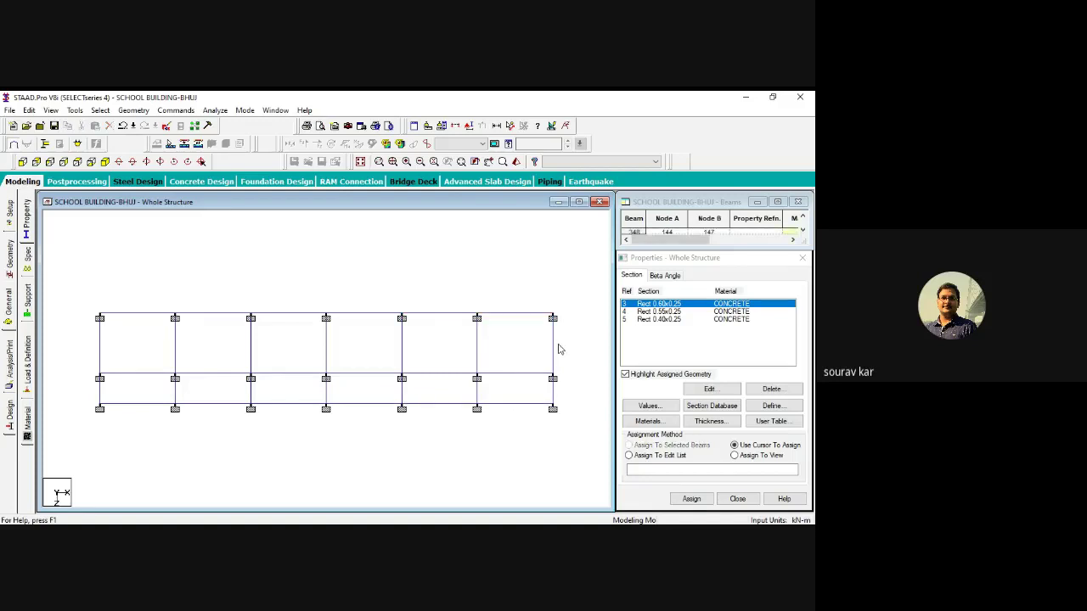
Highlight three transverse beams across the wider span of the plan, starting from the end grid line, and clear the selection.
{"action": "left_click", "coordinate": [553, 346]}
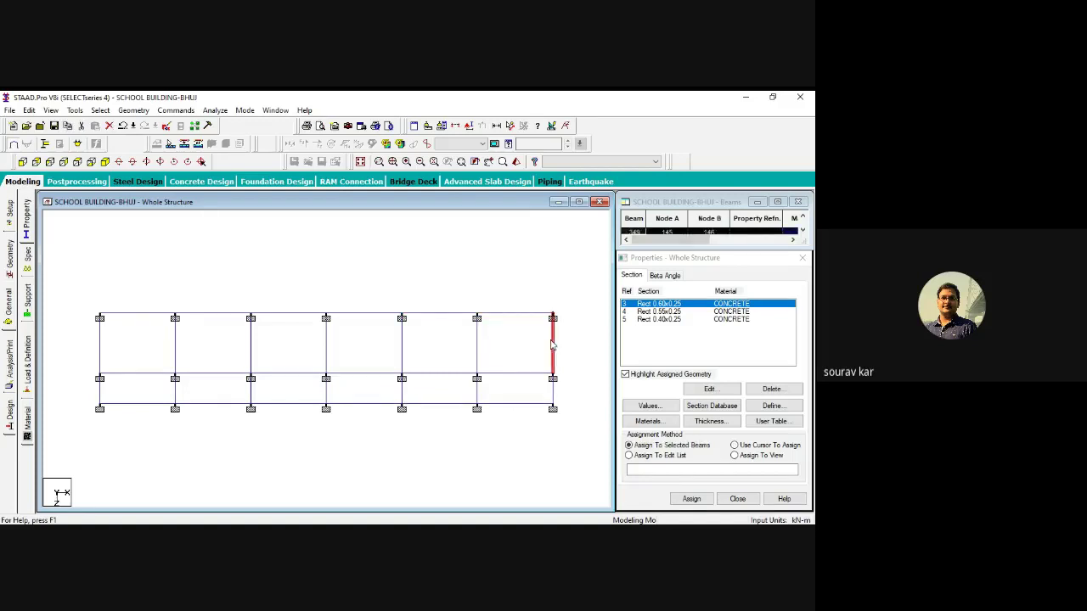
{"action": "left_click", "coordinate": [476, 346], "text": "ctrl"}
{"action": "left_click", "coordinate": [403, 347], "text": "ctrl"}
{"action": "left_click", "coordinate": [431, 348]}
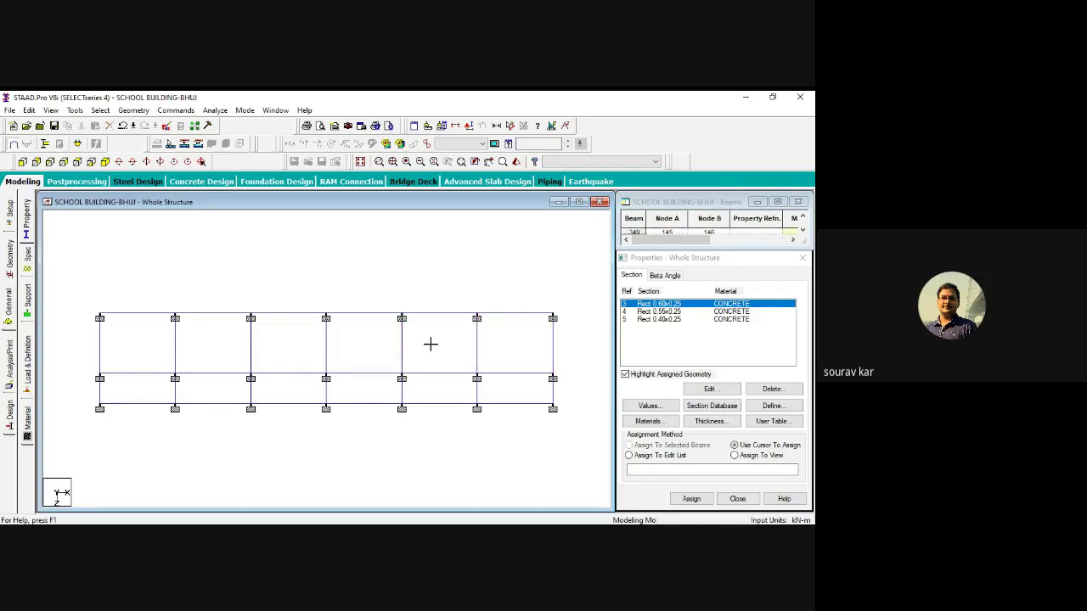
Highlight the transverse beams across the narrow span on five adjacent grid lines, and clear the selection.
{"action": "left_click", "coordinate": [553, 395]}
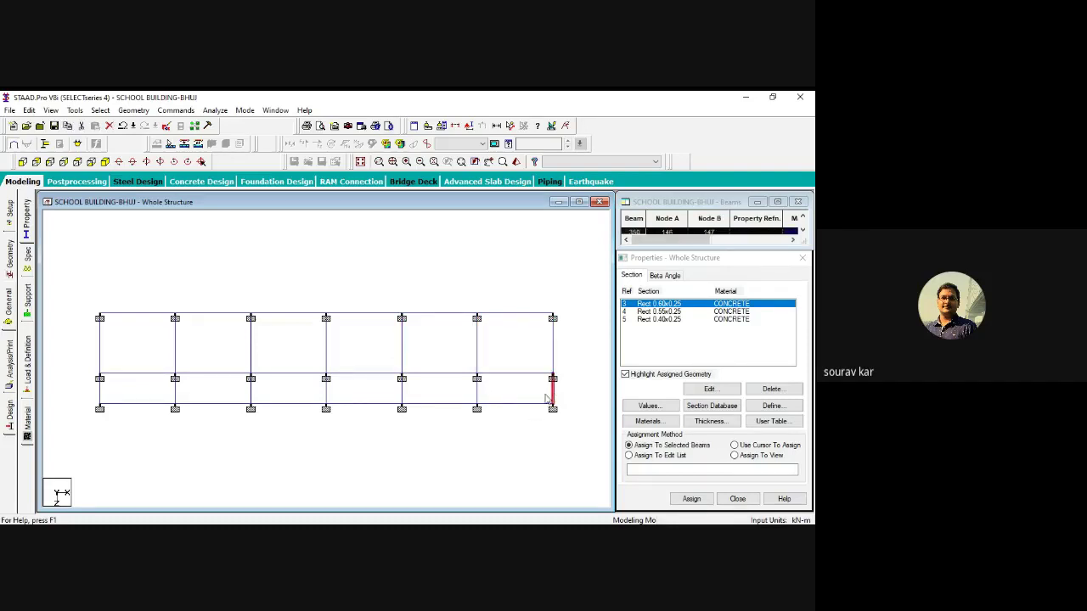
{"action": "left_click_drag", "start_coordinate": [493, 390], "coordinate": [242, 396]}
{"action": "left_click_drag", "start_coordinate": [323, 394], "coordinate": [226, 395], "text": "ctrl"}
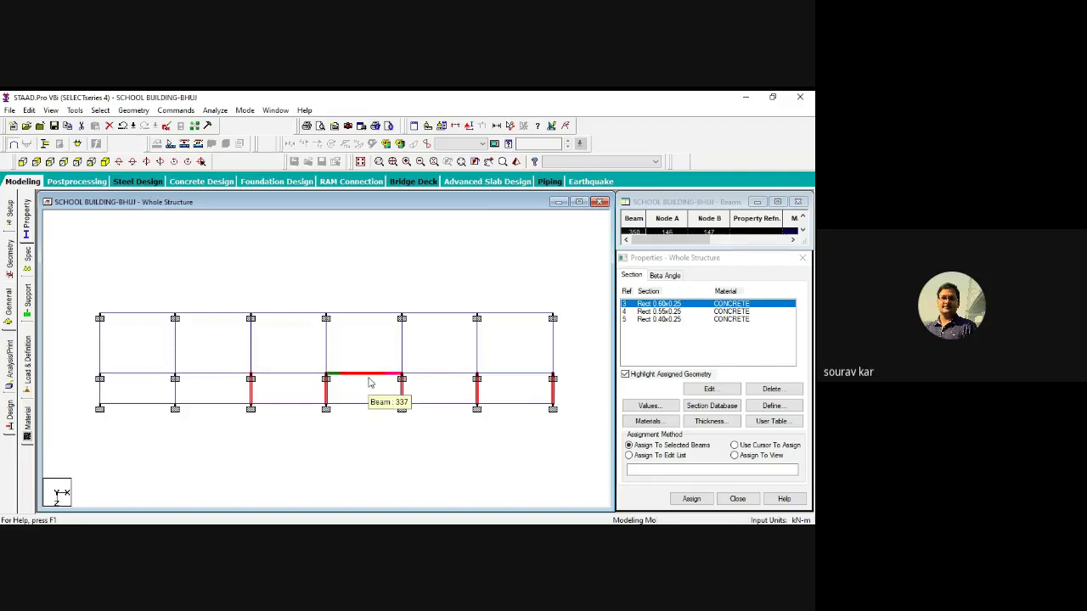
{"action": "left_click", "coordinate": [384, 455]}
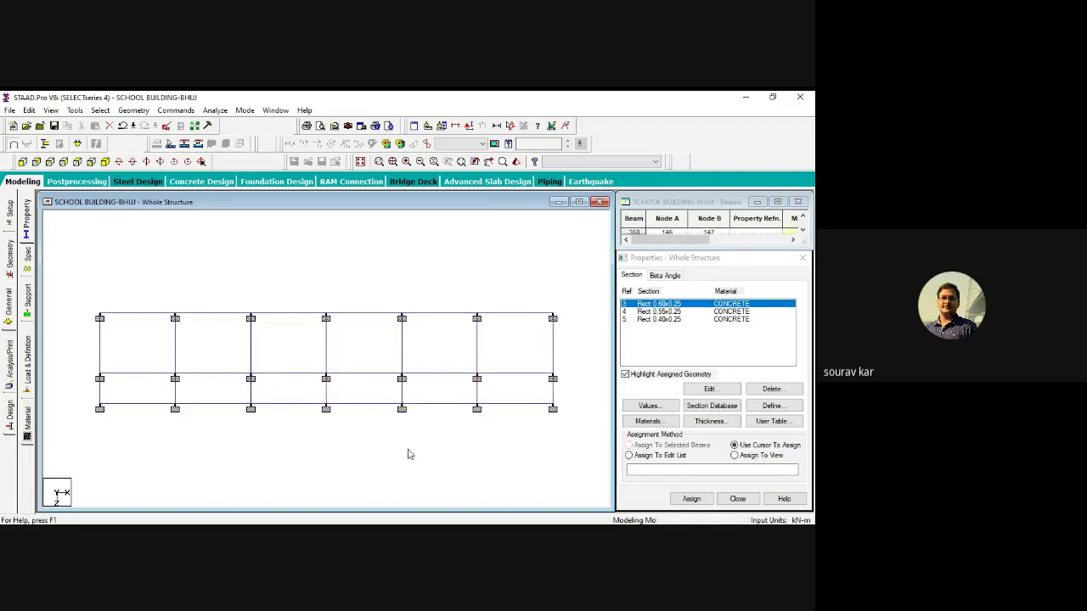
Open the model's input command file in the STAAD editor, saving the modified structure.
{"action": "left_click", "coordinate": [638, 337]}
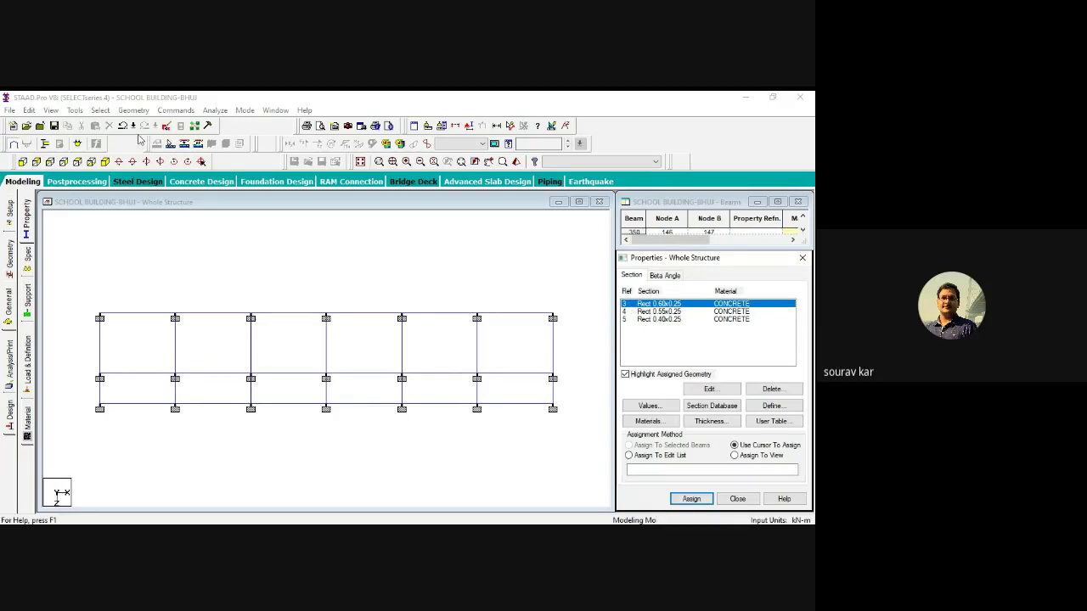
{"action": "left_click", "coordinate": [225, 259]}
{"action": "left_click", "coordinate": [167, 128]}
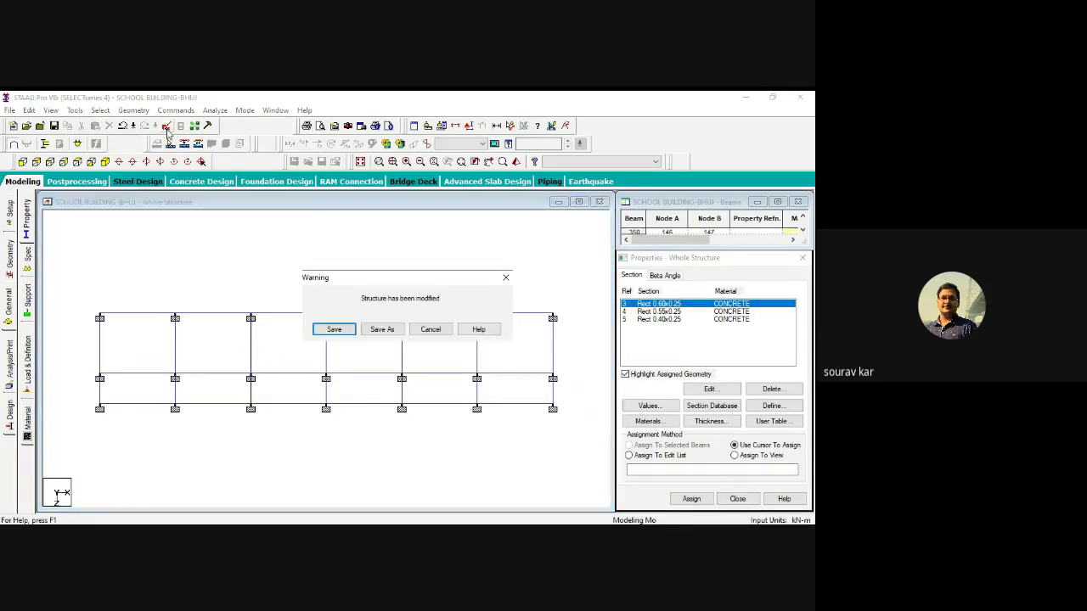
{"action": "left_click", "coordinate": [336, 330]}
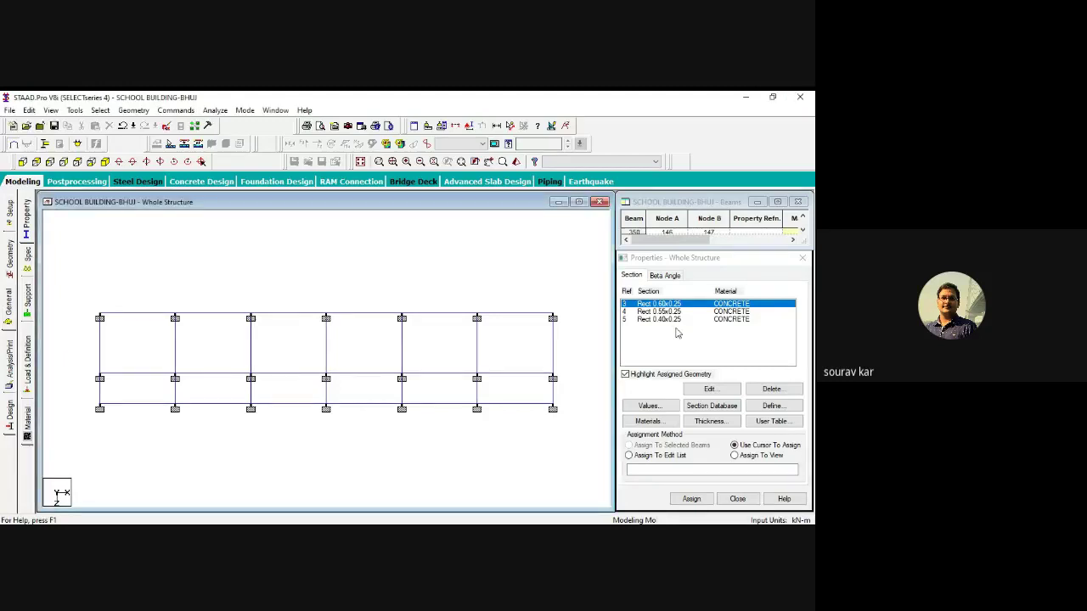
Shrink the Beams table window to its title bar and return to the section properties.
{"action": "left_click", "coordinate": [664, 307]}
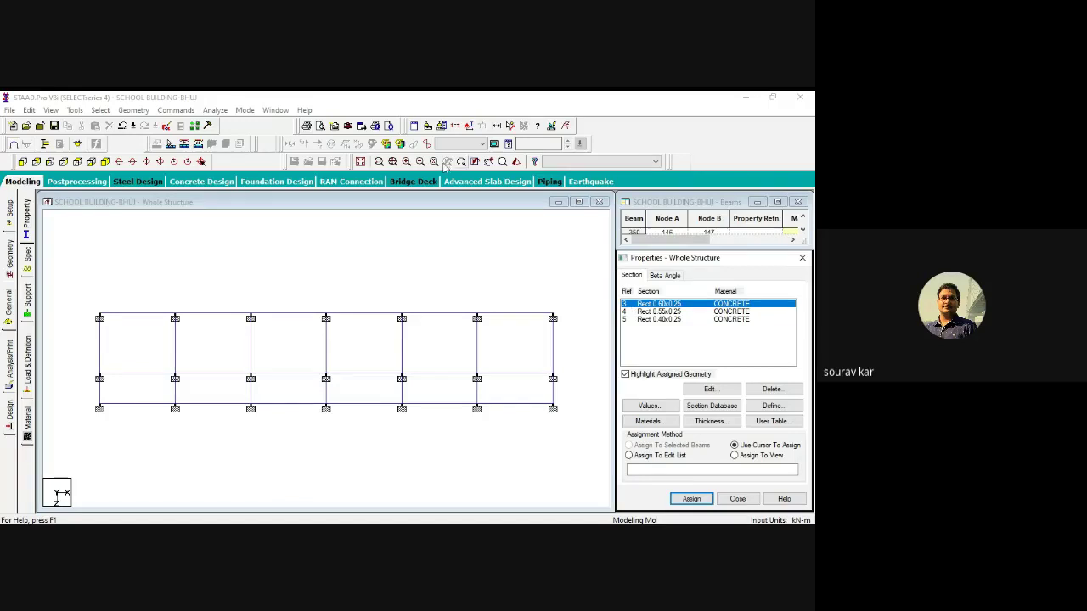
{"action": "left_click", "coordinate": [504, 163]}
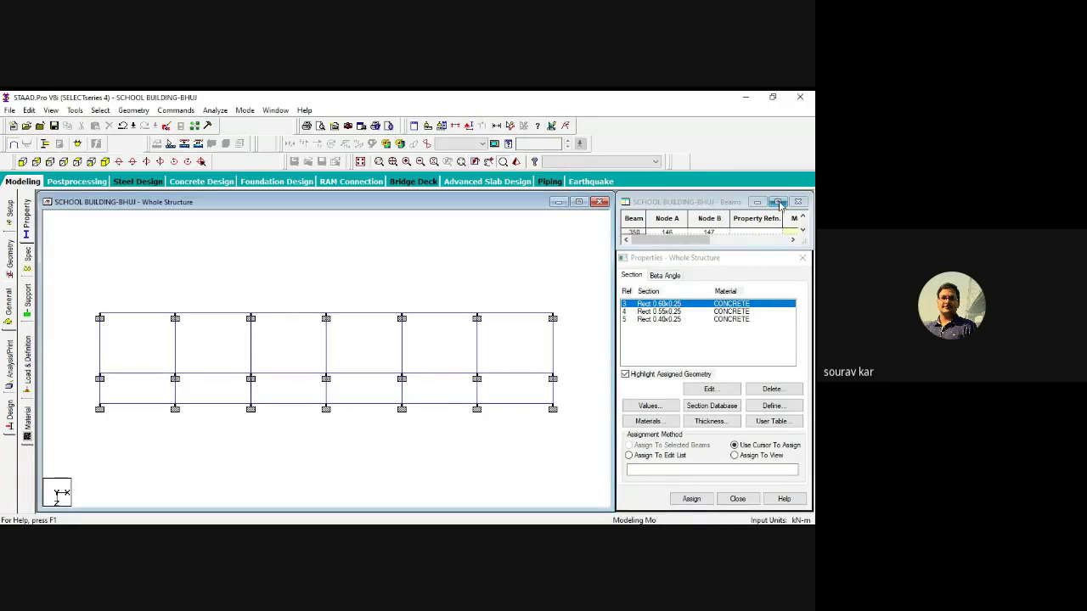
{"action": "left_click", "coordinate": [773, 247]}
{"action": "left_click_drag", "start_coordinate": [773, 247], "coordinate": [755, 213]}
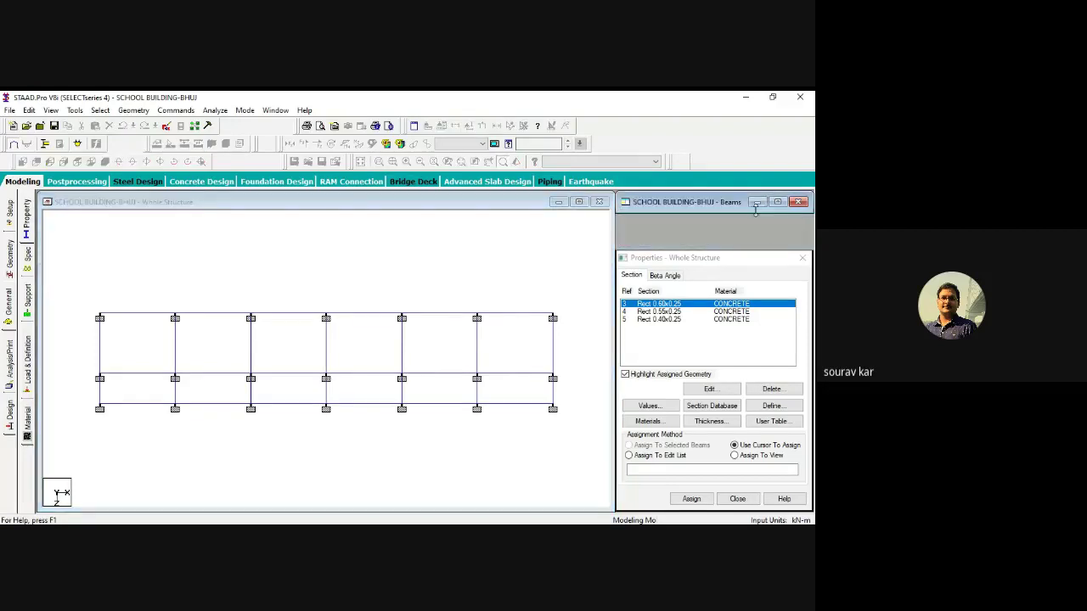
{"action": "left_click", "coordinate": [750, 258]}
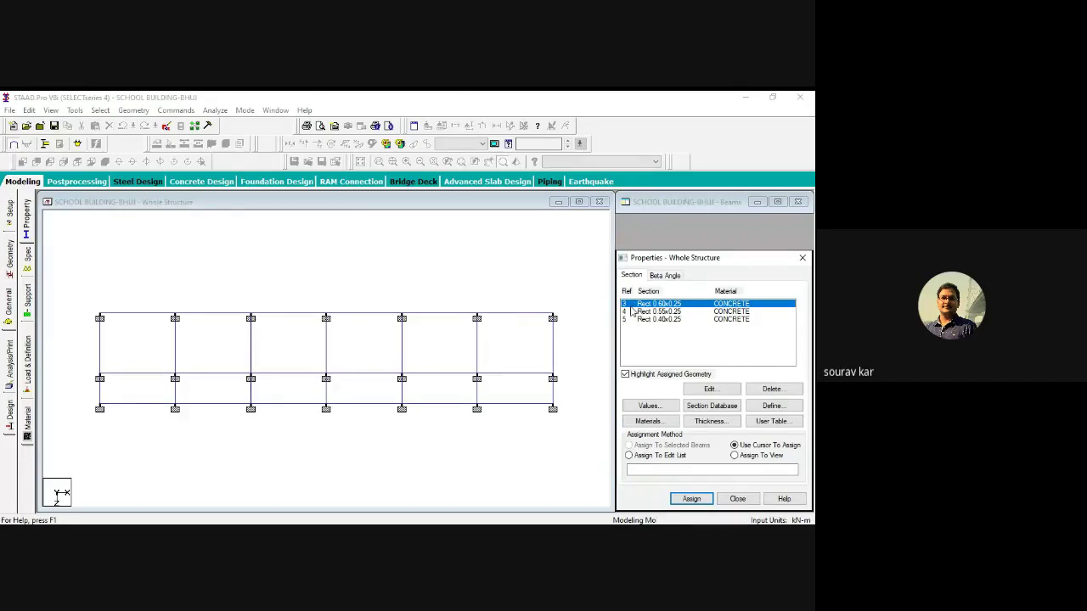
Check the model's input command file and view the dimensions of the 0.60x0.25 section.
{"action": "left_click", "coordinate": [170, 133]}
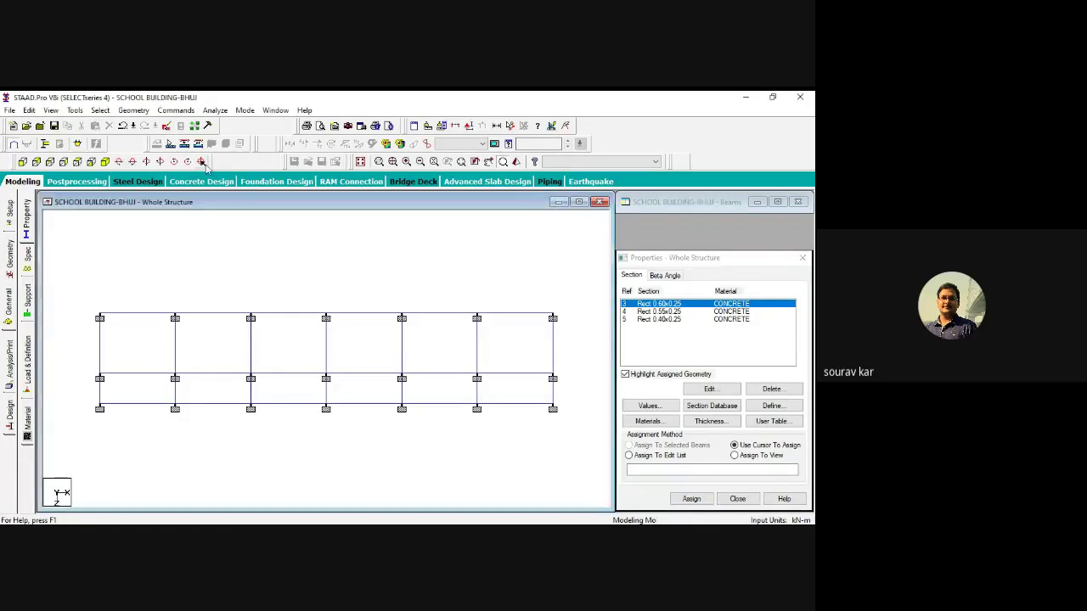
{"action": "left_click", "coordinate": [167, 126]}
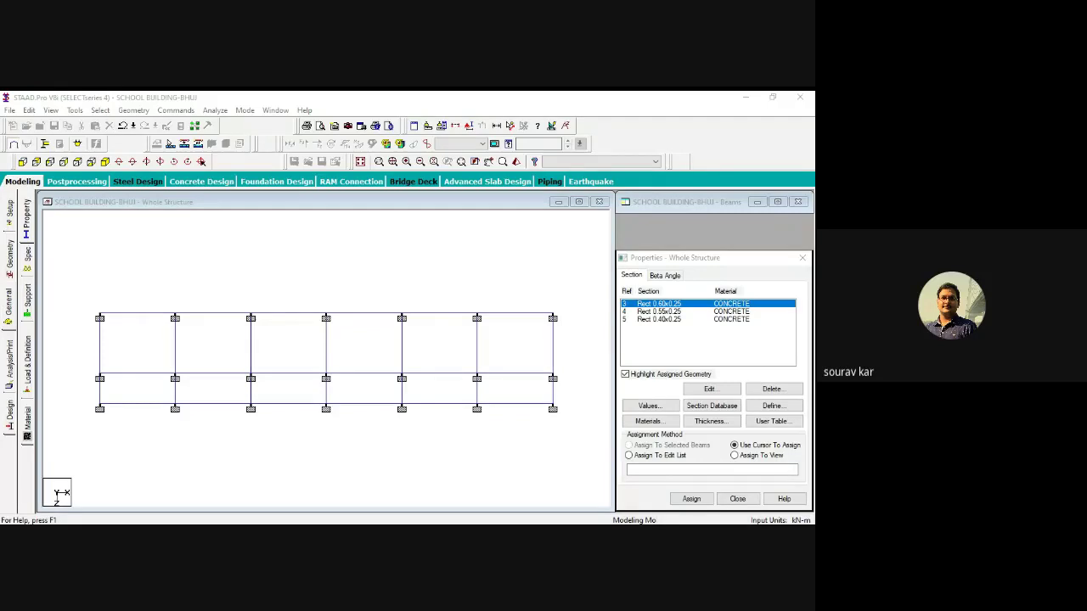
{"action": "double_click", "coordinate": [625, 306]}
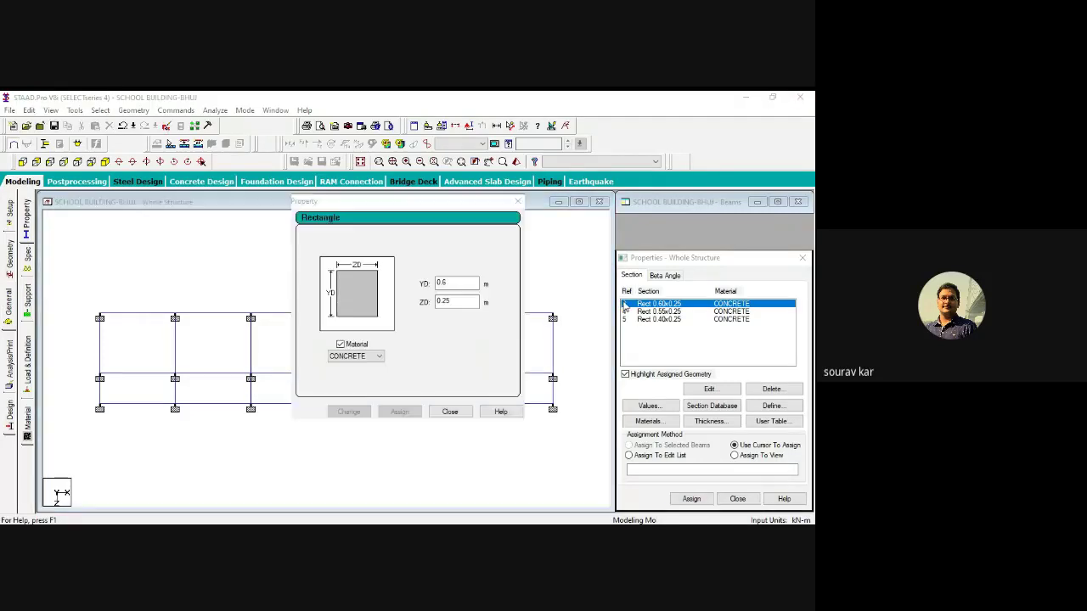
{"action": "left_click", "coordinate": [517, 202]}
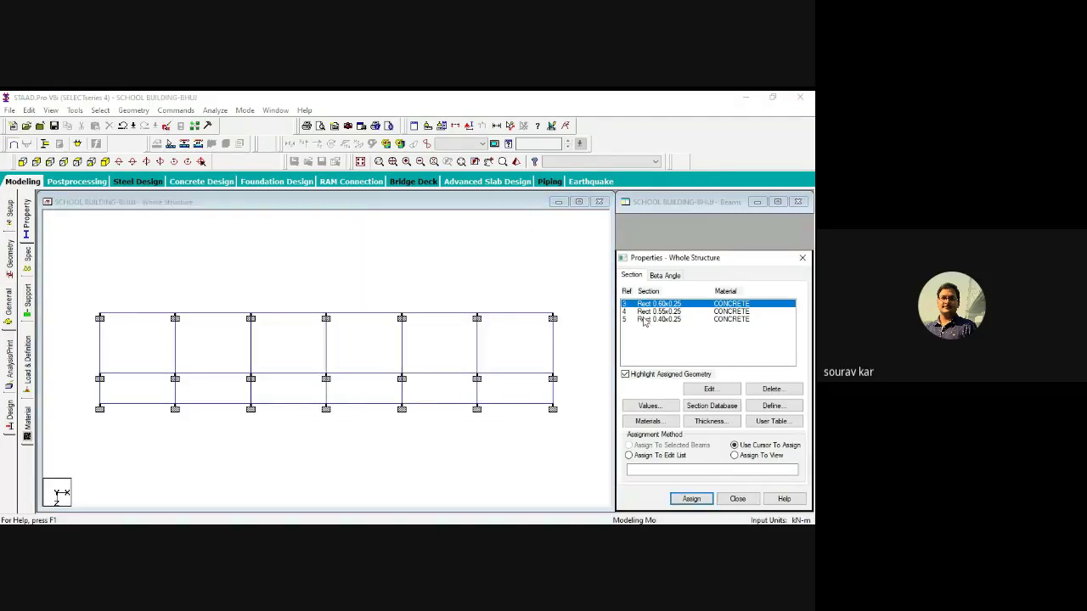
{"action": "left_click", "coordinate": [646, 319]}
{"action": "left_click", "coordinate": [771, 406]}
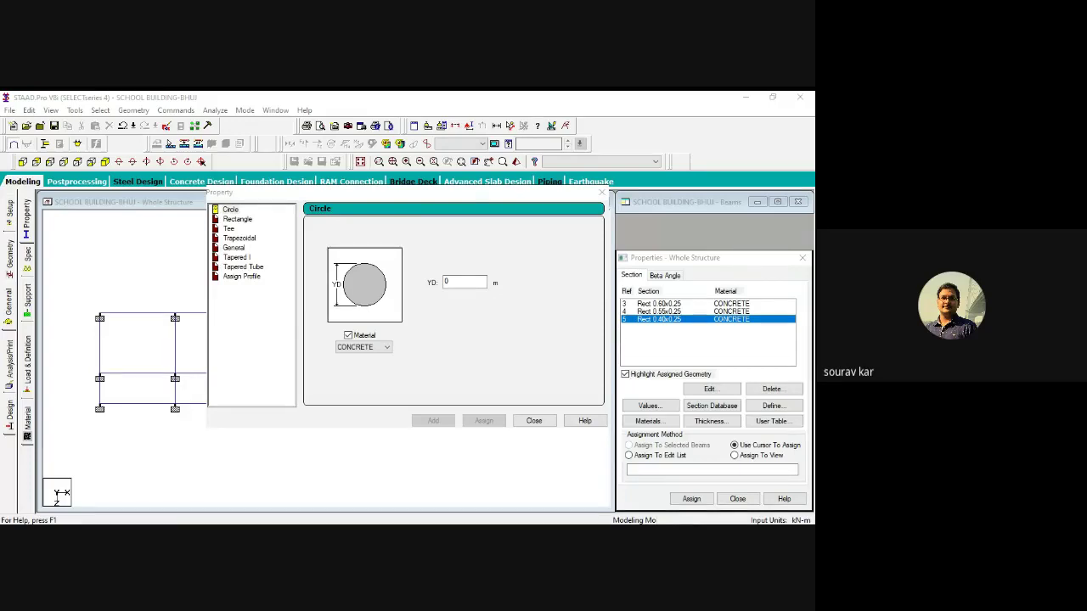
{"action": "left_click", "coordinate": [534, 420]}
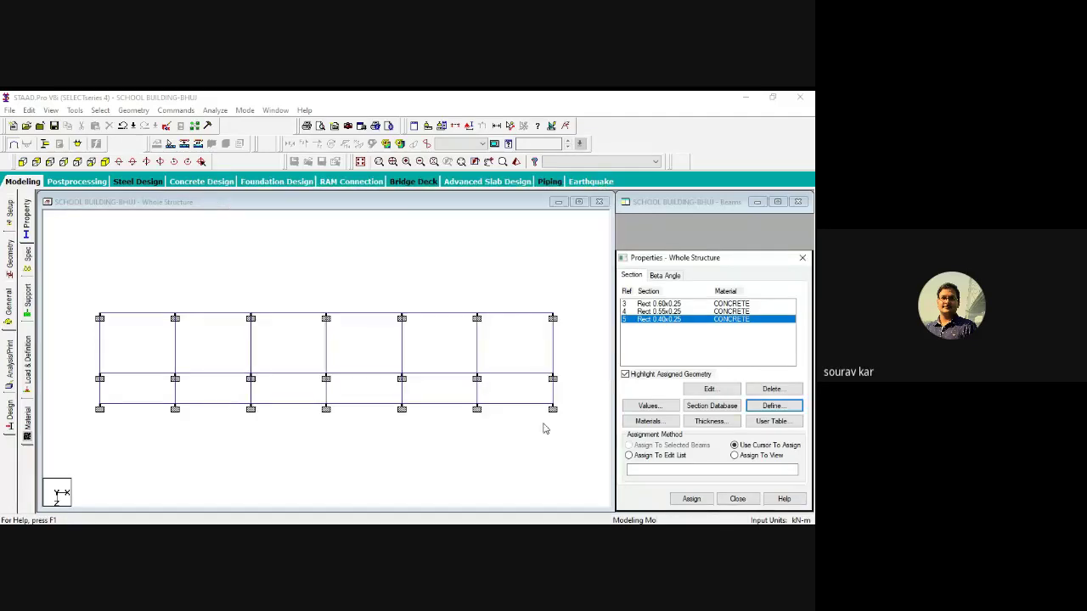
{"action": "left_click", "coordinate": [487, 317]}
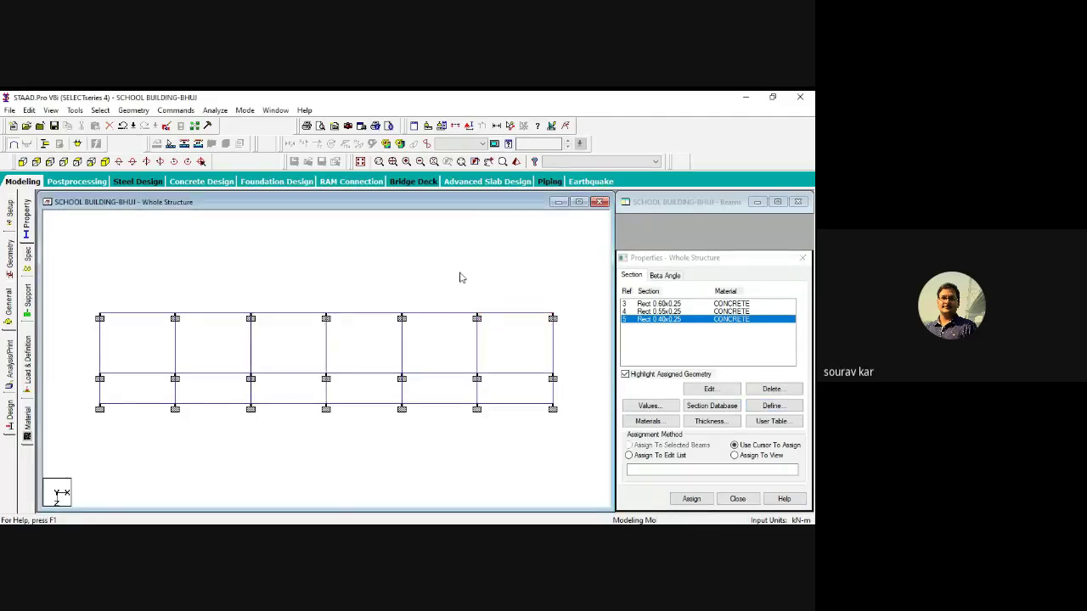
Define a rectangular concrete section with YD 0.6 m and ZD 0.3 m and add it to the properties.
{"action": "left_click", "coordinate": [771, 406]}
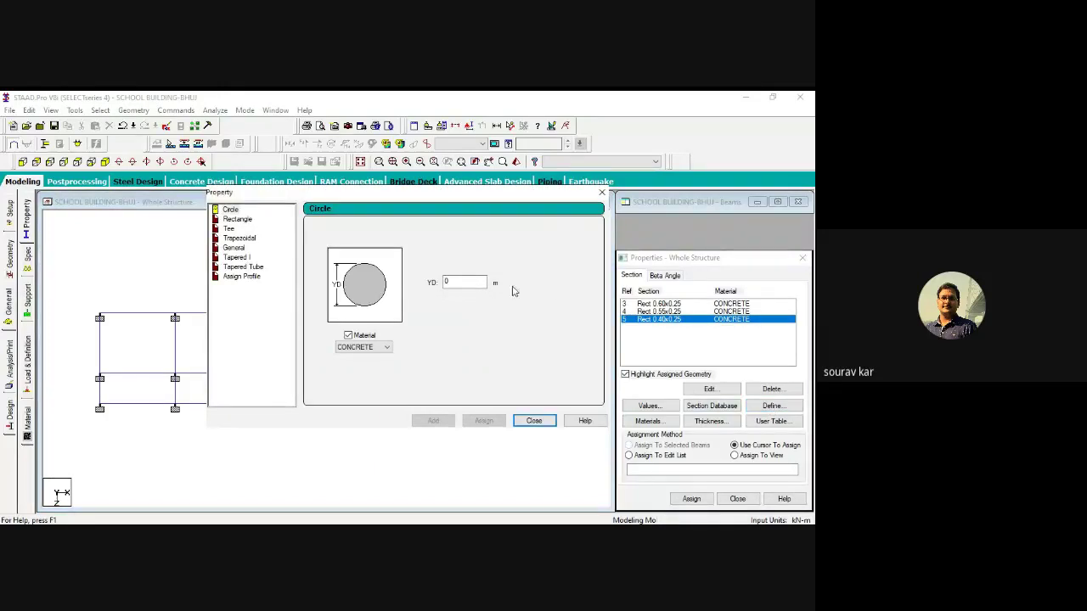
{"action": "left_click", "coordinate": [239, 220]}
{"action": "left_click", "coordinate": [463, 274]}
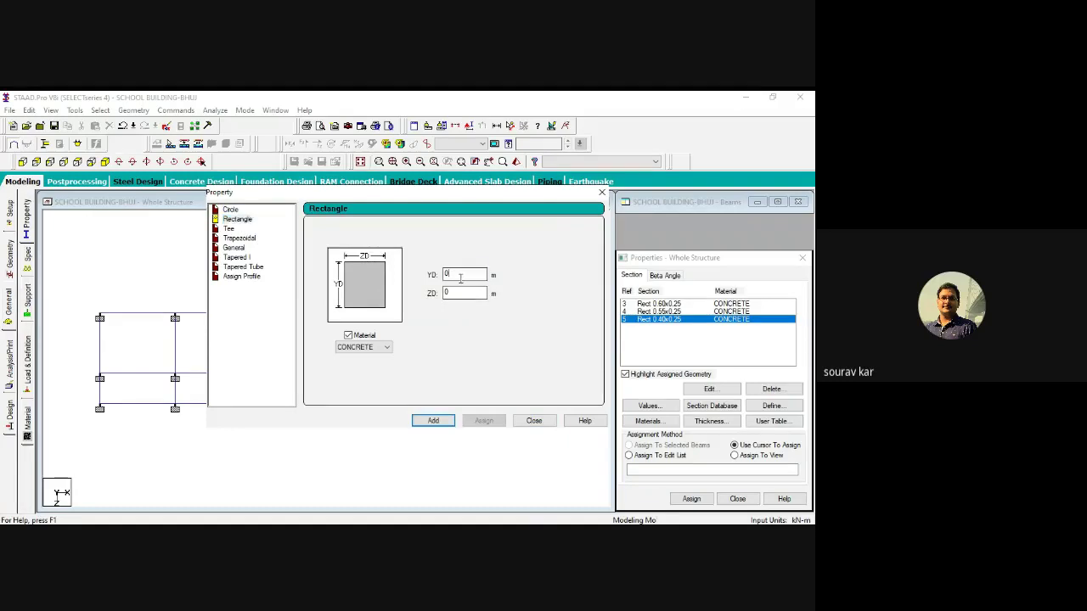
{"action": "type", "text": ".6"}
{"action": "left_click", "coordinate": [472, 293]}
{"action": "type", "text": ".3"}
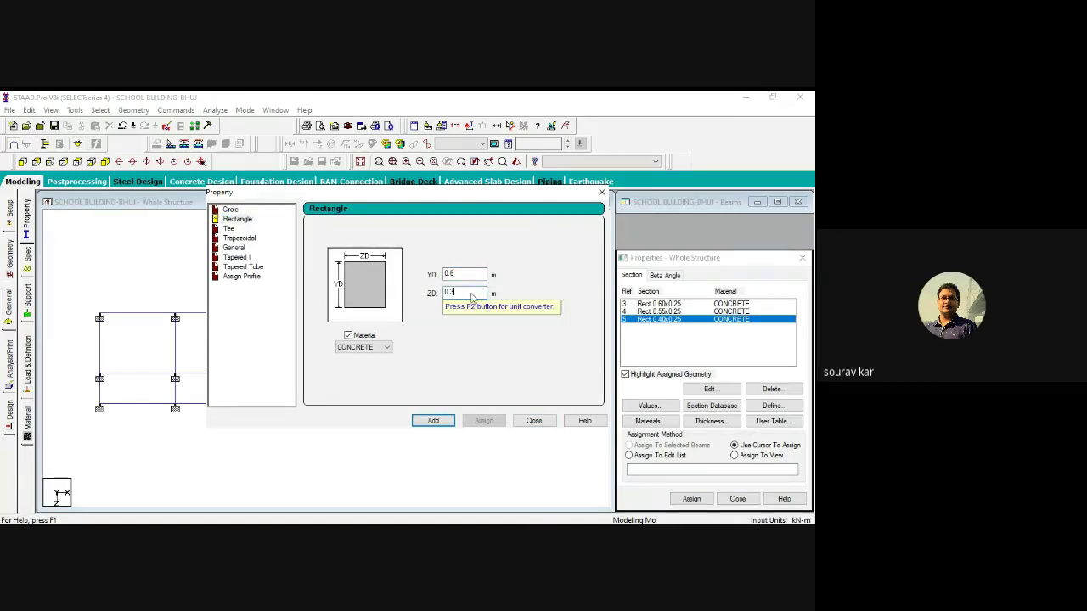
{"action": "left_click", "coordinate": [433, 421]}
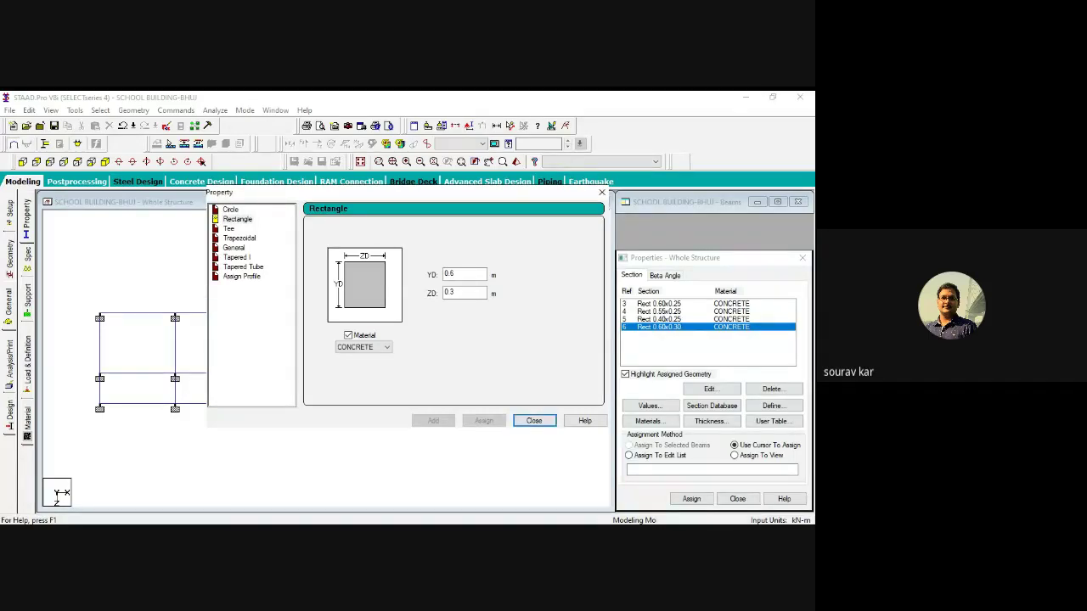
Define a rectangular concrete section with YD 0.5 m and ZD 0.3 m, add it to the properties and finish defining sections.
{"action": "left_click", "coordinate": [464, 271]}
{"action": "key", "text": "BackSpace"}
{"action": "type", "text": "5"}
{"action": "left_click", "coordinate": [462, 292]}
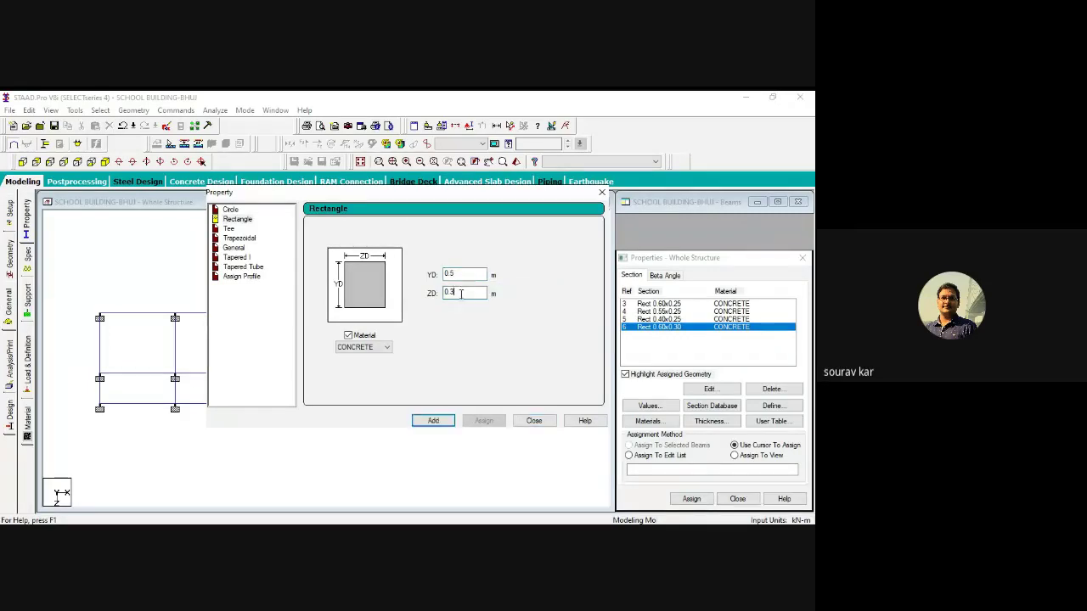
{"action": "left_click", "coordinate": [435, 423]}
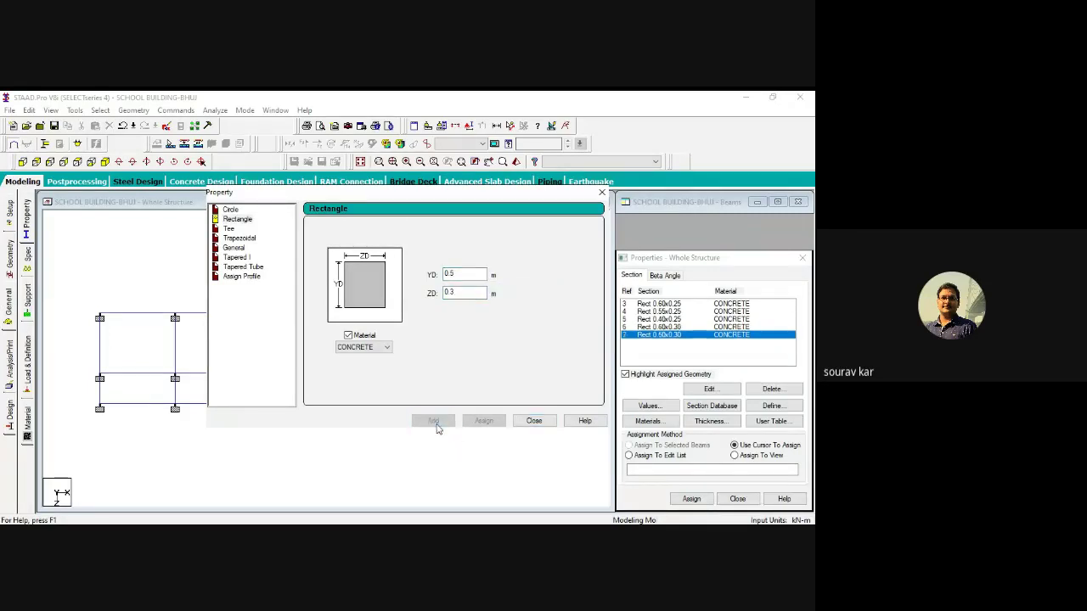
{"action": "left_click", "coordinate": [533, 423]}
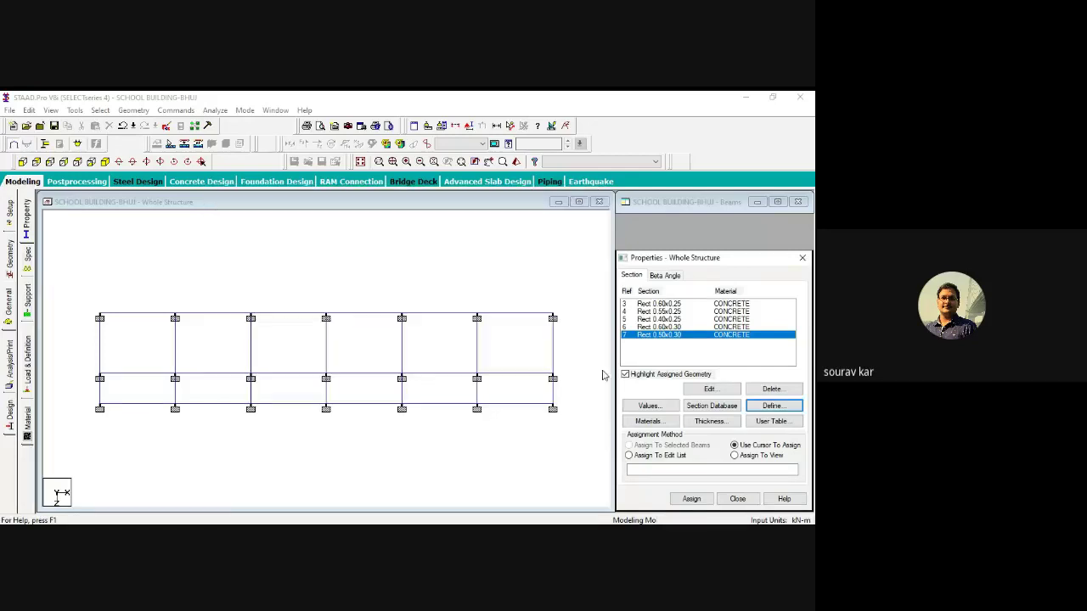
{"action": "left_click", "coordinate": [603, 374]}
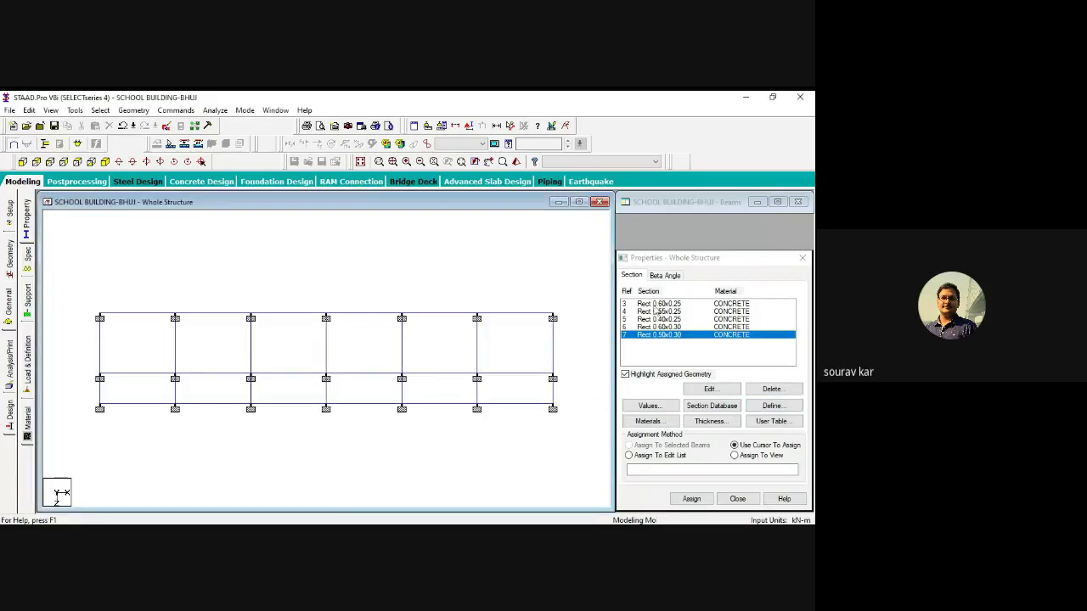
{"action": "left_click", "coordinate": [664, 360]}
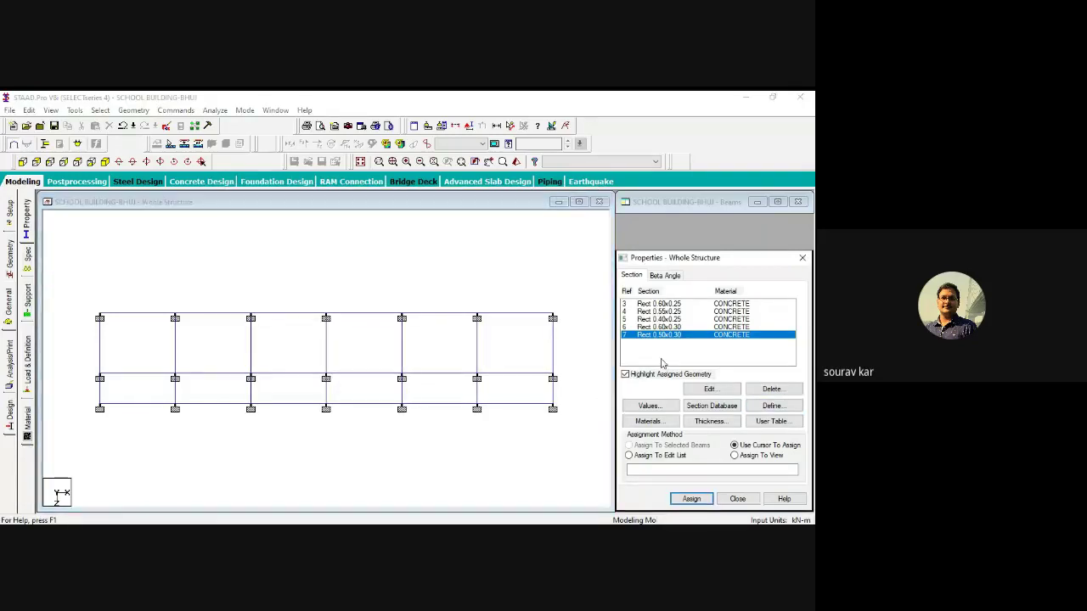
{"action": "left_click", "coordinate": [582, 292]}
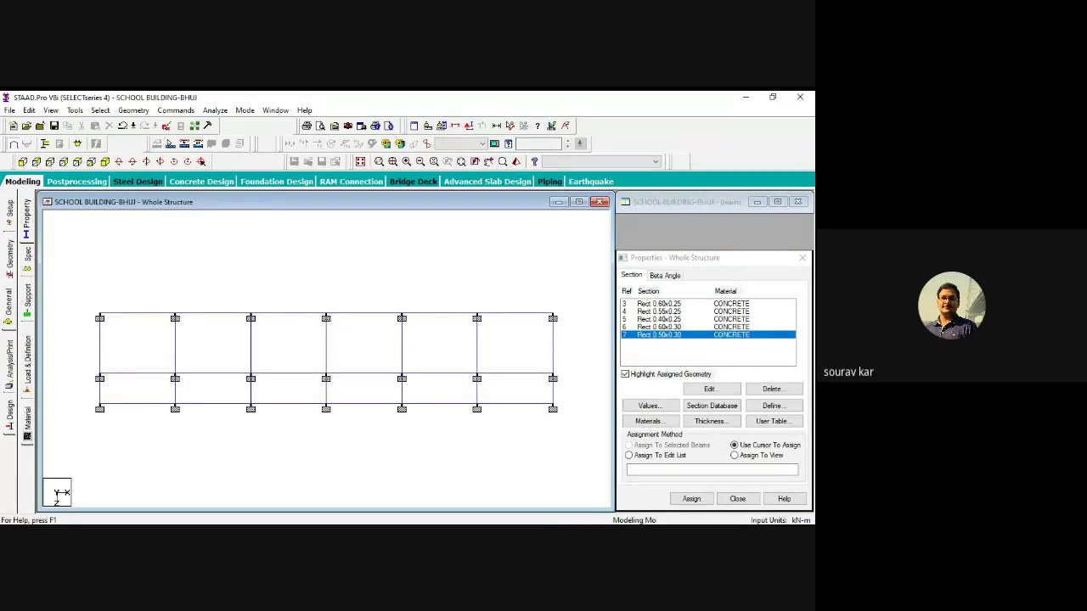
Choose the Rect 0.60x0.25 concrete section as the one to assign.
{"action": "left_click", "coordinate": [660, 304]}
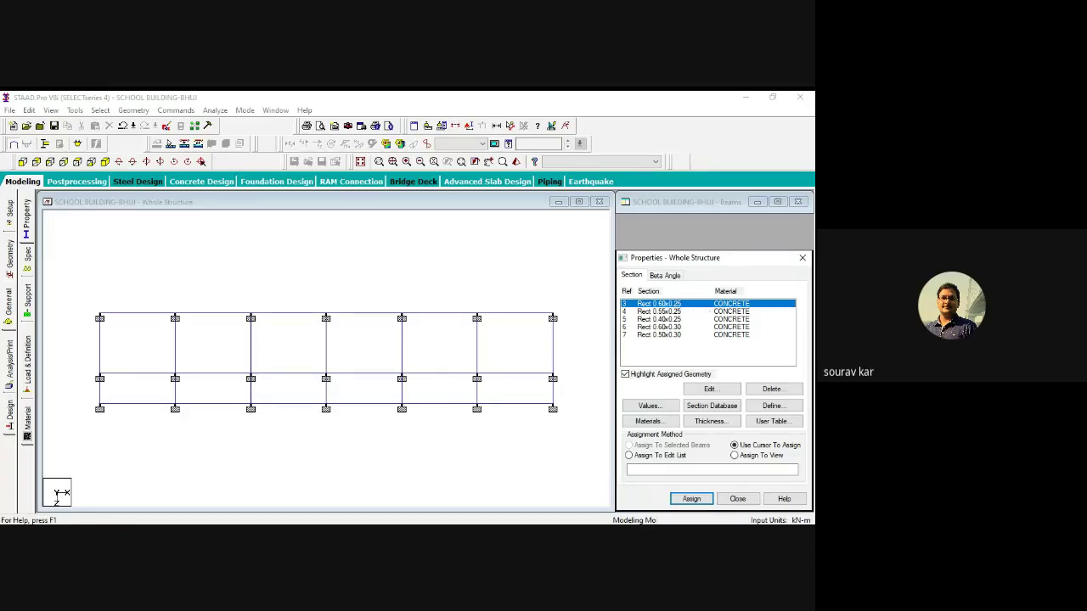
{"action": "left_click", "coordinate": [446, 531]}
{"action": "left_click", "coordinate": [746, 97]}
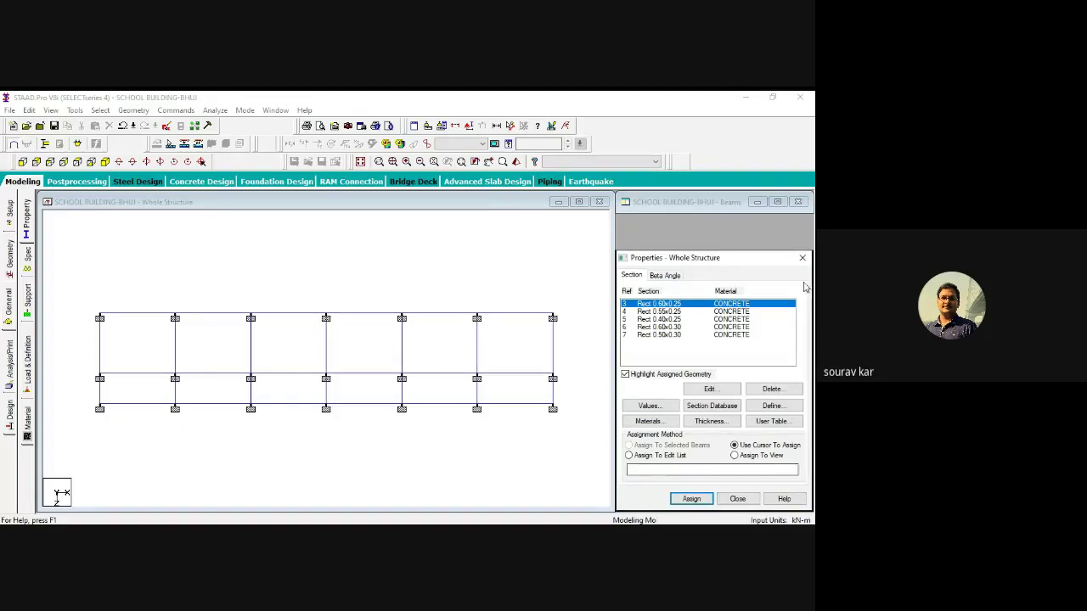
{"action": "left_click", "coordinate": [514, 313]}
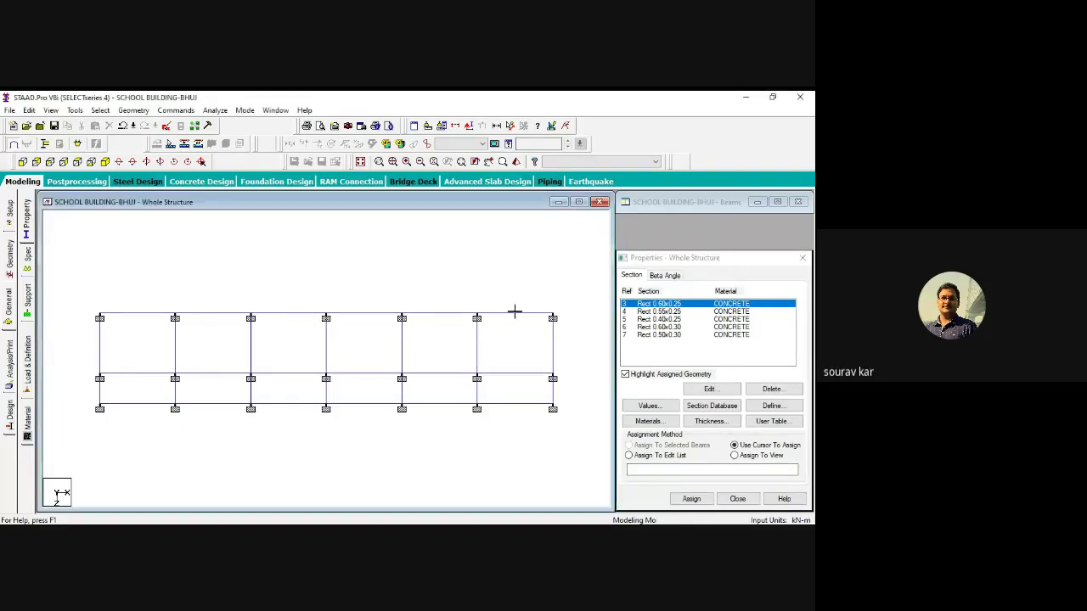
{"action": "left_click", "coordinate": [514, 314]}
{"action": "left_click", "coordinate": [450, 314], "text": "ctrl"}
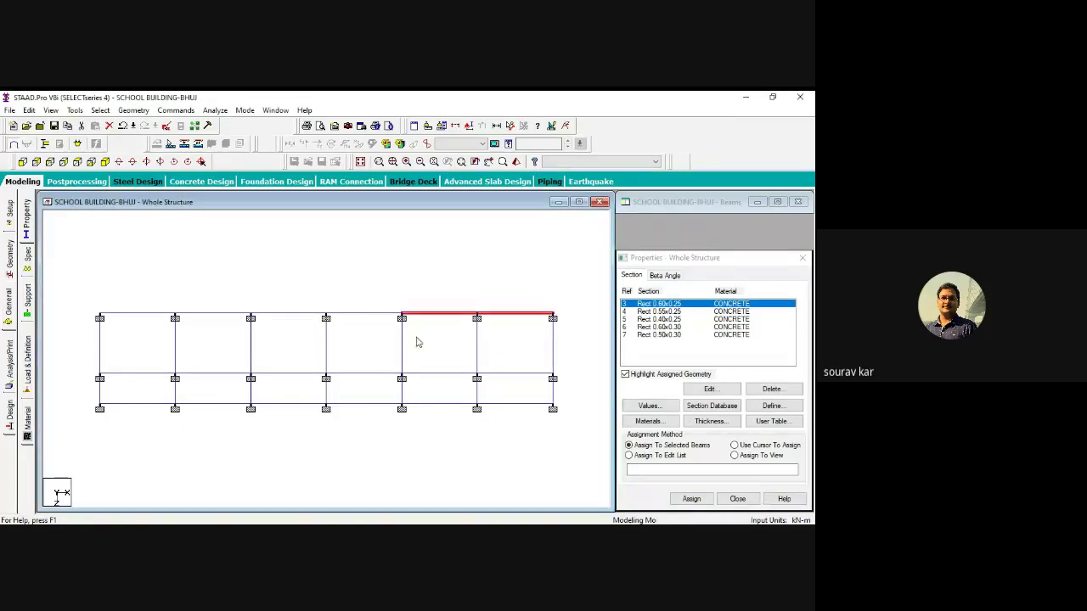
{"action": "left_click", "coordinate": [374, 314], "text": "ctrl"}
{"action": "left_click", "coordinate": [276, 314], "text": "ctrl"}
{"action": "left_click", "coordinate": [214, 315], "text": "ctrl"}
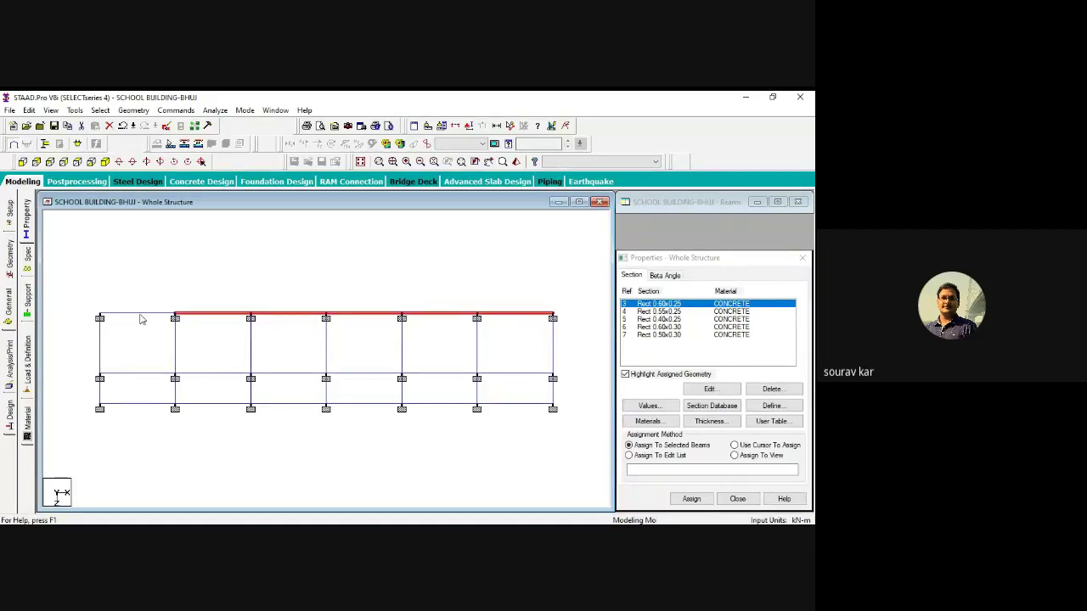
{"action": "left_click", "coordinate": [141, 314], "text": "ctrl"}
{"action": "left_click", "coordinate": [499, 263]}
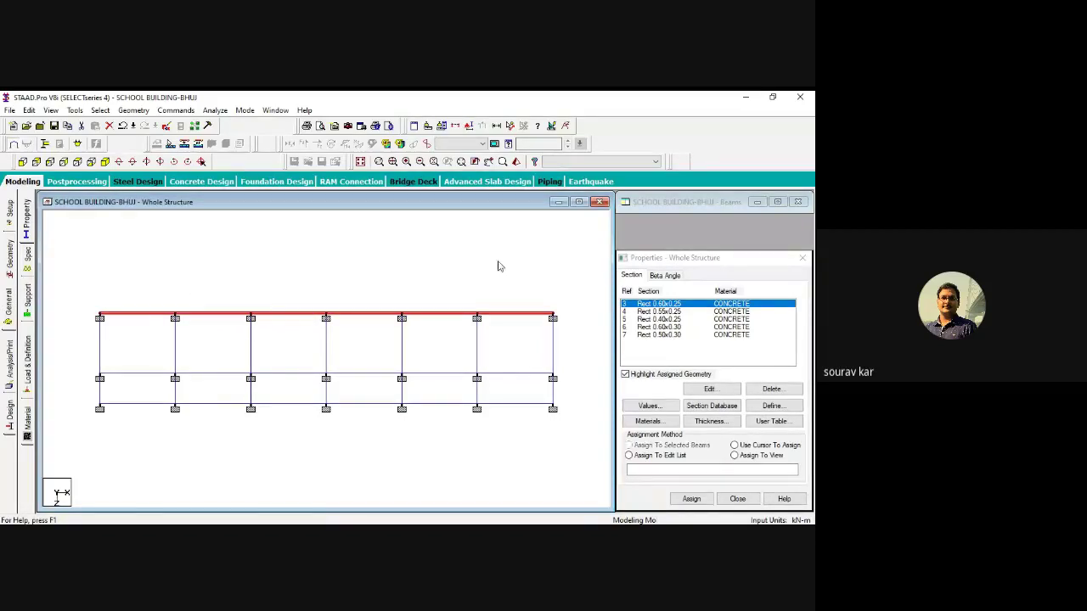
{"action": "left_click_drag", "start_coordinate": [547, 267], "coordinate": [501, 338]}
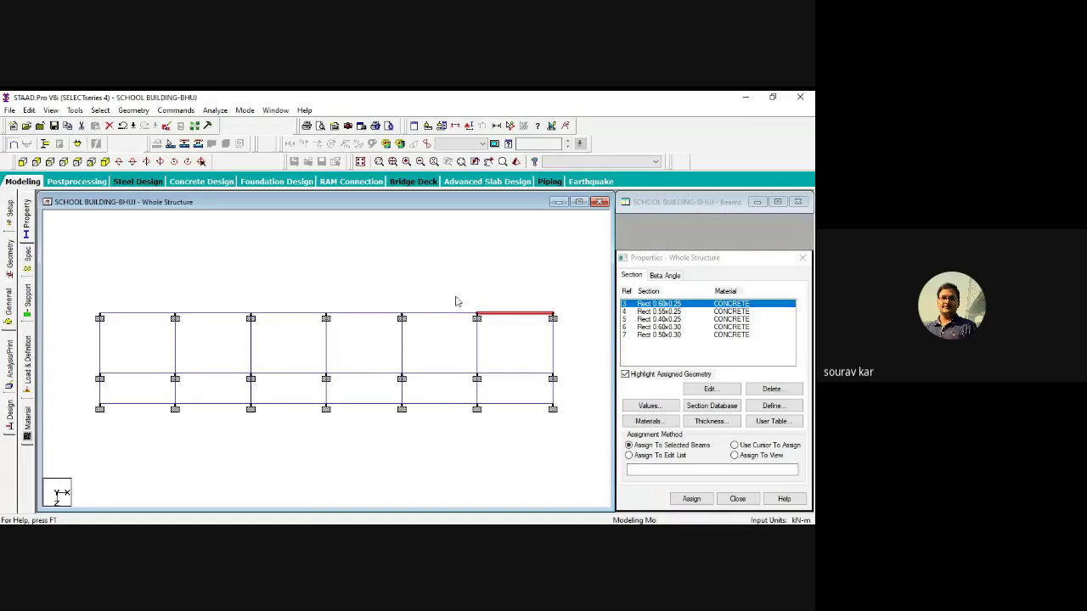
{"action": "left_click_drag", "start_coordinate": [453, 301], "coordinate": [429, 340], "text": "ctrl"}
{"action": "left_click", "coordinate": [512, 279]}
In plan view, select the longitudinal beams of all storeys along the building's upper edge line, bay by bay across six bays.
{"action": "left_click_drag", "start_coordinate": [535, 291], "coordinate": [502, 338]}
{"action": "left_click_drag", "start_coordinate": [459, 287], "coordinate": [425, 338], "text": "ctrl"}
{"action": "left_click_drag", "start_coordinate": [374, 296], "coordinate": [357, 346], "text": "ctrl"}
{"action": "left_click_drag", "start_coordinate": [302, 293], "coordinate": [293, 327], "text": "ctrl"}
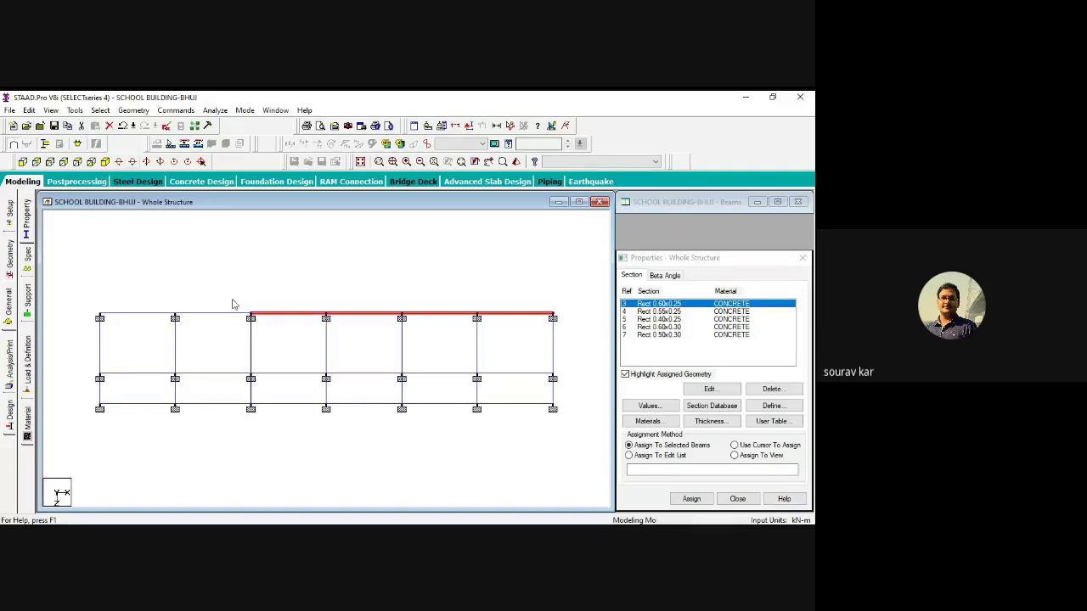
{"action": "left_click_drag", "start_coordinate": [234, 293], "coordinate": [213, 338], "text": "ctrl"}
{"action": "left_click_drag", "start_coordinate": [144, 306], "coordinate": [138, 346], "text": "ctrl"}
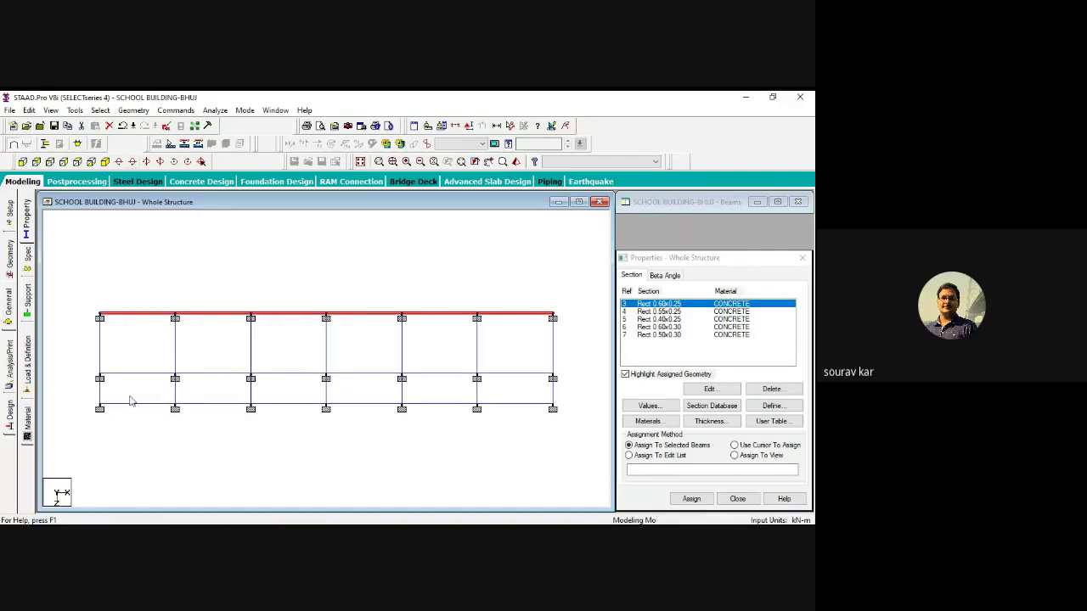
Add the longitudinal beams of all storeys along the plan's lower edge line to the selection, covering all six bays.
{"action": "left_click_drag", "start_coordinate": [151, 384], "coordinate": [126, 426], "text": "ctrl"}
{"action": "left_click_drag", "start_coordinate": [229, 406], "coordinate": [207, 437], "text": "ctrl"}
{"action": "left_click_drag", "start_coordinate": [299, 394], "coordinate": [282, 427], "text": "ctrl"}
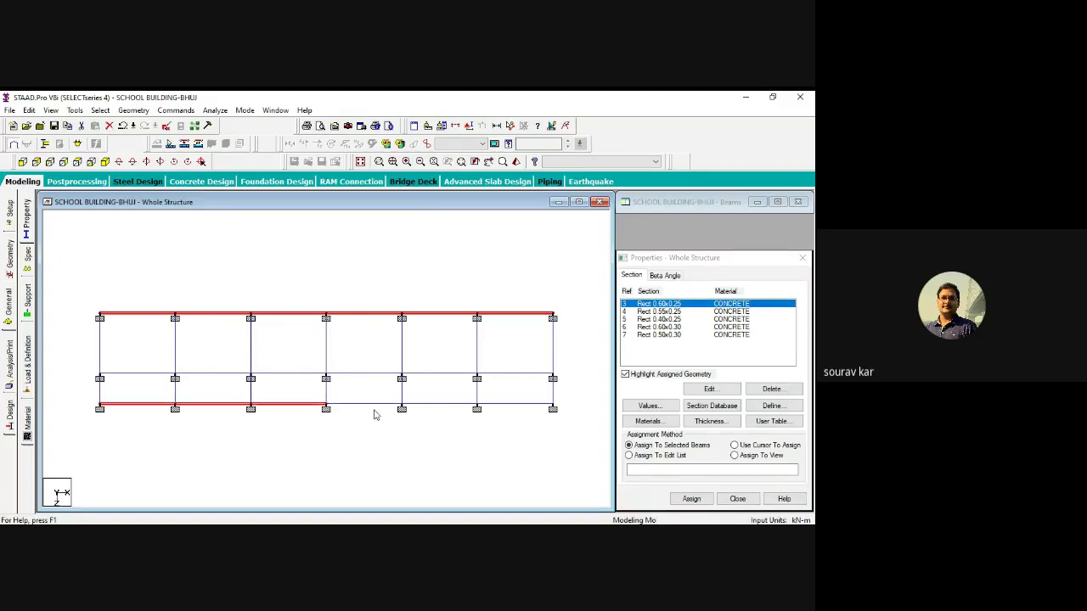
{"action": "left_click_drag", "start_coordinate": [381, 392], "coordinate": [371, 442], "text": "ctrl"}
{"action": "left_click_drag", "start_coordinate": [453, 392], "coordinate": [437, 439], "text": "ctrl"}
{"action": "left_click_drag", "start_coordinate": [525, 392], "coordinate": [501, 440], "text": "ctrl"}
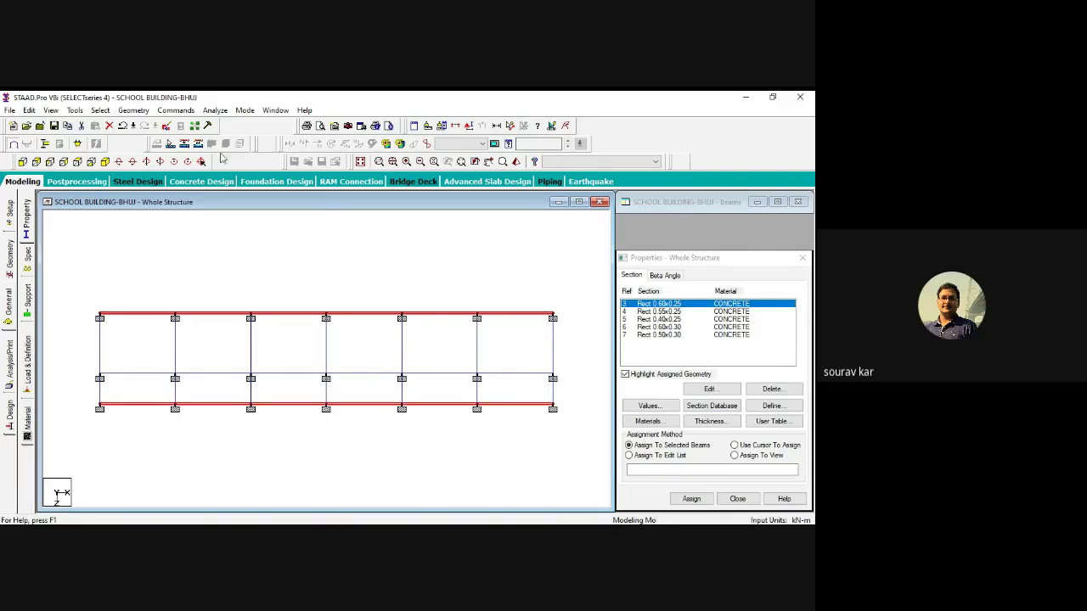
Check the selected edge beams in isometric view and assign the Rect 0.60x0.25 section to them.
{"action": "left_click", "coordinate": [107, 163]}
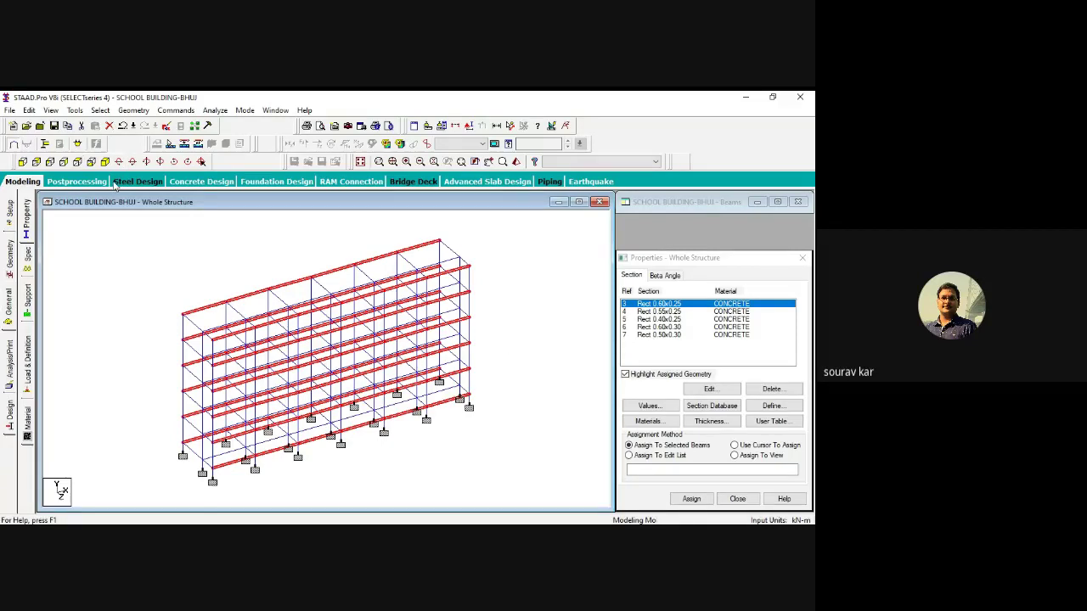
{"action": "left_click", "coordinate": [90, 162]}
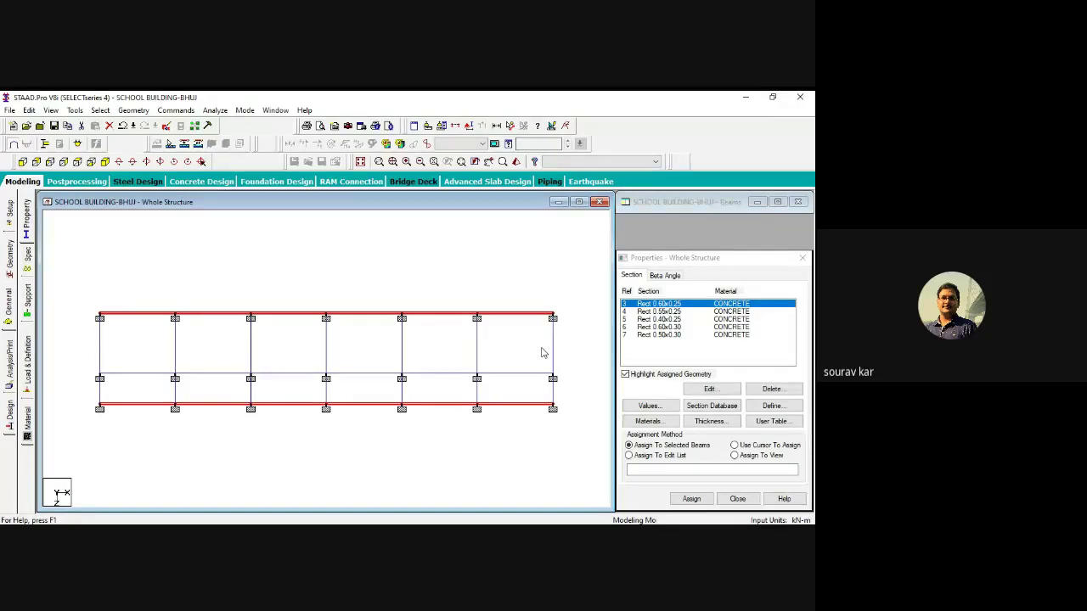
{"action": "left_click", "coordinate": [105, 161]}
{"action": "left_click", "coordinate": [77, 161]}
{"action": "left_click", "coordinate": [692, 499]}
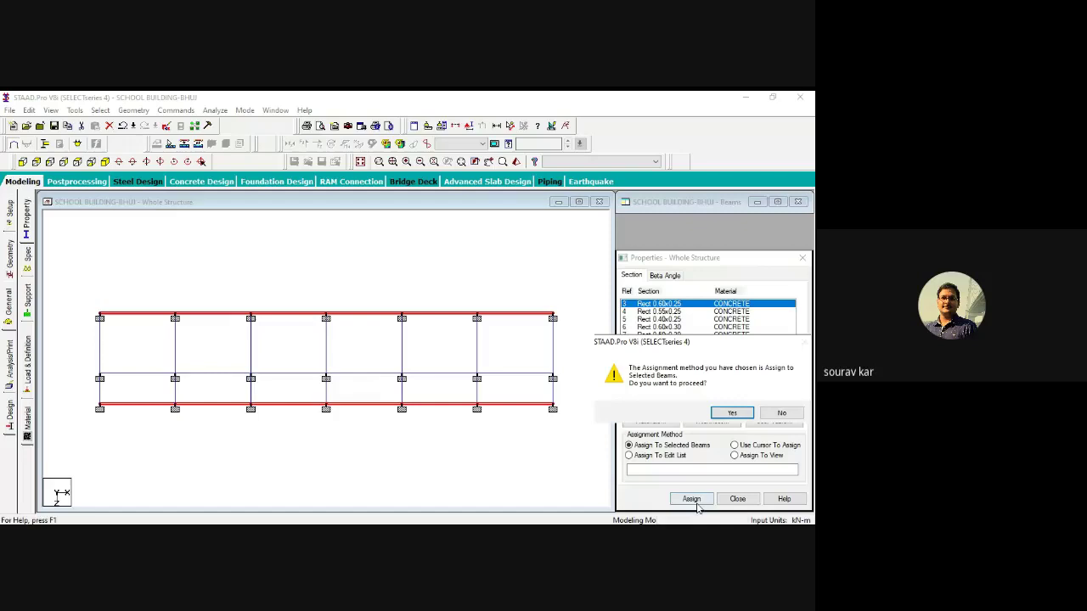
{"action": "left_click", "coordinate": [736, 415]}
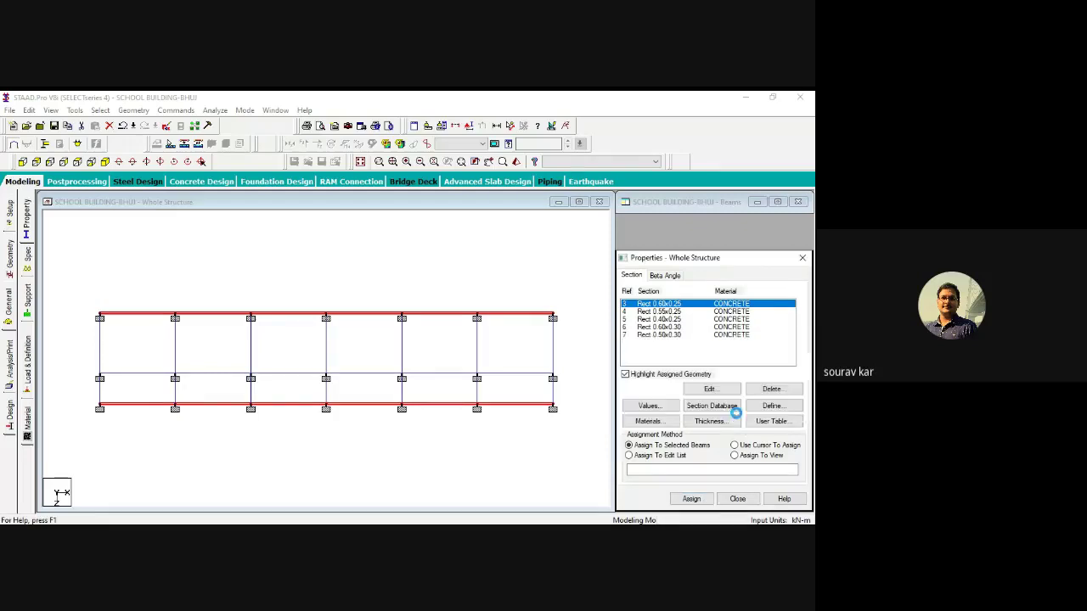
Inspect the beams with assigned sections in the 3D rendered view, rotating the model, and return to the section properties.
{"action": "left_click", "coordinate": [105, 161]}
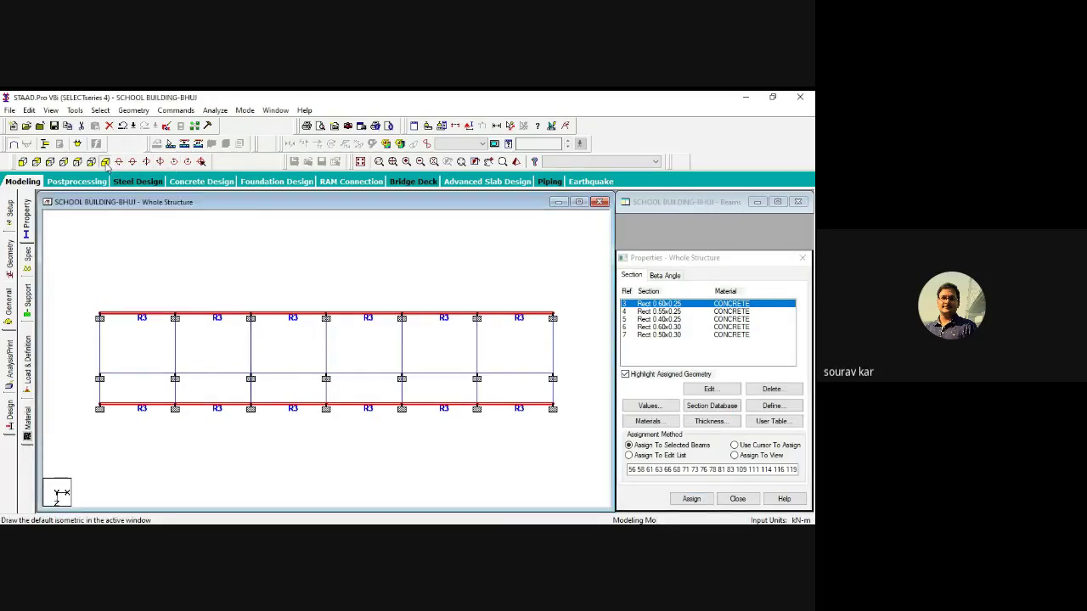
{"action": "left_click", "coordinate": [517, 163]}
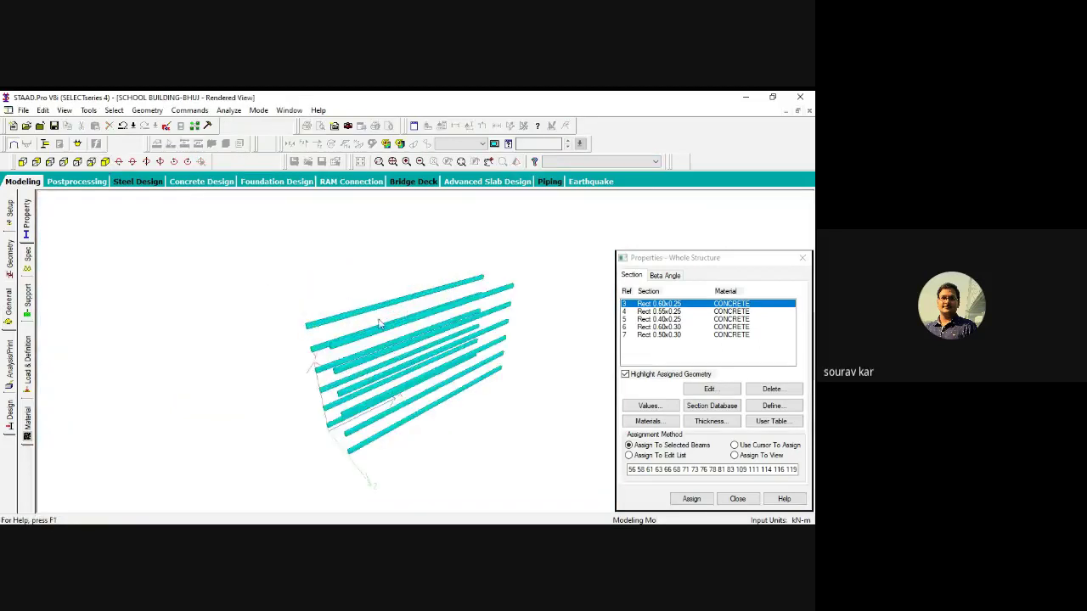
{"action": "left_click_drag", "start_coordinate": [379, 320], "coordinate": [424, 307]}
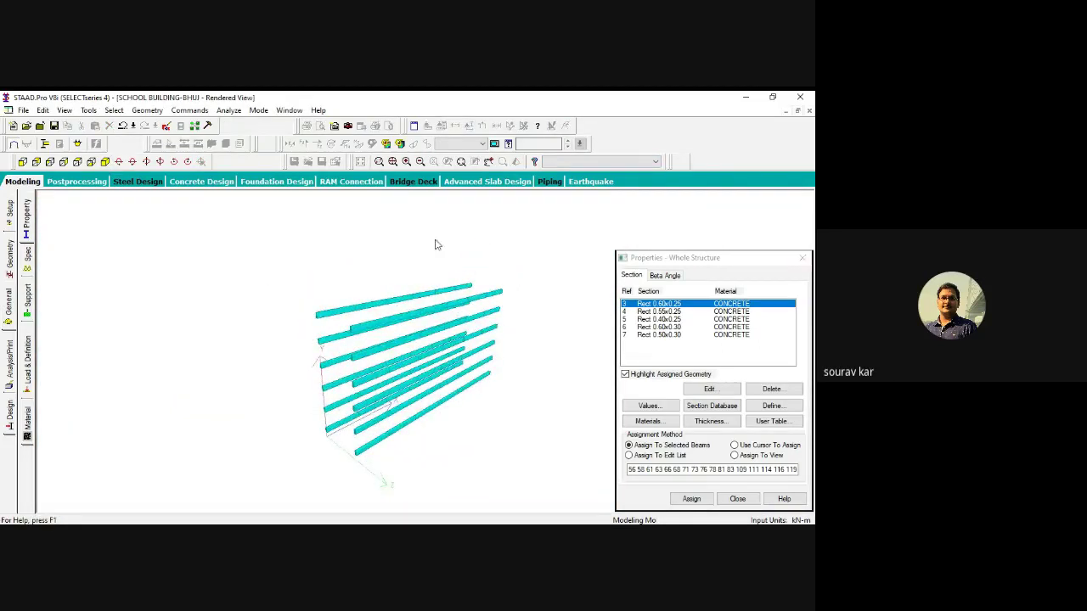
{"action": "left_click", "coordinate": [12, 268]}
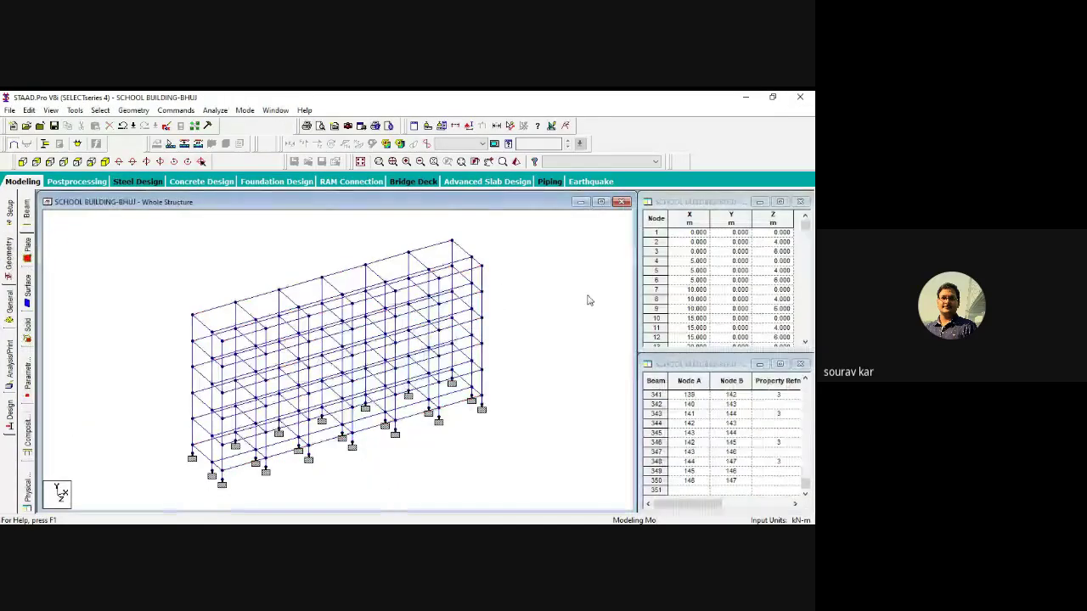
{"action": "left_click", "coordinate": [9, 299]}
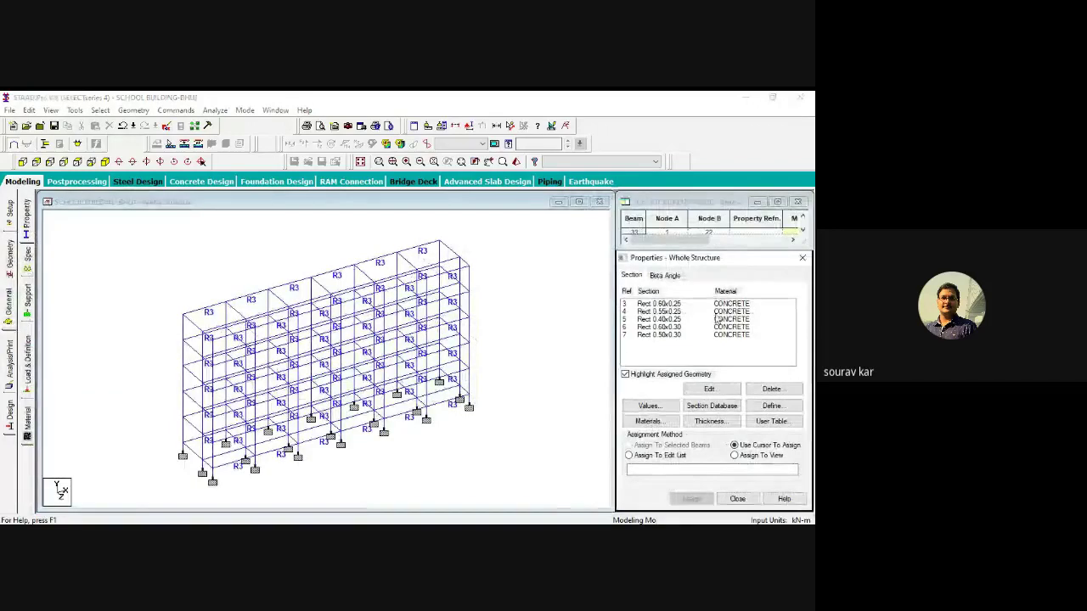
Assign the Rect 0.55x0.25 section to all transverse beams spanning the wider strip of the plan.
{"action": "left_click", "coordinate": [668, 312]}
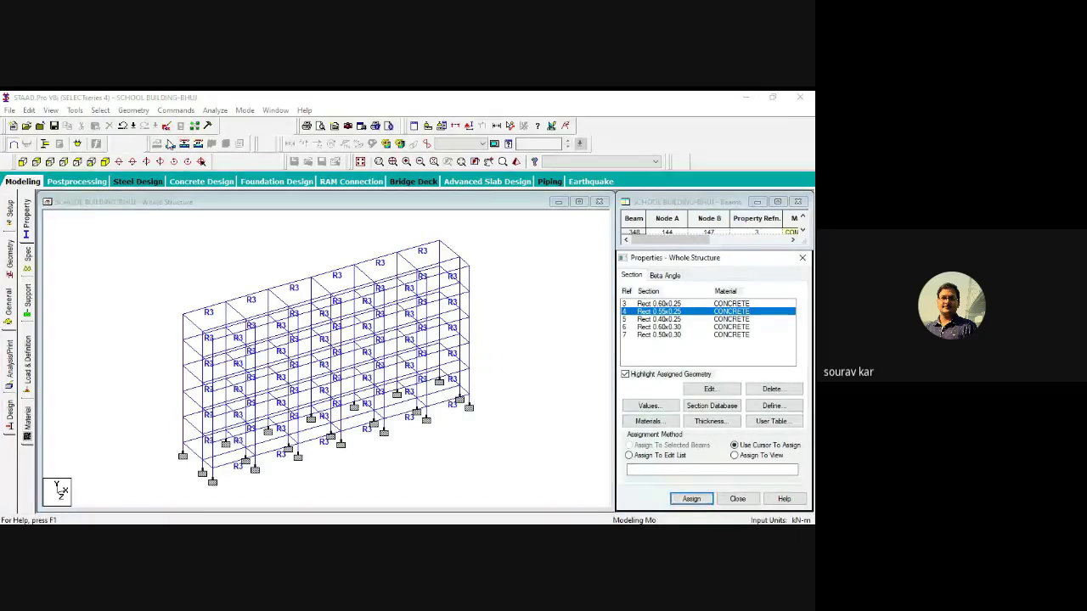
{"action": "left_click", "coordinate": [82, 163]}
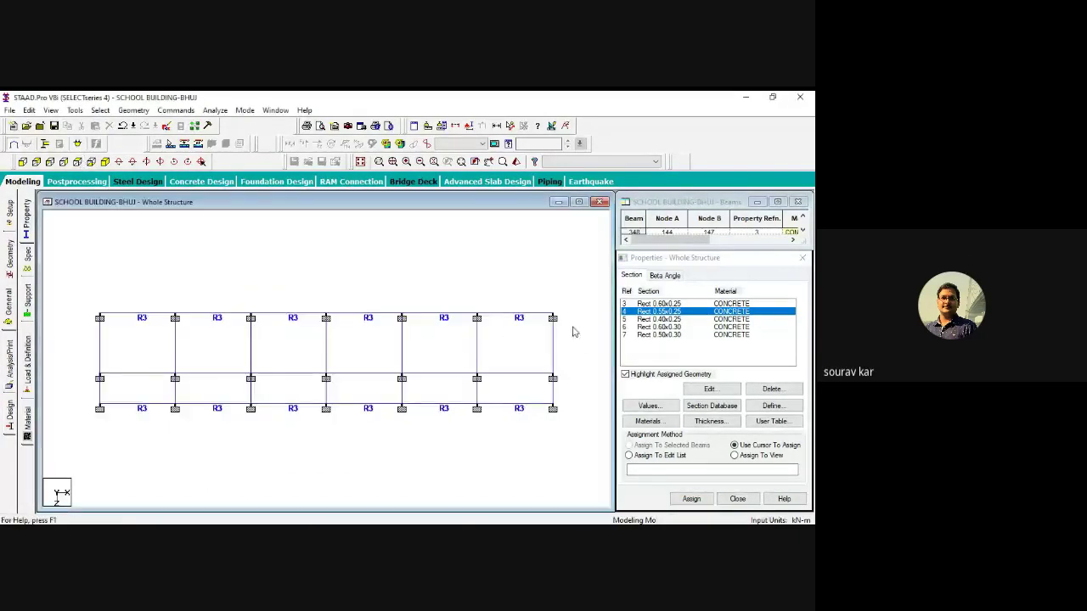
{"action": "left_click_drag", "start_coordinate": [561, 337], "coordinate": [82, 344]}
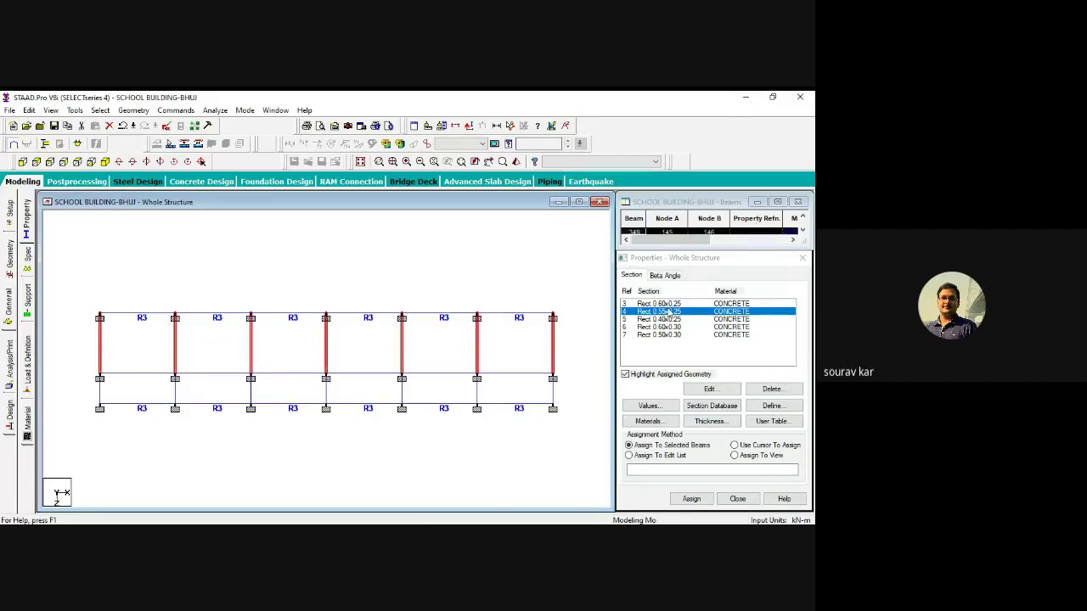
{"action": "left_click", "coordinate": [692, 499]}
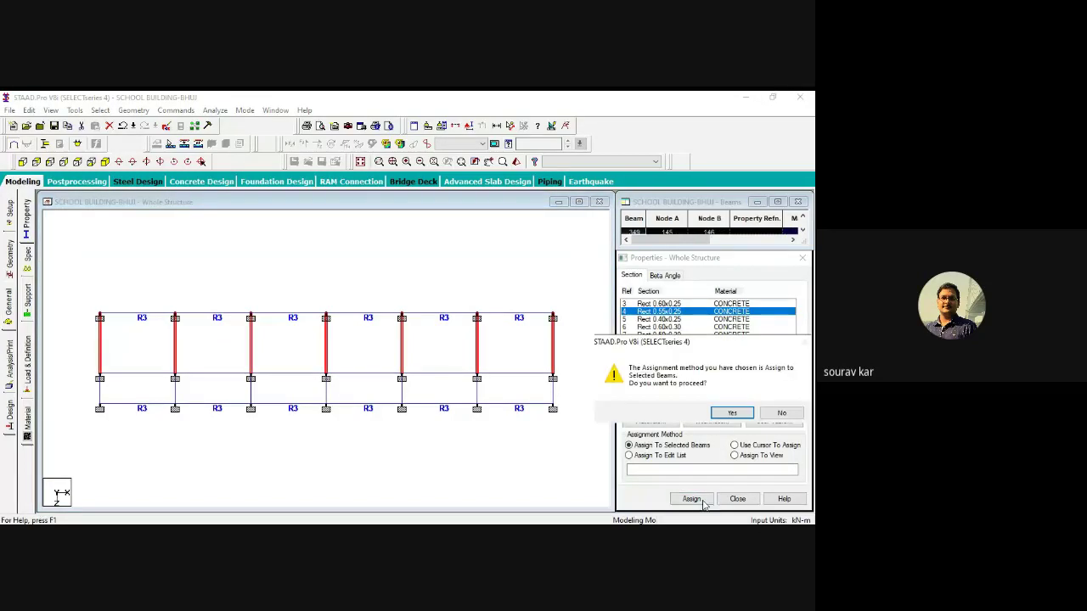
{"action": "left_click", "coordinate": [735, 413]}
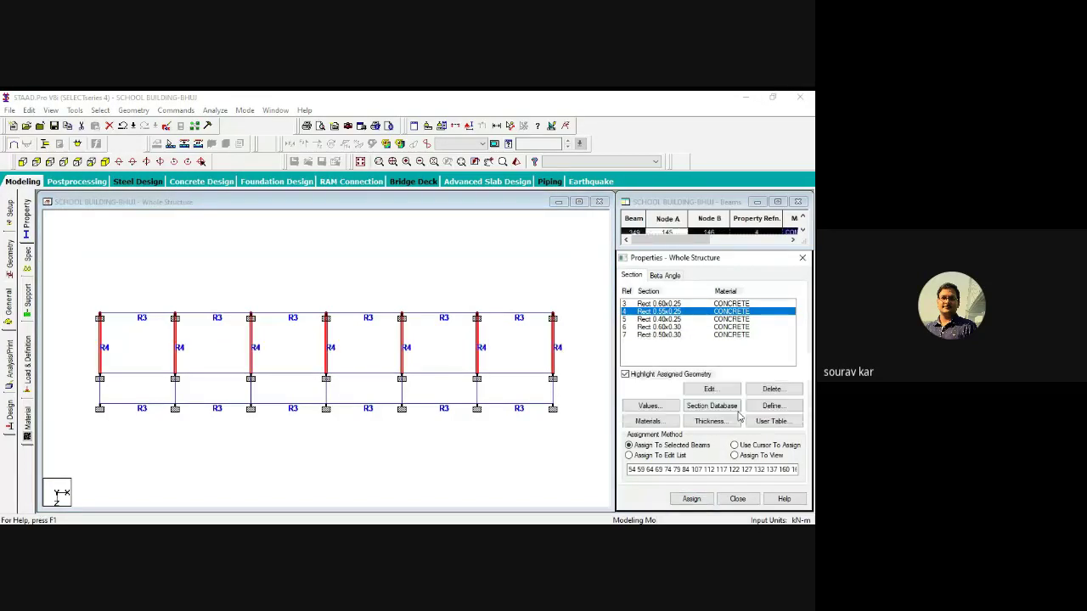
Assign the Rect 0.40x0.25 section to all transverse beams spanning the narrower strip of the plan, and clear the selection.
{"action": "left_click", "coordinate": [661, 321]}
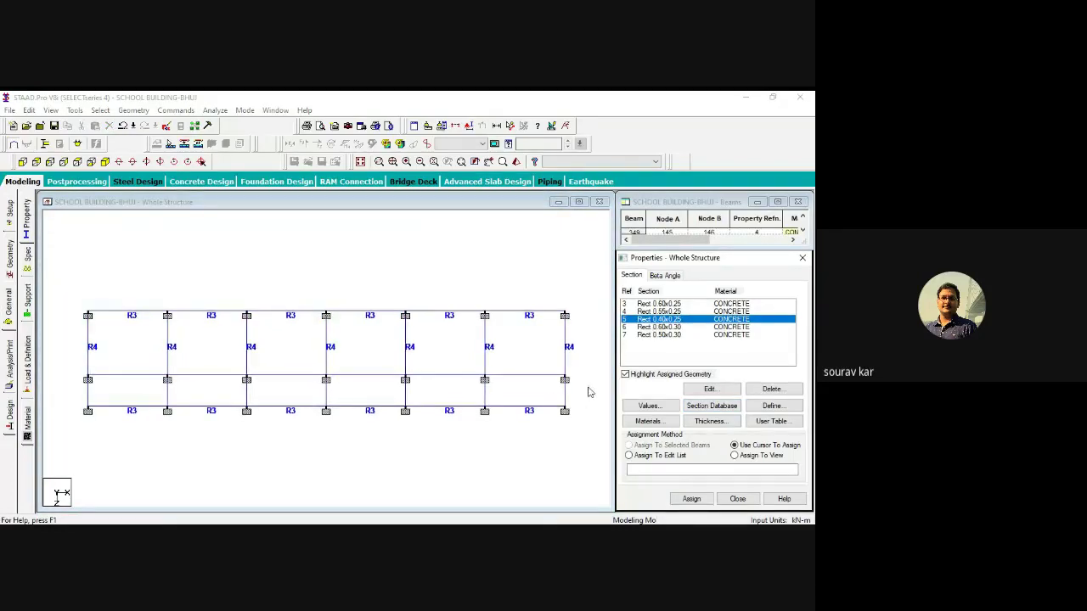
{"action": "left_click_drag", "start_coordinate": [589, 384], "coordinate": [62, 403]}
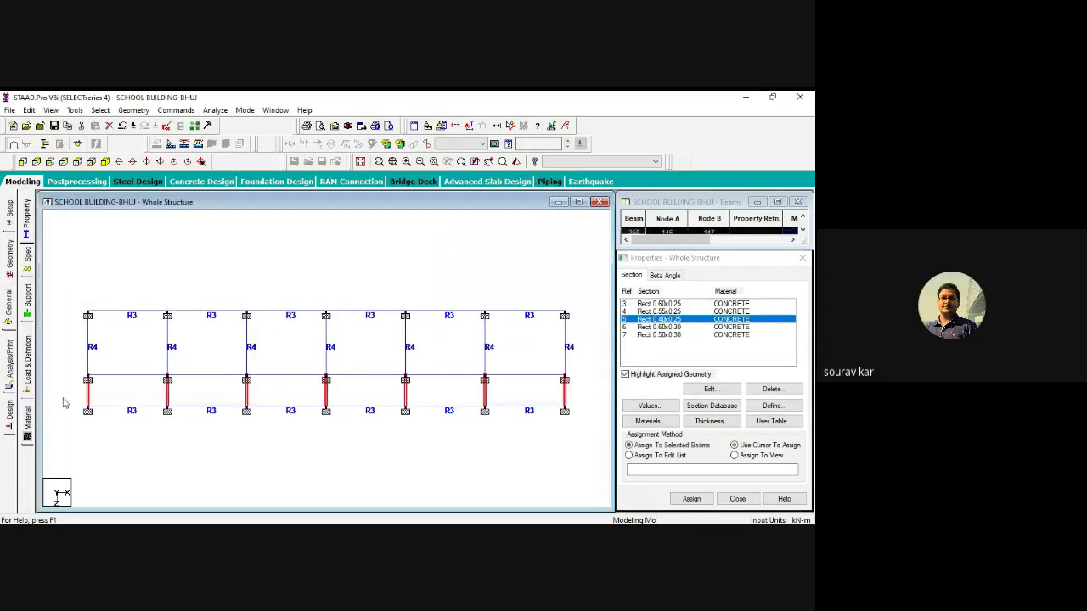
{"action": "left_click", "coordinate": [695, 499]}
{"action": "left_click", "coordinate": [730, 416]}
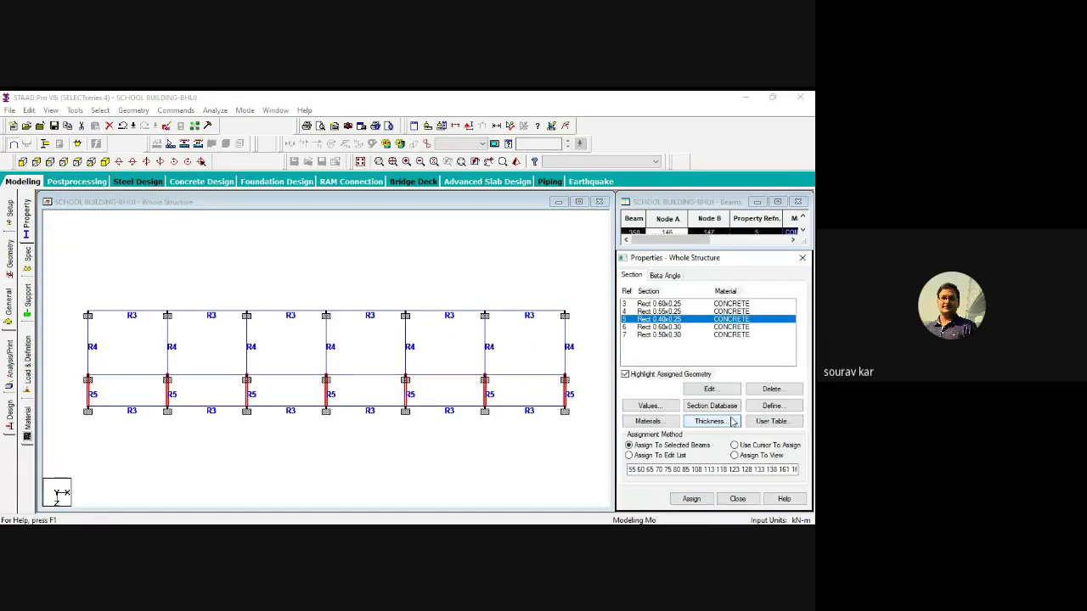
{"action": "left_click", "coordinate": [311, 290]}
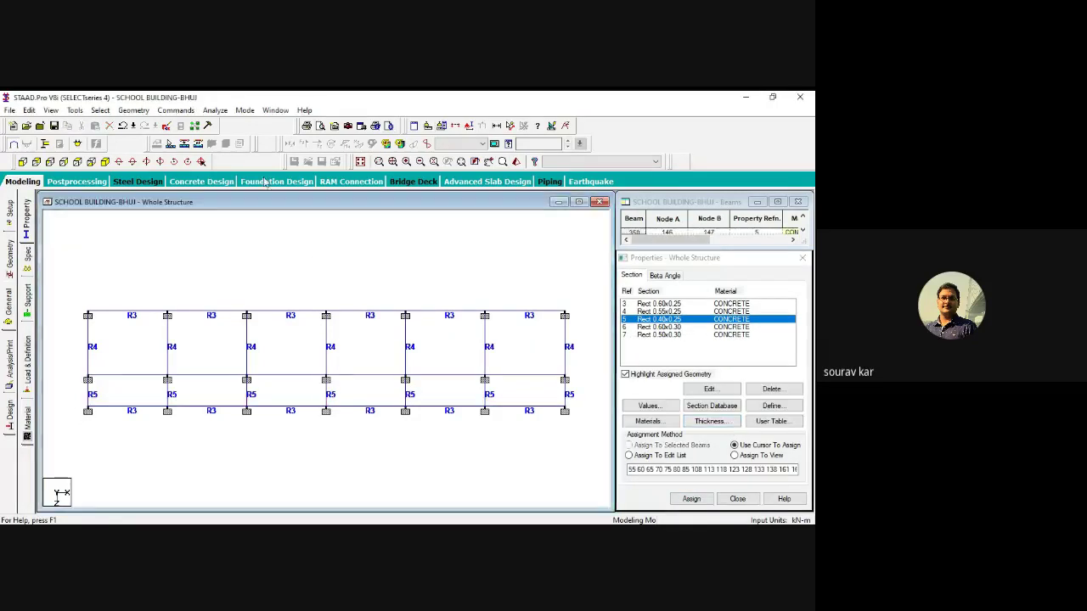
Inspect the beam sections assigned so far in the 3D rendered view, rotating the frame to see it from several angles.
{"action": "left_click", "coordinate": [516, 164]}
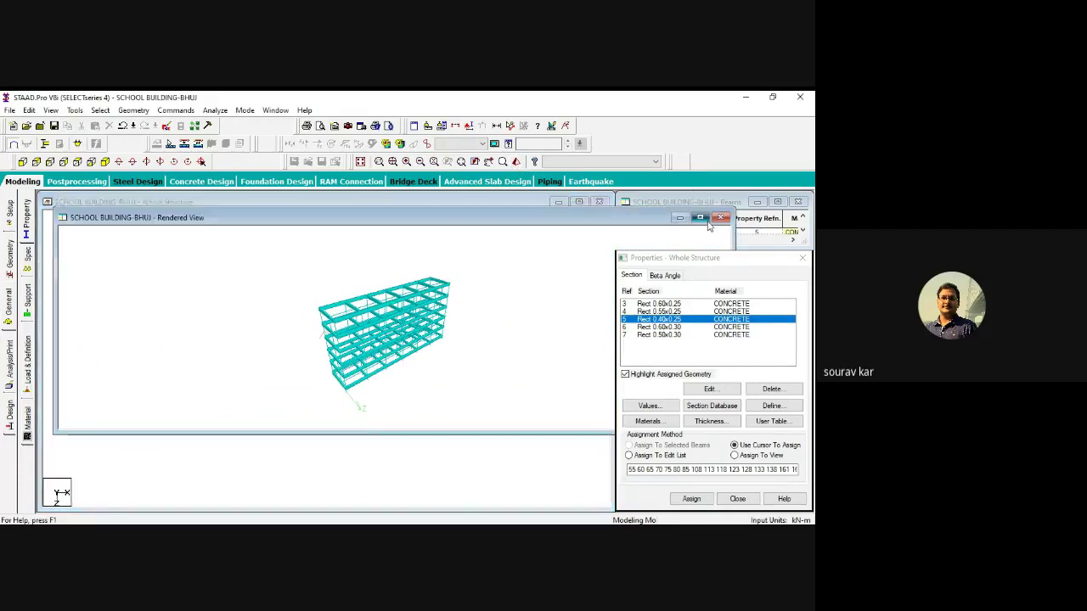
{"action": "left_click", "coordinate": [700, 219]}
{"action": "left_click_drag", "start_coordinate": [452, 341], "coordinate": [493, 314]}
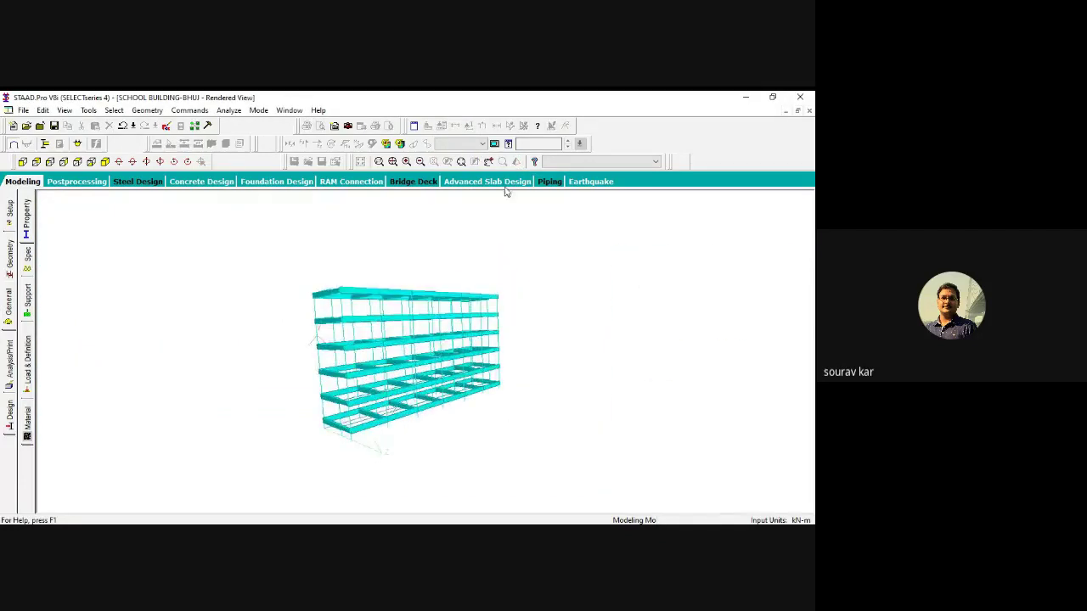
{"action": "left_click", "coordinate": [461, 161]}
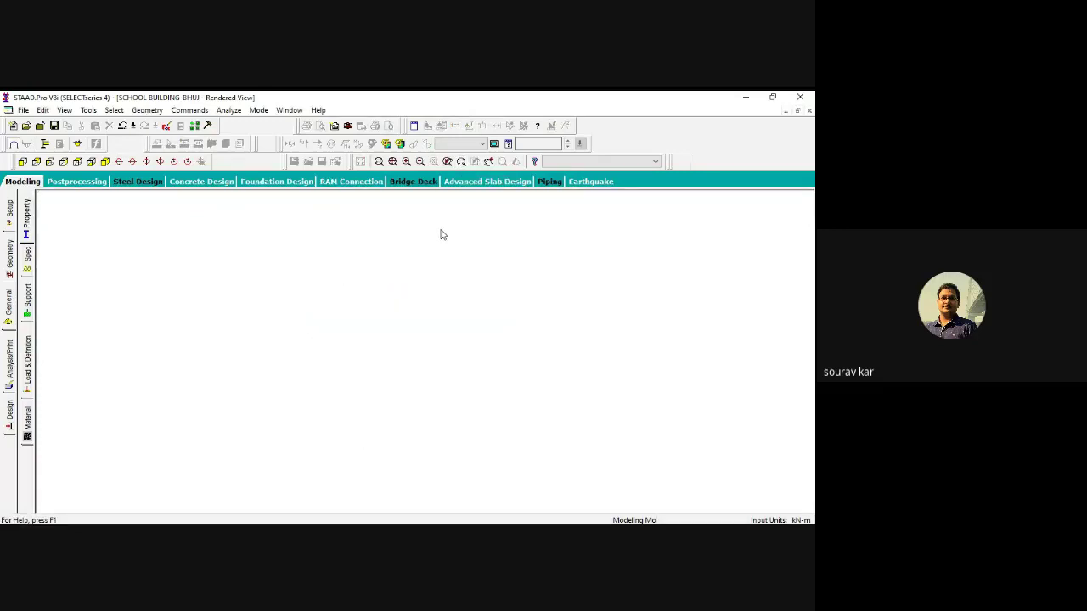
{"action": "left_click", "coordinate": [27, 240]}
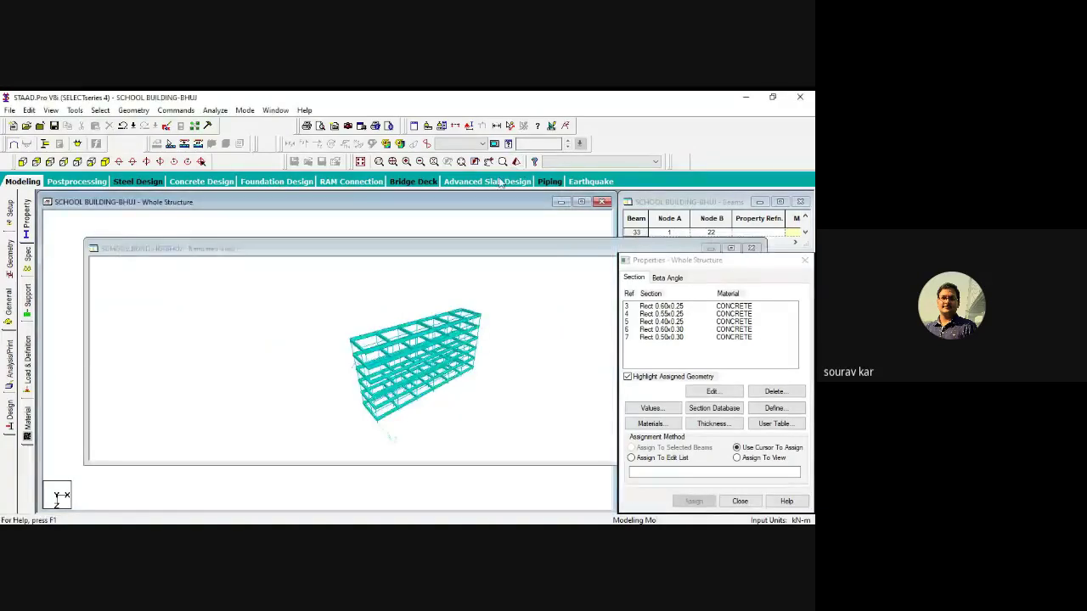
{"action": "left_click", "coordinate": [712, 248]}
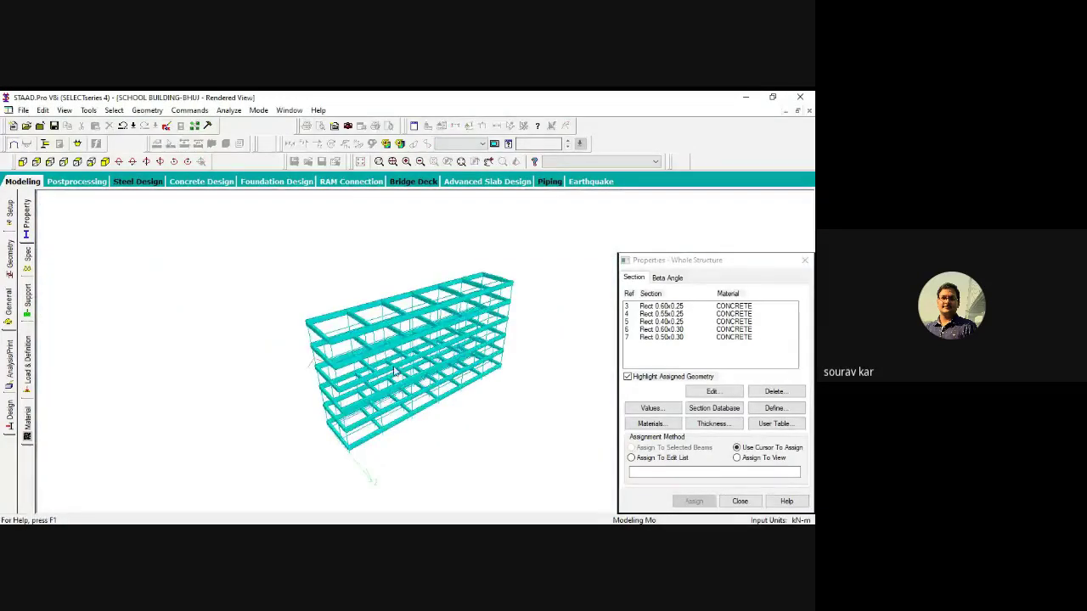
{"action": "left_click_drag", "start_coordinate": [371, 473], "coordinate": [429, 339]}
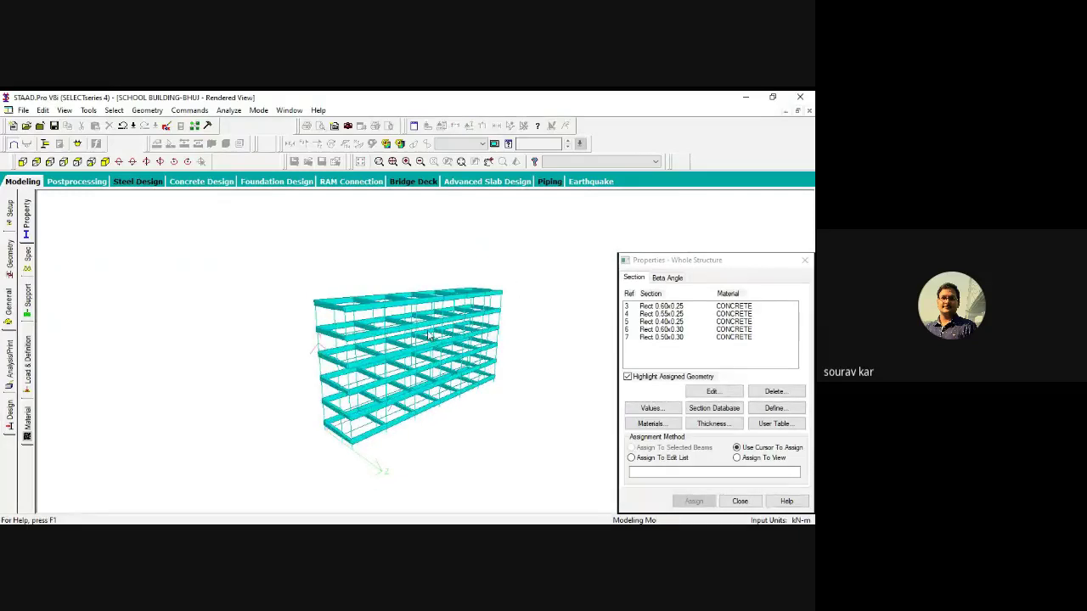
{"action": "left_click_drag", "start_coordinate": [461, 432], "coordinate": [444, 321]}
{"action": "mouse_move", "coordinate": [261, 265]}
{"action": "left_mouse_down"}
{"action": "mouse_move", "coordinate": [294, 305]}
{"action": "mouse_move", "coordinate": [249, 284]}
{"action": "left_mouse_up"}
Return to the section properties and recheck the frame briefly in the 3D rendered view.
{"action": "left_click", "coordinate": [11, 254]}
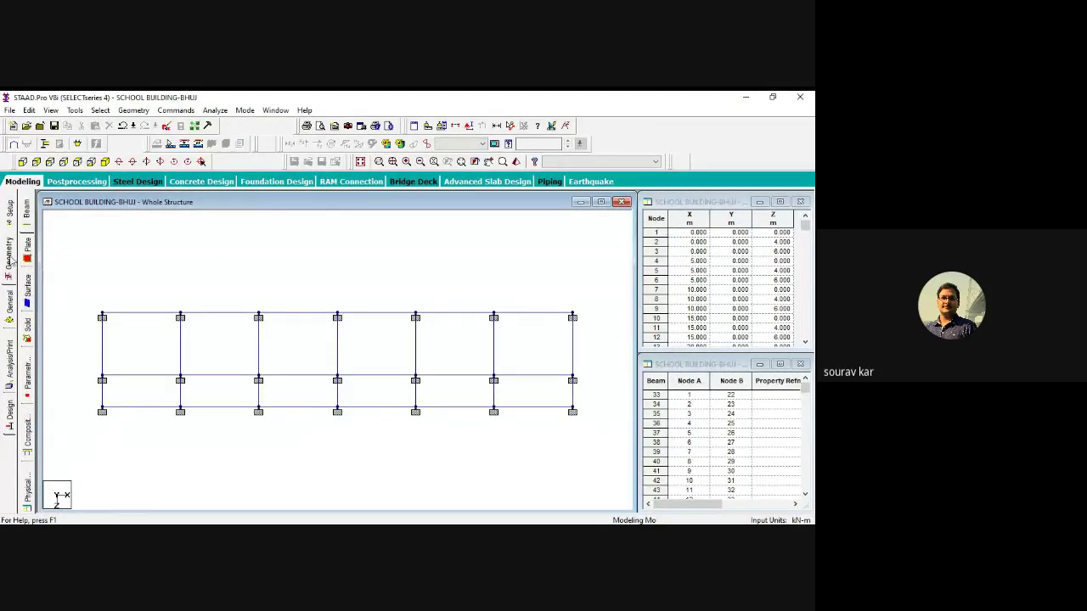
{"action": "left_click", "coordinate": [10, 303]}
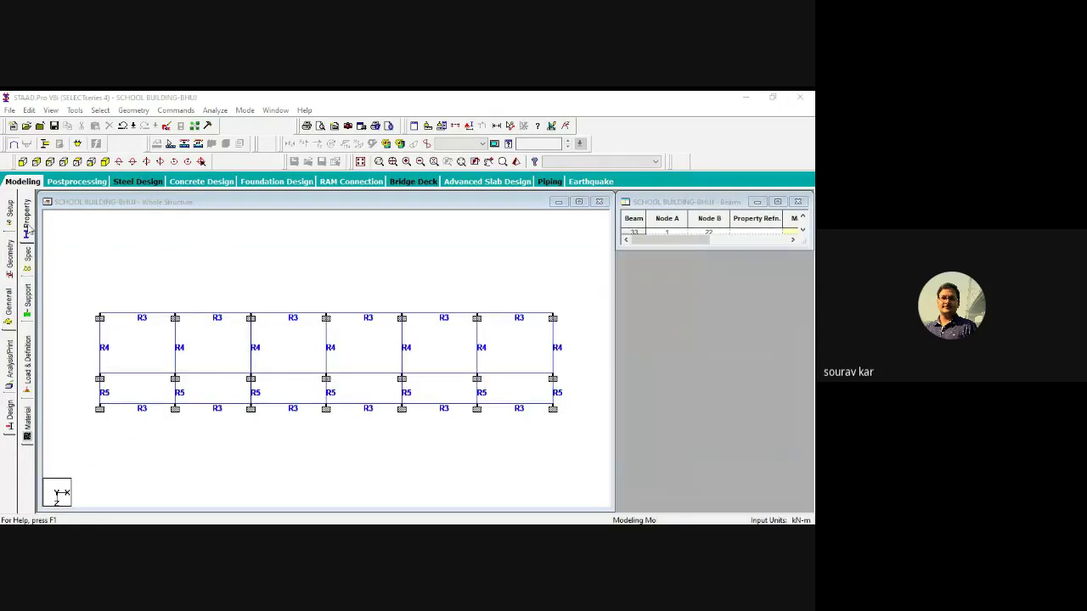
{"action": "left_click", "coordinate": [516, 162]}
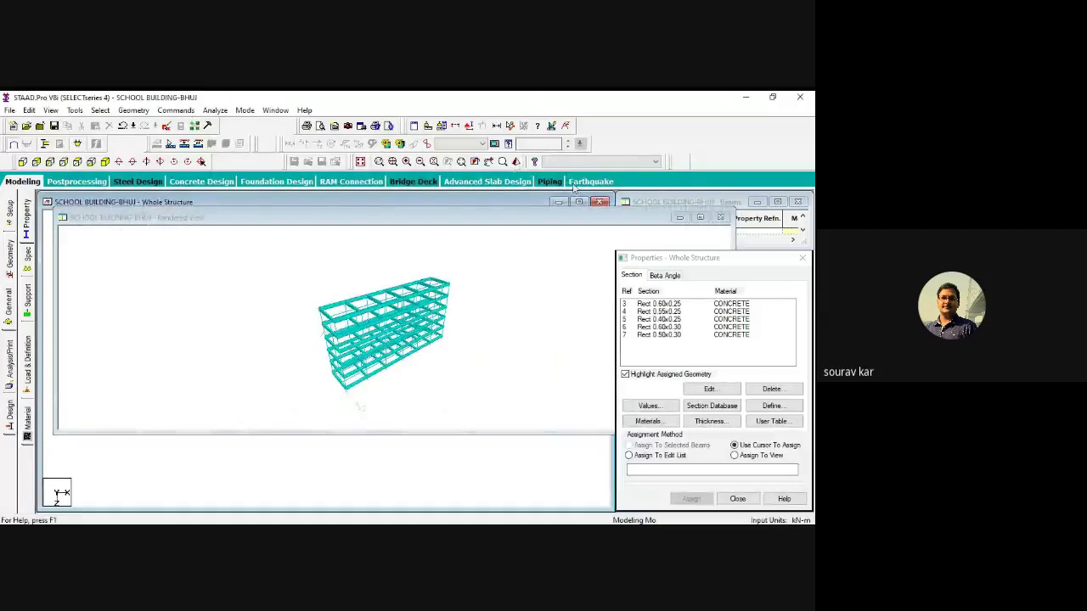
{"action": "left_click", "coordinate": [721, 217]}
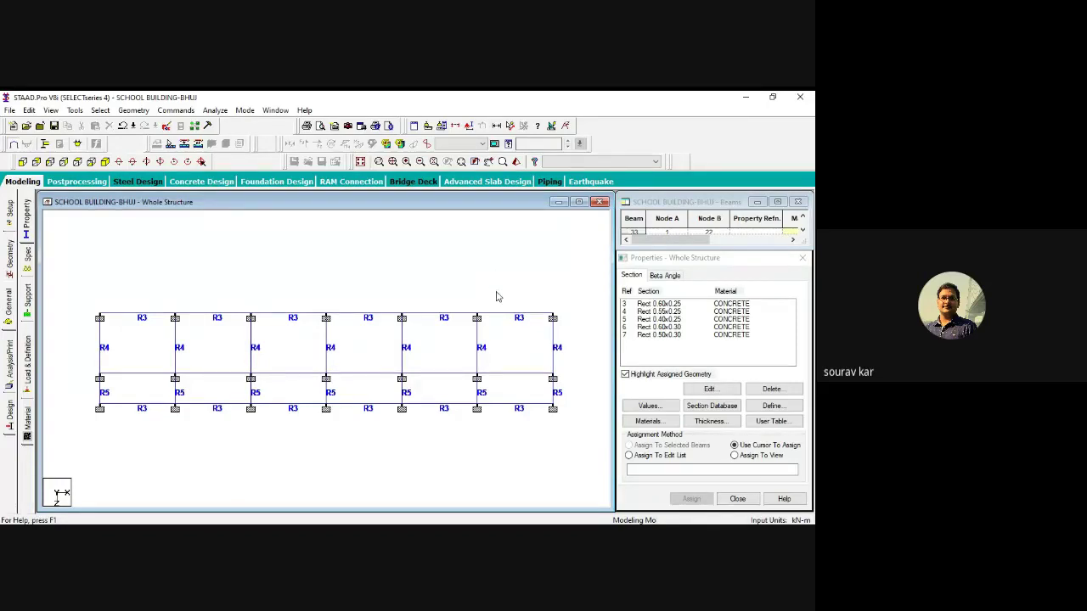
Highlight the beams assigned the Rect 0.40x0.25 section, clear the selection, and save the modified structure.
{"action": "left_click", "coordinate": [687, 319]}
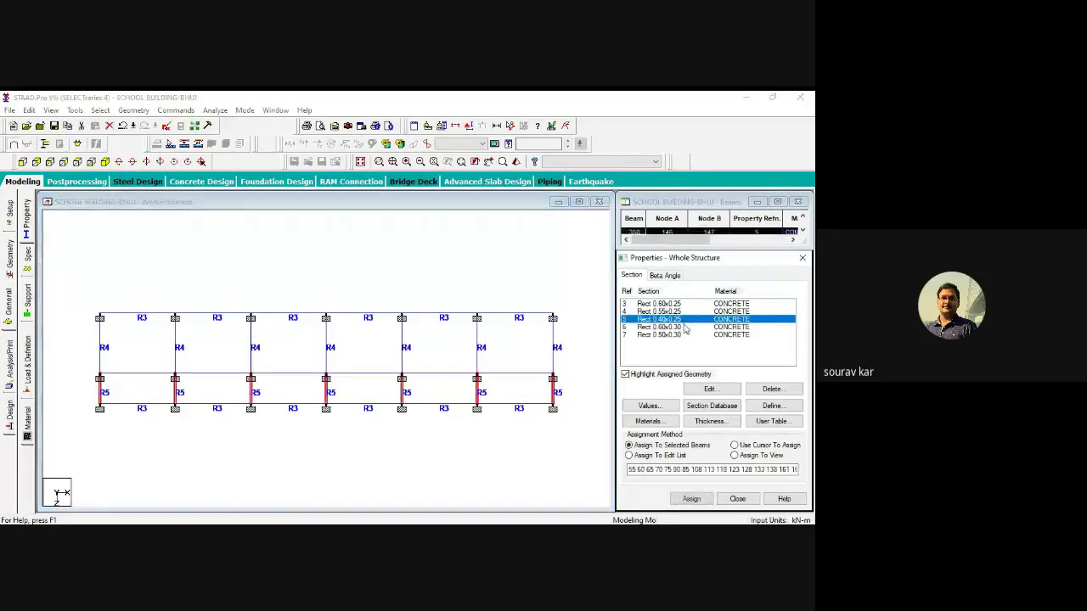
{"action": "left_click", "coordinate": [580, 280]}
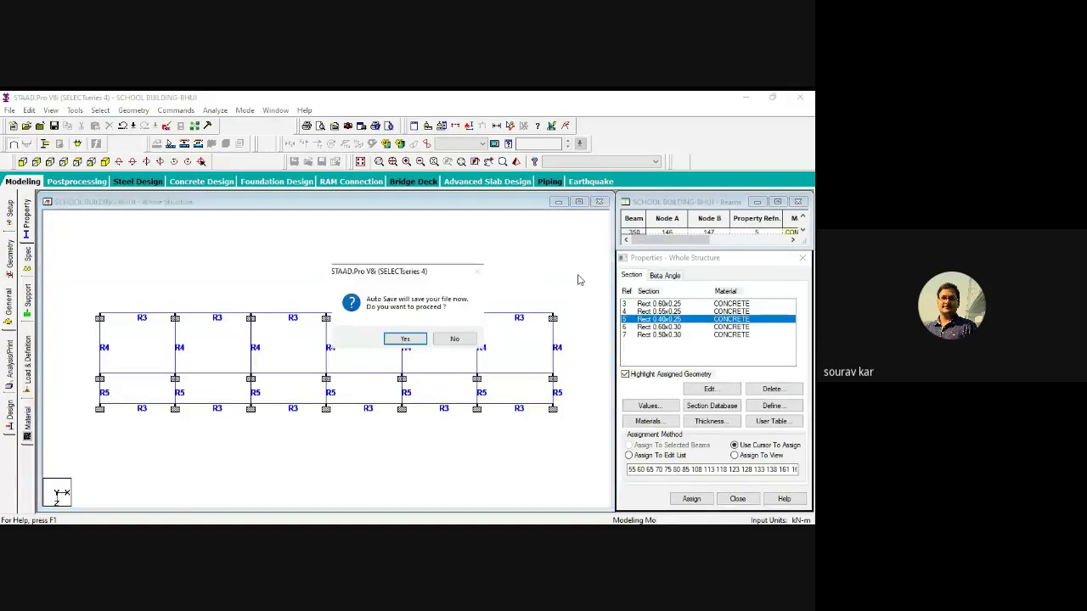
{"action": "left_click", "coordinate": [405, 339]}
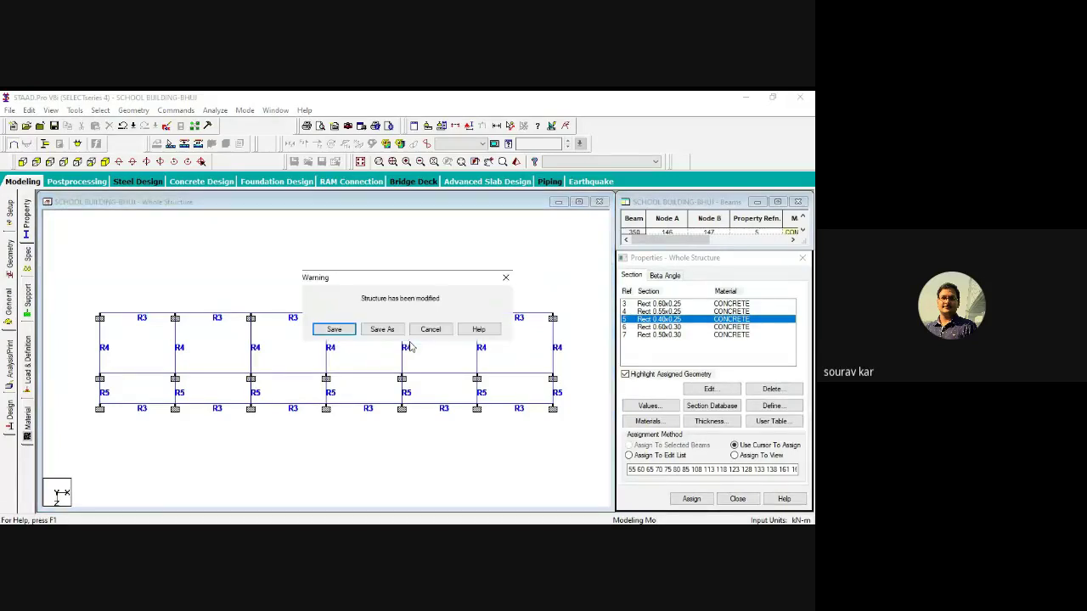
{"action": "key", "text": "Return"}
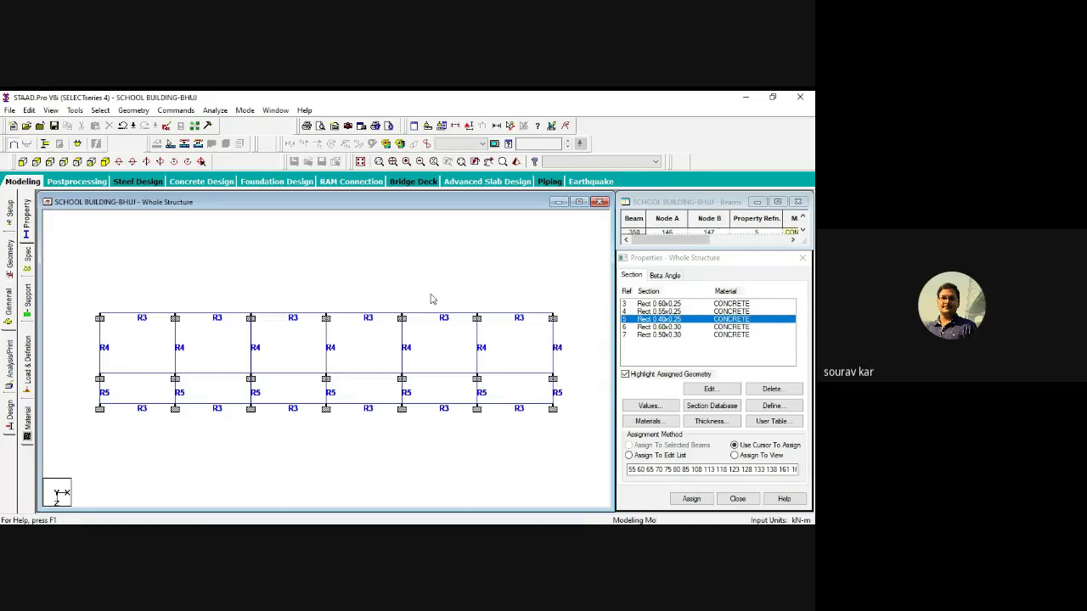
Choose the Rect 0.60x0.30 section for assignment and show the whole frame in isometric view.
{"action": "left_click", "coordinate": [681, 332]}
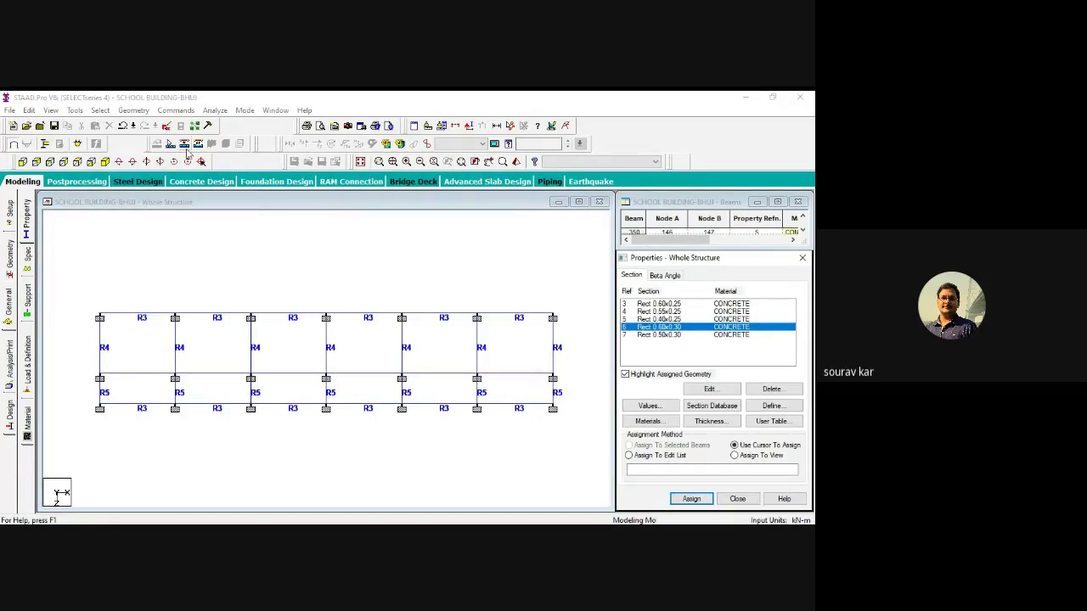
{"action": "left_click", "coordinate": [104, 162]}
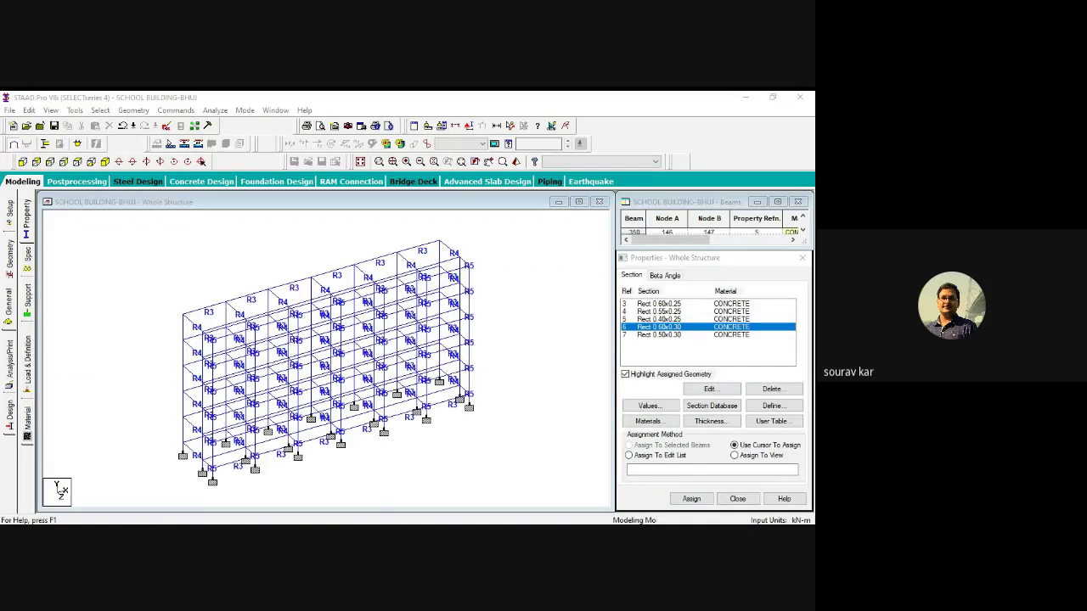
{"action": "left_click", "coordinate": [495, 509]}
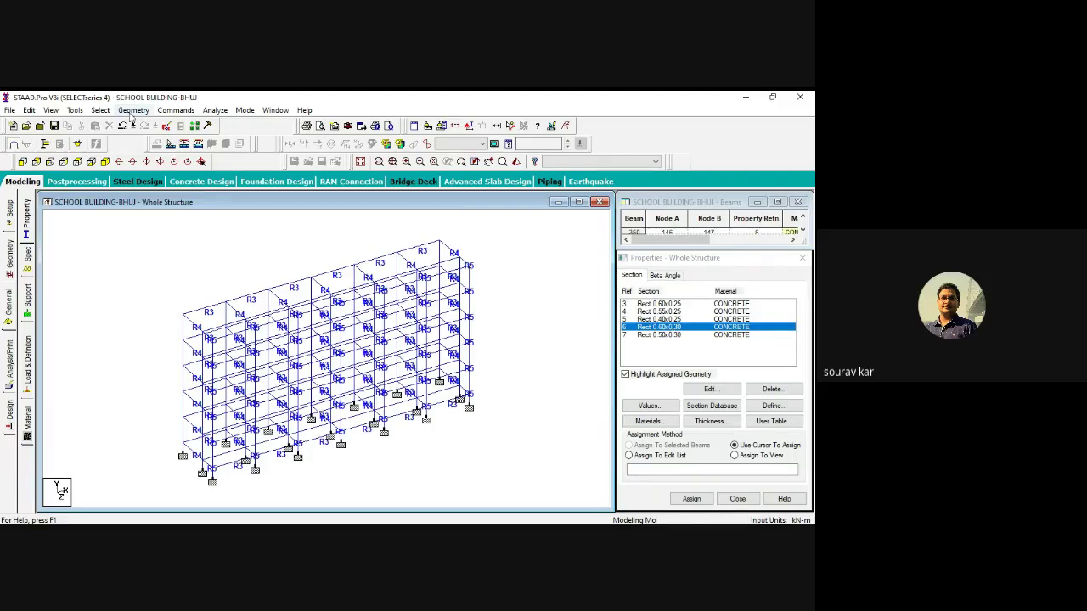
{"action": "left_click", "coordinate": [100, 111]}
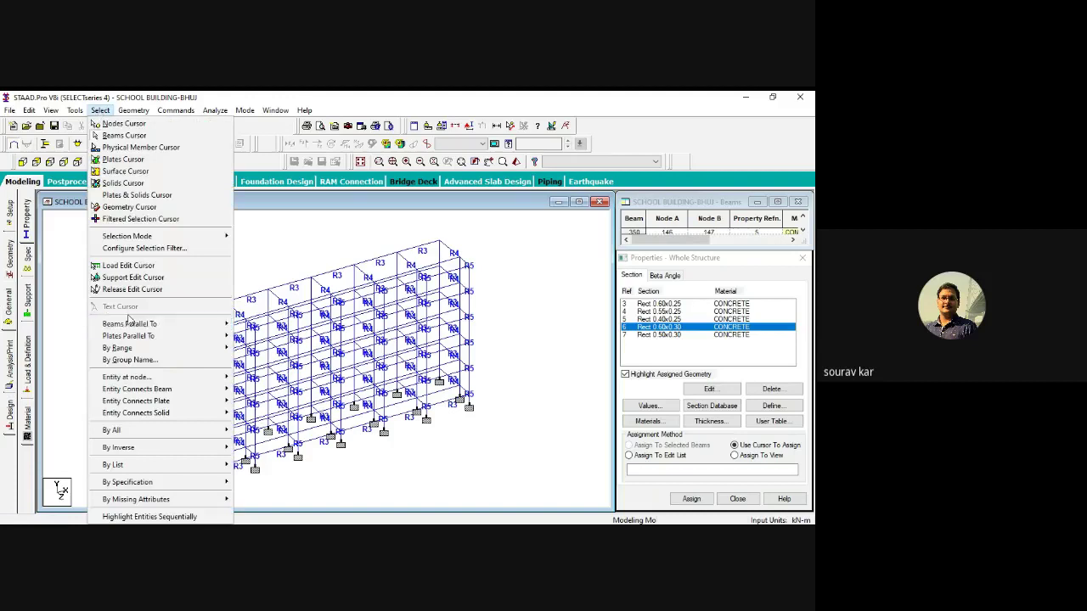
{"action": "mouse_move", "coordinate": [228, 324]}
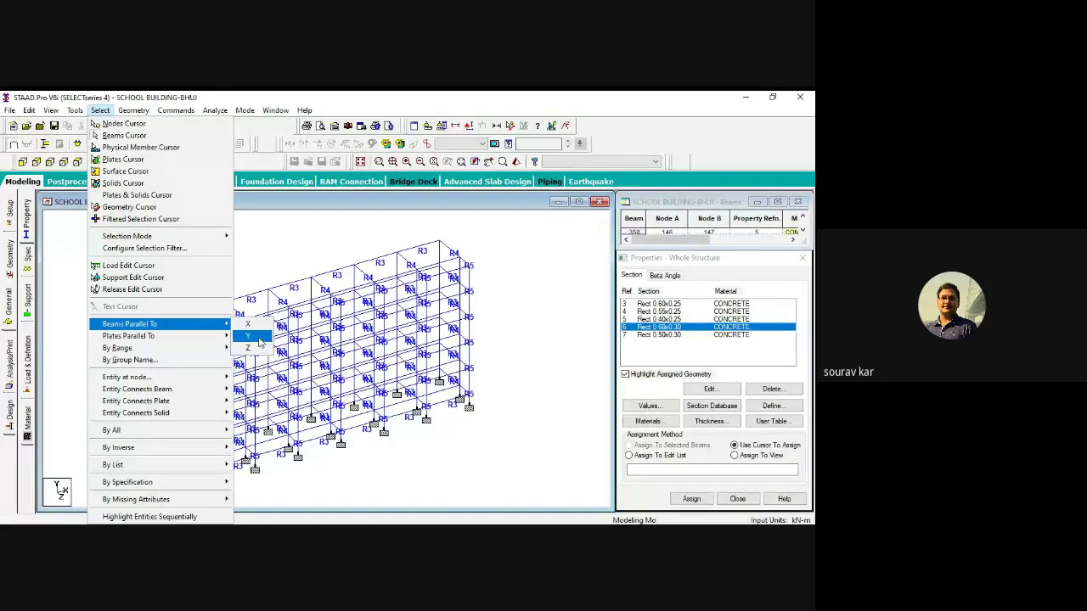
{"action": "left_click", "coordinate": [258, 275]}
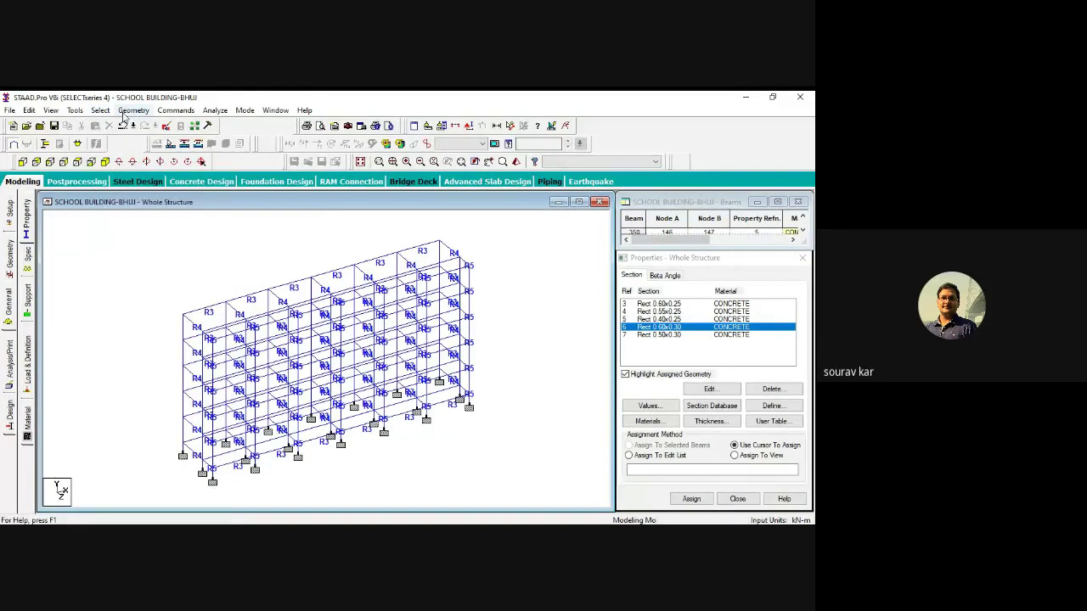
{"action": "left_click", "coordinate": [101, 112]}
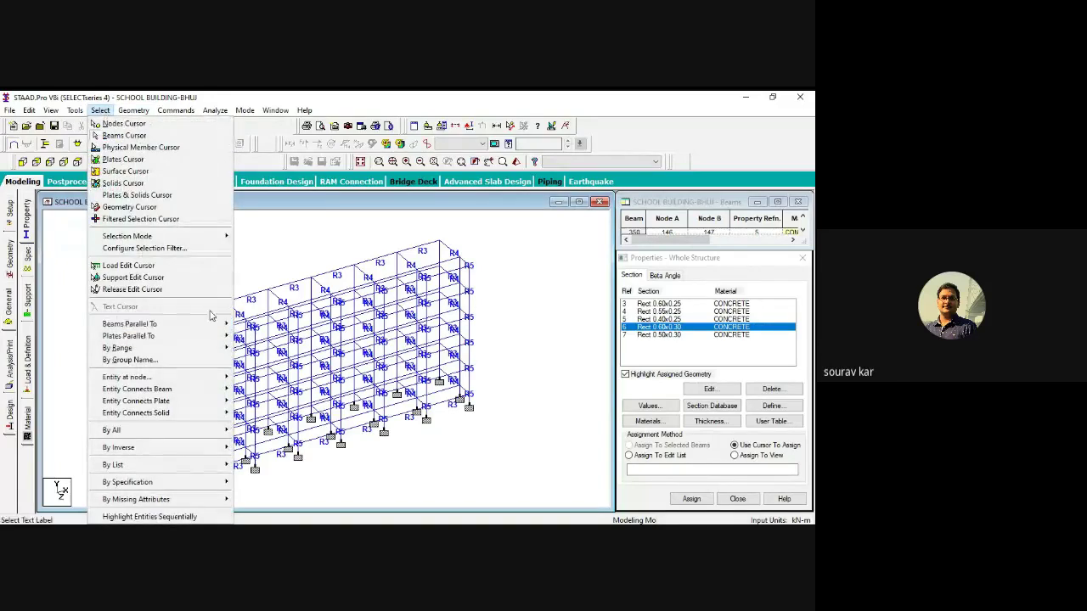
{"action": "mouse_move", "coordinate": [219, 327]}
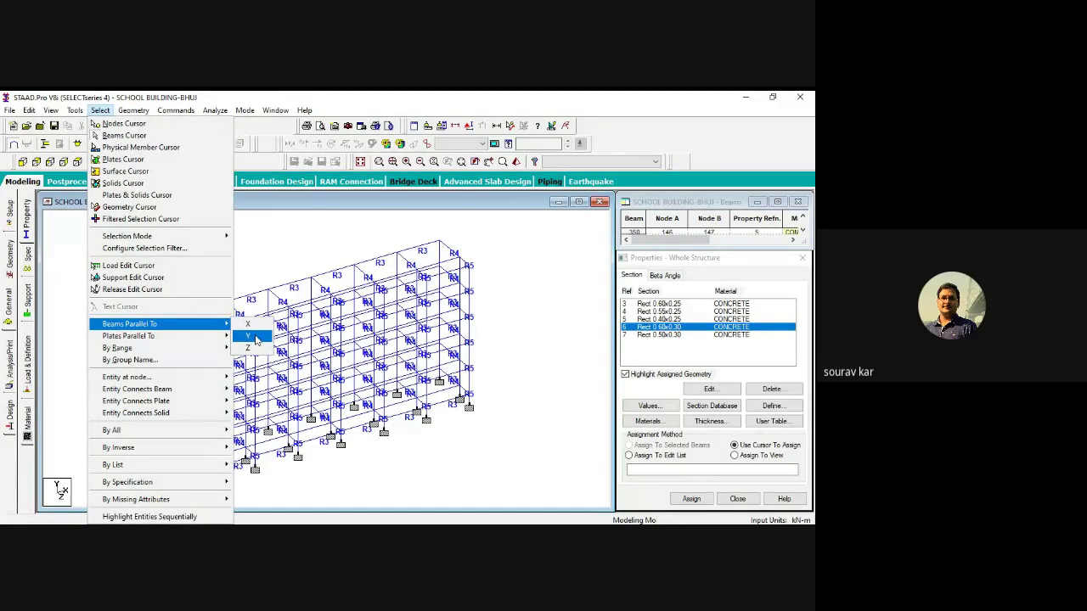
{"action": "left_click", "coordinate": [534, 319]}
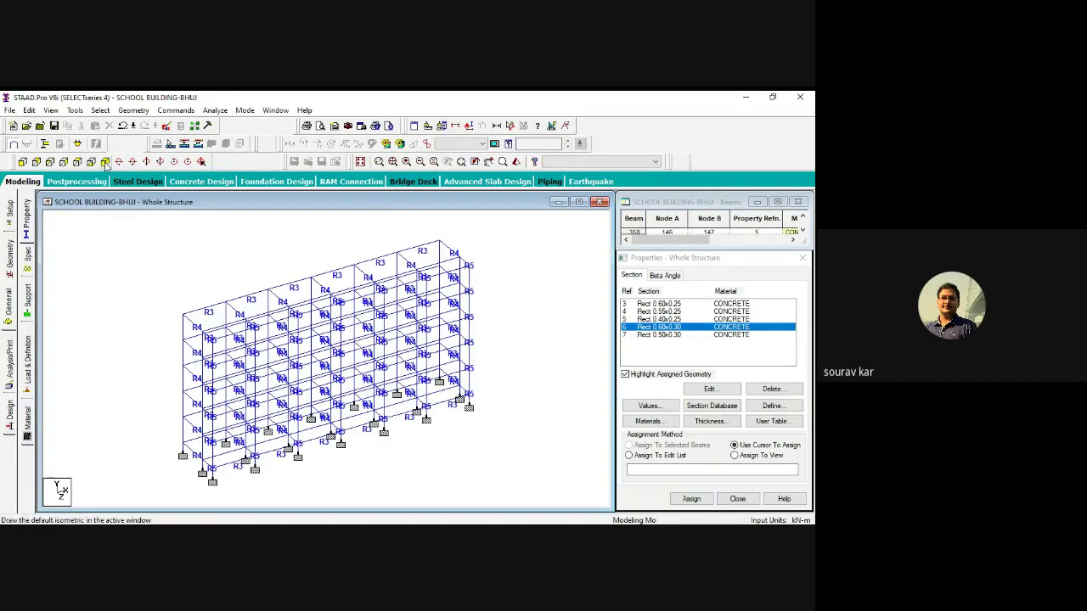
Select the columns along the outer long edge of the wider strip in plan view and check them in isometric view.
{"action": "left_click", "coordinate": [76, 161]}
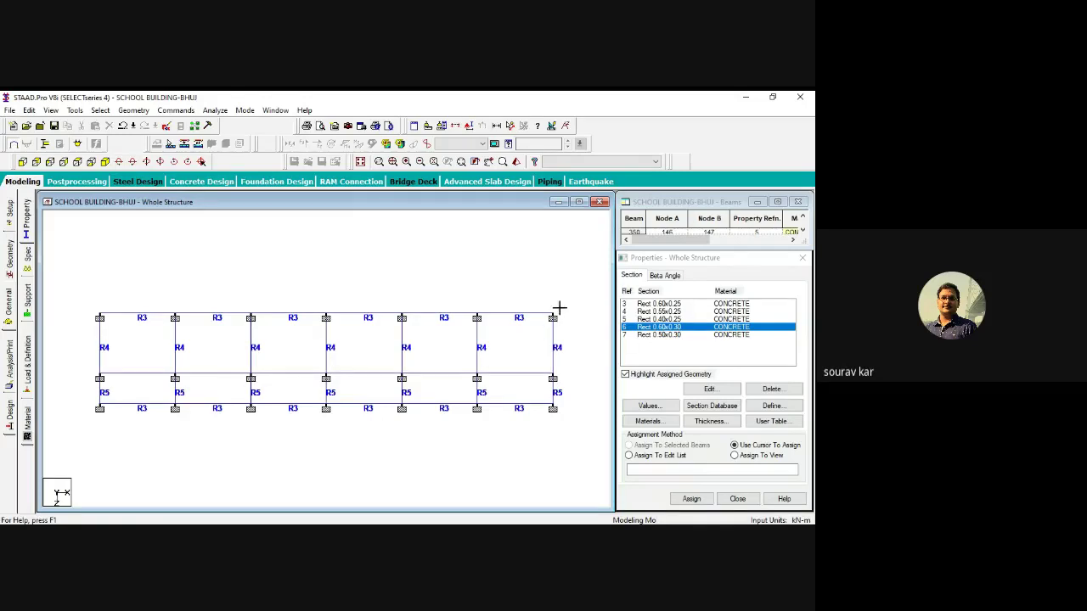
{"action": "left_click", "coordinate": [510, 318]}
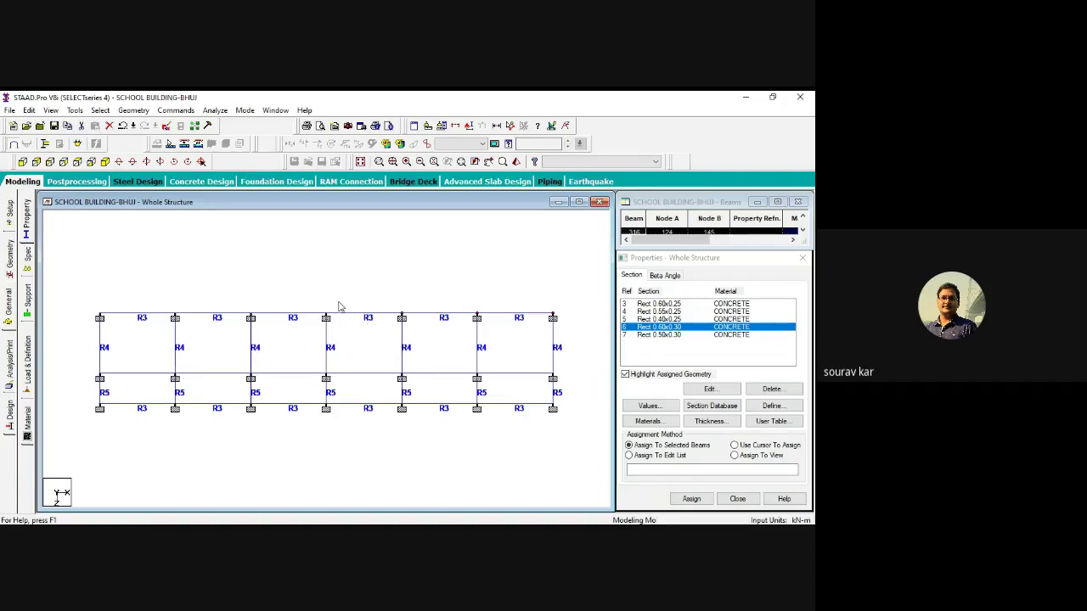
{"action": "left_click_drag", "start_coordinate": [338, 302], "coordinate": [308, 328]}
{"action": "left_click_drag", "start_coordinate": [185, 301], "coordinate": [173, 320]}
{"action": "left_click_drag", "start_coordinate": [116, 300], "coordinate": [96, 319]}
{"action": "left_click", "coordinate": [106, 162]}
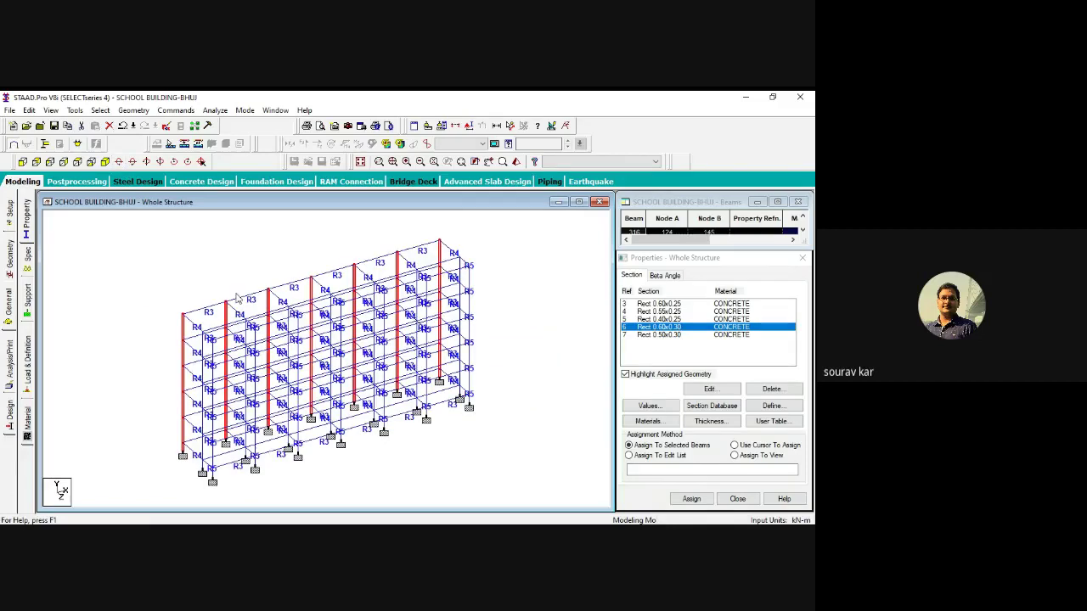
{"action": "scroll", "coordinate": [238, 312], "scroll_direction": "up", "scroll_amount": 1}
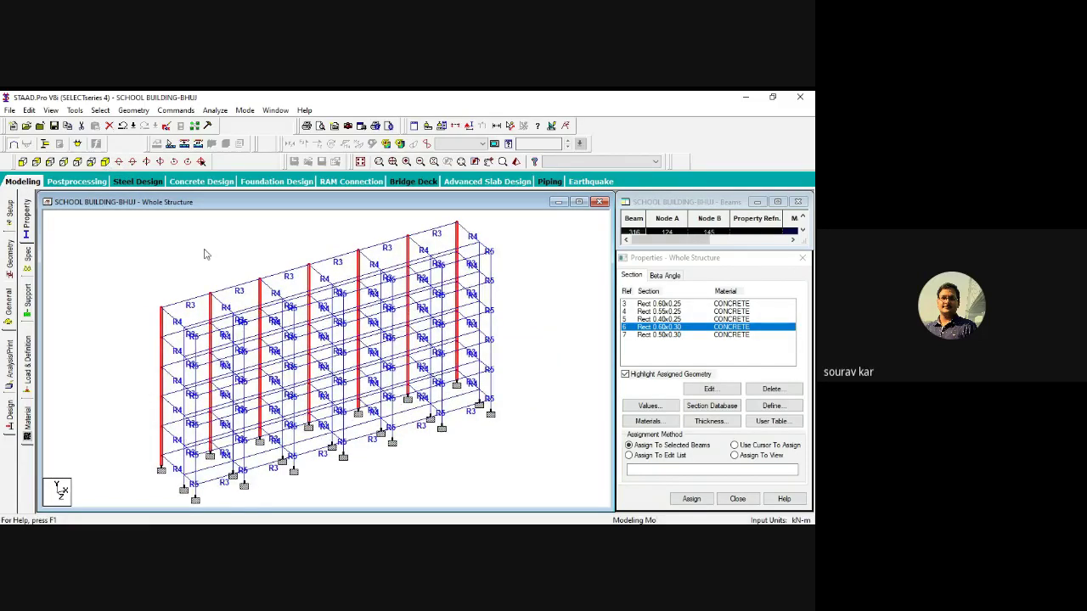
Assign the Rect 0.60x0.30 section to all columns along both outer long edges, clear the selection, and check the plan and isometric views.
{"action": "left_click", "coordinate": [90, 161]}
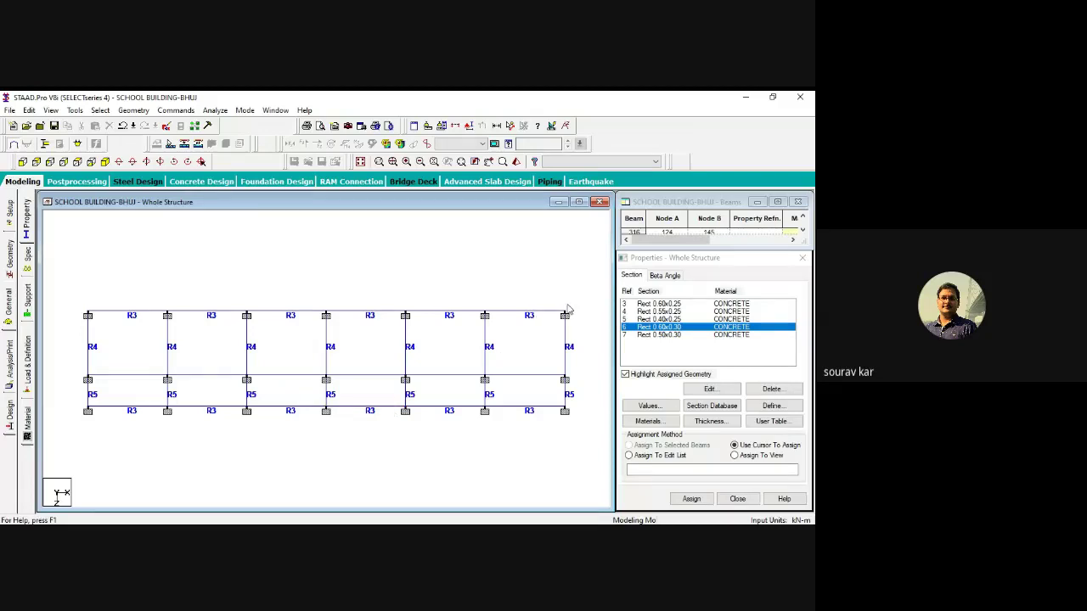
{"action": "left_click_drag", "start_coordinate": [575, 303], "coordinate": [552, 328]}
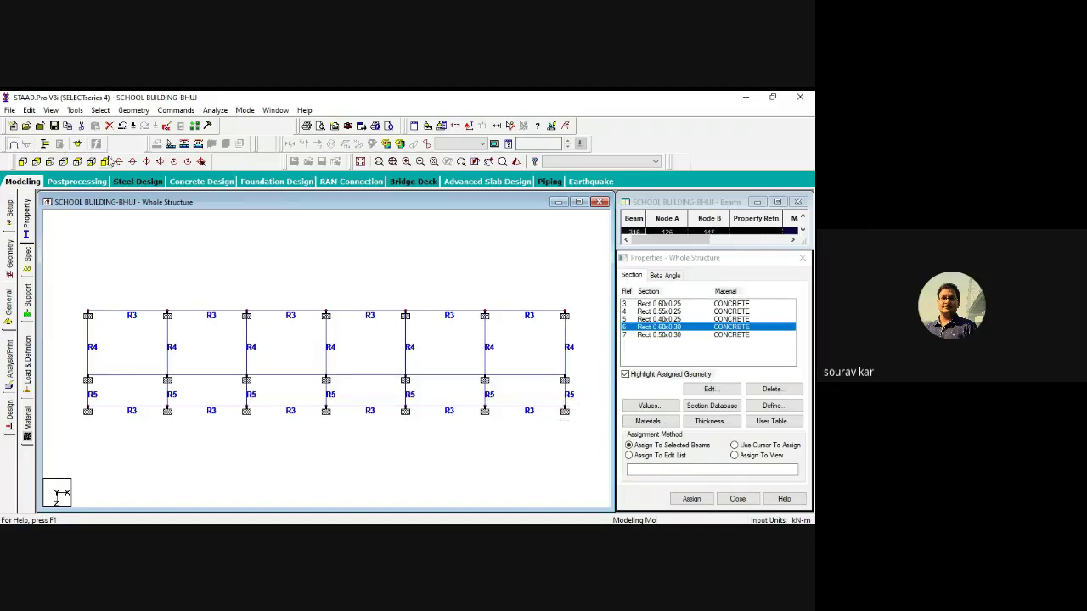
{"action": "left_click", "coordinate": [105, 162]}
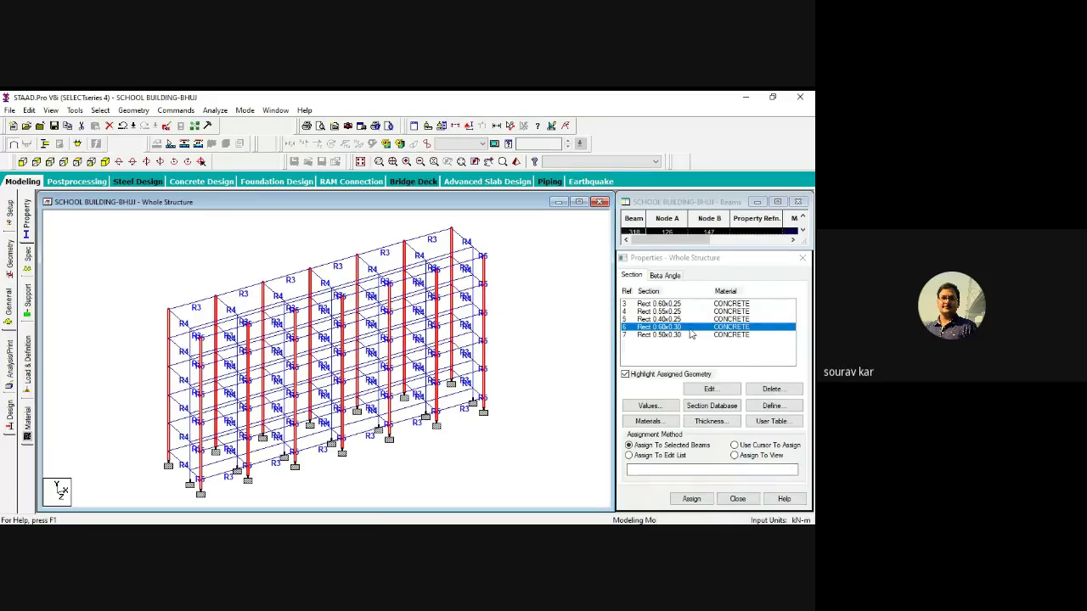
{"action": "left_click", "coordinate": [691, 497]}
{"action": "left_click", "coordinate": [692, 498]}
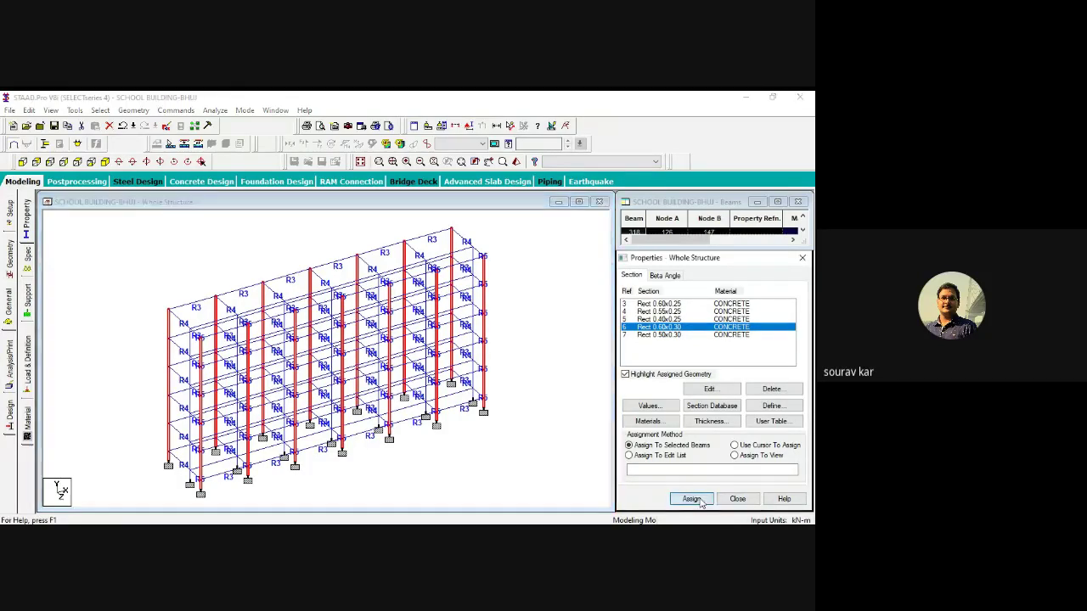
{"action": "left_click", "coordinate": [732, 413]}
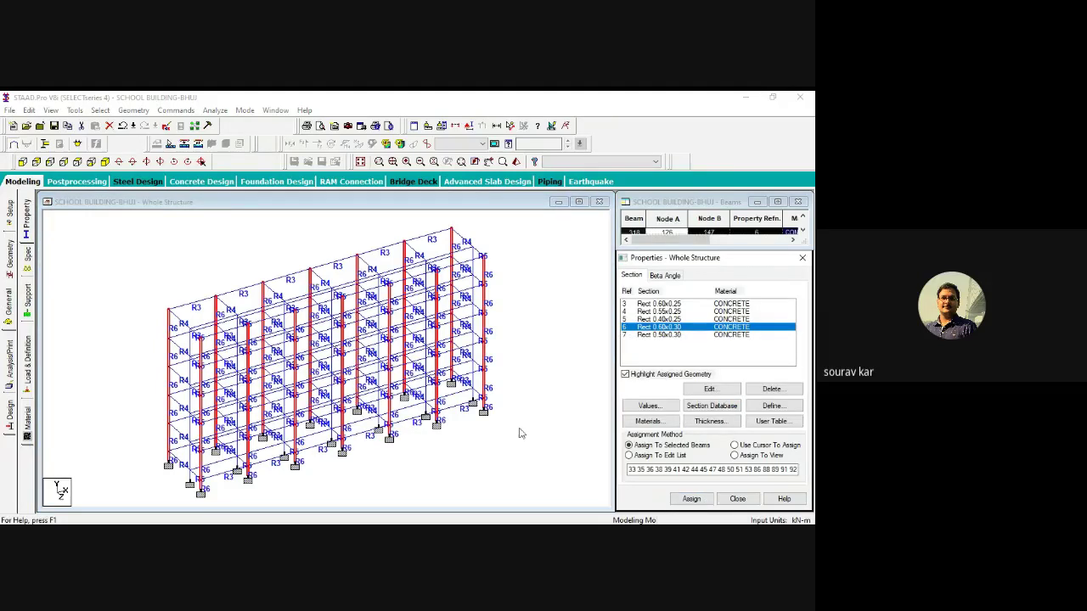
{"action": "left_click", "coordinate": [521, 401]}
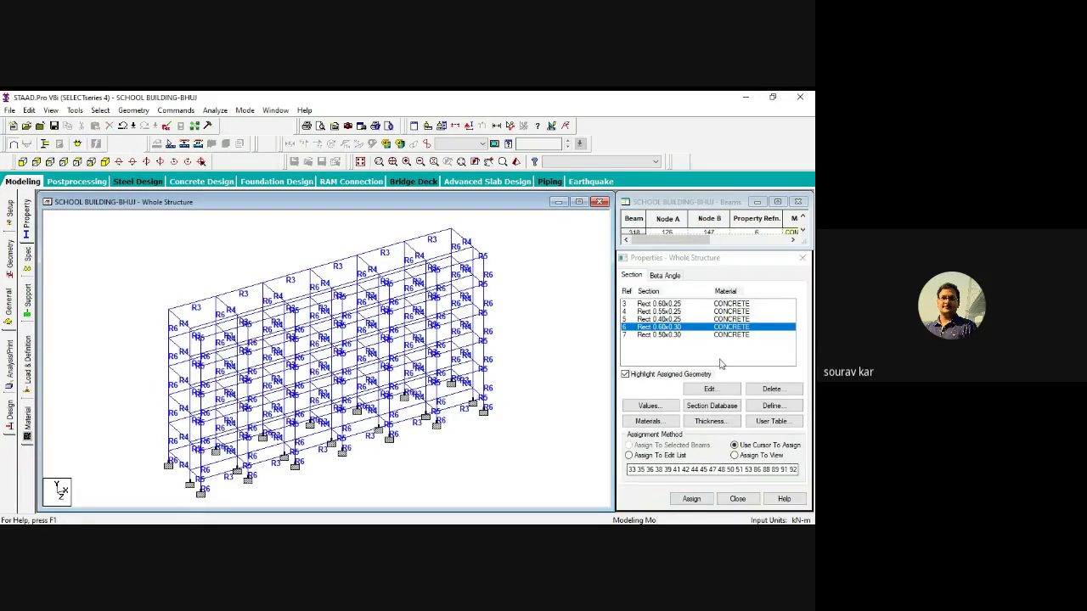
{"action": "left_click", "coordinate": [77, 161]}
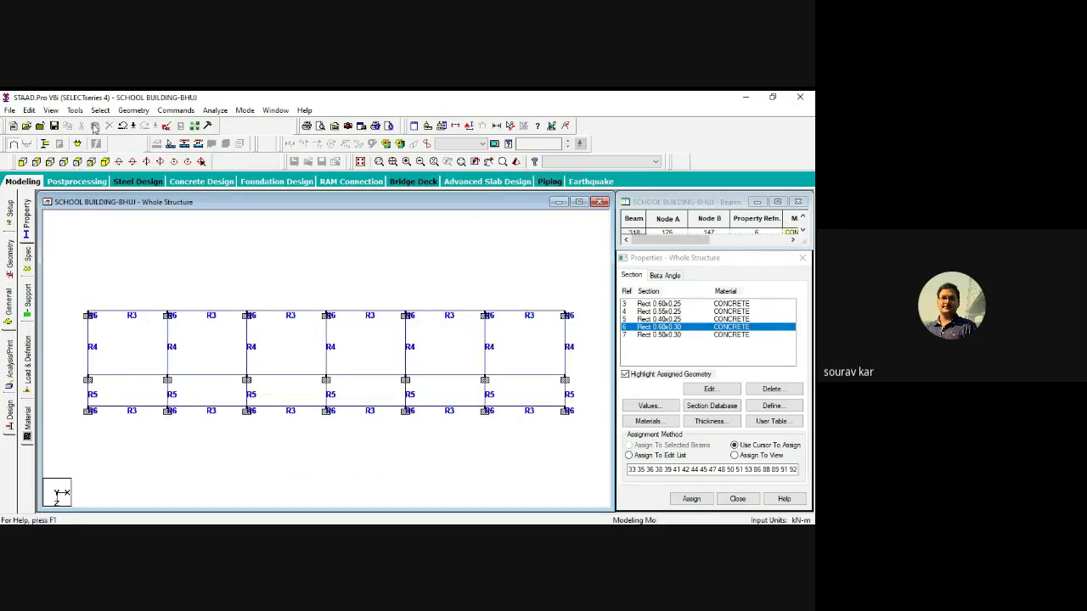
{"action": "left_click", "coordinate": [105, 162]}
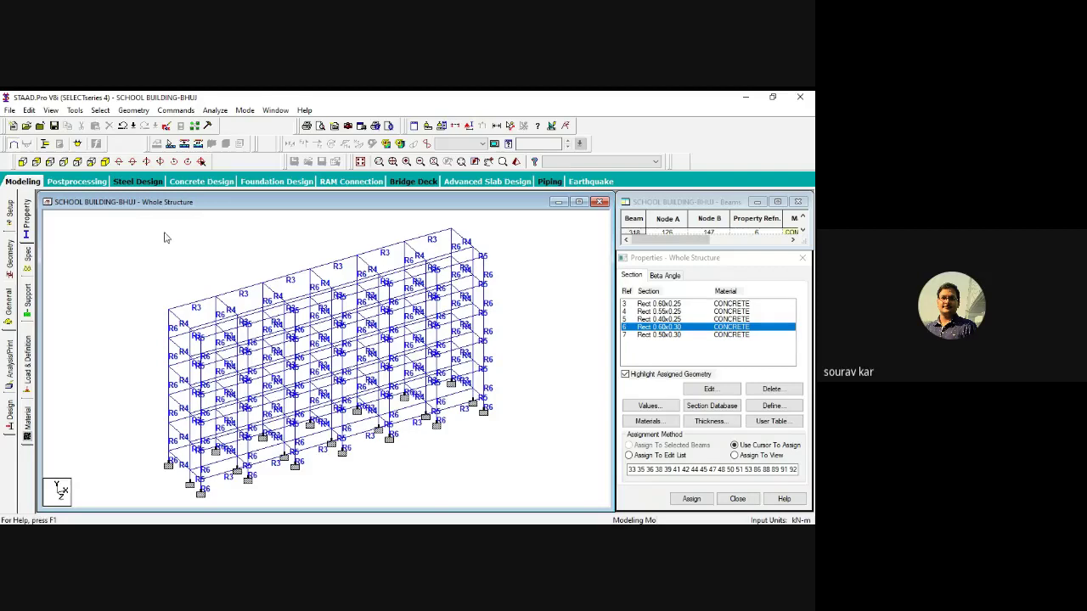
Select the members with a missing property and examine where they lie by rotating the frame.
{"action": "left_click", "coordinate": [100, 110]}
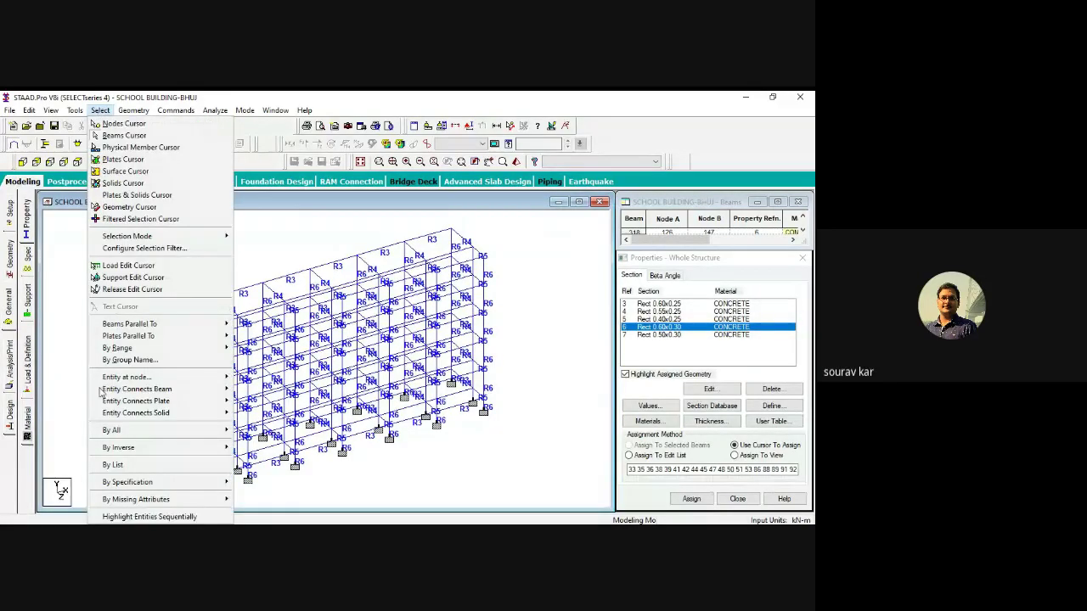
{"action": "mouse_move", "coordinate": [141, 500]}
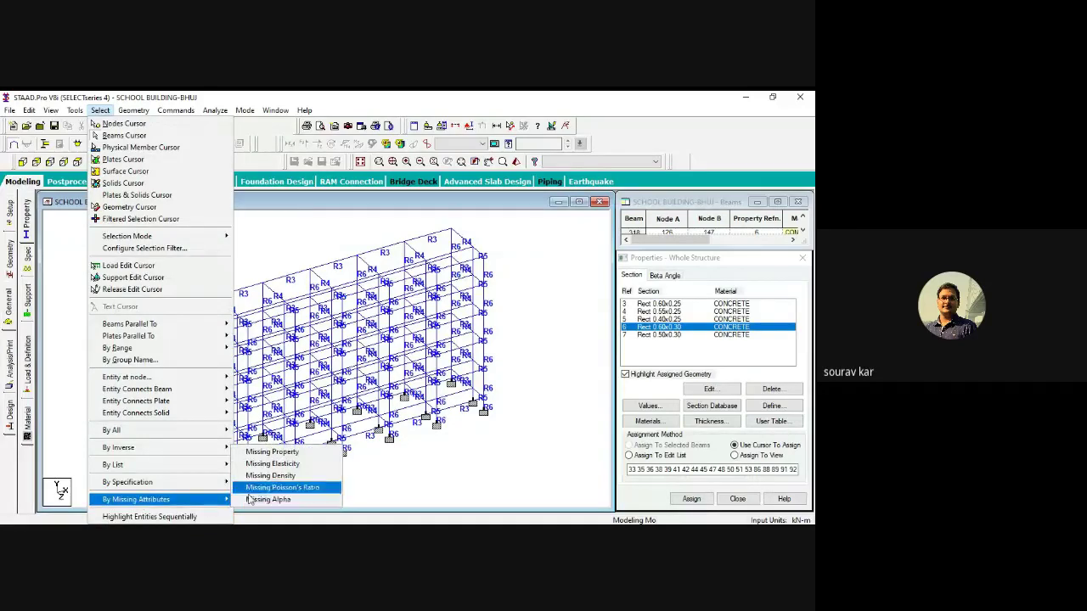
{"action": "left_click", "coordinate": [268, 453]}
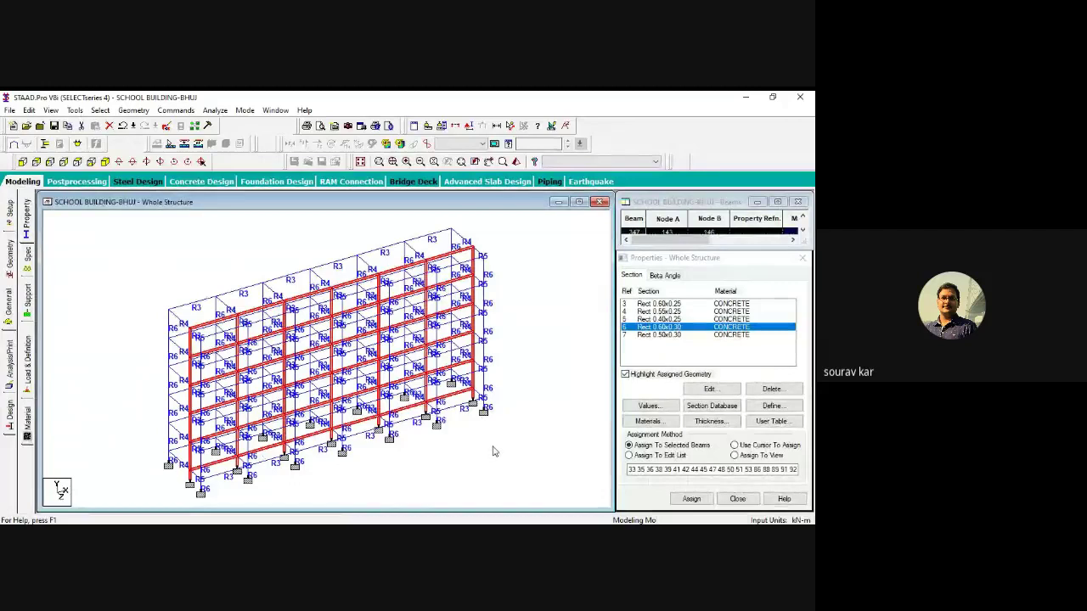
{"action": "key", "text": "Right"}
{"action": "key", "text": "Right"}
{"action": "key", "text": "Right"}
{"action": "key", "text": "Right"}
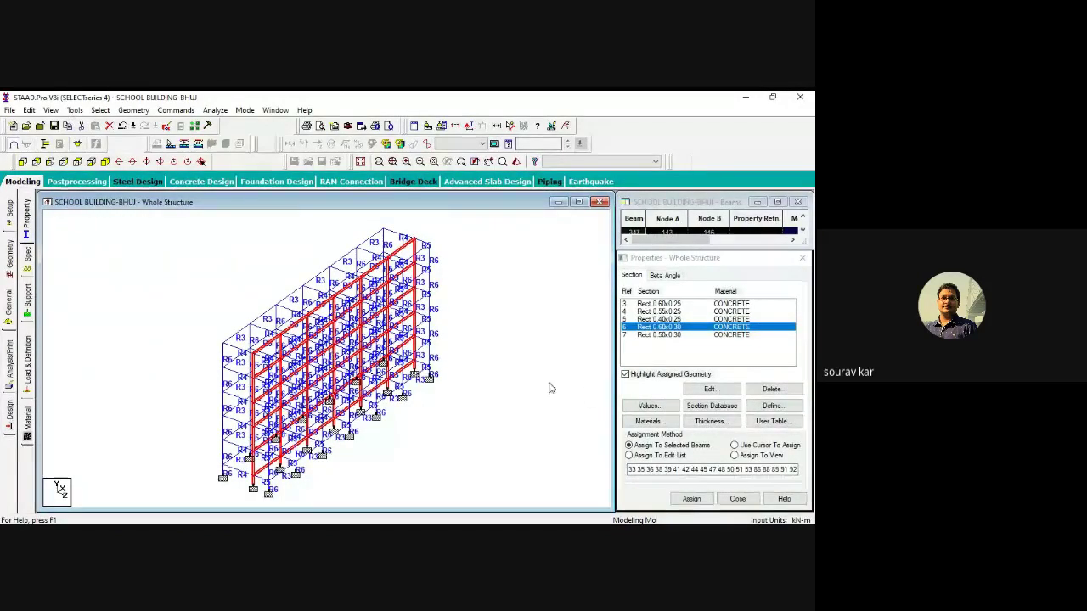
{"action": "key", "text": "Left"}
{"action": "key", "text": "Left"}
{"action": "key", "text": "Left"}
{"action": "key", "text": "Left"}
{"action": "key", "text": "Left"}
{"action": "key", "text": "Left"}
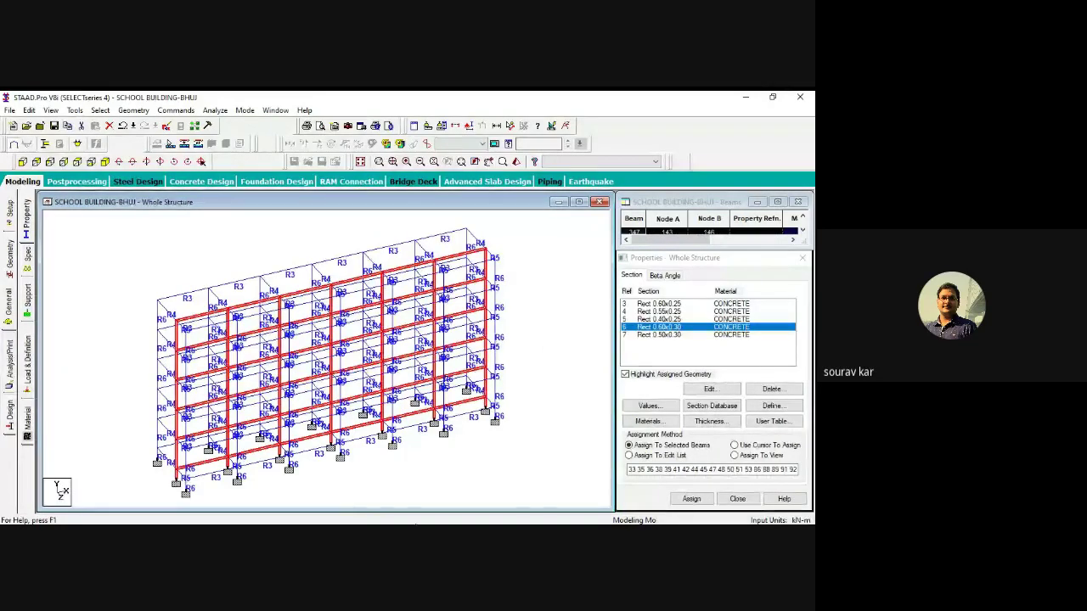
{"action": "left_click", "coordinate": [417, 524]}
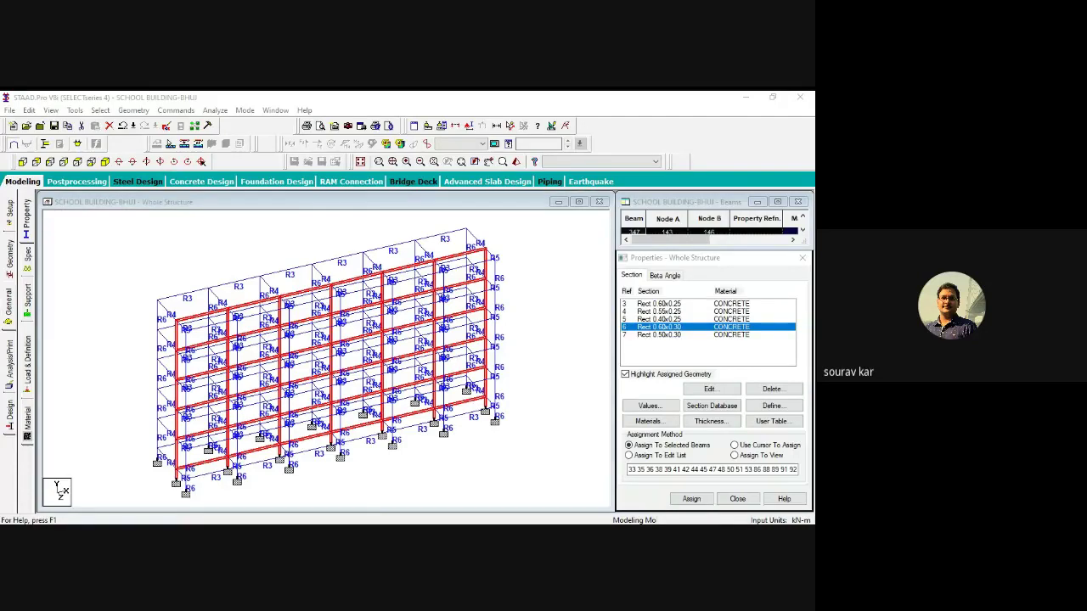
{"action": "left_click", "coordinate": [562, 335]}
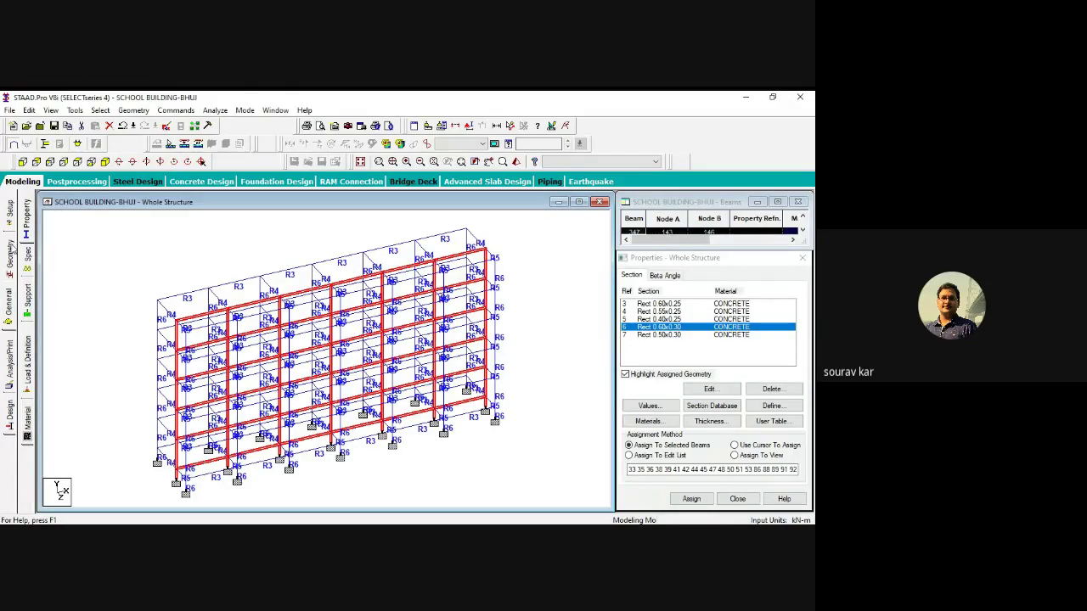
Clear the member selection and save the modified structure.
{"action": "left_click", "coordinate": [151, 246]}
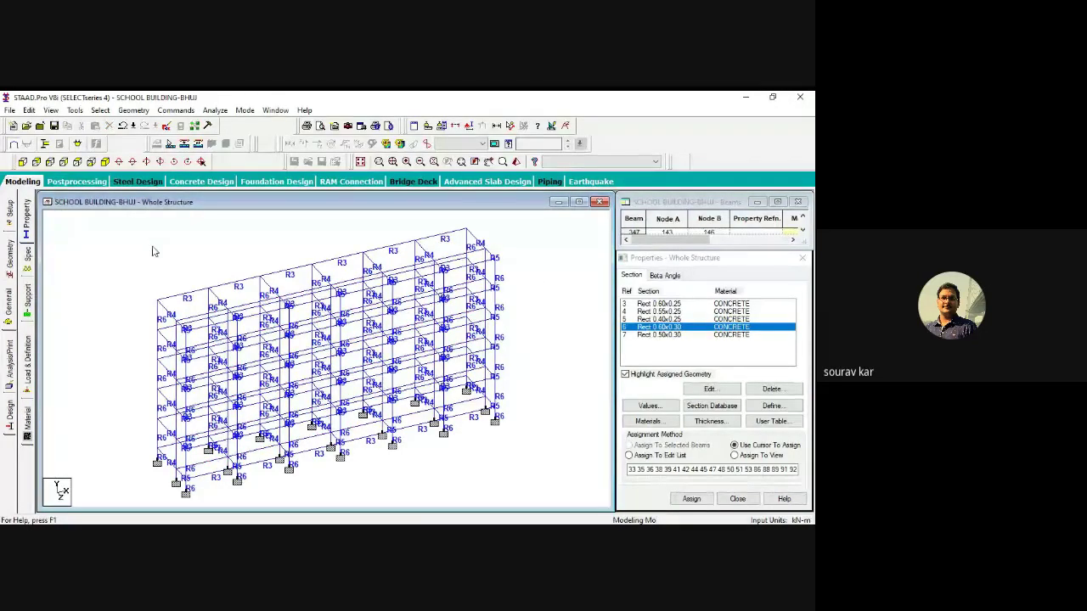
{"action": "key", "text": "ctrl+s"}
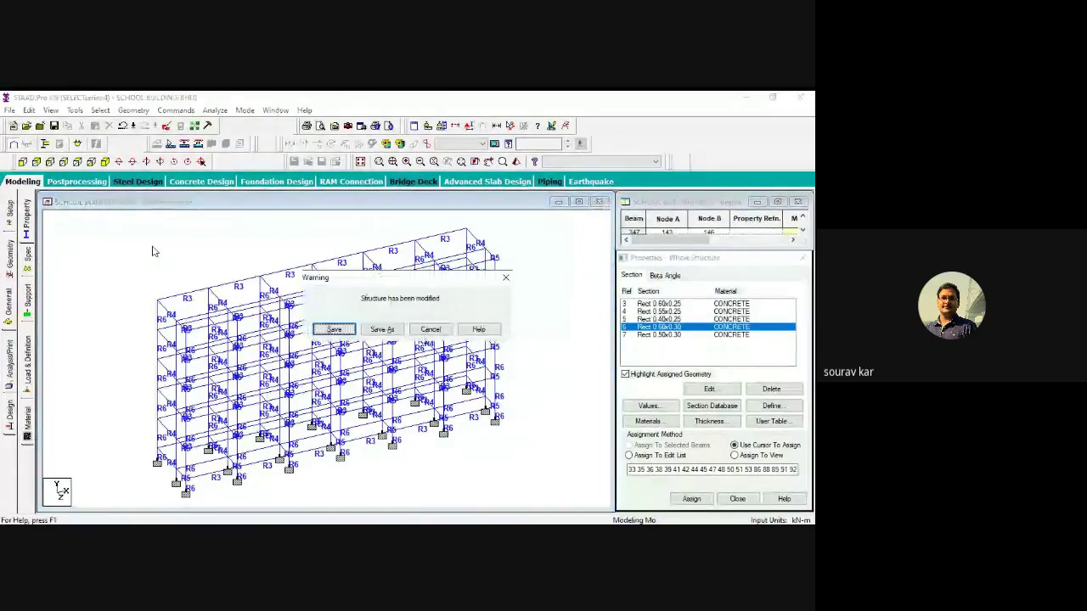
{"action": "left_click", "coordinate": [337, 330]}
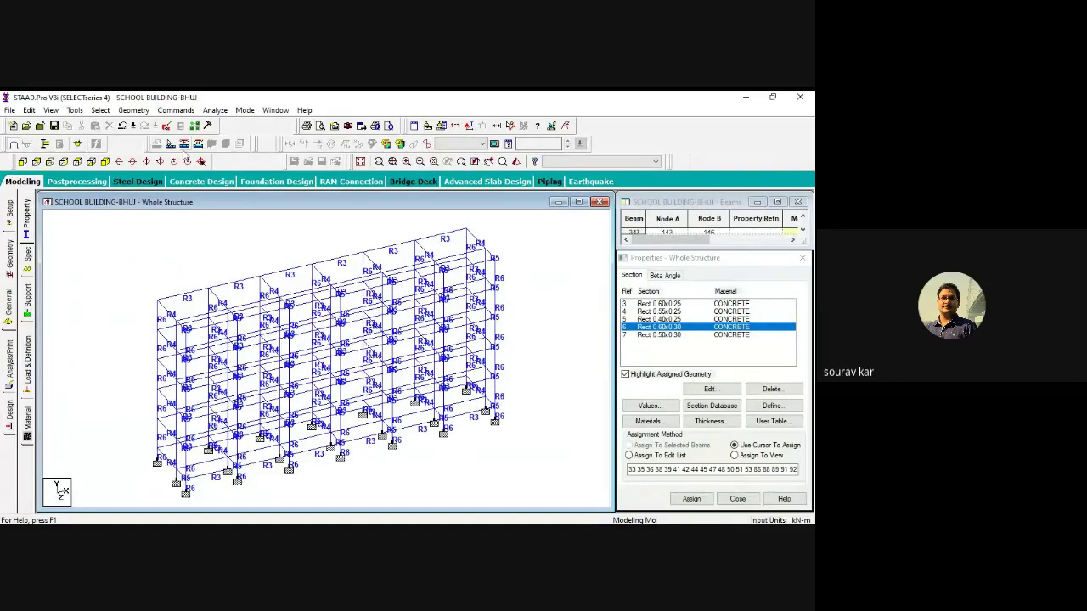
Highlight the members with a missing property again, check them on the whole frame, and clear the selection.
{"action": "left_click", "coordinate": [100, 111]}
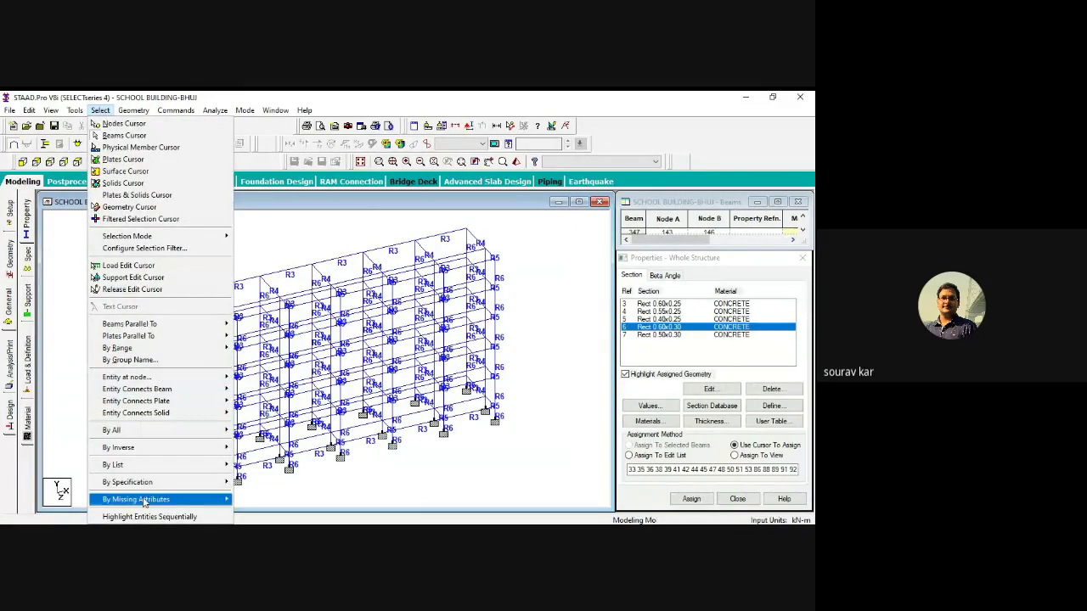
{"action": "mouse_move", "coordinate": [146, 498]}
{"action": "left_click", "coordinate": [288, 455]}
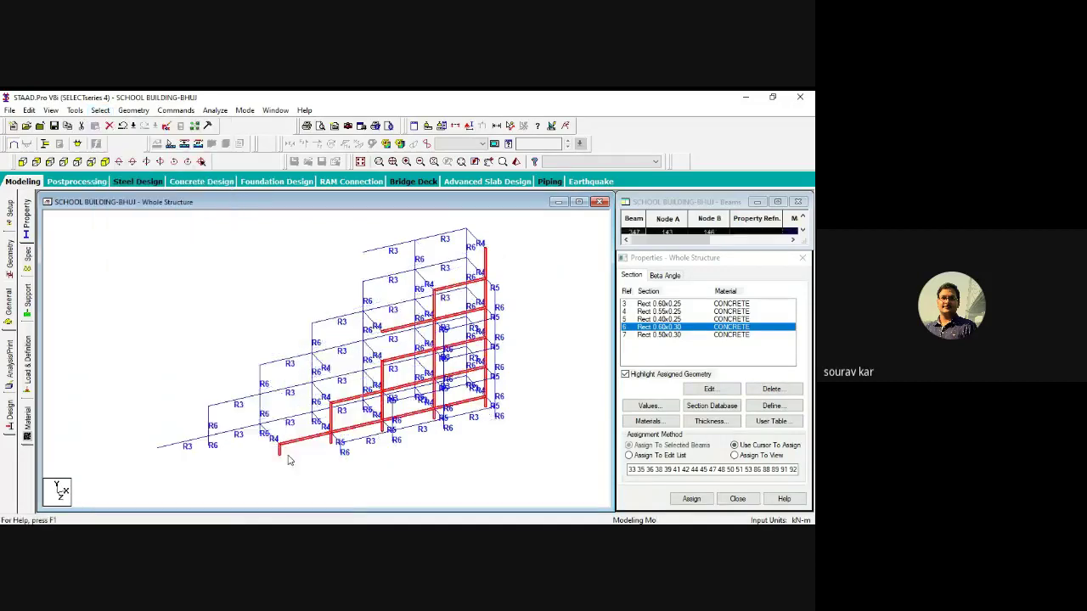
{"action": "scroll", "coordinate": [558, 348], "scroll_direction": "up", "scroll_amount": 1}
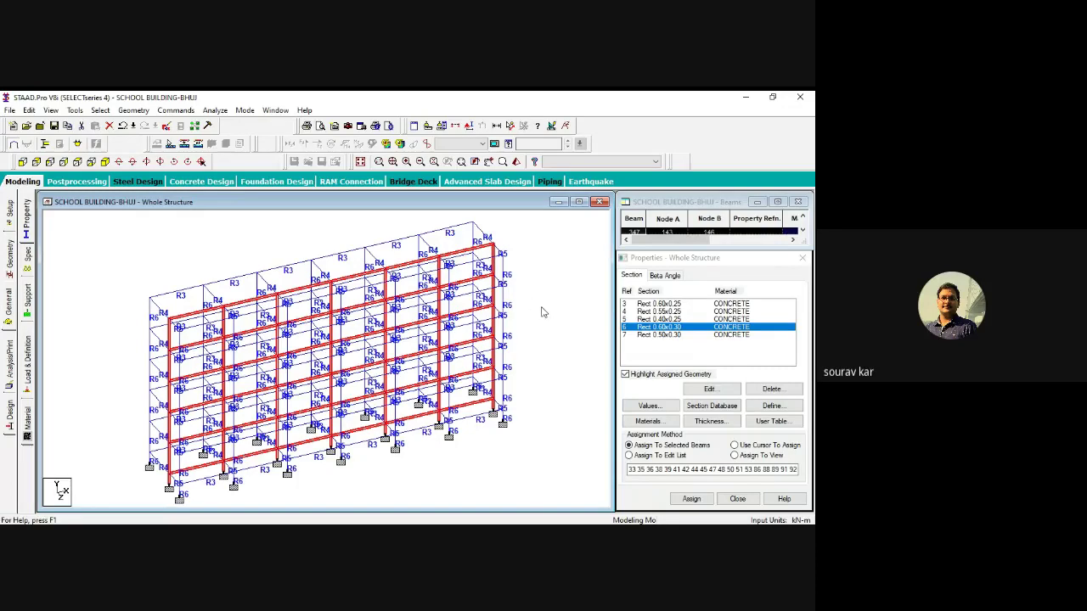
{"action": "left_click", "coordinate": [545, 312]}
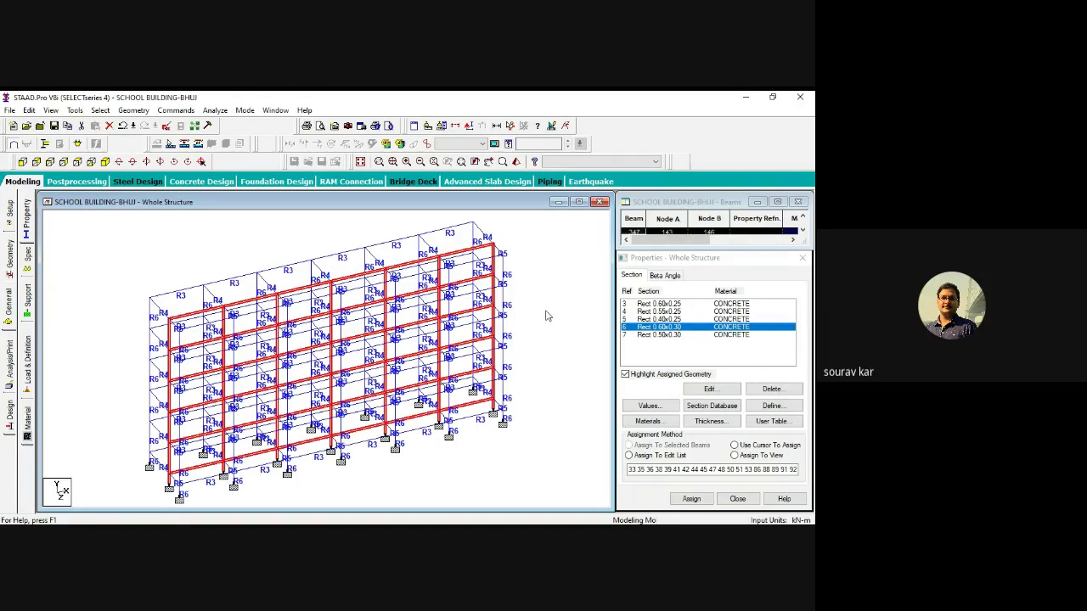
In plan view, assign the Rect 0.60x0.25 section to all longitudinal beams along the middle column line, and clear the selection.
{"action": "left_click", "coordinate": [650, 336]}
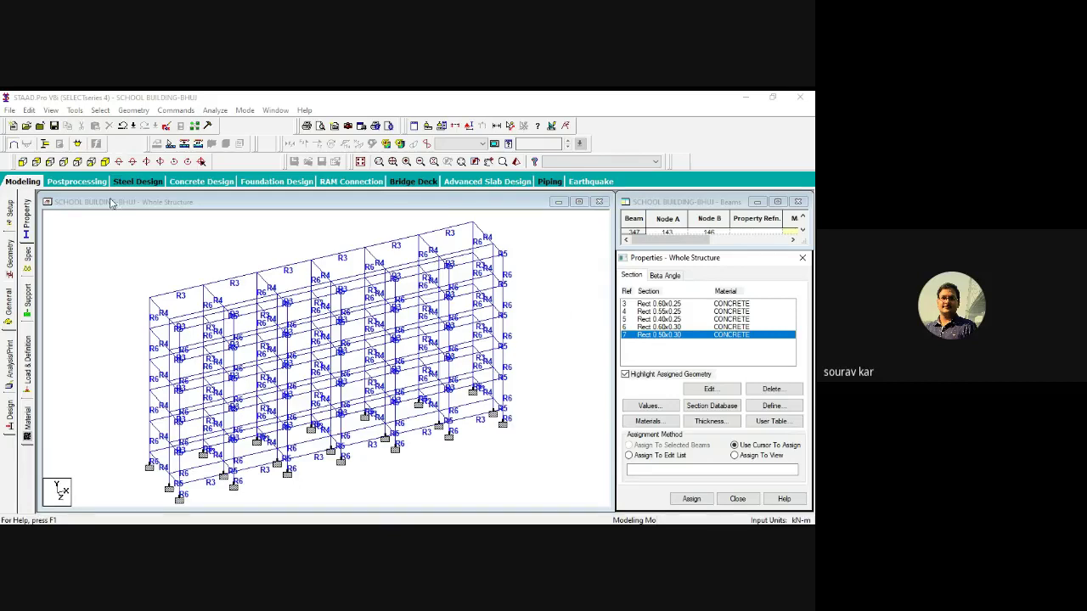
{"action": "left_click", "coordinate": [77, 161]}
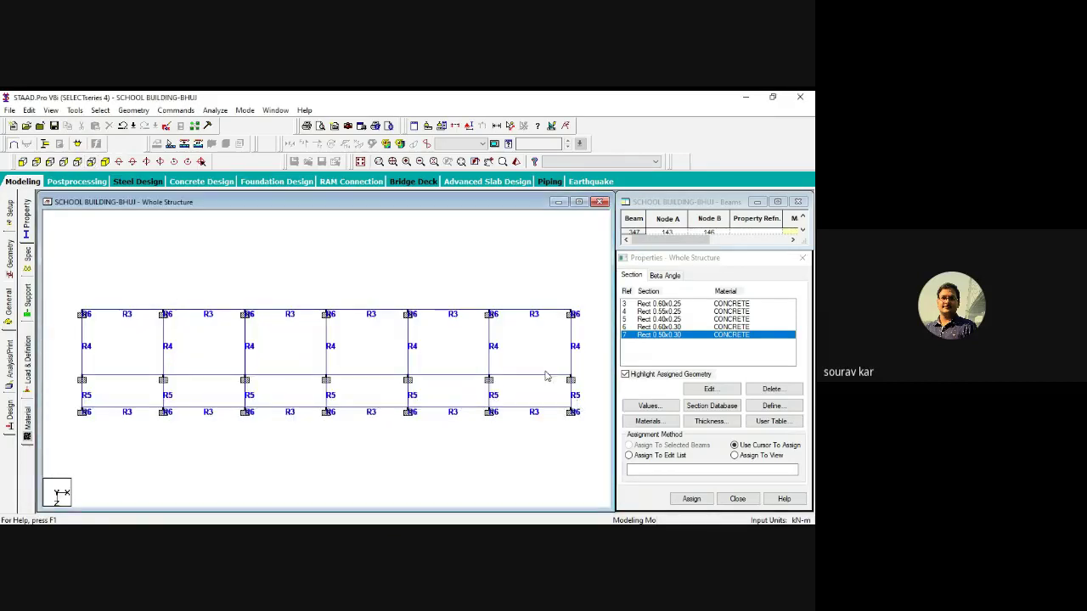
{"action": "left_click", "coordinate": [667, 304]}
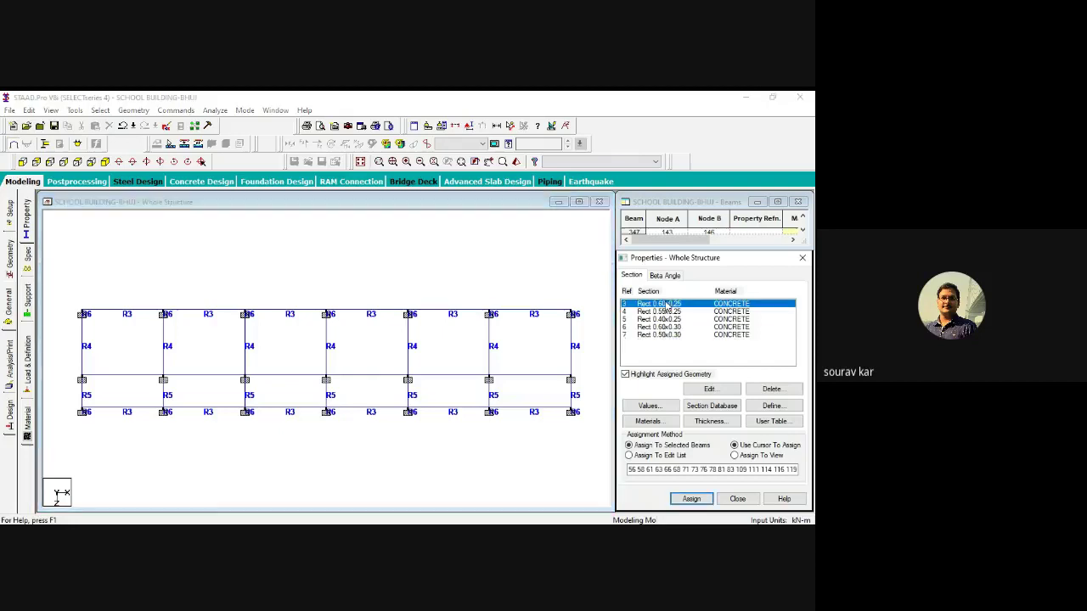
{"action": "left_click", "coordinate": [535, 374]}
{"action": "left_click_drag", "start_coordinate": [444, 394], "coordinate": [443, 397], "text": "ctrl"}
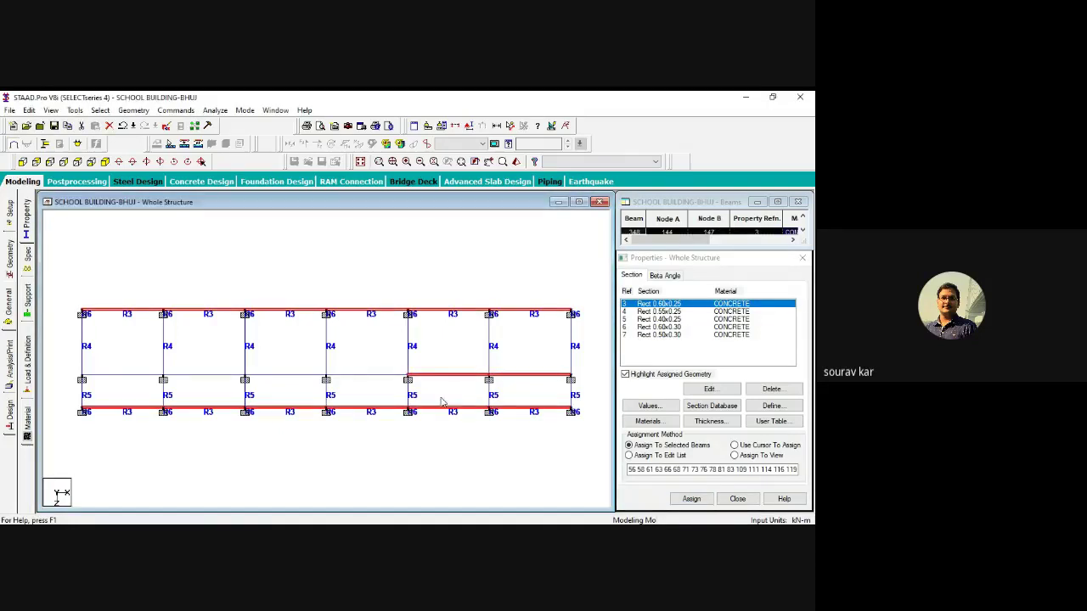
{"action": "left_click_drag", "start_coordinate": [375, 359], "coordinate": [353, 394], "text": "ctrl"}
{"action": "left_click_drag", "start_coordinate": [297, 360], "coordinate": [270, 395], "text": "ctrl"}
{"action": "left_click_drag", "start_coordinate": [218, 363], "coordinate": [199, 389], "text": "ctrl"}
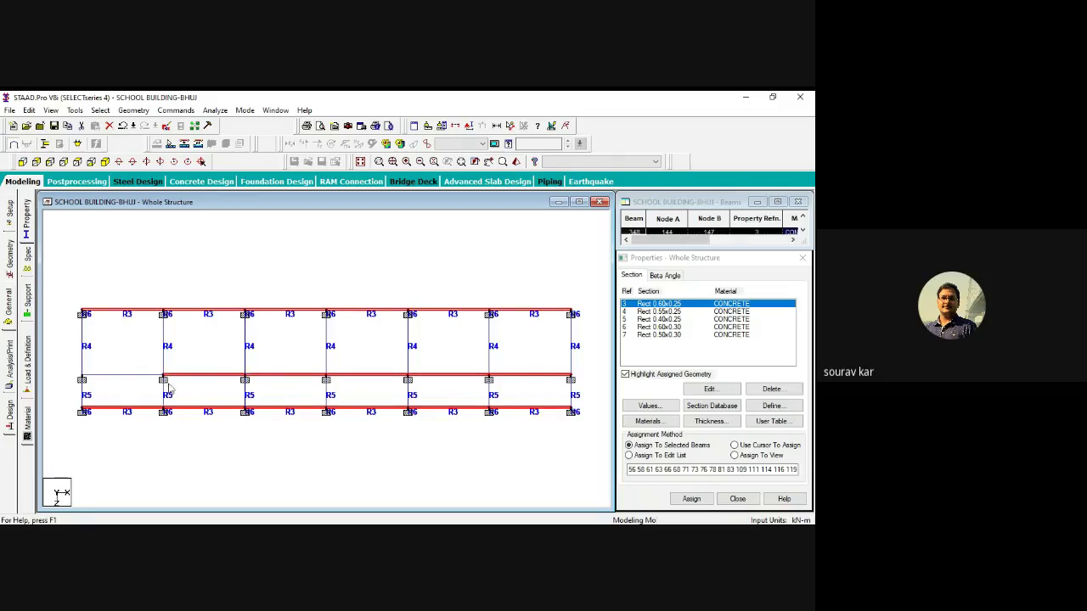
{"action": "left_click_drag", "start_coordinate": [119, 364], "coordinate": [100, 393], "text": "ctrl"}
{"action": "left_click", "coordinate": [689, 500]}
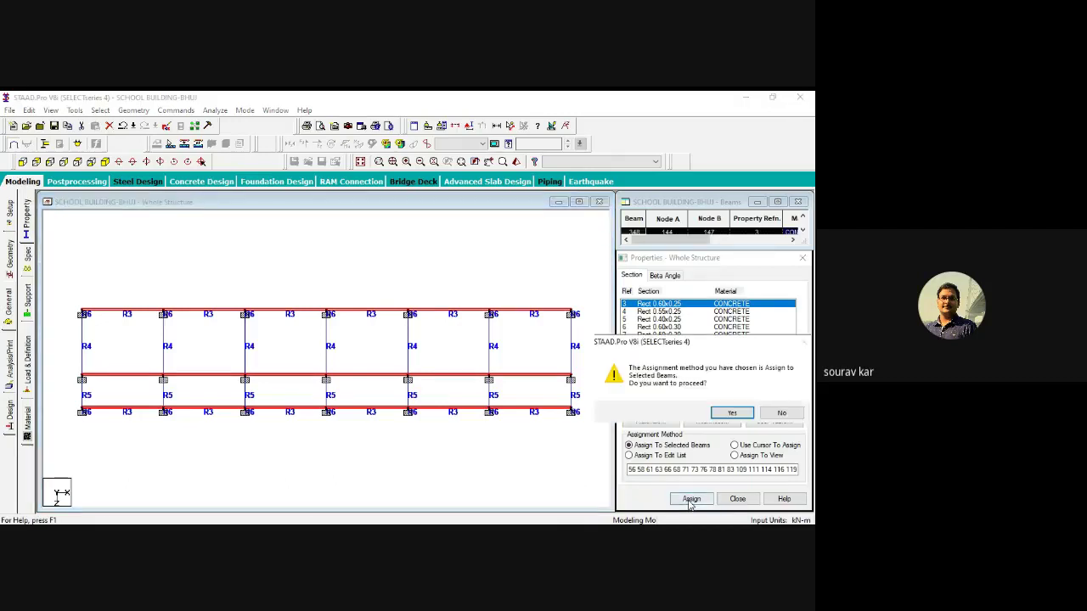
{"action": "left_click", "coordinate": [729, 415]}
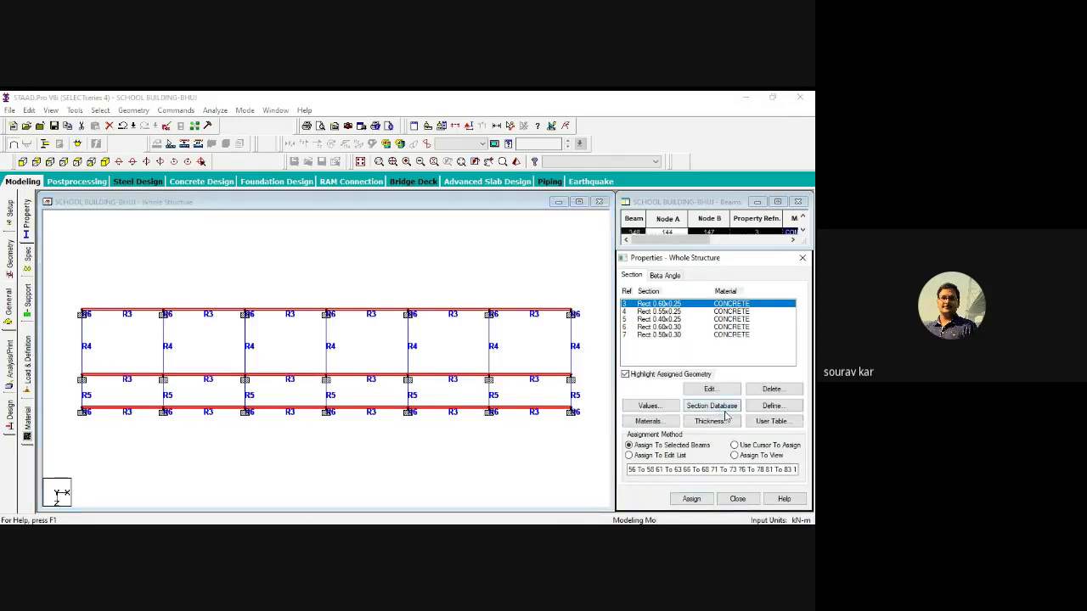
{"action": "left_click", "coordinate": [568, 277]}
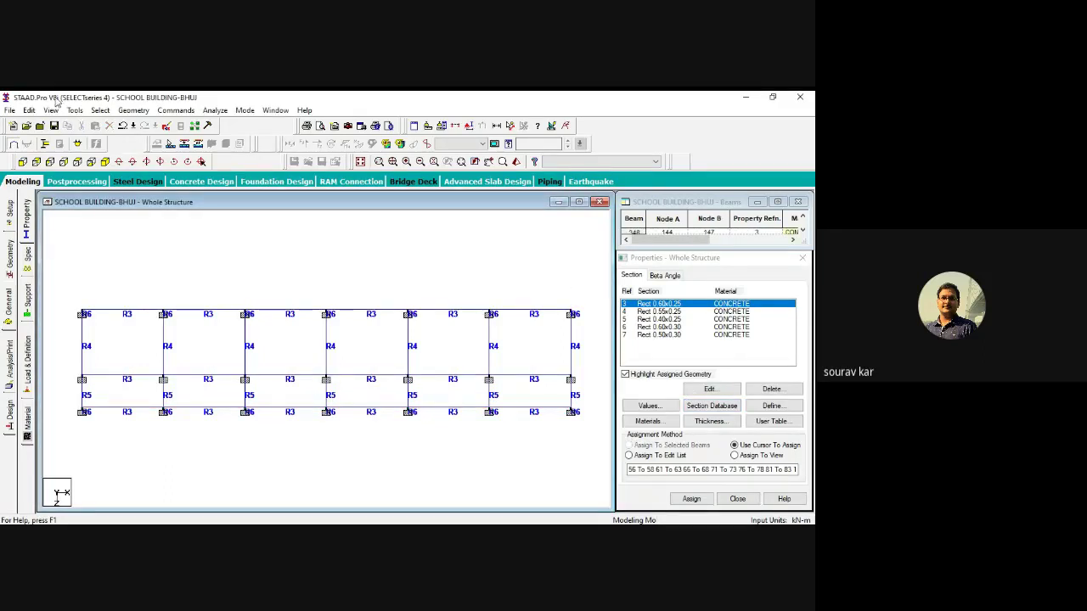
In isometric view, check which members are still missing a property, and clear the selection.
{"action": "left_click", "coordinate": [105, 163]}
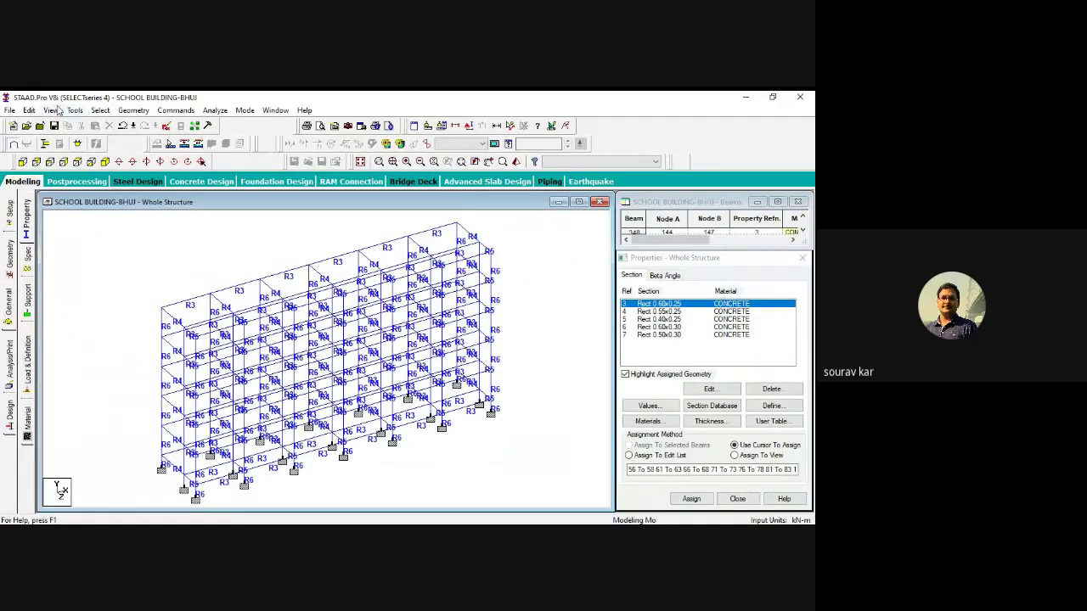
{"action": "left_click", "coordinate": [100, 111]}
{"action": "mouse_move", "coordinate": [179, 499]}
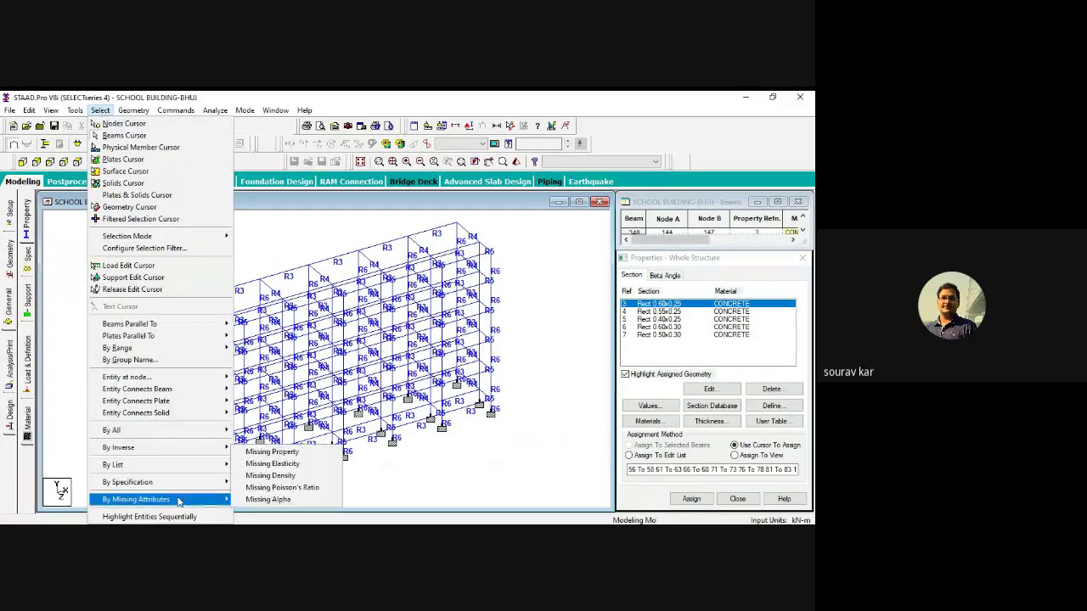
{"action": "left_click", "coordinate": [284, 453]}
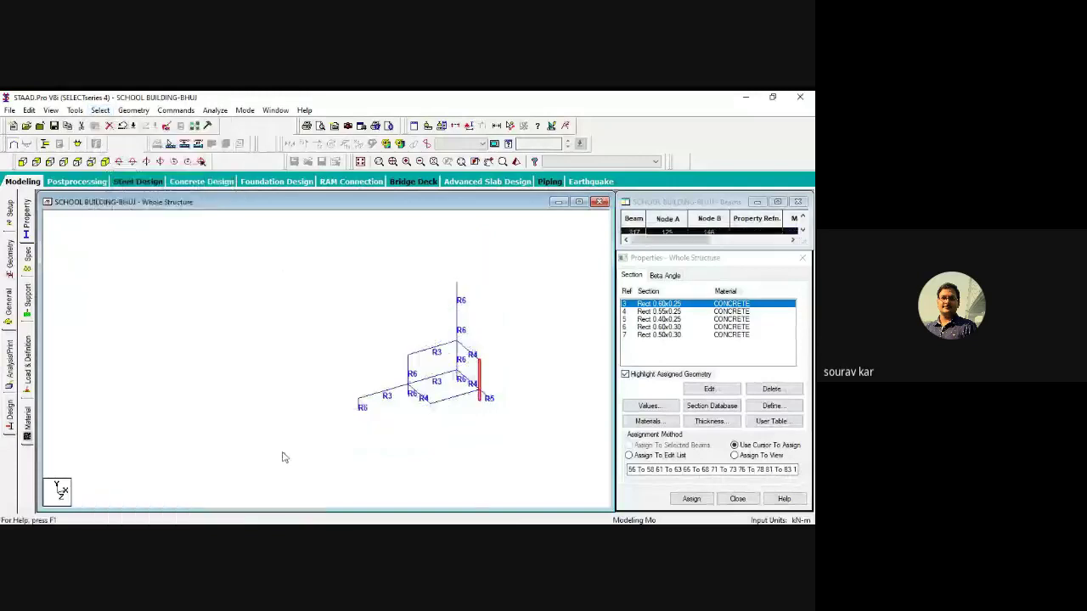
{"action": "left_click", "coordinate": [536, 344]}
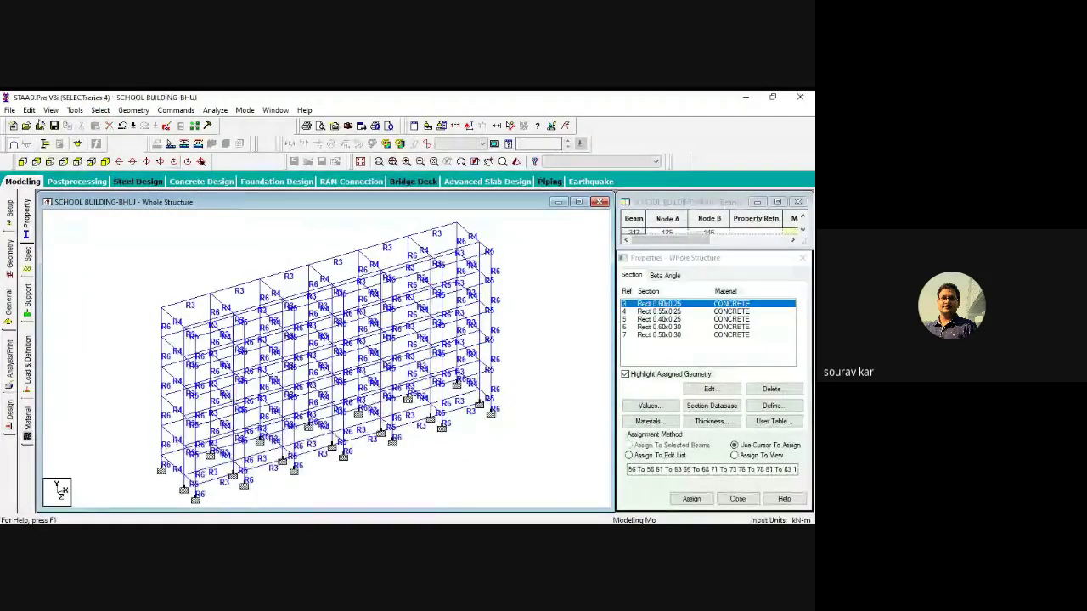
Assign the Rect 0.50x0.30 section to all columns along the middle line, clear the selection, and check the assignment in plan view.
{"action": "left_click", "coordinate": [78, 161]}
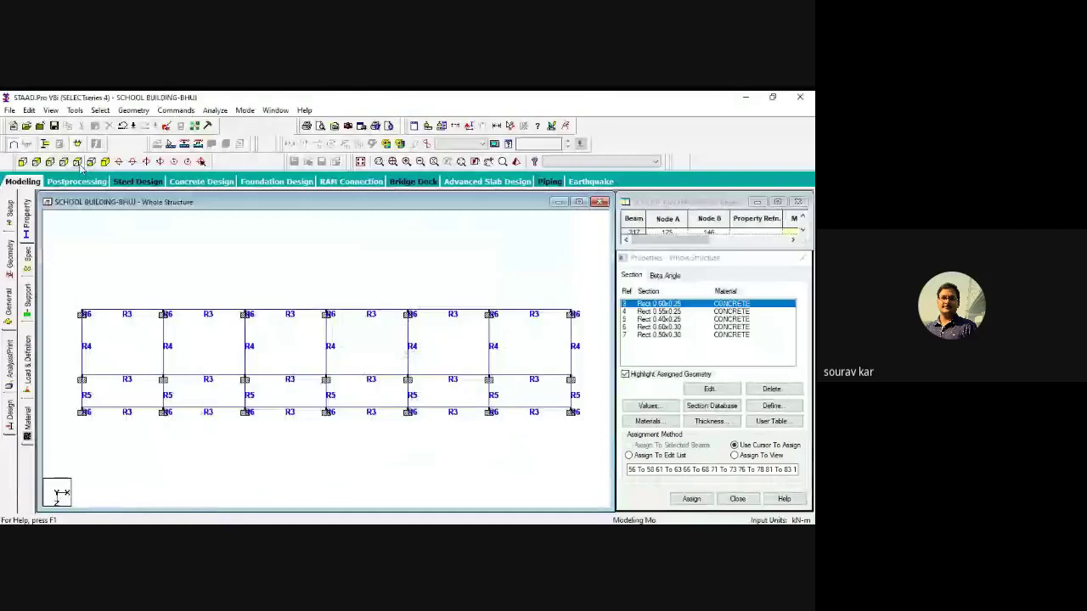
{"action": "left_click", "coordinate": [661, 335]}
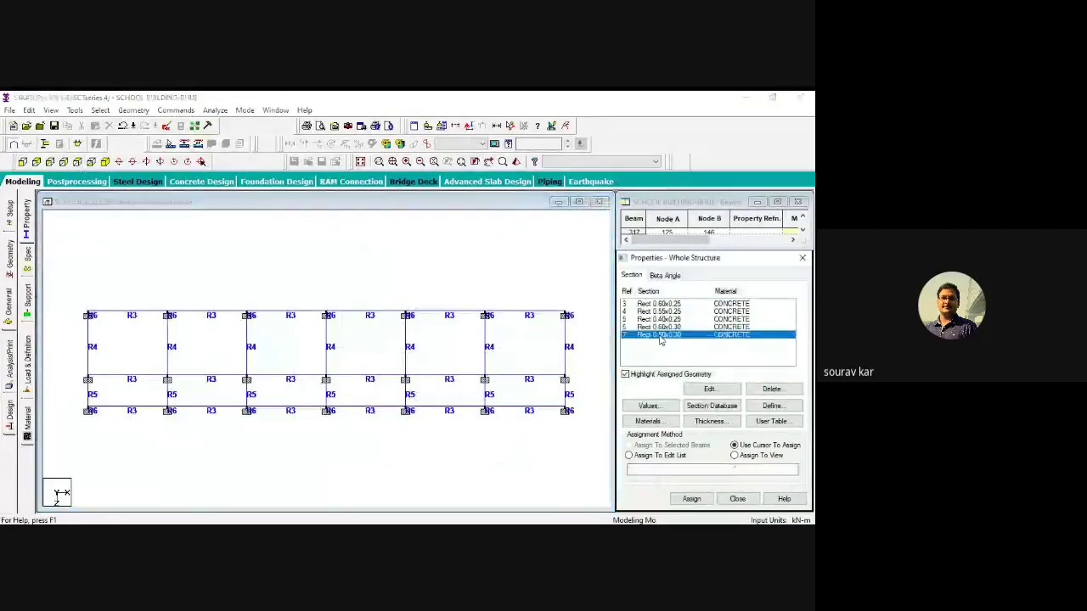
{"action": "left_click", "coordinate": [573, 370]}
{"action": "left_click", "coordinate": [553, 384]}
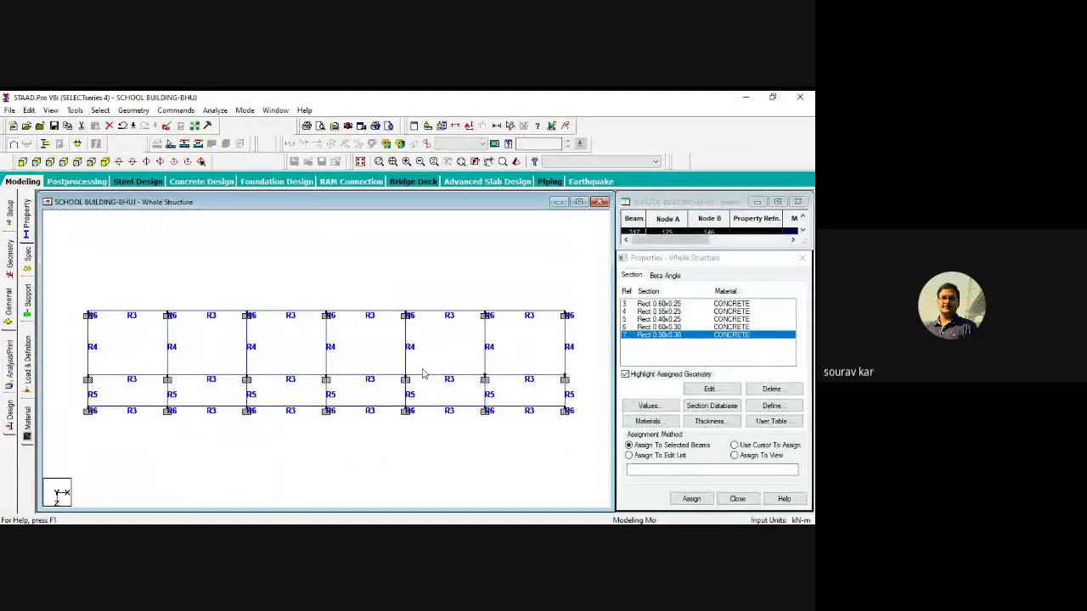
{"action": "left_click_drag", "start_coordinate": [416, 365], "coordinate": [396, 384]}
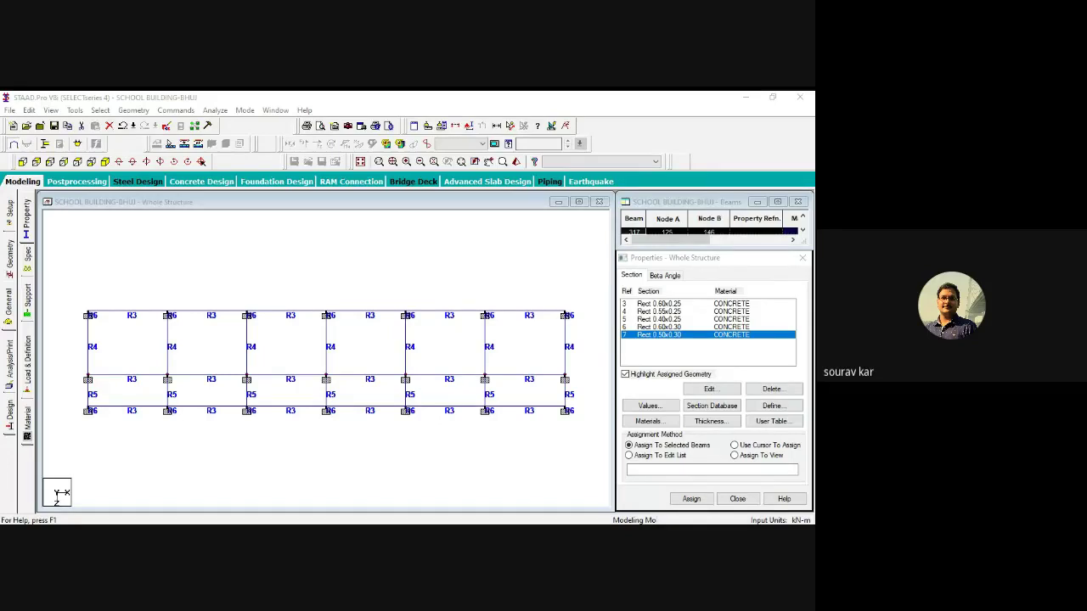
{"action": "key", "text": "alt+Tab"}
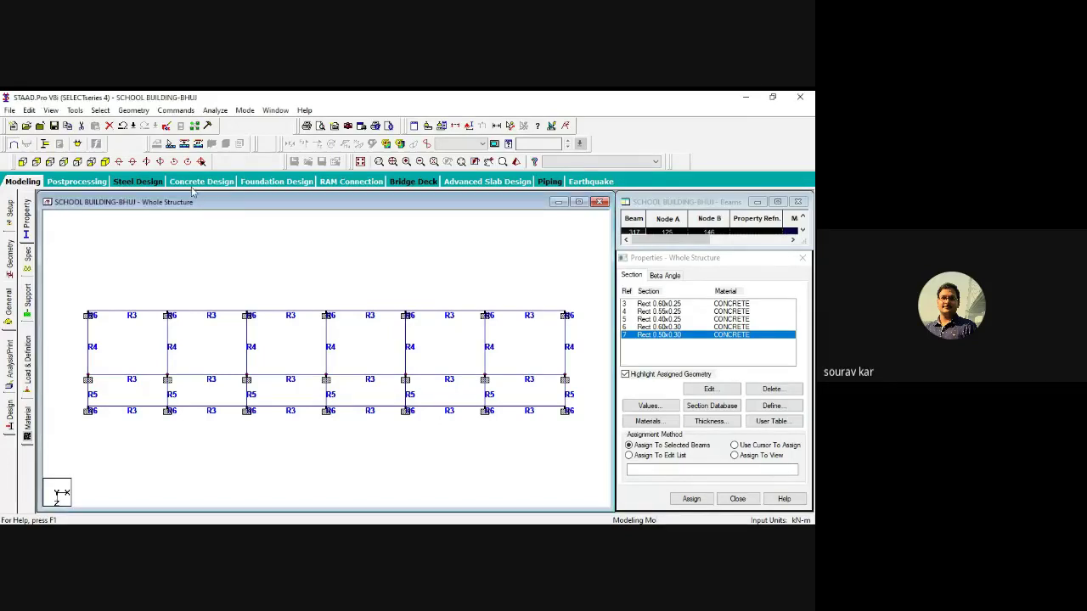
{"action": "left_click", "coordinate": [103, 162]}
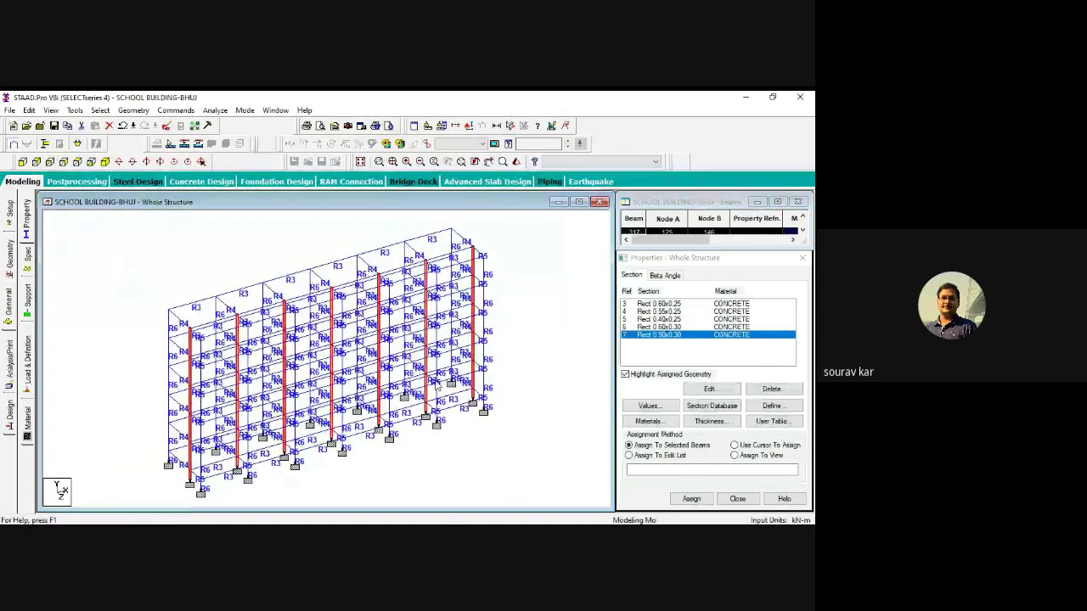
{"action": "left_click", "coordinate": [692, 499]}
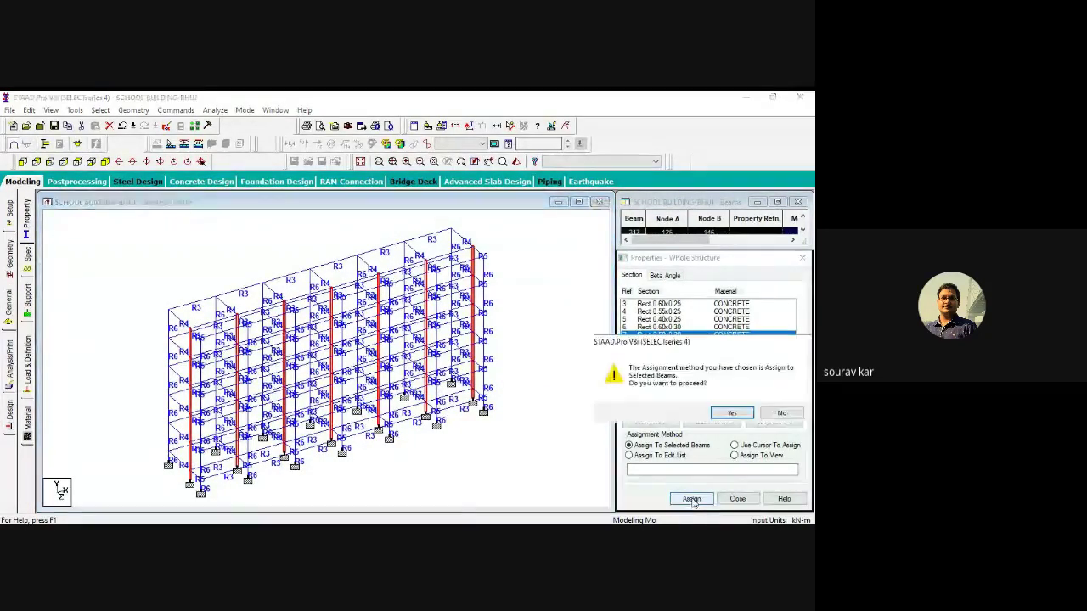
{"action": "left_click", "coordinate": [789, 413]}
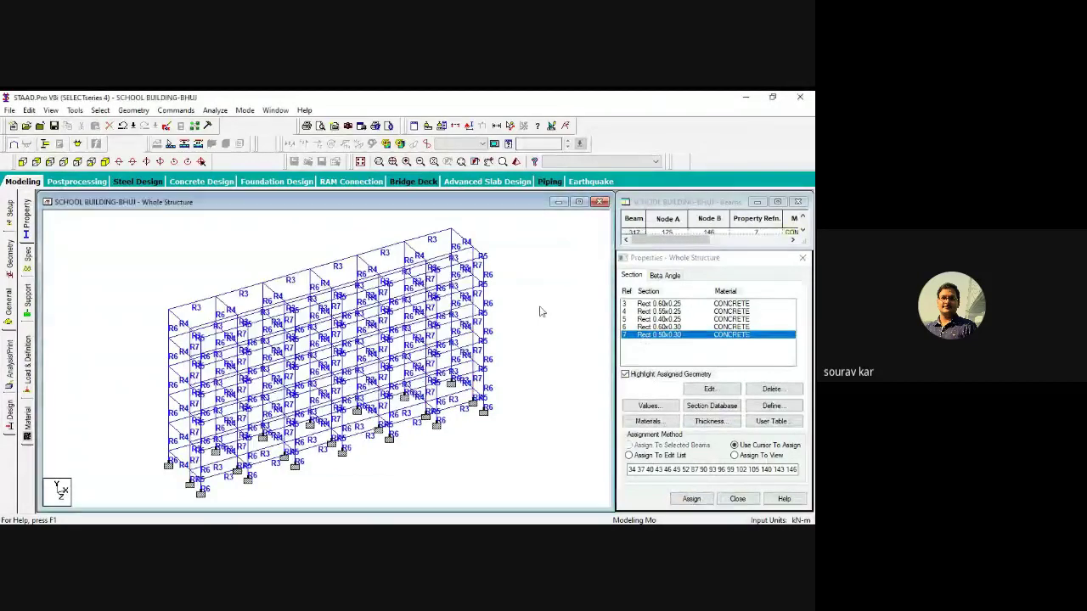
{"action": "left_click", "coordinate": [78, 161]}
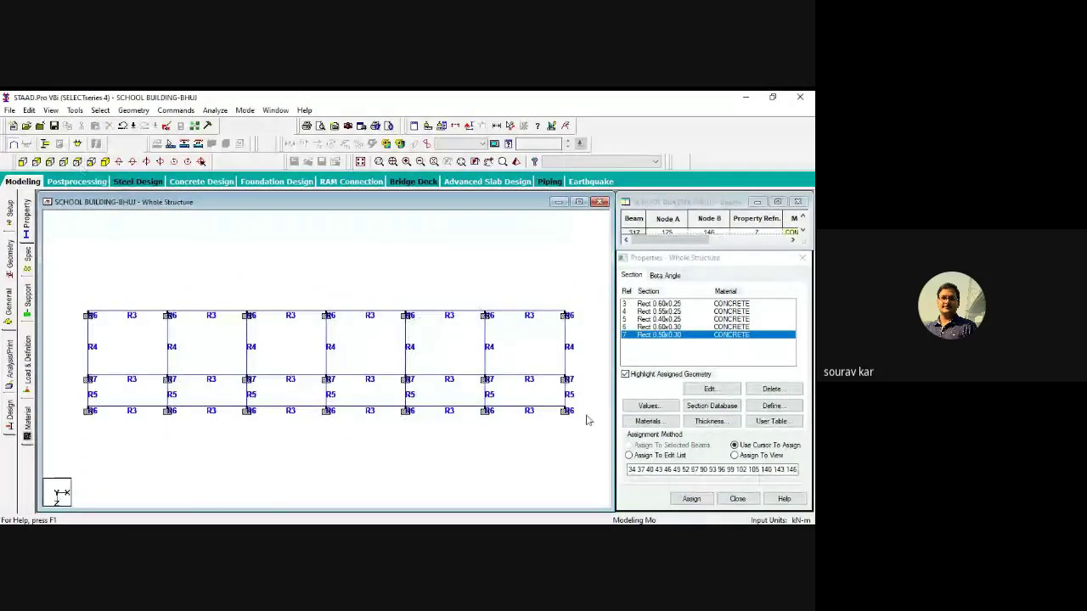
Check the members assigned the Rect 0.55x0.25 and Rect 0.60x0.30 sections in isometric view, and save the modified structure.
{"action": "left_click", "coordinate": [662, 327]}
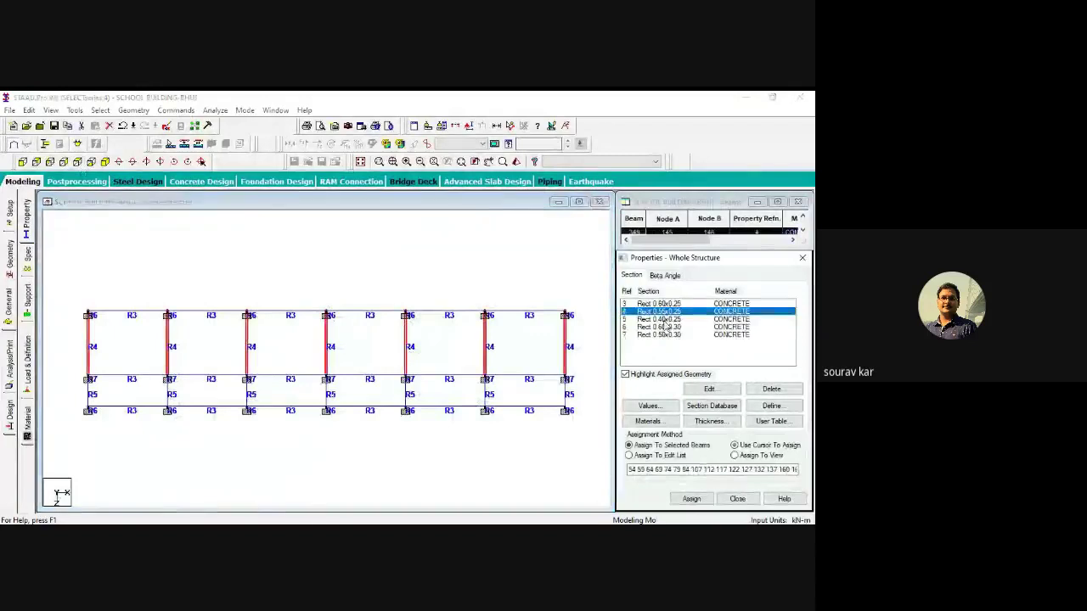
{"action": "left_click", "coordinate": [104, 162]}
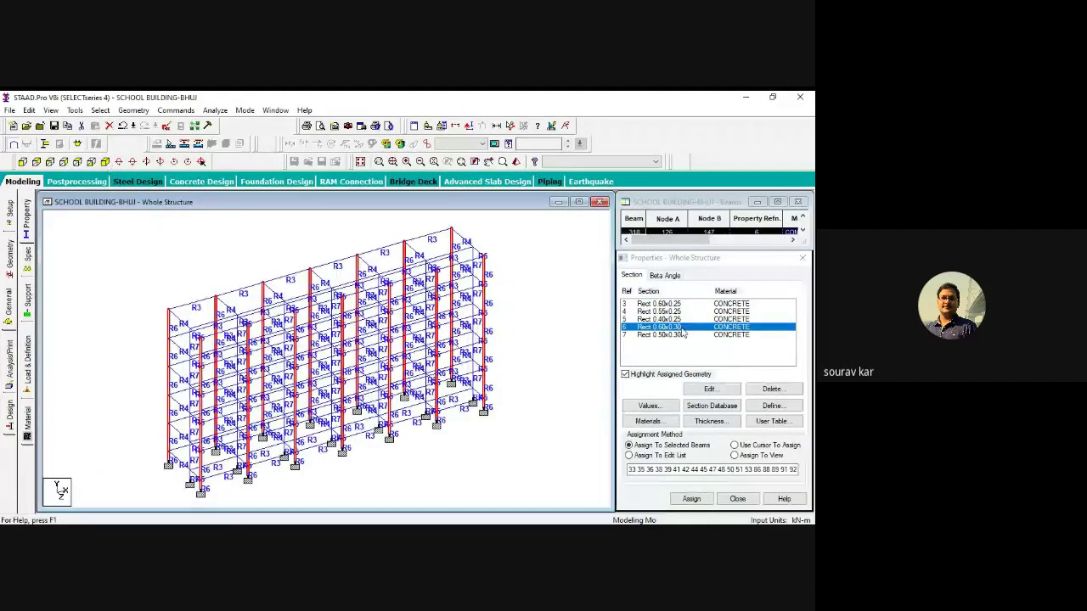
{"action": "left_click", "coordinate": [535, 297]}
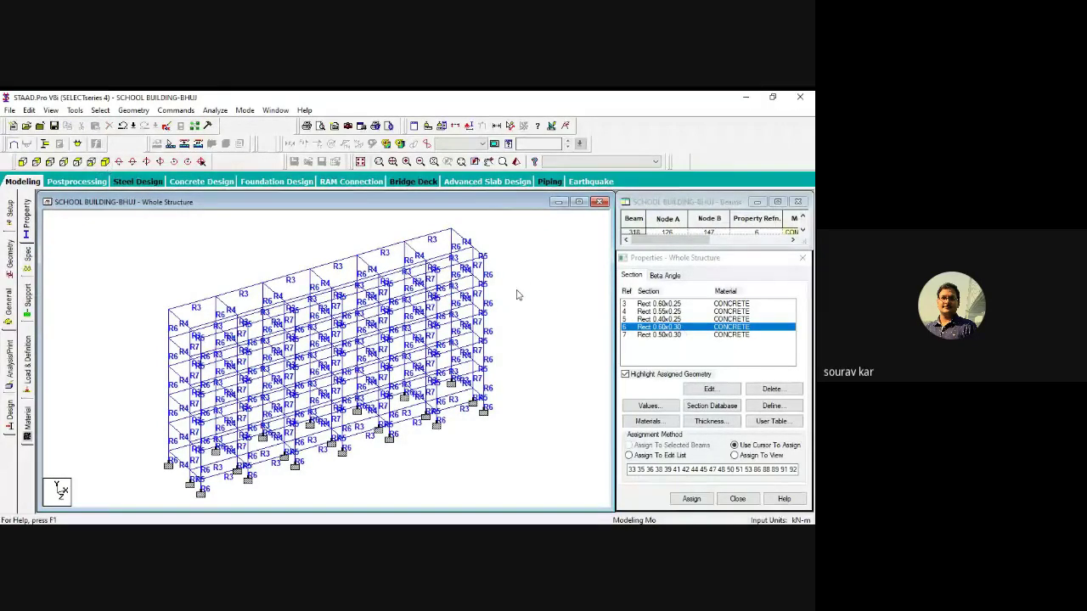
{"action": "key", "text": "ctrl+s"}
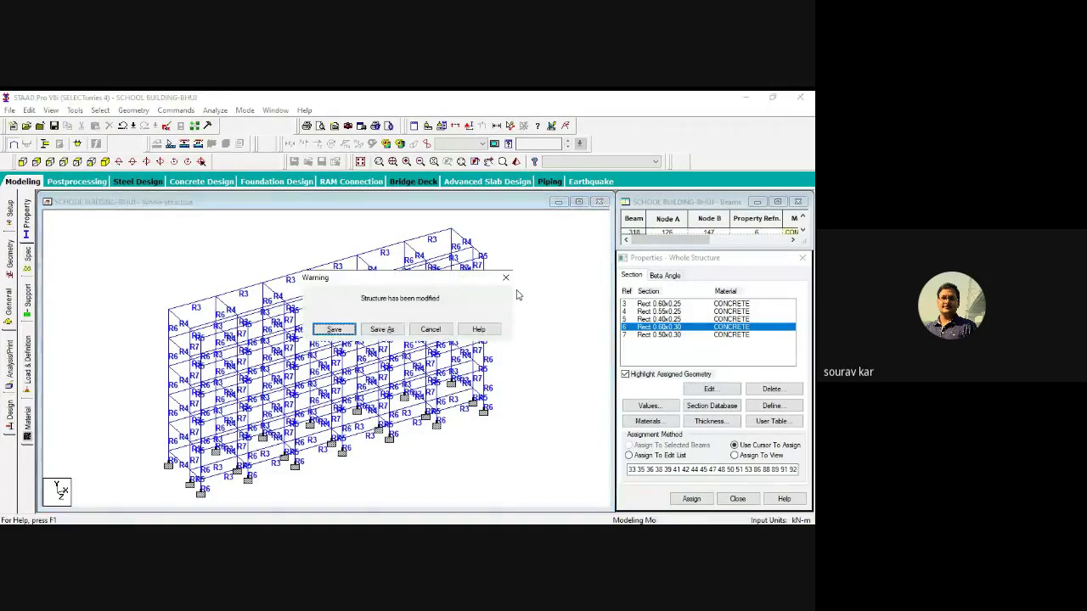
{"action": "left_click", "coordinate": [342, 331]}
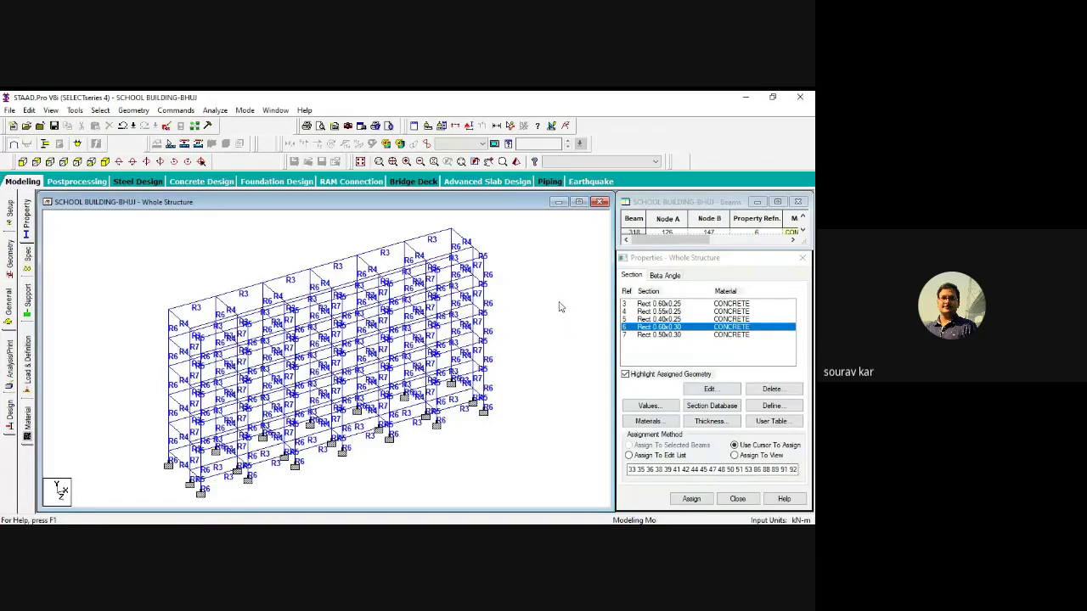
Highlight the members of the listed sections one after another on the whole frame, and clear the selection.
{"action": "key", "text": "alt+Tab"}
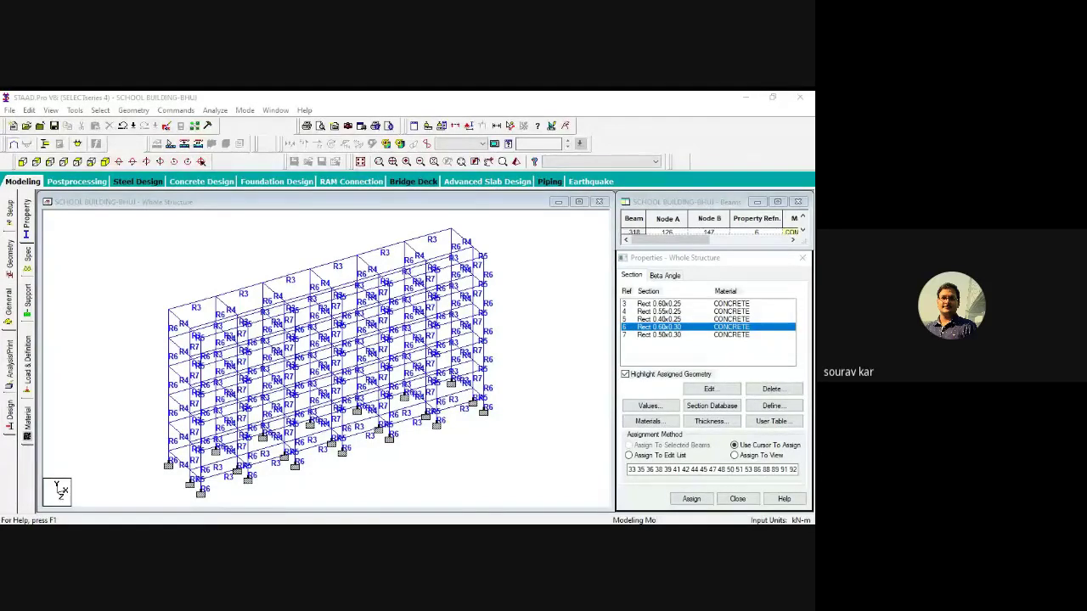
{"action": "left_click", "coordinate": [669, 329]}
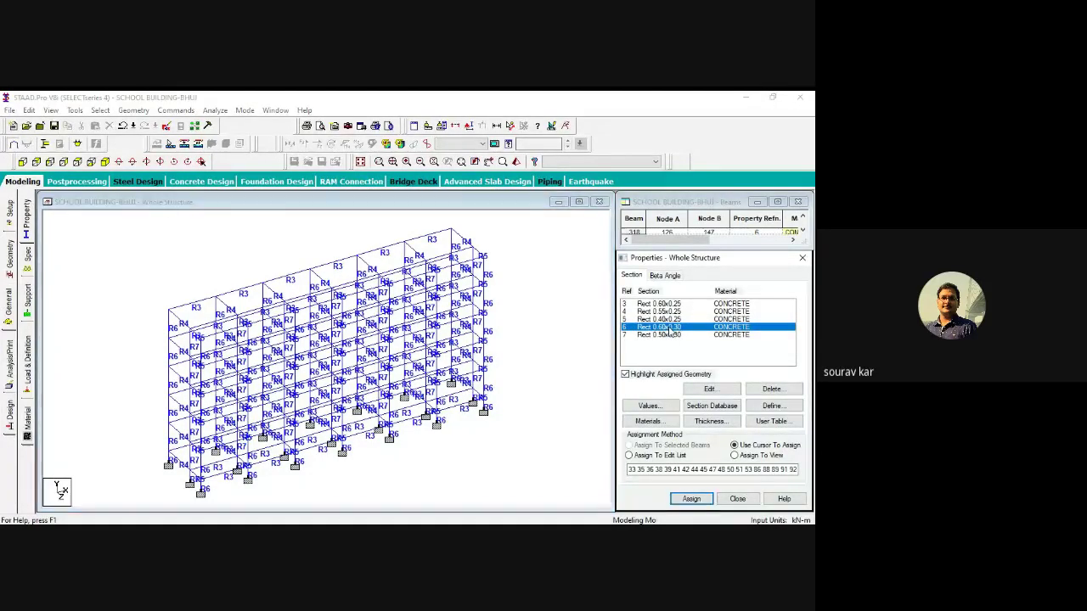
{"action": "left_click", "coordinate": [668, 335]}
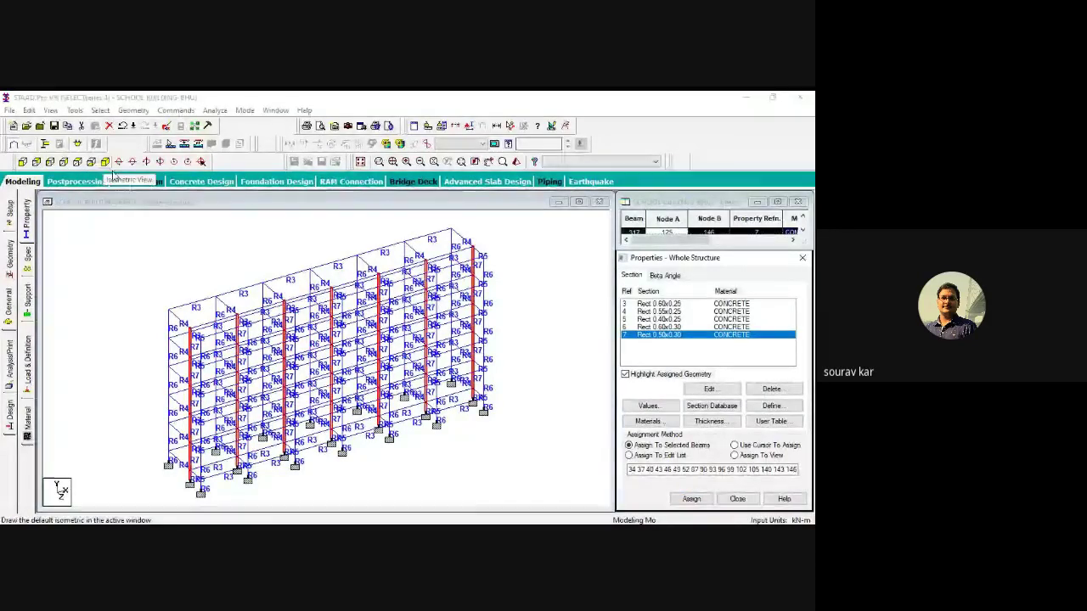
{"action": "key", "text": "Up"}
{"action": "key", "text": "Up"}
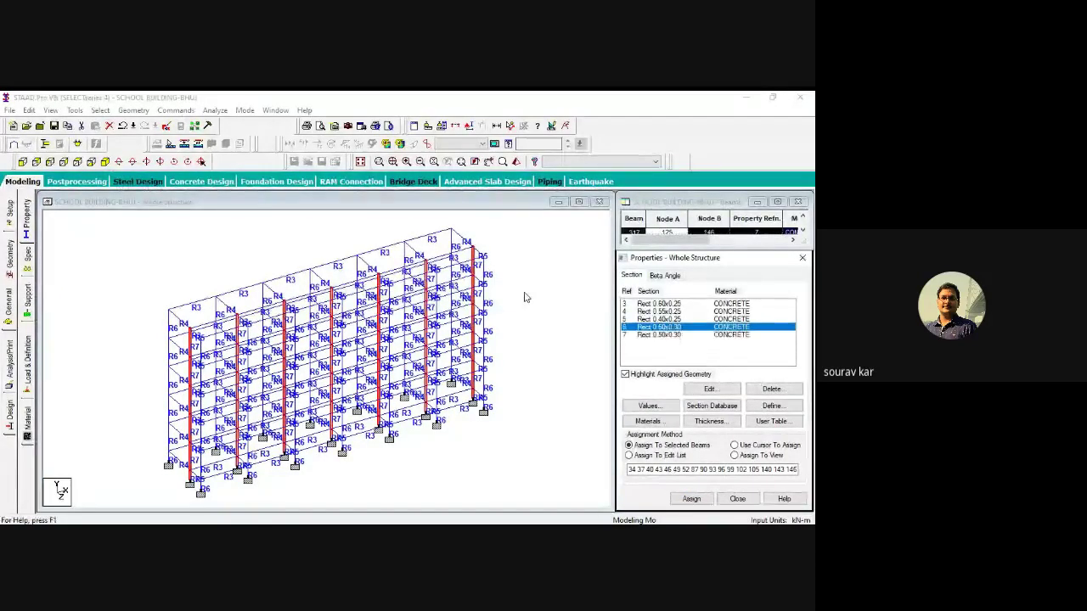
{"action": "key", "text": "Up"}
{"action": "key", "text": "Up"}
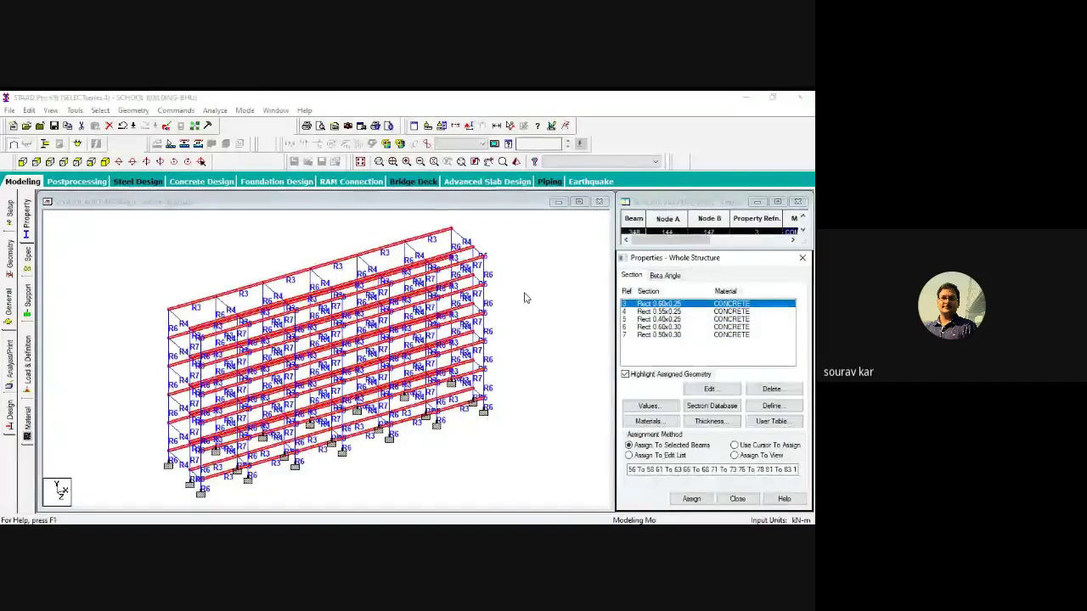
{"action": "left_click", "coordinate": [534, 393]}
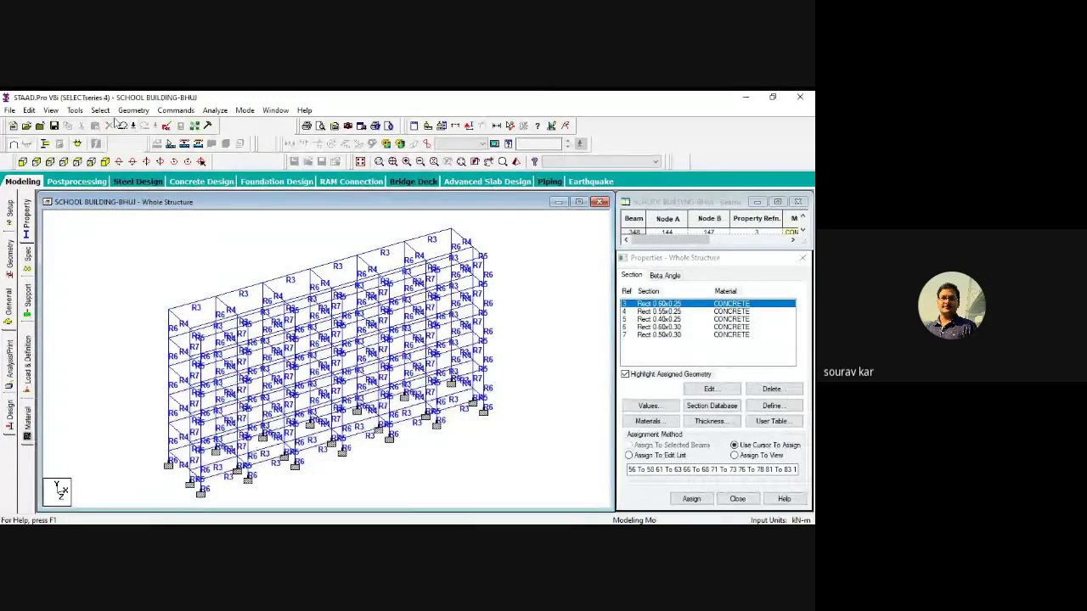
Open the model's input file in STAAD Editor, close it, and check the frame for members missing a property.
{"action": "left_click", "coordinate": [167, 128]}
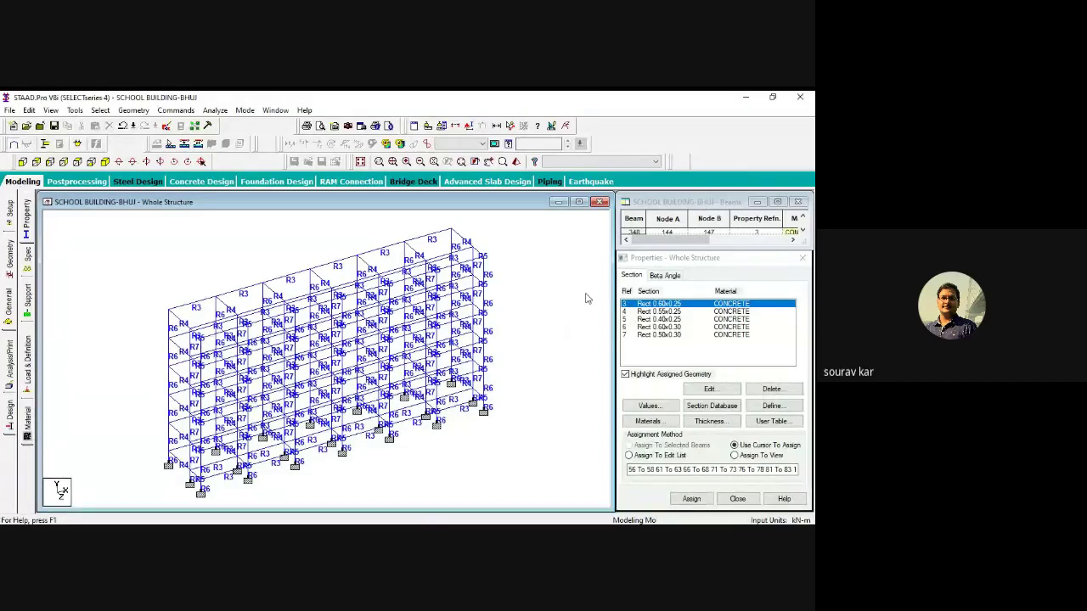
{"action": "left_click", "coordinate": [167, 127]}
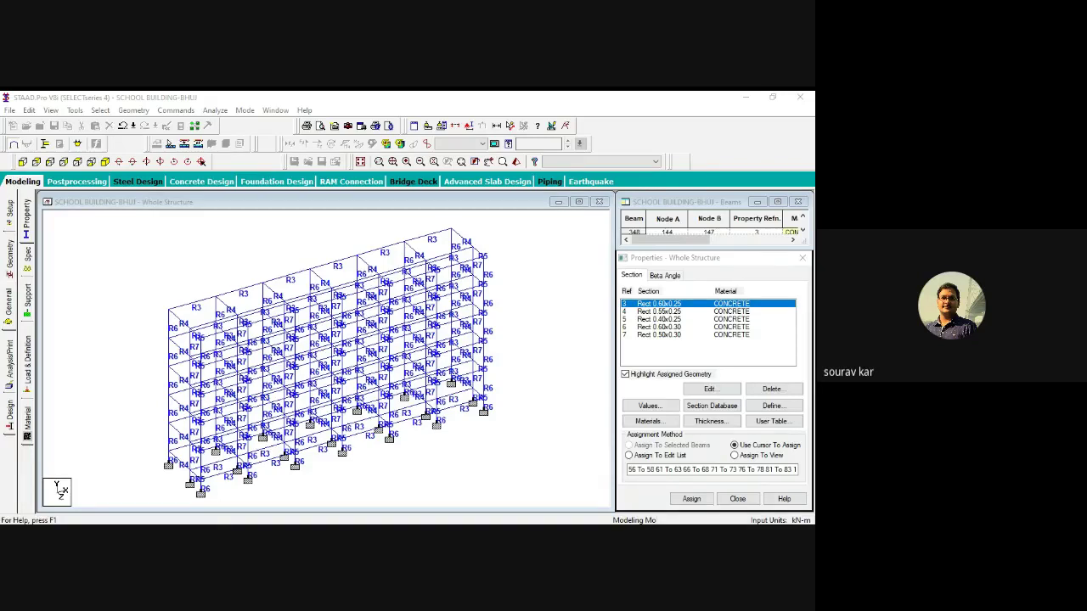
{"action": "left_click", "coordinate": [61, 490]}
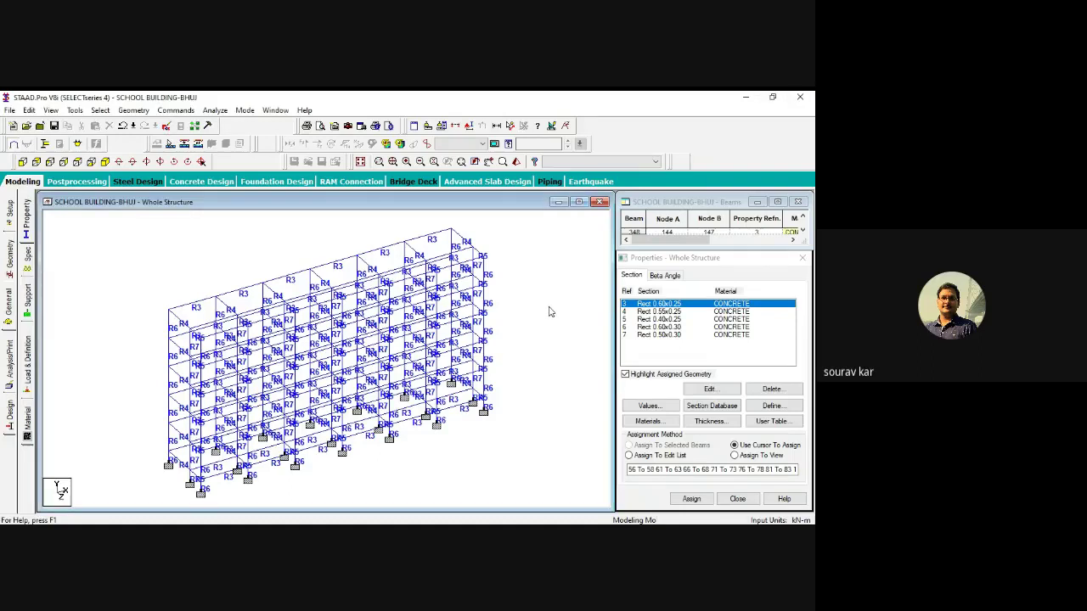
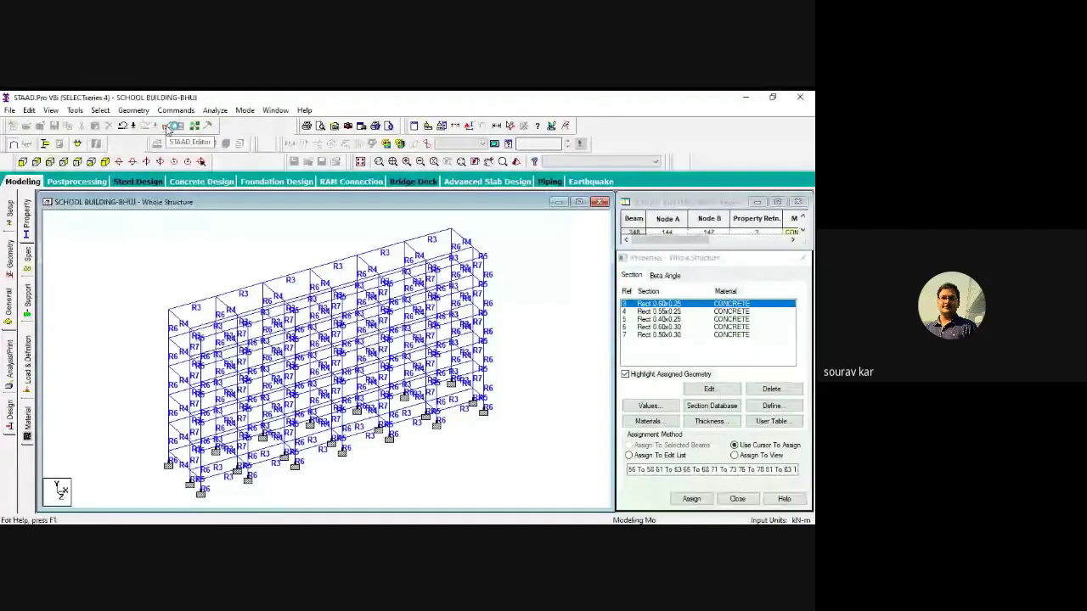
{"action": "left_click", "coordinate": [168, 126]}
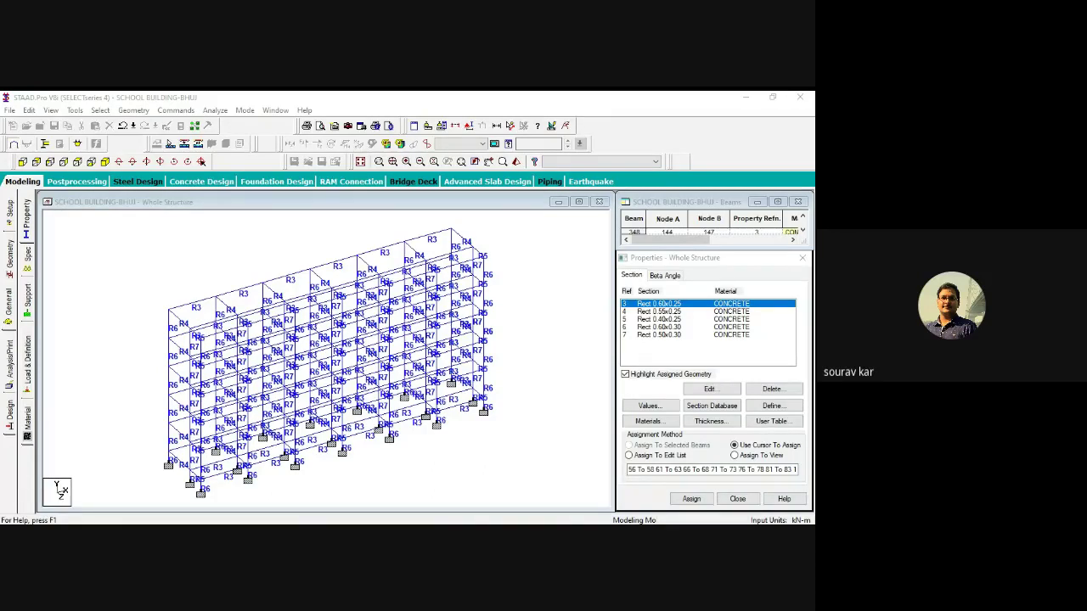
{"action": "left_click", "coordinate": [801, 97]}
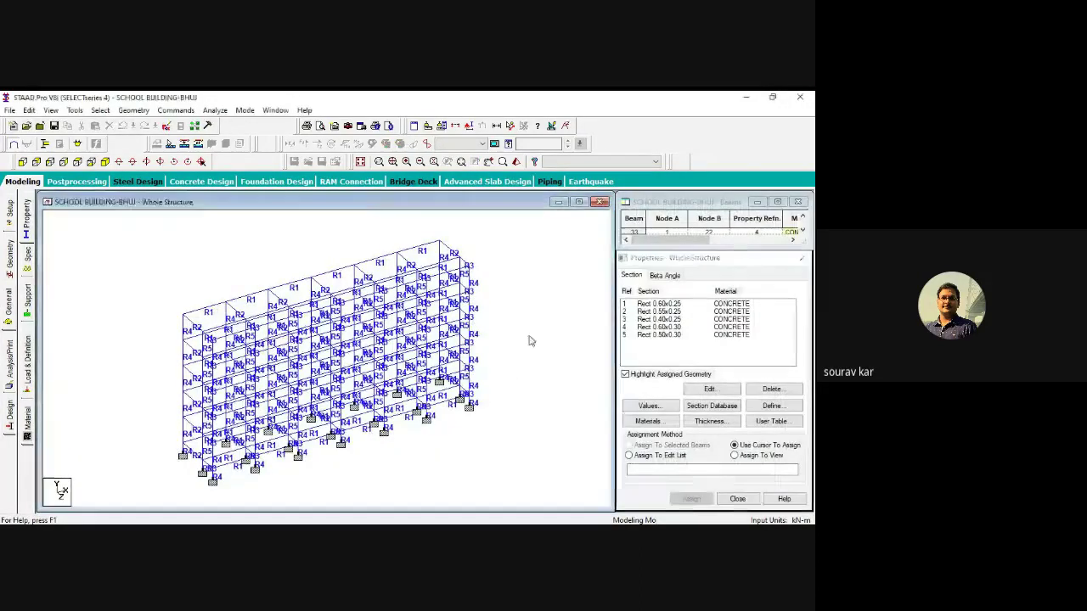
{"action": "left_click", "coordinate": [104, 112]}
{"action": "left_click", "coordinate": [308, 219]}
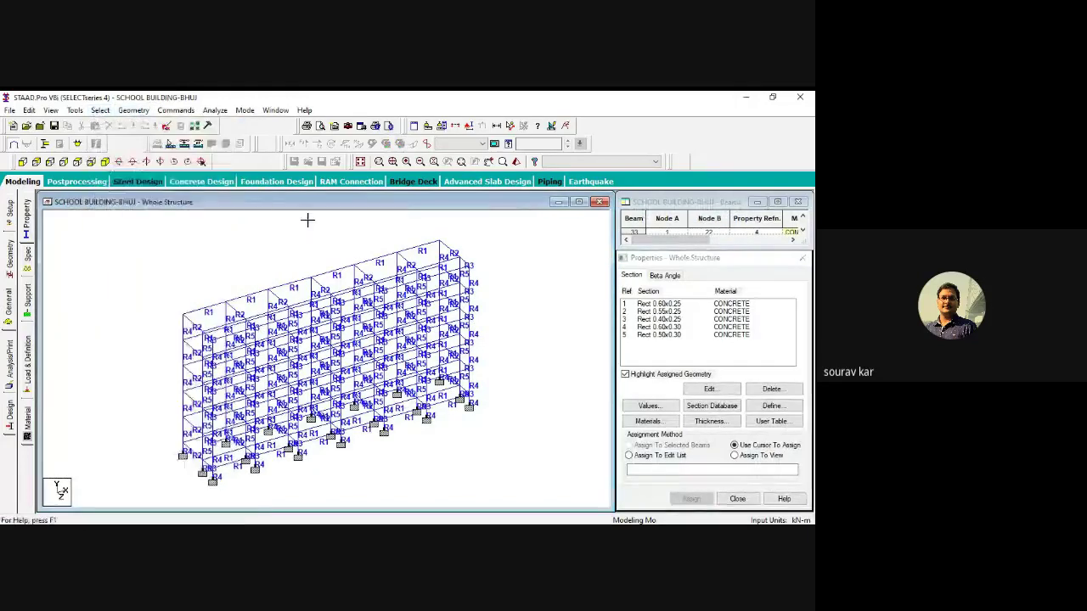
Open the input file in STAAD Editor and look through it from the joint coordinates to the supports.
{"action": "left_click", "coordinate": [168, 127]}
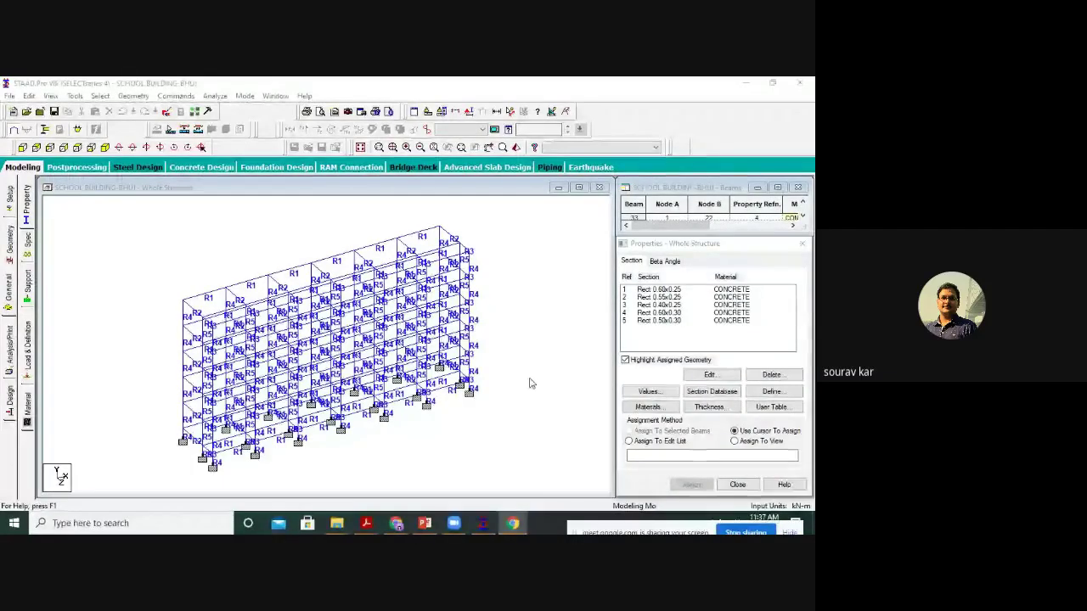
{"action": "left_click", "coordinate": [144, 172]}
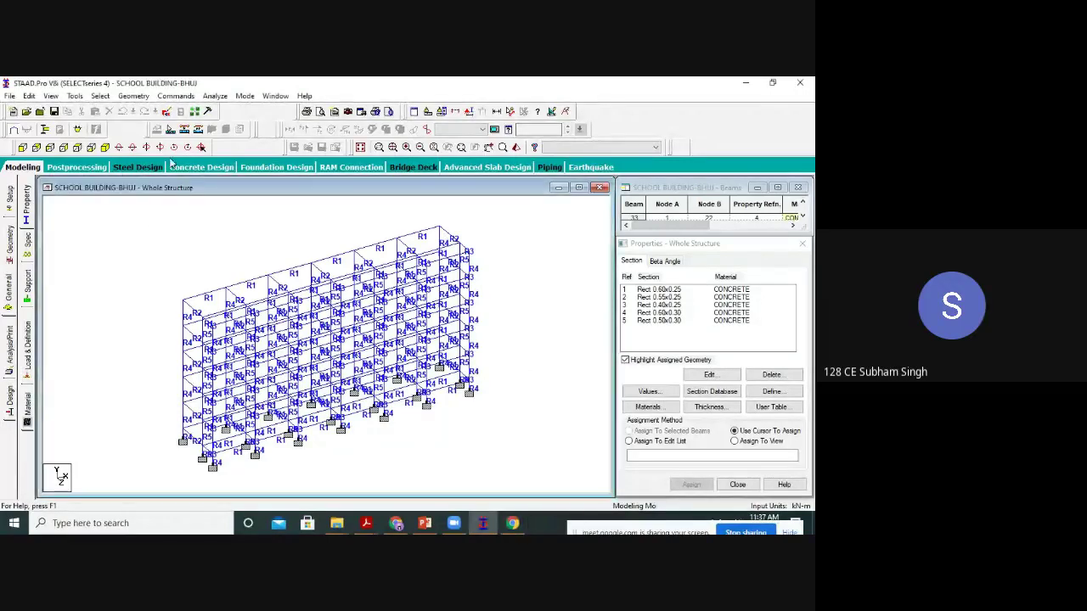
{"action": "left_click", "coordinate": [168, 113]}
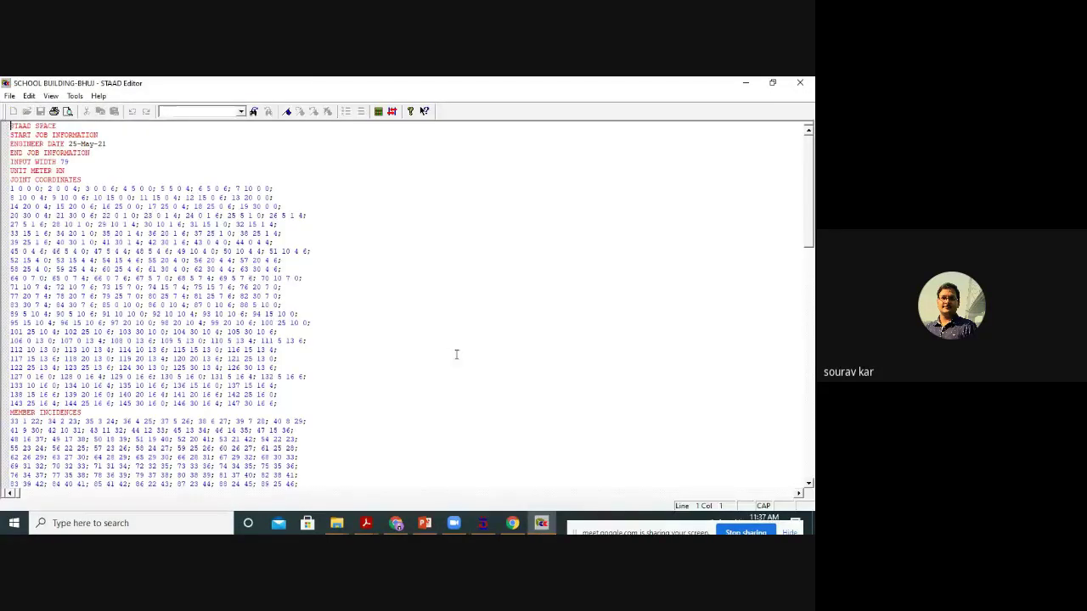
{"action": "key", "text": "ctrl"}
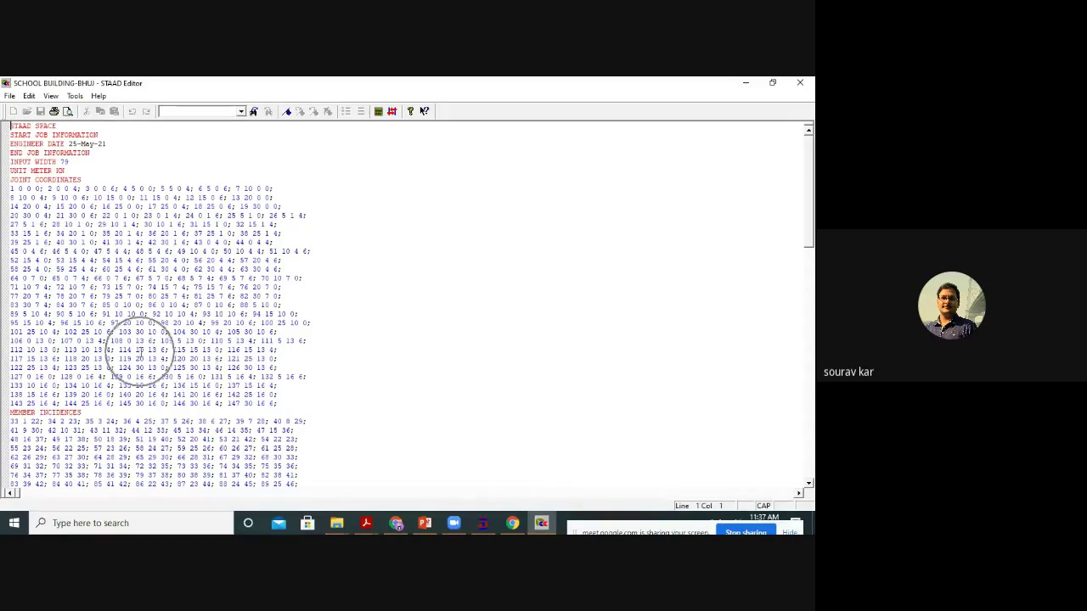
{"action": "scroll", "coordinate": [138, 355], "scroll_direction": "down", "scroll_amount": 20}
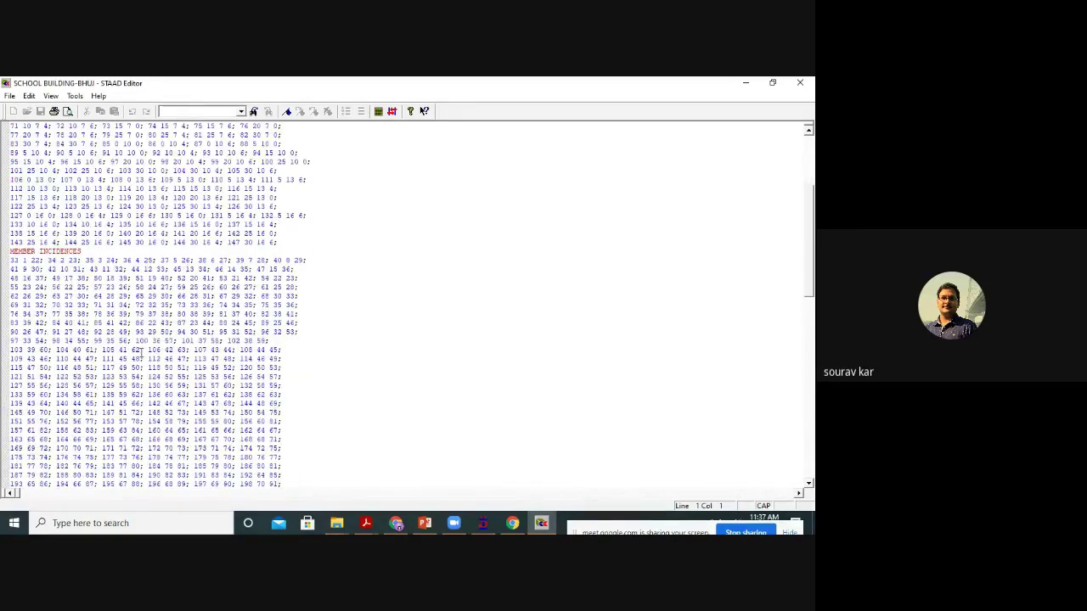
{"action": "scroll", "coordinate": [149, 355], "scroll_direction": "down", "scroll_amount": 12}
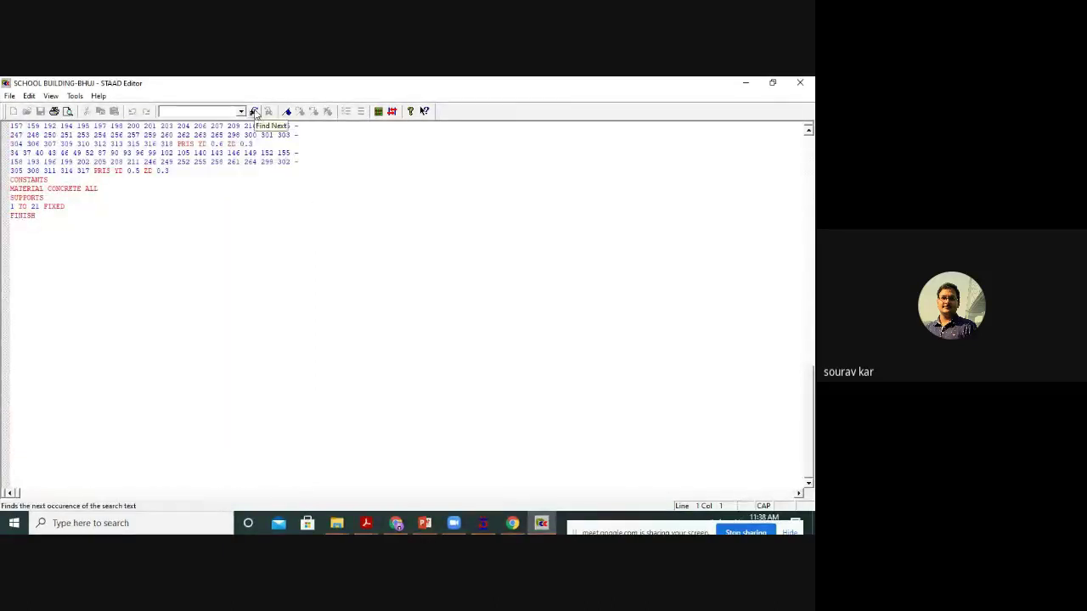
{"action": "left_click", "coordinate": [67, 113]}
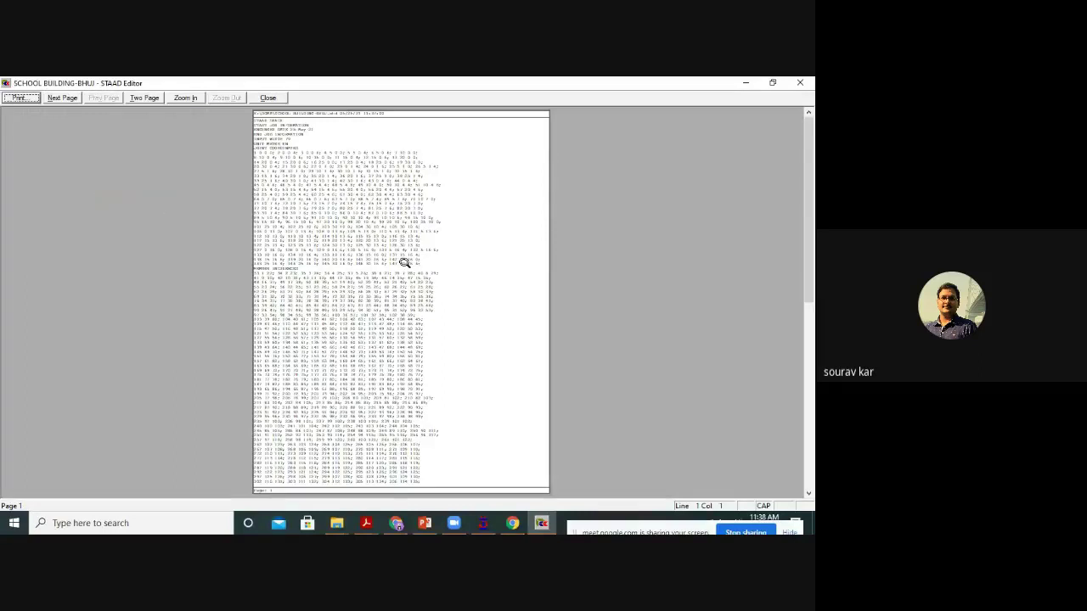
{"action": "left_click", "coordinate": [404, 263]}
{"action": "left_click", "coordinate": [269, 98]}
Examine the concrete material definition in the input file, including its FCU strength, and the member property lines below it.
{"action": "scroll", "coordinate": [203, 308], "scroll_direction": "up", "scroll_amount": 11}
{"action": "scroll", "coordinate": [203, 314], "scroll_direction": "up", "scroll_amount": 5}
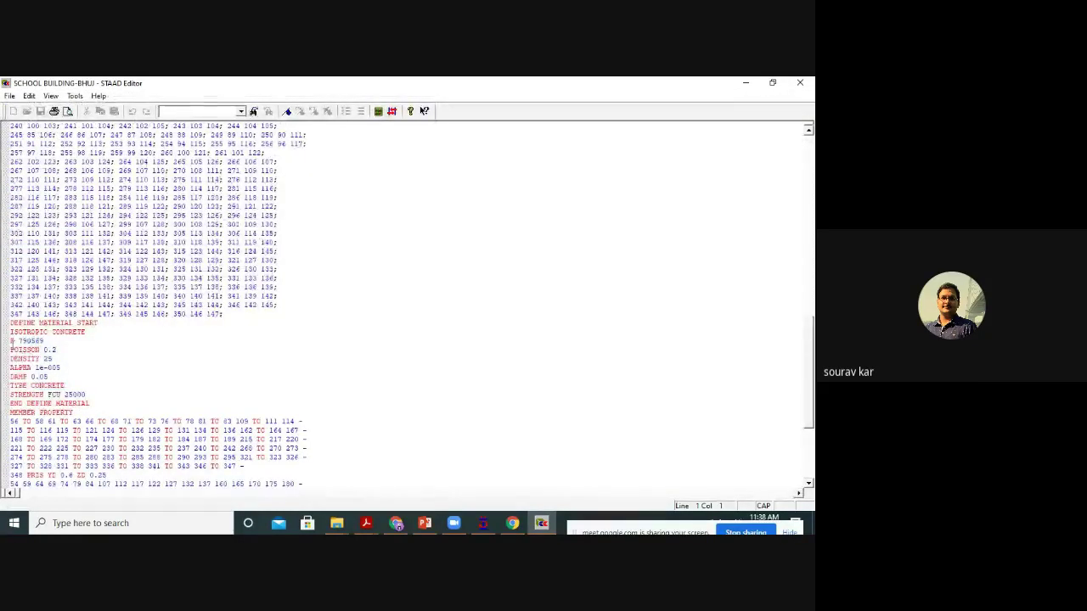
{"action": "left_click_drag", "start_coordinate": [10, 323], "coordinate": [101, 391]}
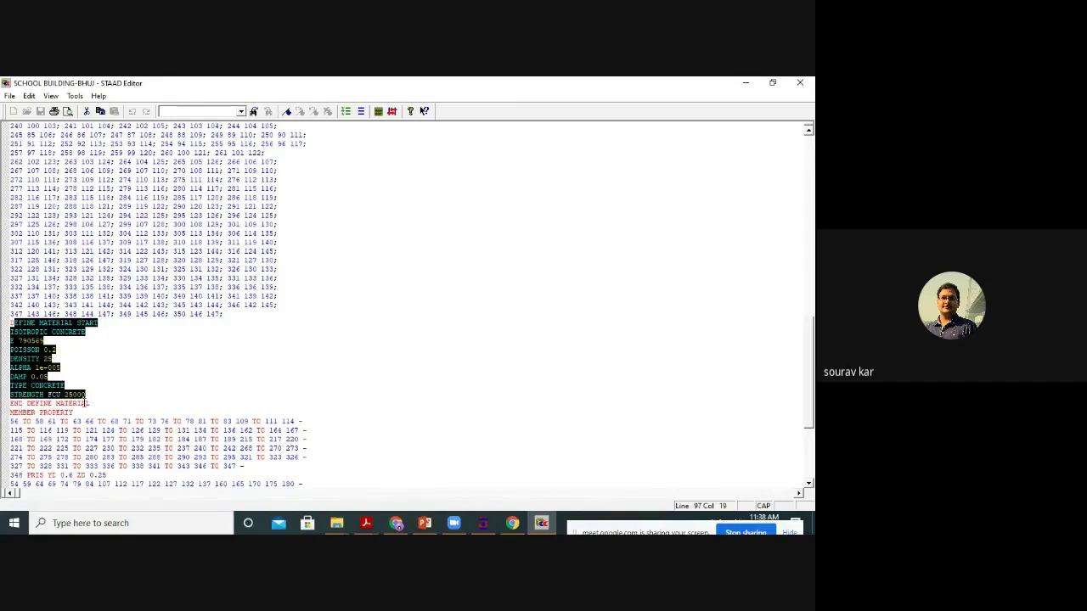
{"action": "left_click", "coordinate": [184, 359]}
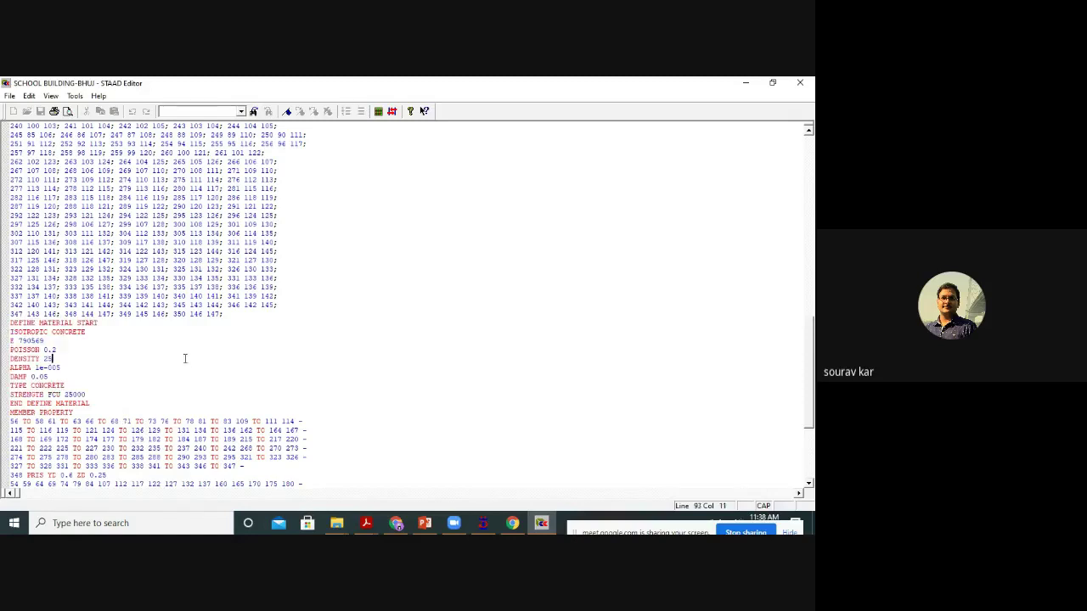
{"action": "scroll", "coordinate": [82, 395], "scroll_direction": "down", "scroll_amount": 2}
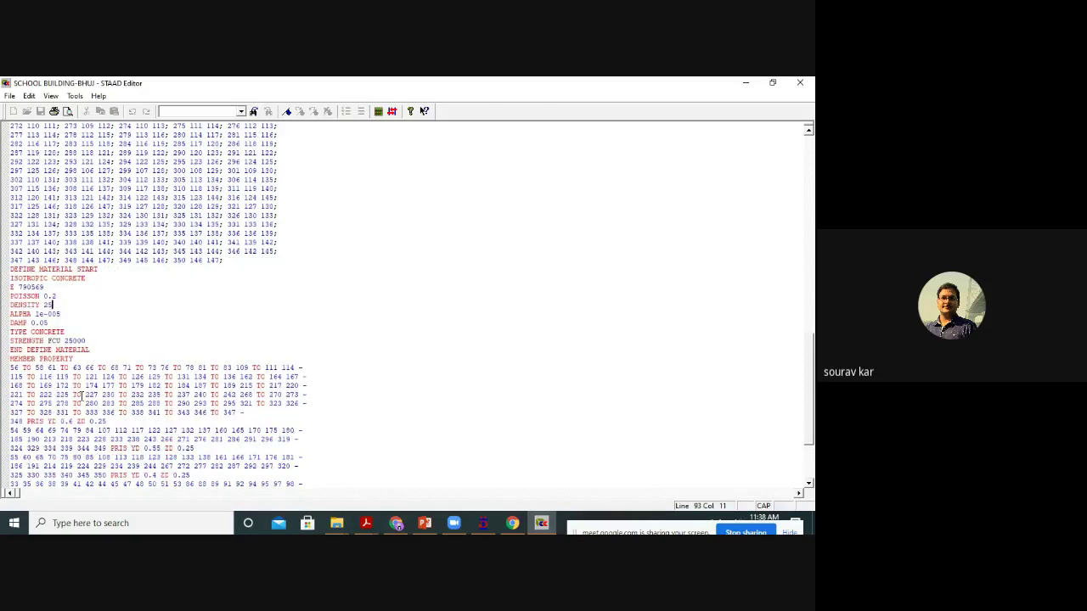
{"action": "left_click_drag", "start_coordinate": [65, 341], "coordinate": [100, 341]}
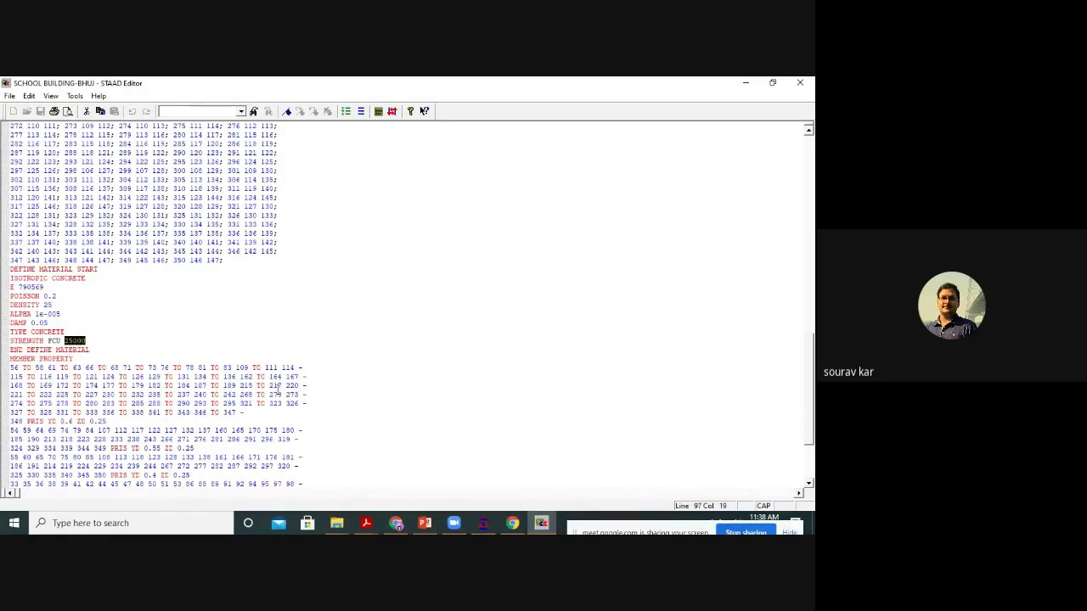
{"action": "left_click", "coordinate": [298, 343]}
Close STAAD Editor and open the load and definition settings for the structure.
{"action": "left_click", "coordinate": [807, 83]}
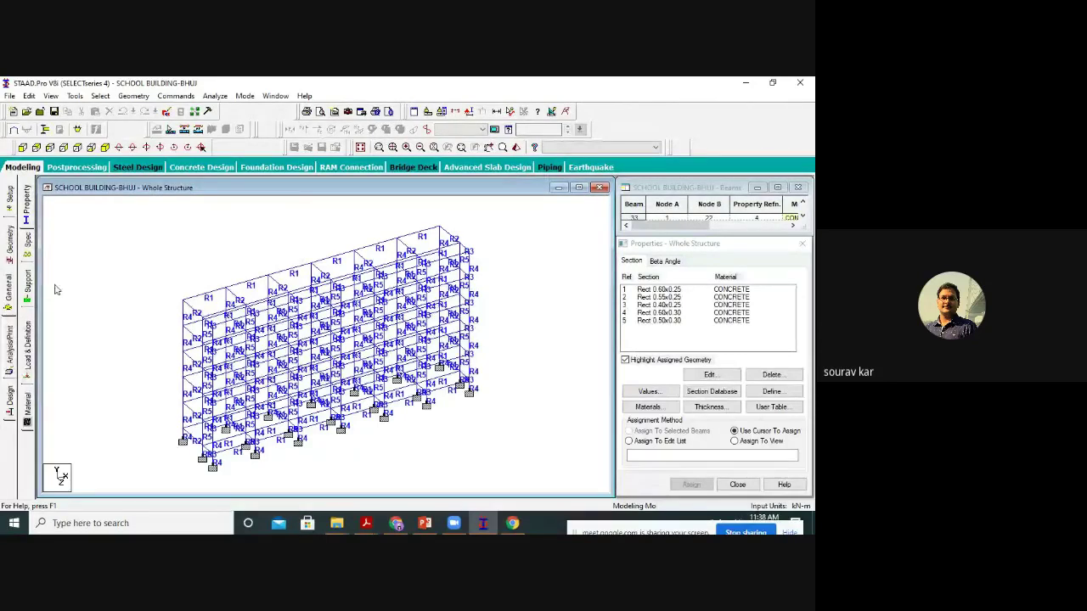
{"action": "left_click", "coordinate": [28, 348]}
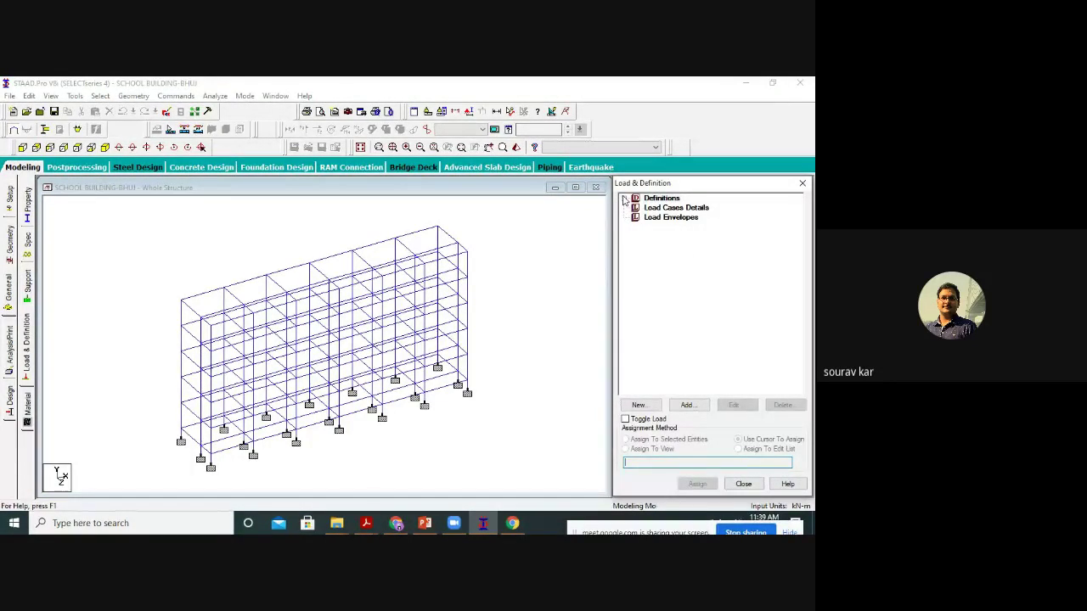
Switch to PowerPoint and view the slide with the building elevation and basic data, zoomed out to 80%.
{"action": "left_click", "coordinate": [425, 523]}
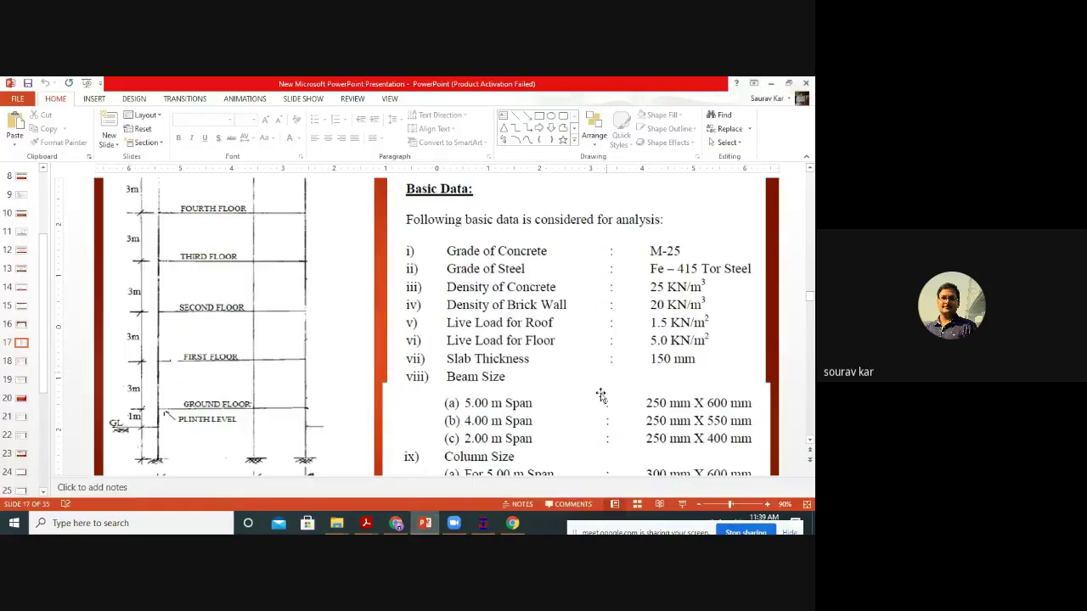
{"action": "scroll", "coordinate": [608, 457], "scroll_direction": "up", "scroll_amount": 1}
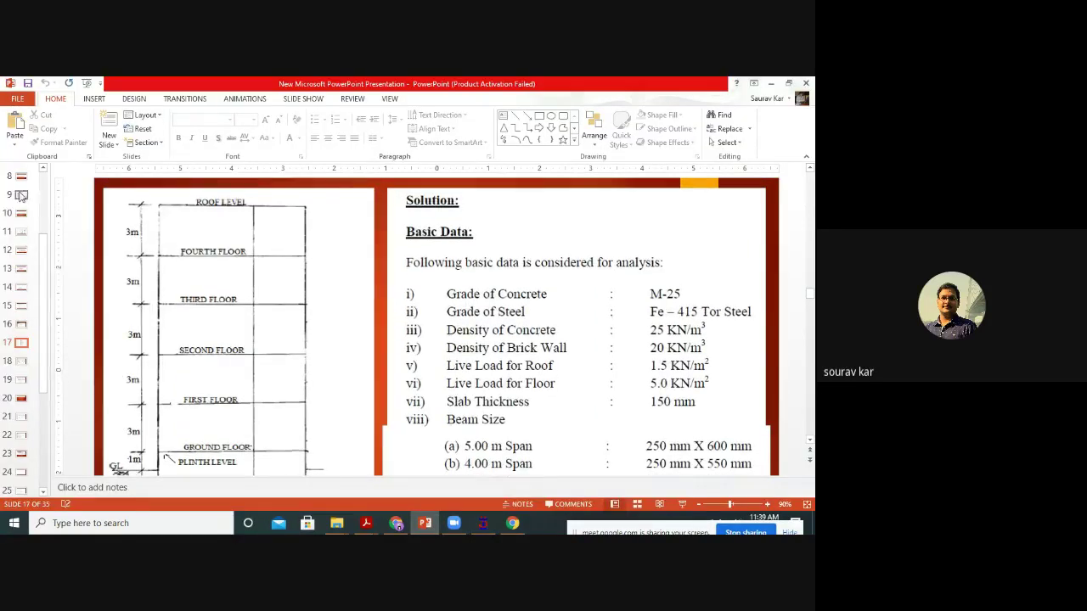
{"action": "left_click", "coordinate": [697, 505]}
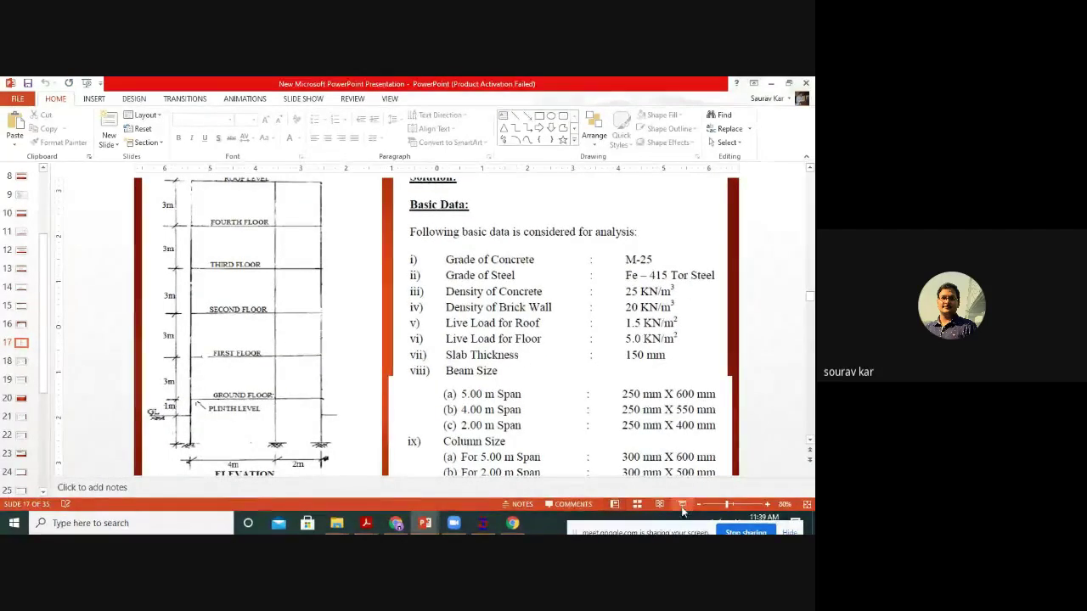
Present the slides full screen, review the seismic analysis methods and dynamic analysis pages, and end the slide show.
{"action": "left_click", "coordinate": [682, 505]}
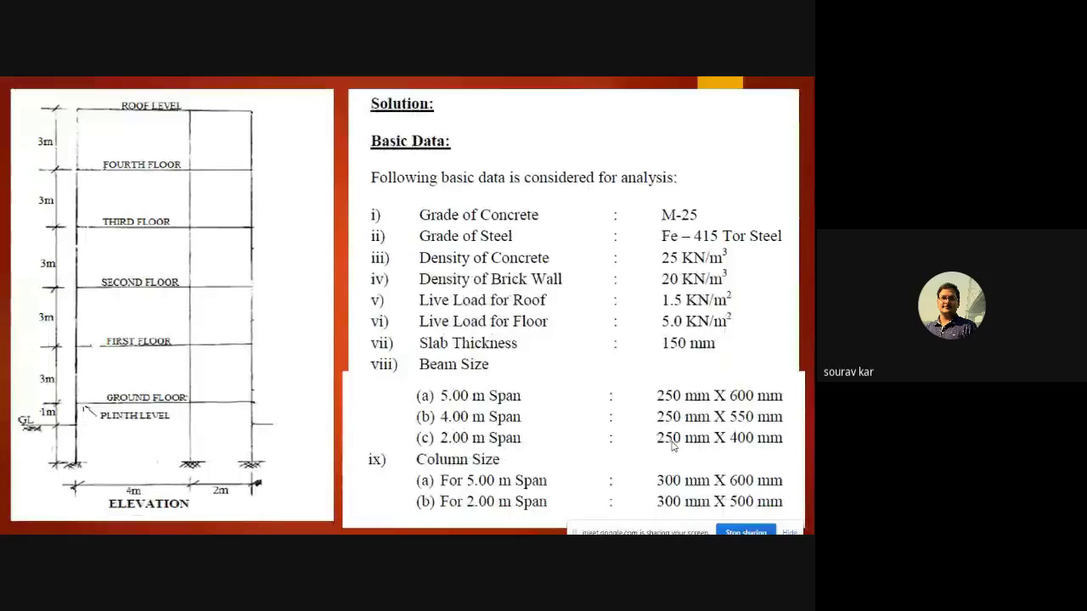
{"action": "scroll", "coordinate": [671, 446], "scroll_direction": "up", "scroll_amount": 3}
{"action": "scroll", "coordinate": [673, 446], "scroll_direction": "up", "scroll_amount": 4}
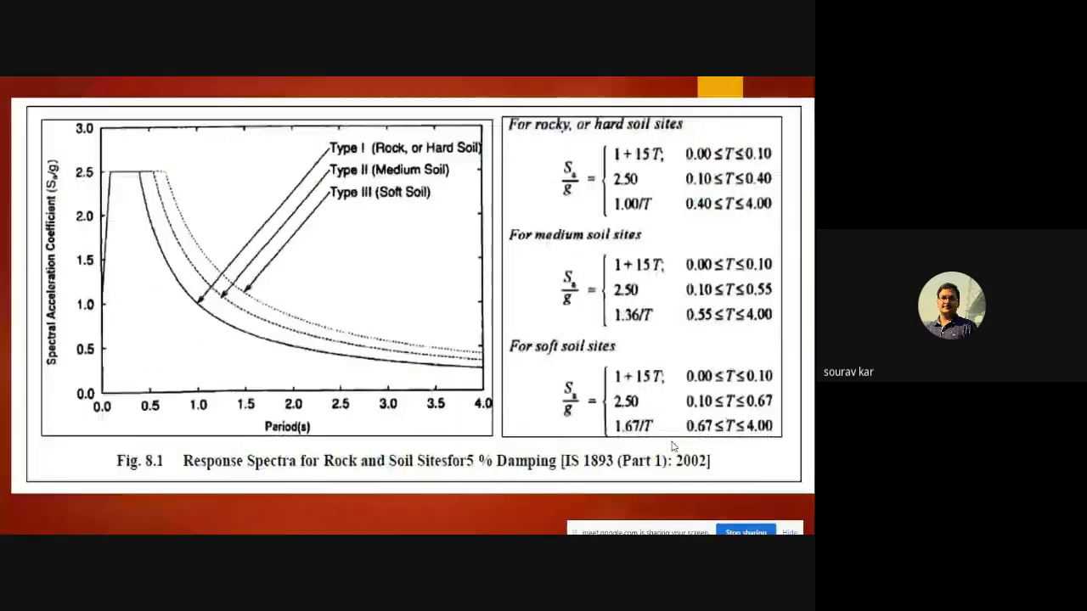
{"action": "scroll", "coordinate": [671, 446], "scroll_direction": "up", "scroll_amount": 2}
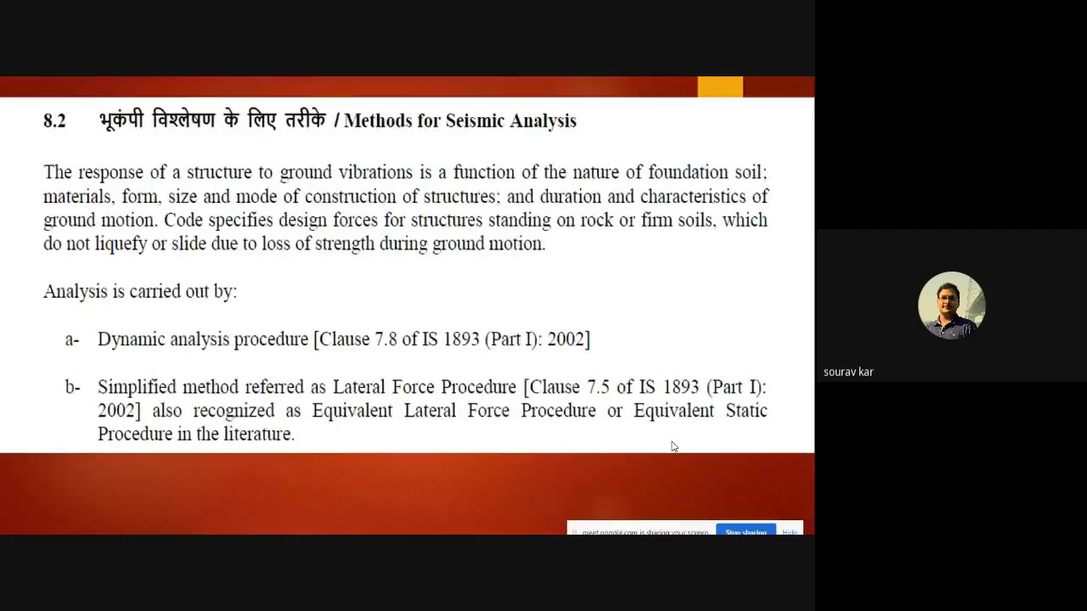
{"action": "scroll", "coordinate": [671, 446], "scroll_direction": "down", "scroll_amount": 1}
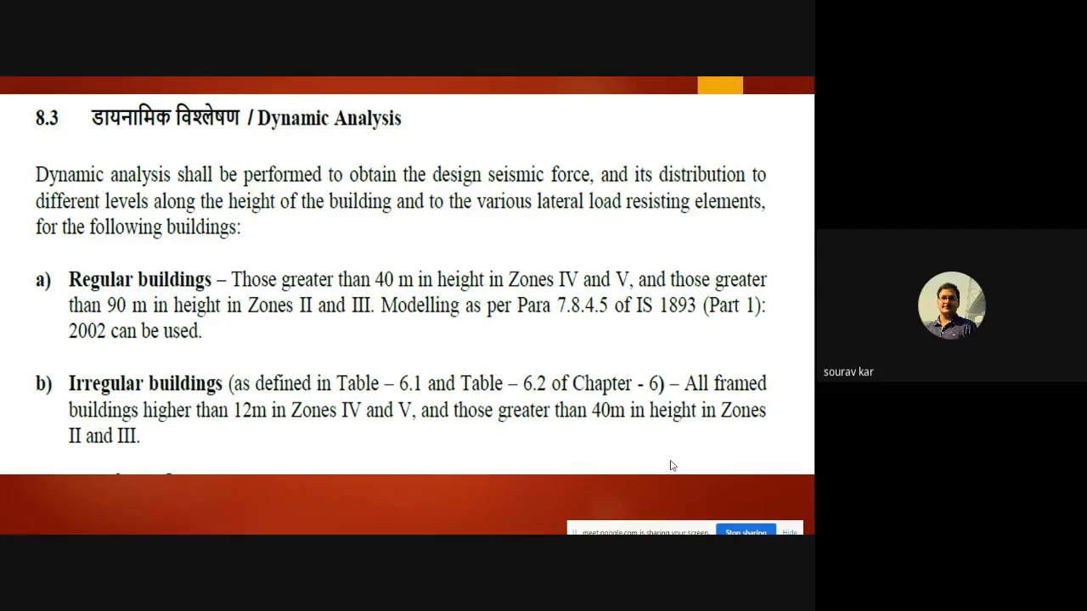
{"action": "key", "text": "Escape"}
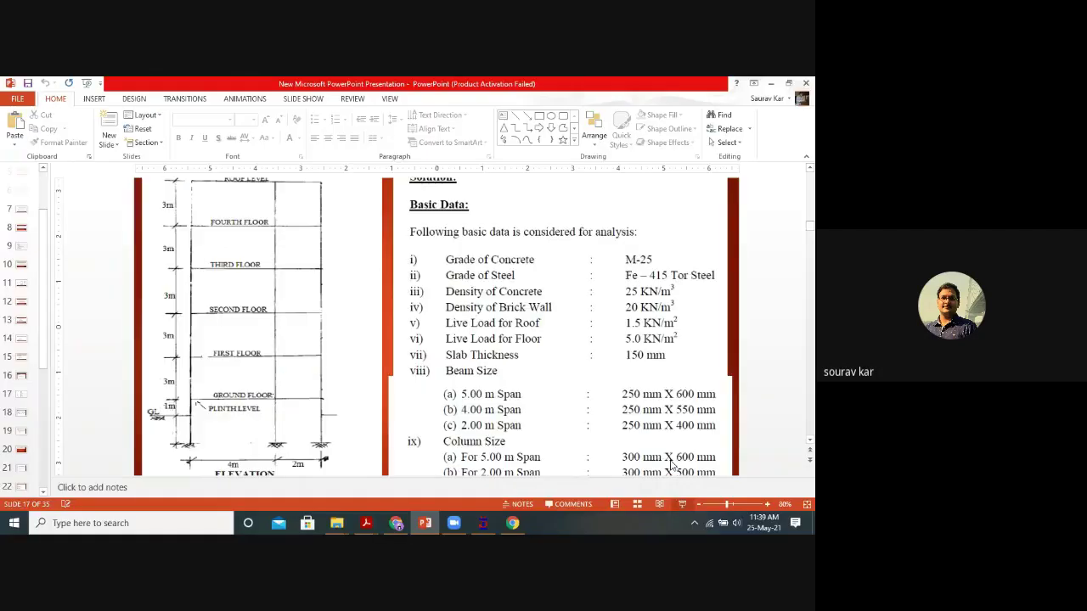
Switch to STAAD.Pro and look through the load definition types, from vehicle, time history, wind and snow to seismic.
{"action": "left_click", "coordinate": [483, 523]}
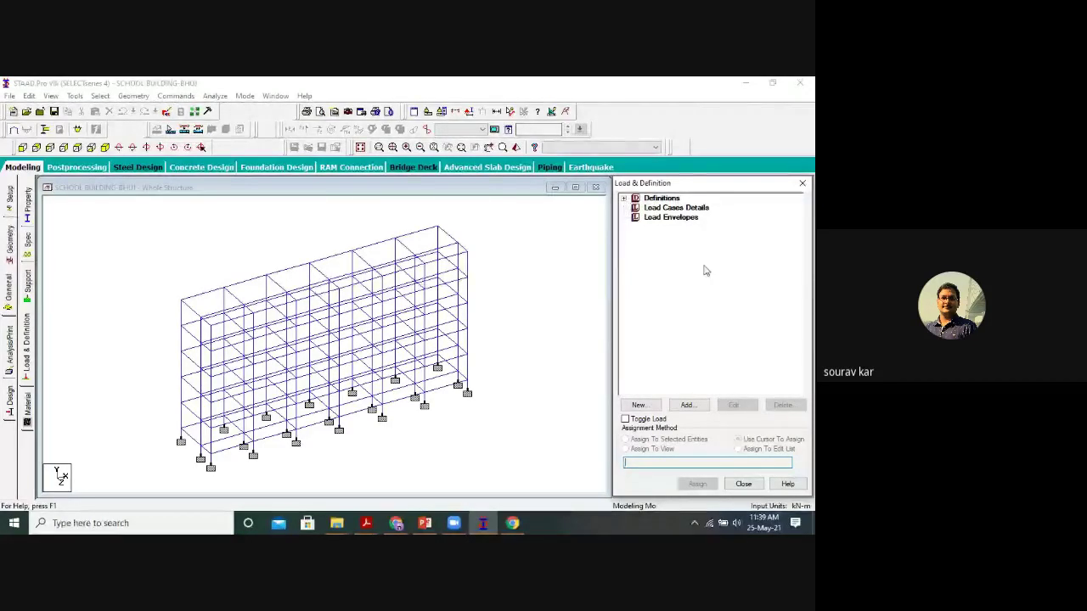
{"action": "left_click", "coordinate": [625, 198]}
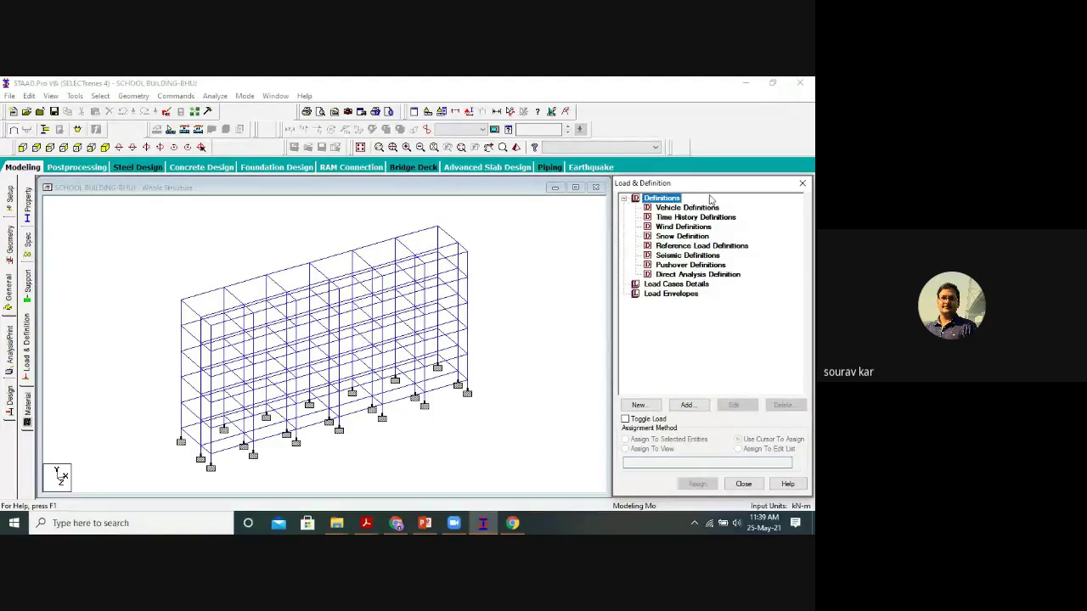
{"action": "left_click", "coordinate": [624, 199]}
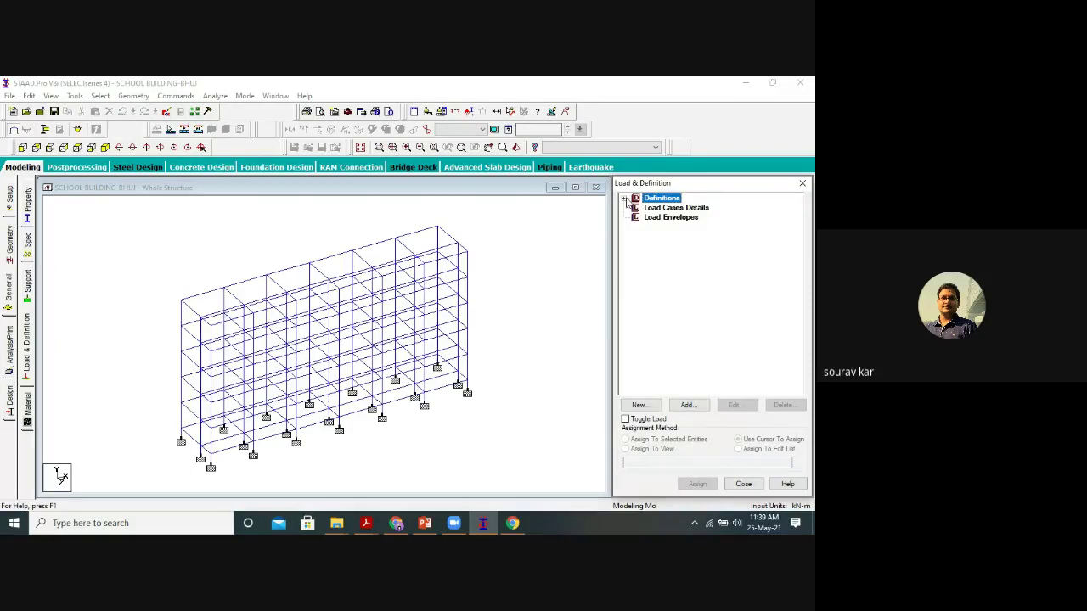
{"action": "left_click", "coordinate": [625, 198]}
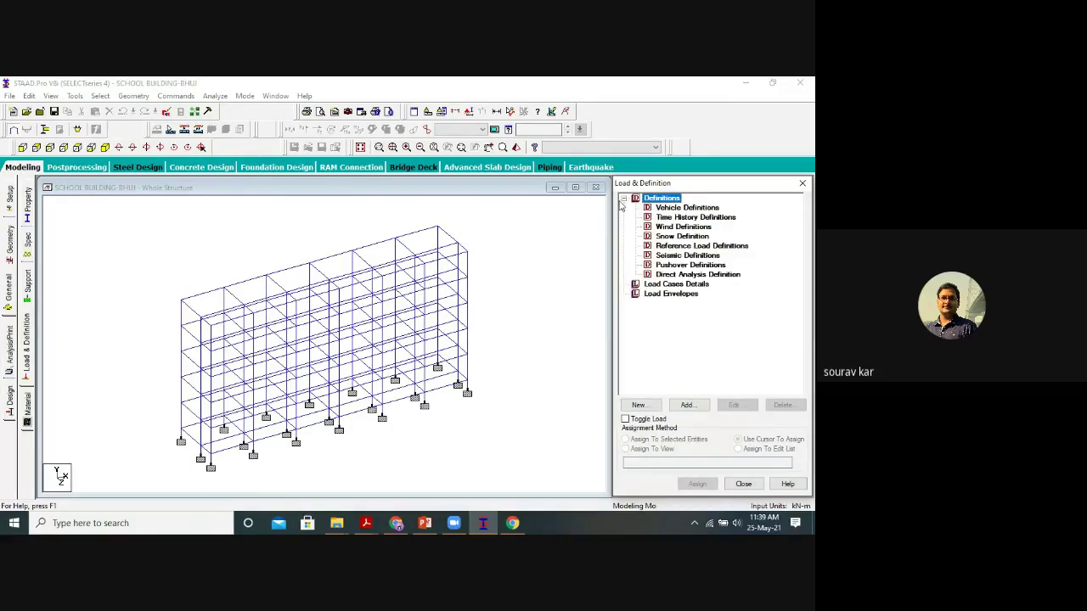
{"action": "left_click", "coordinate": [688, 208]}
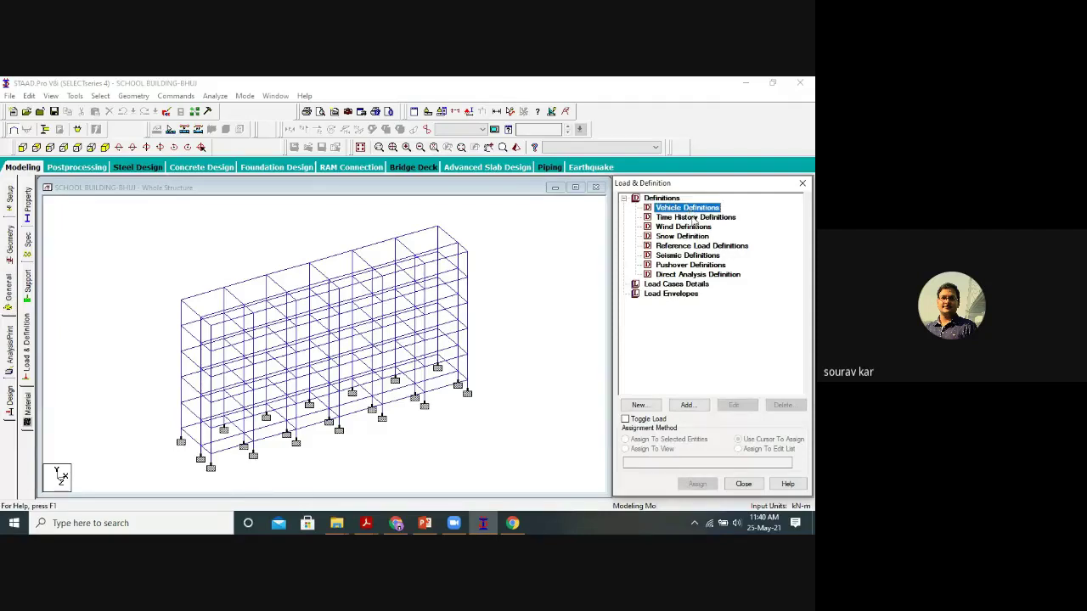
{"action": "left_click", "coordinate": [694, 218]}
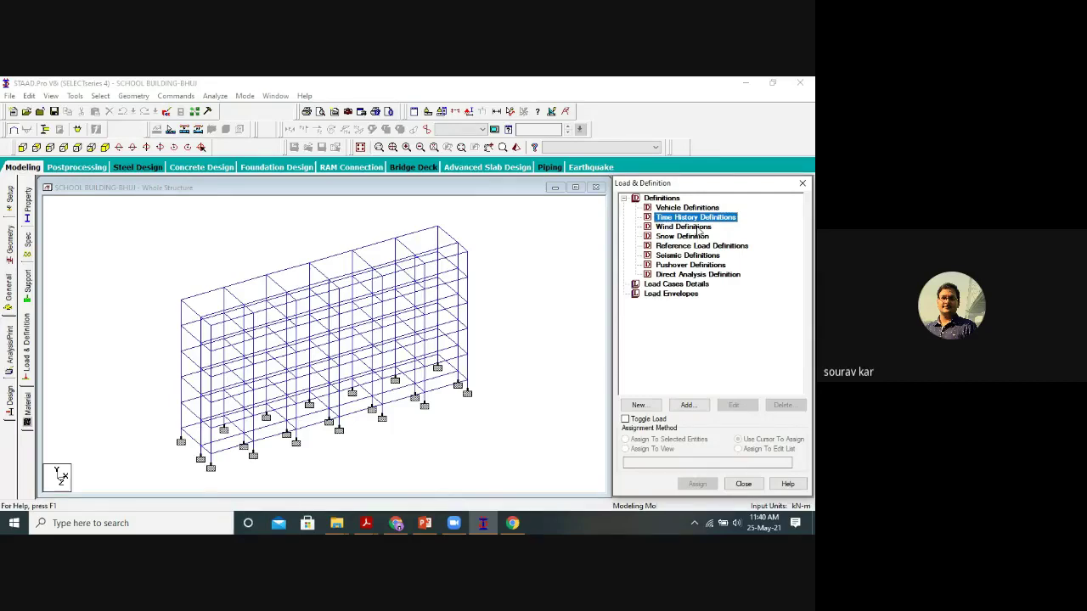
{"action": "left_click", "coordinate": [698, 228]}
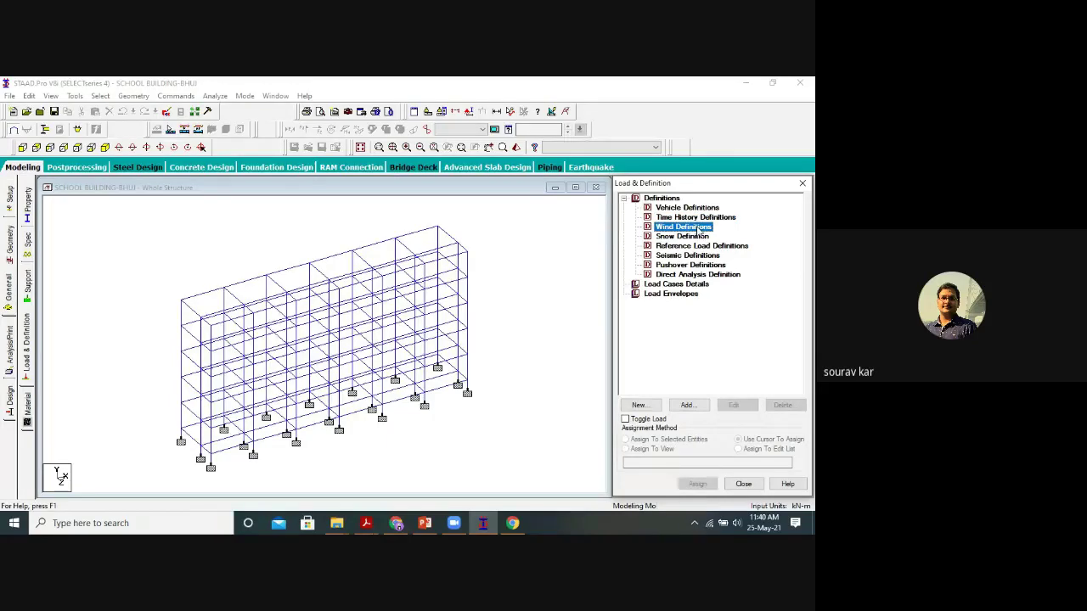
{"action": "left_click", "coordinate": [694, 238]}
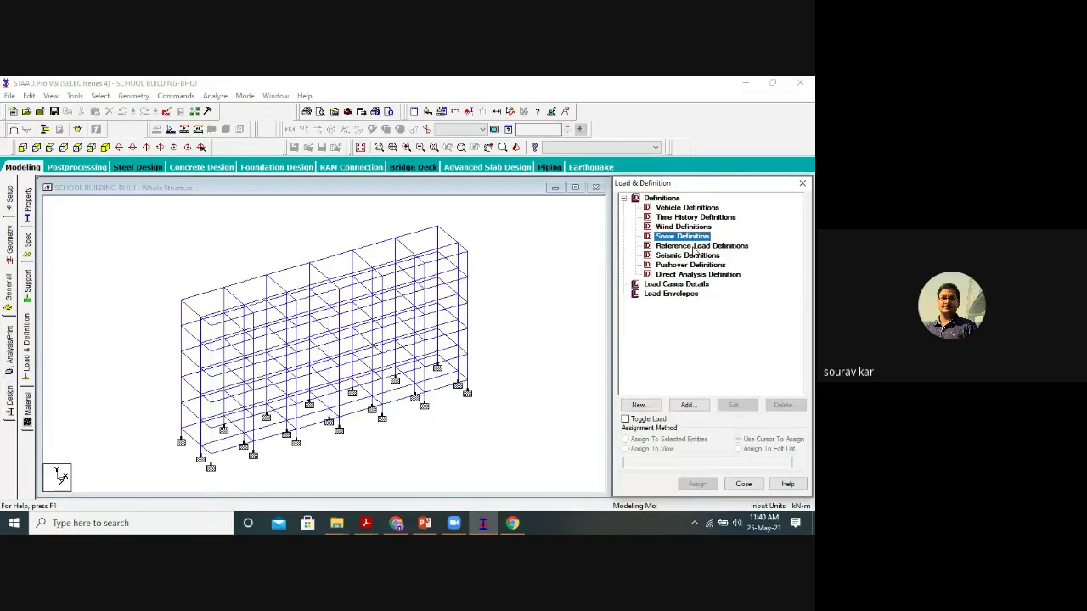
{"action": "left_click", "coordinate": [691, 255]}
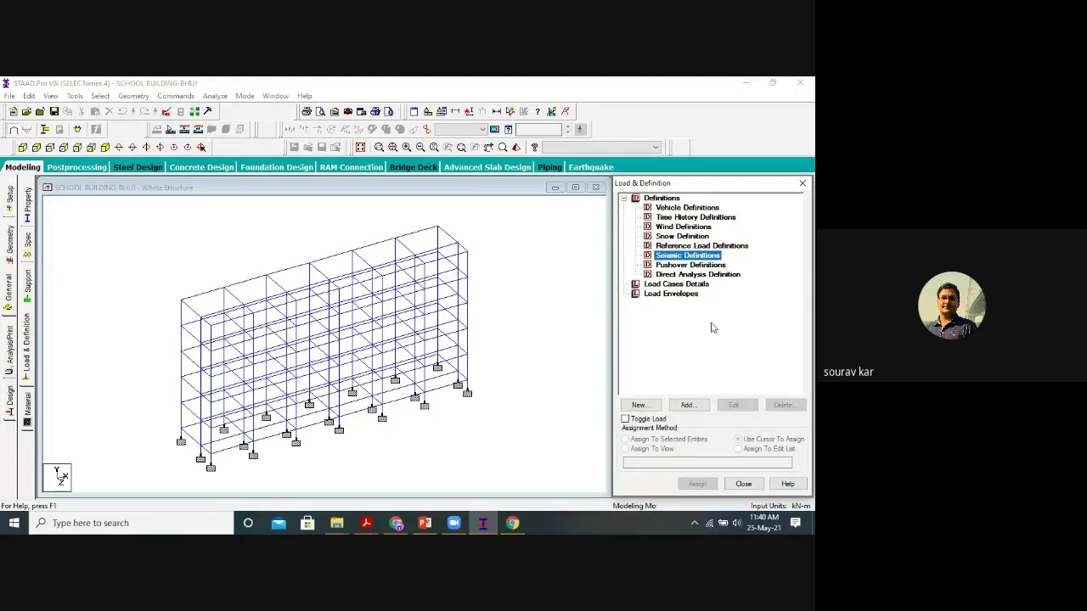
{"action": "left_click", "coordinate": [688, 406]}
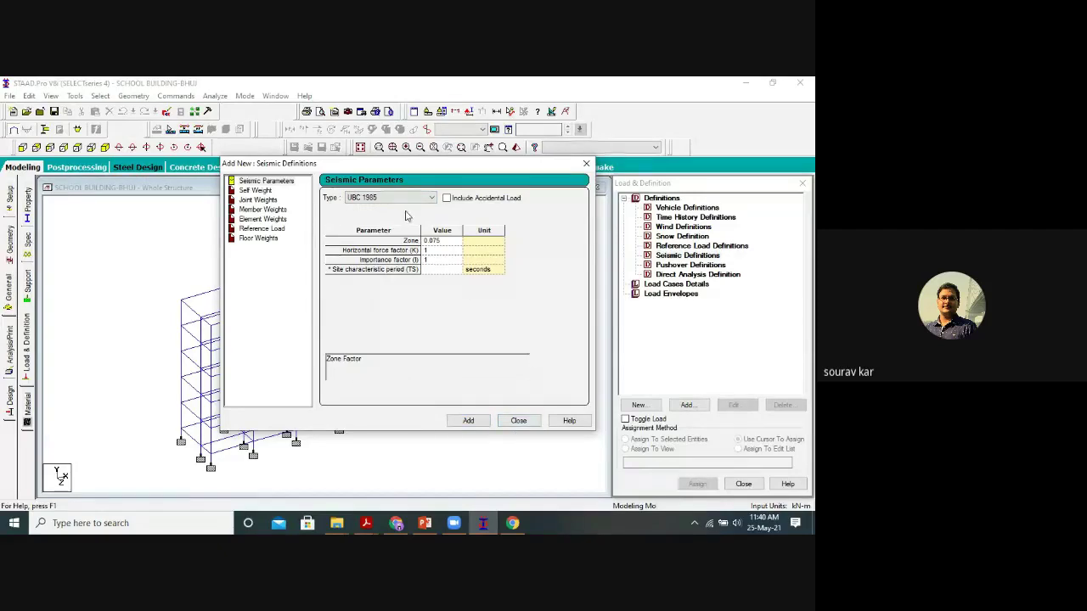
{"action": "left_click", "coordinate": [587, 170]}
{"action": "left_click", "coordinate": [680, 258]}
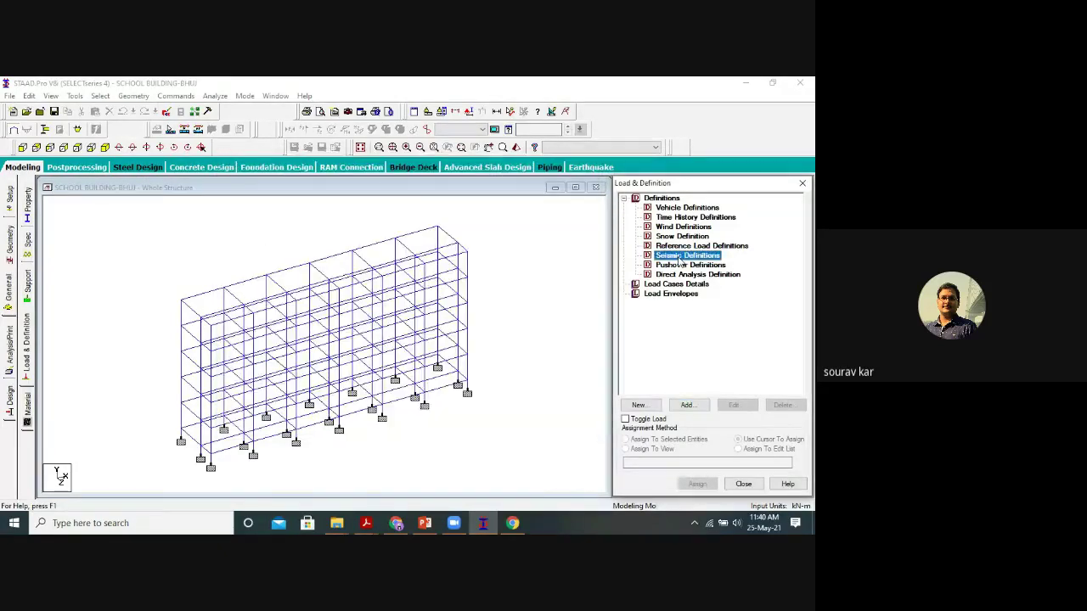
Start adding a seismic definition and set its code type to IS 1893 - 2002/2005.
{"action": "left_click", "coordinate": [687, 405]}
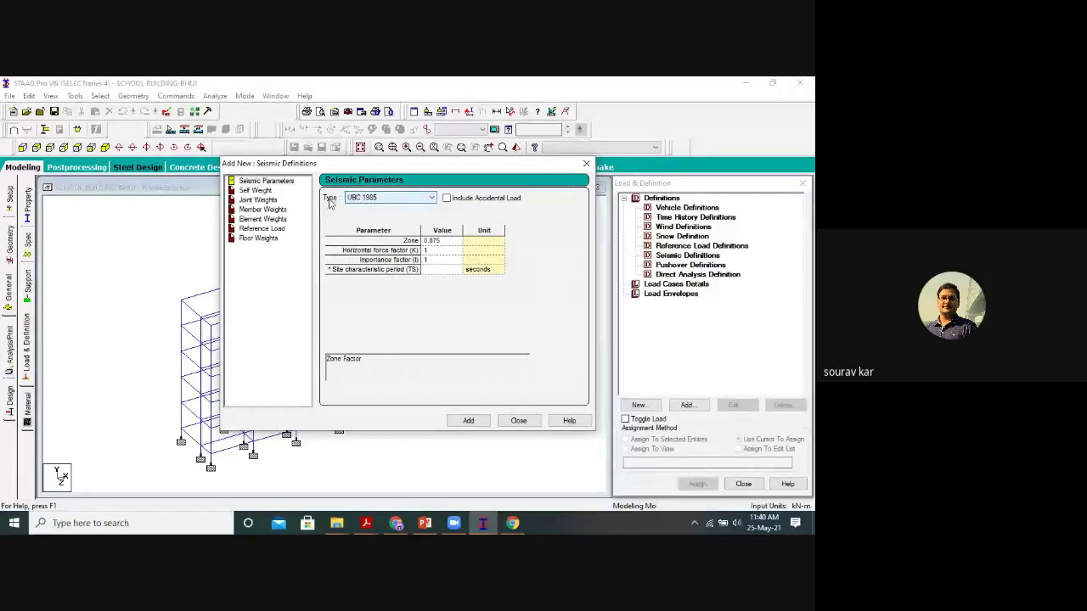
{"action": "left_click", "coordinate": [403, 198]}
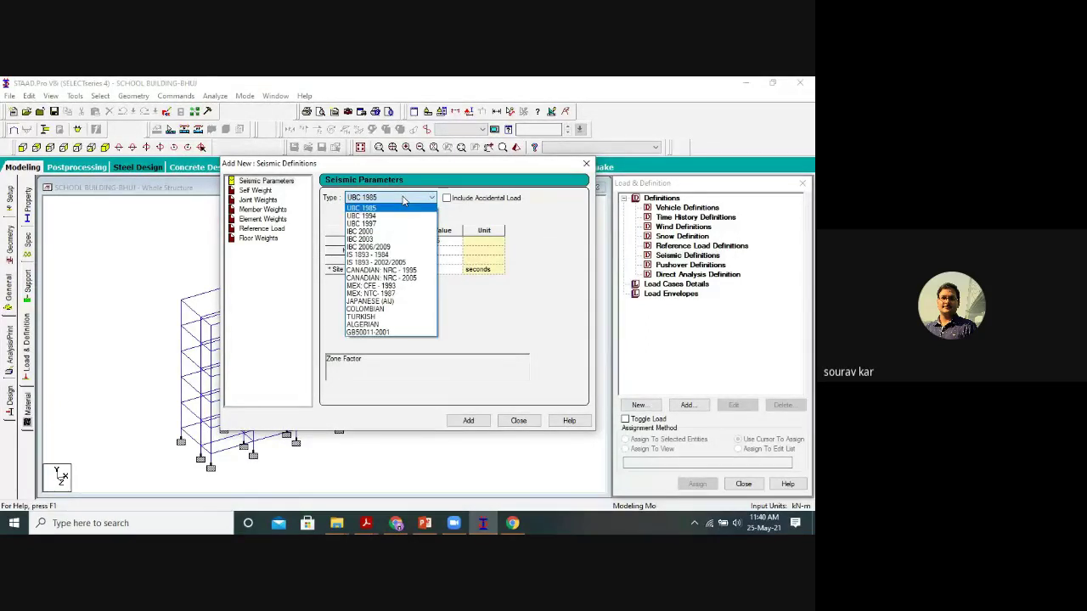
{"action": "left_click", "coordinate": [430, 200]}
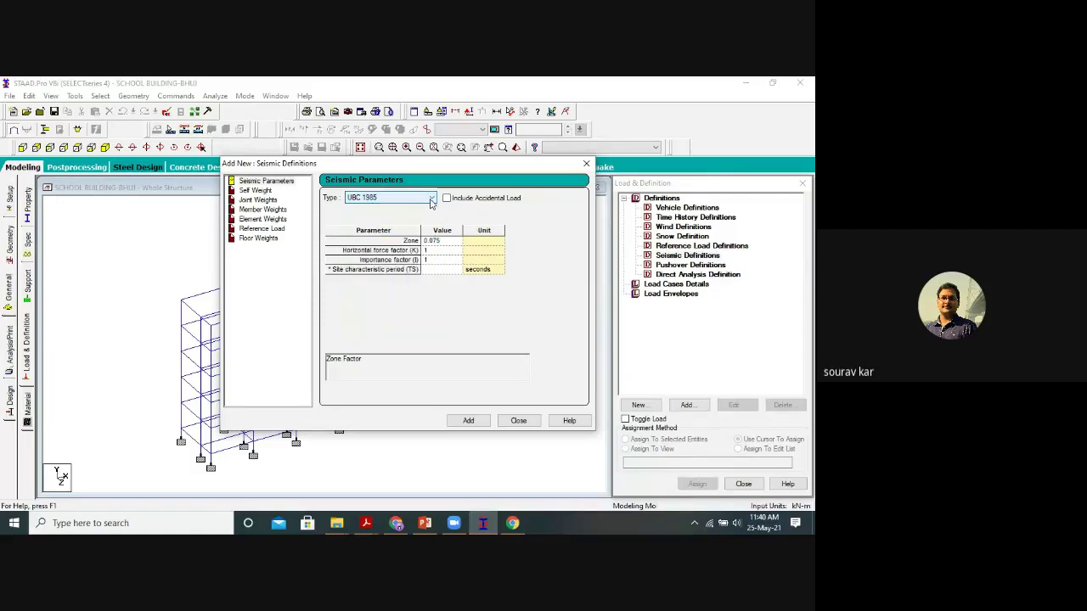
{"action": "left_click", "coordinate": [430, 201]}
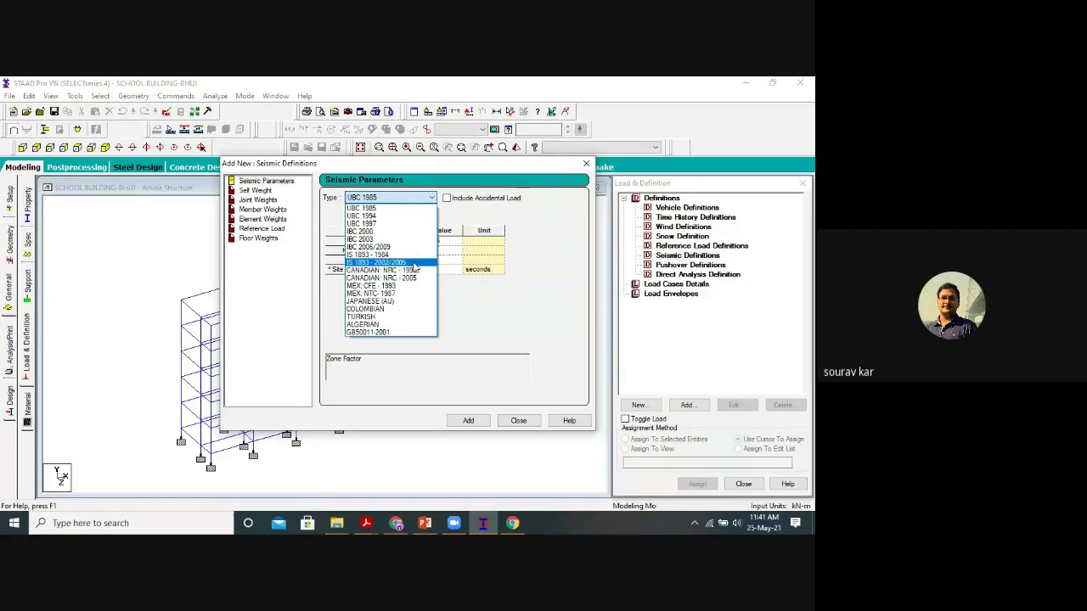
{"action": "left_click", "coordinate": [413, 264]}
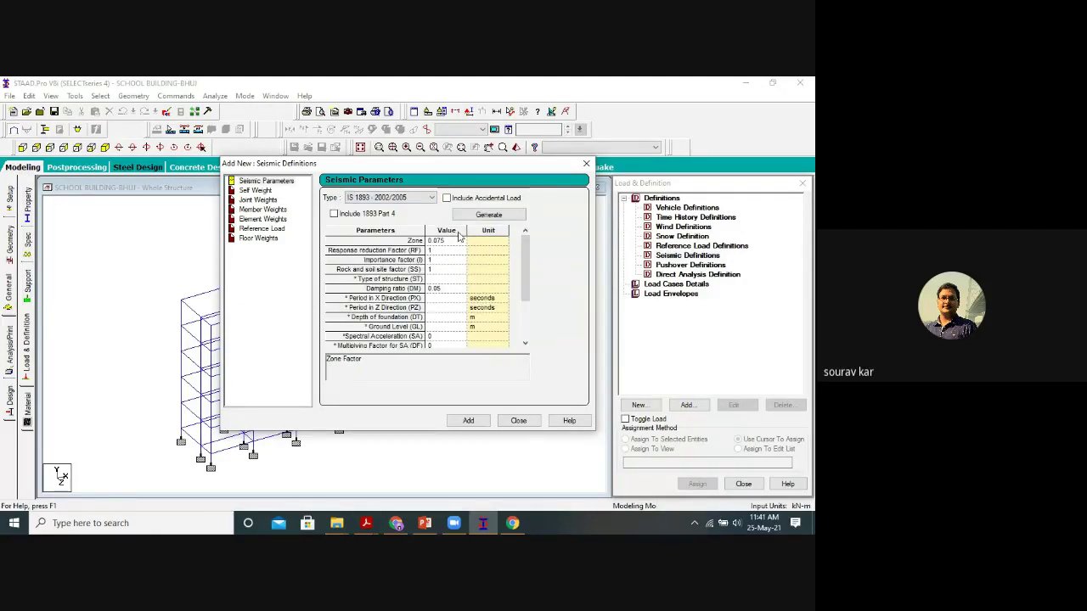
Examine the response reduction factor, importance factor and rock and soil site factor entries of the seismic parameters.
{"action": "left_click", "coordinate": [443, 251]}
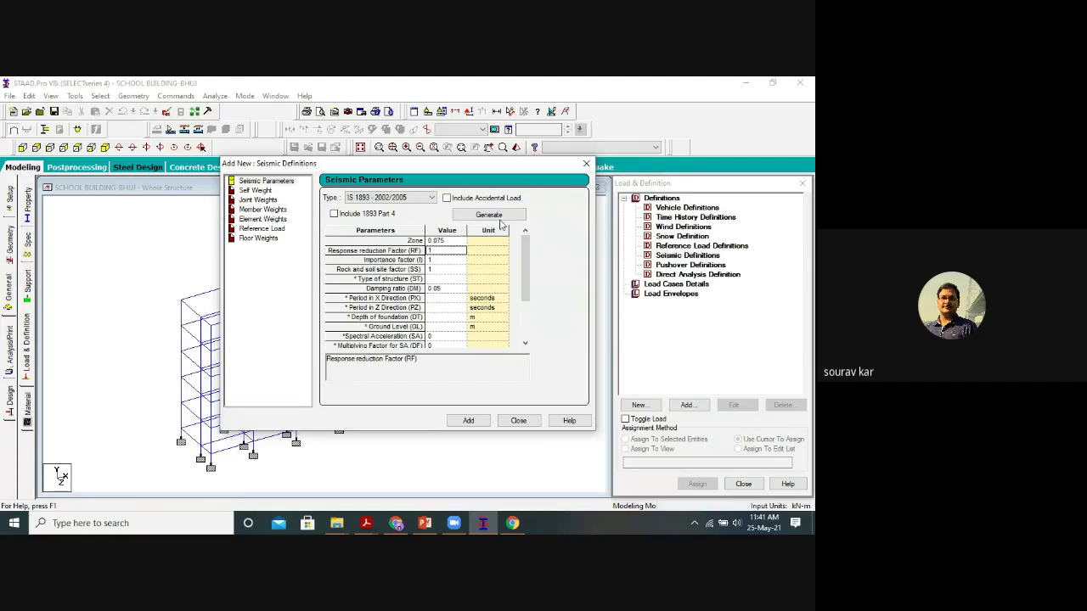
{"action": "left_click", "coordinate": [442, 261]}
{"action": "left_click", "coordinate": [443, 269]}
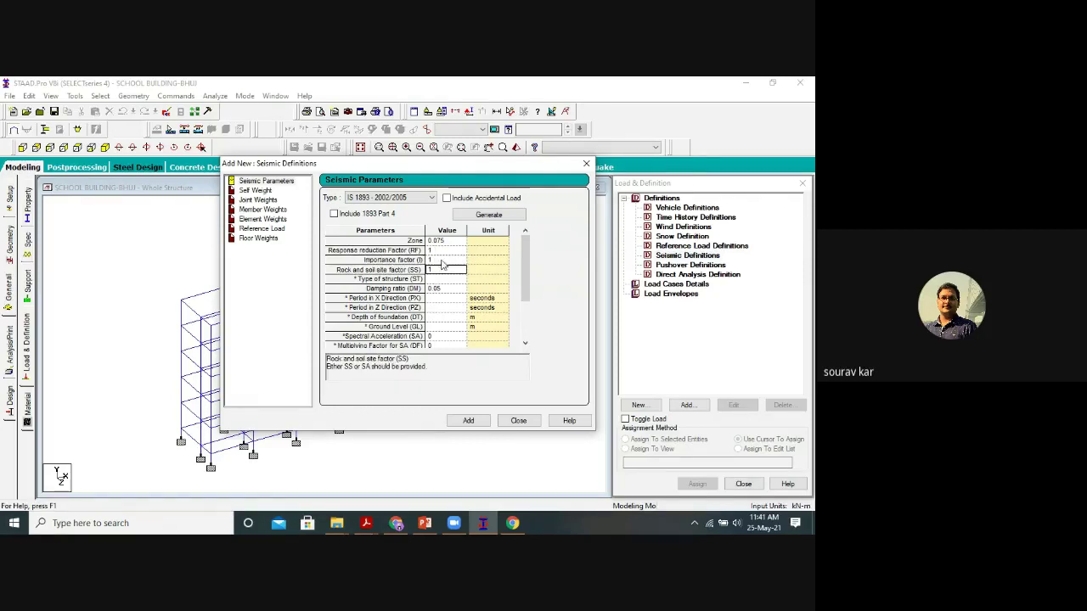
{"action": "left_click", "coordinate": [441, 251]}
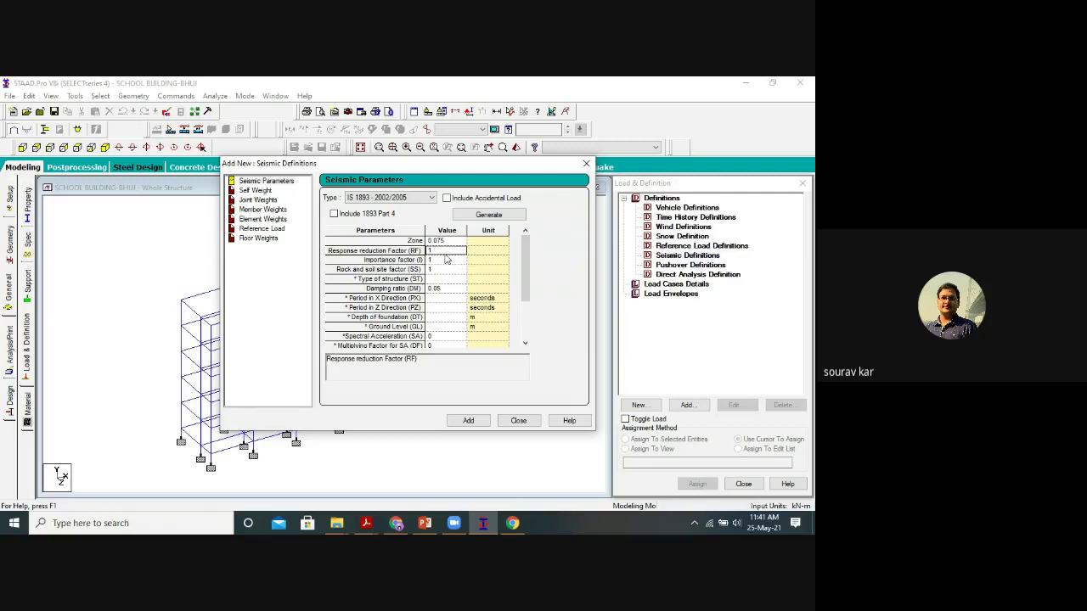
Switch to PowerPoint and review the slides on zone factor, importance factor, response spectra and natural period of vibration.
{"action": "left_click", "coordinate": [426, 523]}
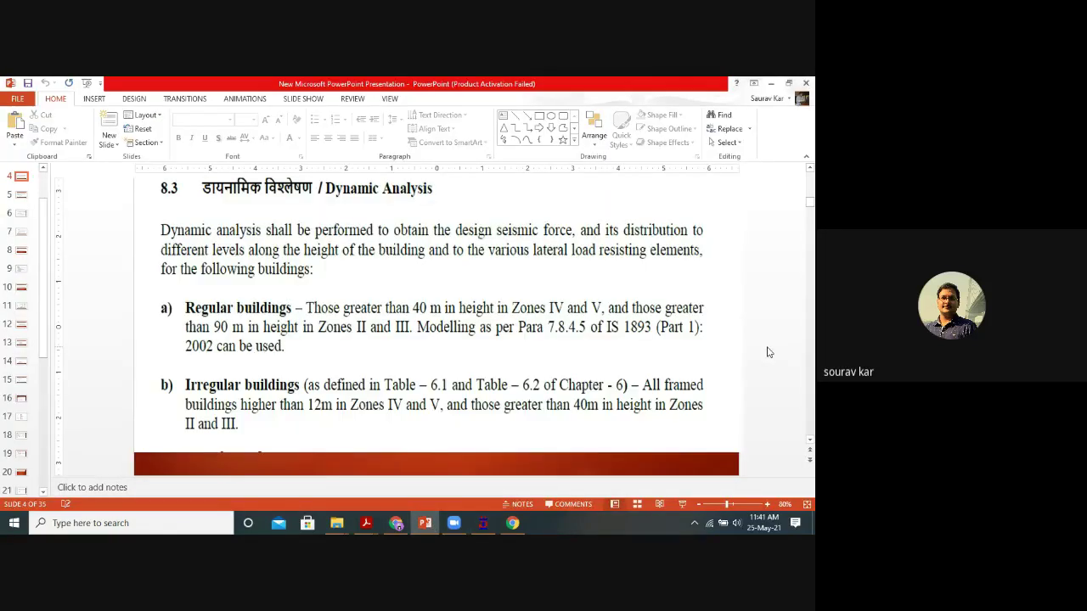
{"action": "scroll", "coordinate": [769, 351], "scroll_direction": "down", "scroll_amount": 2}
{"action": "scroll", "coordinate": [769, 352], "scroll_direction": "down", "scroll_amount": 1}
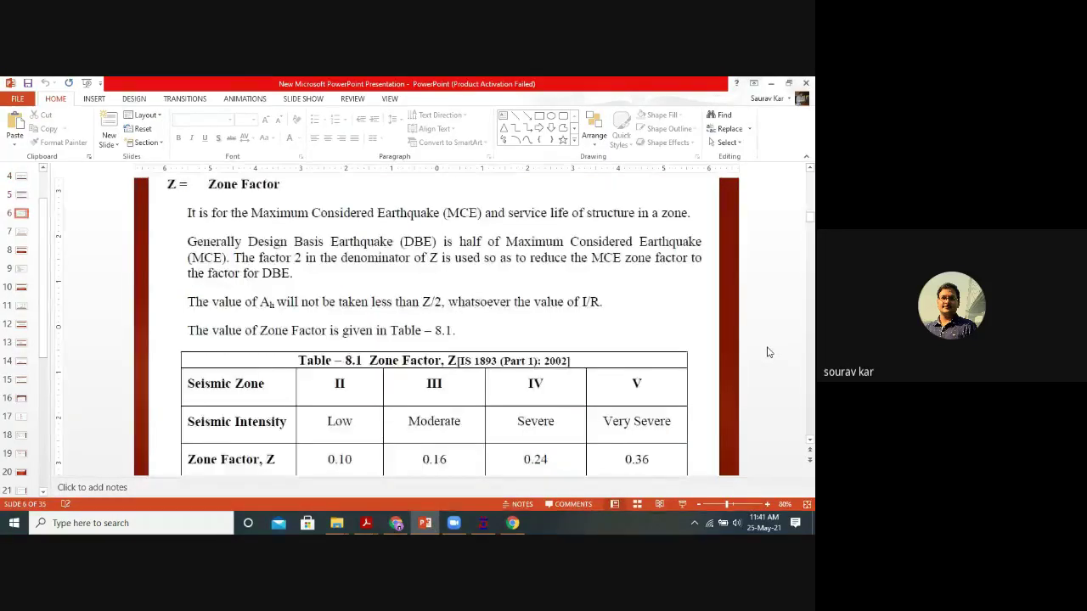
{"action": "scroll", "coordinate": [769, 352], "scroll_direction": "up", "scroll_amount": 1}
{"action": "scroll", "coordinate": [768, 351], "scroll_direction": "down", "scroll_amount": 1}
{"action": "scroll", "coordinate": [768, 351], "scroll_direction": "down", "scroll_amount": 4}
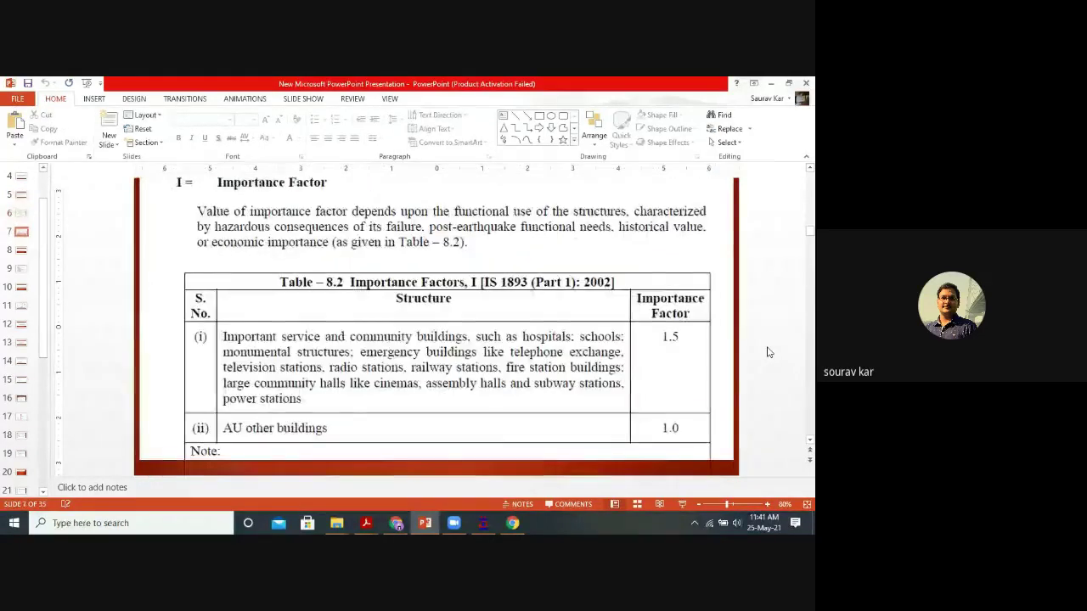
{"action": "scroll", "coordinate": [769, 351], "scroll_direction": "down", "scroll_amount": 1}
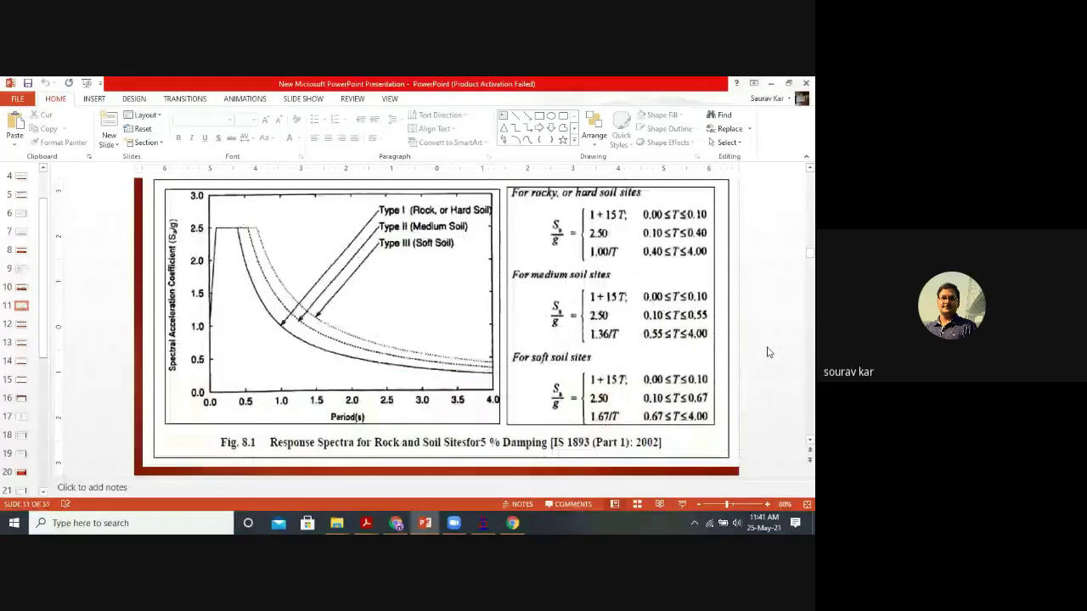
{"action": "scroll", "coordinate": [769, 352], "scroll_direction": "down", "scroll_amount": 1}
{"action": "scroll", "coordinate": [767, 352], "scroll_direction": "down", "scroll_amount": 2}
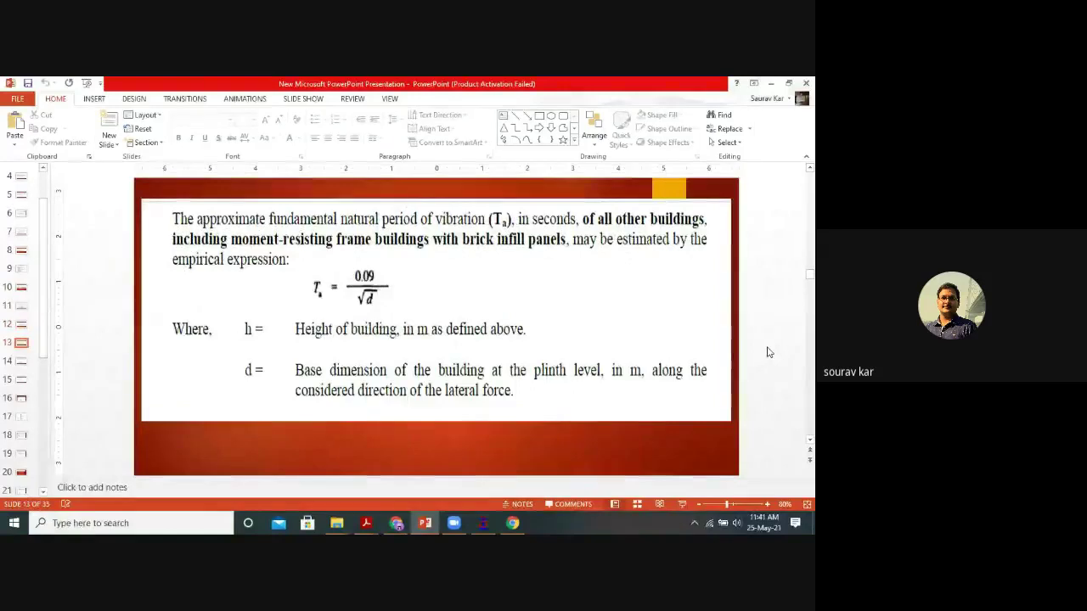
Find the Bhuj zone, importance and response reduction factors in the worked example's base shear slides, and return to STAAD.Pro.
{"action": "scroll", "coordinate": [768, 351], "scroll_direction": "down", "scroll_amount": 5}
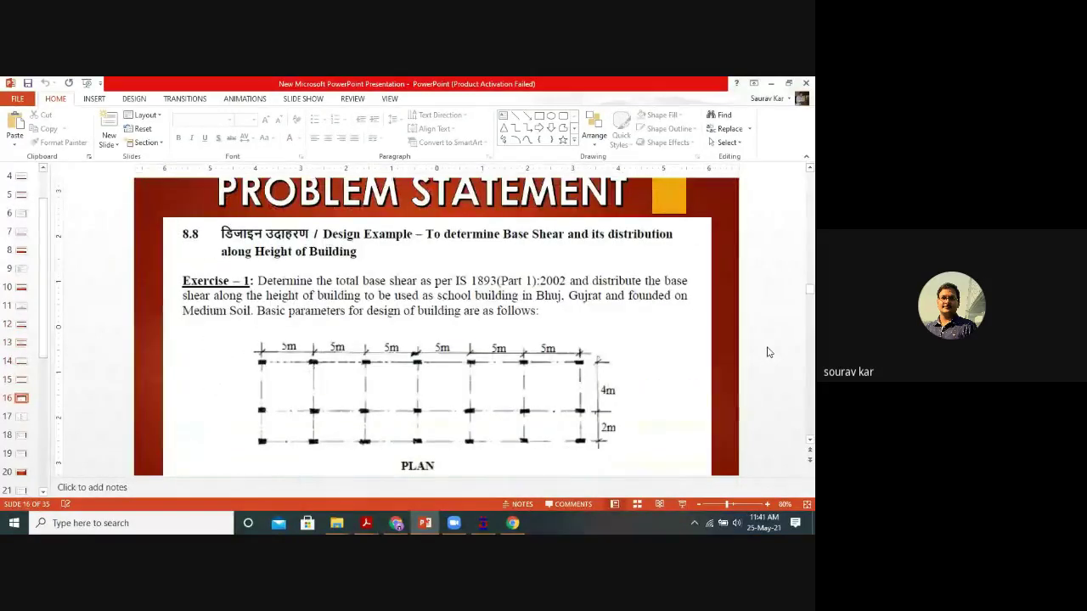
{"action": "scroll", "coordinate": [768, 351], "scroll_direction": "down", "scroll_amount": 2}
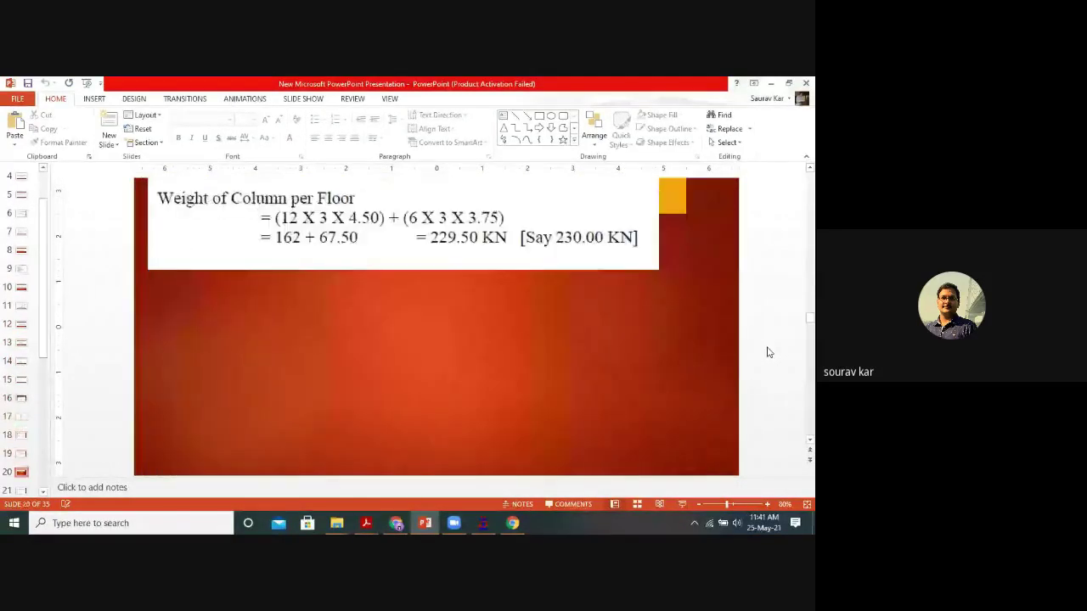
{"action": "scroll", "coordinate": [768, 351], "scroll_direction": "down", "scroll_amount": 4}
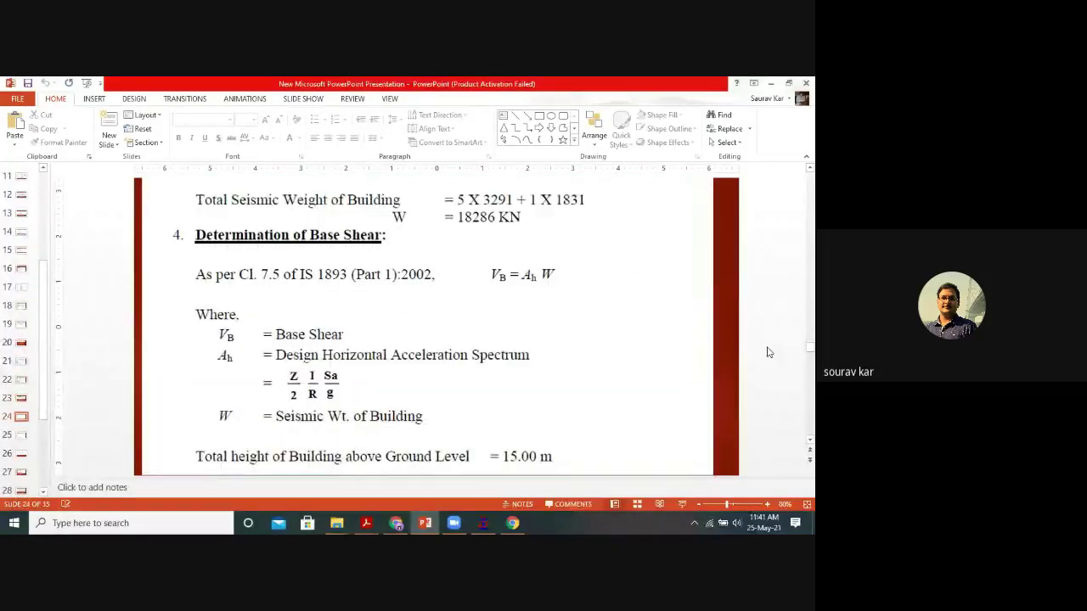
{"action": "scroll", "coordinate": [769, 351], "scroll_direction": "down", "scroll_amount": 1}
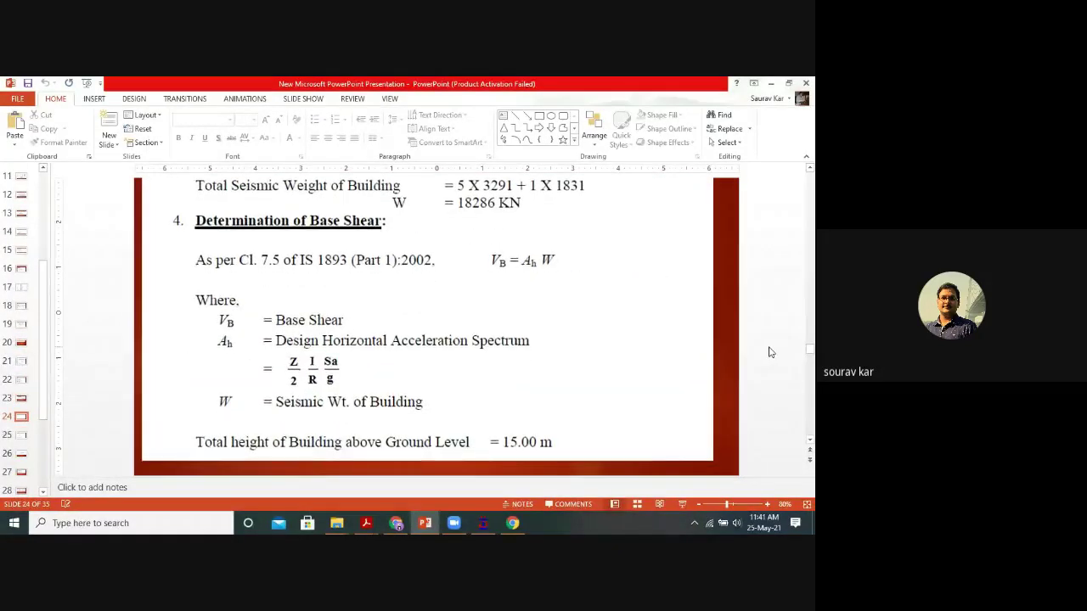
{"action": "scroll", "coordinate": [770, 352], "scroll_direction": "down", "scroll_amount": 2}
{"action": "scroll", "coordinate": [654, 291], "scroll_direction": "up", "scroll_amount": 1}
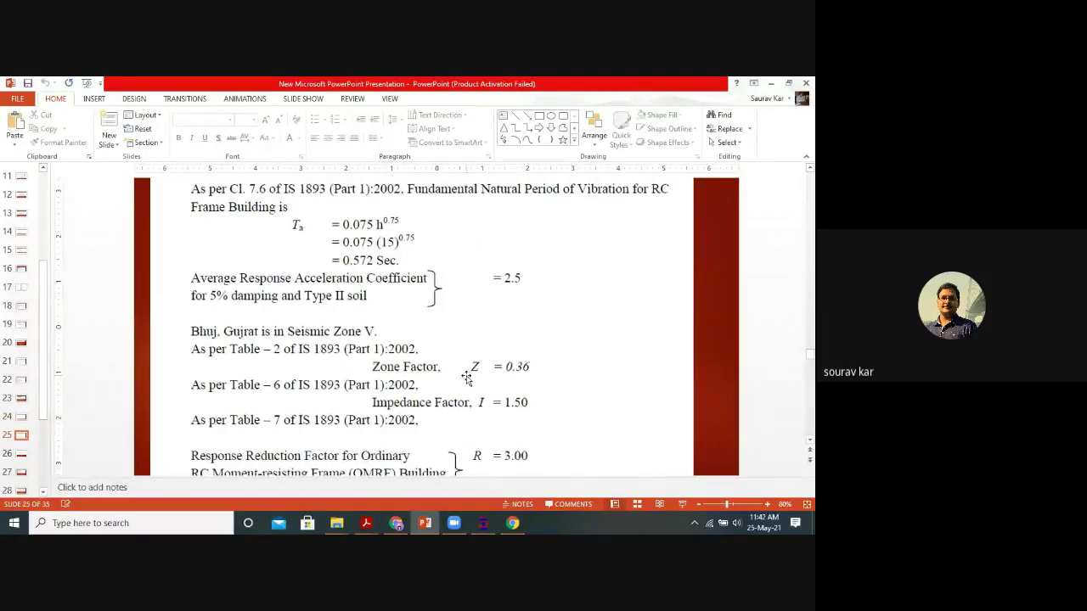
{"action": "left_click", "coordinate": [484, 525]}
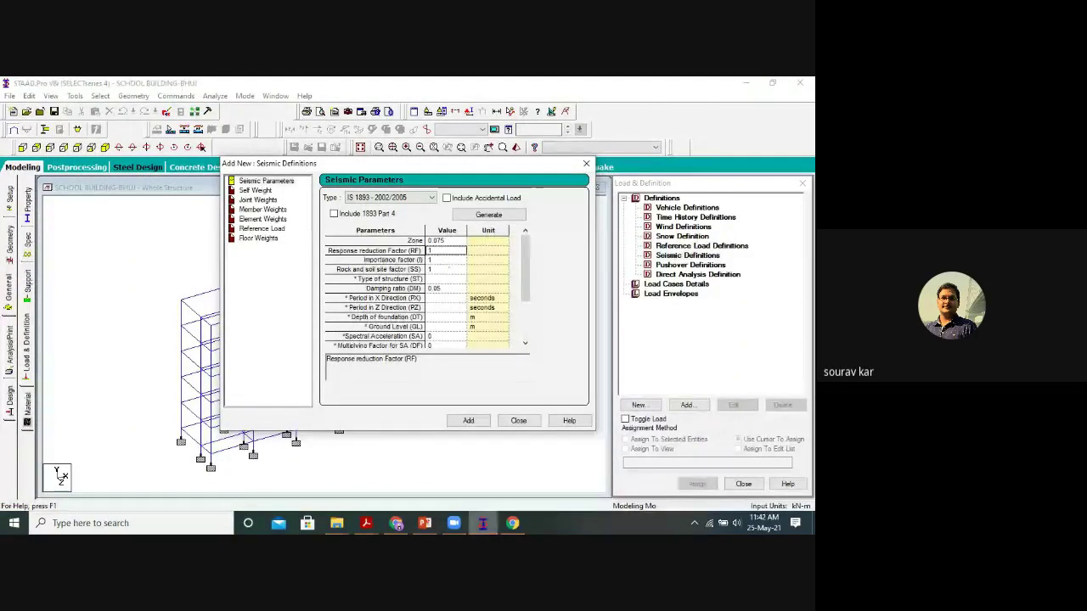
Switch to PowerPoint, present the base shear slide, and mark the R, I and Z factors and the Bhuj zone line with the red Pen.
{"action": "left_click", "coordinate": [425, 524]}
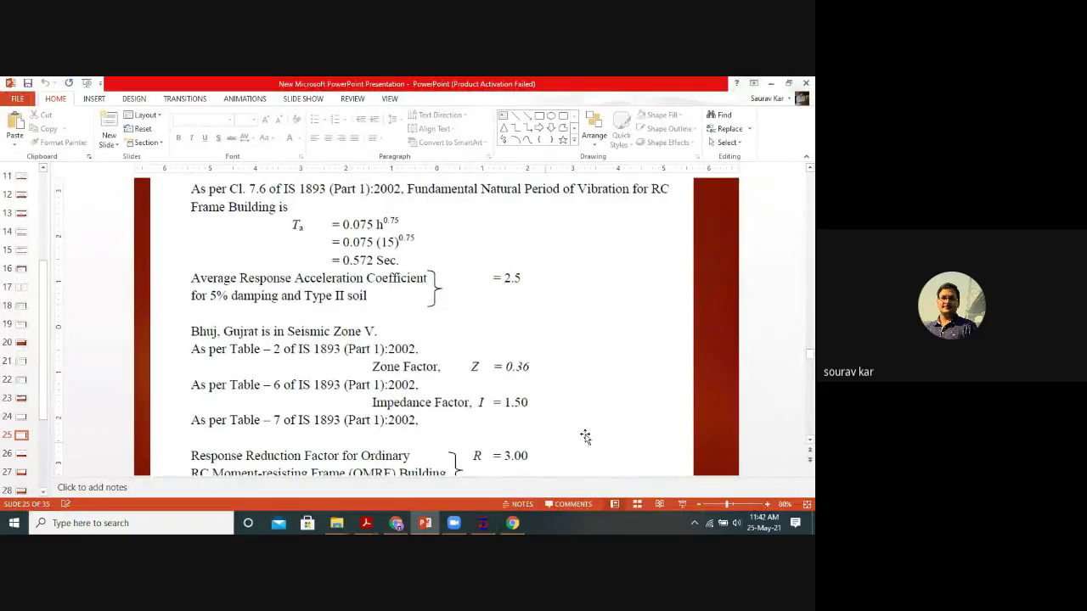
{"action": "scroll", "coordinate": [582, 436], "scroll_direction": "down", "scroll_amount": 1}
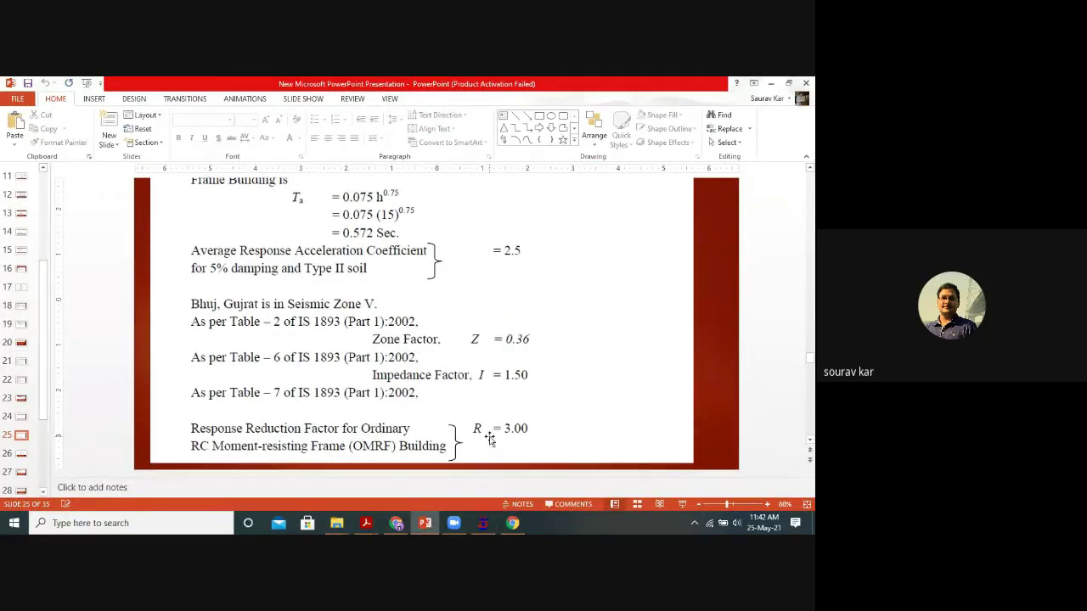
{"action": "left_click", "coordinate": [681, 504]}
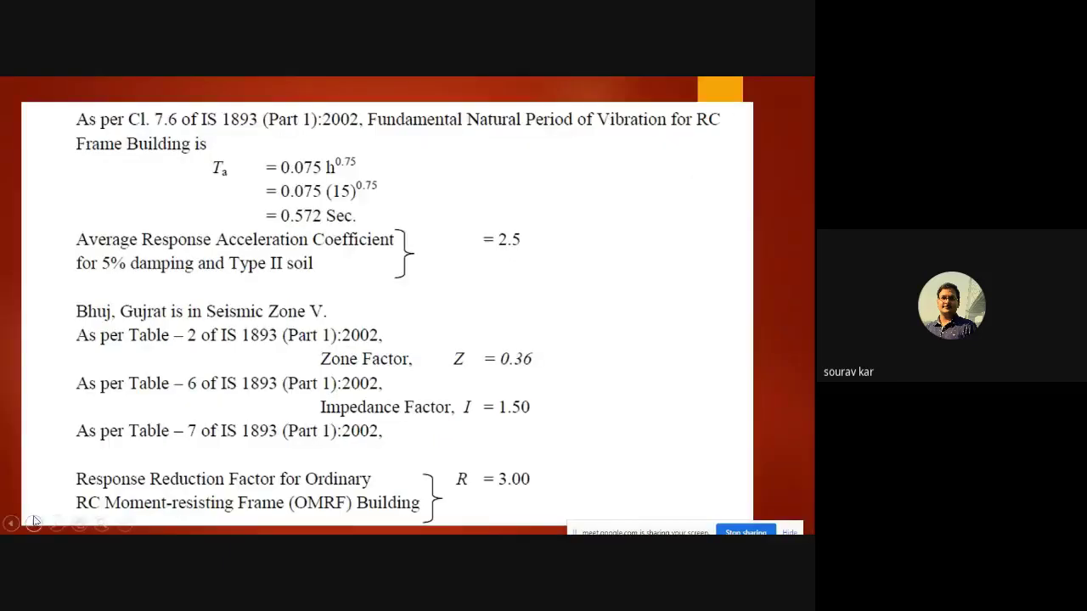
{"action": "left_click", "coordinate": [56, 523]}
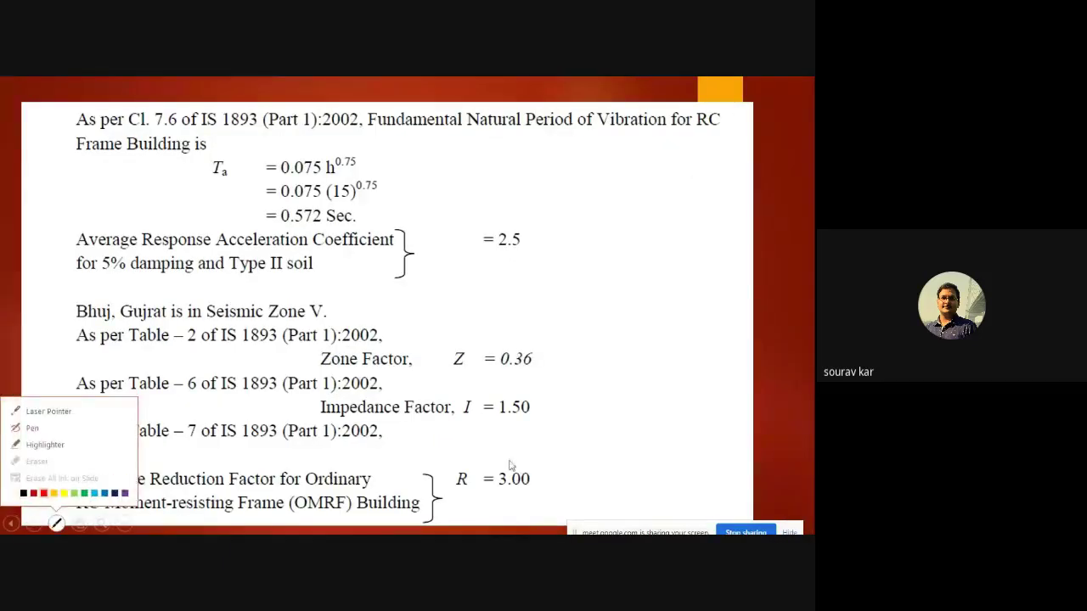
{"action": "left_click", "coordinate": [32, 428]}
{"action": "mouse_move", "coordinate": [512, 463]}
{"action": "left_mouse_down"}
{"action": "mouse_move", "coordinate": [433, 466]}
{"action": "mouse_move", "coordinate": [521, 514]}
{"action": "mouse_move", "coordinate": [508, 464]}
{"action": "left_mouse_up"}
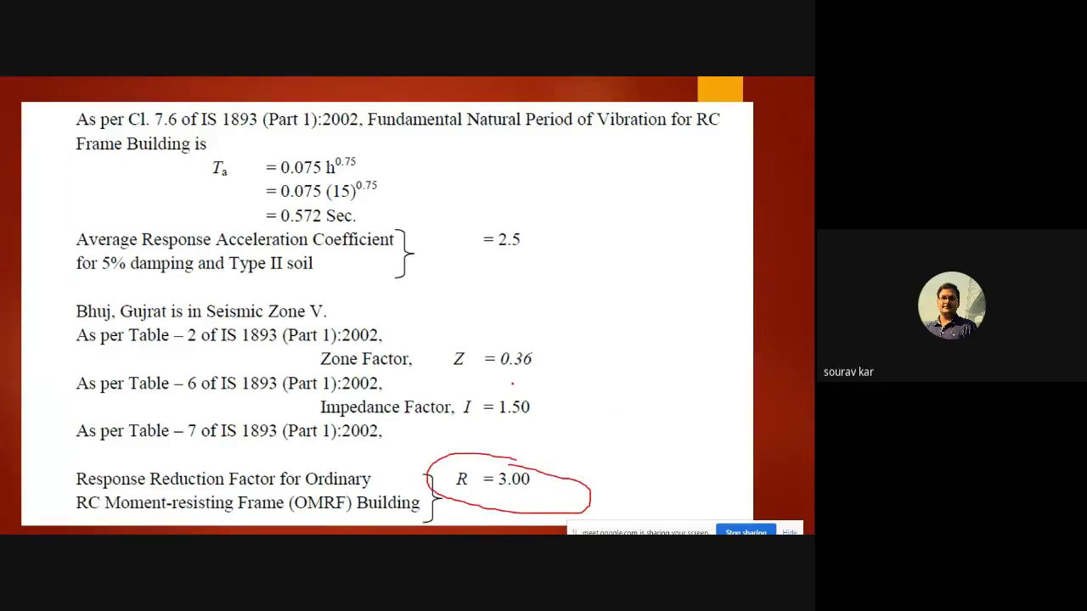
{"action": "mouse_move", "coordinate": [513, 383]}
{"action": "left_mouse_down"}
{"action": "mouse_move", "coordinate": [329, 393]}
{"action": "mouse_move", "coordinate": [355, 423]}
{"action": "mouse_move", "coordinate": [523, 424]}
{"action": "mouse_move", "coordinate": [504, 387]}
{"action": "left_mouse_up"}
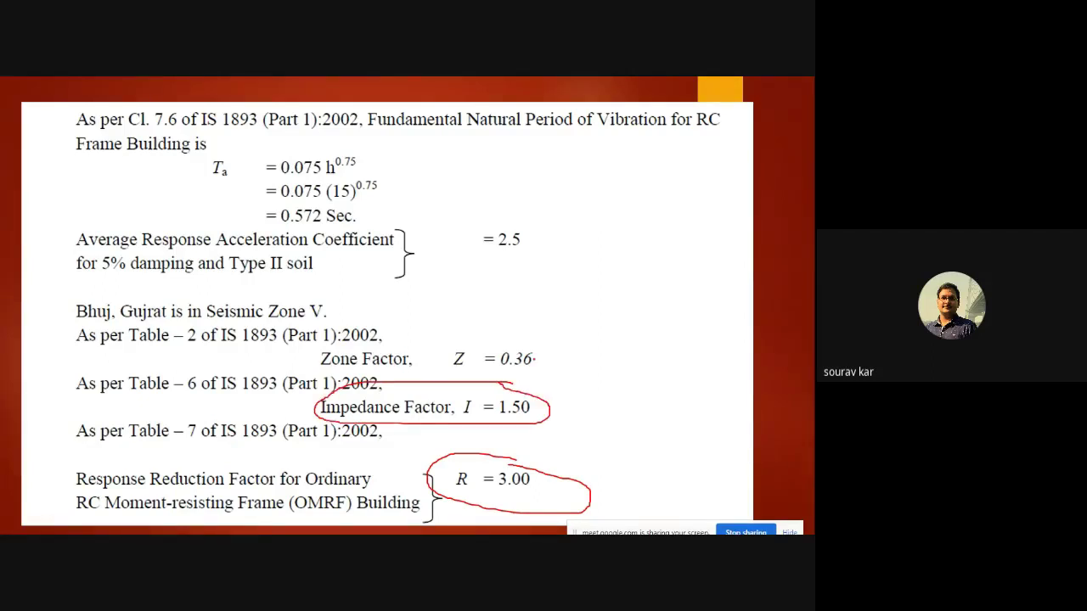
{"action": "mouse_move", "coordinate": [492, 335]}
{"action": "left_mouse_down"}
{"action": "mouse_move", "coordinate": [435, 364]}
{"action": "mouse_move", "coordinate": [526, 374]}
{"action": "mouse_move", "coordinate": [535, 338]}
{"action": "left_mouse_up"}
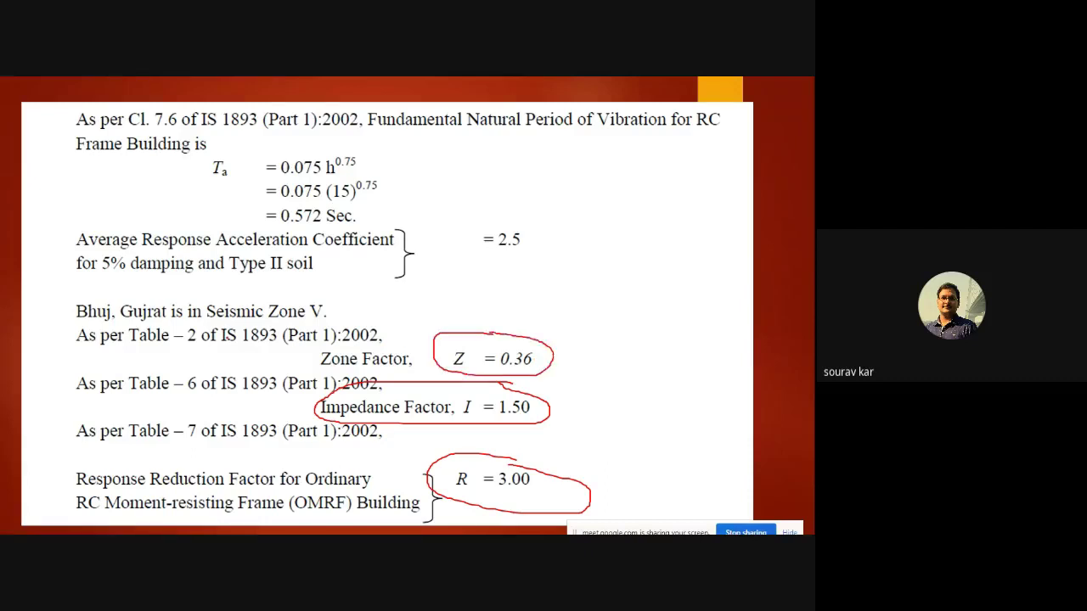
{"action": "left_click_drag", "start_coordinate": [77, 322], "coordinate": [175, 323]}
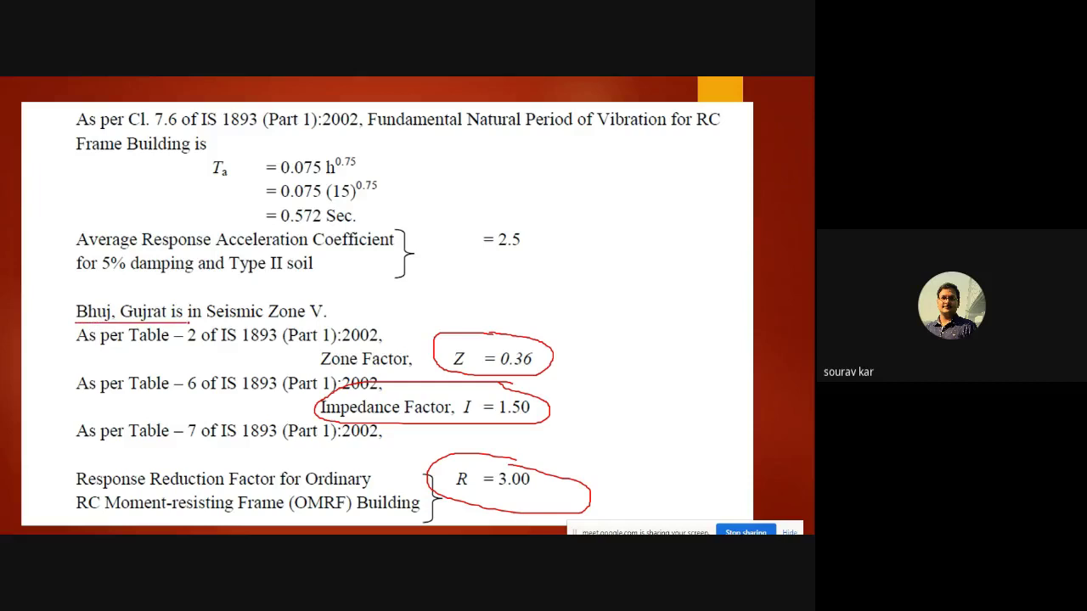
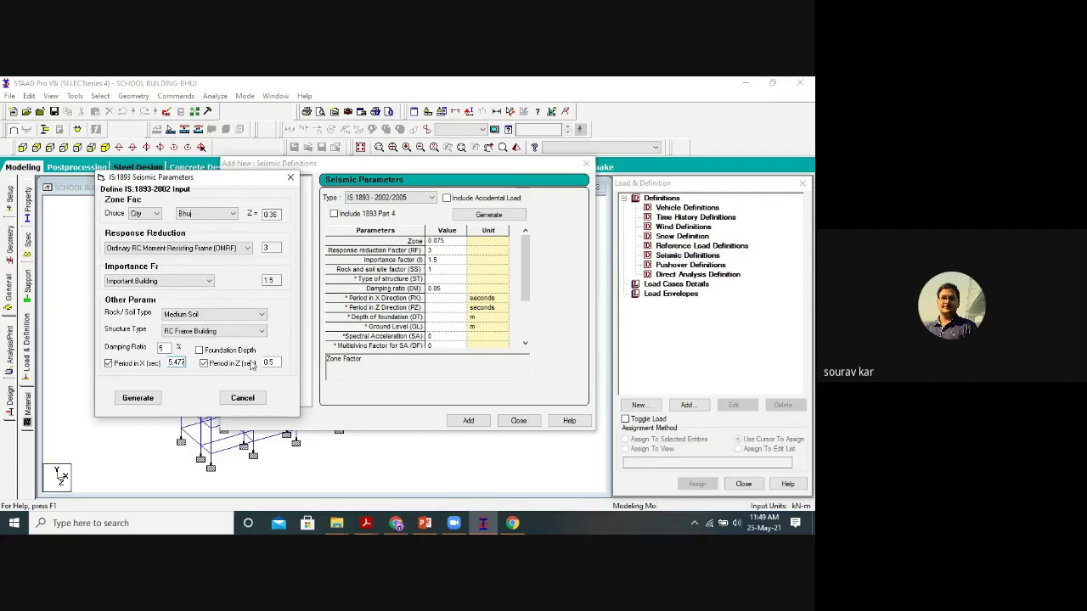
Clear the period in Z and set the period in X to 0.2464 seconds in the IS 1893 seismic parameters.
{"action": "left_click", "coordinate": [275, 363]}
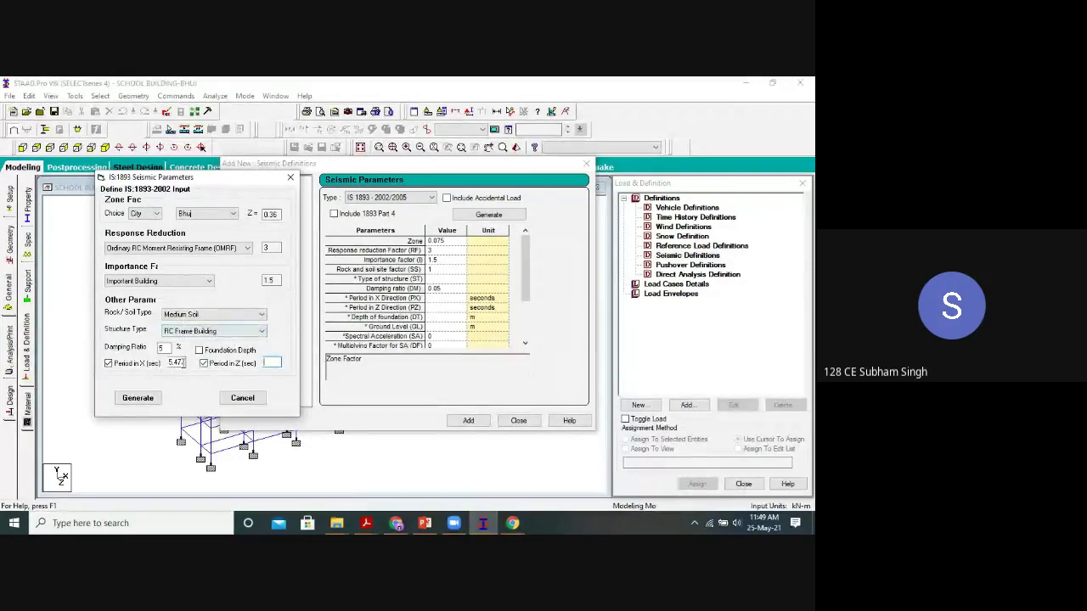
{"action": "double_click", "coordinate": [175, 363]}
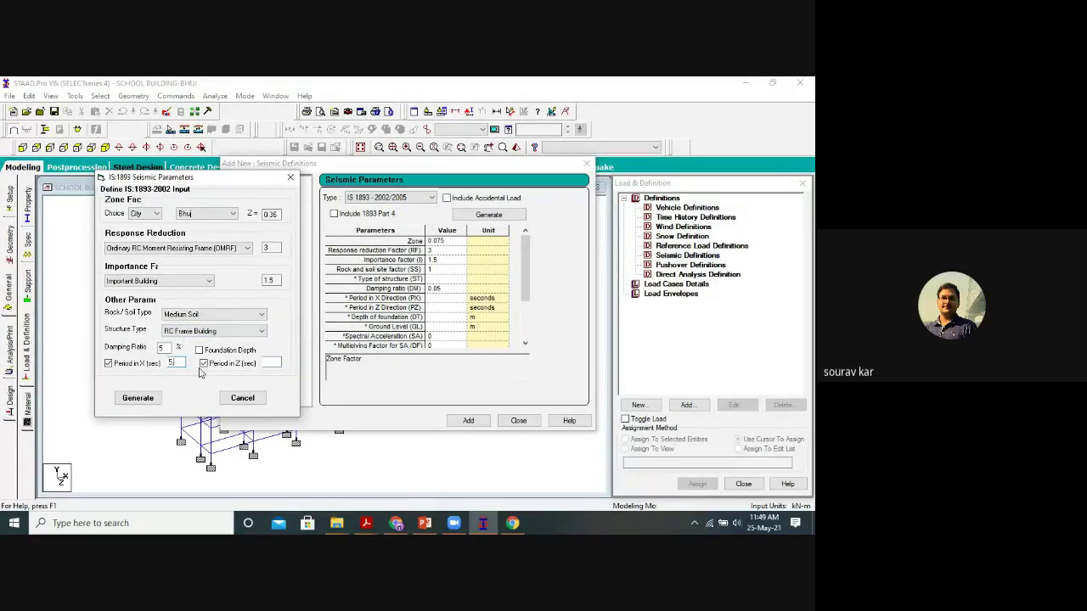
{"action": "key", "text": "BackSpace"}
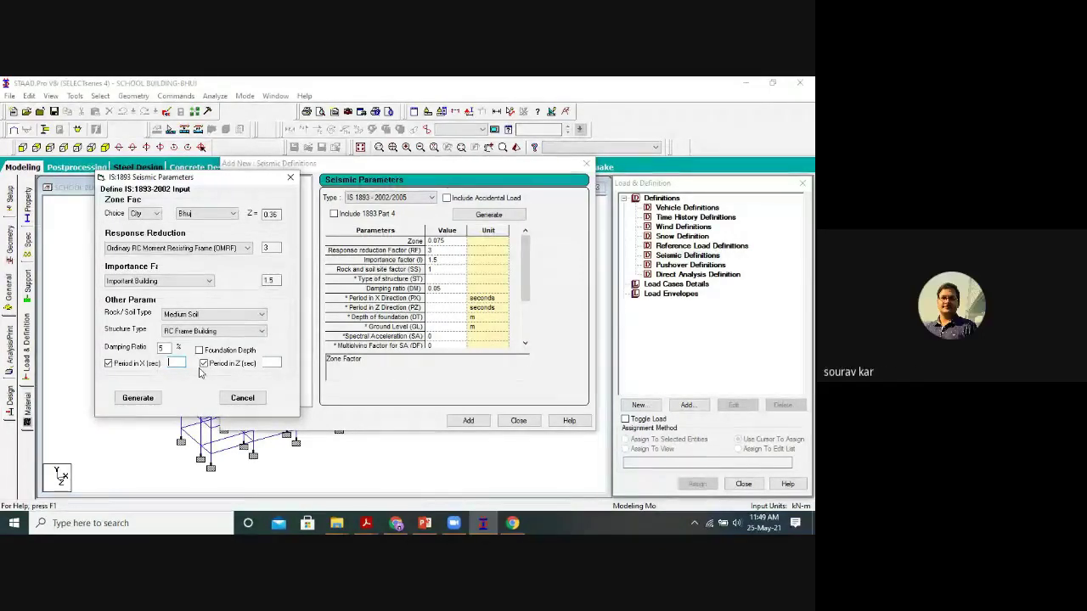
{"action": "type", "text": "0"}
{"action": "type", "text": ".2"}
{"action": "type", "text": "464"}
Consult the building plan in PowerPoint, then in STAAD.Pro set the period in Z to 0.55 seconds and generate the seismic parameters.
{"action": "left_click", "coordinate": [270, 362]}
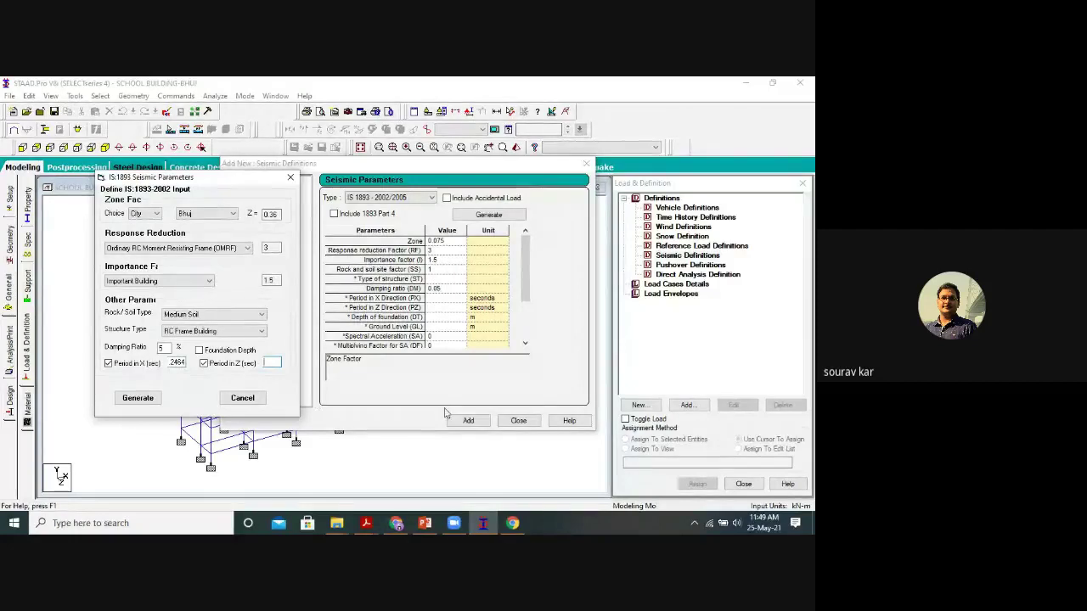
{"action": "left_click", "coordinate": [425, 523]}
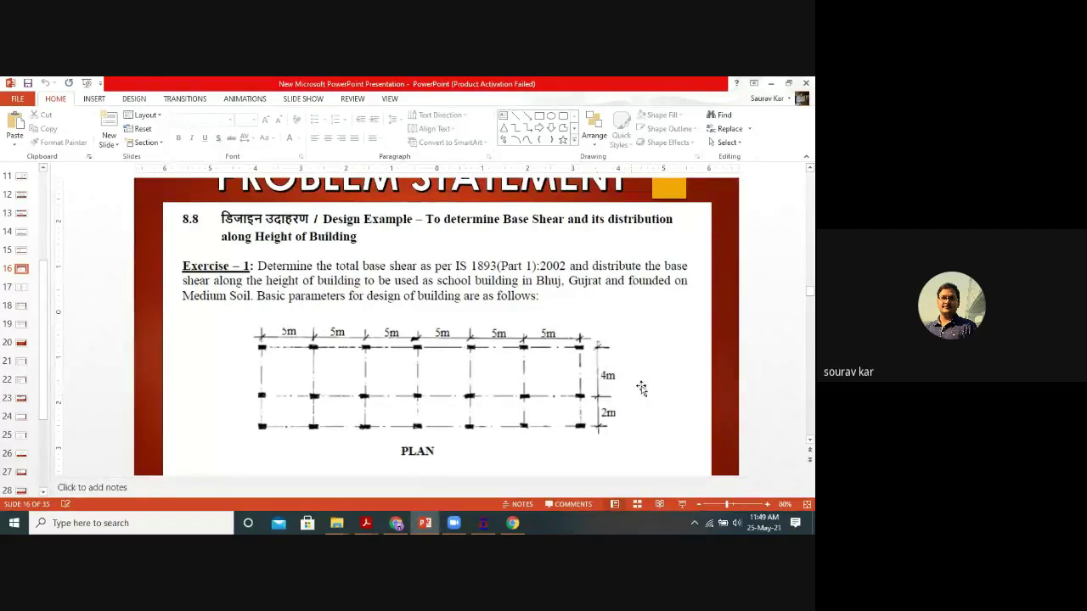
{"action": "left_click", "coordinate": [484, 523]}
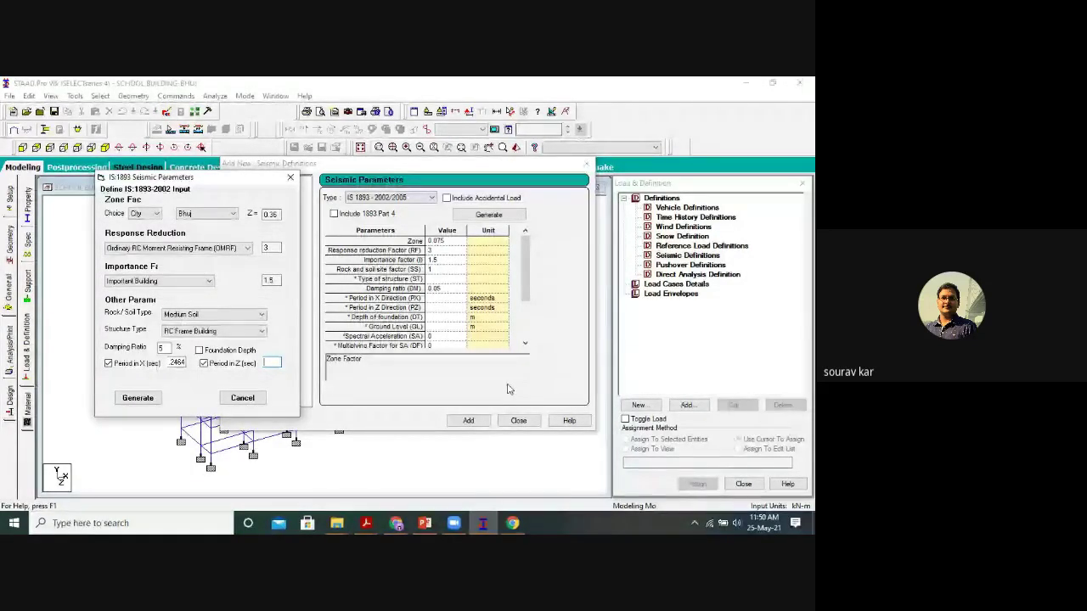
{"action": "type", "text": ".55"}
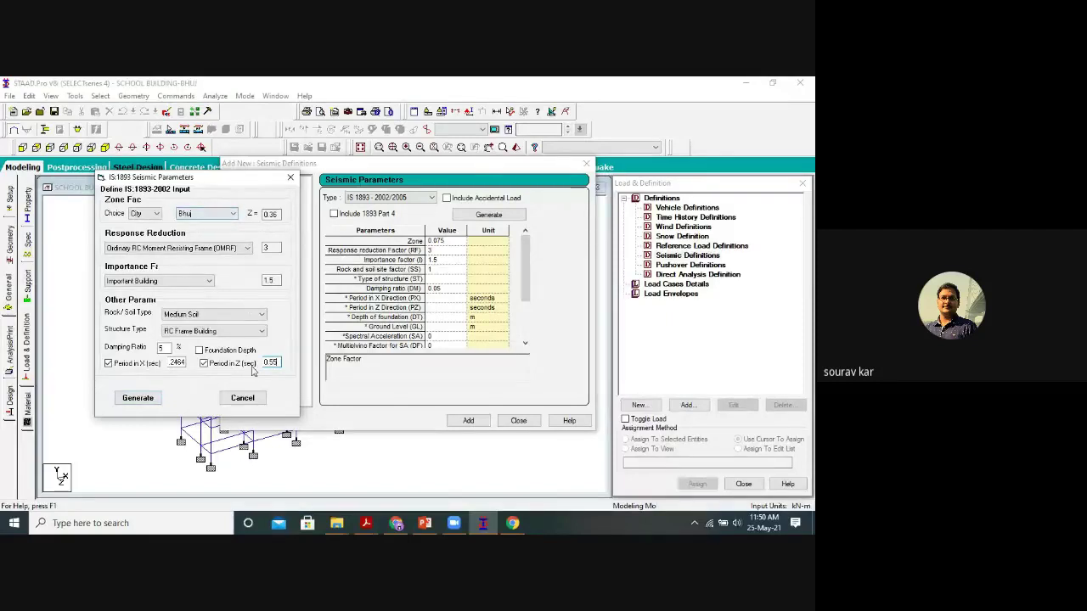
{"action": "left_click", "coordinate": [157, 401]}
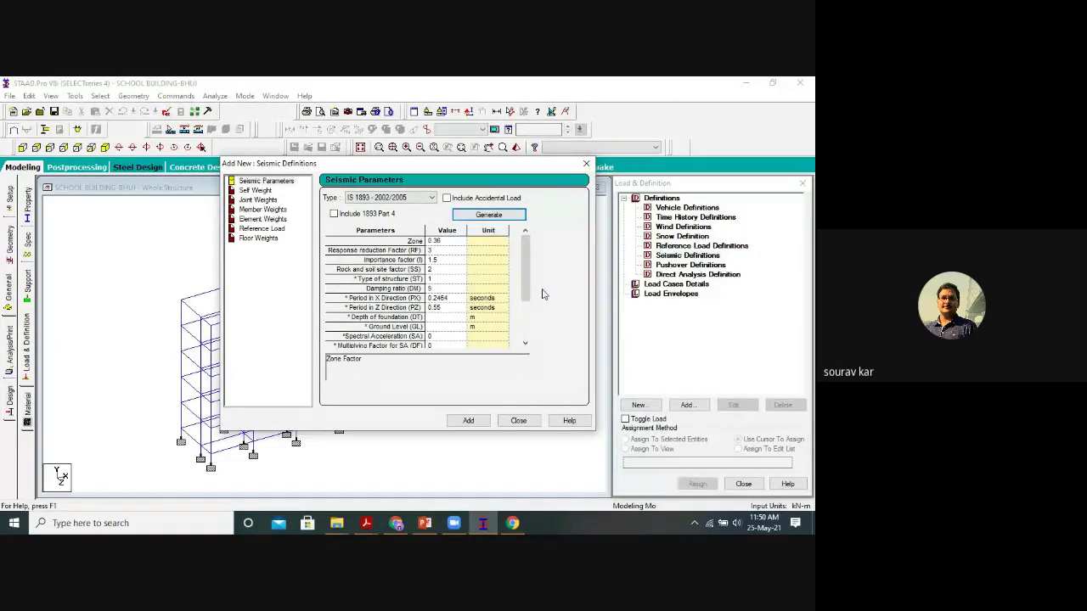
Review the generated seismic parameters and the Joint Weights and Self Weight options of the new seismic definition.
{"action": "scroll", "coordinate": [526, 291], "scroll_direction": "down", "scroll_amount": 2}
{"action": "left_click_drag", "start_coordinate": [526, 292], "coordinate": [534, 238]}
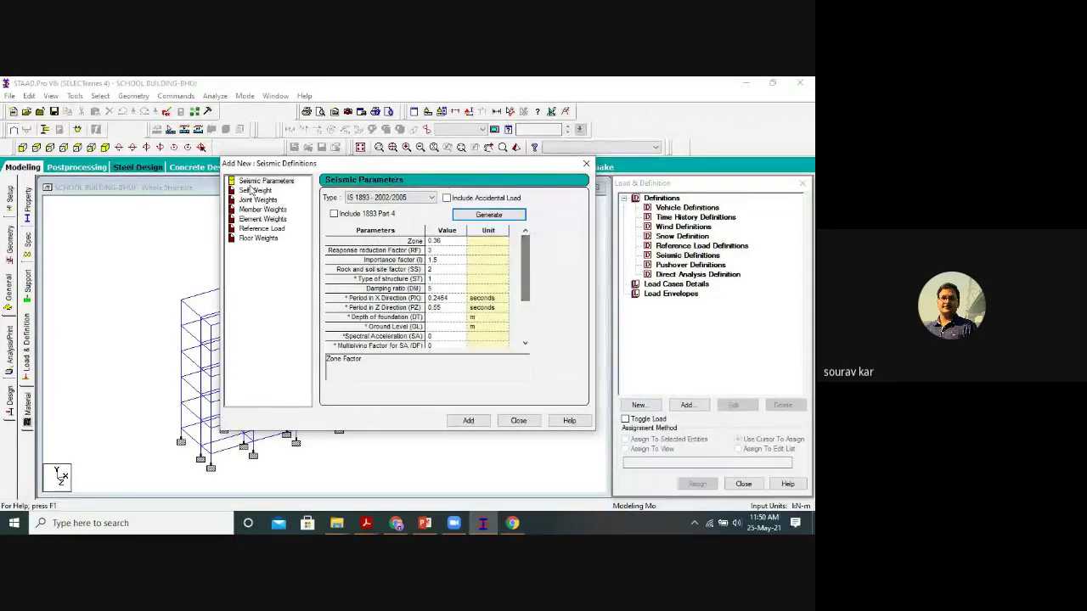
{"action": "left_click", "coordinate": [256, 191]}
{"action": "left_click", "coordinate": [259, 200]}
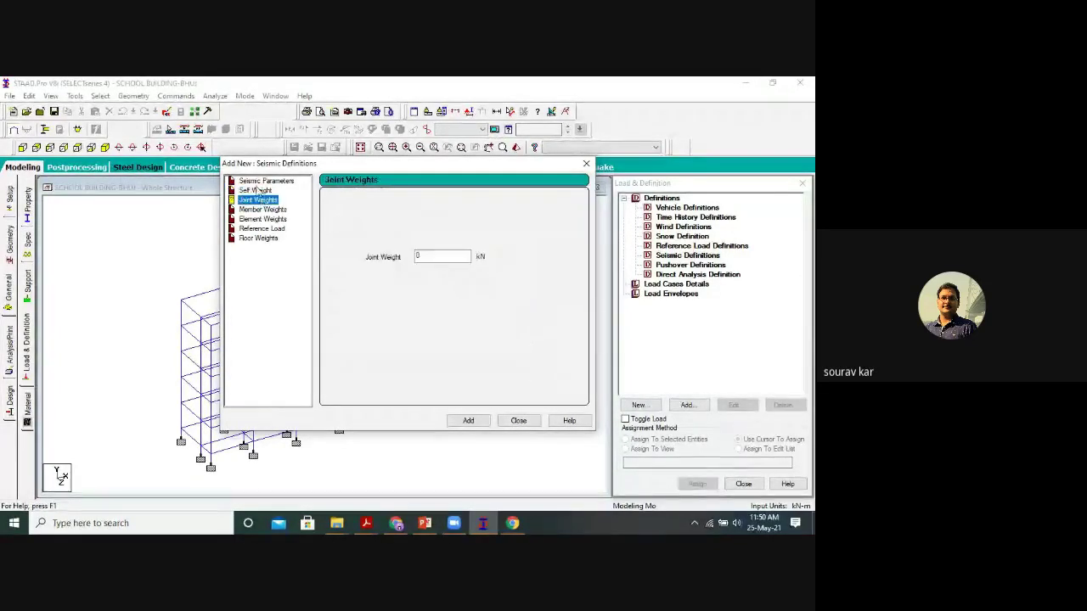
{"action": "left_click", "coordinate": [257, 191]}
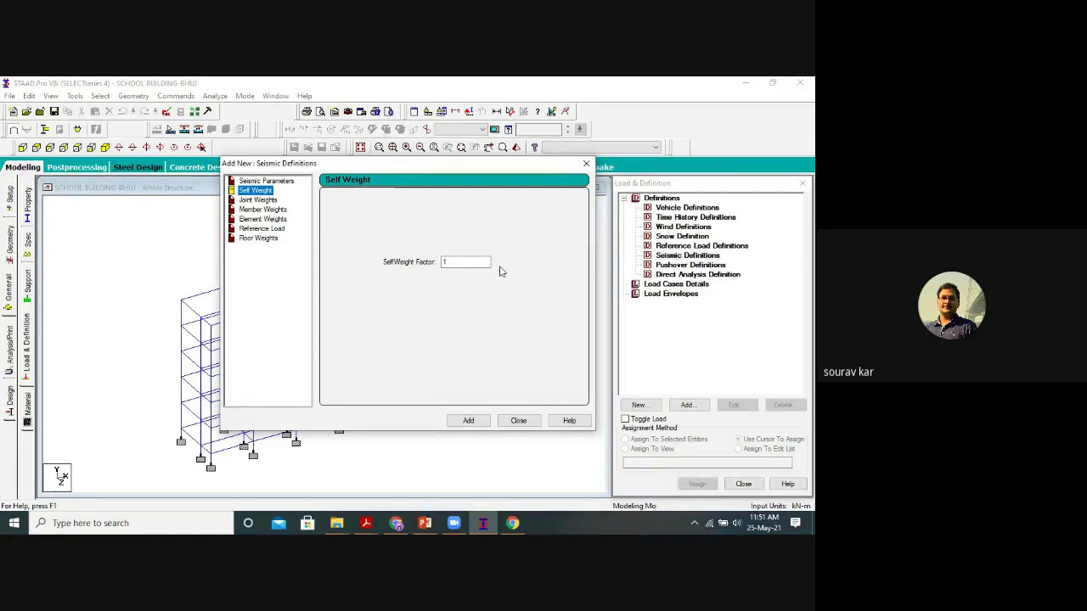
{"action": "left_click", "coordinate": [462, 263]}
Switch to PowerPoint and review the load calculation slides through to the seismic weight of the building.
{"action": "left_click", "coordinate": [425, 524]}
{"action": "scroll", "coordinate": [760, 344], "scroll_direction": "down", "scroll_amount": 10}
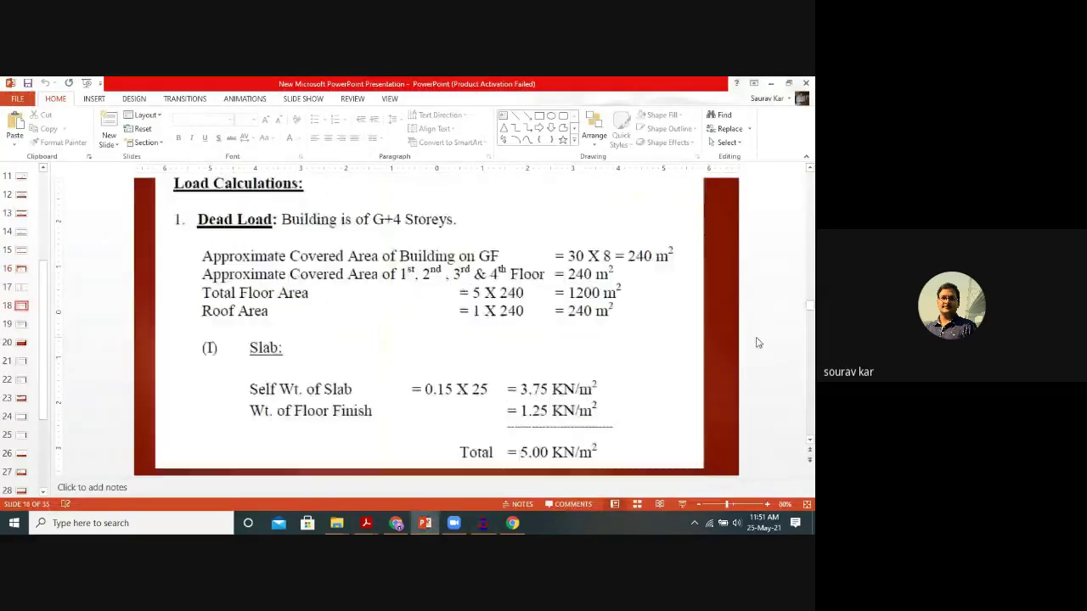
{"action": "scroll", "coordinate": [756, 343], "scroll_direction": "down", "scroll_amount": 3}
{"action": "scroll", "coordinate": [541, 390], "scroll_direction": "up", "scroll_amount": 1}
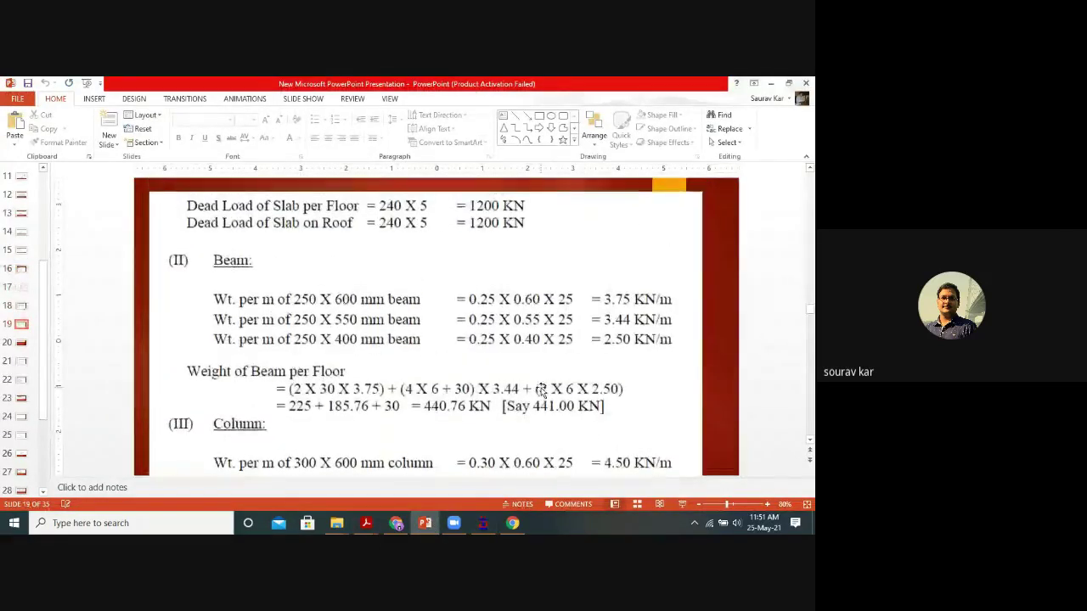
{"action": "scroll", "coordinate": [541, 390], "scroll_direction": "down", "scroll_amount": 9}
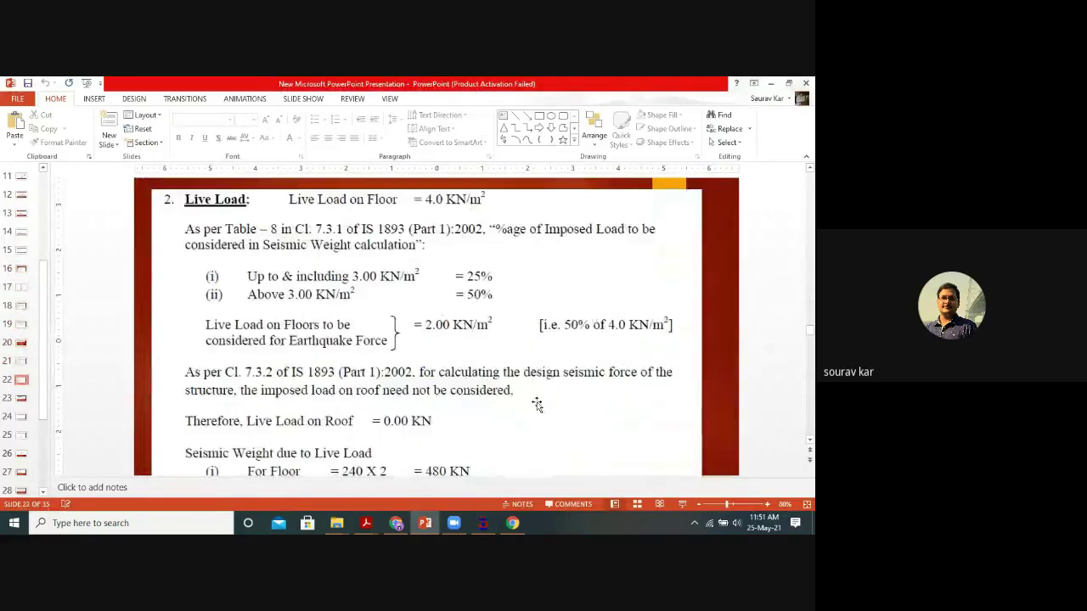
{"action": "scroll", "coordinate": [537, 404], "scroll_direction": "down", "scroll_amount": 3}
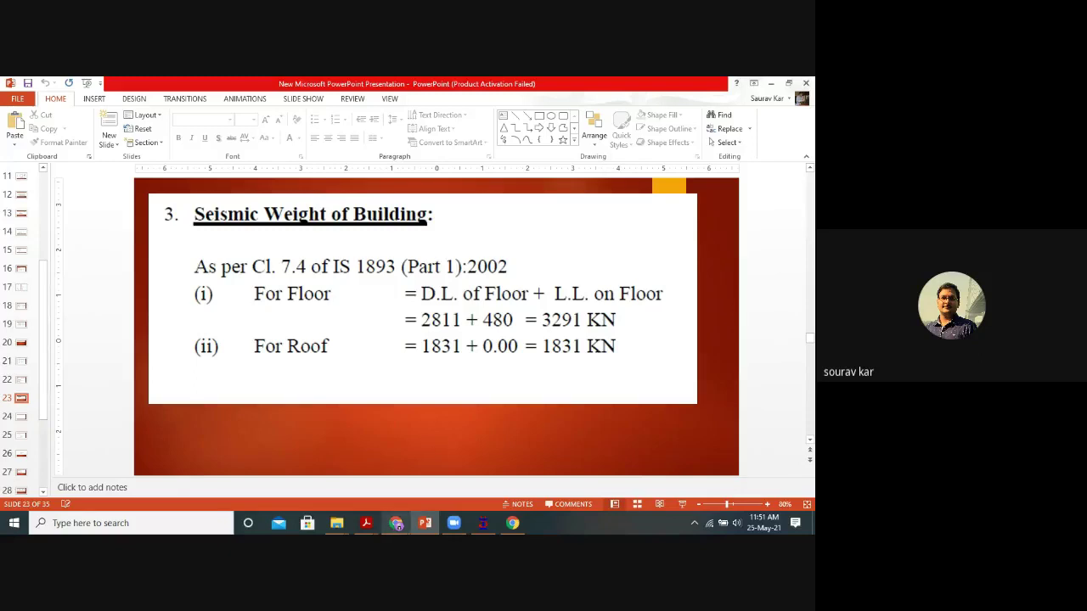
Return to STAAD.Pro, examine the Floor, Self and Member Weights options, and compare them with the seismic weight slide in PowerPoint.
{"action": "left_click", "coordinate": [483, 524]}
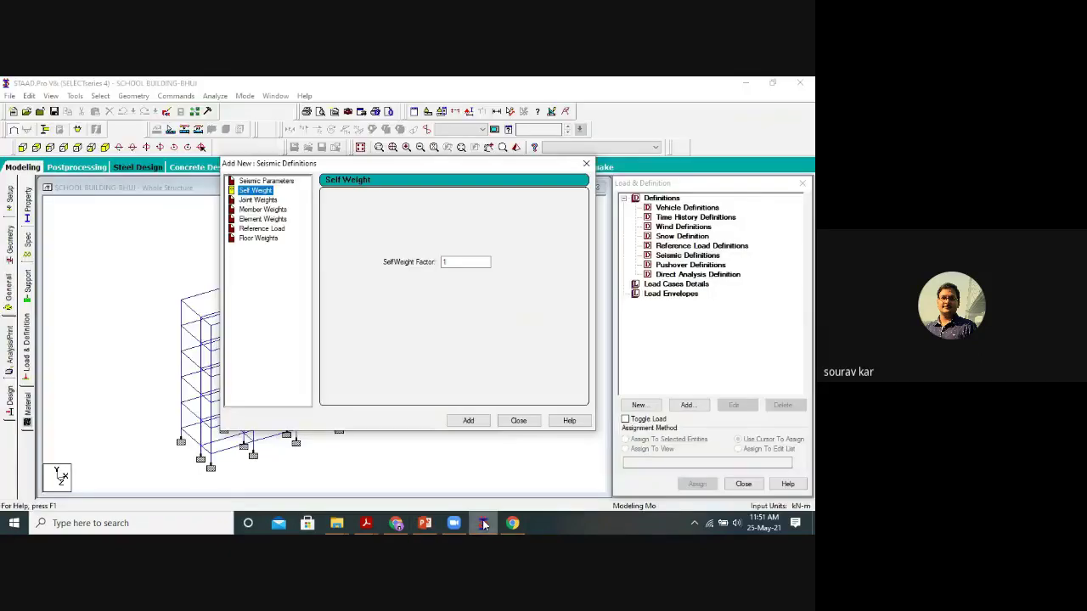
{"action": "left_click", "coordinate": [269, 241]}
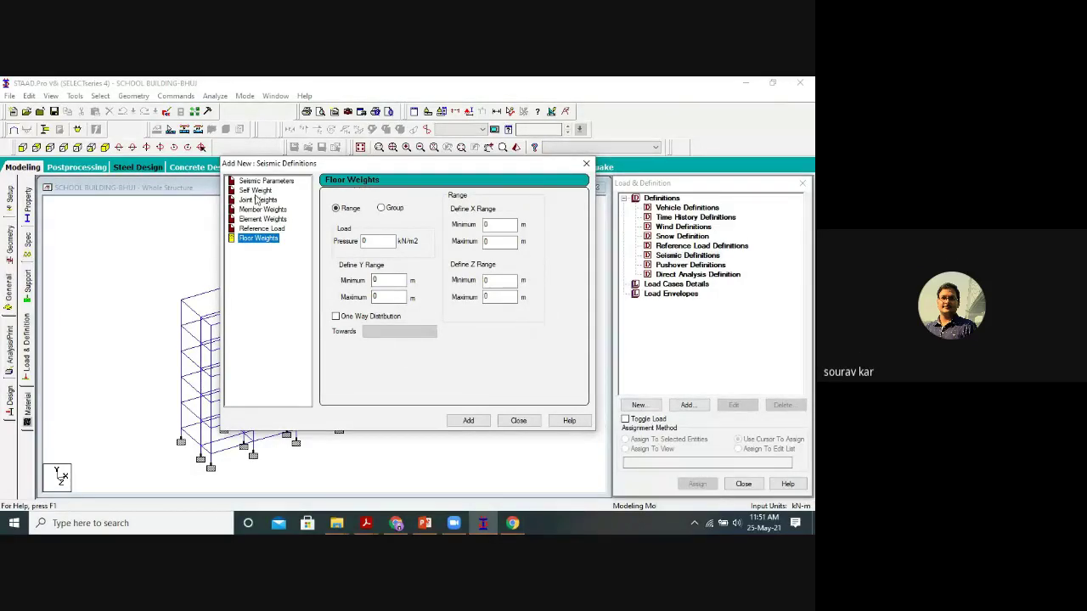
{"action": "left_click", "coordinate": [255, 191]}
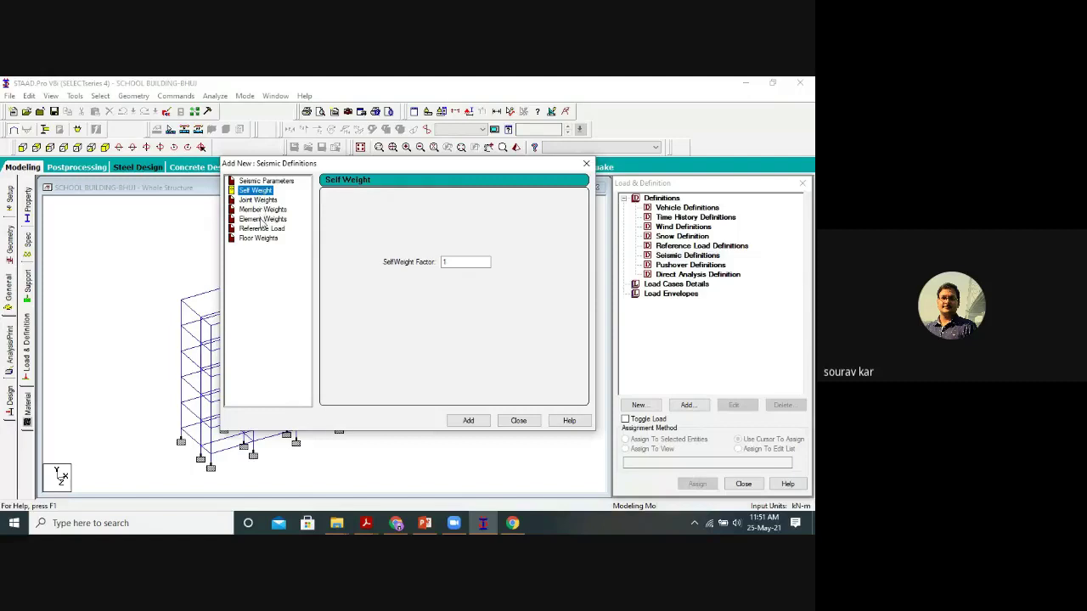
{"action": "left_click", "coordinate": [264, 210]}
{"action": "left_click", "coordinate": [260, 238]}
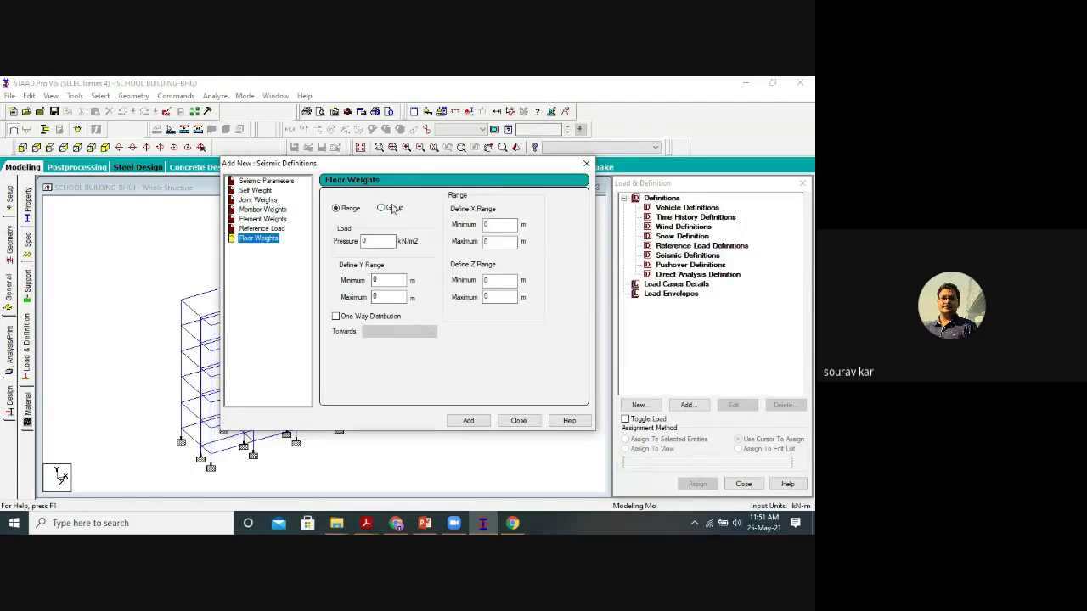
{"action": "left_click", "coordinate": [511, 524]}
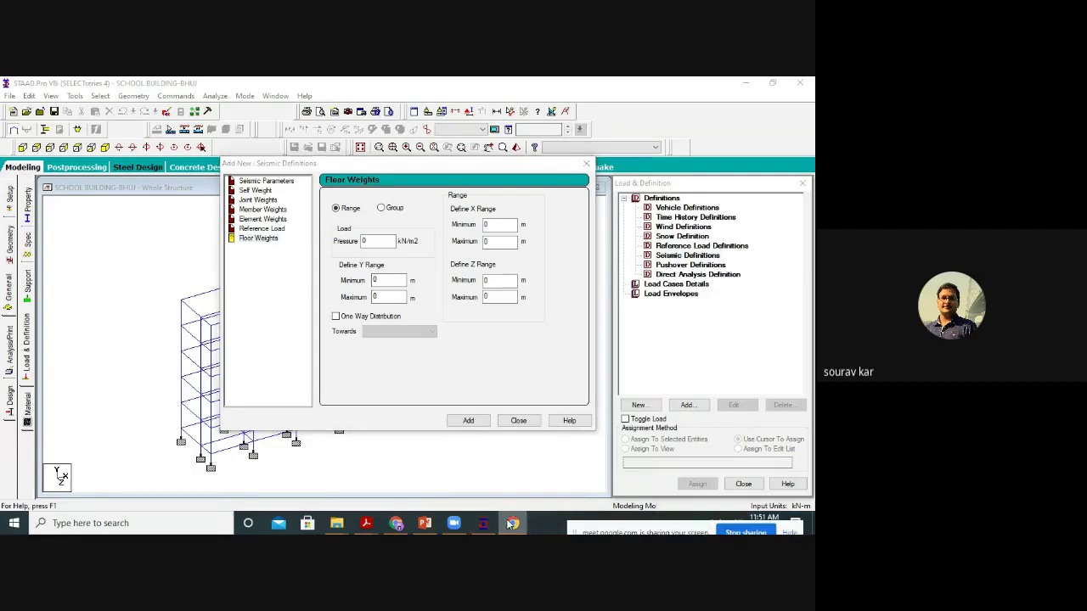
{"action": "left_click", "coordinate": [424, 524]}
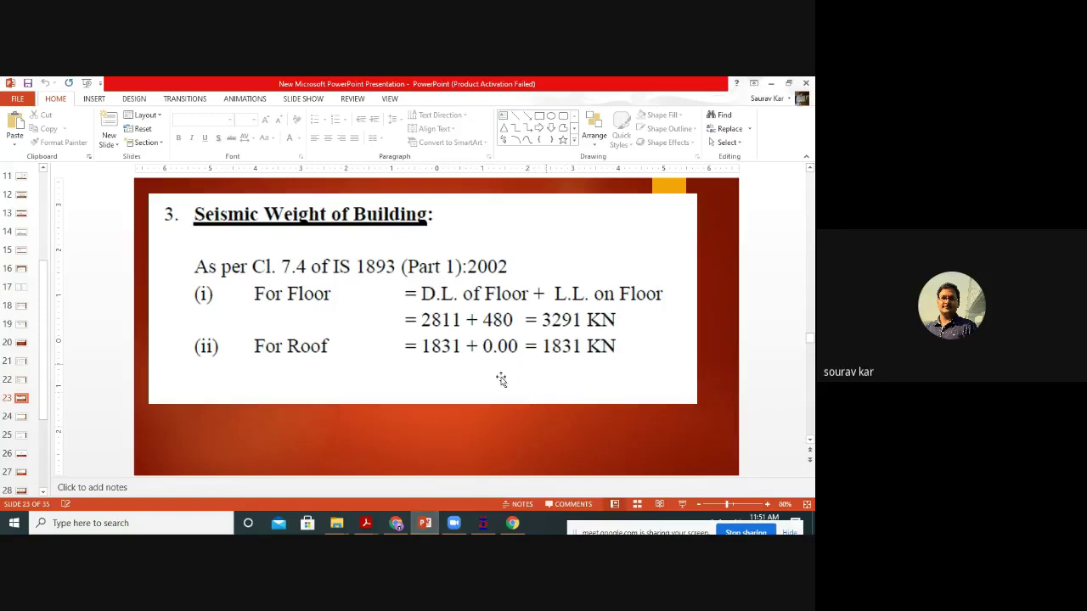
{"action": "left_click", "coordinate": [483, 524]}
{"action": "left_click", "coordinate": [262, 210]}
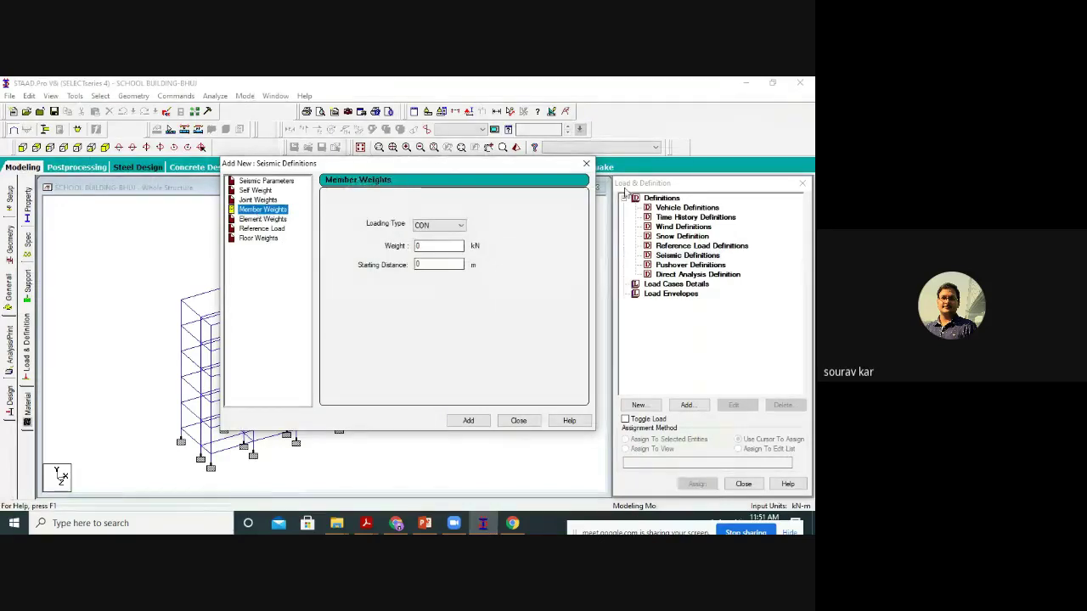
{"action": "left_click", "coordinate": [452, 226]}
{"action": "left_click", "coordinate": [444, 244]}
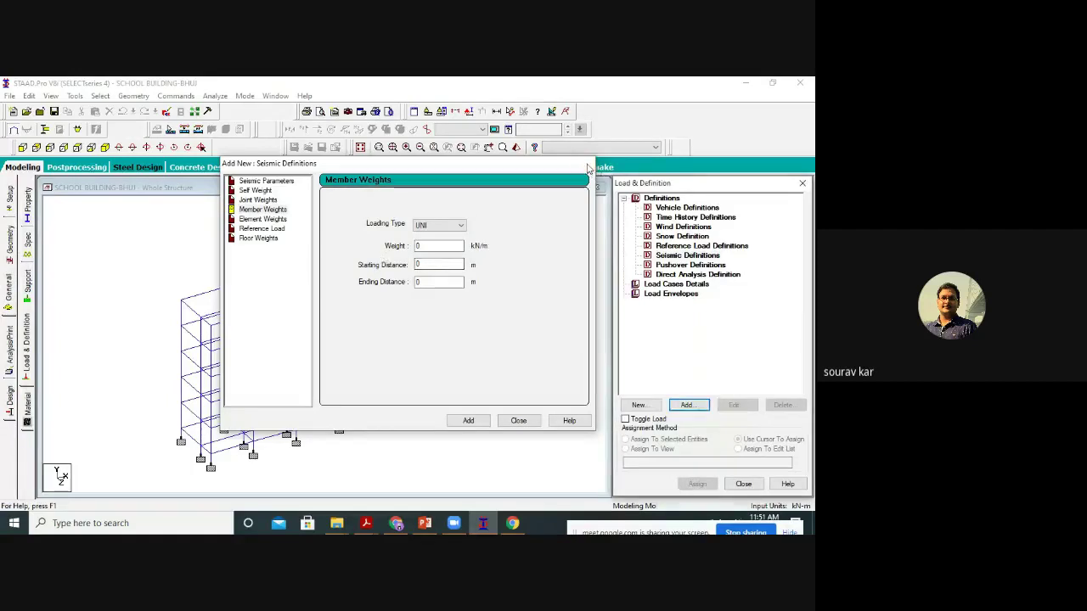
{"action": "left_click", "coordinate": [587, 165]}
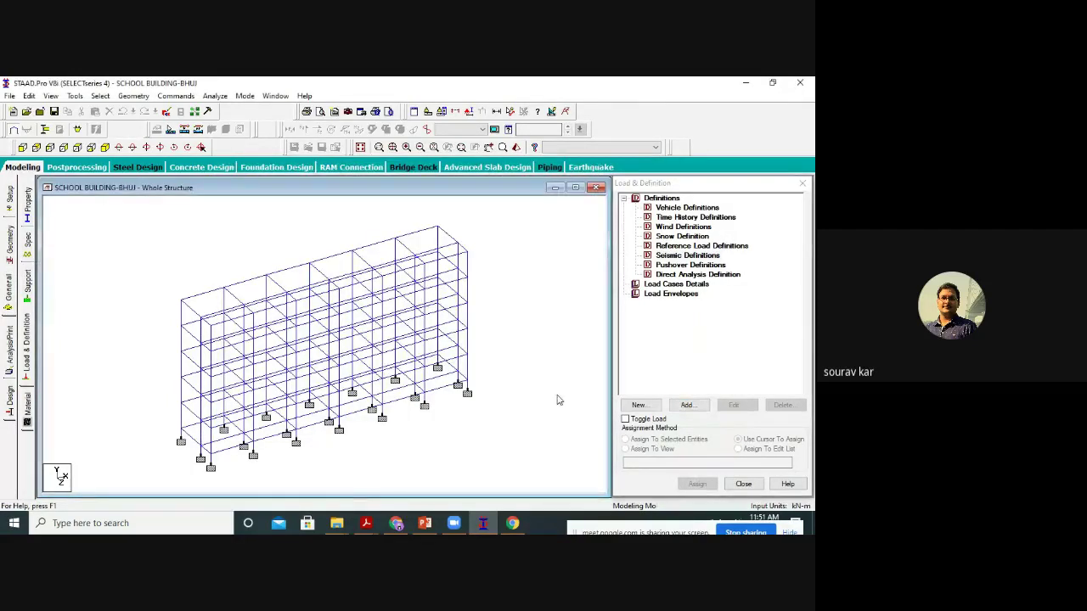
Start a new seismic definition with the type IS 1893 - 2002/2005.
{"action": "scroll", "coordinate": [560, 402], "scroll_direction": "down", "scroll_amount": 1}
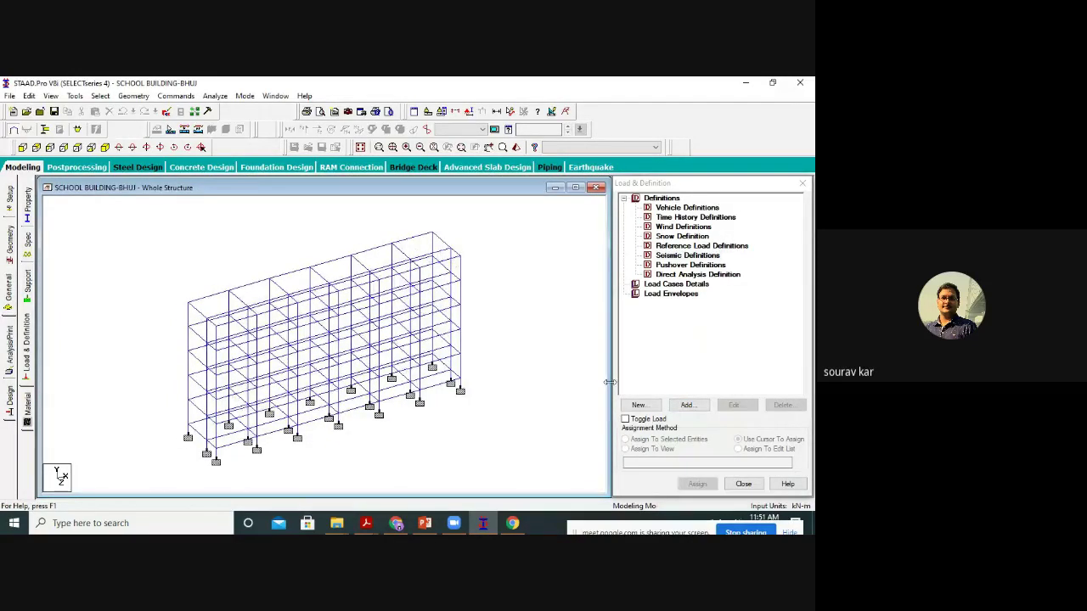
{"action": "left_click", "coordinate": [685, 257]}
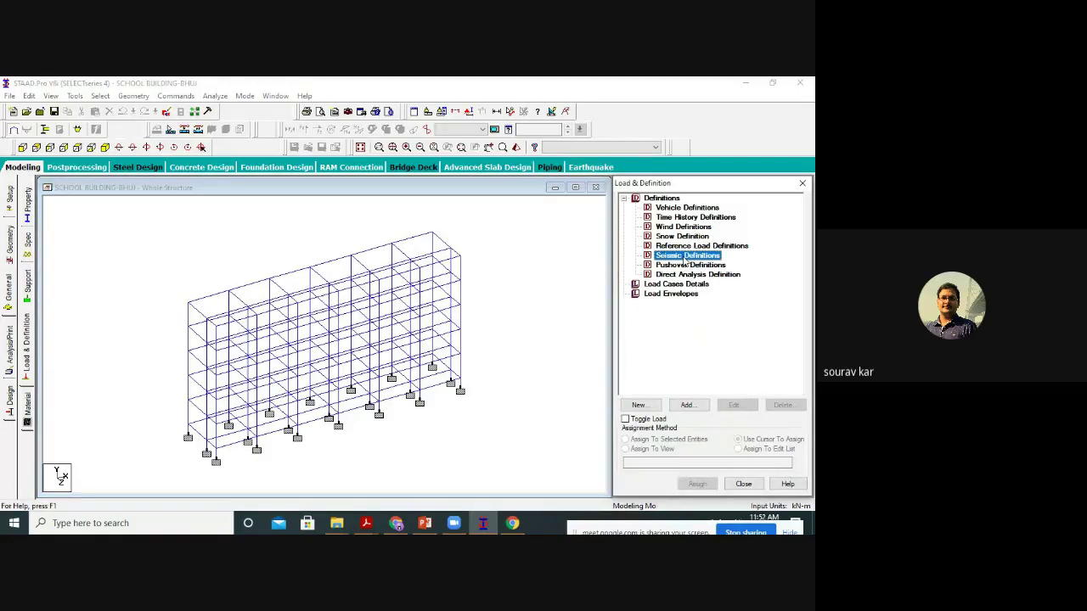
{"action": "left_click", "coordinate": [686, 405]}
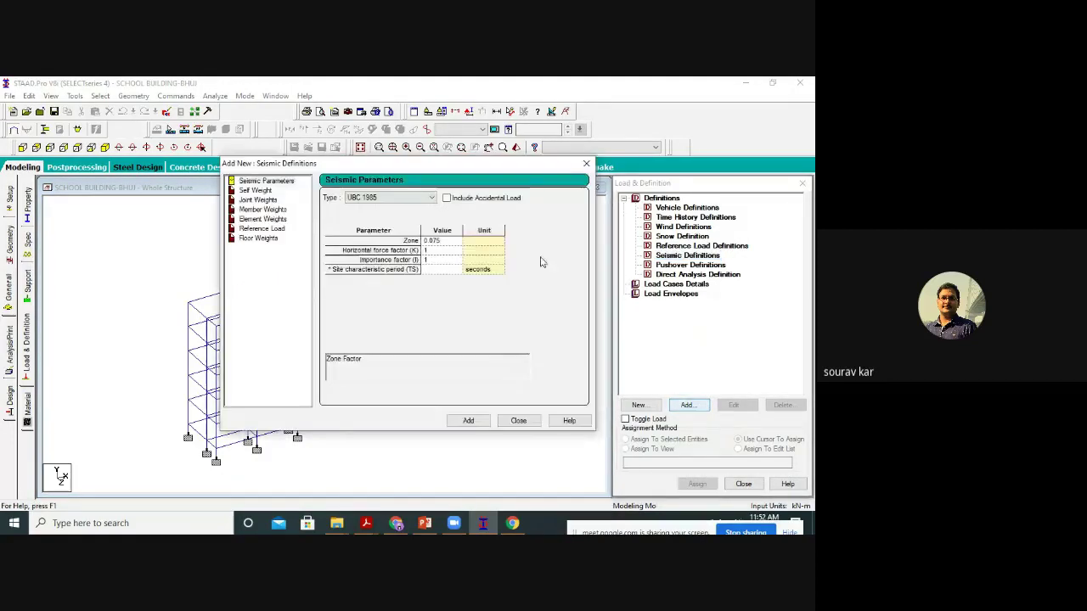
{"action": "left_click", "coordinate": [393, 198]}
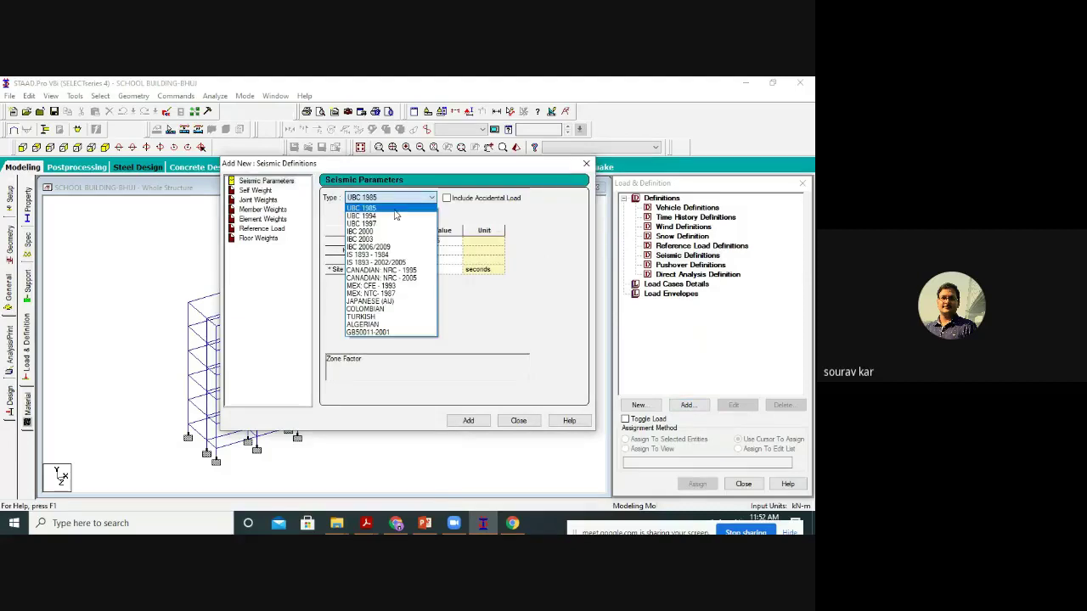
{"action": "left_click", "coordinate": [390, 263]}
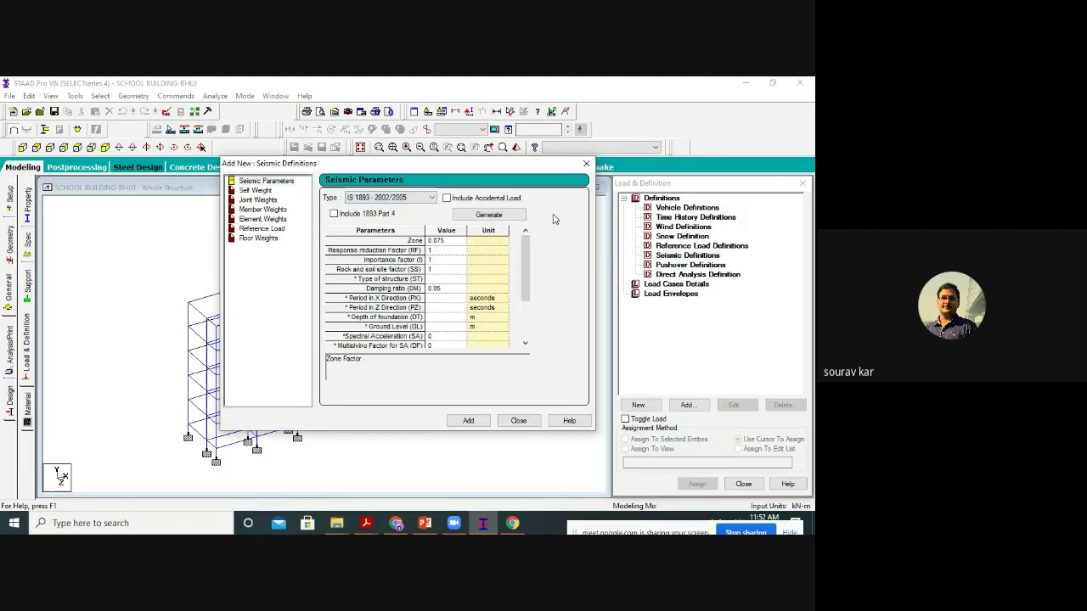
Start generating the IS 1893 seismic parameters and choose the zone factor by city, using Bhuj.
{"action": "left_click", "coordinate": [501, 219]}
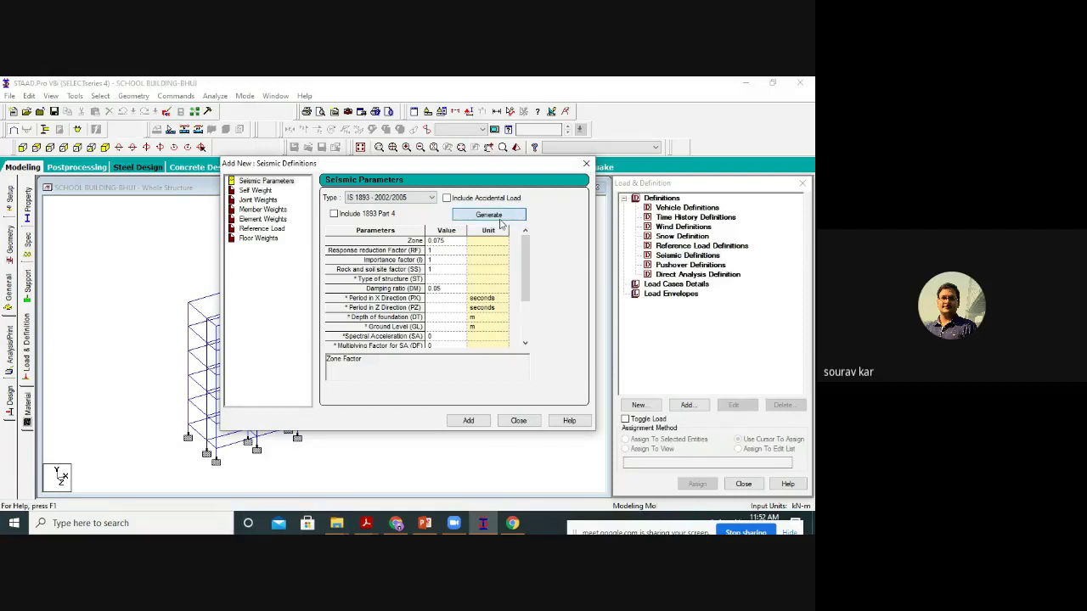
{"action": "left_click", "coordinate": [78, 137]}
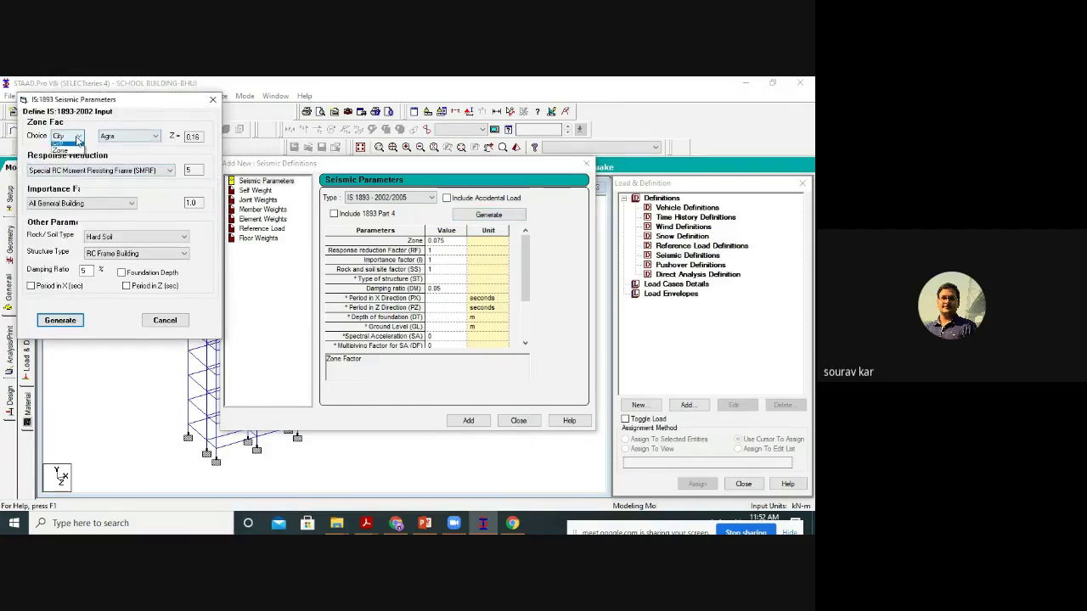
{"action": "left_click", "coordinate": [58, 147]}
{"action": "left_click", "coordinate": [119, 137]}
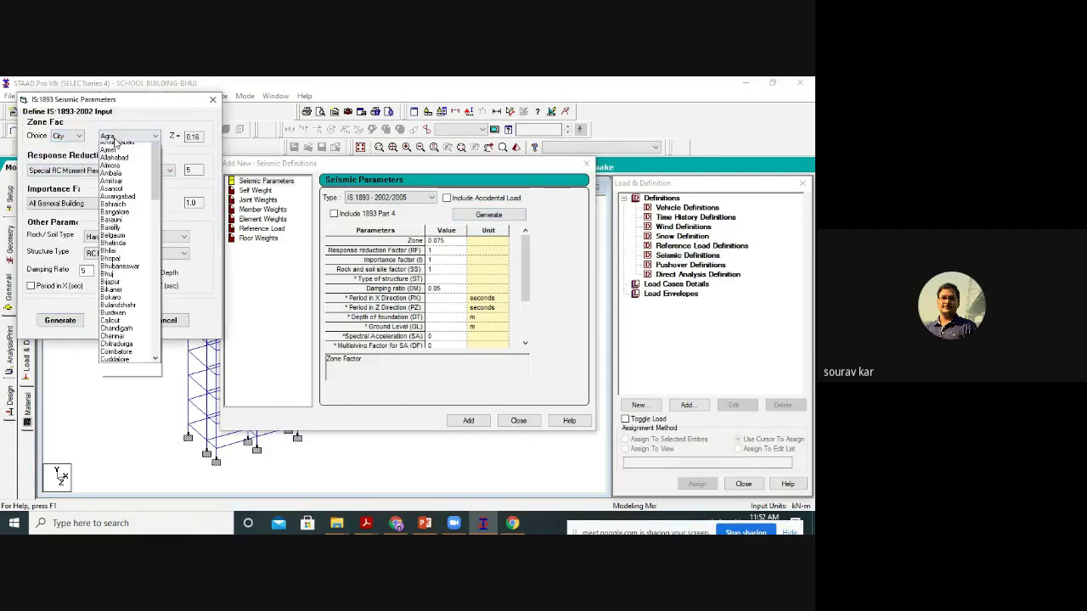
{"action": "left_click", "coordinate": [119, 287]}
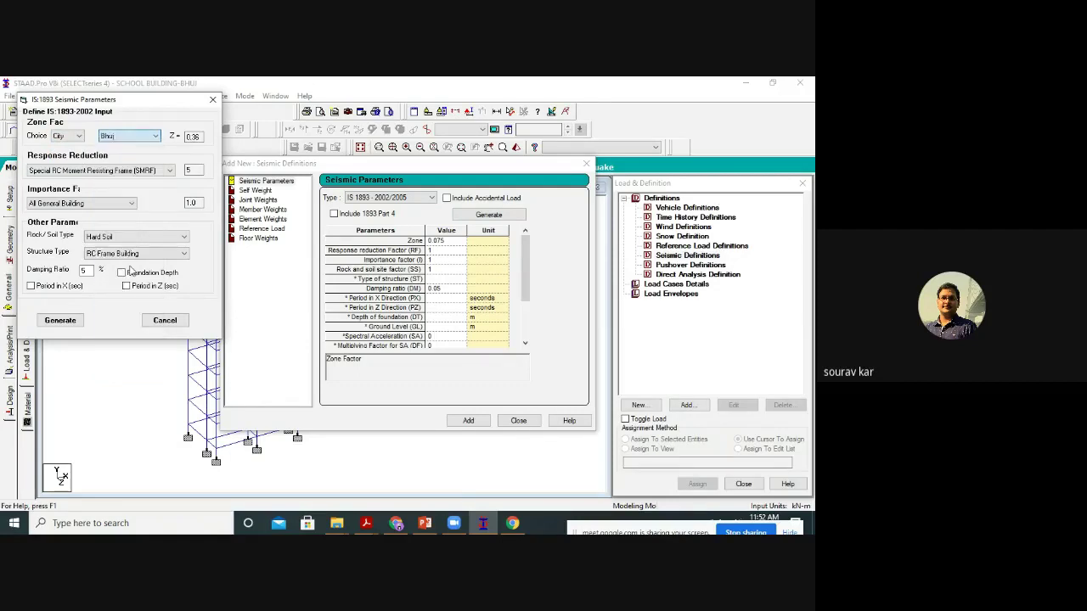
Choose Ordinary RC Moment Resisting Frame (OMRF), Important Building and Medium Soil for the IS 1893 seismic parameters.
{"action": "left_click", "coordinate": [167, 170]}
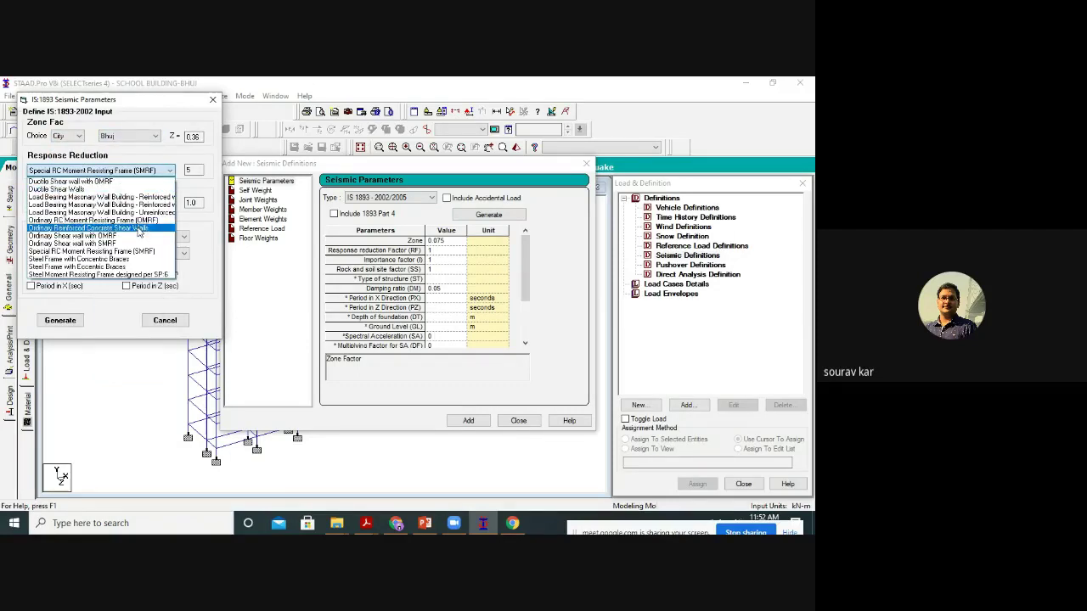
{"action": "left_click", "coordinate": [122, 214]}
{"action": "left_click", "coordinate": [122, 207]}
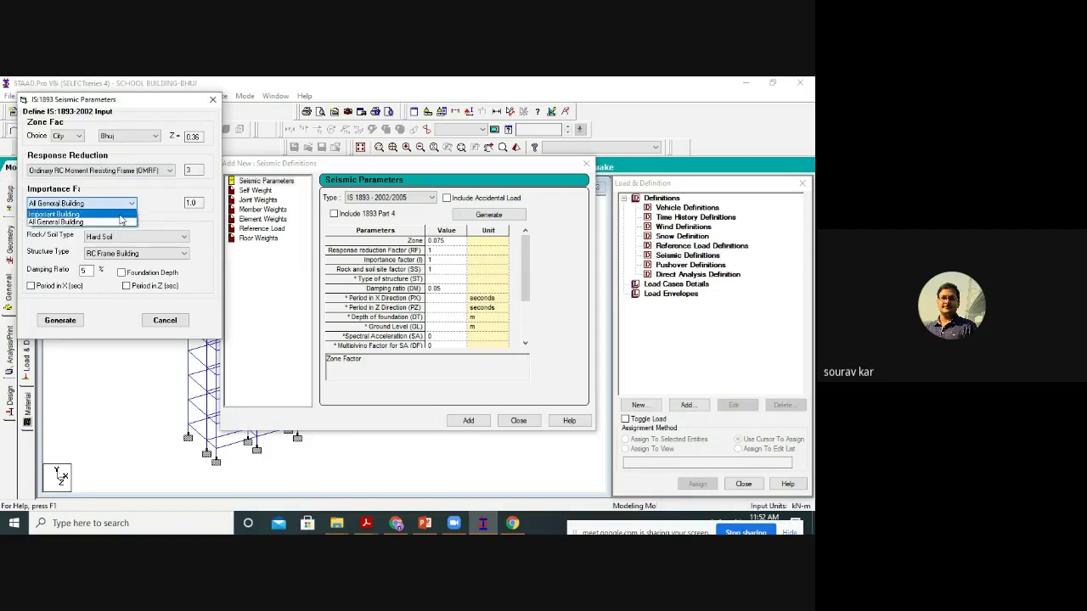
{"action": "left_click", "coordinate": [119, 224]}
{"action": "left_click", "coordinate": [128, 238]}
{"action": "left_click", "coordinate": [119, 256]}
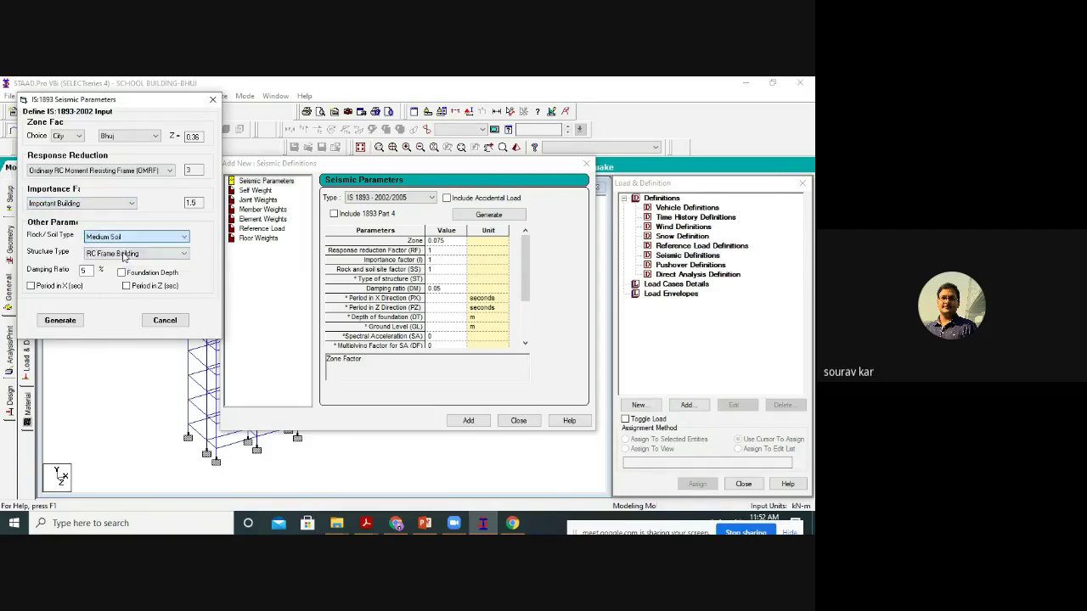
Enable the periods in X and Z, set them to 0.2496 and 0.55 seconds, and generate the seismic parameters.
{"action": "left_click", "coordinate": [56, 288]}
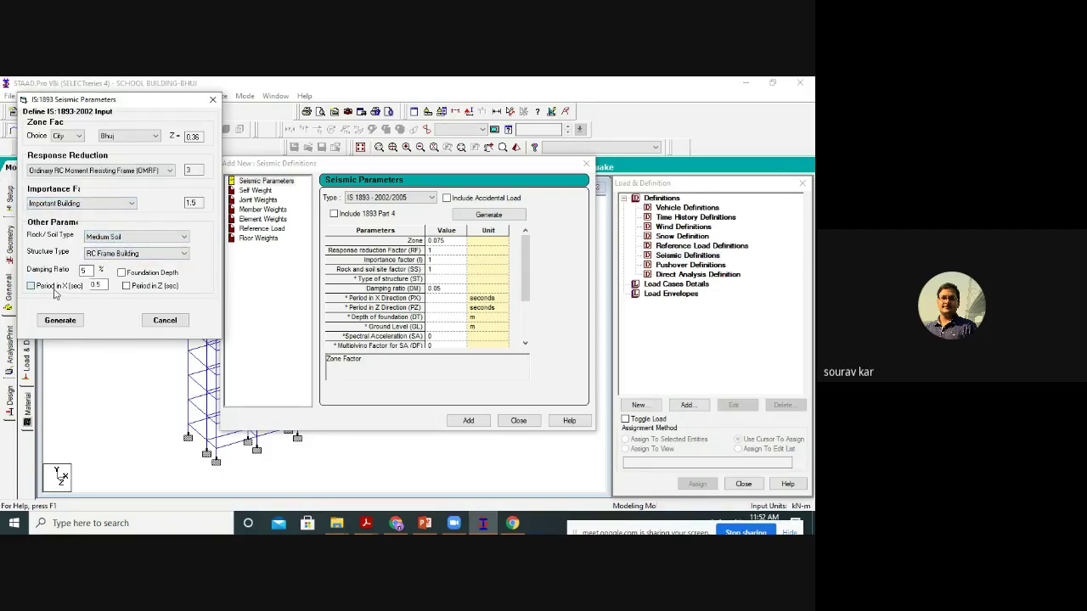
{"action": "left_click", "coordinate": [126, 286]}
{"action": "type", "text": "5"}
{"action": "type", "text": "4"}
{"action": "type", "text": "96"}
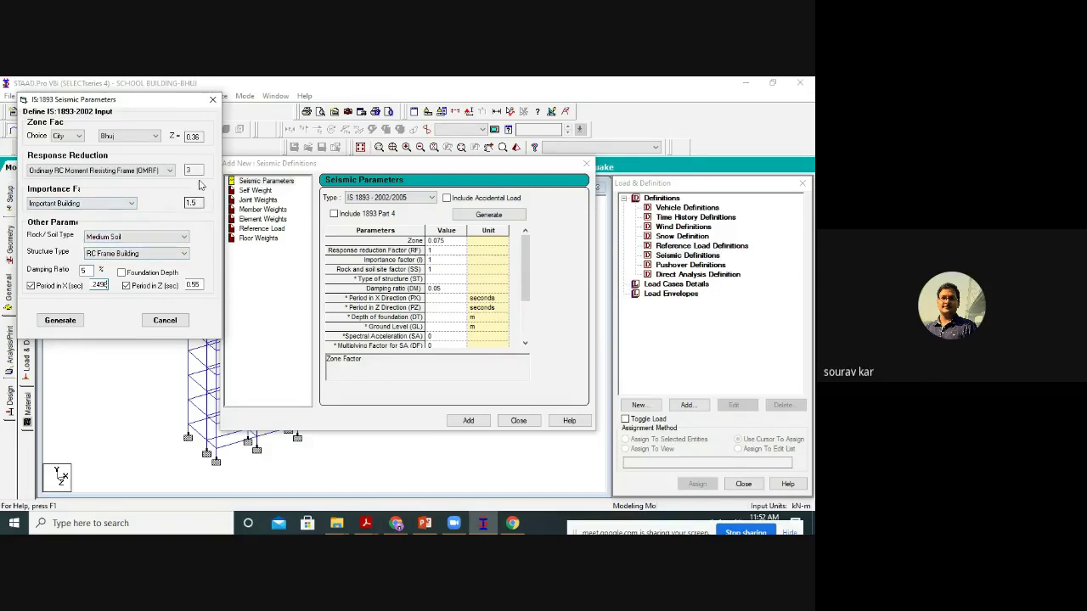
{"action": "left_click", "coordinate": [73, 323]}
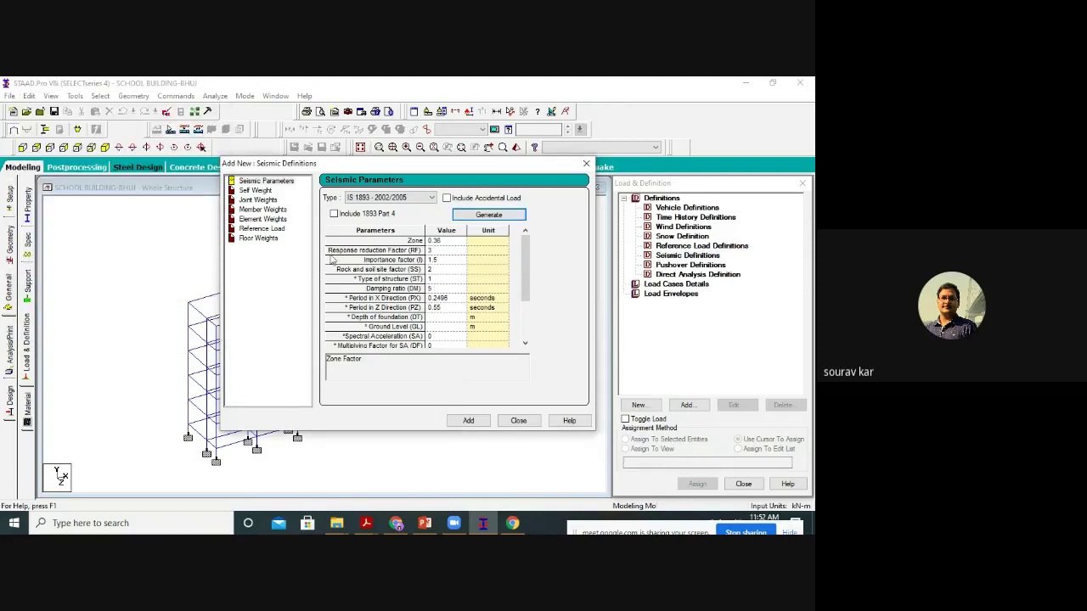
Add the IS 1893 seismic parameters definition, and add a self weight with factor 1 to it.
{"action": "left_click", "coordinate": [256, 191]}
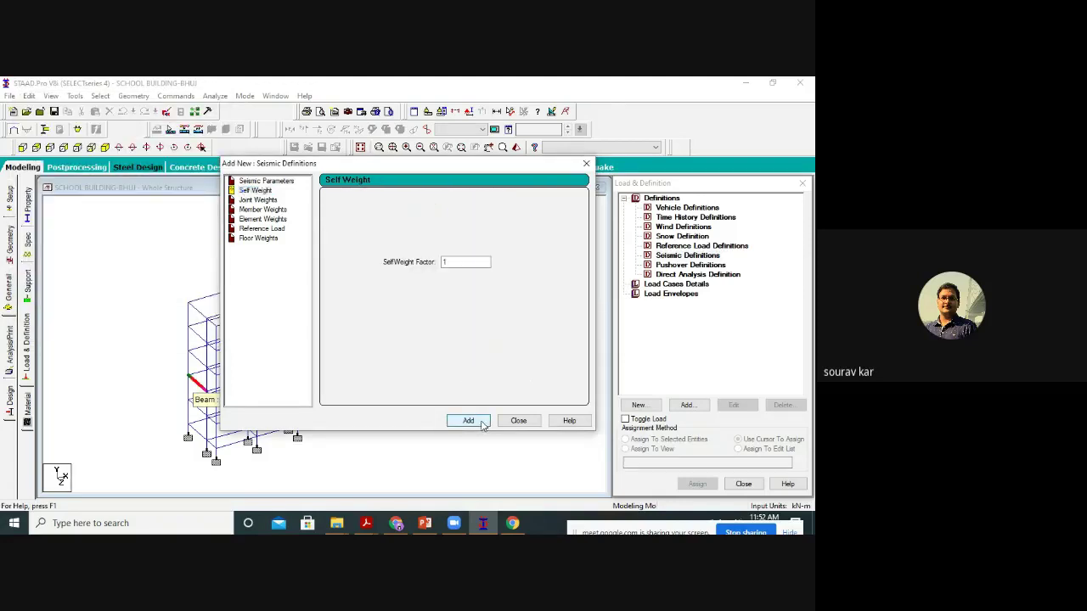
{"action": "left_click", "coordinate": [289, 192]}
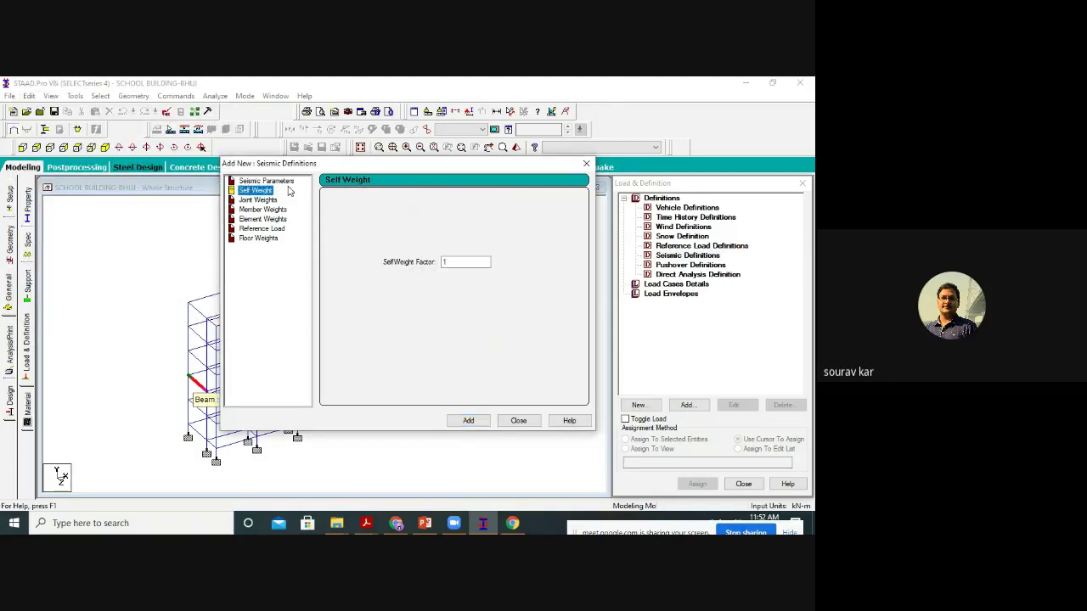
{"action": "left_click", "coordinate": [284, 181]}
{"action": "left_click", "coordinate": [472, 420]}
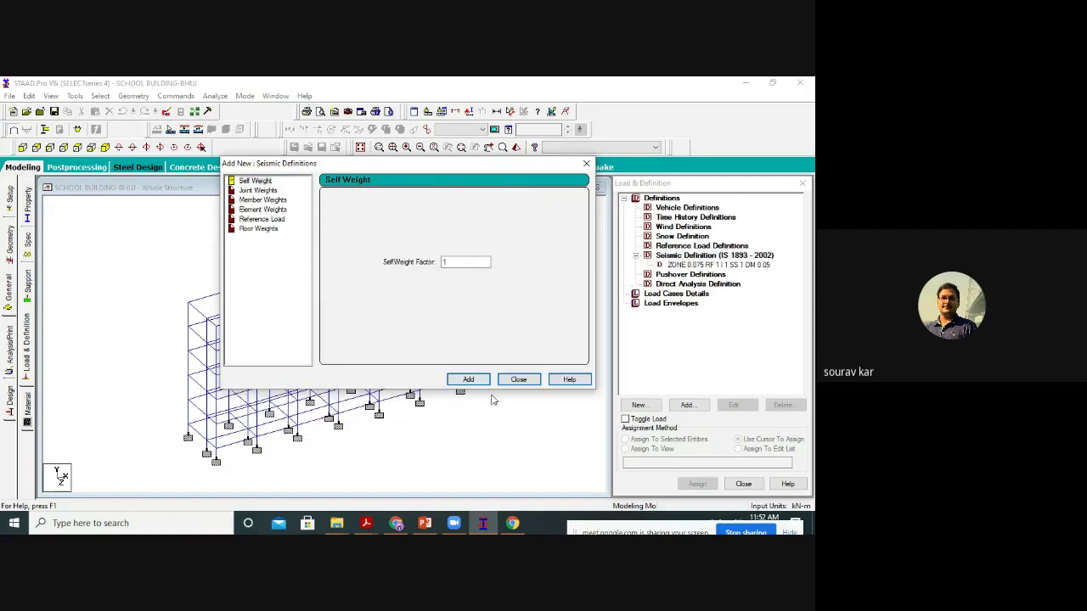
{"action": "left_click", "coordinate": [478, 381]}
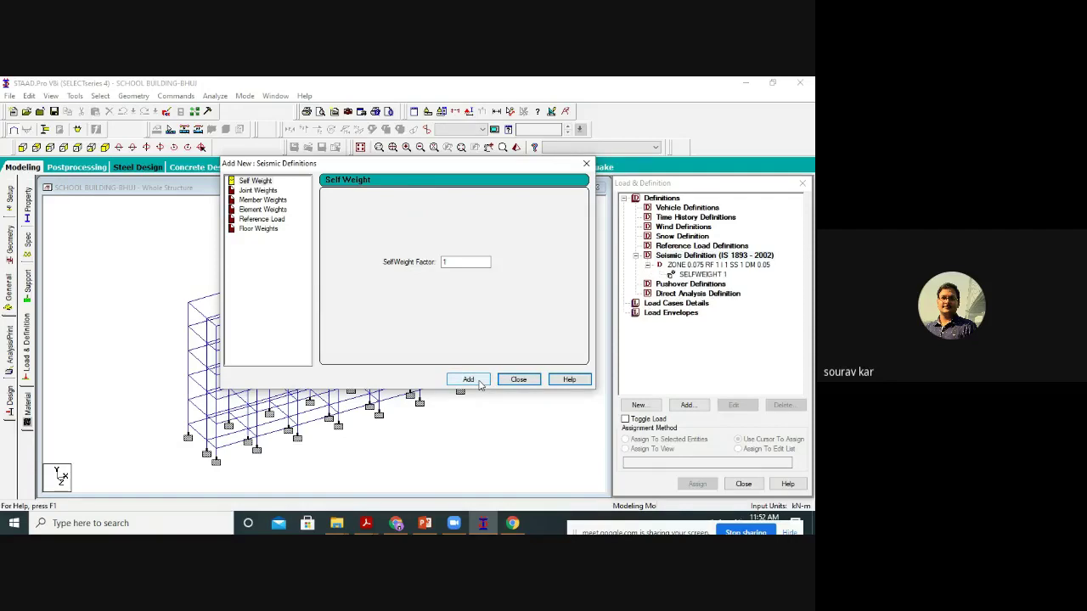
Add primary load case 1 with loading type Seismic and the title SL(+X).
{"action": "left_click", "coordinate": [516, 381]}
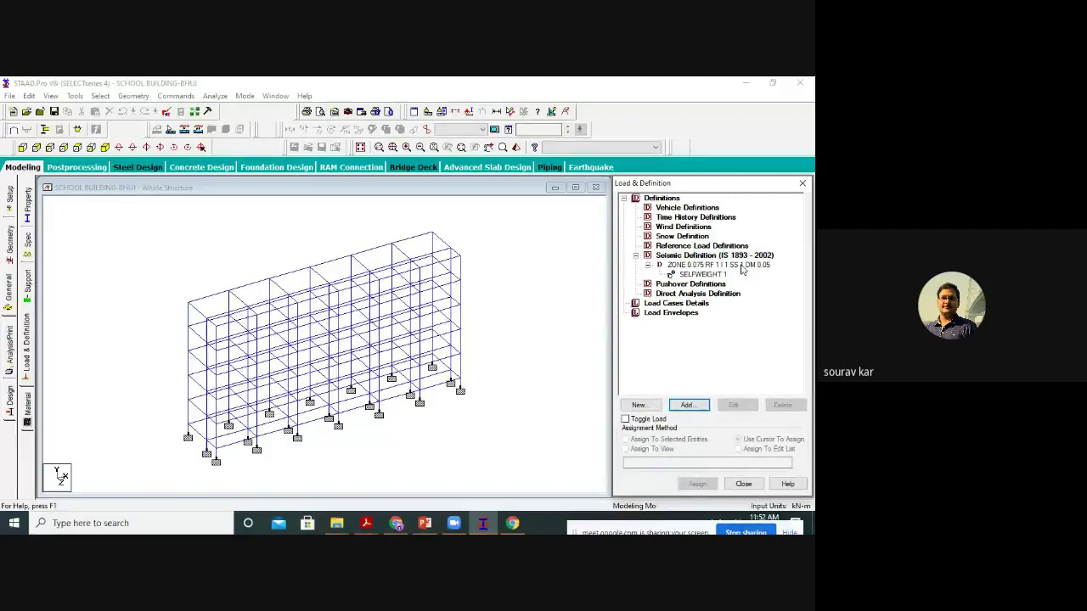
{"action": "left_click", "coordinate": [689, 304]}
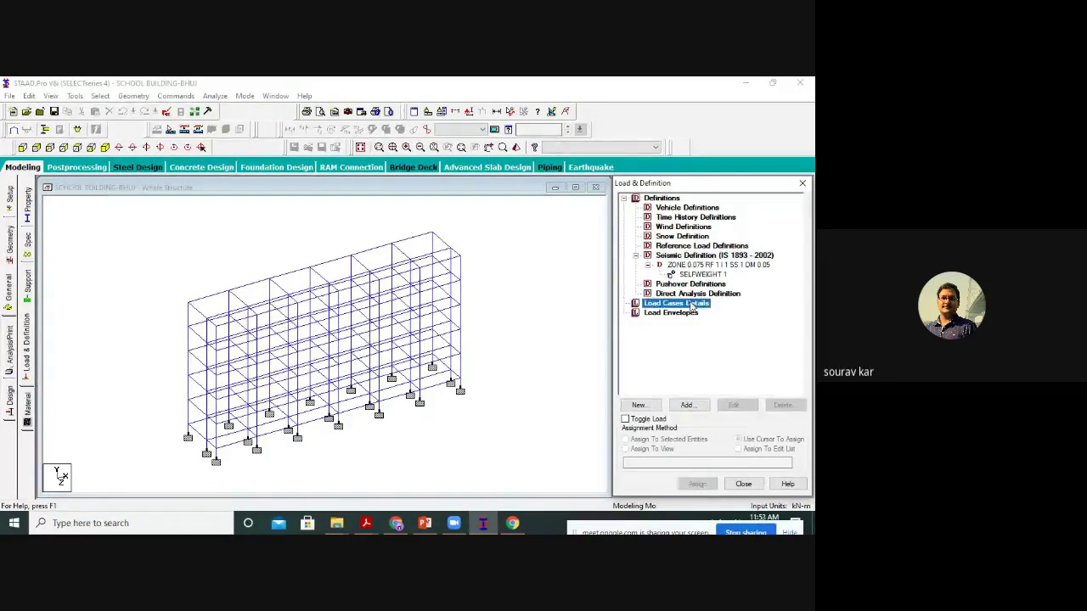
{"action": "left_click", "coordinate": [686, 407]}
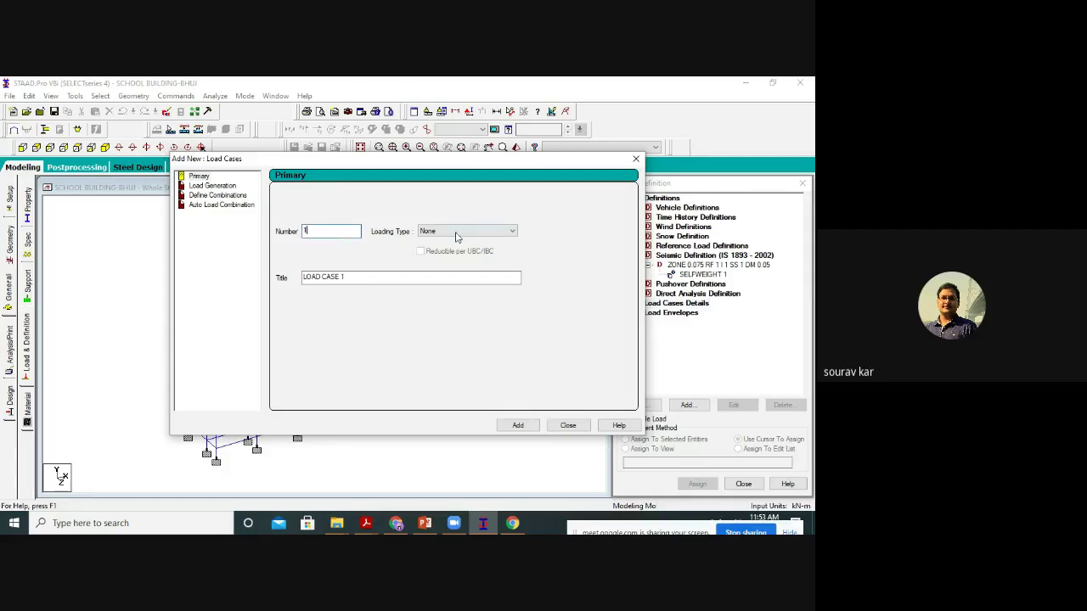
{"action": "left_click", "coordinate": [458, 233]}
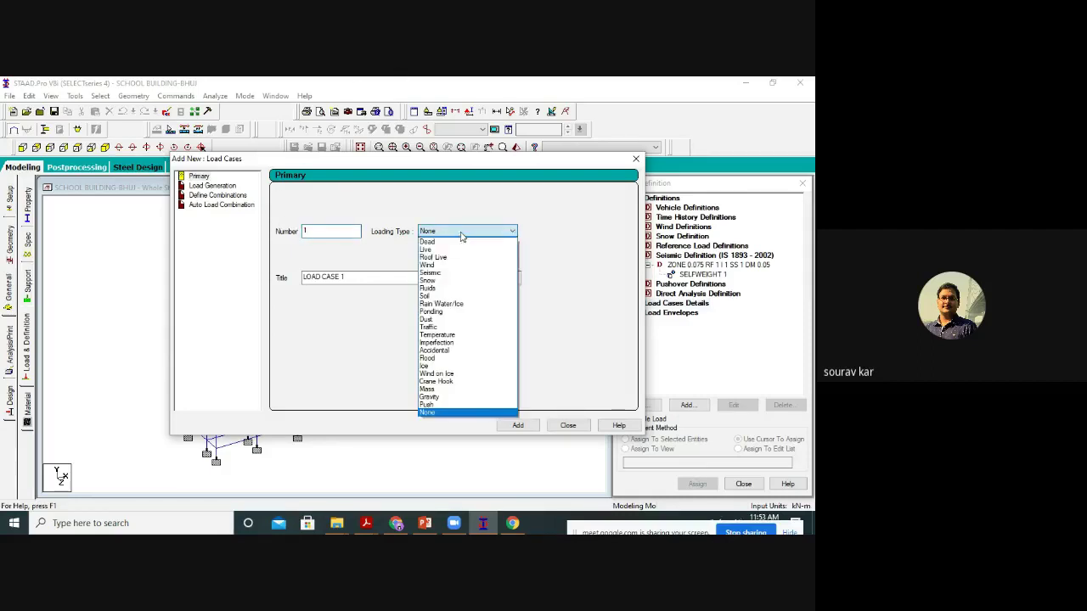
{"action": "left_click", "coordinate": [447, 274]}
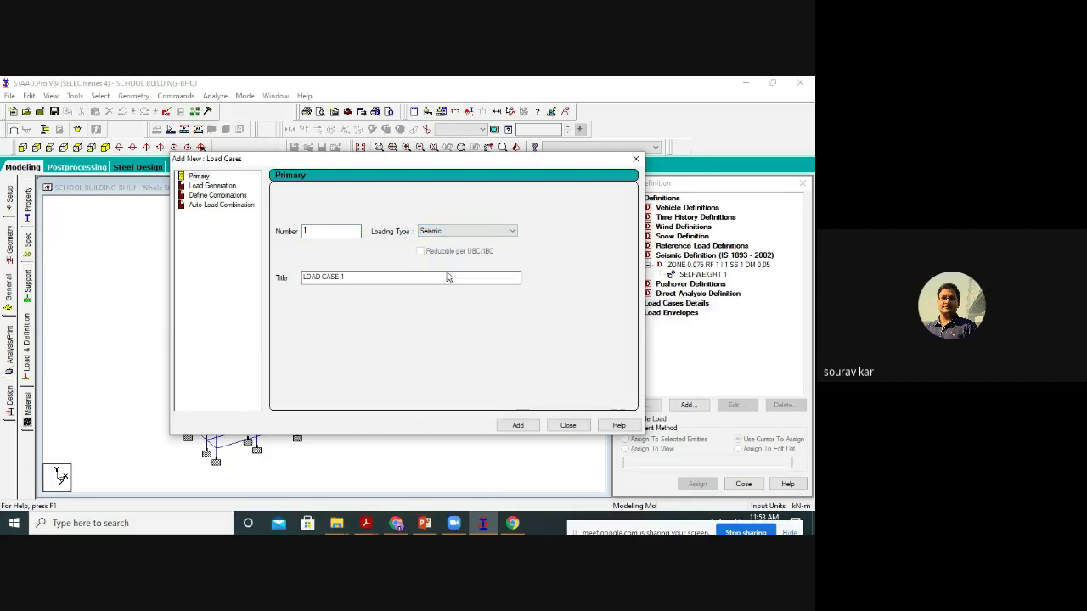
{"action": "left_click", "coordinate": [368, 280]}
{"action": "key", "text": "BackSpace"}
{"action": "key", "text": "BackSpace"}
{"action": "key", "text": "BackSpace"}
{"action": "key", "text": "BackSpace"}
{"action": "key", "text": "BackSpace"}
{"action": "key", "text": "BackSpace"}
{"action": "key", "text": "BackSpace"}
{"action": "key", "text": "BackSpace"}
{"action": "key", "text": "BackSpace"}
{"action": "key", "text": "BackSpace"}
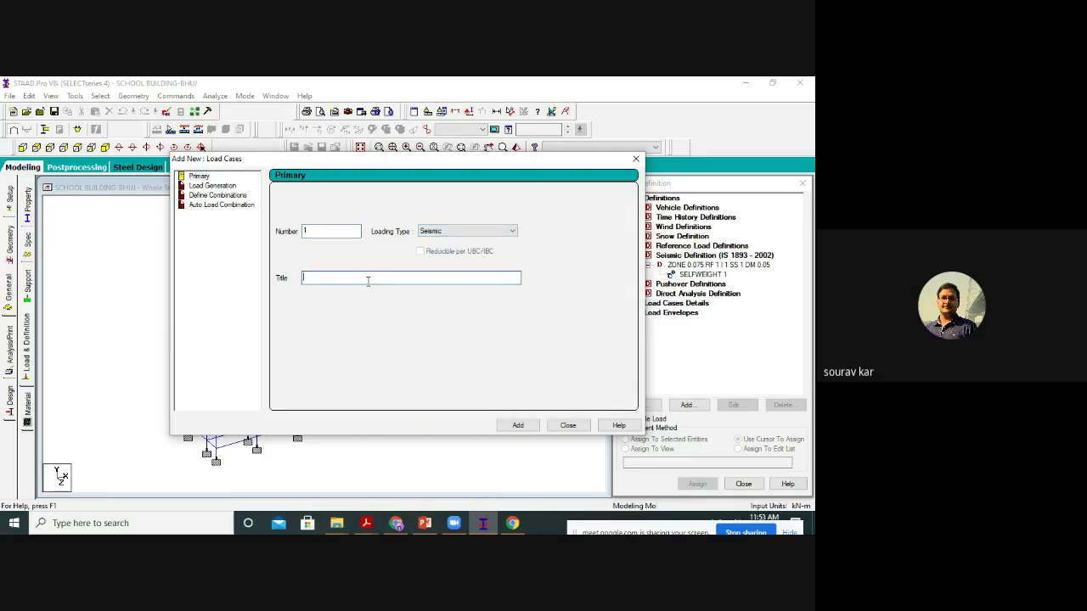
{"action": "type", "text": "5"}
{"action": "type", "text": "(+X"}
{"action": "left_click", "coordinate": [517, 425]}
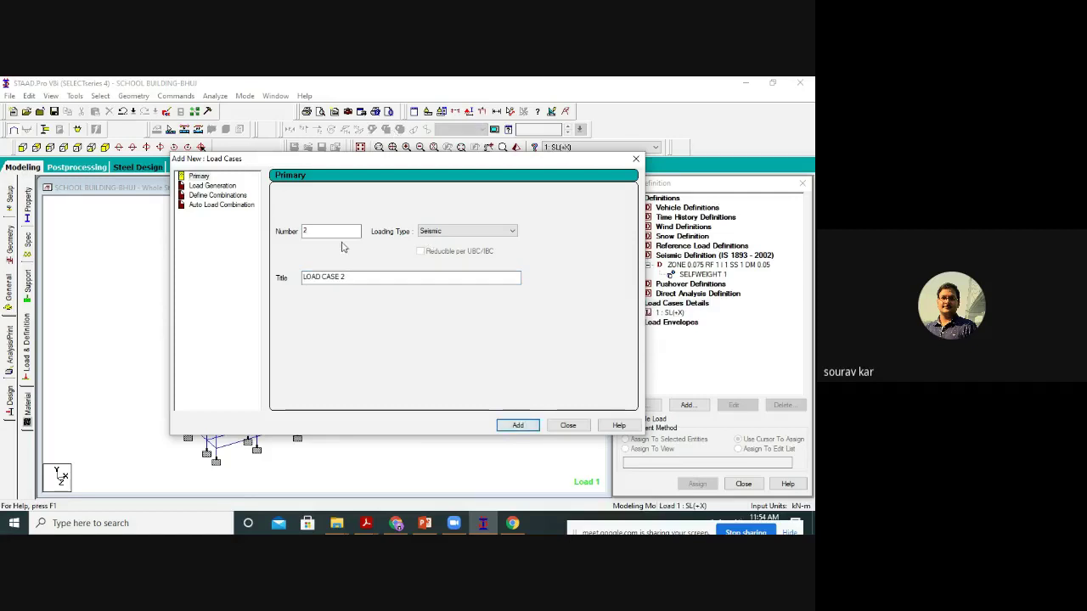
Add primary load case 2 of type Seismic with the title SL(-X).
{"action": "left_click_drag", "start_coordinate": [361, 279], "coordinate": [253, 282]}
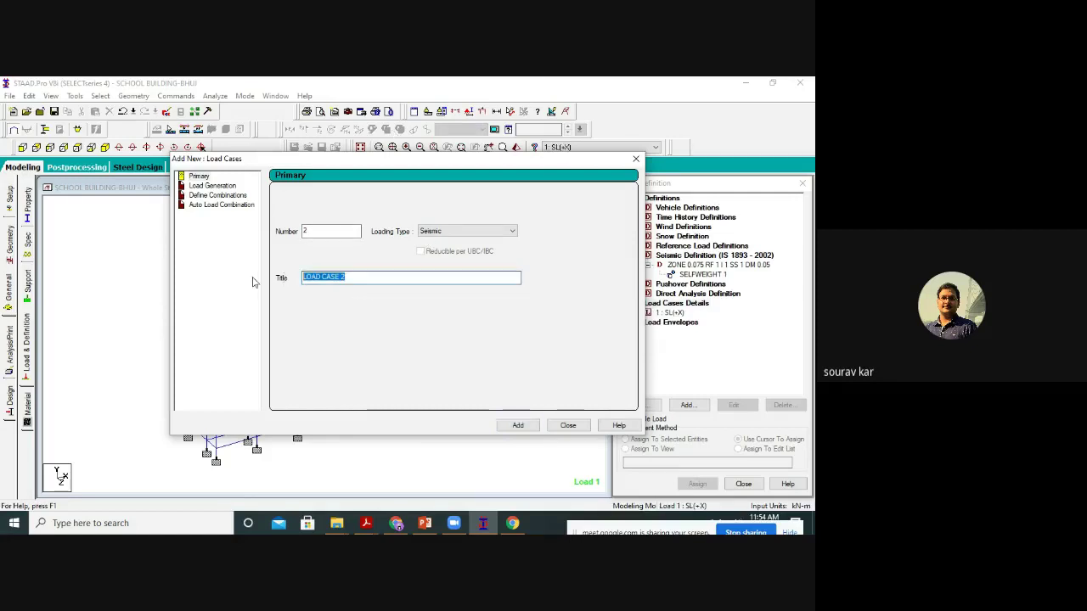
{"action": "type", "text": "SL(-X)"}
{"action": "key", "text": "Return"}
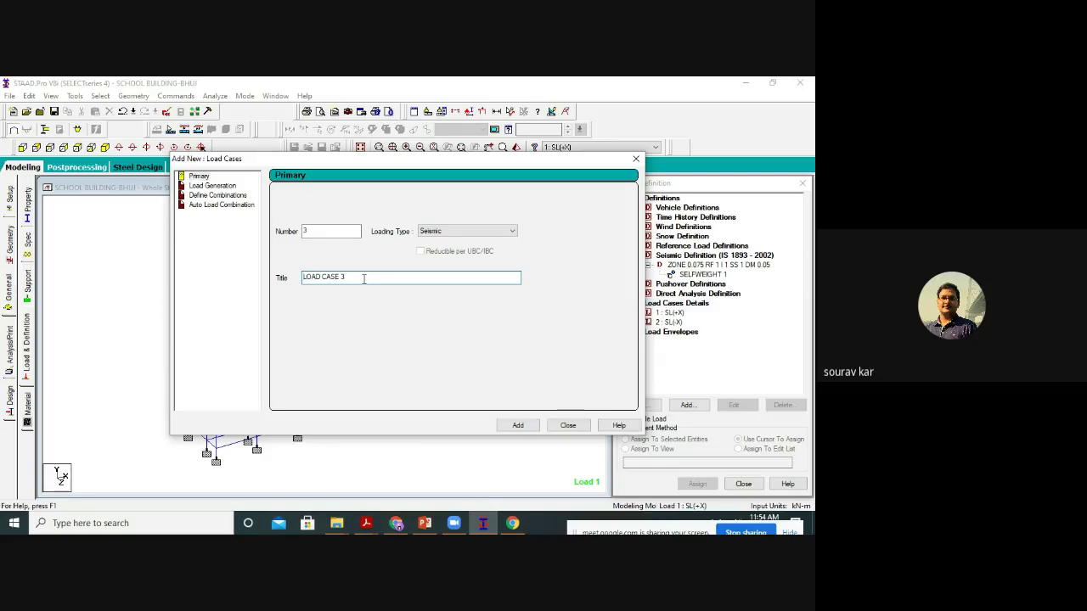
Add seismic load cases 3 and 4, titled SL(+Z) and SL(-Z).
{"action": "left_click_drag", "start_coordinate": [364, 278], "coordinate": [244, 280]}
{"action": "type", "text": "SL"}
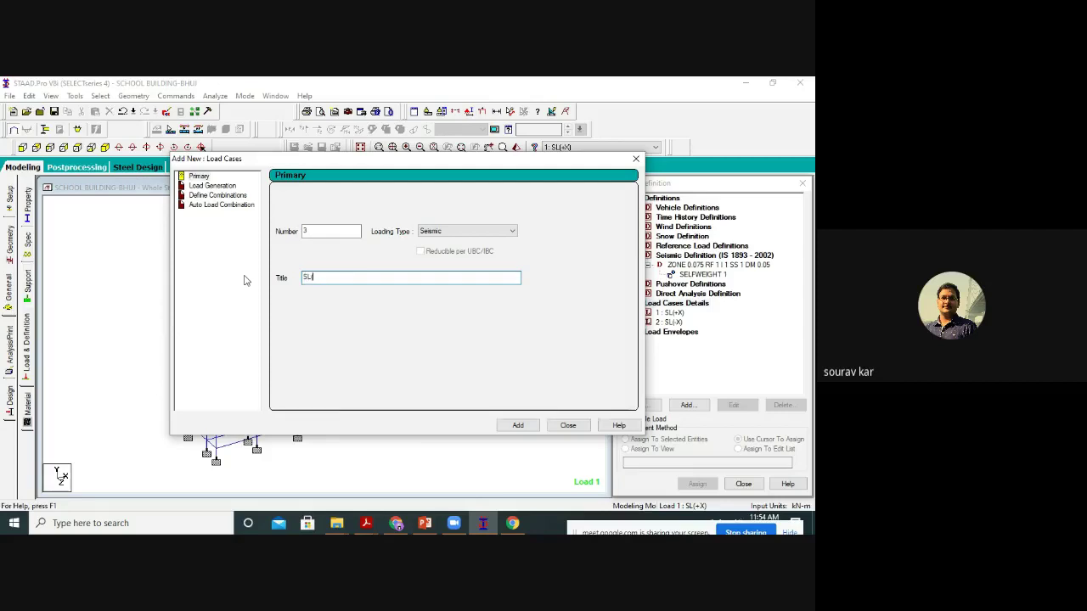
{"action": "type", "text": "(+Z)"}
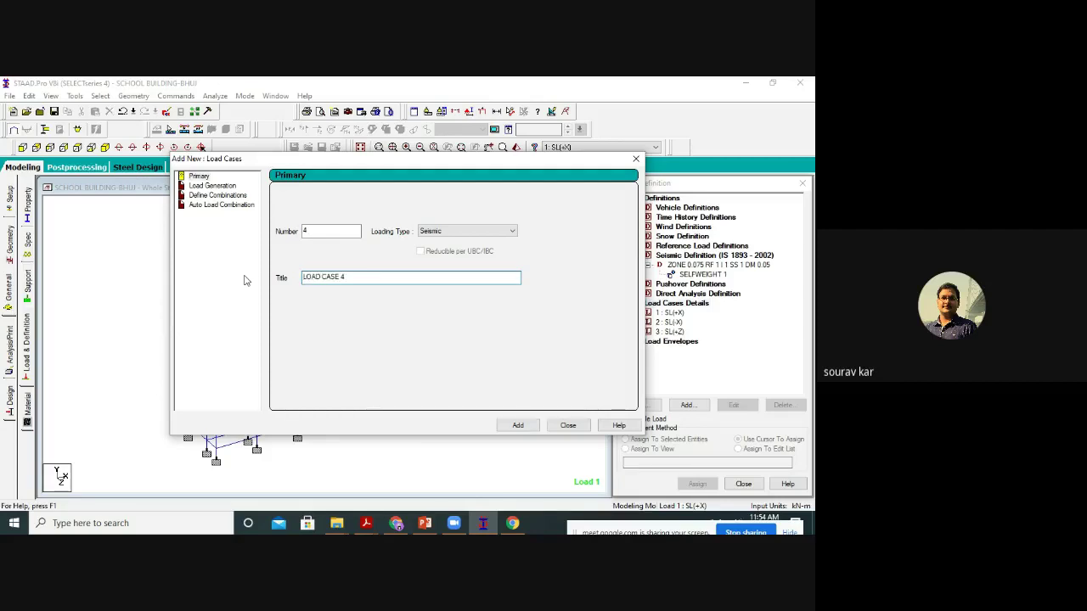
{"action": "type", "text": "SL(-Z)"}
{"action": "key", "text": "Return"}
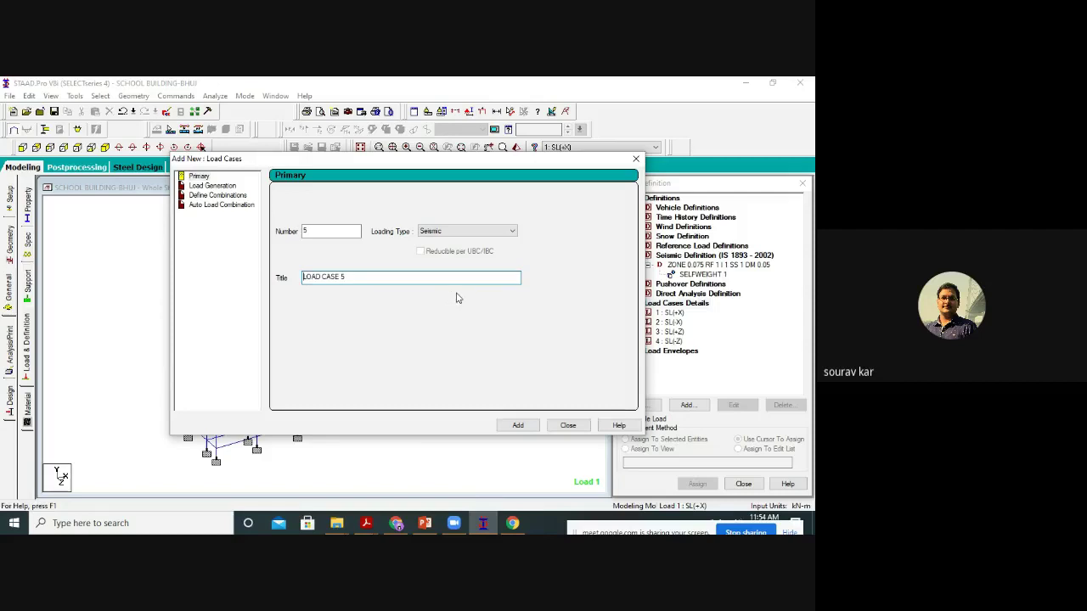
Add primary load case 5 with loading type Dead and the title DEAD LOAD.
{"action": "left_click", "coordinate": [441, 231]}
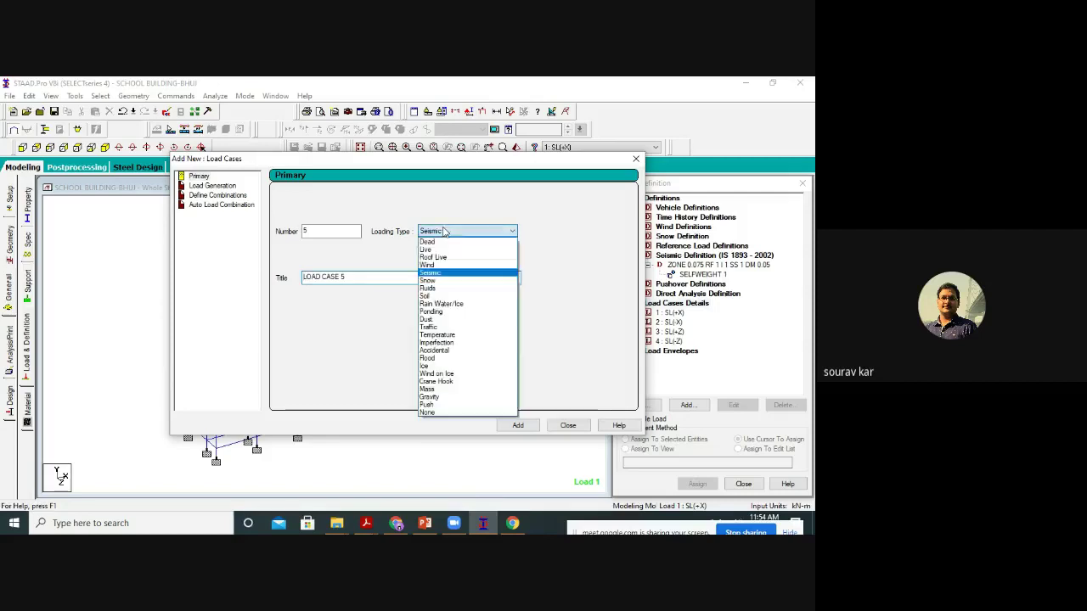
{"action": "left_click", "coordinate": [443, 245]}
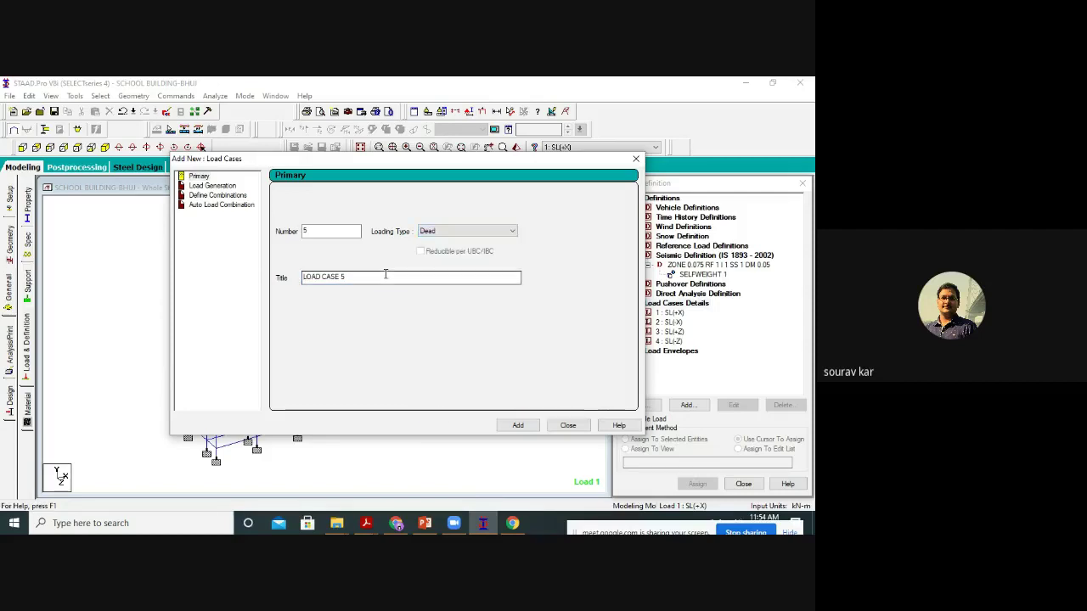
{"action": "left_click_drag", "start_coordinate": [386, 275], "coordinate": [231, 287]}
{"action": "type", "text": "SEAD "}
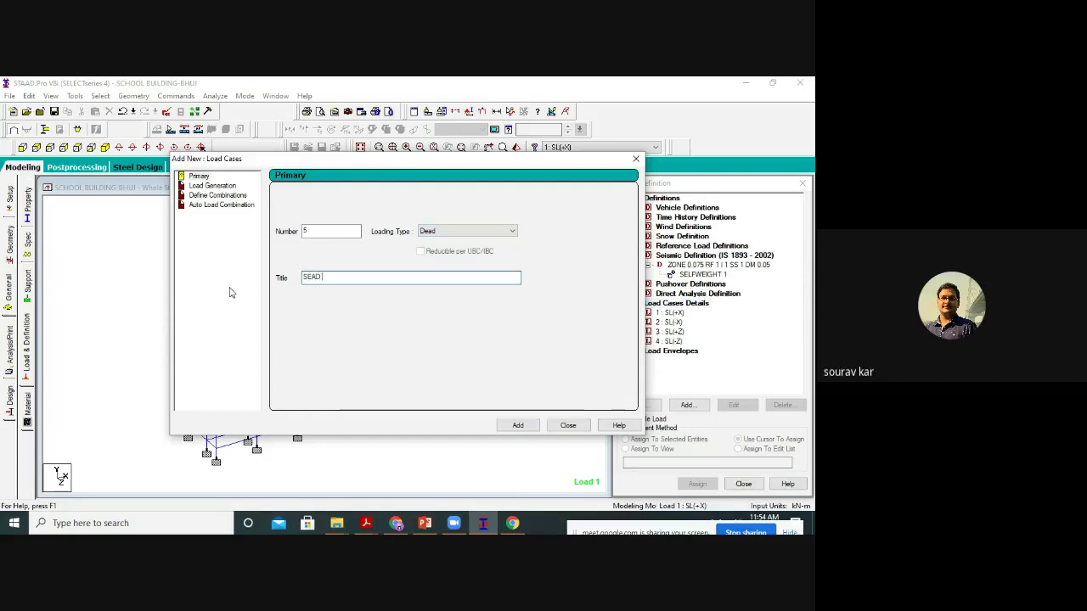
{"action": "type", "text": "LO"}
{"action": "key", "text": "BackSpace"}
{"action": "key", "text": "BackSpace"}
{"action": "key", "text": "BackSpace"}
{"action": "key", "text": "BackSpace"}
{"action": "type", "text": "DEAD L"}
{"action": "key", "text": "Return"}
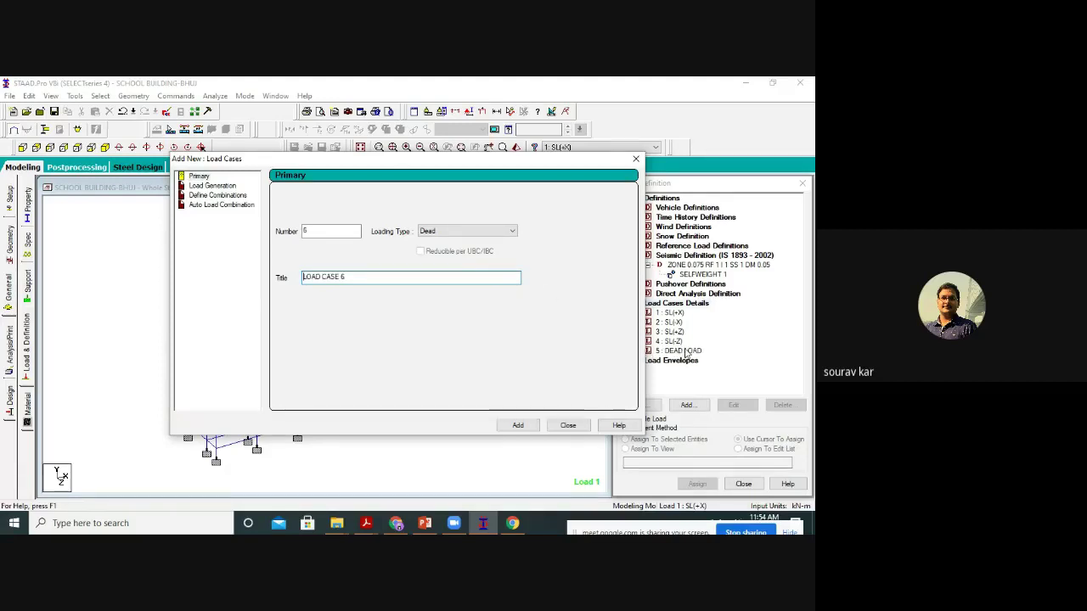
Add primary load case 6 with loading type Live and the title LIVE LOAD, and finish adding load cases.
{"action": "left_click", "coordinate": [439, 232]}
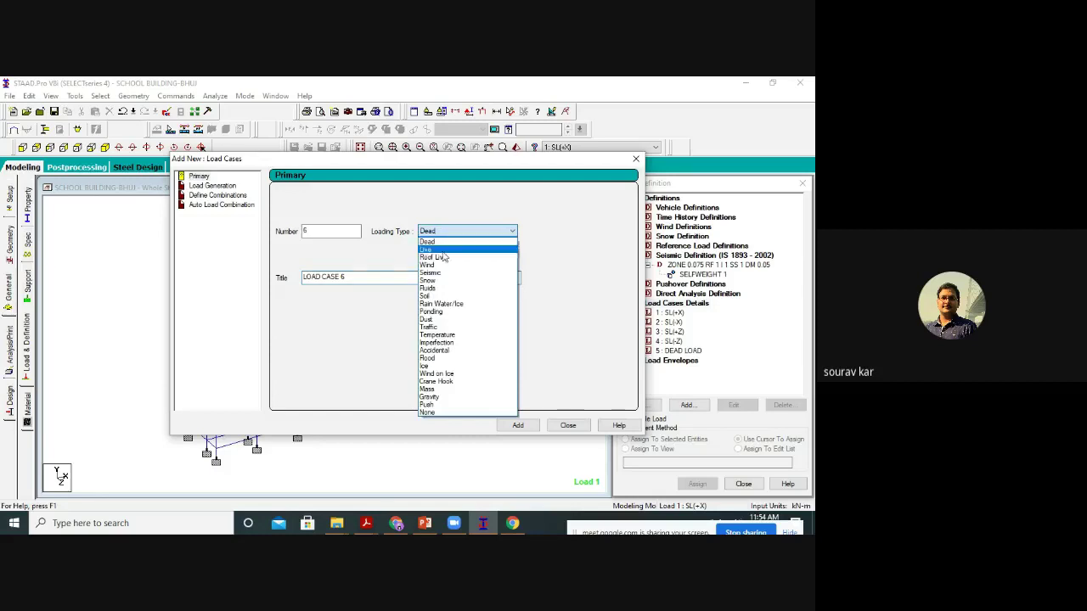
{"action": "left_click", "coordinate": [440, 265]}
{"action": "left_click", "coordinate": [438, 232]}
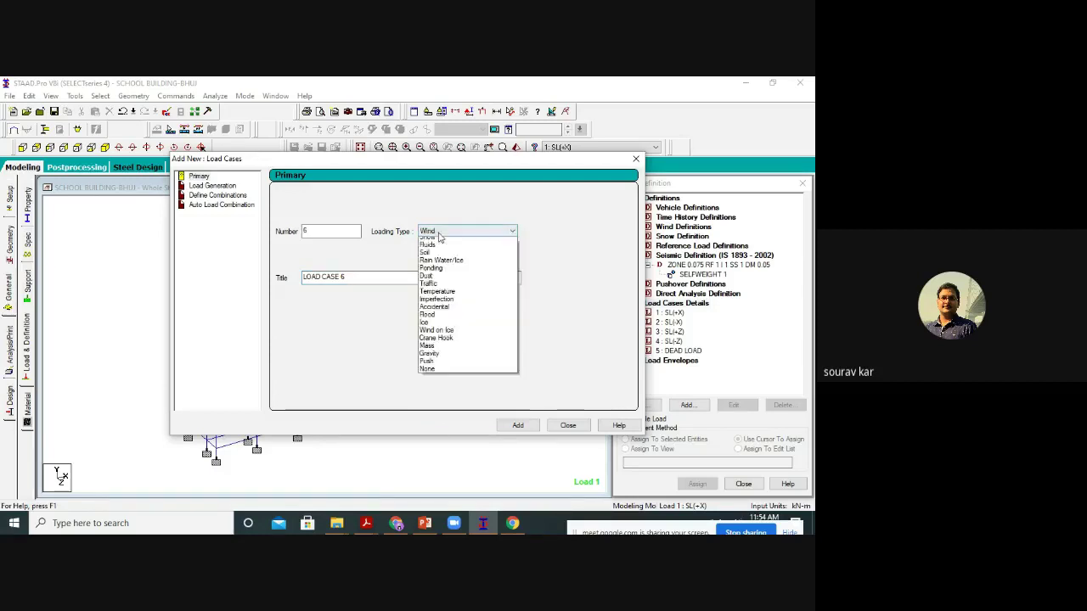
{"action": "left_click", "coordinate": [441, 251]}
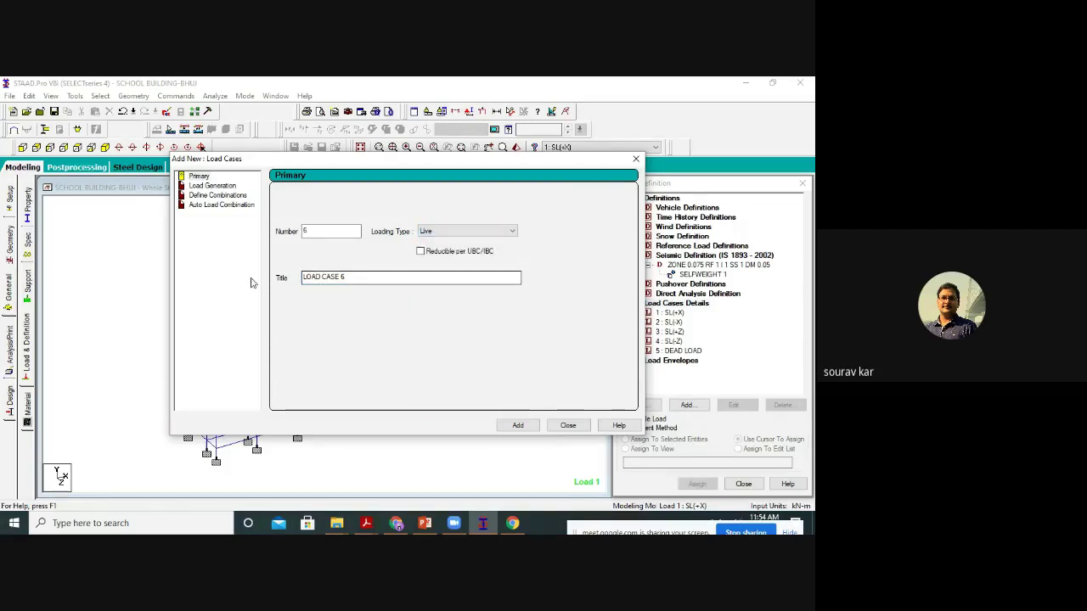
{"action": "left_click_drag", "start_coordinate": [356, 278], "coordinate": [140, 285]}
{"action": "type", "text": "LIV"}
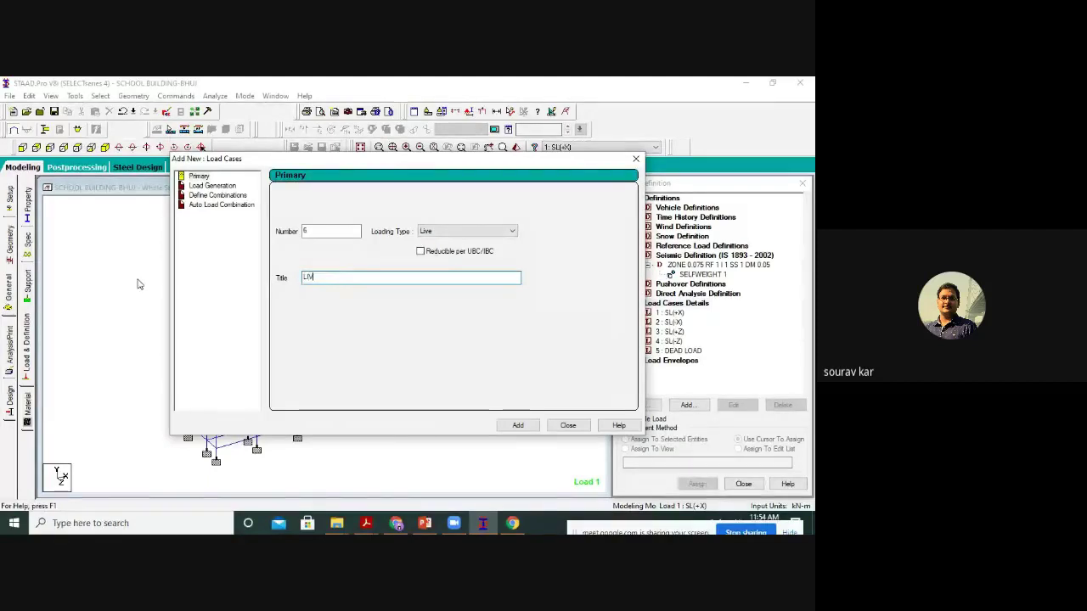
{"action": "type", "text": "E LOAD"}
{"action": "left_click", "coordinate": [518, 425]}
{"action": "left_click", "coordinate": [566, 425]}
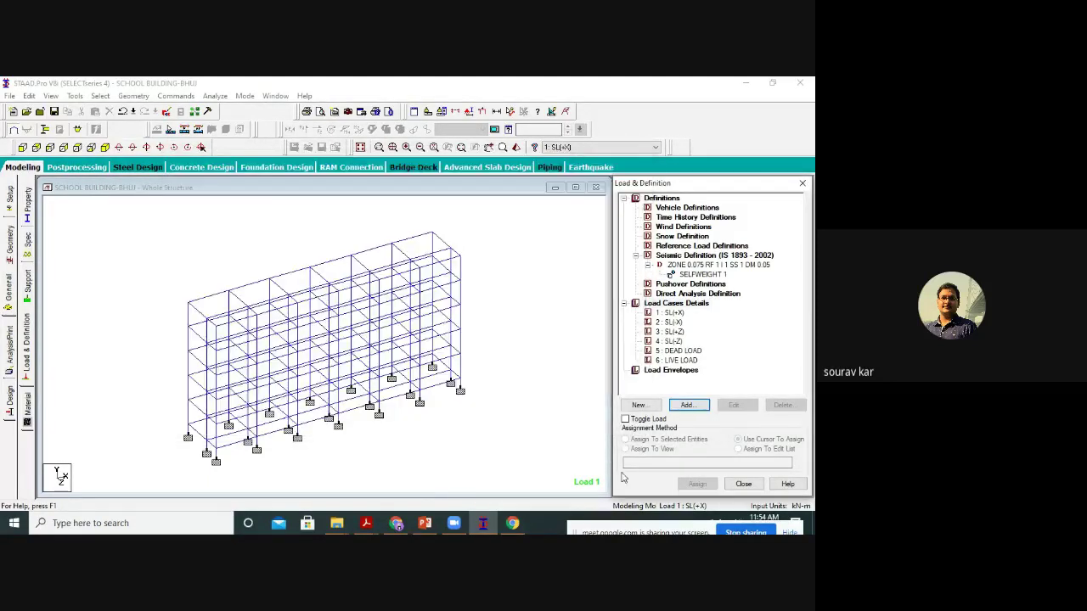
{"action": "left_click", "coordinate": [556, 344]}
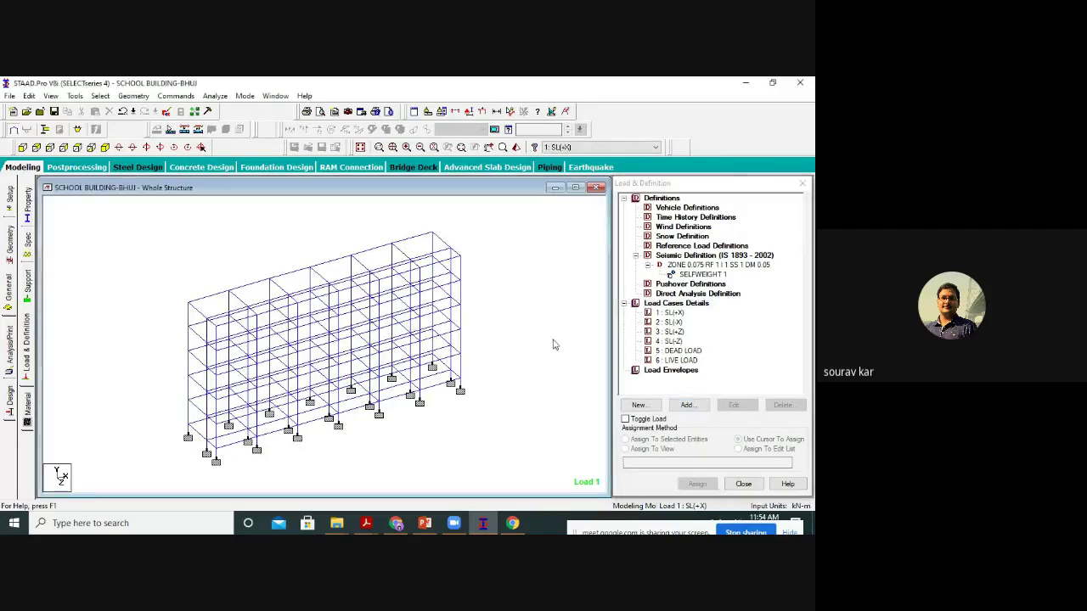
{"action": "left_click", "coordinate": [677, 314]}
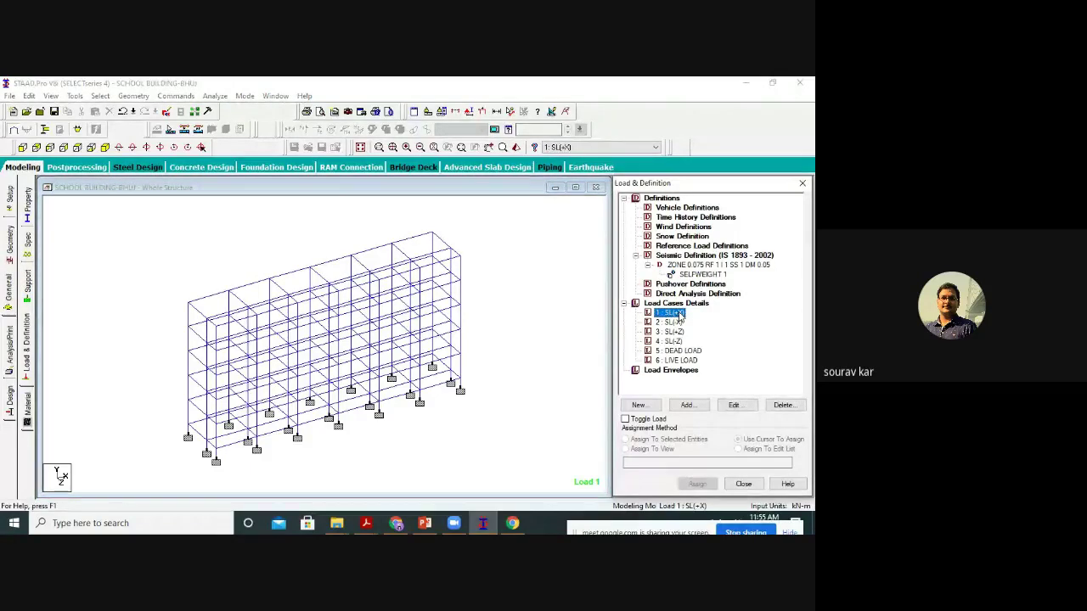
{"action": "left_click", "coordinate": [688, 405]}
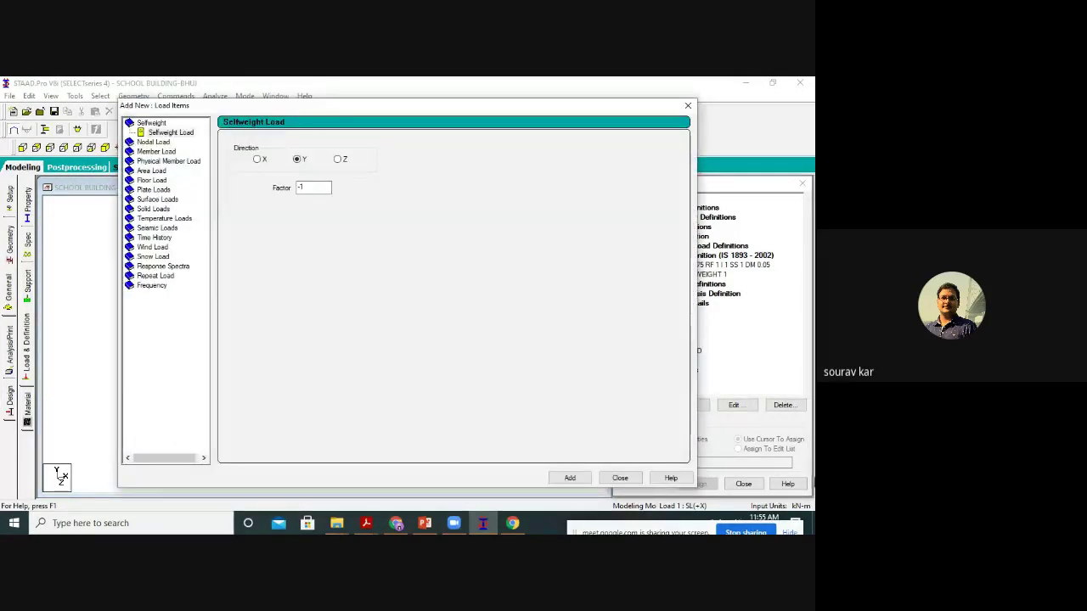
{"action": "left_click", "coordinate": [167, 229]}
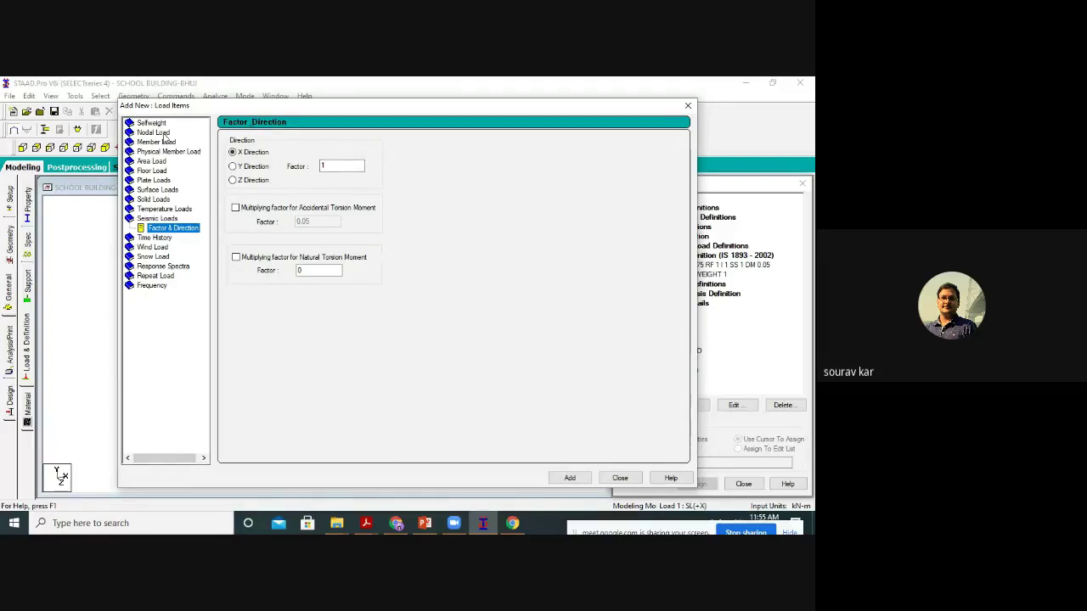
{"action": "double_click", "coordinate": [161, 219]}
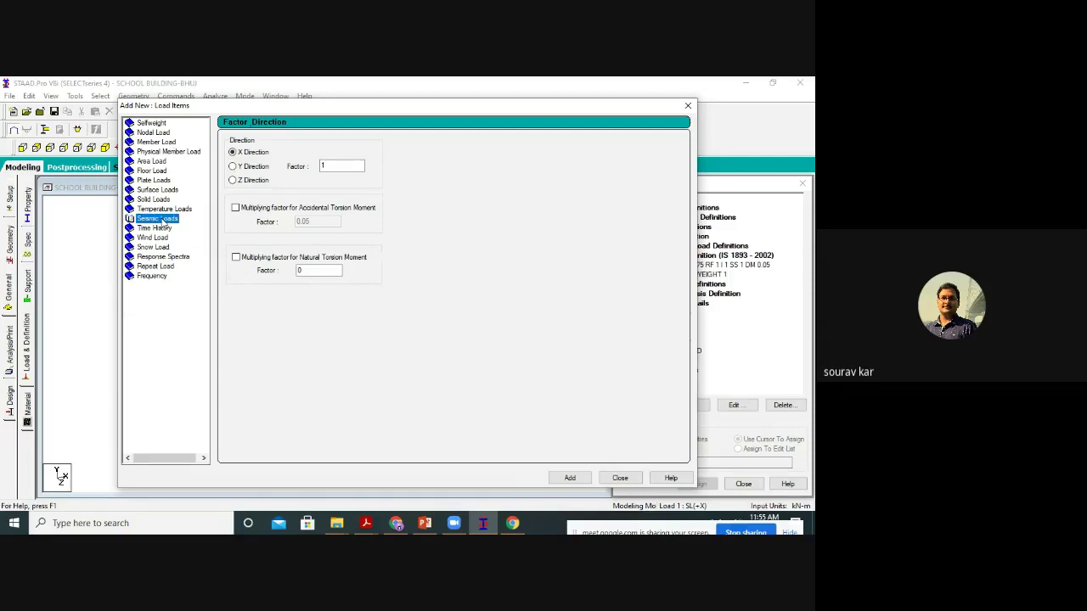
{"action": "left_click", "coordinate": [688, 105]}
{"action": "left_click", "coordinate": [670, 312]}
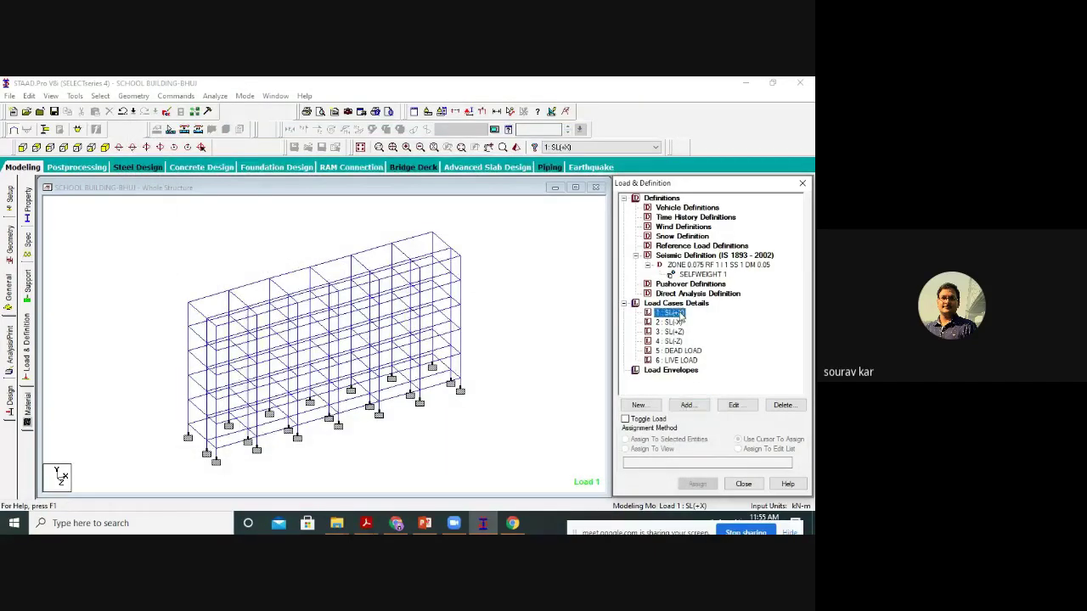
{"action": "left_click", "coordinate": [688, 405]}
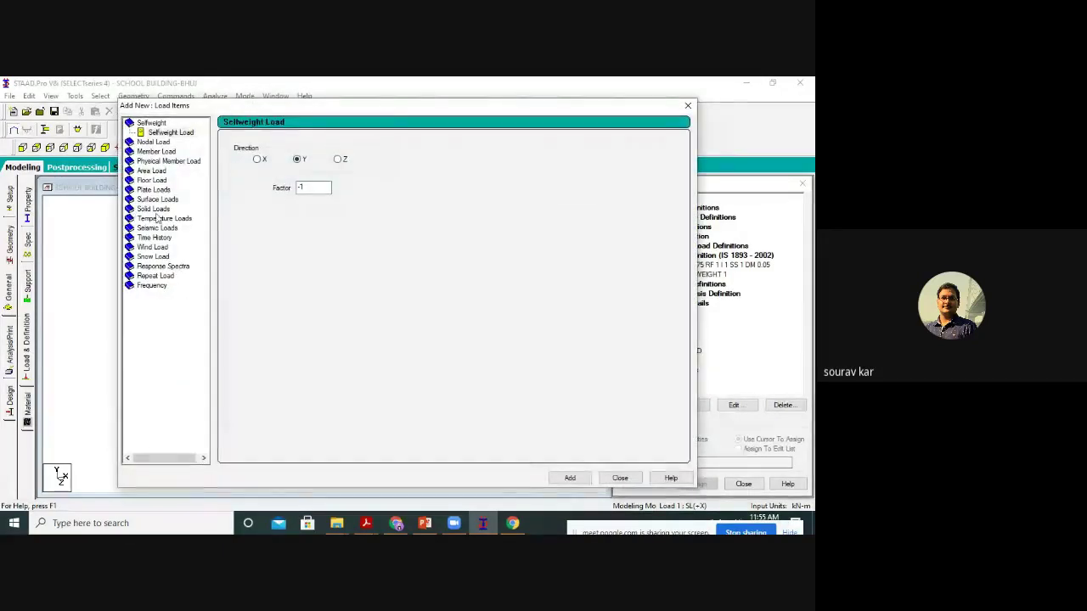
{"action": "left_click", "coordinate": [161, 229]}
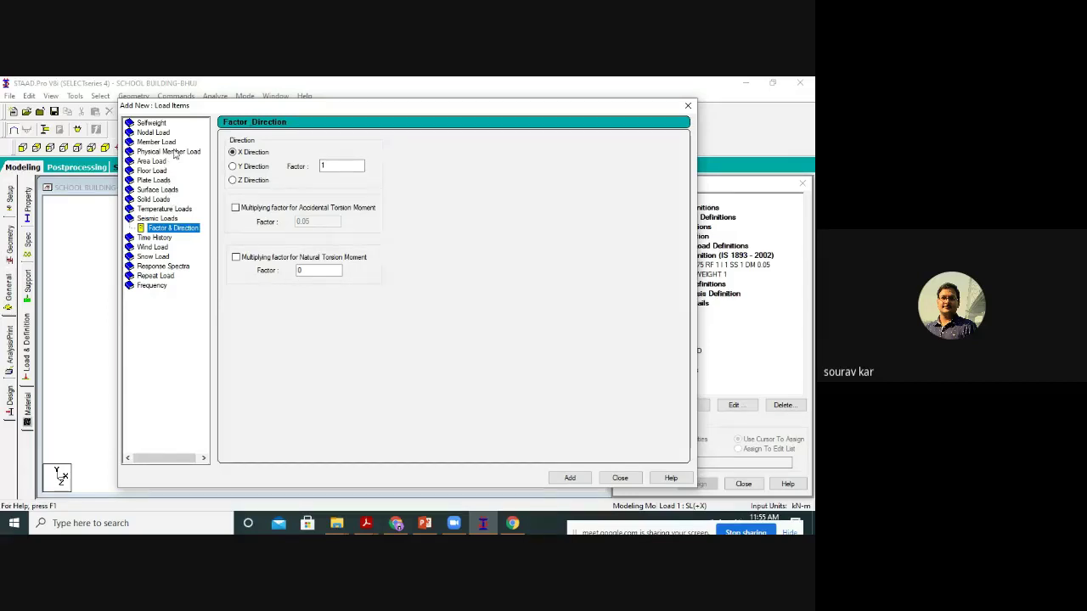
{"action": "left_click", "coordinate": [258, 180]}
{"action": "left_click", "coordinate": [245, 167]}
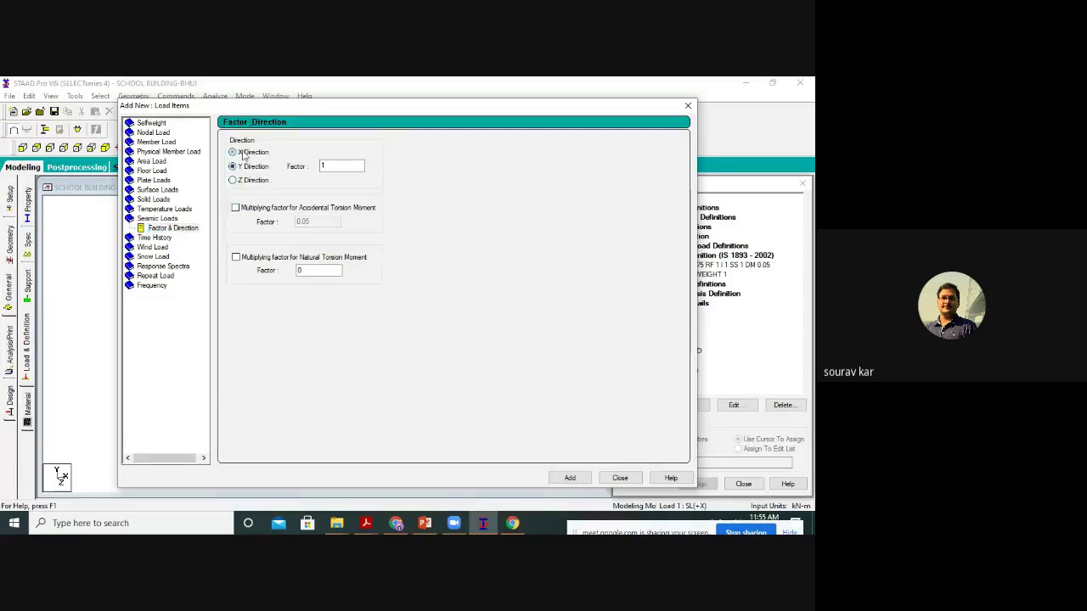
{"action": "left_click", "coordinate": [242, 152]}
{"action": "left_click", "coordinate": [621, 478]}
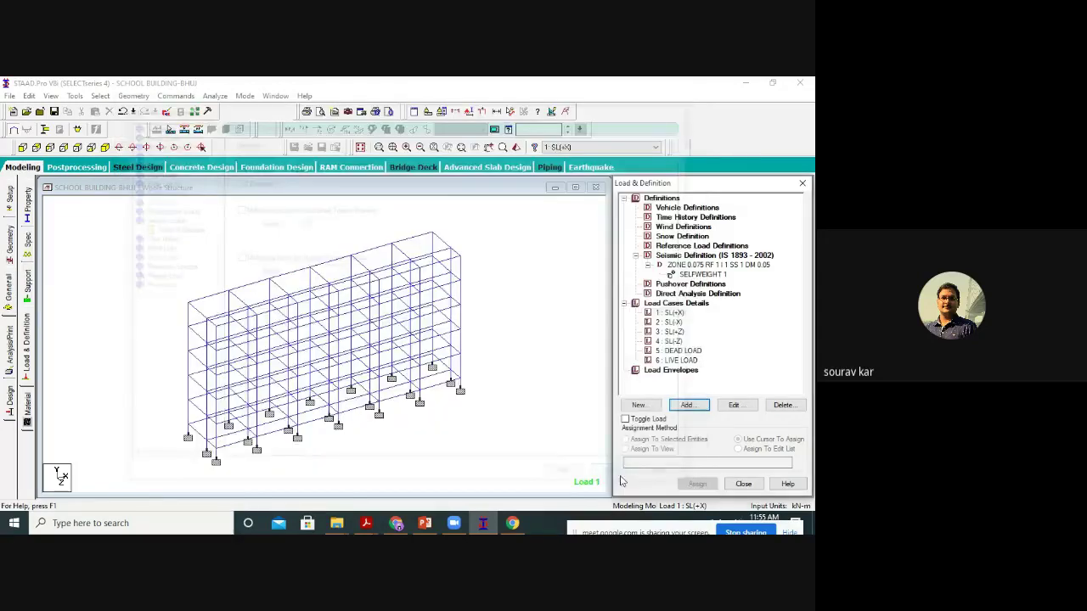
Add a seismic load in the X direction with factor 1 to load case SL(+X).
{"action": "left_click", "coordinate": [670, 313]}
{"action": "left_click", "coordinate": [688, 407]}
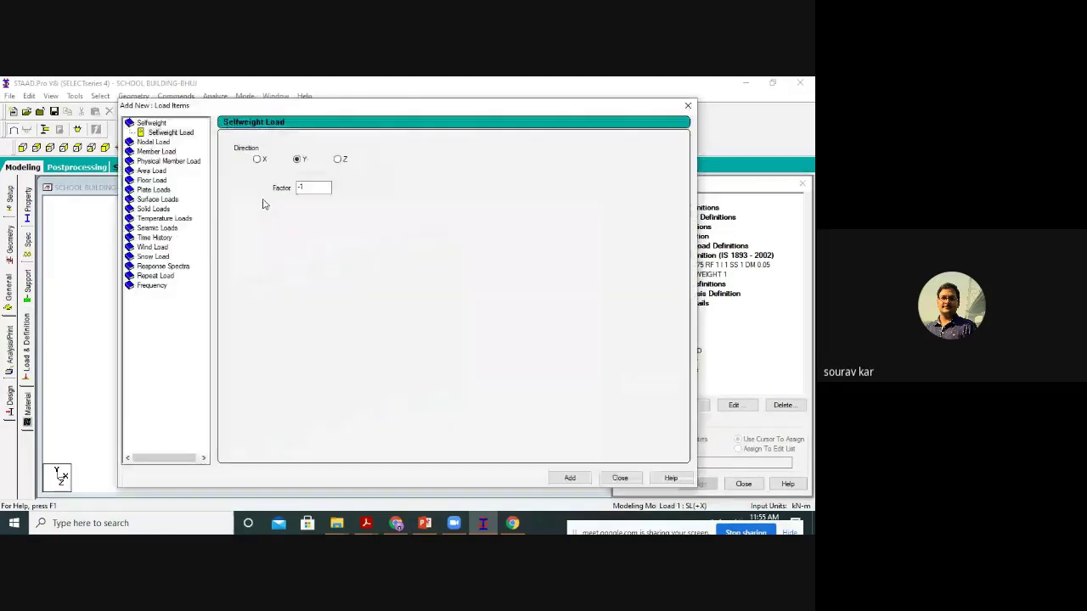
{"action": "left_click", "coordinate": [161, 228]}
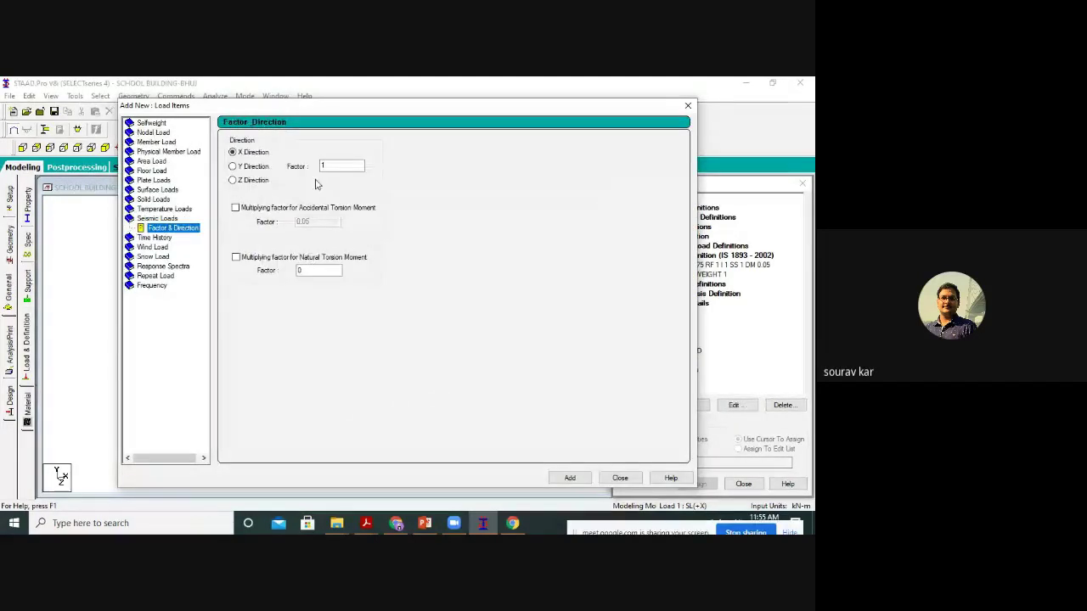
{"action": "left_click", "coordinate": [570, 478]}
{"action": "left_click", "coordinate": [620, 478]}
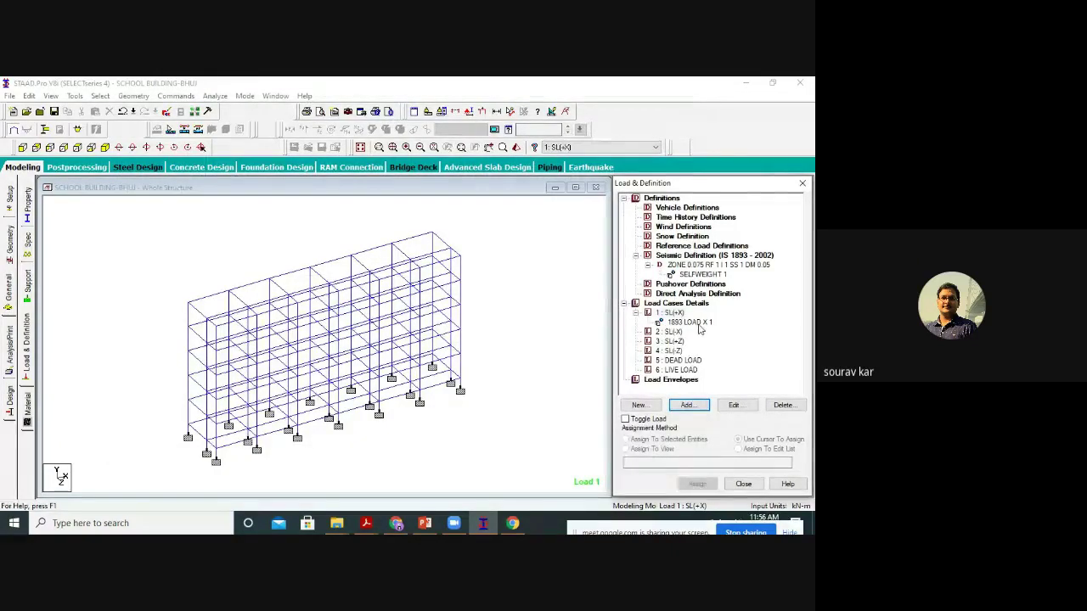
{"action": "left_click", "coordinate": [699, 324]}
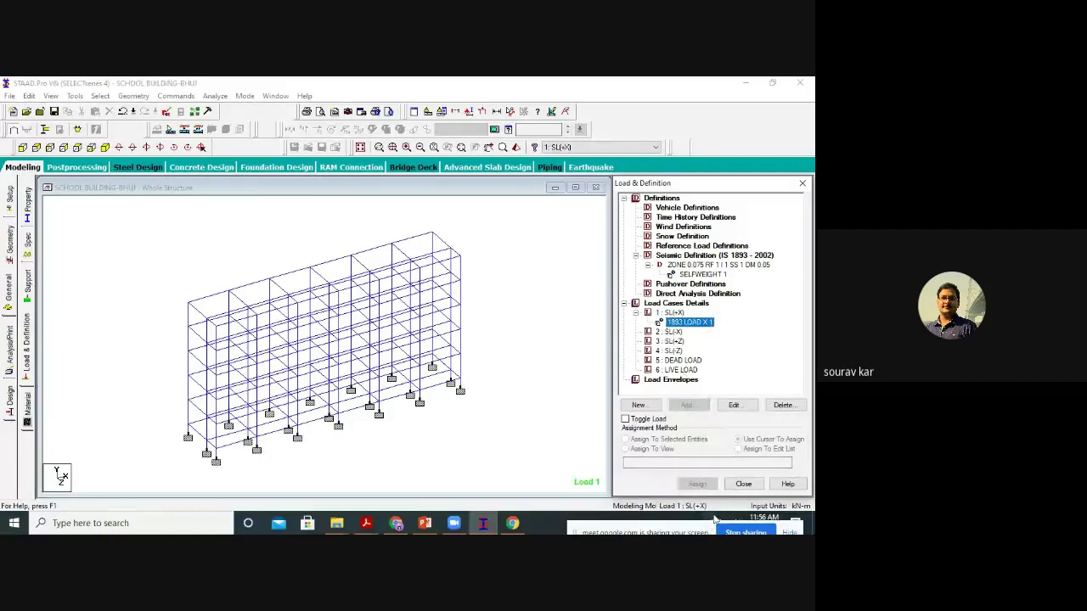
Add a seismic load in the X direction with factor -1 to load case SL(-X).
{"action": "left_click", "coordinate": [681, 331]}
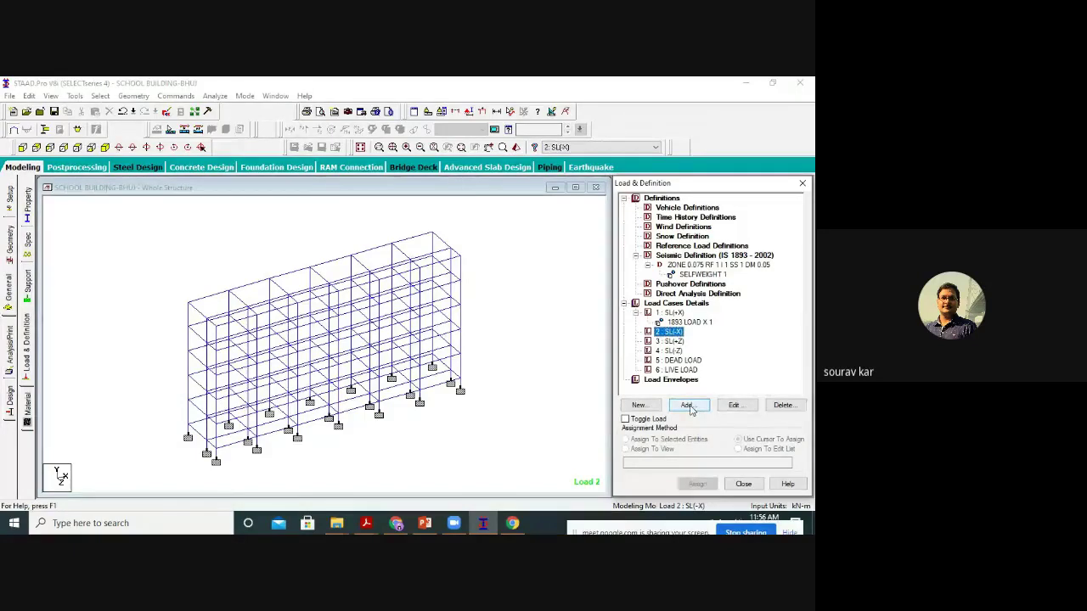
{"action": "left_click", "coordinate": [686, 405]}
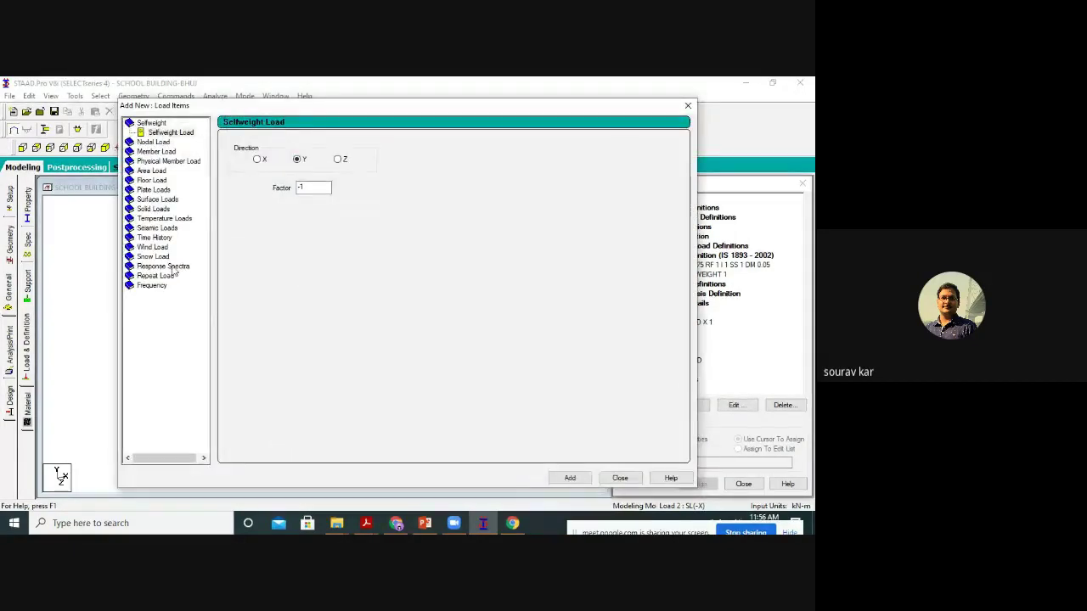
{"action": "left_click", "coordinate": [158, 228]}
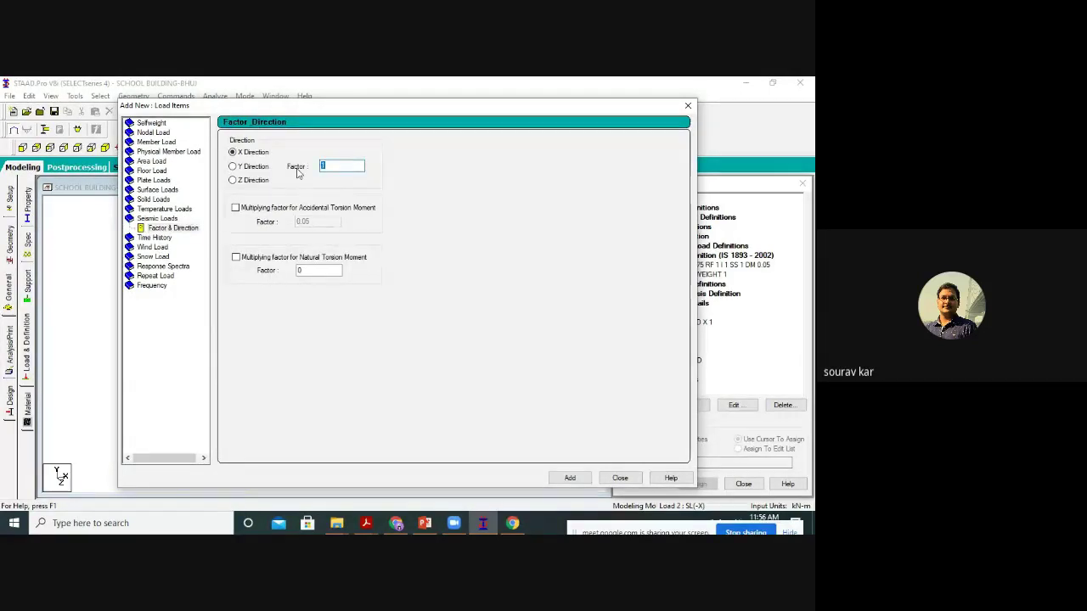
{"action": "left_click", "coordinate": [570, 478]}
{"action": "left_click", "coordinate": [621, 481]}
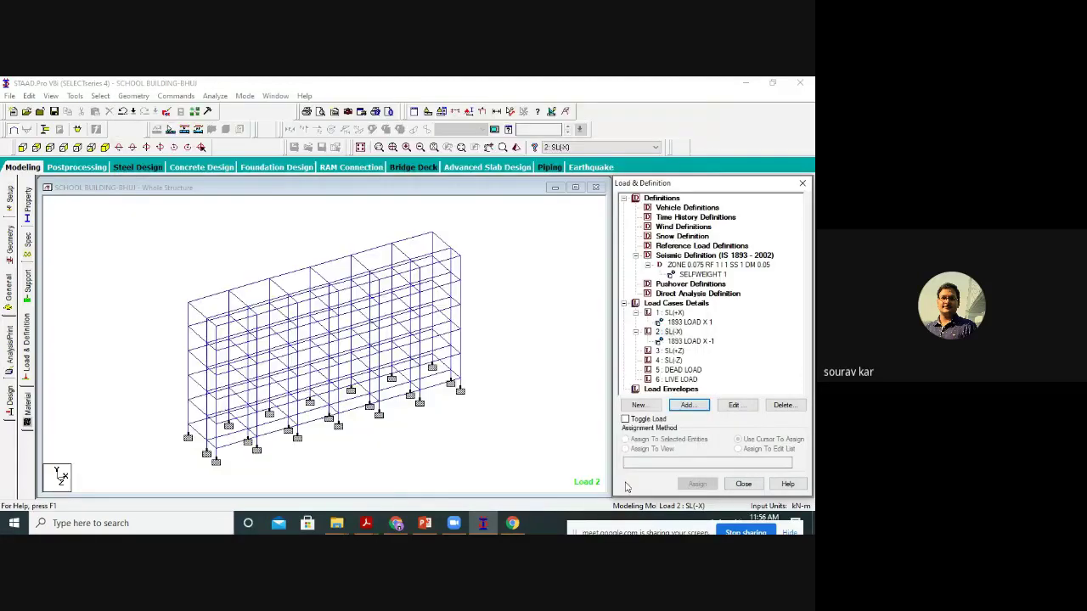
Add a seismic load in the Z direction with factor 1 to load case SL(+Z).
{"action": "left_click", "coordinate": [671, 352]}
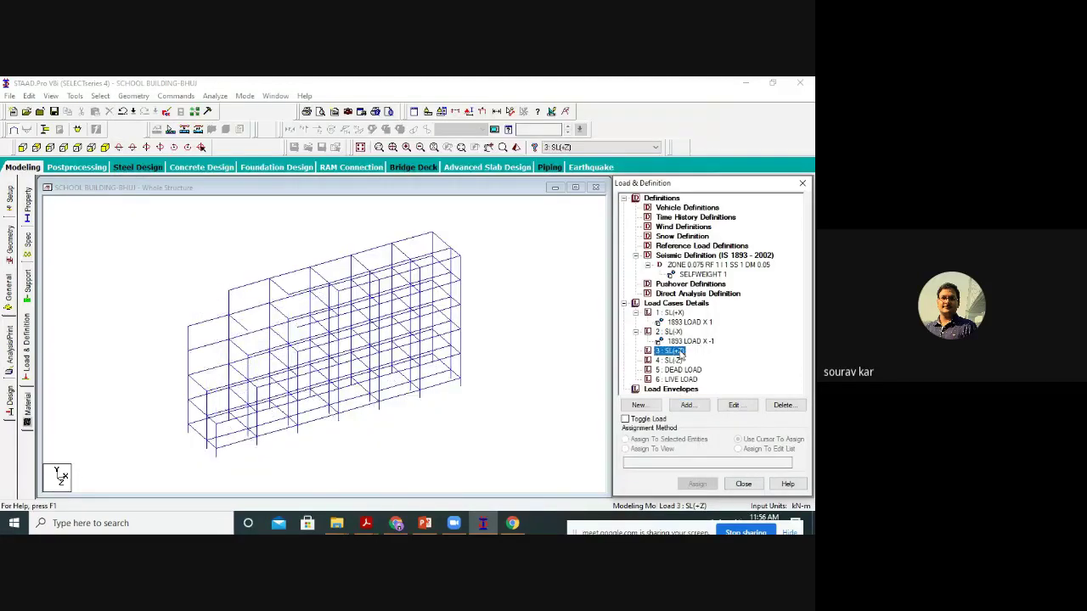
{"action": "left_click", "coordinate": [693, 406]}
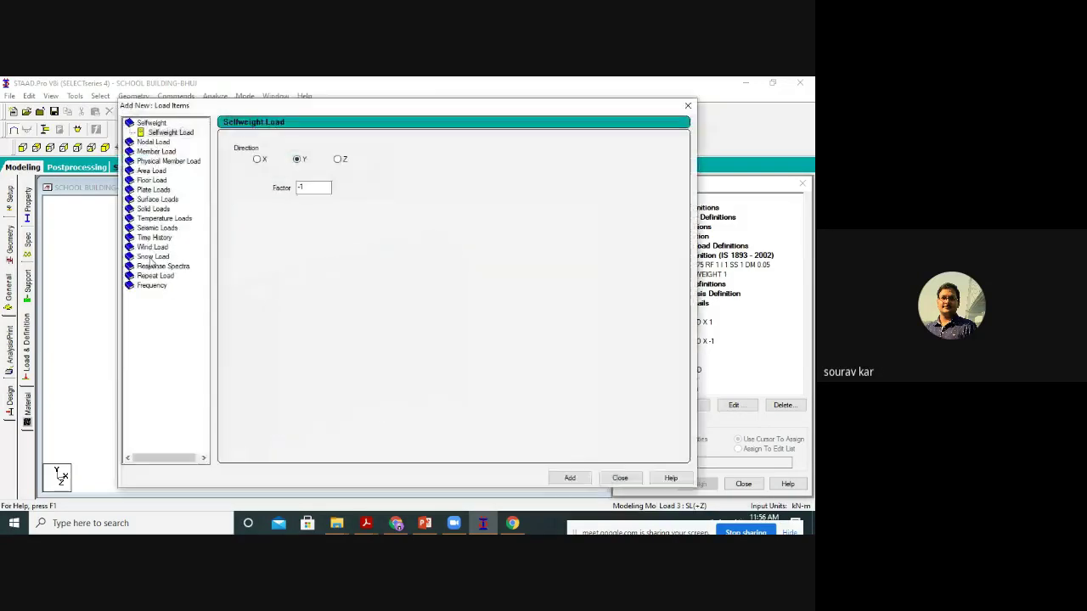
{"action": "left_click", "coordinate": [157, 228]}
{"action": "left_click", "coordinate": [255, 180]}
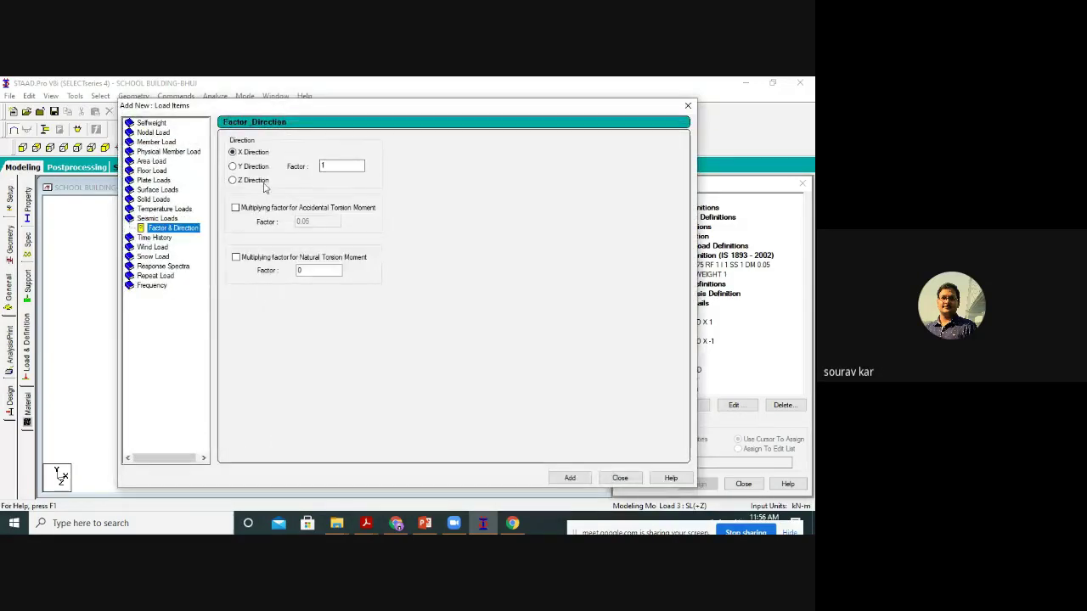
{"action": "left_click", "coordinate": [569, 477]}
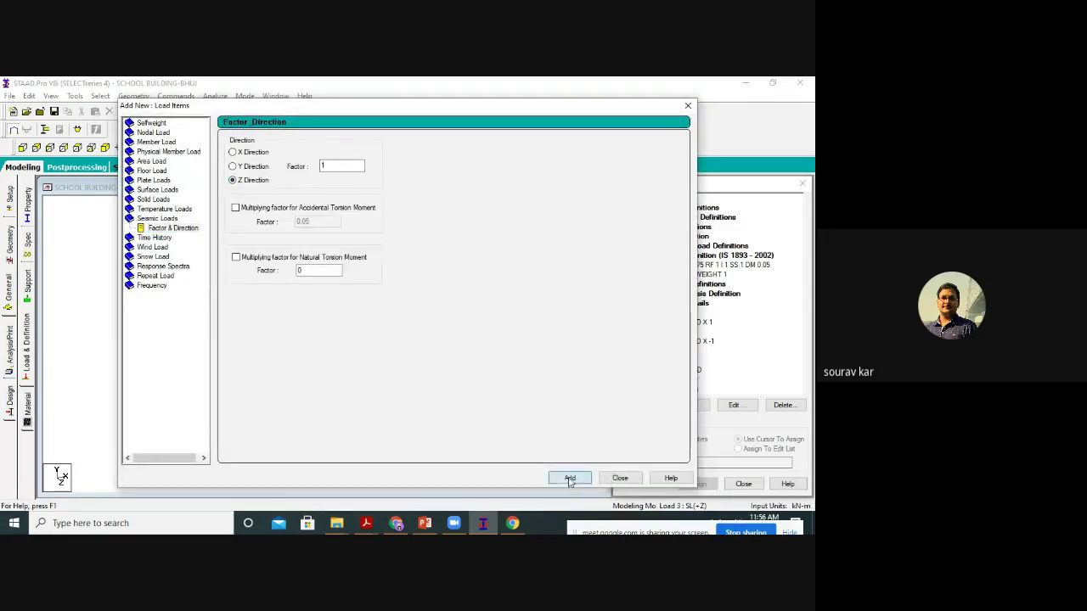
{"action": "left_click", "coordinate": [627, 480]}
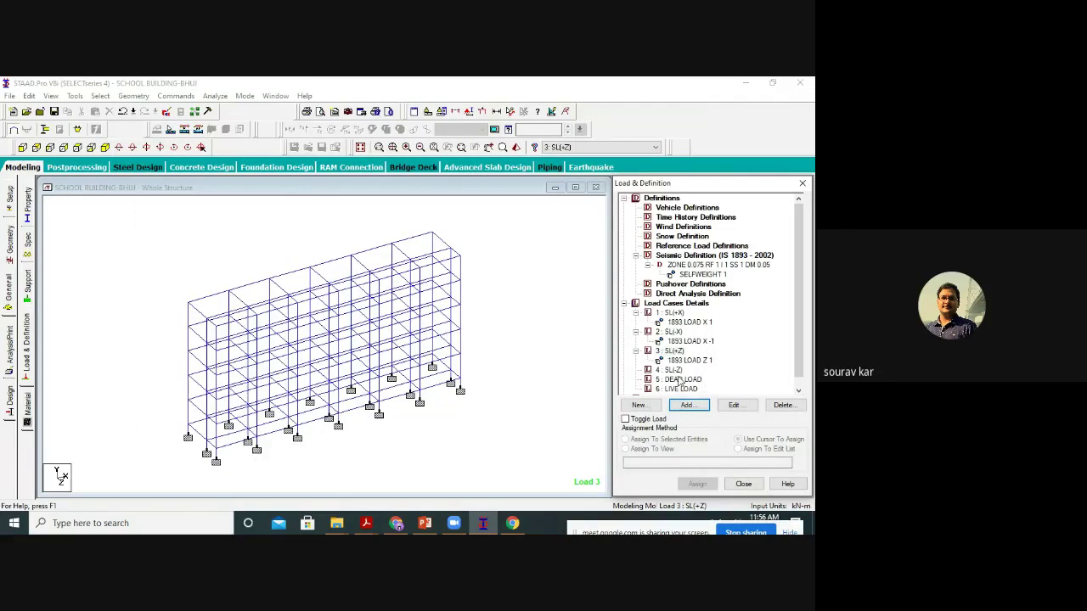
Add a seismic load in the Z direction with factor -1 to load case SL(-Z).
{"action": "left_click", "coordinate": [673, 370]}
{"action": "left_click", "coordinate": [696, 407]}
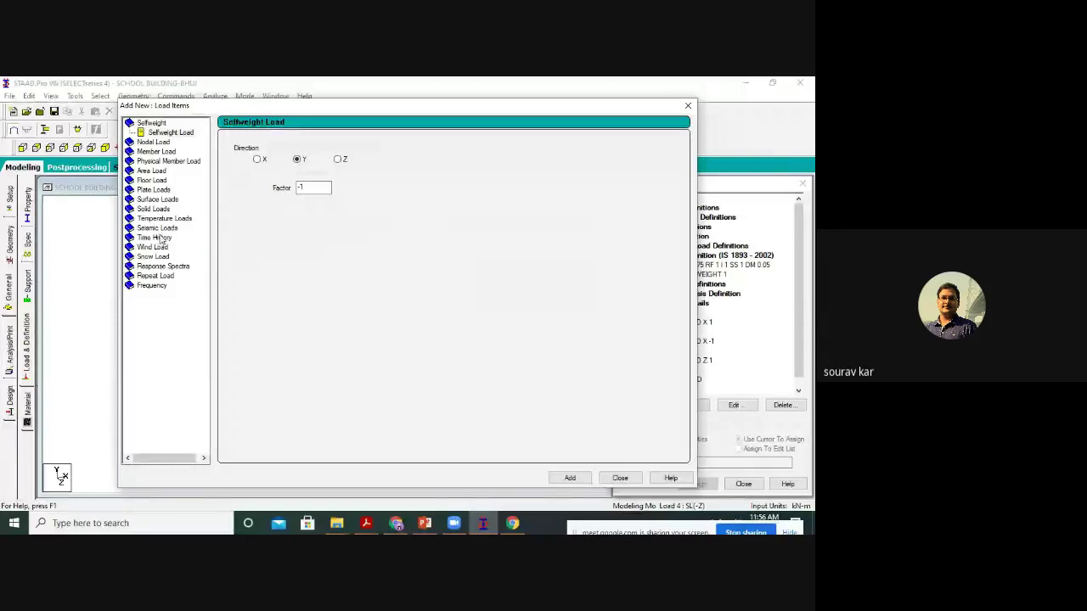
{"action": "left_click", "coordinate": [157, 228]}
{"action": "left_click", "coordinate": [259, 181]}
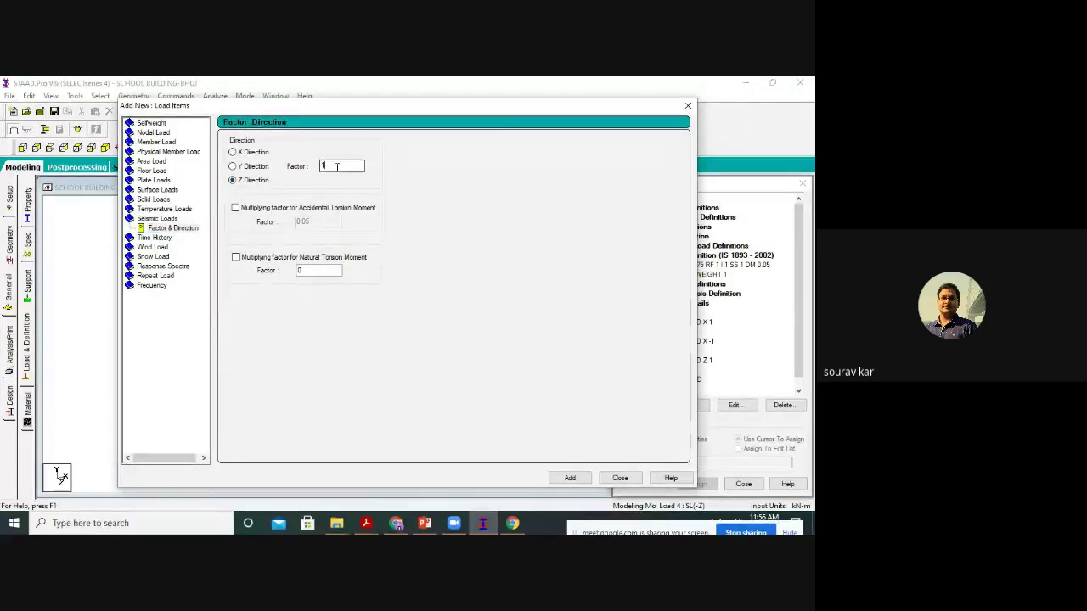
{"action": "key", "text": "Return"}
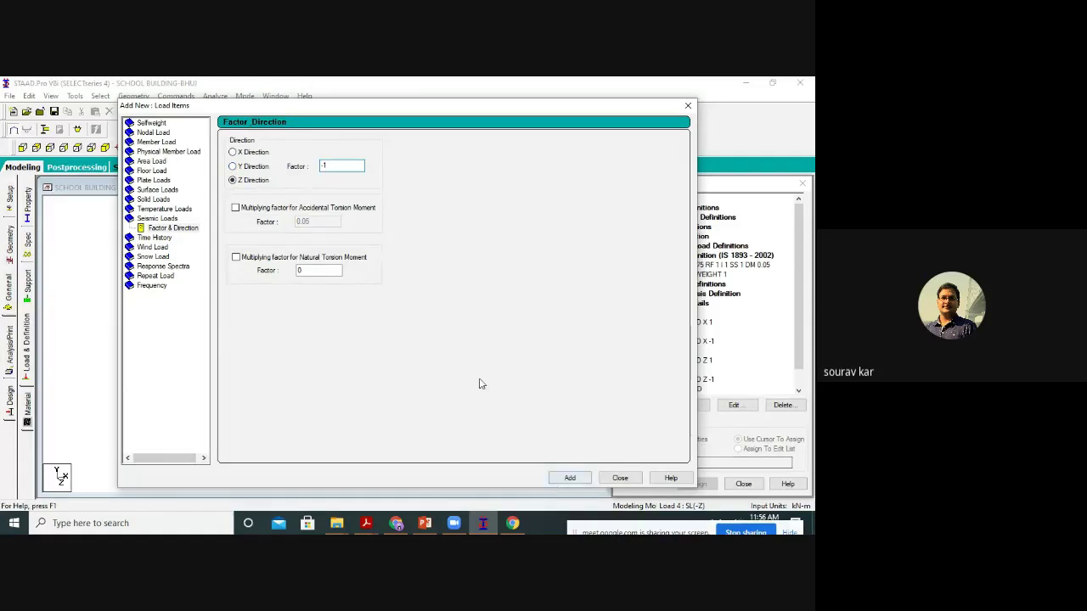
{"action": "left_click", "coordinate": [620, 479]}
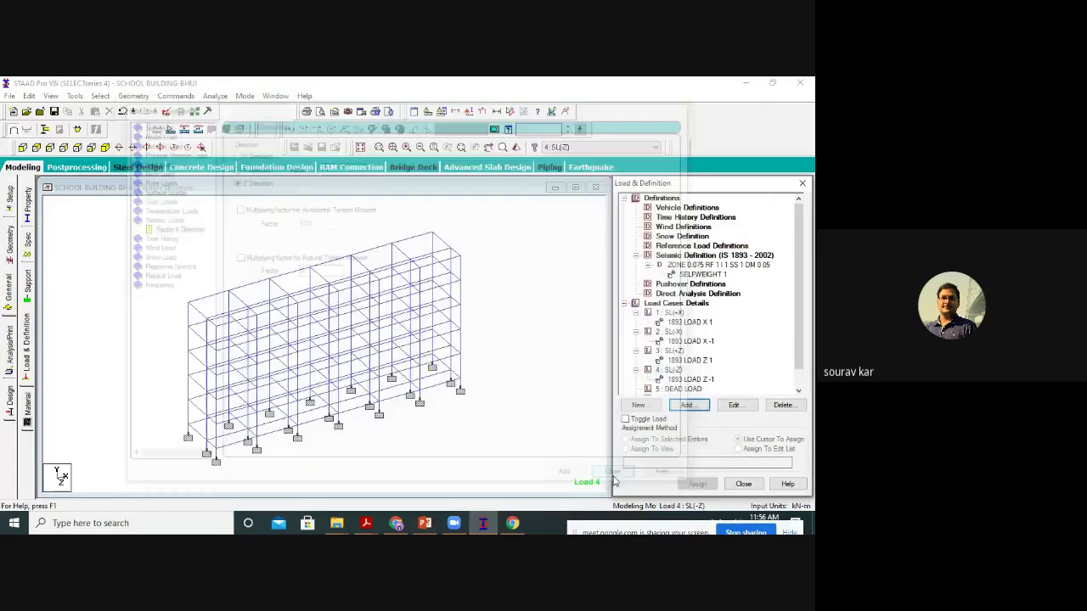
Review the seismic load item under each of the four load cases SL(+X), SL(-X), SL(+Z) and SL(-Z).
{"action": "scroll", "coordinate": [717, 385], "scroll_direction": "down", "scroll_amount": 1}
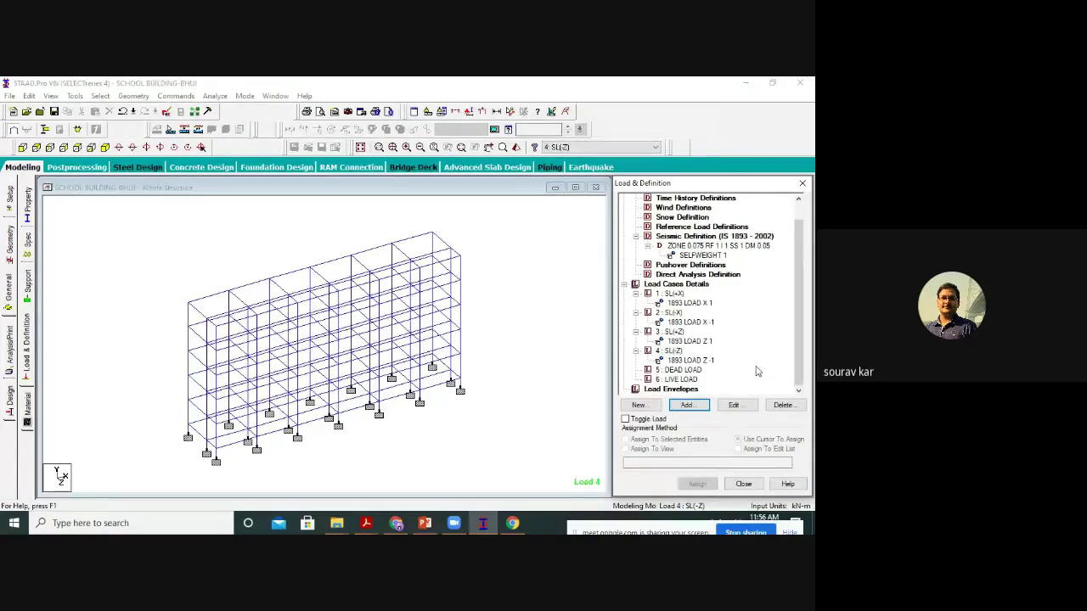
{"action": "left_click", "coordinate": [690, 304]}
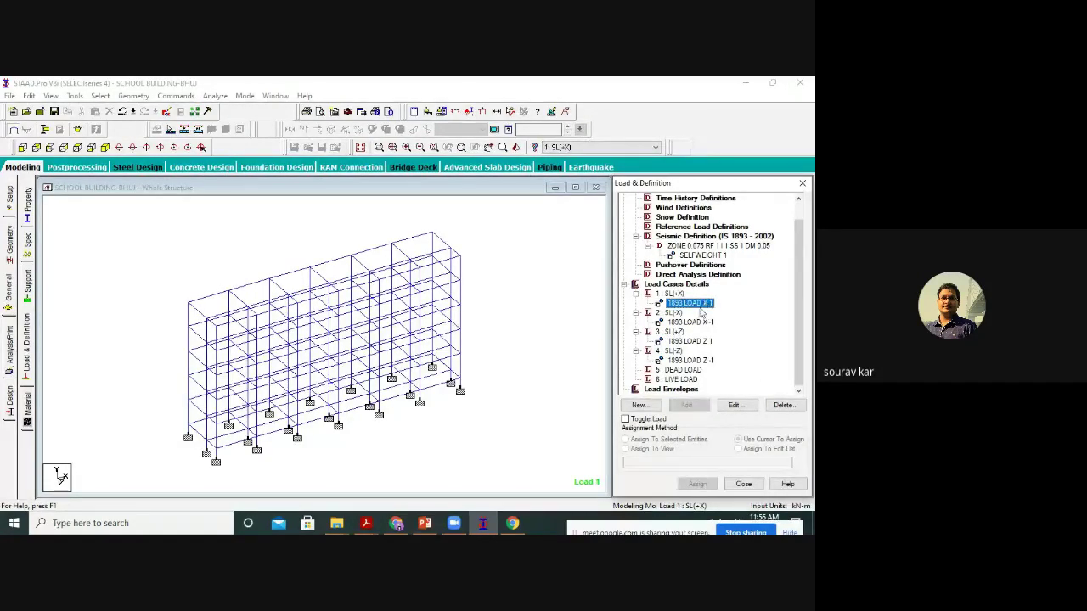
{"action": "left_click", "coordinate": [700, 322]}
{"action": "left_click", "coordinate": [692, 342]}
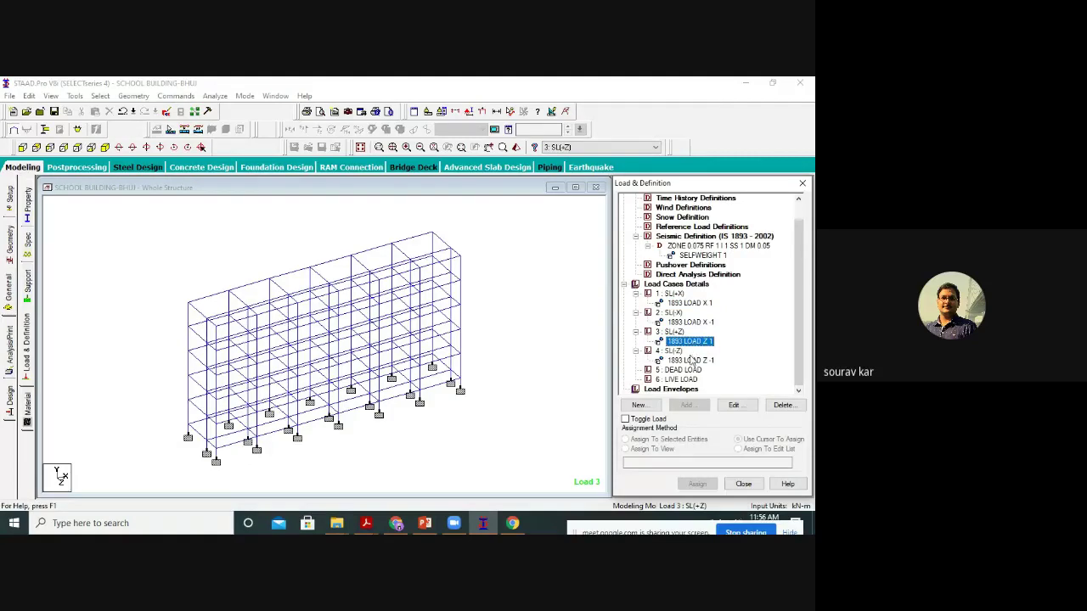
{"action": "left_click", "coordinate": [691, 361]}
{"action": "scroll", "coordinate": [518, 331], "scroll_direction": "down", "scroll_amount": 1}
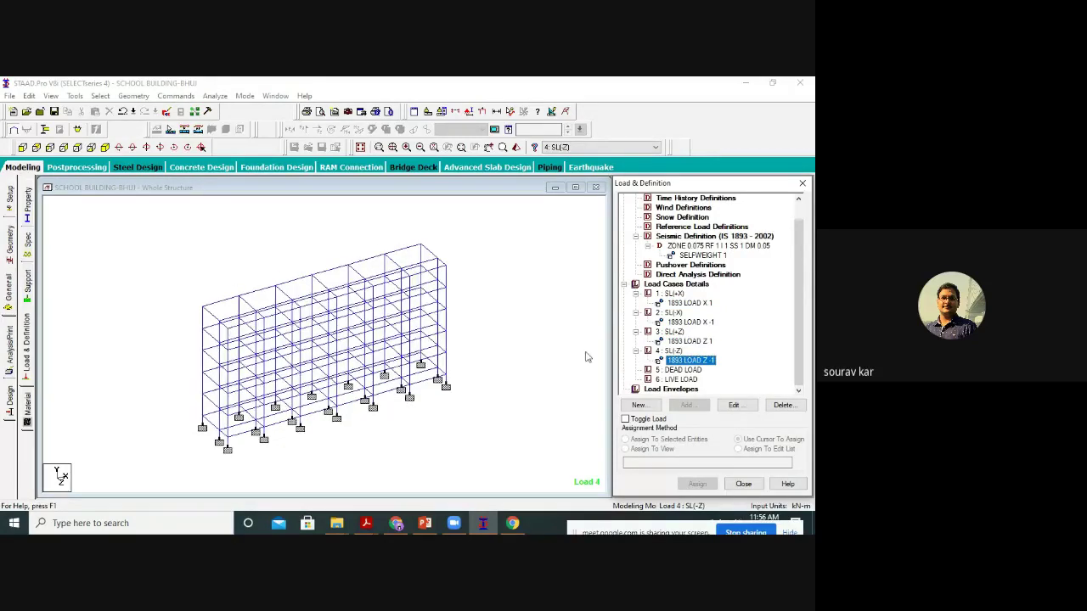
Add a selfweight load in the Y direction with factor -1 to the DEAD LOAD case.
{"action": "left_click", "coordinate": [680, 370]}
{"action": "left_click", "coordinate": [690, 405]}
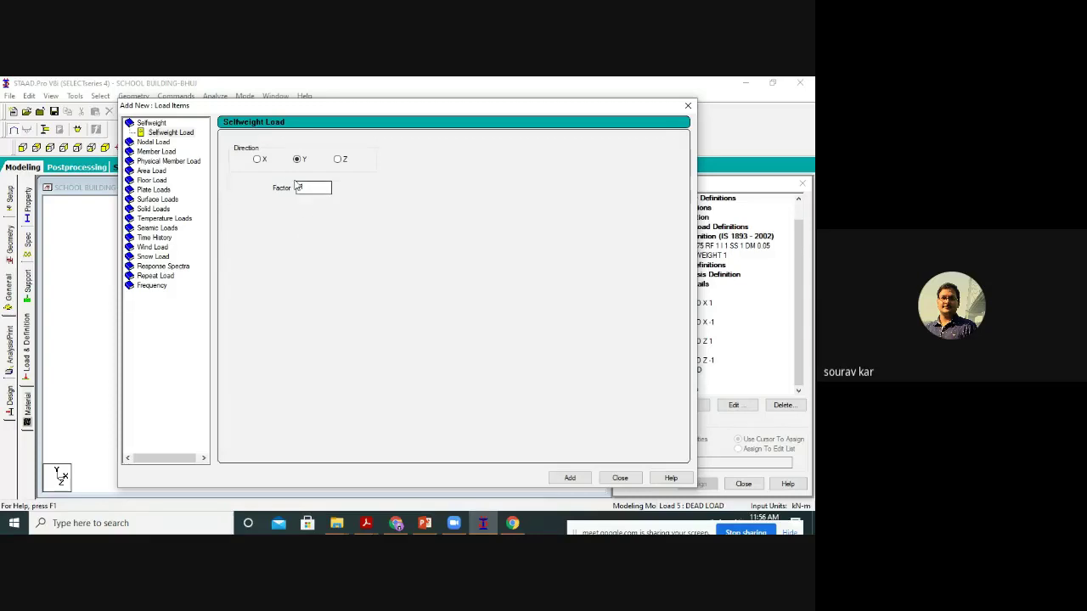
{"action": "left_click", "coordinate": [570, 478]}
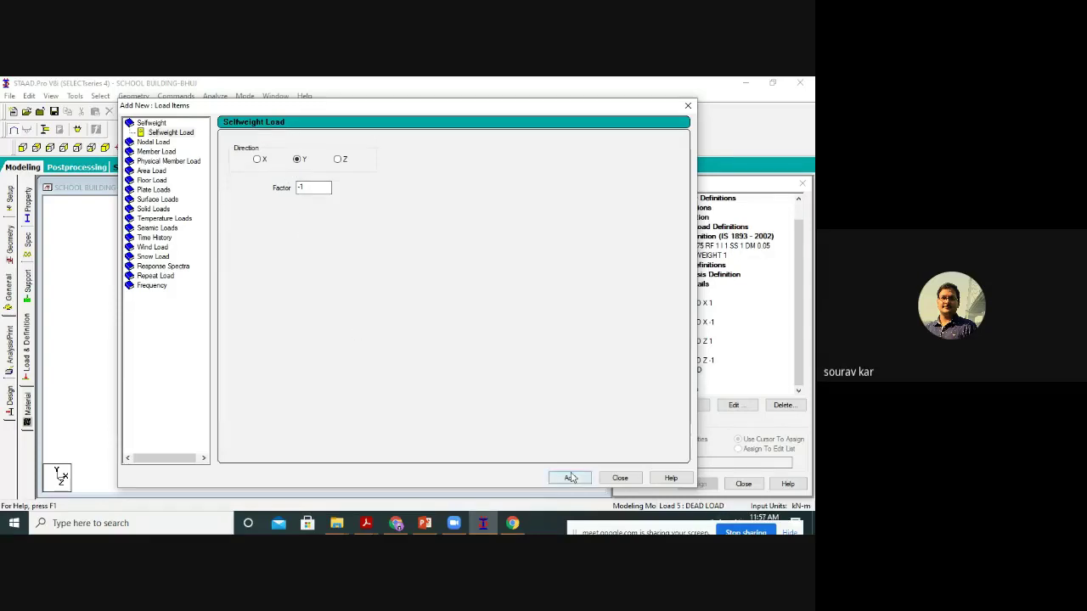
{"action": "left_click", "coordinate": [621, 478]}
{"action": "scroll", "coordinate": [716, 374], "scroll_direction": "down", "scroll_amount": 1}
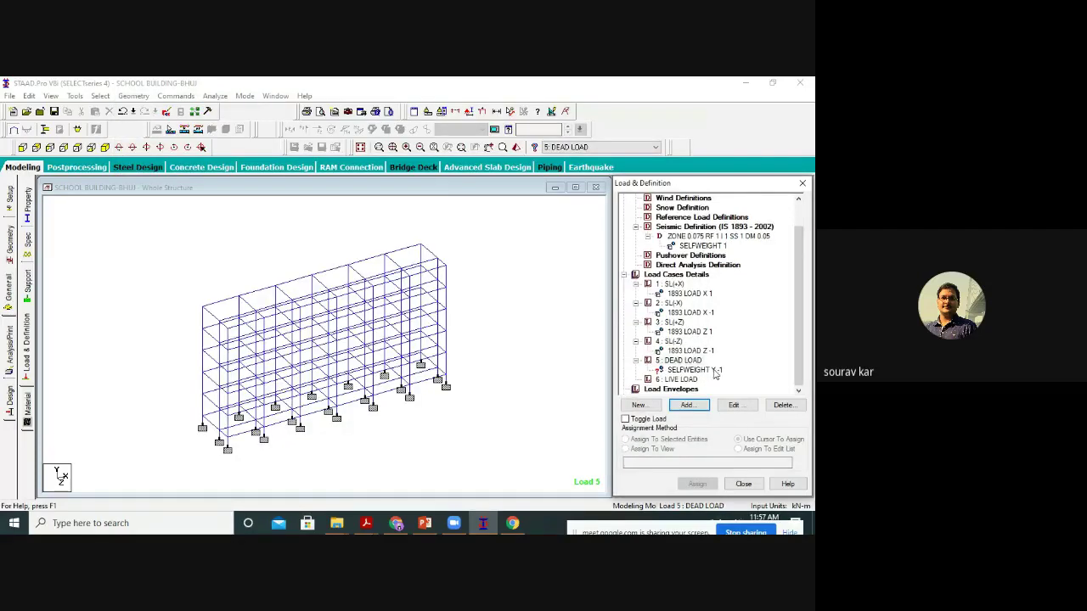
{"action": "left_click", "coordinate": [592, 357]}
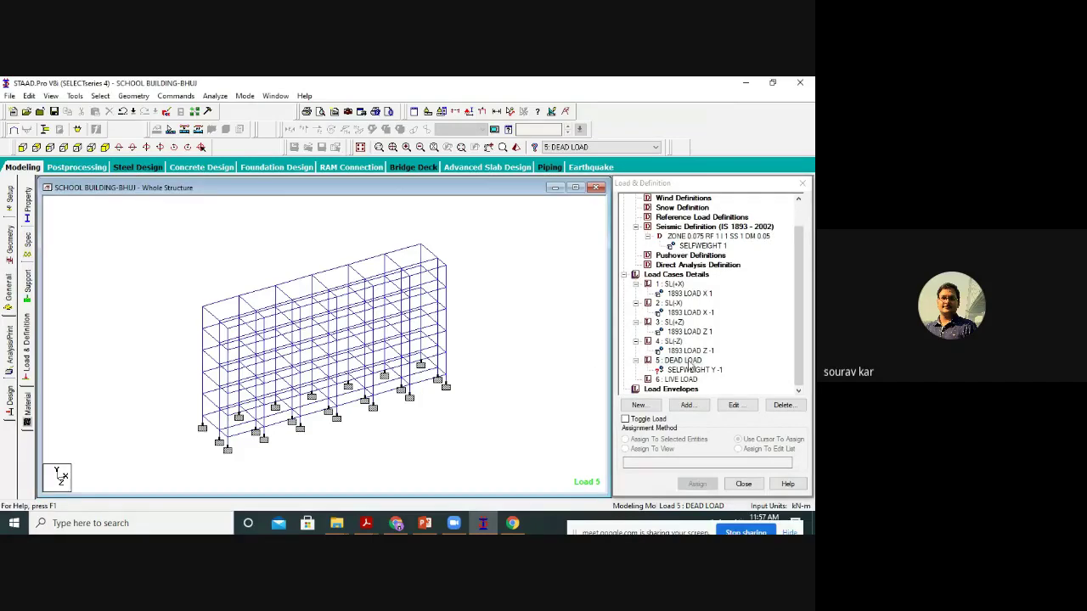
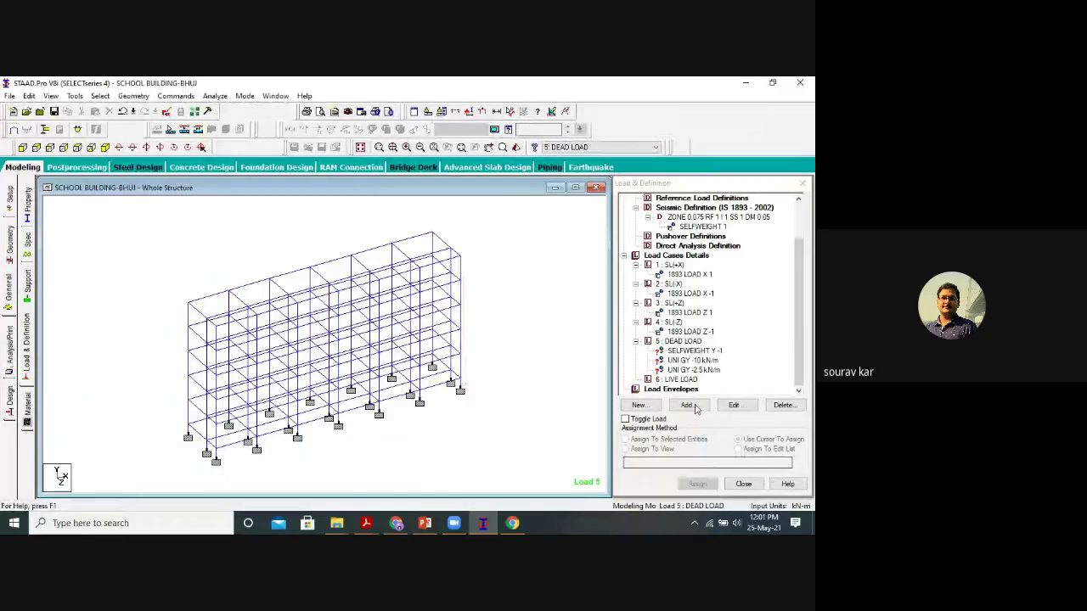
Add a floor load of -5 kN/m2 in global Y over a Y range of 0 to 20 m to the DEAD LOAD case.
{"action": "left_click", "coordinate": [684, 342]}
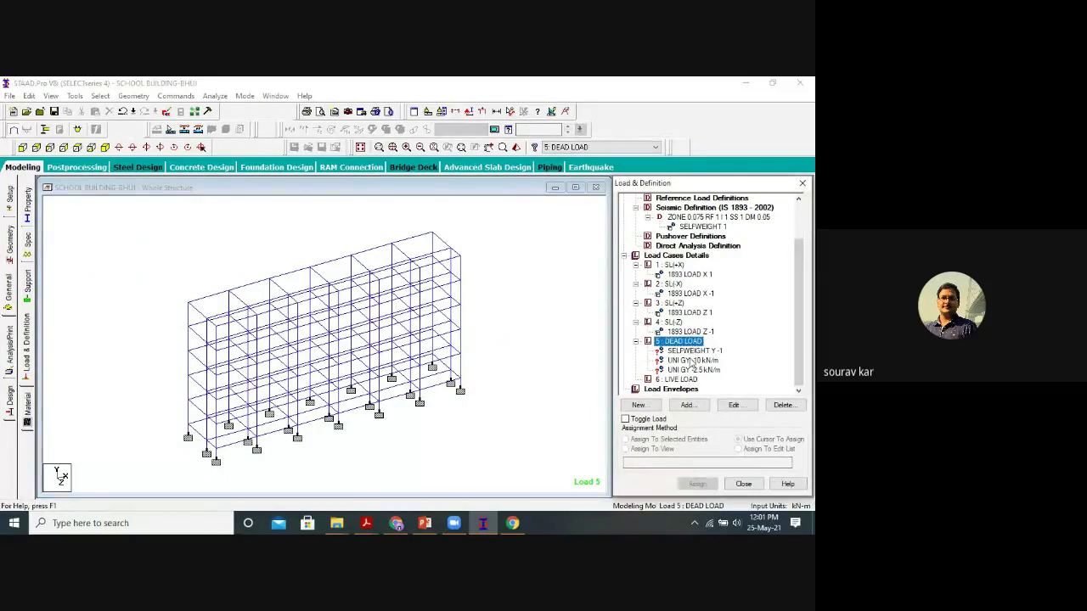
{"action": "left_click", "coordinate": [689, 406]}
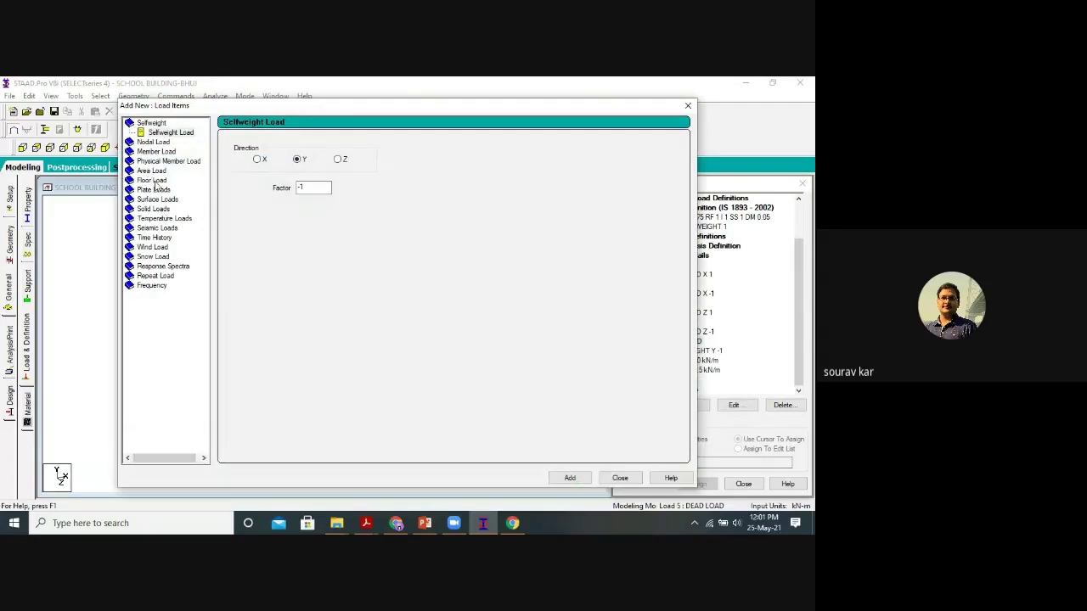
{"action": "left_click", "coordinate": [153, 181]}
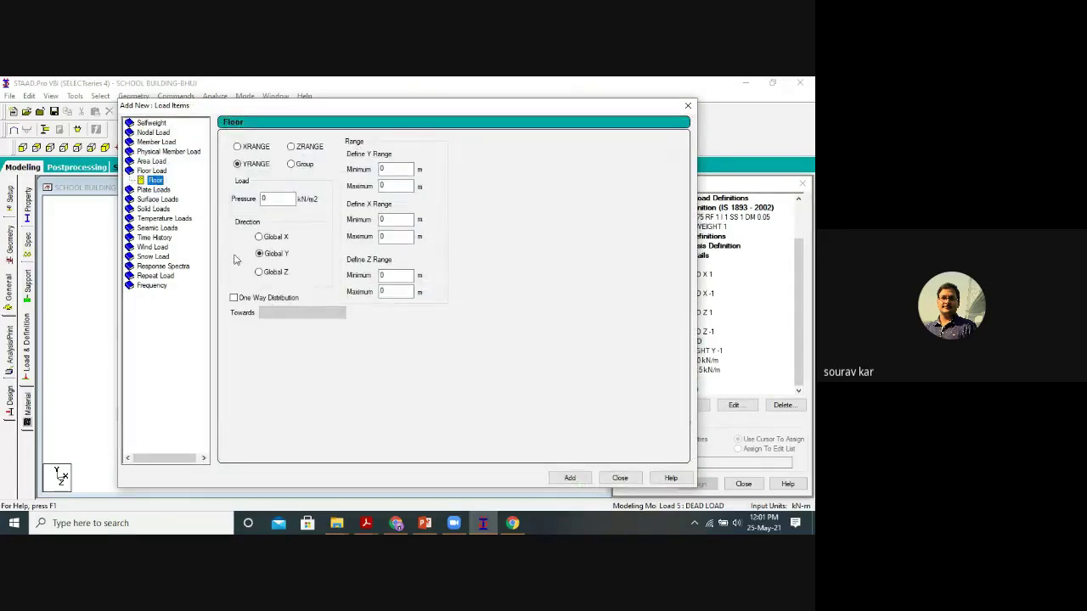
{"action": "left_click", "coordinate": [283, 198]}
{"action": "key", "text": "BackSpace"}
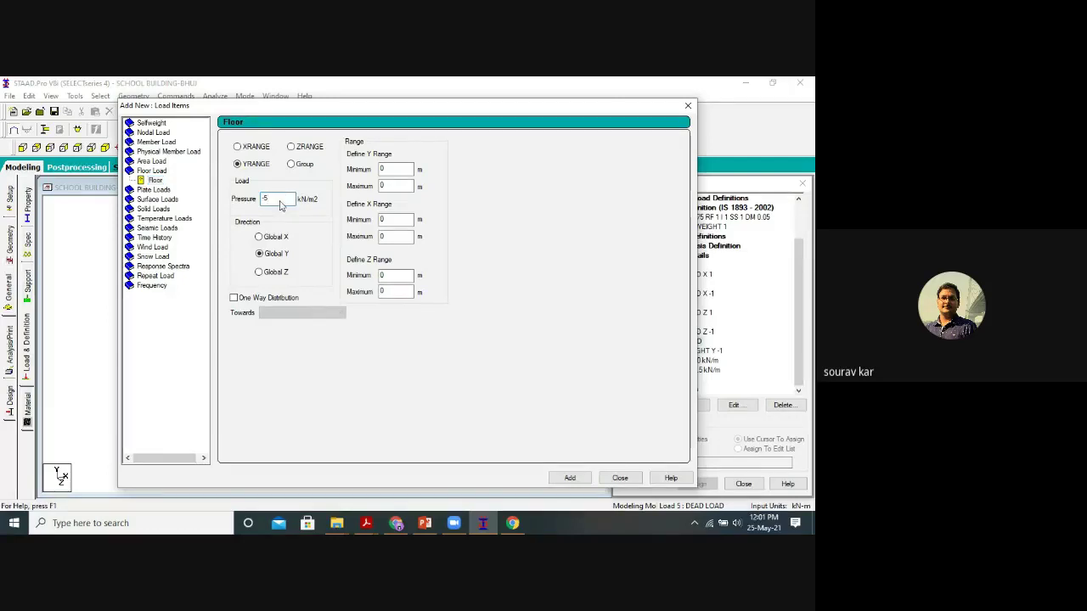
{"action": "left_click", "coordinate": [396, 168]}
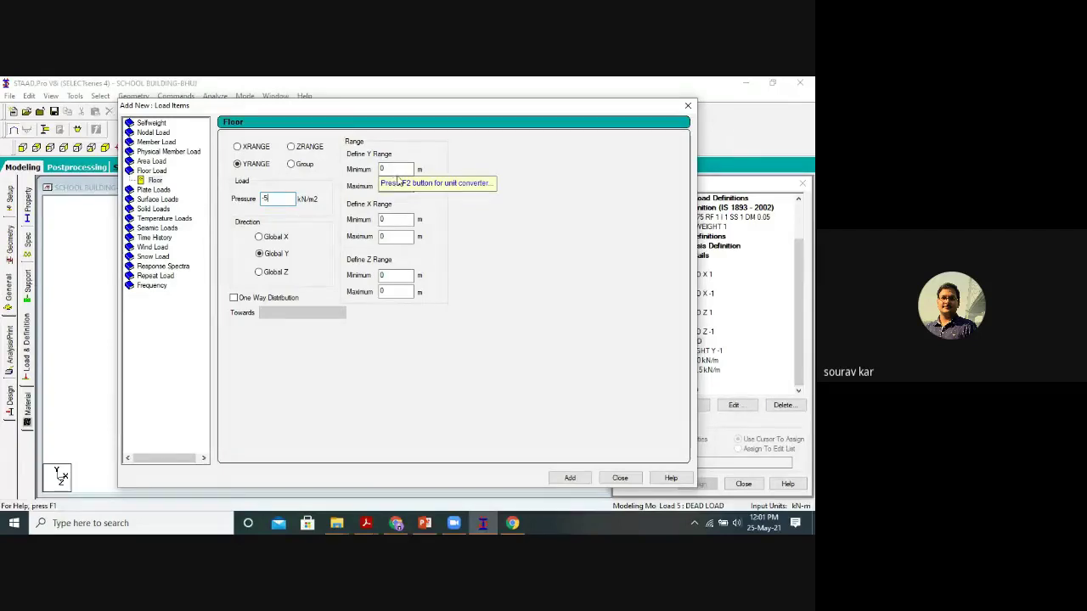
{"action": "double_click", "coordinate": [400, 186]}
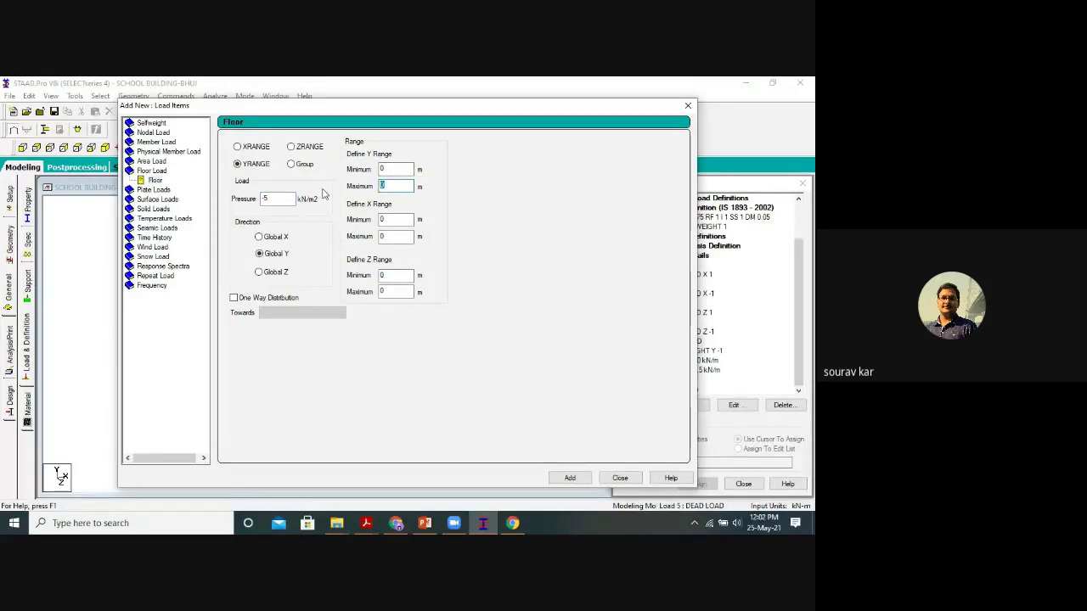
{"action": "type", "text": "20"}
{"action": "left_click", "coordinate": [570, 479]}
{"action": "left_click", "coordinate": [621, 478]}
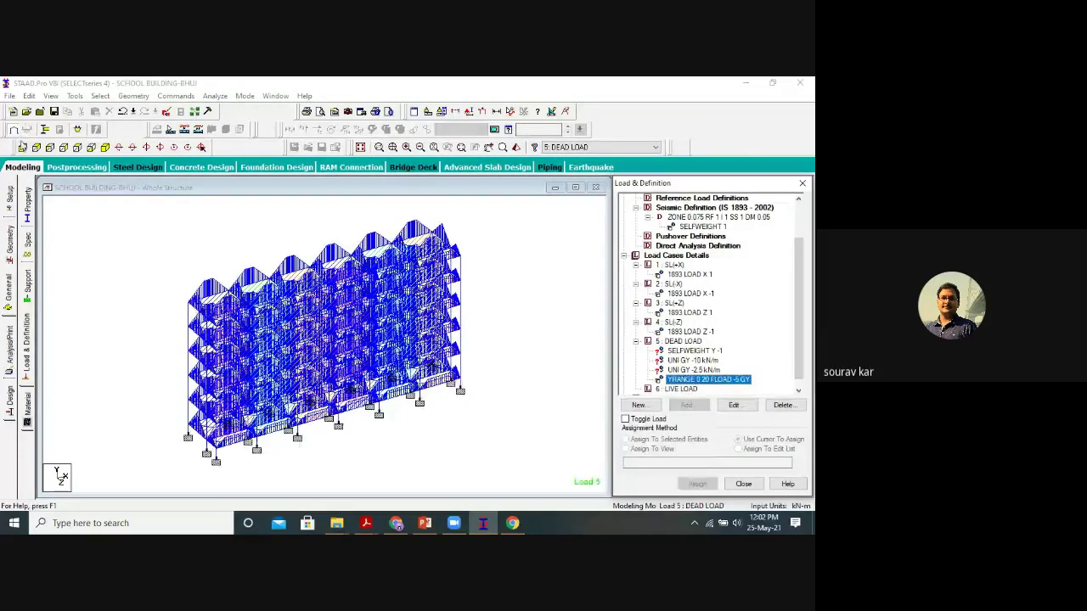
Examine the floor load distribution on the structure in front elevation and in plan view.
{"action": "left_click", "coordinate": [77, 202]}
{"action": "left_click", "coordinate": [22, 147]}
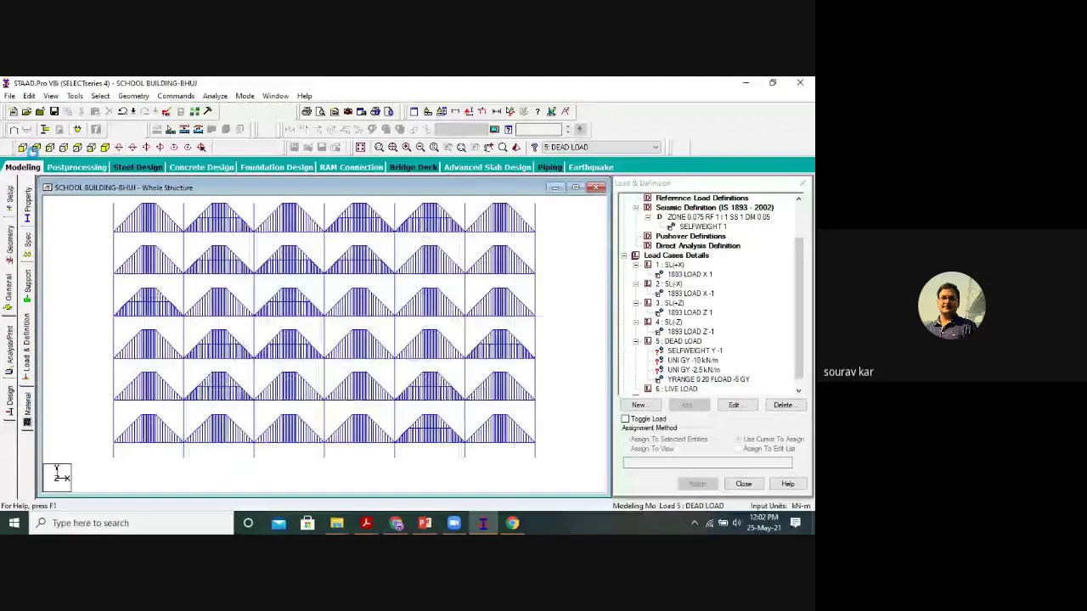
{"action": "scroll", "coordinate": [555, 412], "scroll_direction": "down", "scroll_amount": 2}
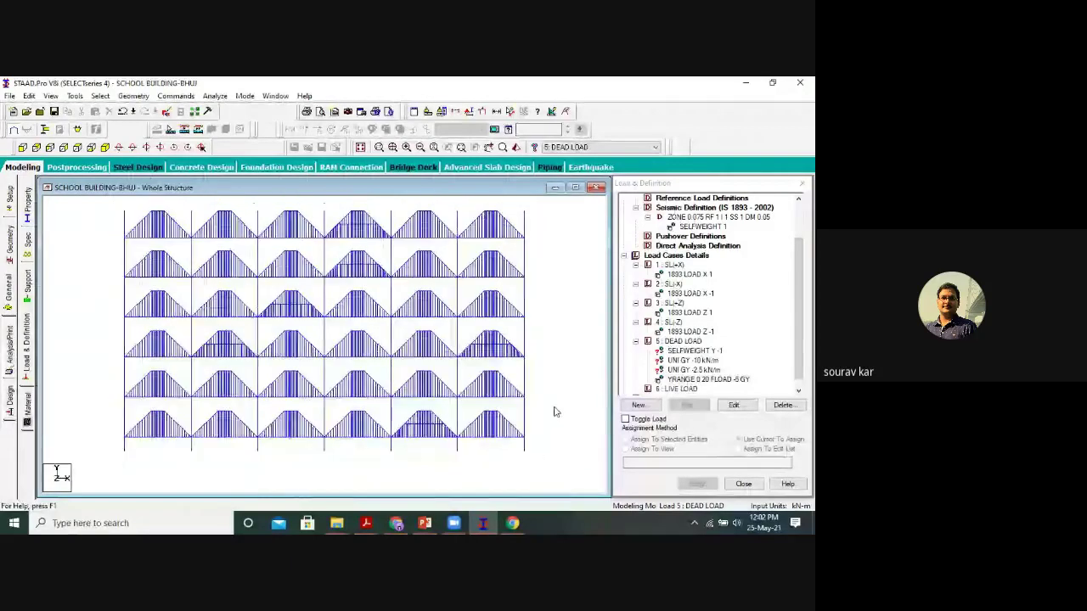
{"action": "left_click", "coordinate": [77, 147]}
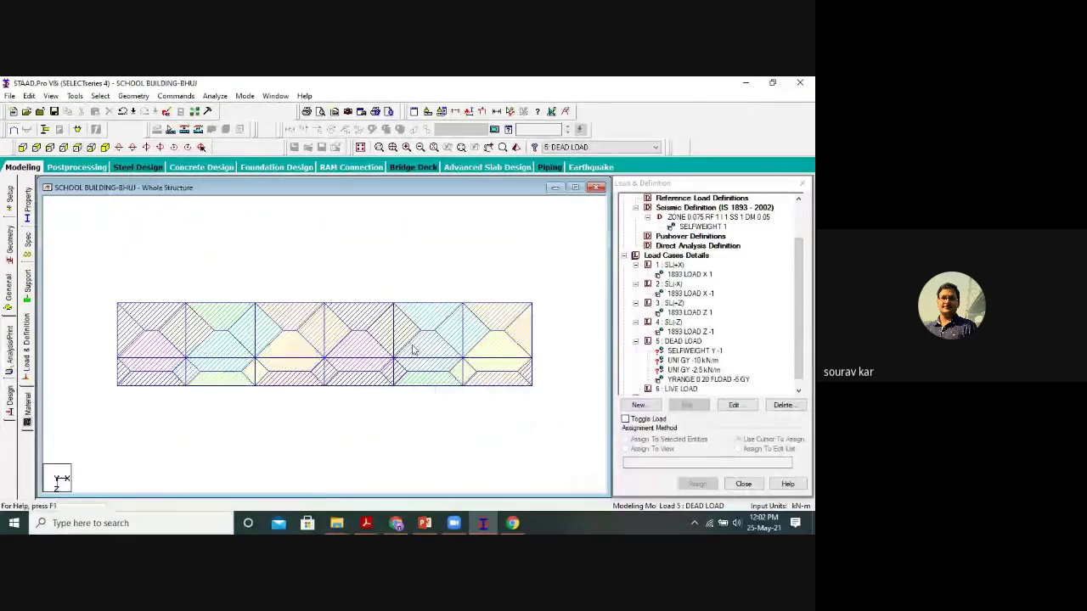
{"action": "scroll", "coordinate": [451, 413], "scroll_direction": "up", "scroll_amount": 1}
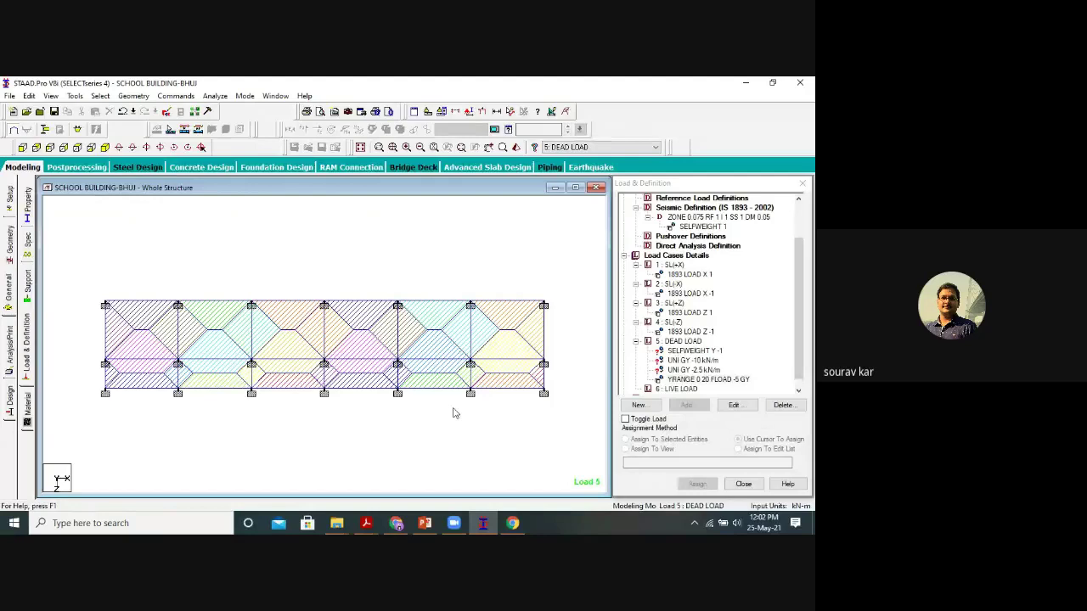
Close the load definitions and switch to geometry modelling with the structure shown in plan.
{"action": "left_click", "coordinate": [576, 187]}
{"action": "left_click", "coordinate": [801, 183]}
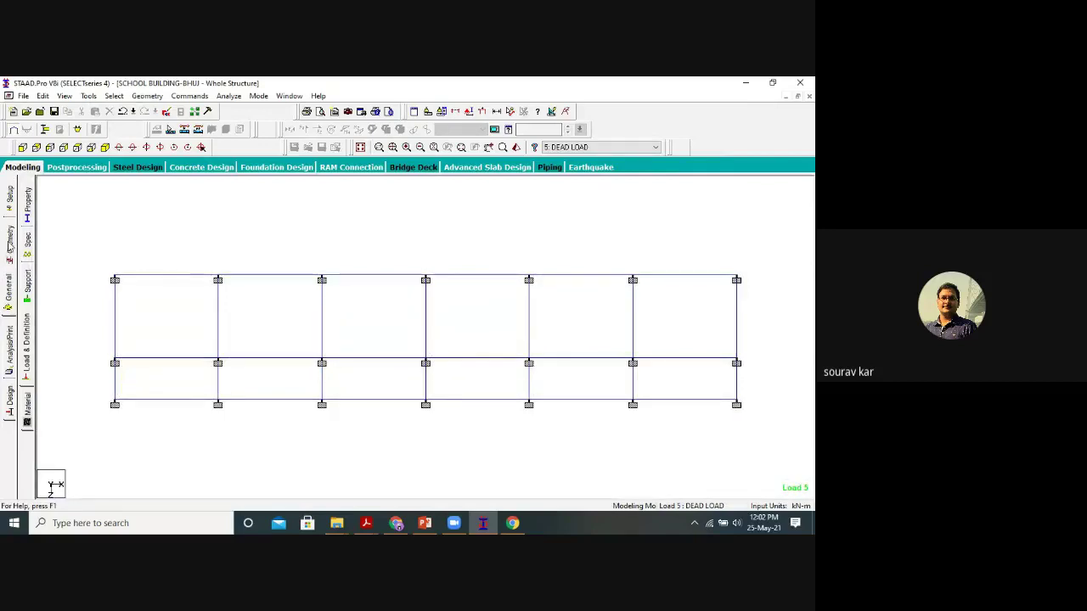
{"action": "left_click", "coordinate": [9, 246]}
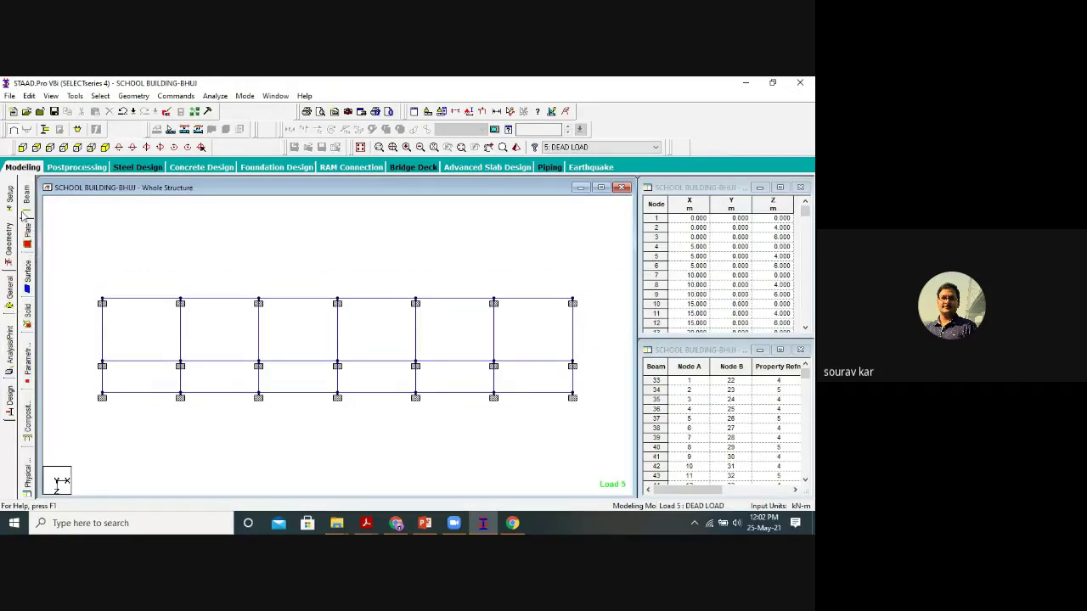
Display the DEAD LOAD case's floor load distribution in plan, and close the load definitions.
{"action": "left_click", "coordinate": [10, 289]}
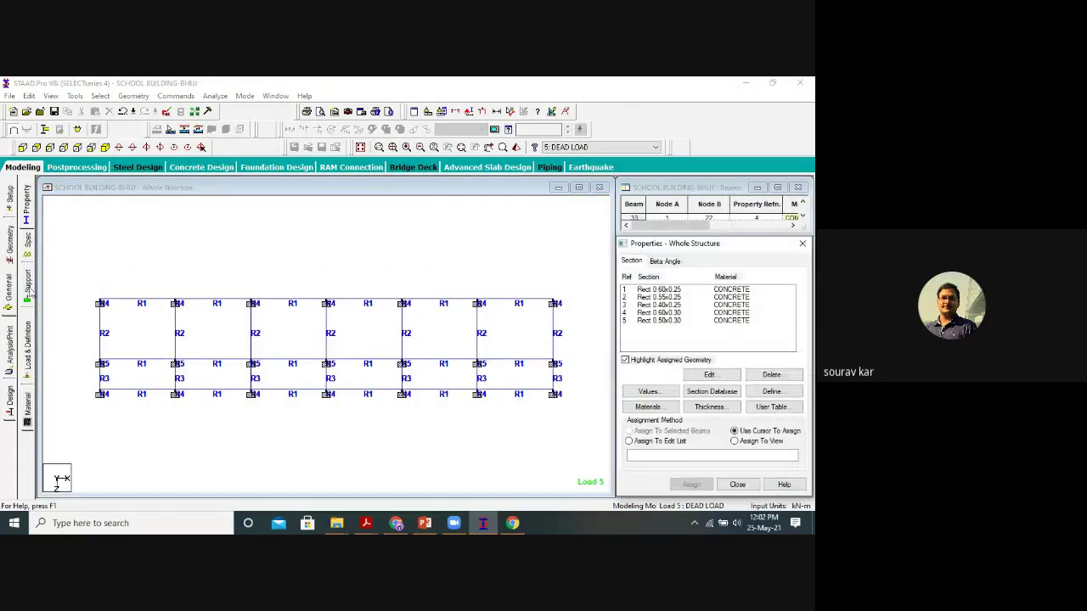
{"action": "left_click", "coordinate": [27, 338]}
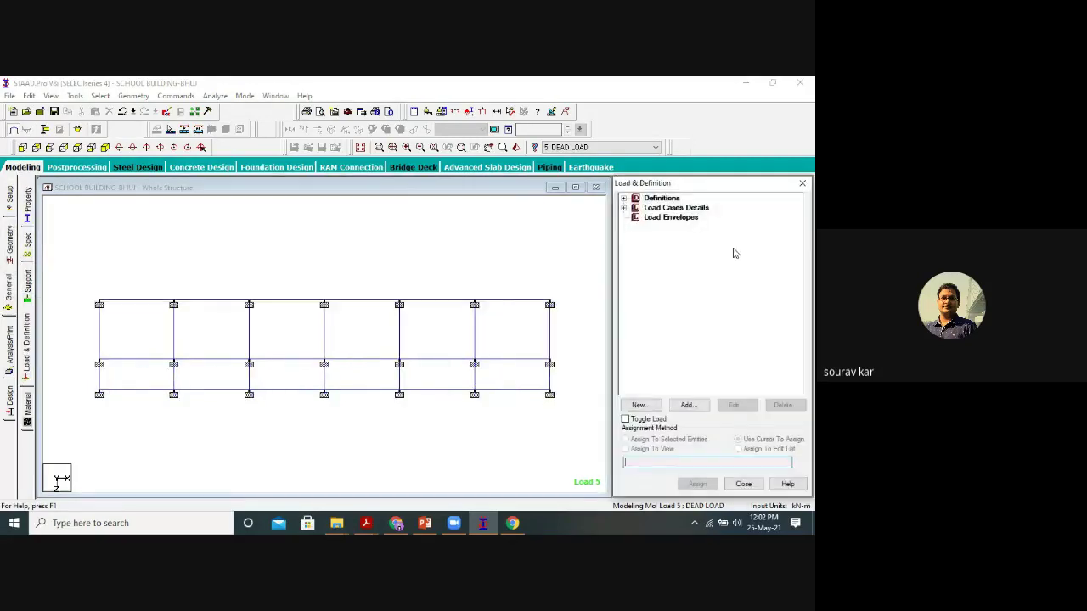
{"action": "left_click", "coordinate": [624, 208]}
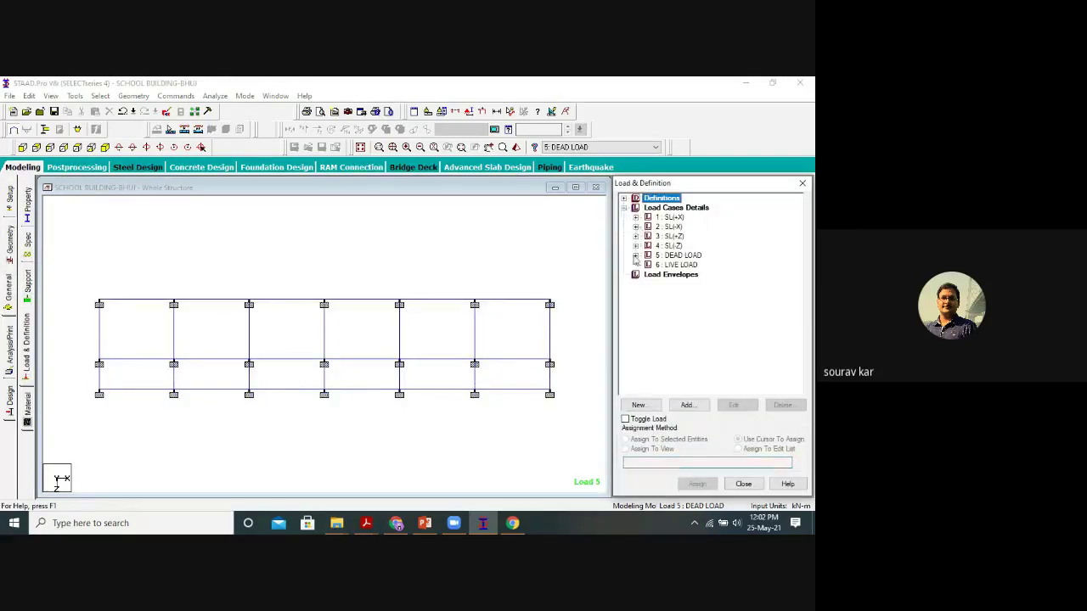
{"action": "left_click", "coordinate": [635, 256]}
{"action": "left_click", "coordinate": [696, 294]}
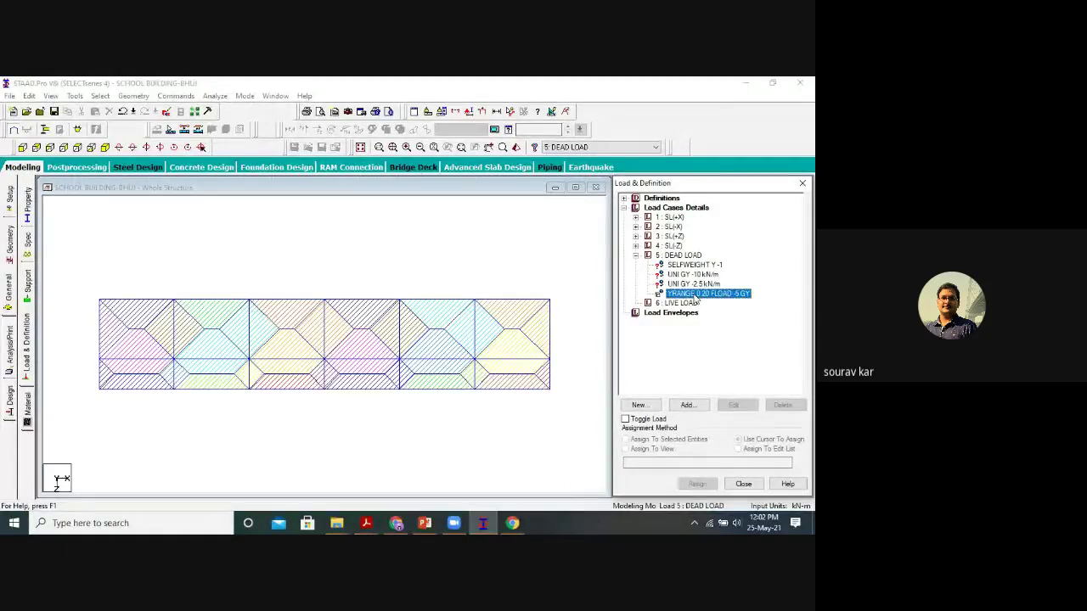
{"action": "left_click", "coordinate": [608, 275]}
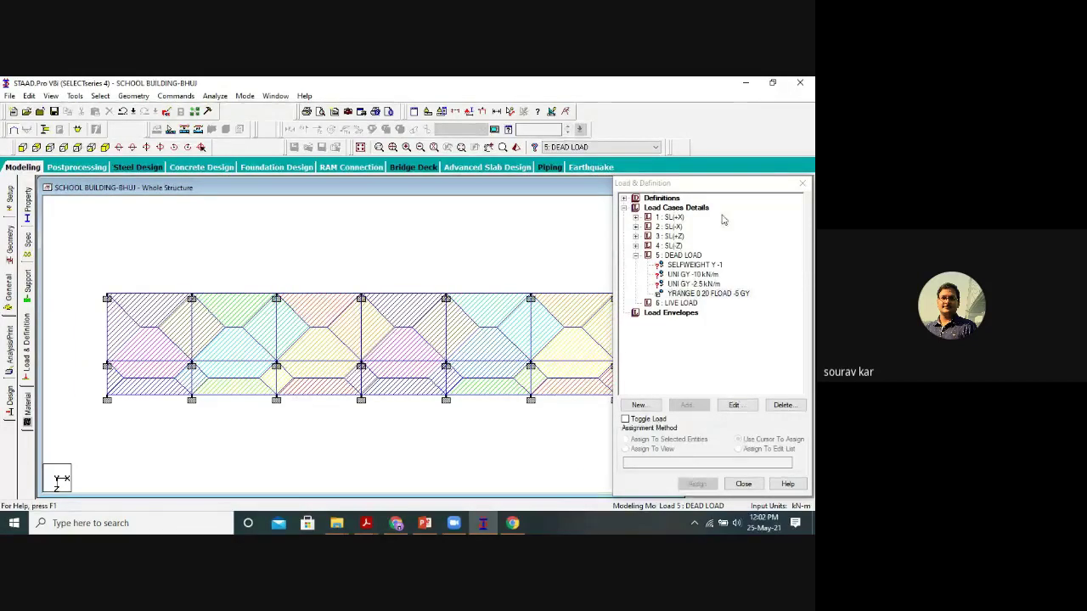
{"action": "left_click", "coordinate": [802, 184]}
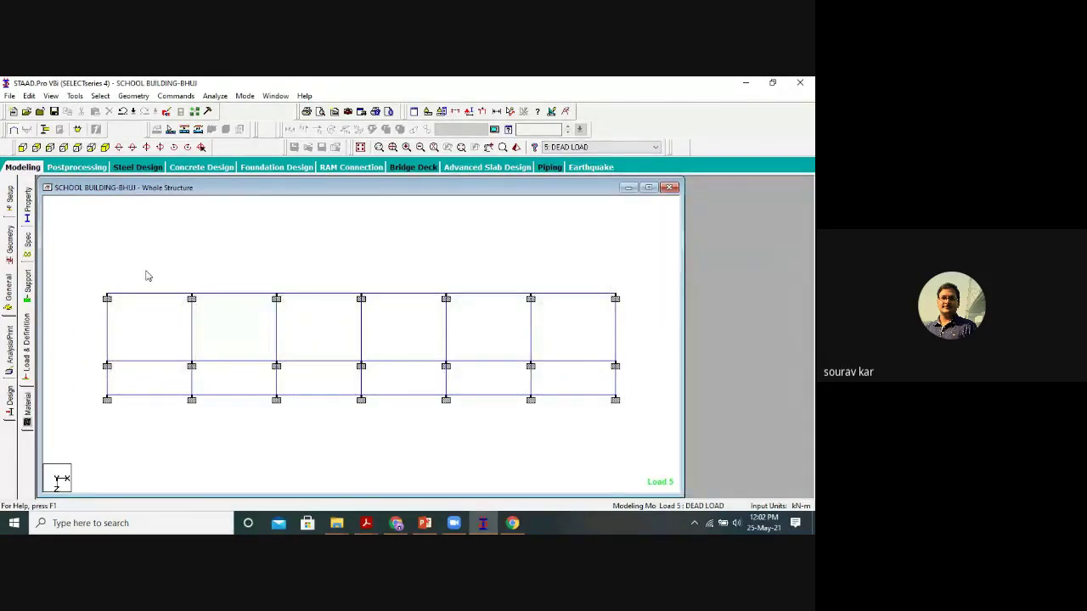
Reopen the load definitions and examine how the dead floor load is distributed to the beams in plan.
{"action": "left_click", "coordinate": [28, 212]}
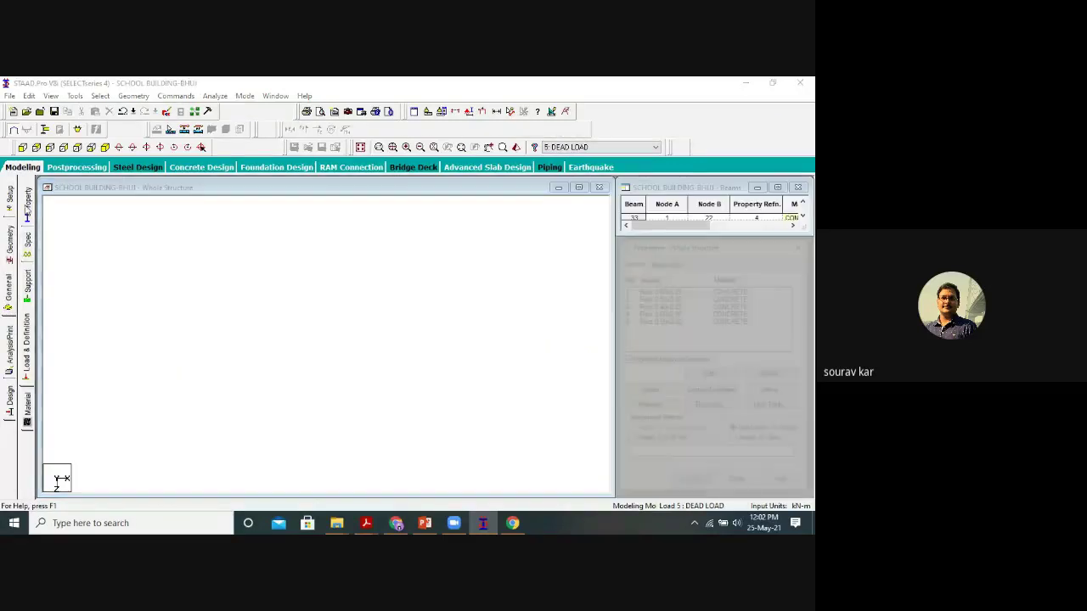
{"action": "left_click", "coordinate": [28, 319]}
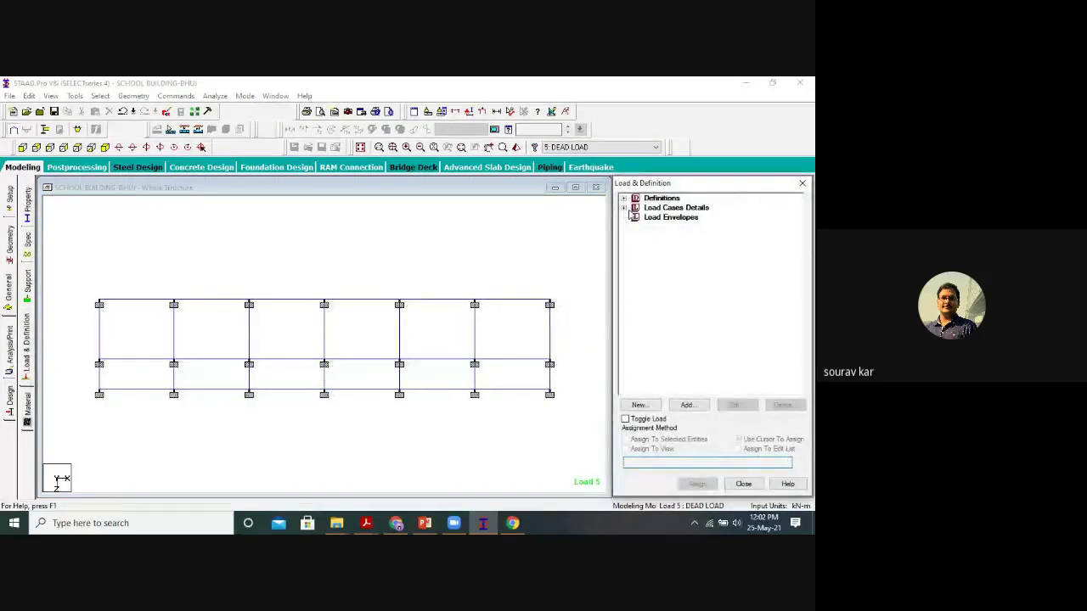
{"action": "left_click", "coordinate": [624, 207]}
{"action": "left_click", "coordinate": [636, 256]}
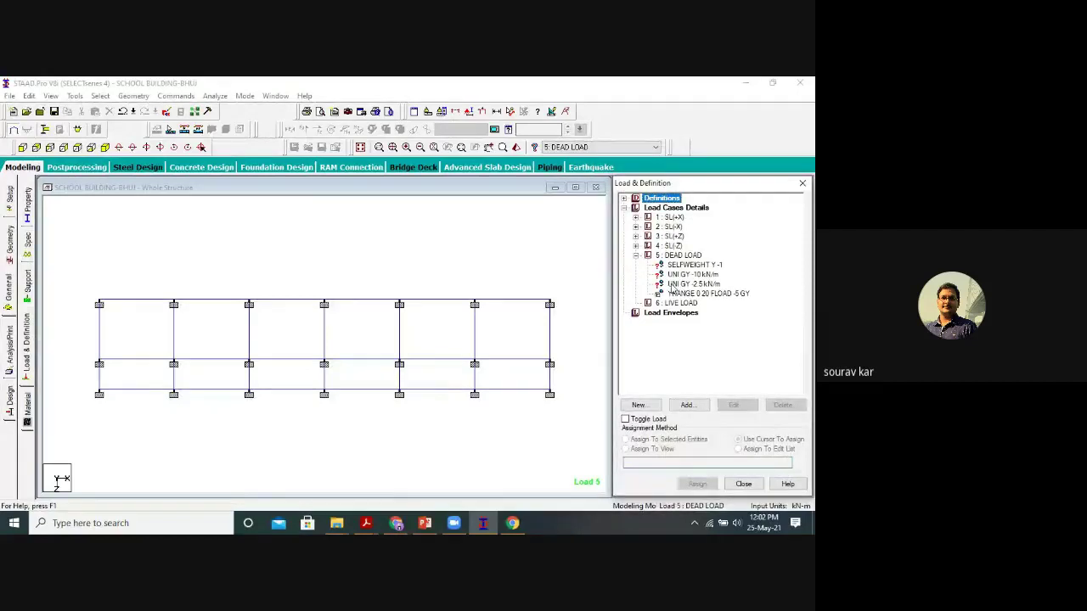
{"action": "left_click", "coordinate": [688, 294]}
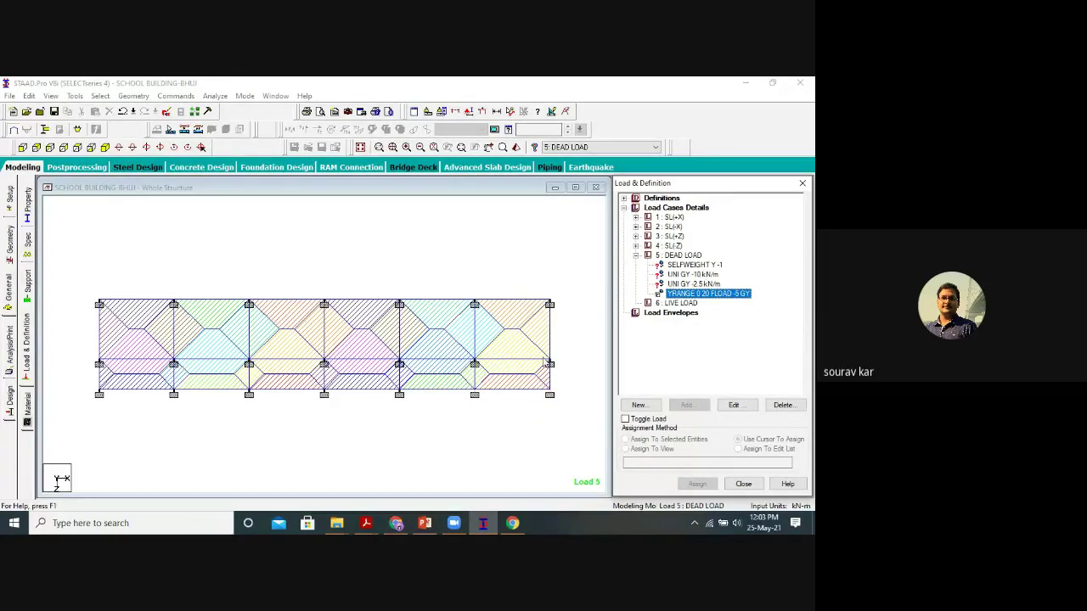
Start a new floor load item in the LIVE LOAD case.
{"action": "left_click", "coordinate": [680, 304]}
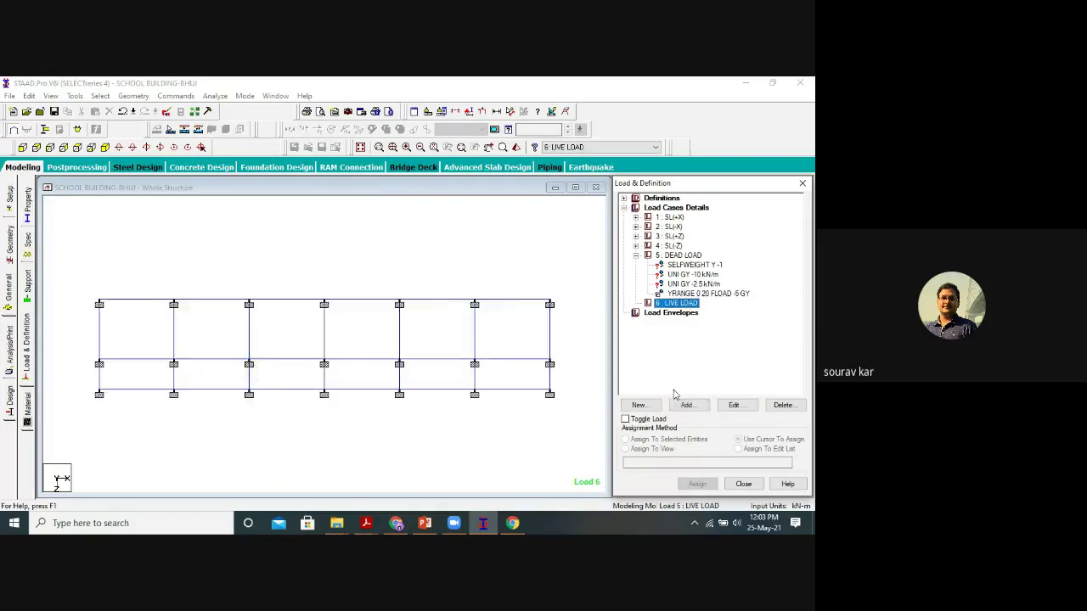
{"action": "left_click", "coordinate": [701, 410]}
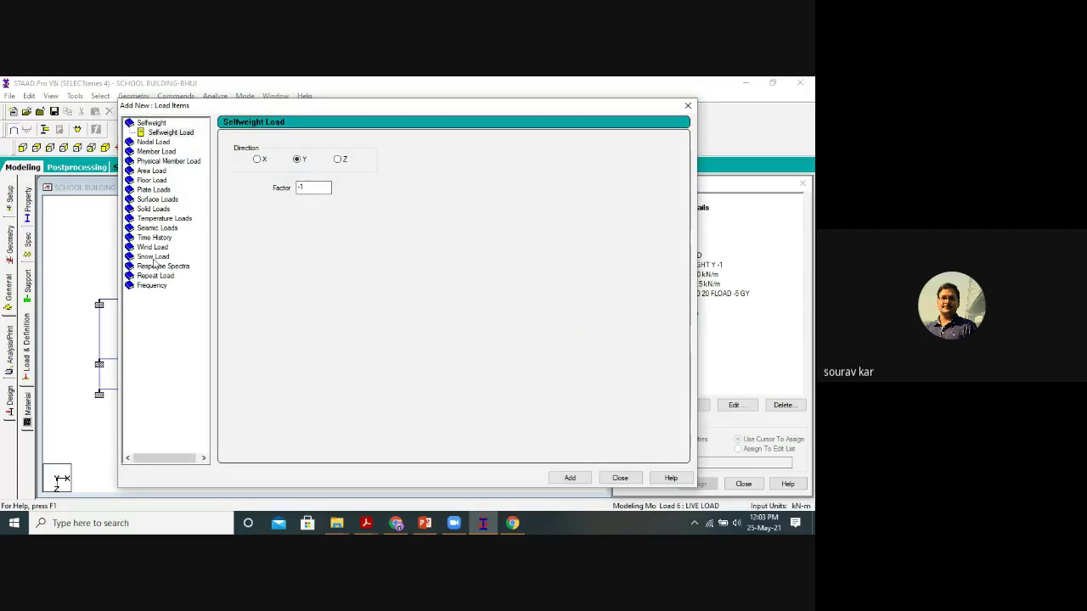
{"action": "left_click", "coordinate": [154, 181]}
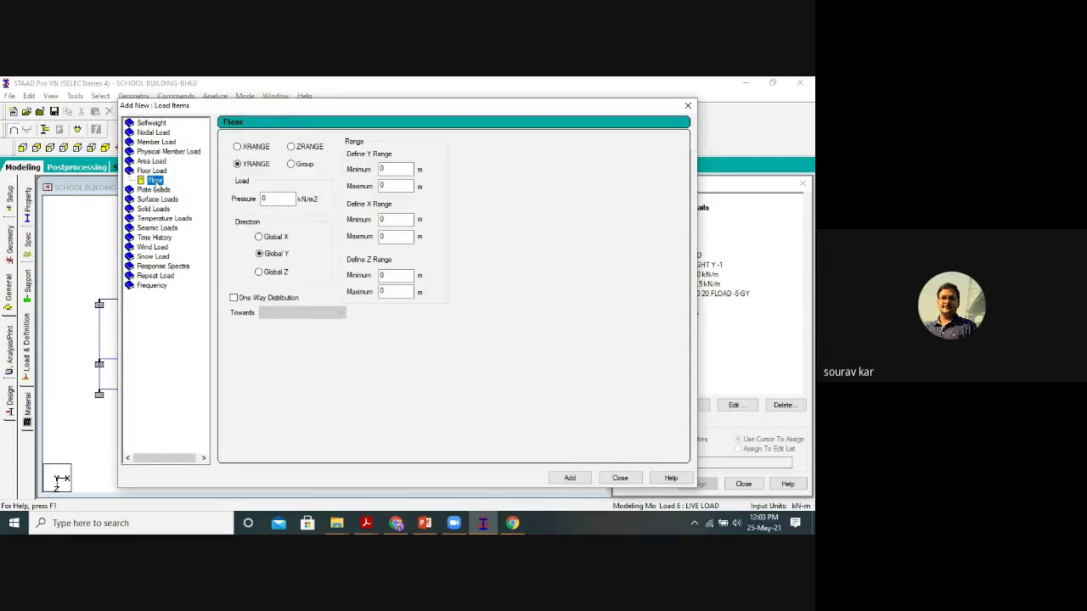
Switch to the PowerPoint presentation and look up the floor live load considered for earthquake force.
{"action": "left_click", "coordinate": [425, 523]}
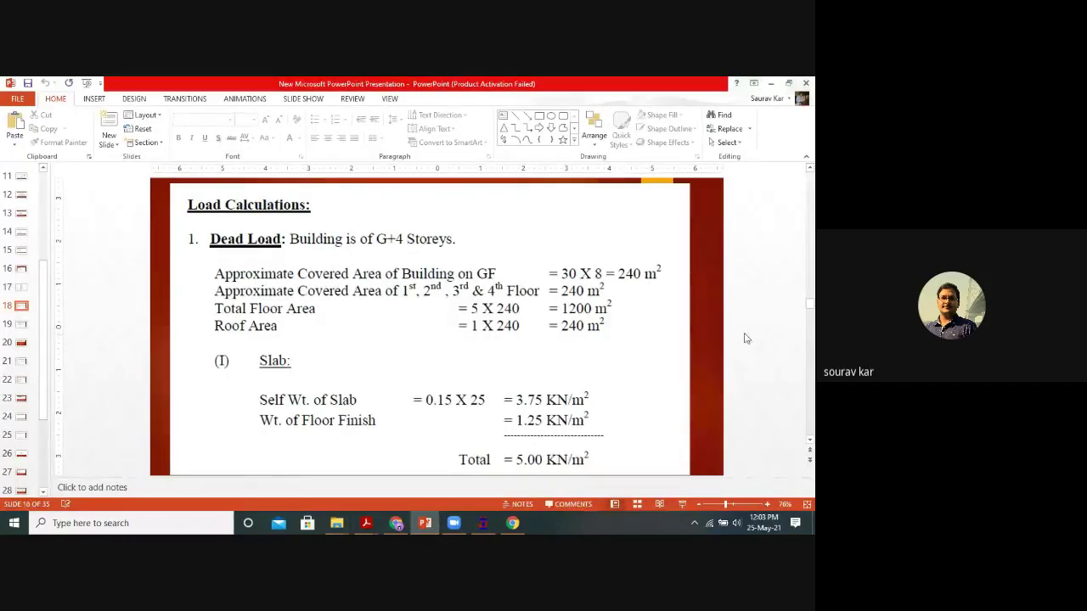
{"action": "scroll", "coordinate": [404, 423], "scroll_direction": "down", "scroll_amount": 3}
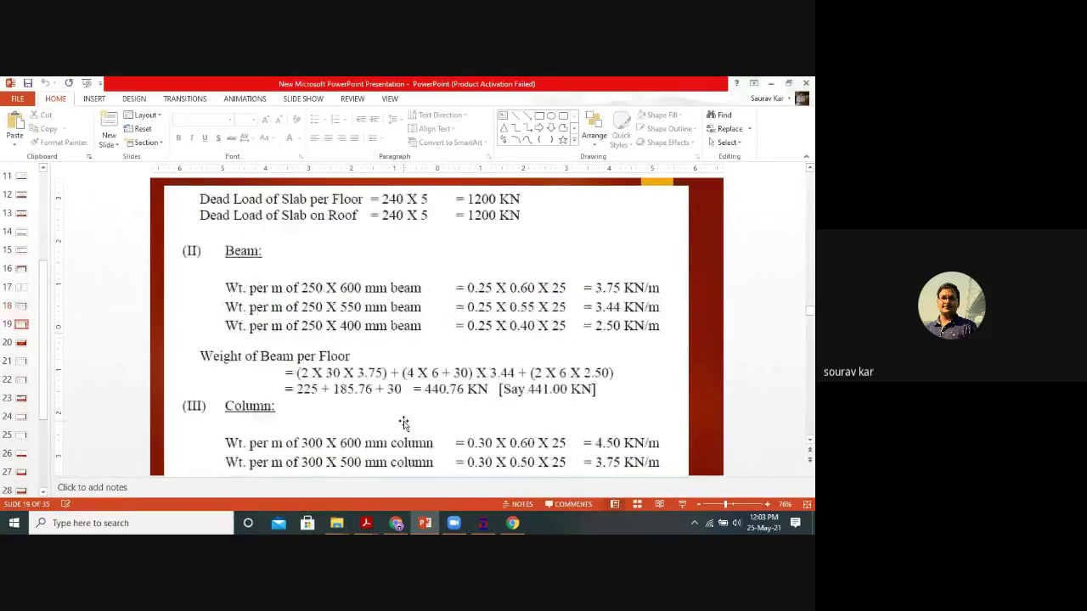
{"action": "scroll", "coordinate": [405, 423], "scroll_direction": "down", "scroll_amount": 6}
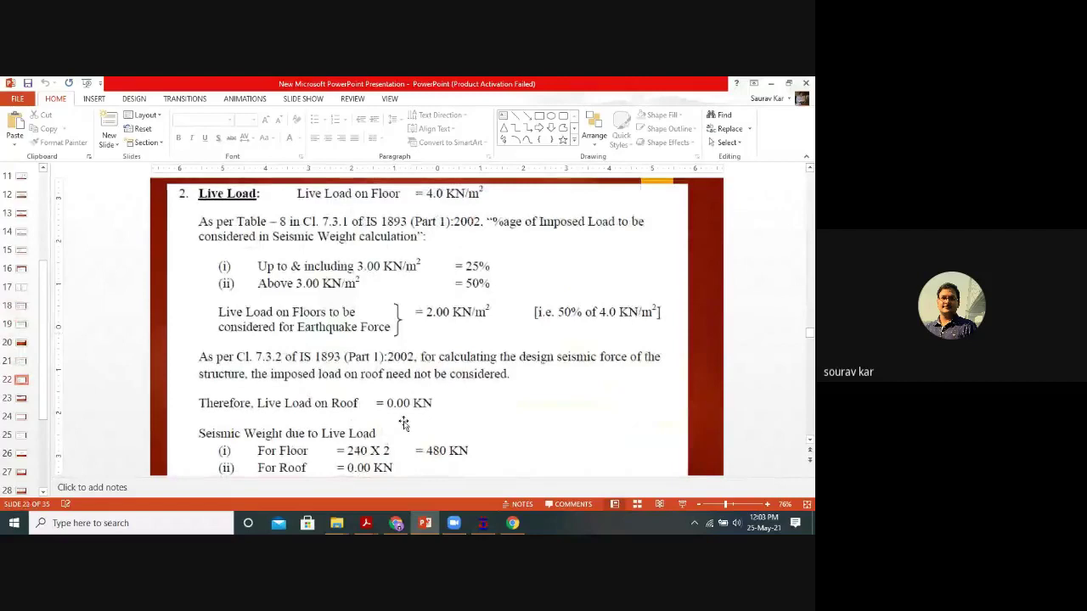
{"action": "scroll", "coordinate": [404, 424], "scroll_direction": "down", "scroll_amount": 1}
{"action": "scroll", "coordinate": [455, 357], "scroll_direction": "up", "scroll_amount": 1}
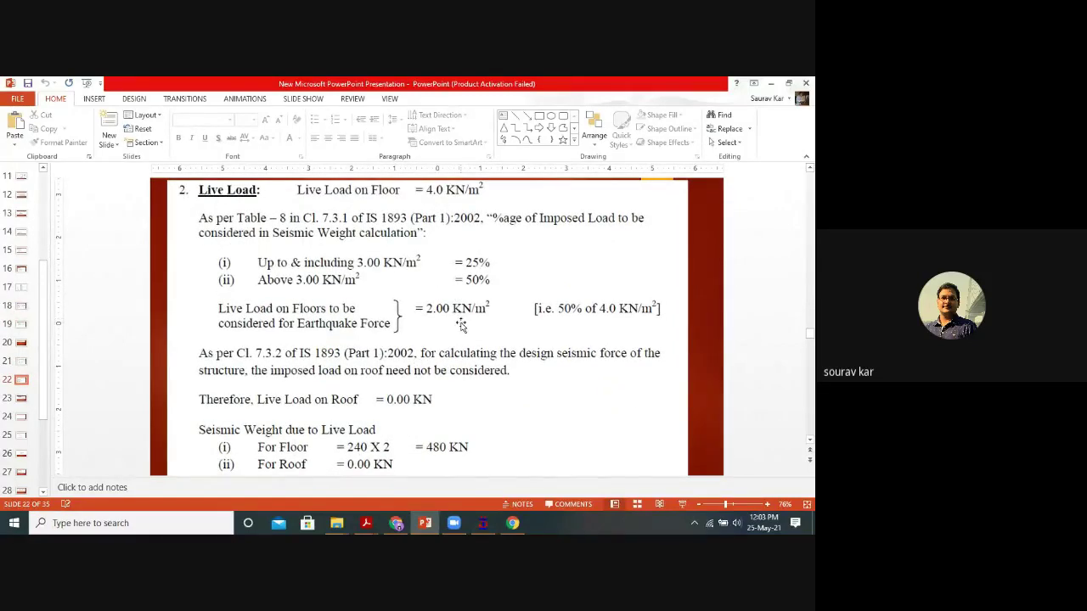
{"action": "left_click", "coordinate": [768, 505]}
{"action": "left_click", "coordinate": [767, 504]}
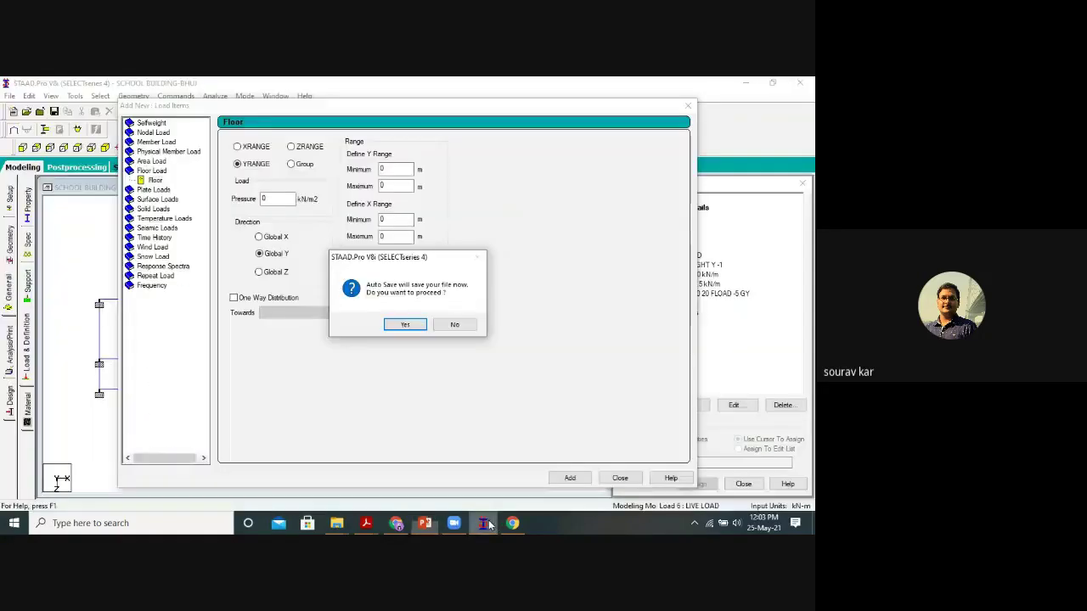
Switch back to STAAD.Pro and let the auto save store the modified structure.
{"action": "left_click", "coordinate": [482, 524]}
{"action": "left_click", "coordinate": [408, 324]}
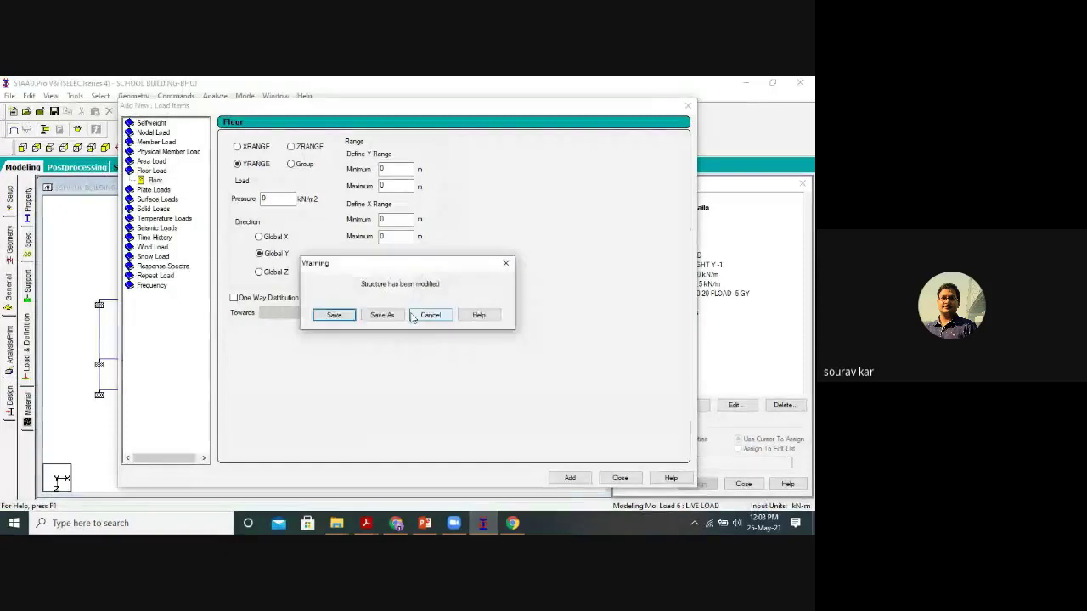
{"action": "left_click", "coordinate": [331, 315]}
Add a Y-range floor load with a pressure of -2 kN/m2 in global Y to the LIVE LOAD case.
{"action": "left_click", "coordinate": [277, 197]}
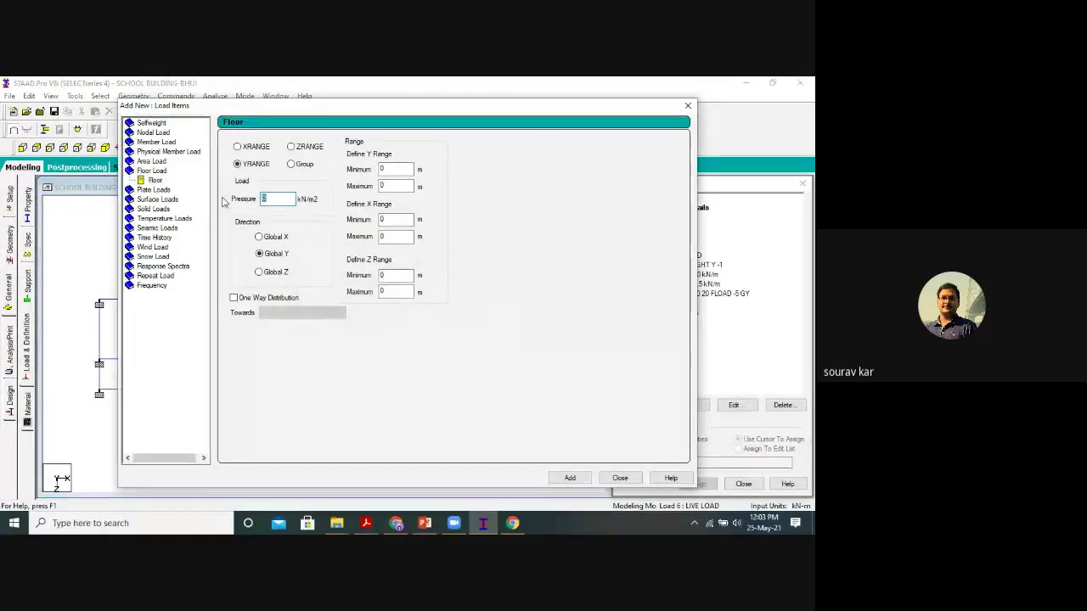
{"action": "type", "text": "-2"}
{"action": "left_click", "coordinate": [578, 479]}
{"action": "left_click", "coordinate": [621, 479]}
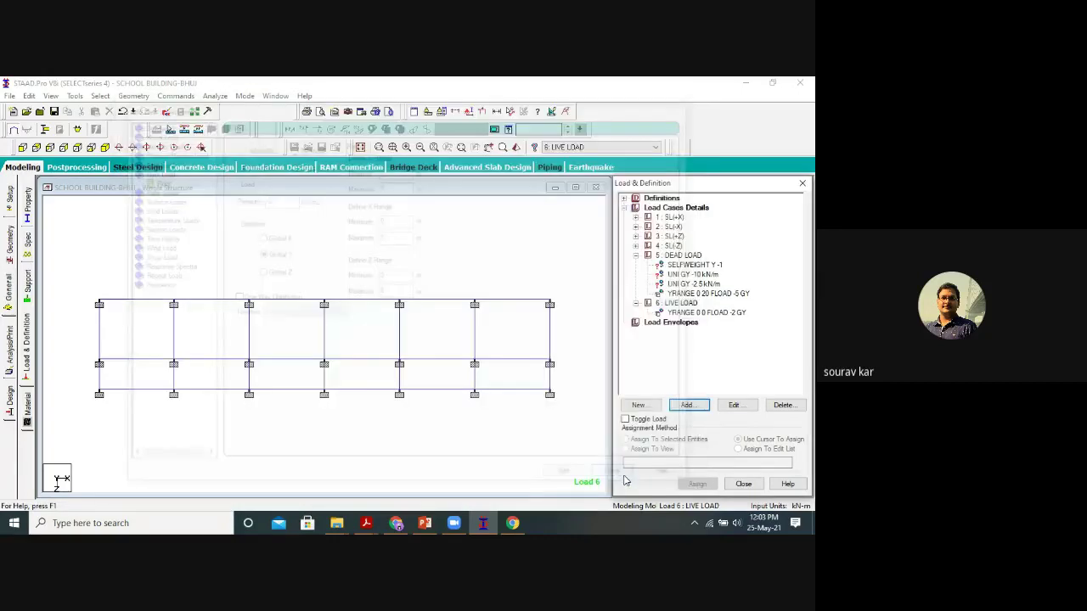
Set the maximum of the Y range of the LIVE LOAD case's floor load to 20 m.
{"action": "left_click", "coordinate": [726, 314]}
{"action": "left_click", "coordinate": [765, 368]}
{"action": "double_click", "coordinate": [707, 312]}
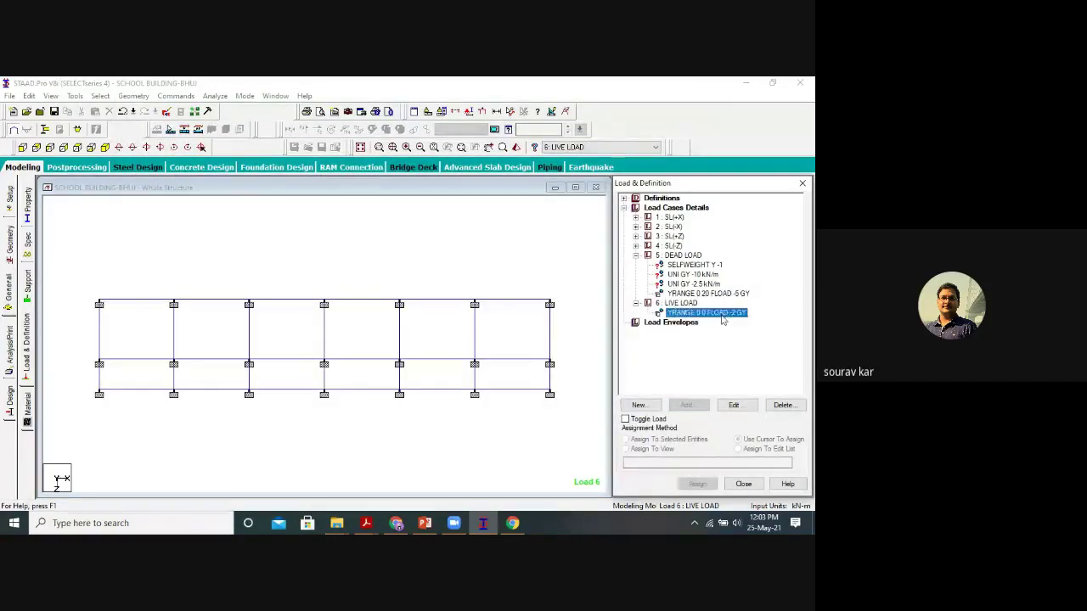
{"action": "left_click_drag", "start_coordinate": [460, 230], "coordinate": [447, 233]}
{"action": "type", "text": "3"}
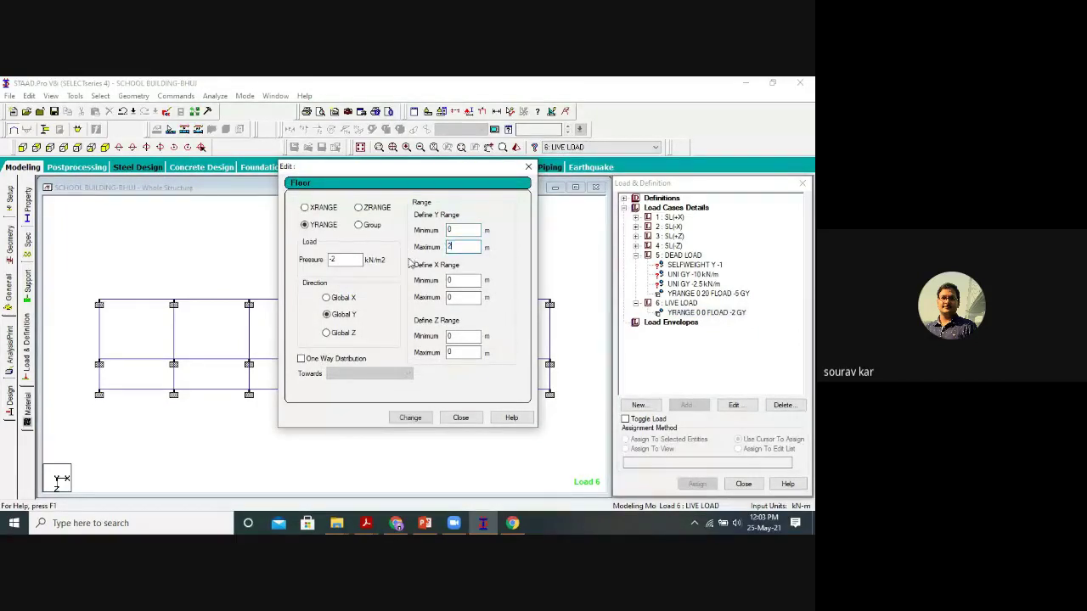
{"action": "left_click", "coordinate": [410, 417]}
{"action": "left_click", "coordinate": [460, 417]}
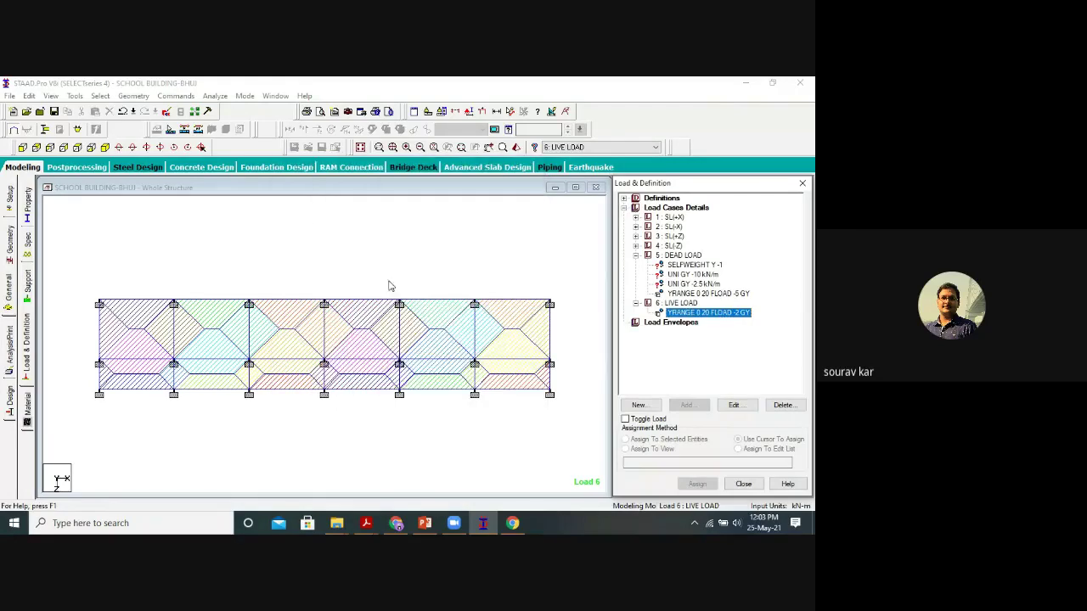
Examine the live floor load in plan and isometric views, and compare it with the dead floor load.
{"action": "left_click", "coordinate": [120, 148]}
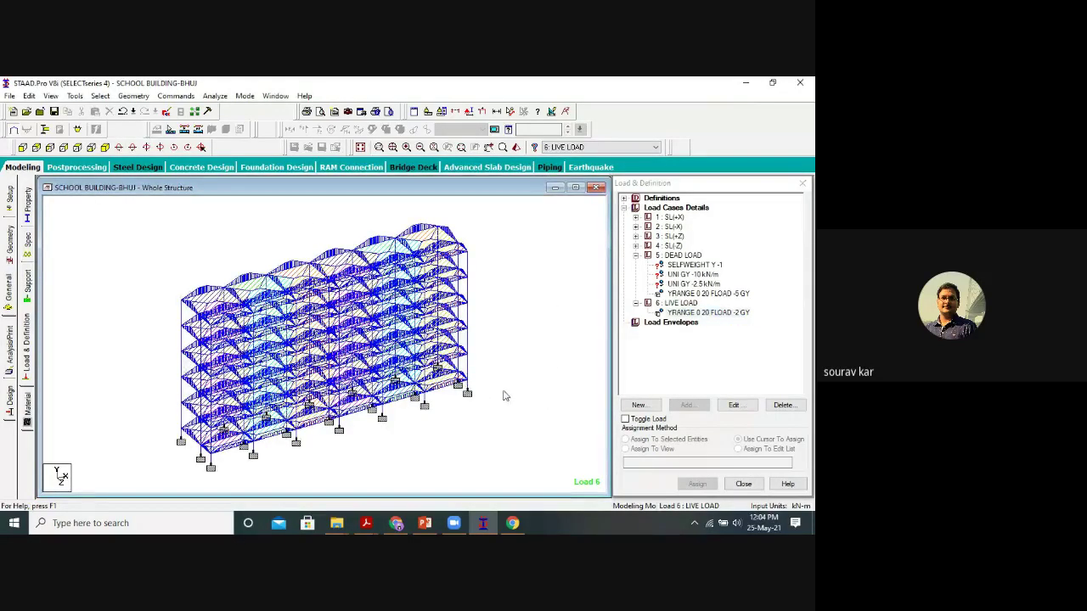
{"action": "scroll", "coordinate": [173, 283], "scroll_direction": "up", "scroll_amount": 1}
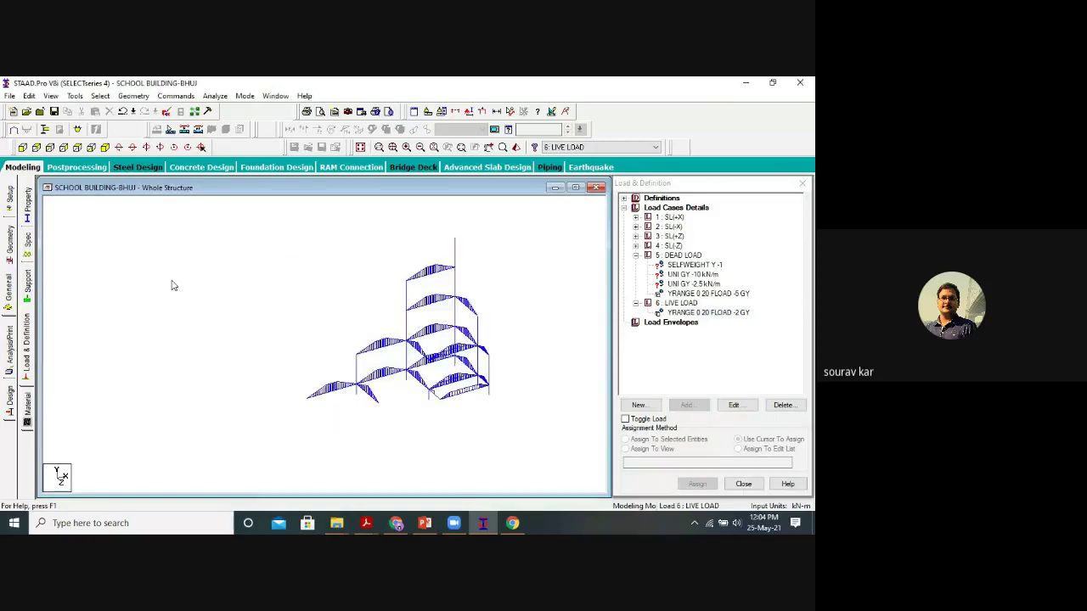
{"action": "left_click", "coordinate": [78, 148]}
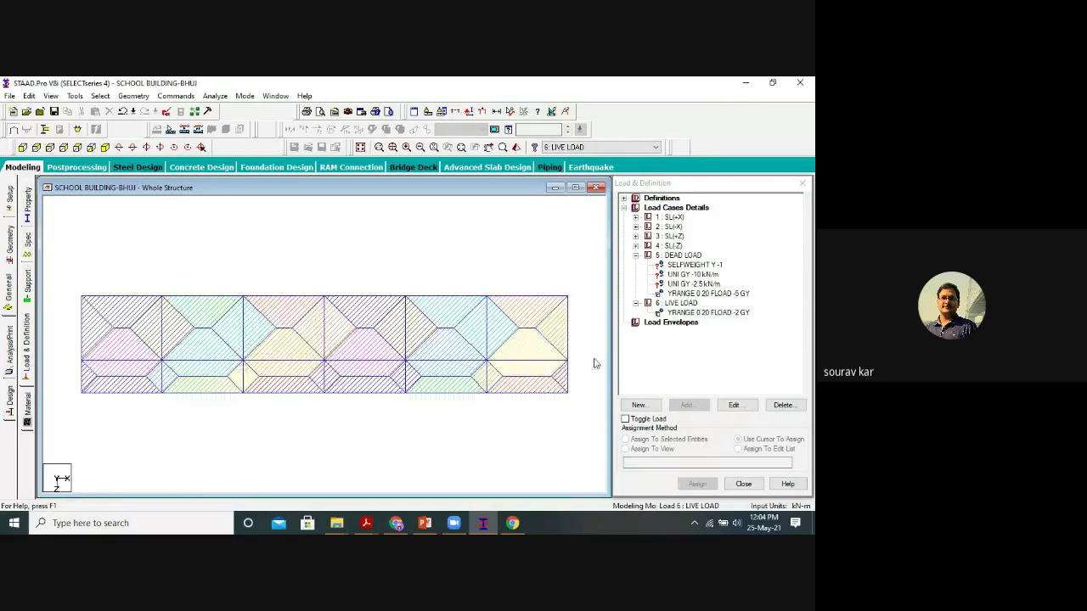
{"action": "left_click", "coordinate": [92, 148]}
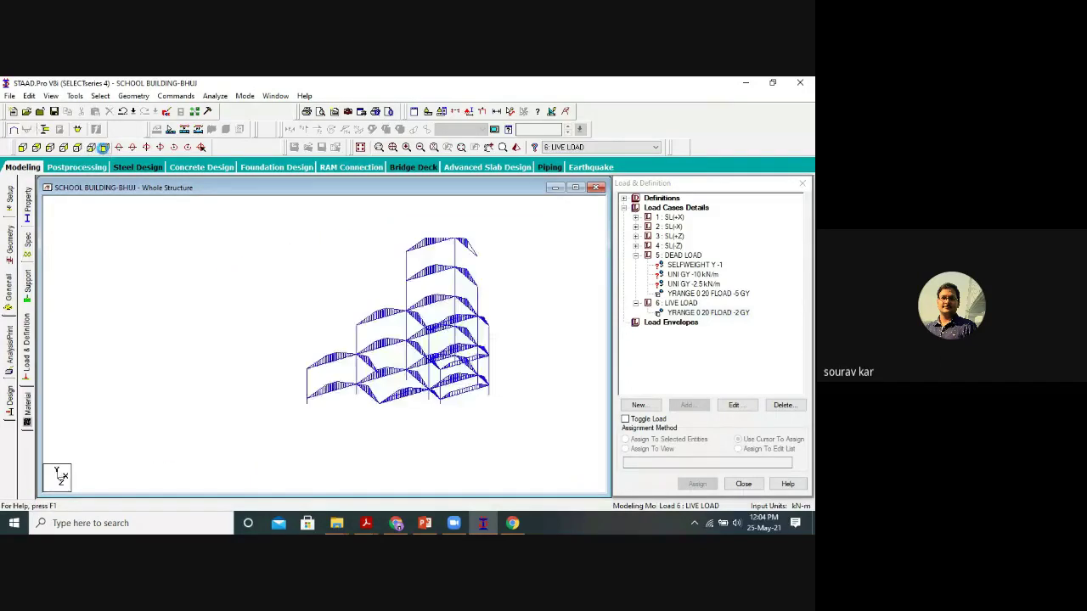
{"action": "left_click", "coordinate": [701, 313]}
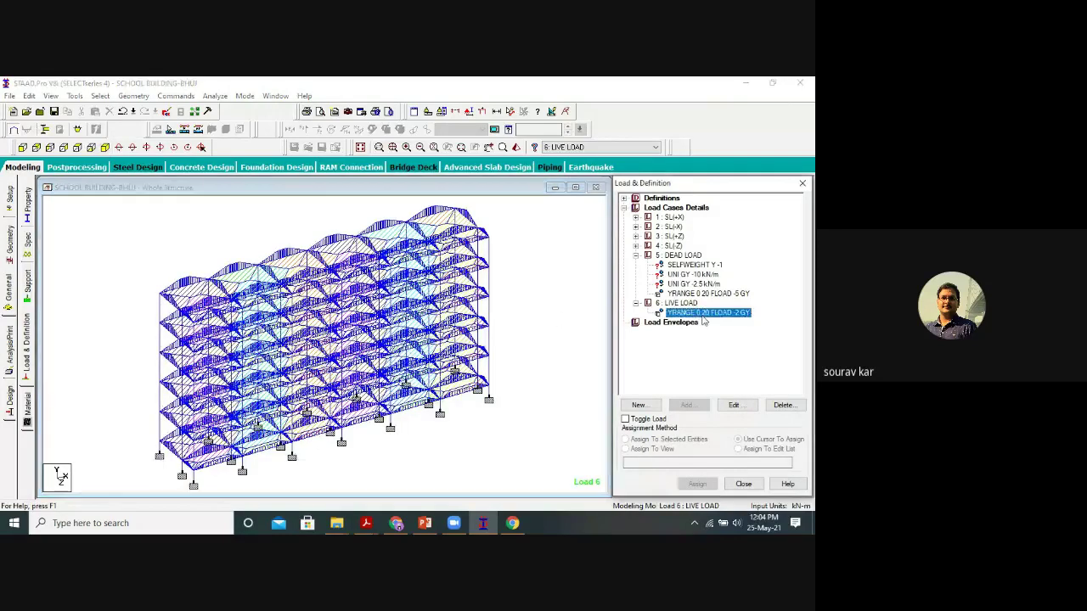
{"action": "left_click", "coordinate": [702, 294]}
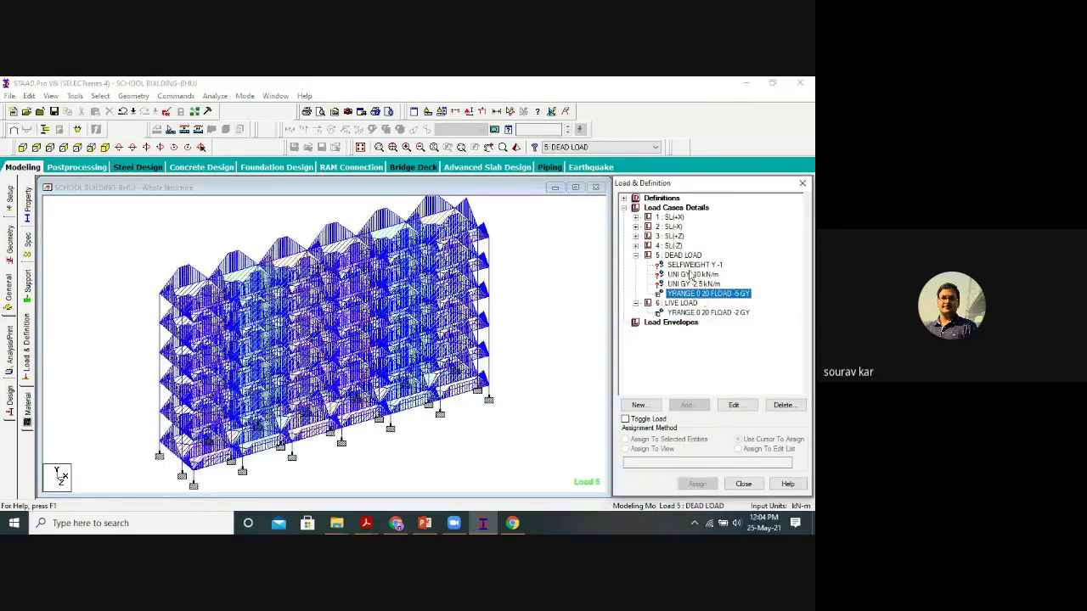
Assign the DEAD LOAD case's selfweight to all members of the structure using the Assign To View method.
{"action": "left_click", "coordinate": [691, 268]}
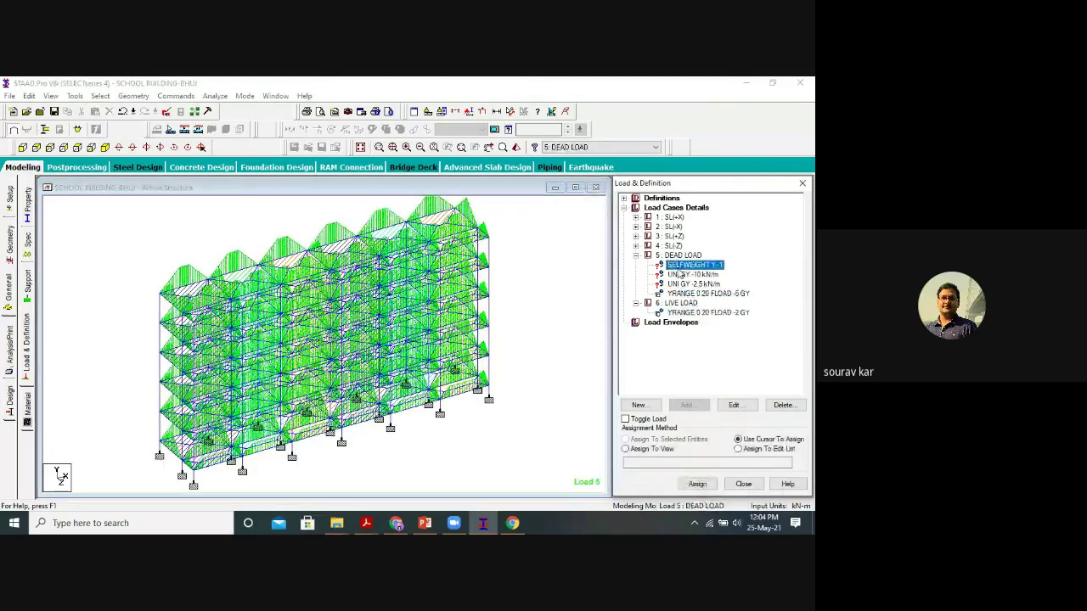
{"action": "left_click", "coordinate": [648, 453]}
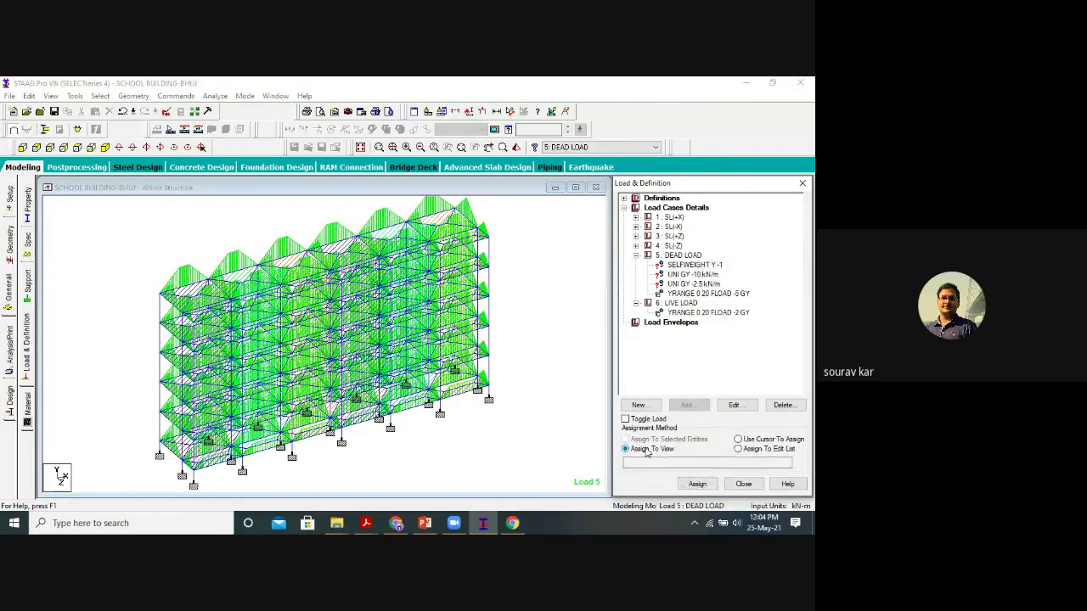
{"action": "left_click", "coordinate": [692, 265]}
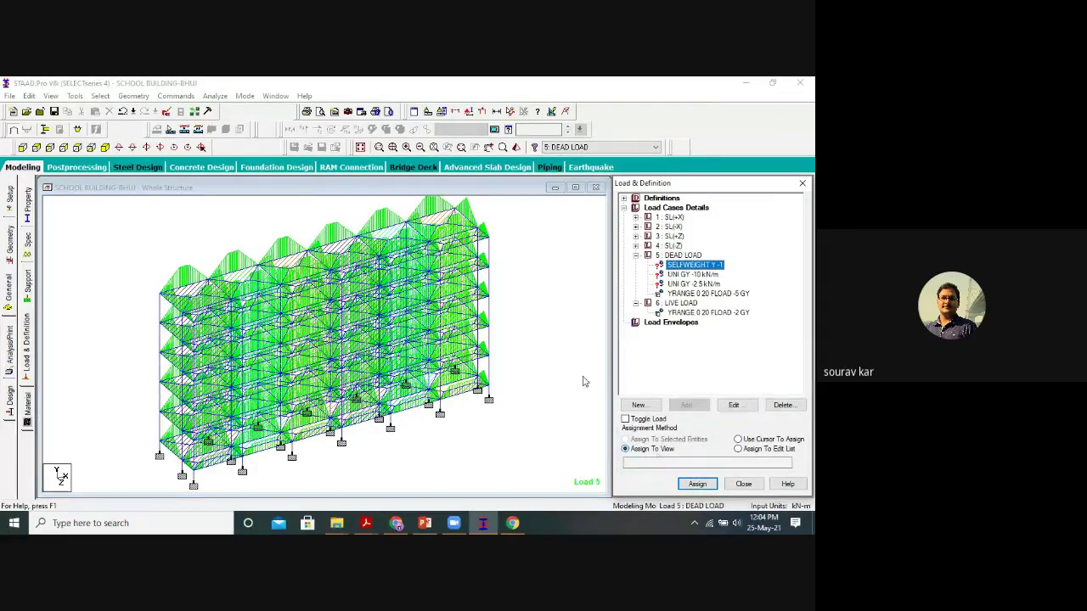
{"action": "left_click", "coordinate": [697, 485]}
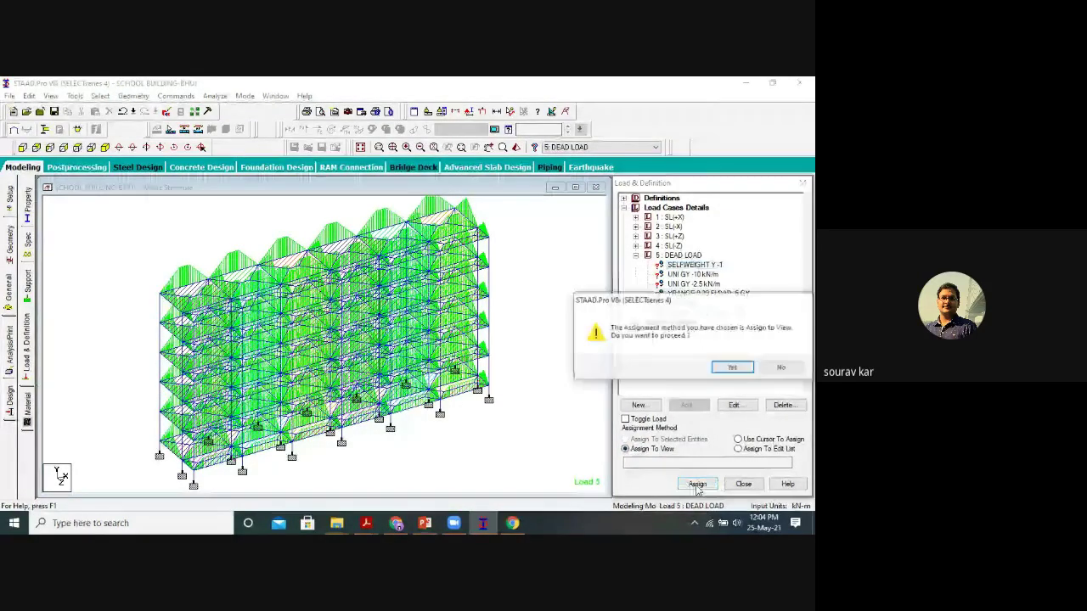
{"action": "left_click", "coordinate": [731, 369]}
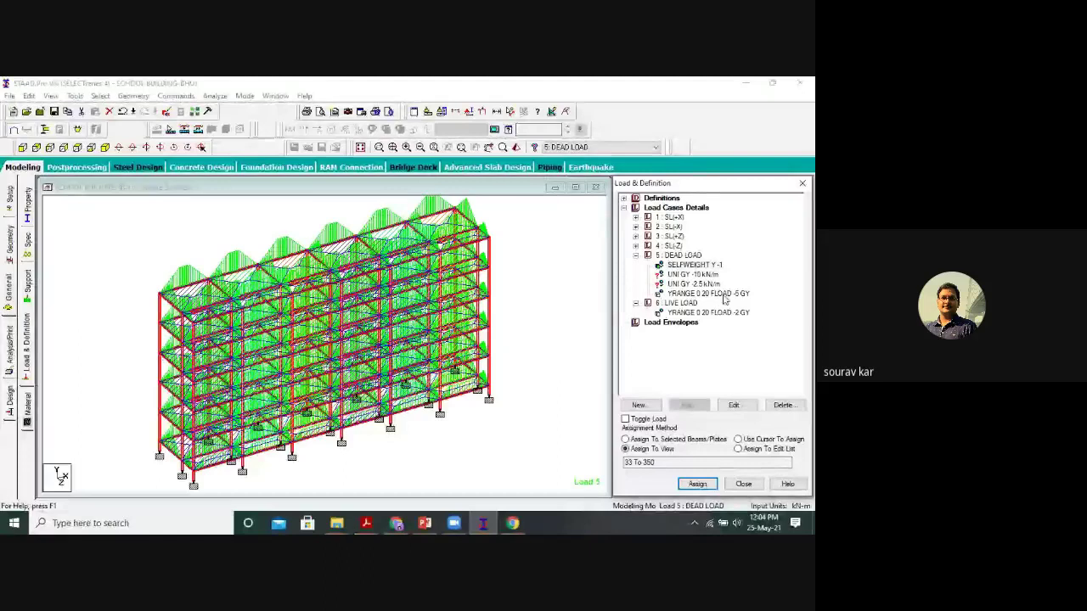
Choose the DEAD LOAD case's -10 kN/m uniform load and window-select all members below the top storey in the front view.
{"action": "left_click", "coordinate": [693, 274]}
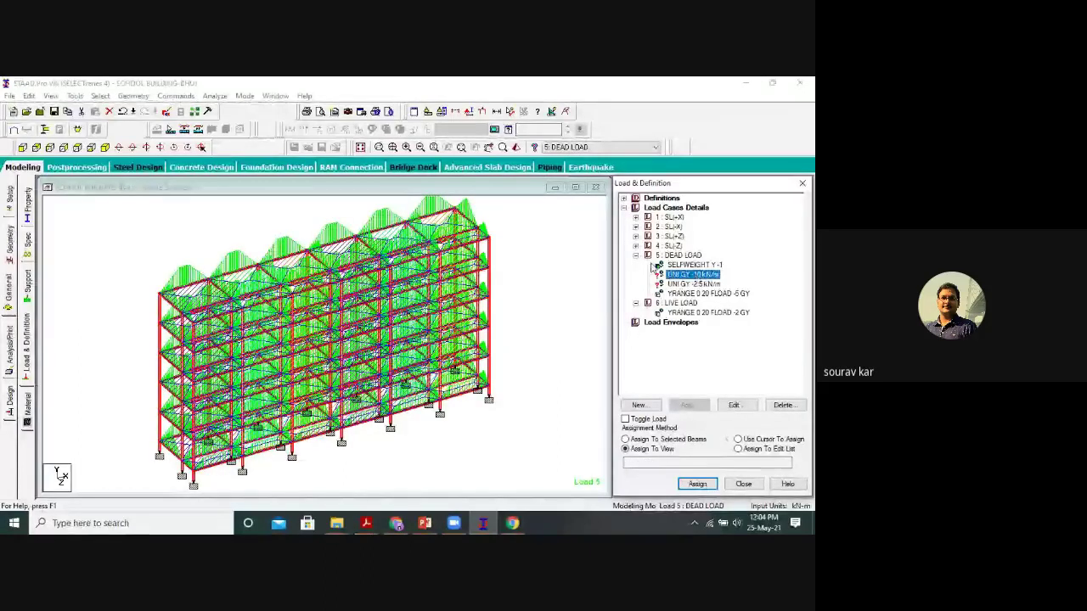
{"action": "left_click", "coordinate": [539, 274]}
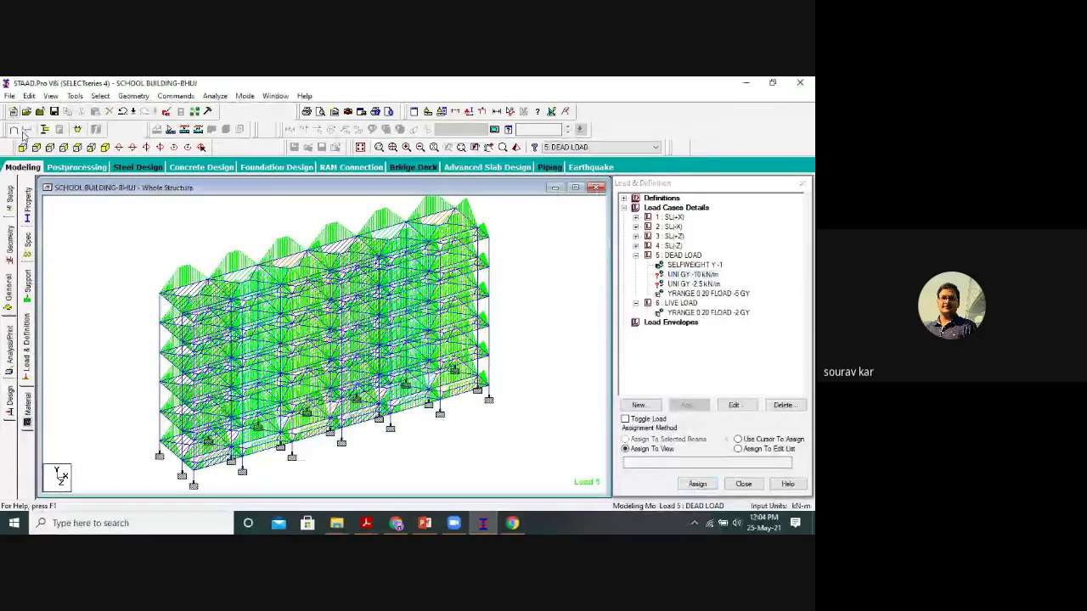
{"action": "left_click", "coordinate": [22, 147]}
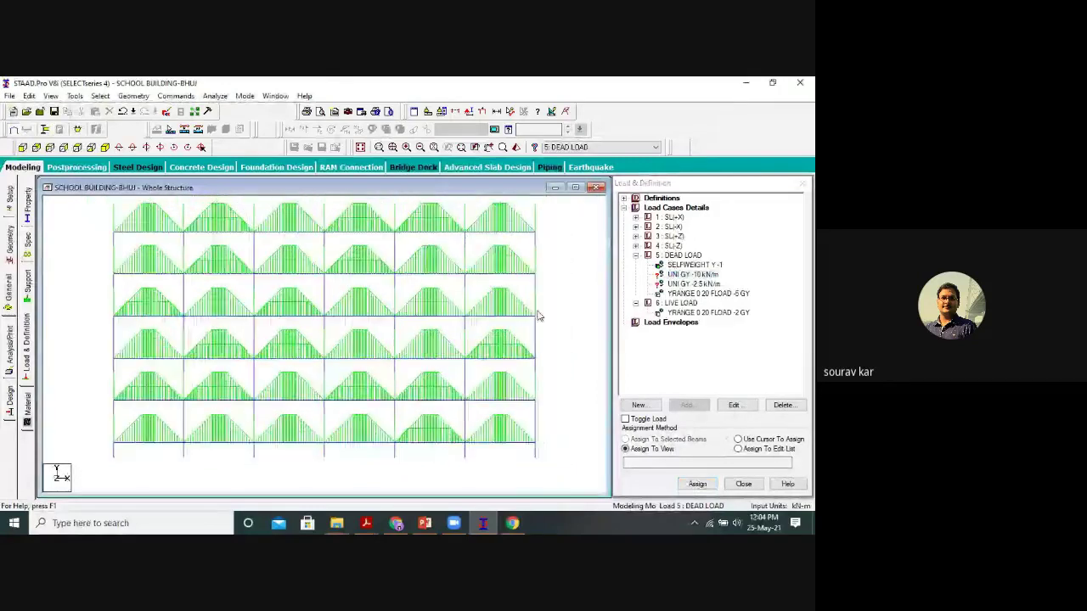
{"action": "left_click_drag", "start_coordinate": [551, 267], "coordinate": [100, 450]}
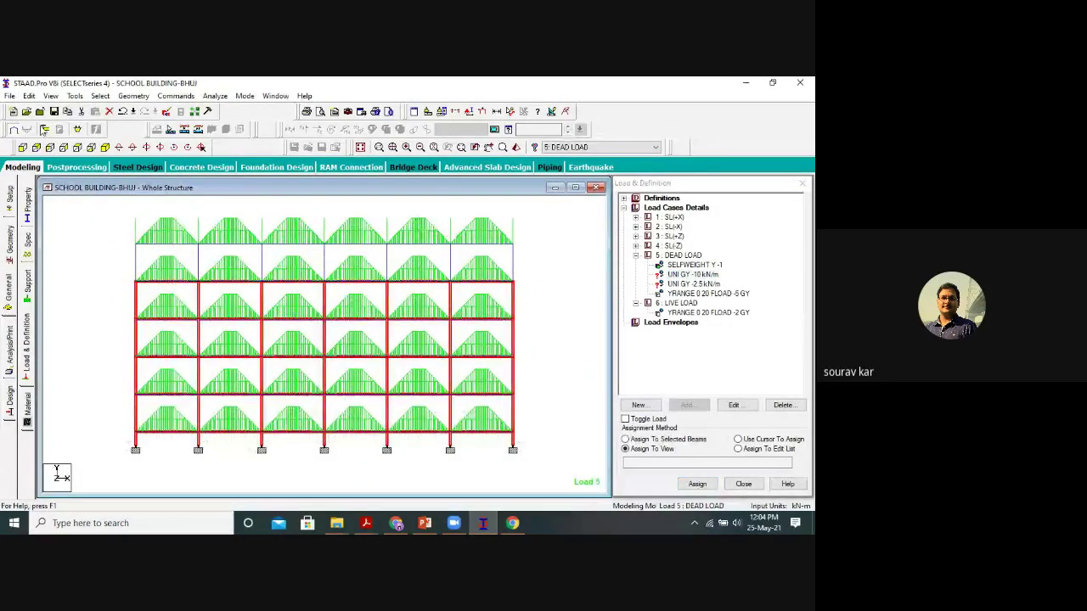
{"action": "left_click", "coordinate": [105, 148]}
Switch to PowerPoint, mark the wall weight per metre of 10.00 KN/m on the Walls slide in slide show, and discard the ink.
{"action": "left_click", "coordinate": [425, 524]}
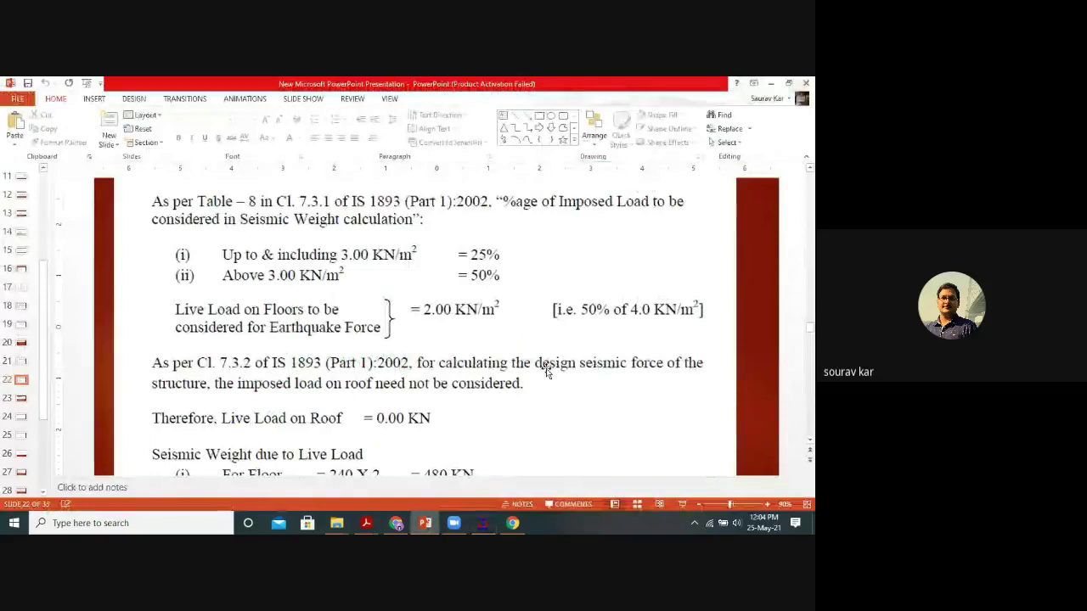
{"action": "key", "text": "Page_Up"}
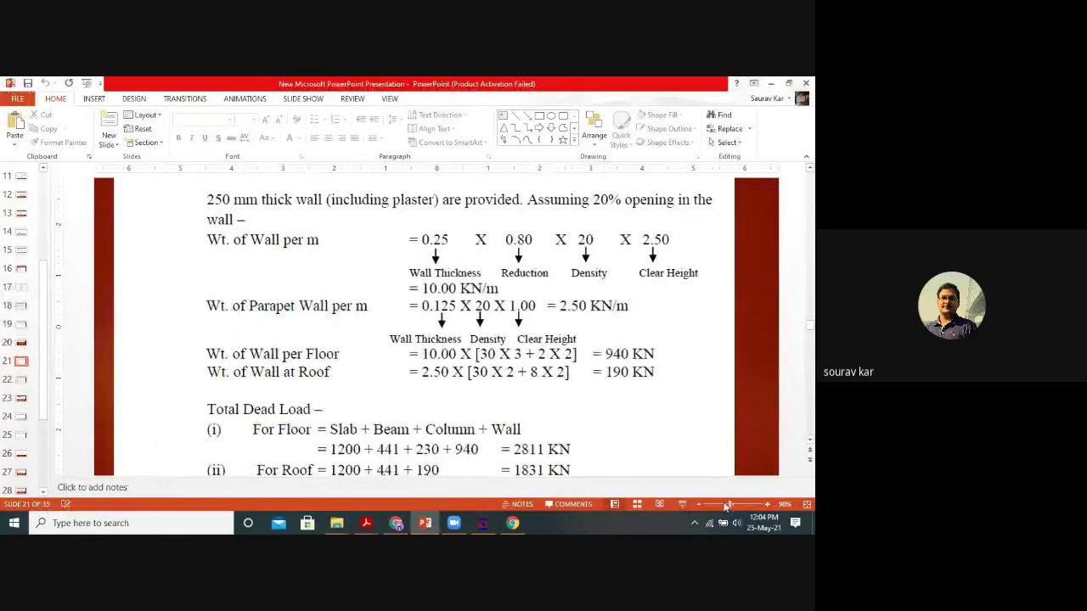
{"action": "left_click", "coordinate": [682, 504]}
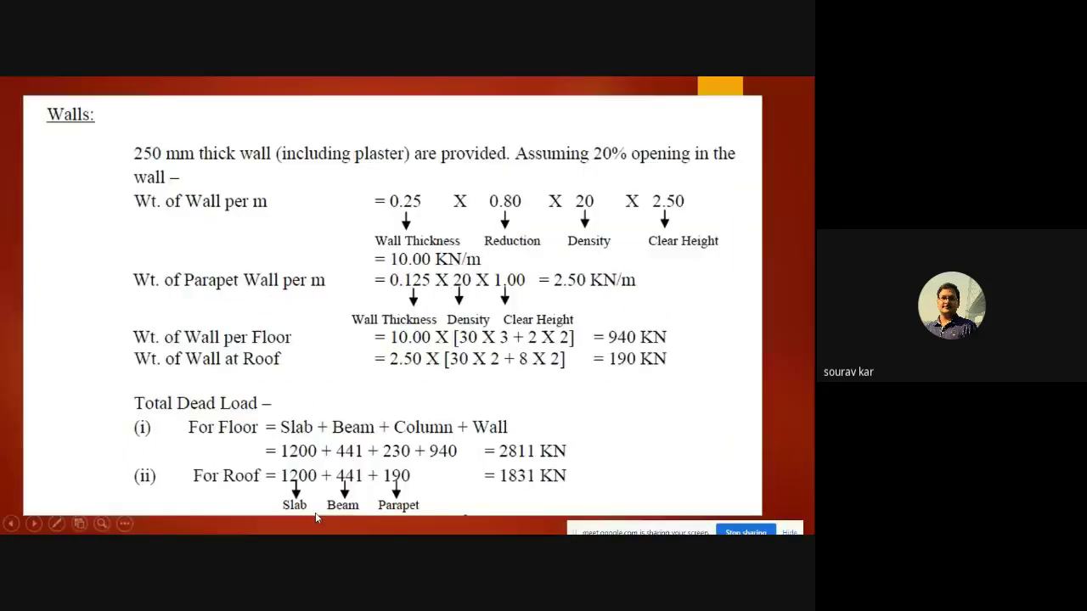
{"action": "left_click", "coordinate": [56, 524]}
{"action": "left_click", "coordinate": [46, 428]}
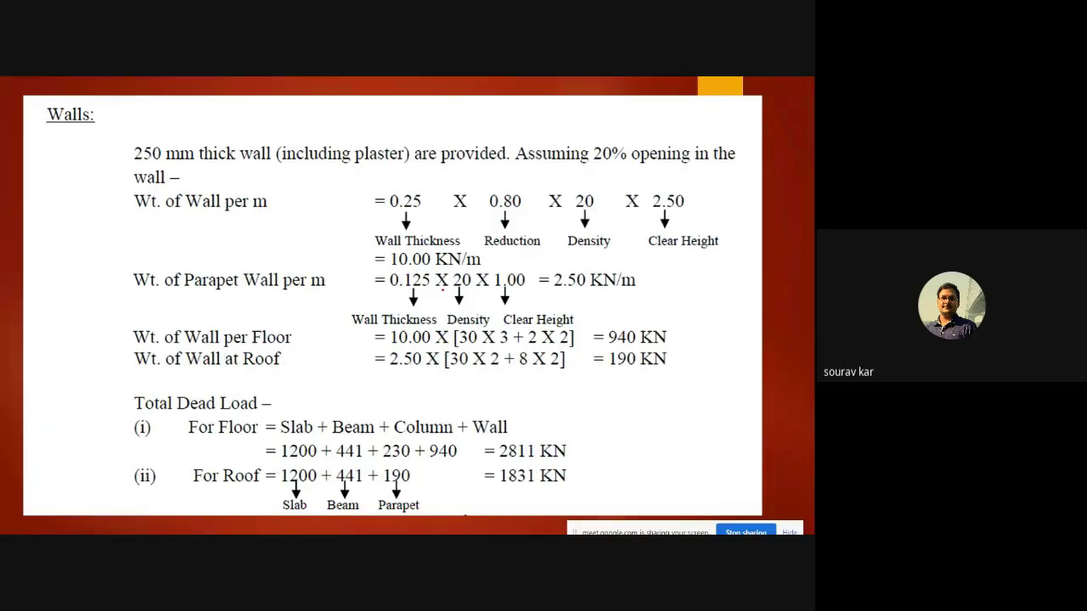
{"action": "left_click_drag", "start_coordinate": [129, 210], "coordinate": [272, 220]}
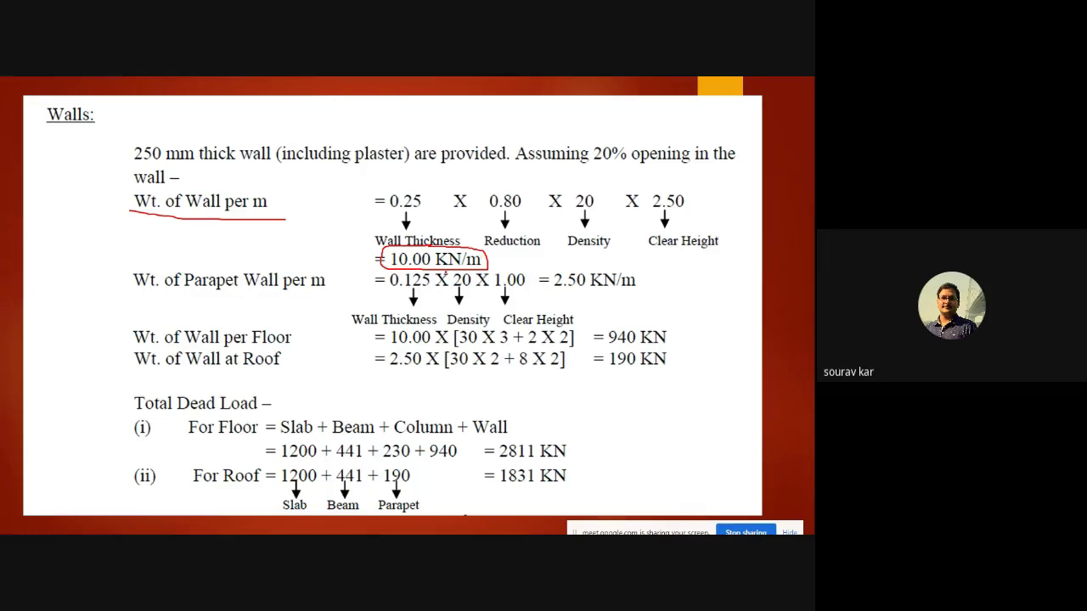
{"action": "key", "text": "Escape"}
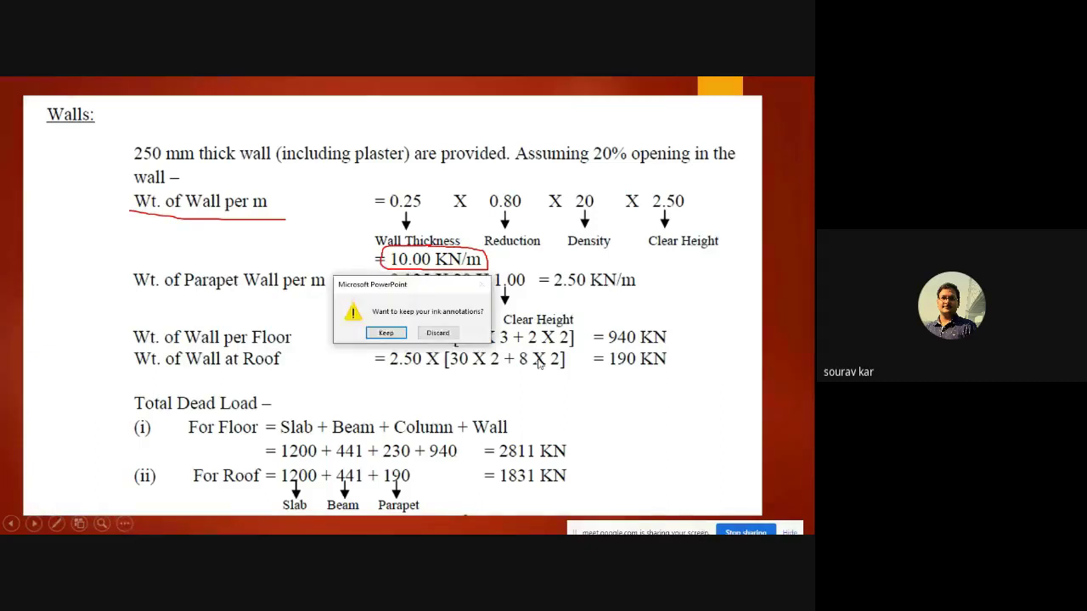
{"action": "left_click", "coordinate": [437, 334]}
Switch back to STAAD.Pro and show only the selected members below the top storey.
{"action": "left_click", "coordinate": [482, 523]}
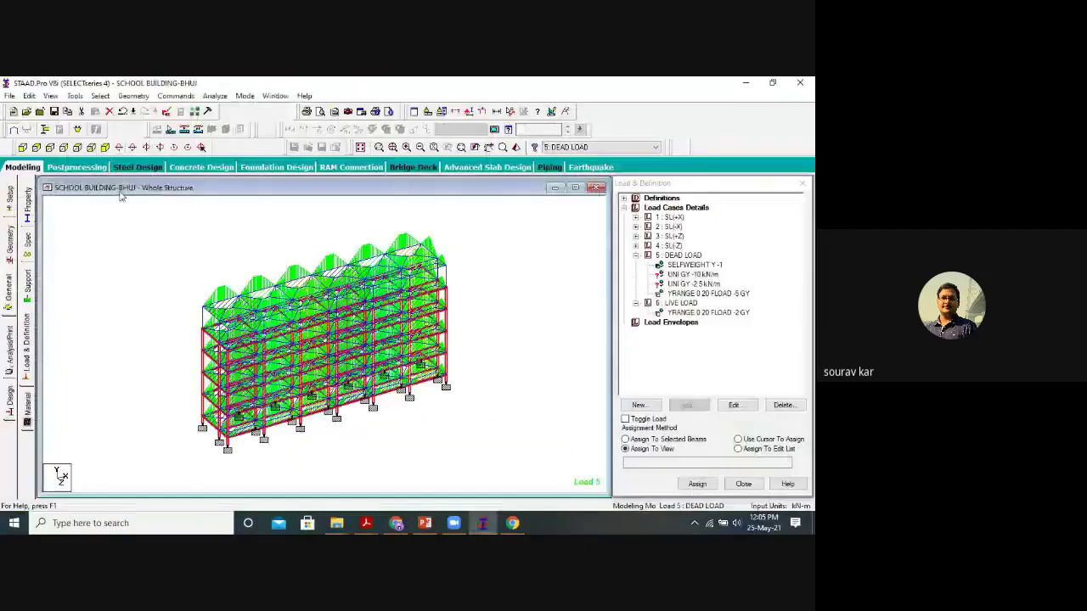
{"action": "left_click", "coordinate": [63, 147]}
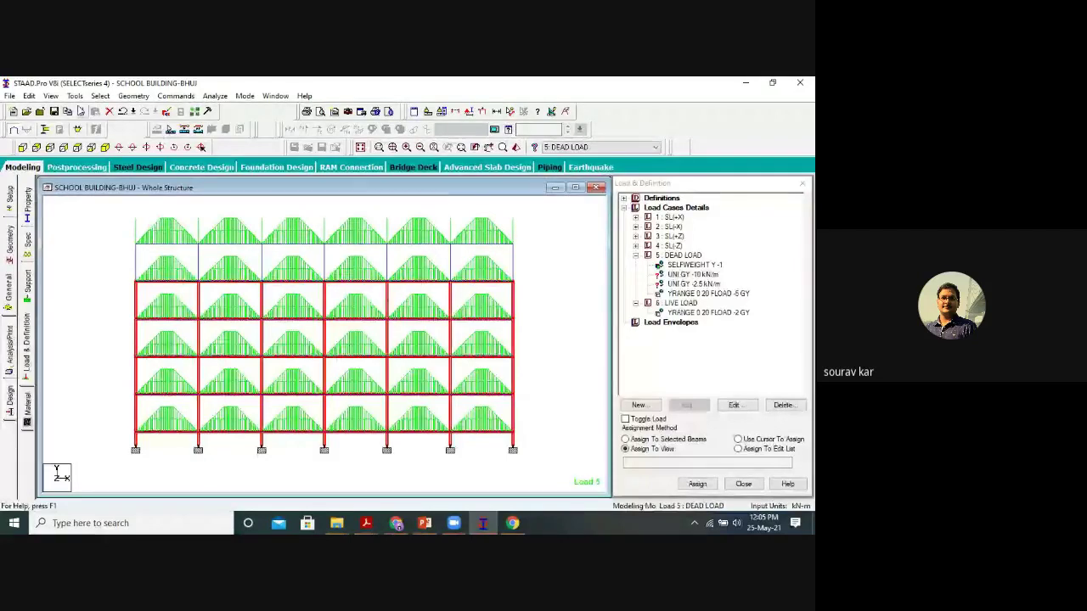
{"action": "left_click", "coordinate": [51, 96]}
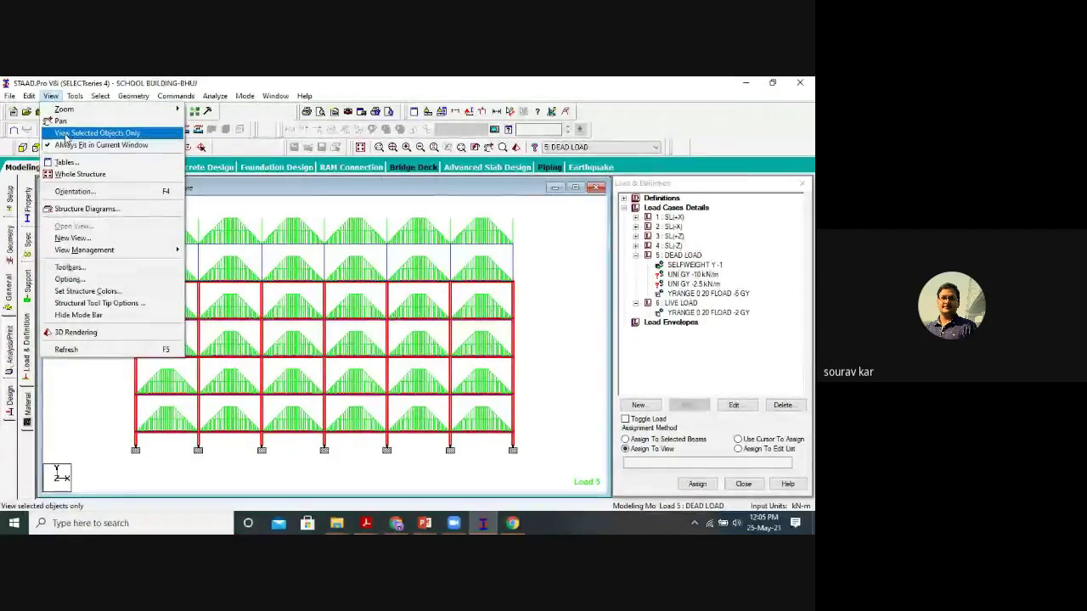
{"action": "left_click", "coordinate": [65, 136]}
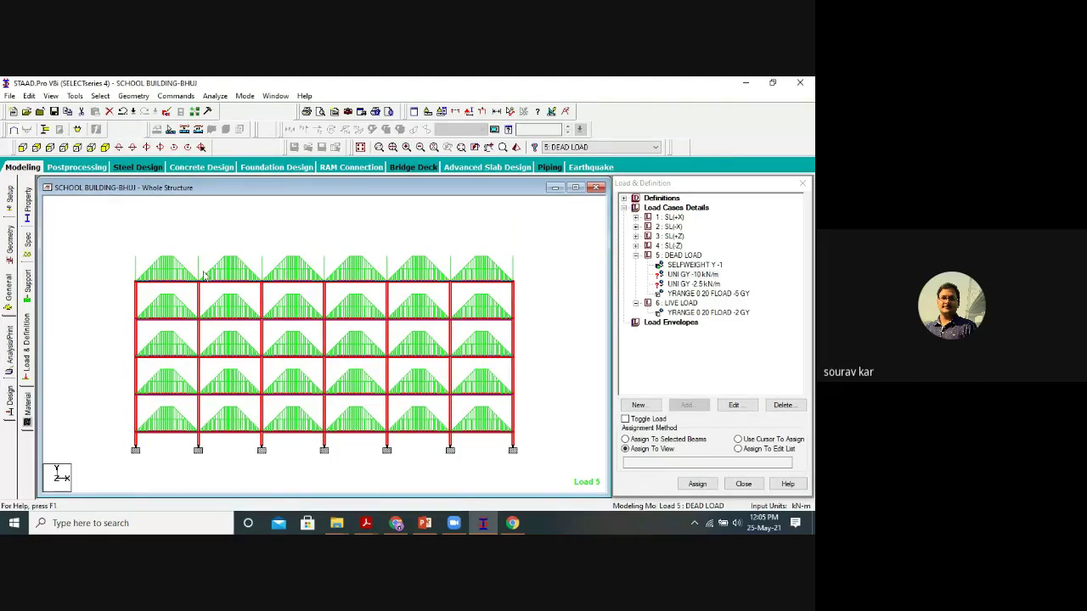
Select the longitudinal beams of all six bays in the plan view for the -10 kN/m wall load.
{"action": "left_click", "coordinate": [99, 146]}
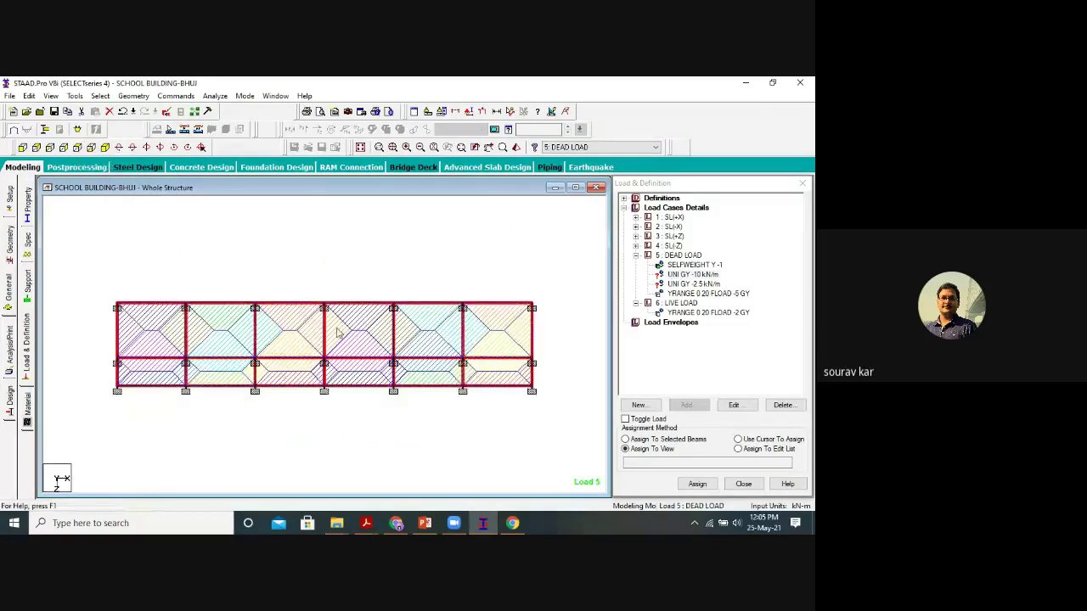
{"action": "left_click", "coordinate": [688, 275]}
{"action": "left_click_drag", "start_coordinate": [521, 290], "coordinate": [507, 423]}
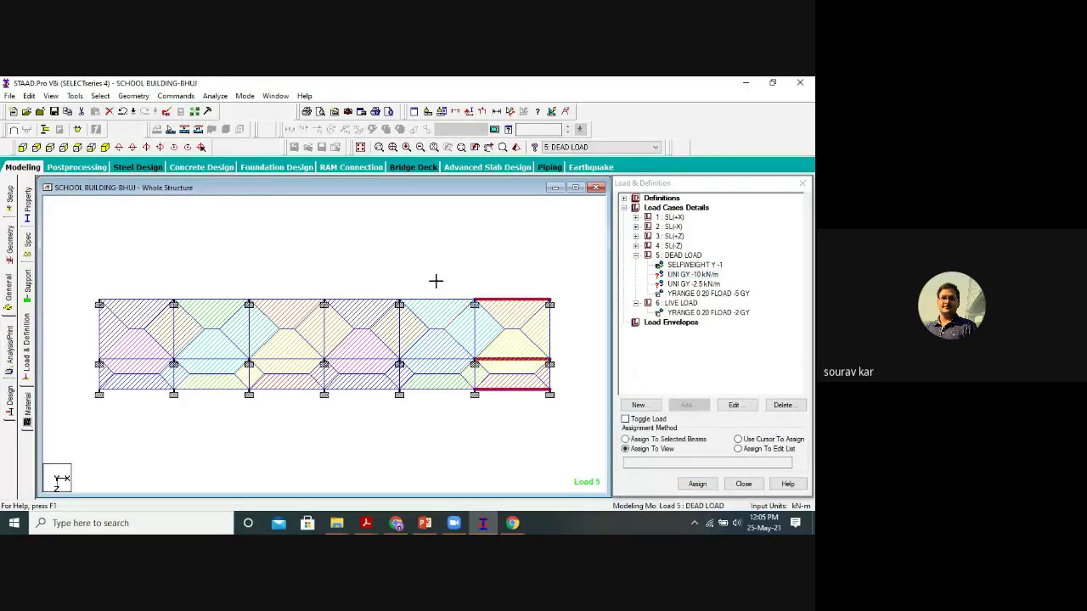
{"action": "left_click_drag", "start_coordinate": [370, 295], "coordinate": [344, 424], "text": "ctrl"}
{"action": "left_click_drag", "start_coordinate": [451, 290], "coordinate": [420, 410], "text": "ctrl"}
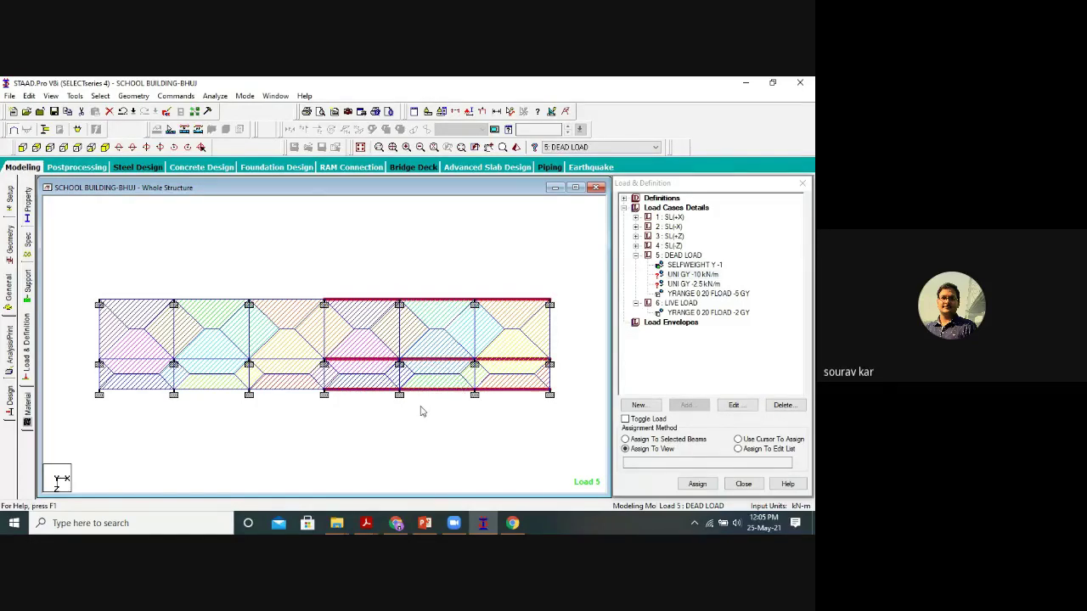
{"action": "left_click_drag", "start_coordinate": [300, 275], "coordinate": [266, 403], "text": "ctrl"}
{"action": "left_click_drag", "start_coordinate": [222, 285], "coordinate": [185, 403], "text": "ctrl"}
{"action": "left_click_drag", "start_coordinate": [139, 289], "coordinate": [170, 402], "text": "ctrl"}
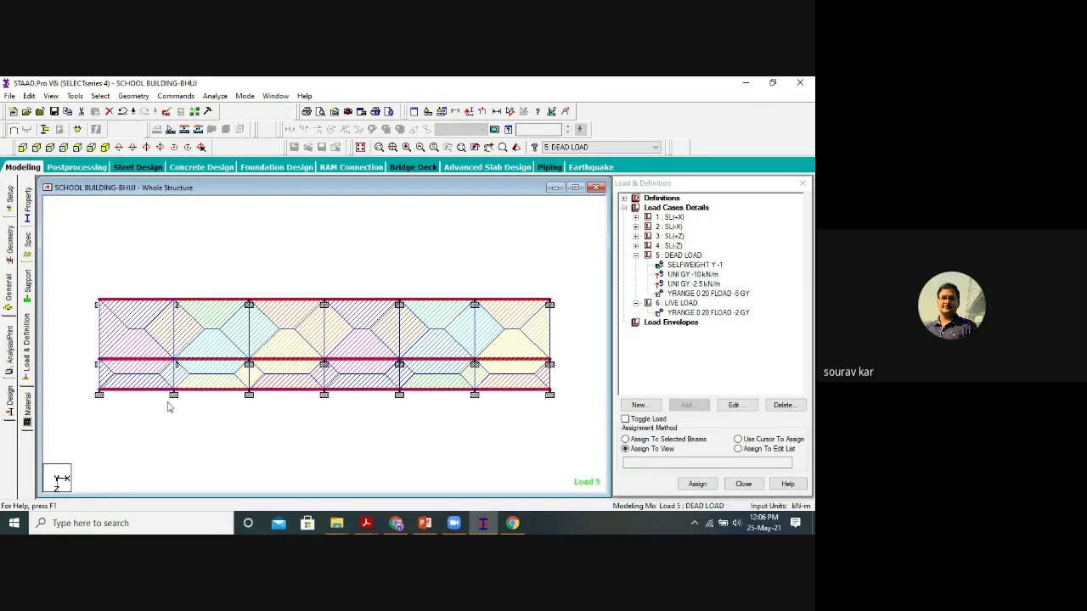
Add the transverse beams of both bay rows to the beam selection in the plan view.
{"action": "left_click_drag", "start_coordinate": [574, 325], "coordinate": [79, 344], "text": "ctrl"}
{"action": "scroll", "coordinate": [557, 376], "scroll_direction": "up", "scroll_amount": 2}
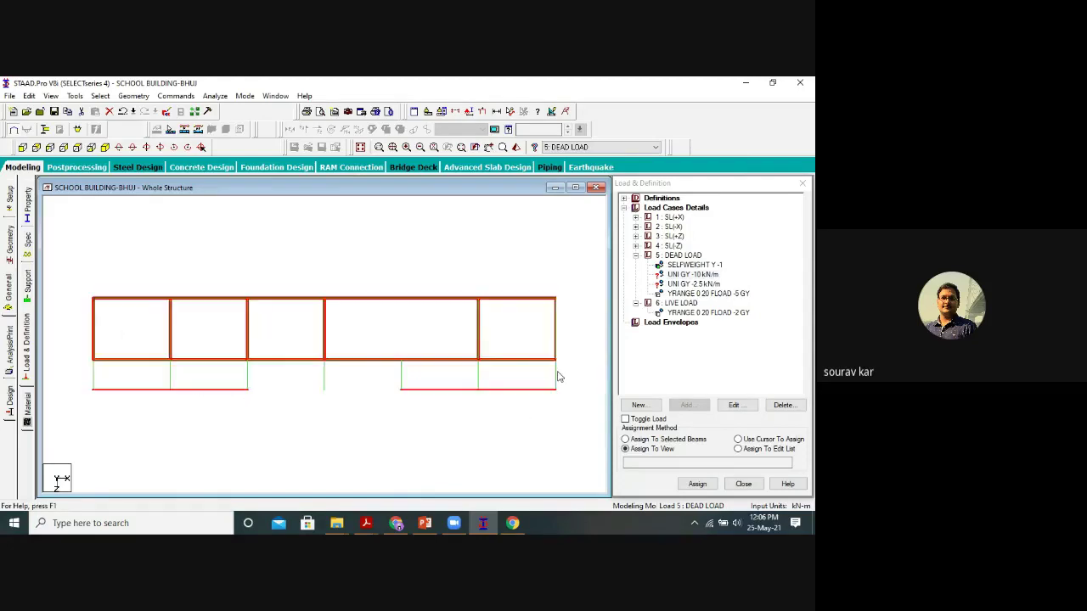
{"action": "left_click_drag", "start_coordinate": [588, 372], "coordinate": [66, 379], "text": "ctrl"}
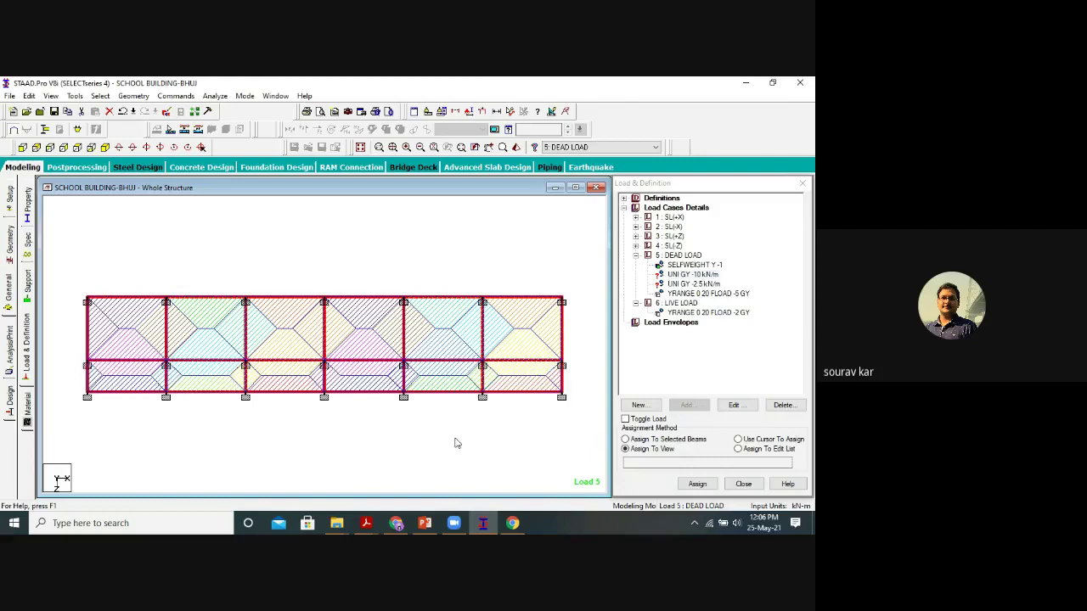
Assign the -10 kN/m uniform load to the selected floor beams using the Assign To Selected Beams method.
{"action": "left_click", "coordinate": [105, 148]}
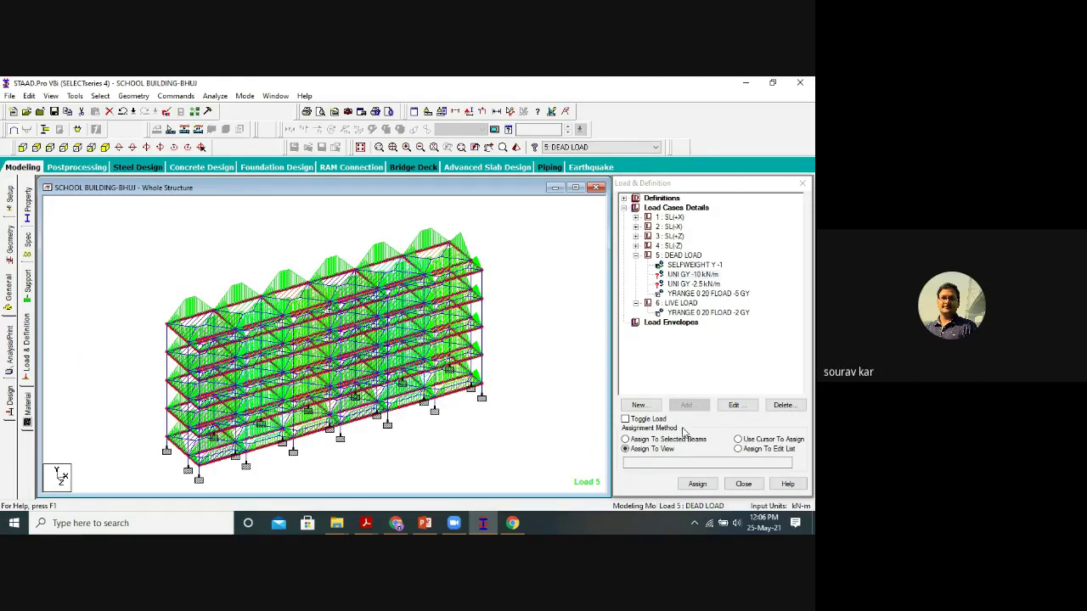
{"action": "left_click", "coordinate": [688, 442]}
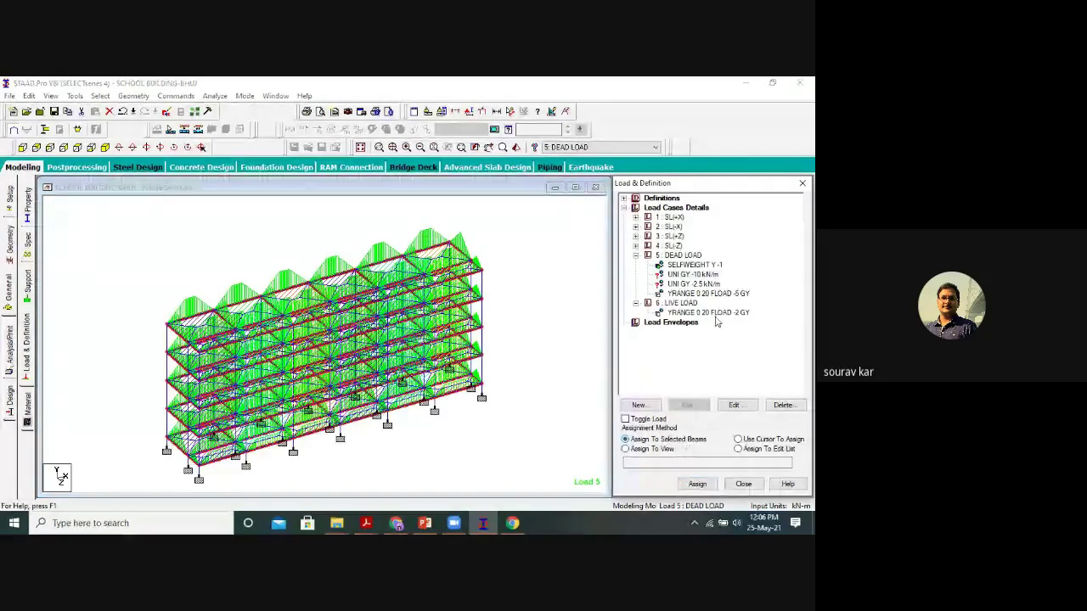
{"action": "left_click", "coordinate": [698, 484]}
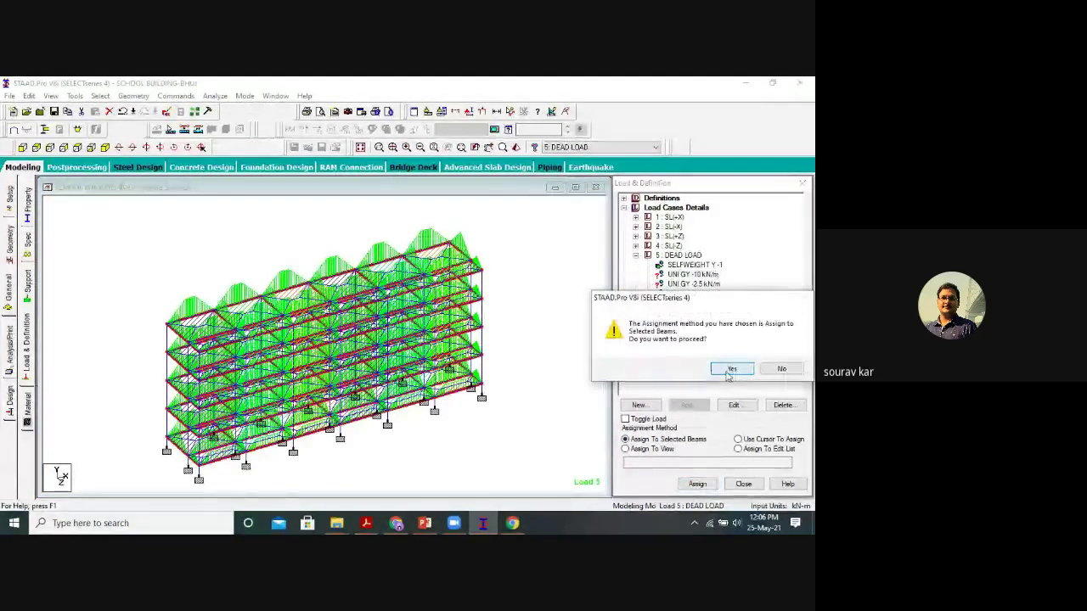
{"action": "left_click", "coordinate": [717, 367]}
Check the wall load in front and isometric views, then redisplay the whole structure and select the members below the top storey.
{"action": "left_click", "coordinate": [22, 147]}
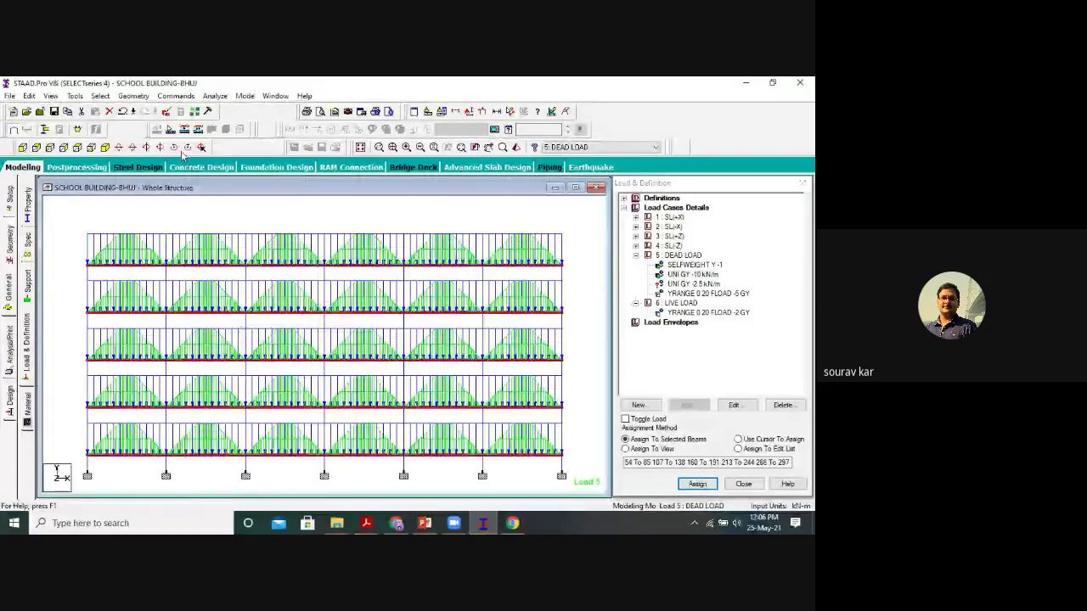
{"action": "left_click", "coordinate": [106, 148]}
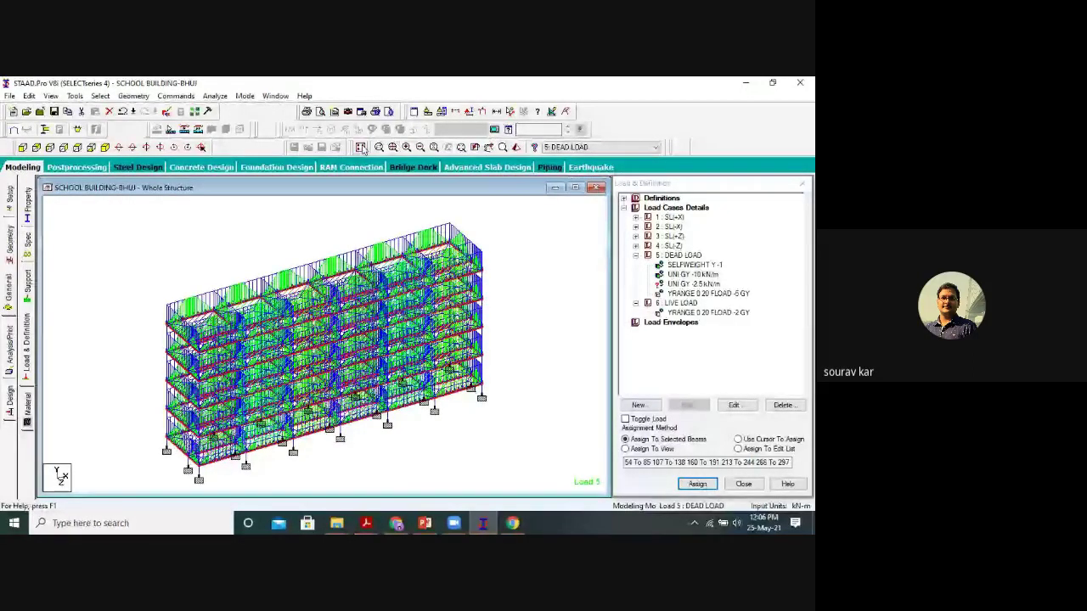
{"action": "left_click", "coordinate": [360, 148]}
{"action": "left_click", "coordinate": [23, 148]}
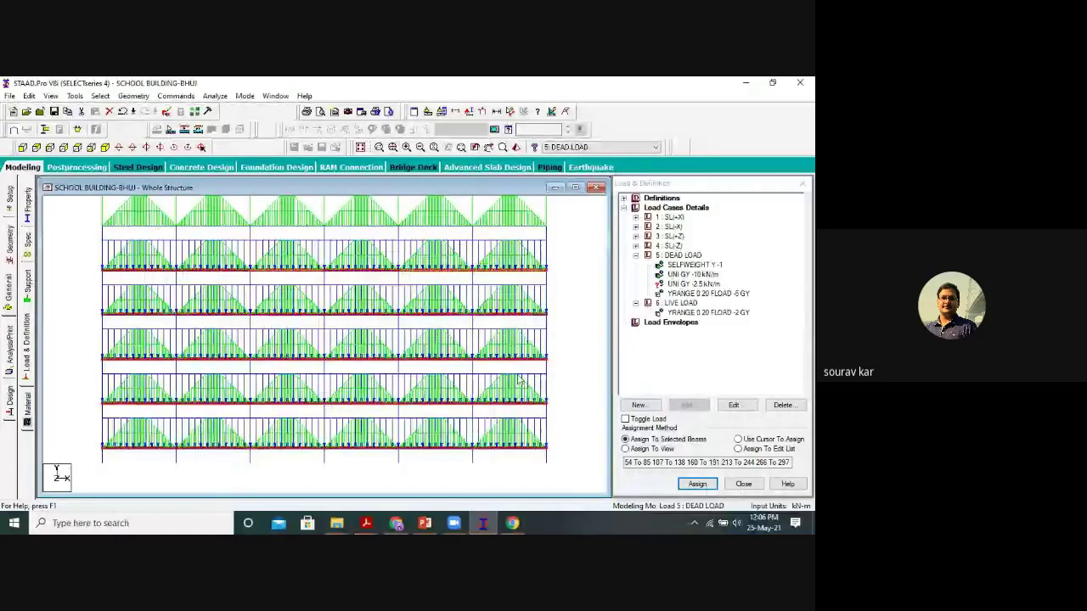
{"action": "scroll", "coordinate": [552, 335], "scroll_direction": "down", "scroll_amount": 5}
{"action": "left_click", "coordinate": [553, 335]}
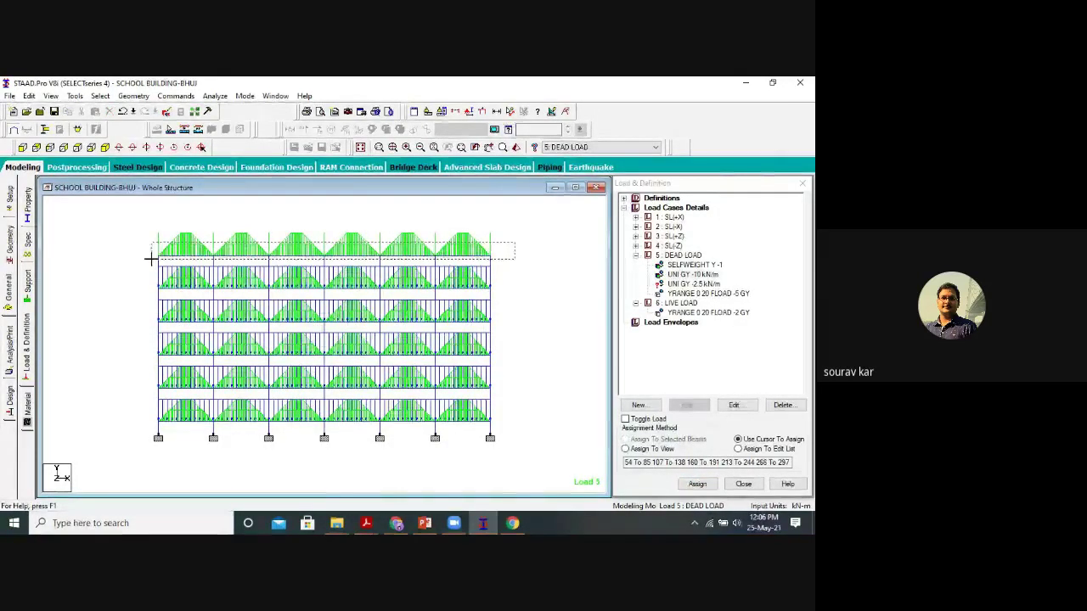
{"action": "left_click_drag", "start_coordinate": [527, 279], "coordinate": [111, 434]}
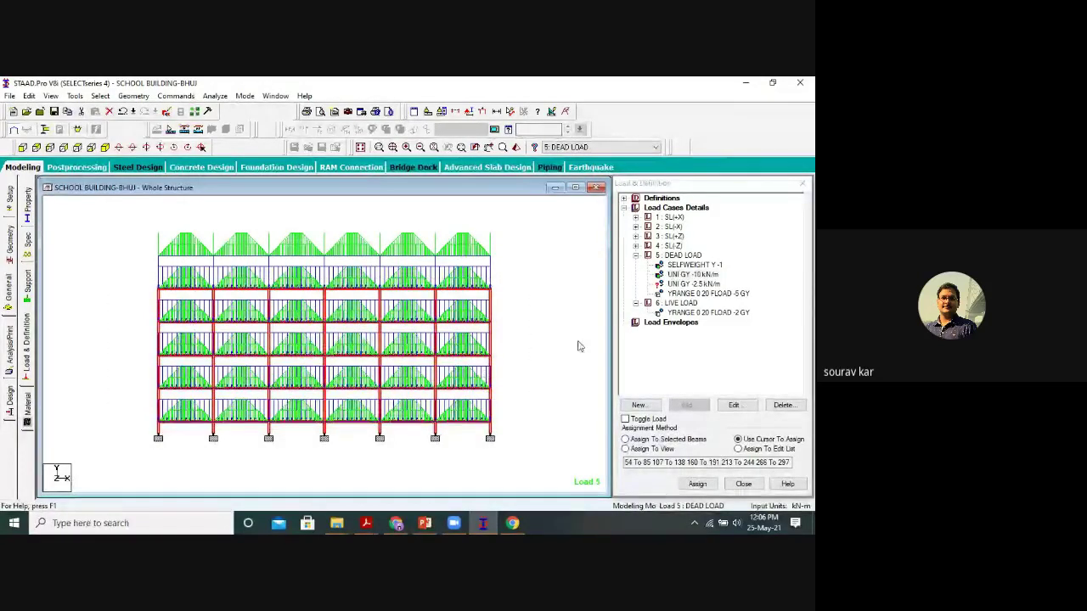
Restore the default window layout and reopen the Load & Definition page.
{"action": "left_click", "coordinate": [575, 187]}
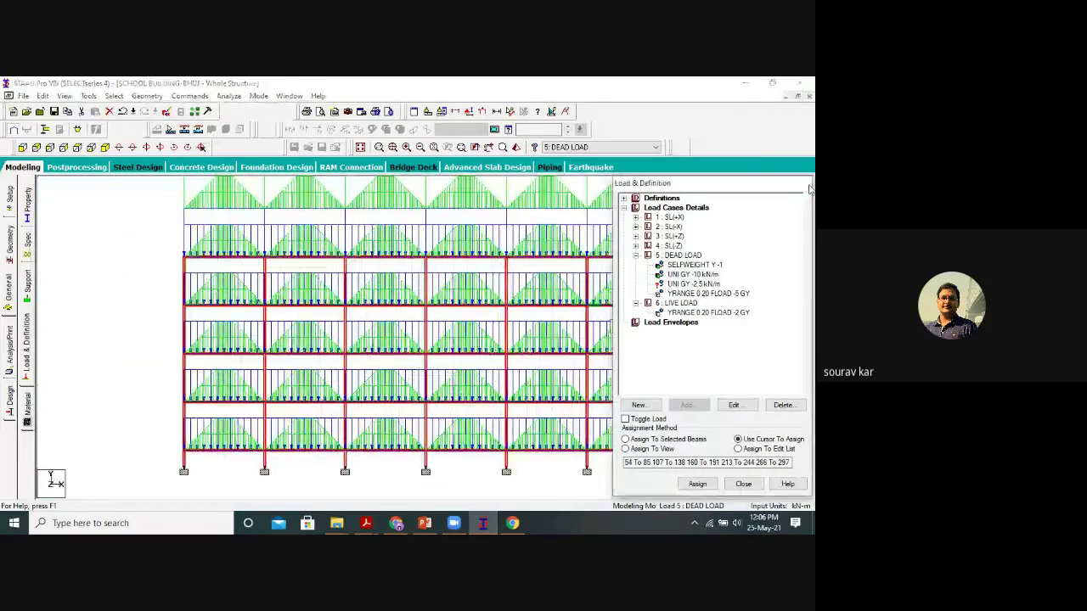
{"action": "left_click", "coordinate": [802, 183]}
{"action": "left_click", "coordinate": [27, 282]}
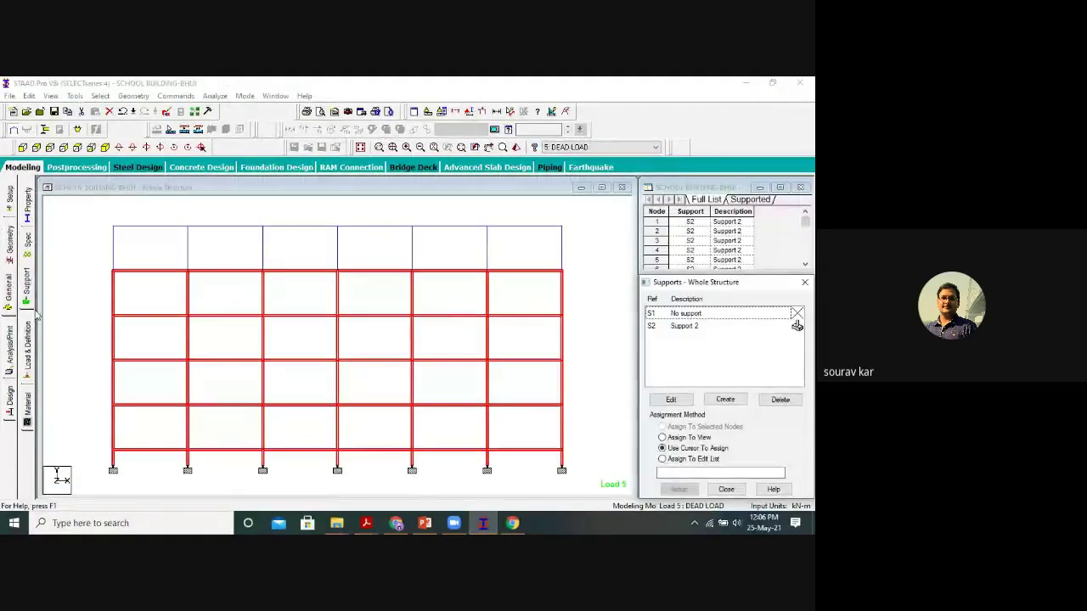
{"action": "left_click", "coordinate": [27, 208]}
{"action": "left_click", "coordinate": [27, 348]}
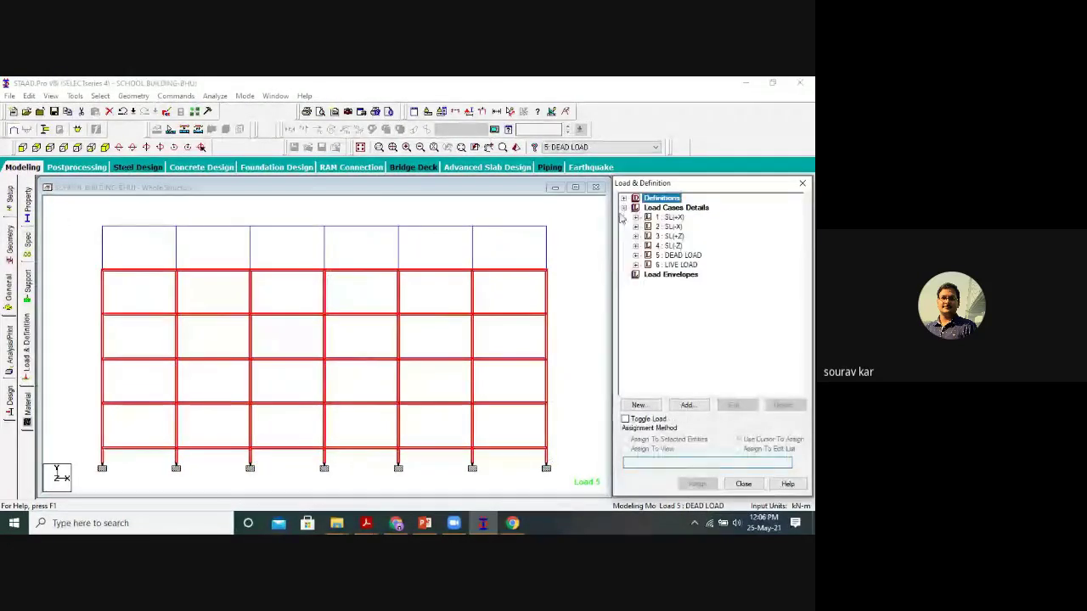
Expand all six load cases to list their load items, and clear the member selection.
{"action": "left_click", "coordinate": [637, 219]}
{"action": "left_click", "coordinate": [636, 236]}
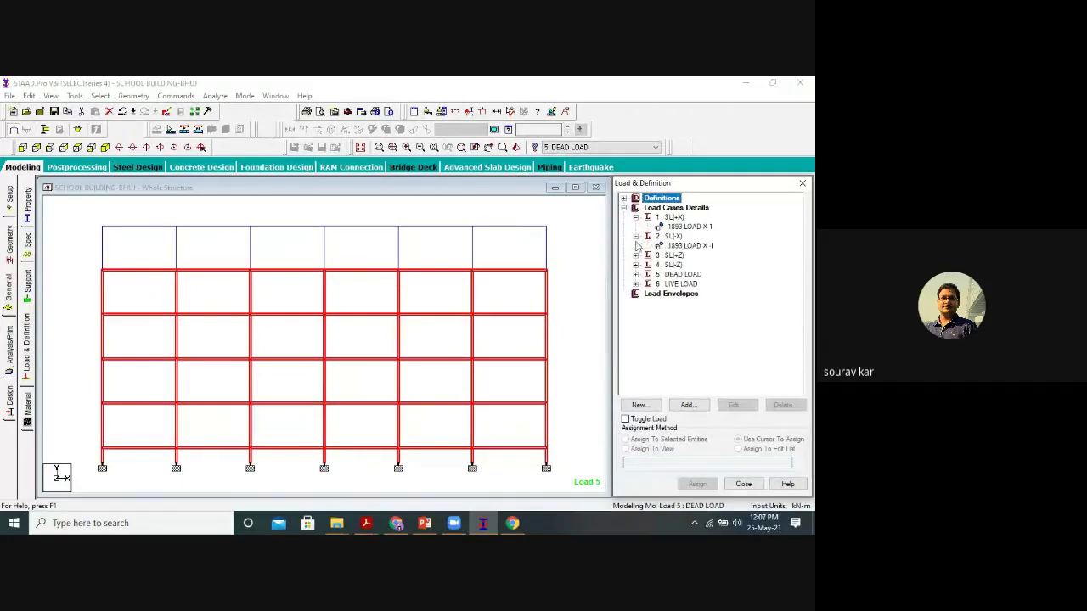
{"action": "left_click", "coordinate": [636, 255]}
{"action": "left_click", "coordinate": [636, 274]}
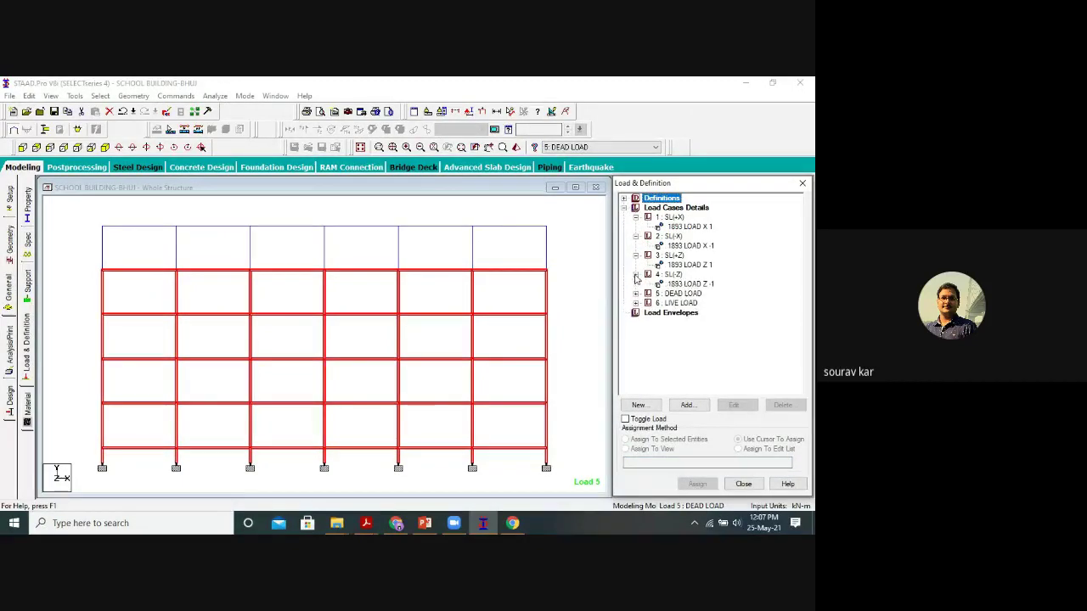
{"action": "left_click", "coordinate": [636, 294]}
{"action": "left_click", "coordinate": [636, 342]}
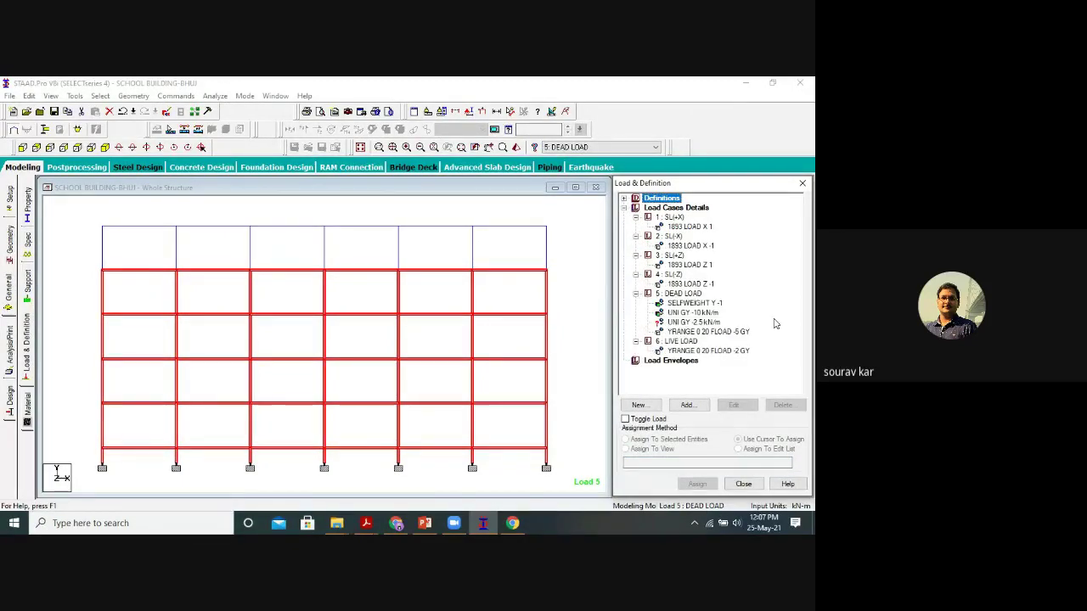
{"action": "left_click", "coordinate": [580, 271]}
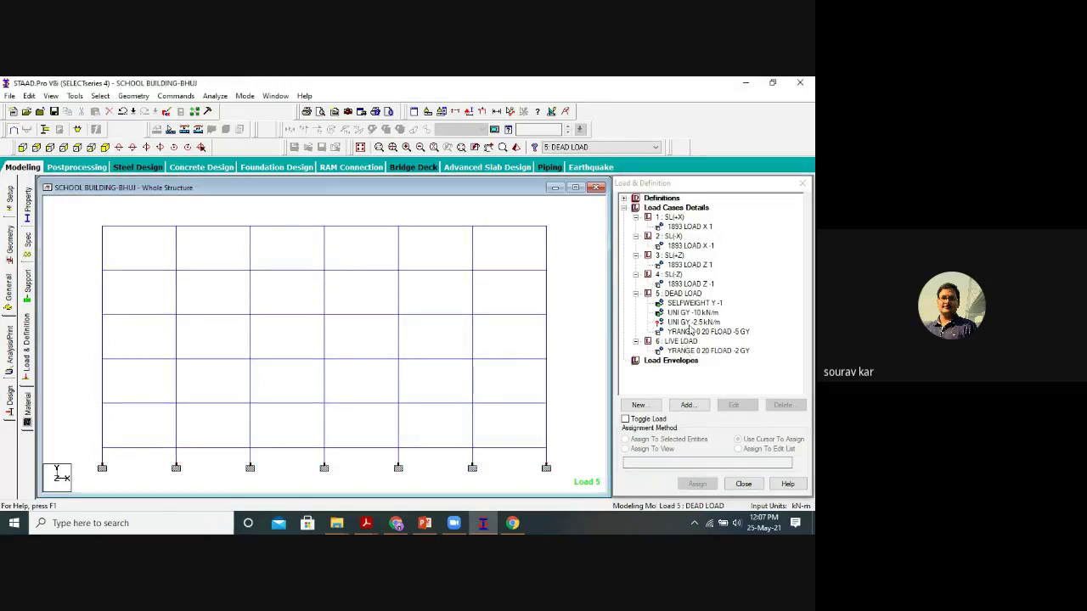
Isolate the members of the top storey, from the second-highest level upward, and show them in plan view.
{"action": "left_click", "coordinate": [692, 323]}
{"action": "left_click_drag", "start_coordinate": [546, 239], "coordinate": [114, 273]}
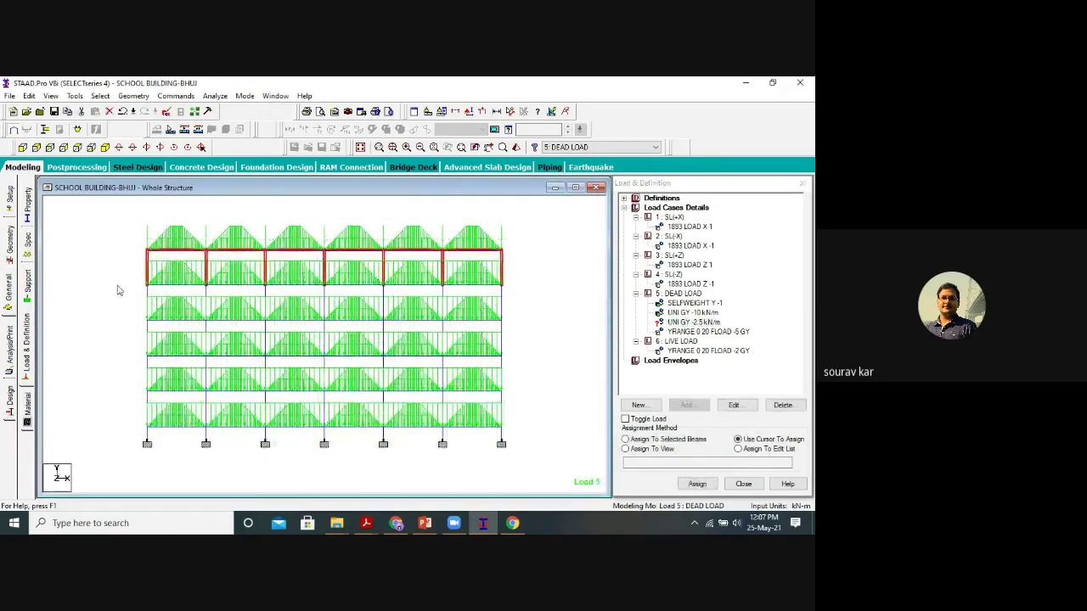
{"action": "left_click", "coordinate": [105, 148]}
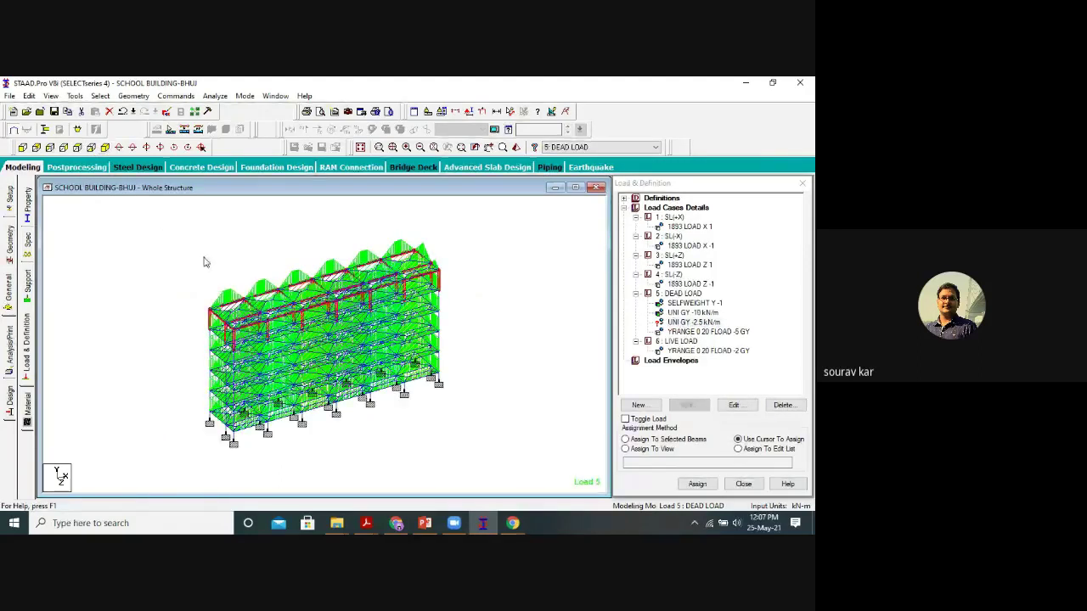
{"action": "left_click", "coordinate": [52, 96]}
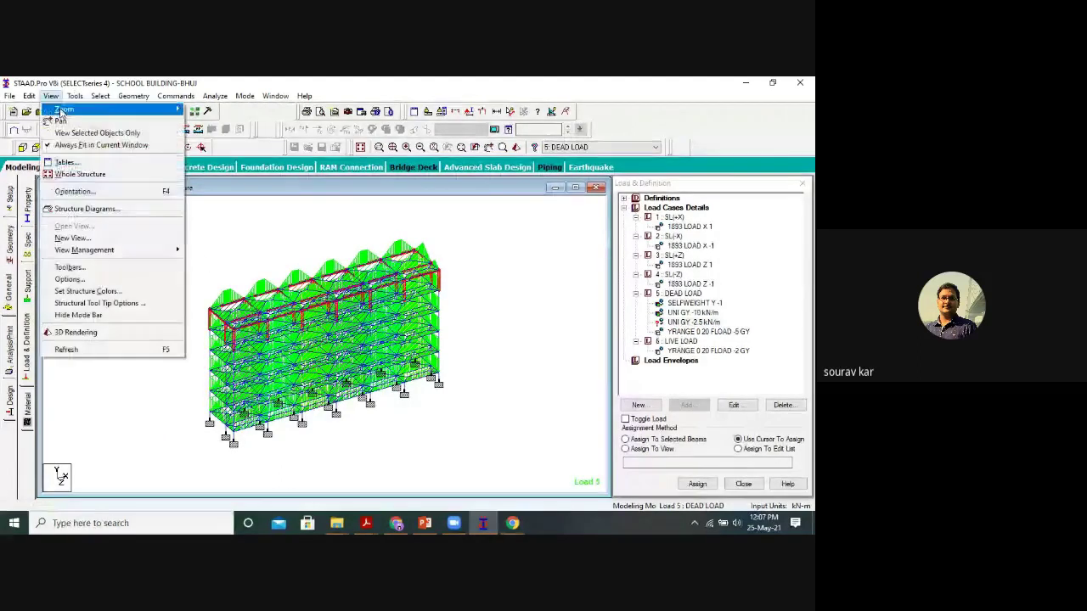
{"action": "left_click", "coordinate": [127, 132]}
{"action": "left_click", "coordinate": [195, 241]}
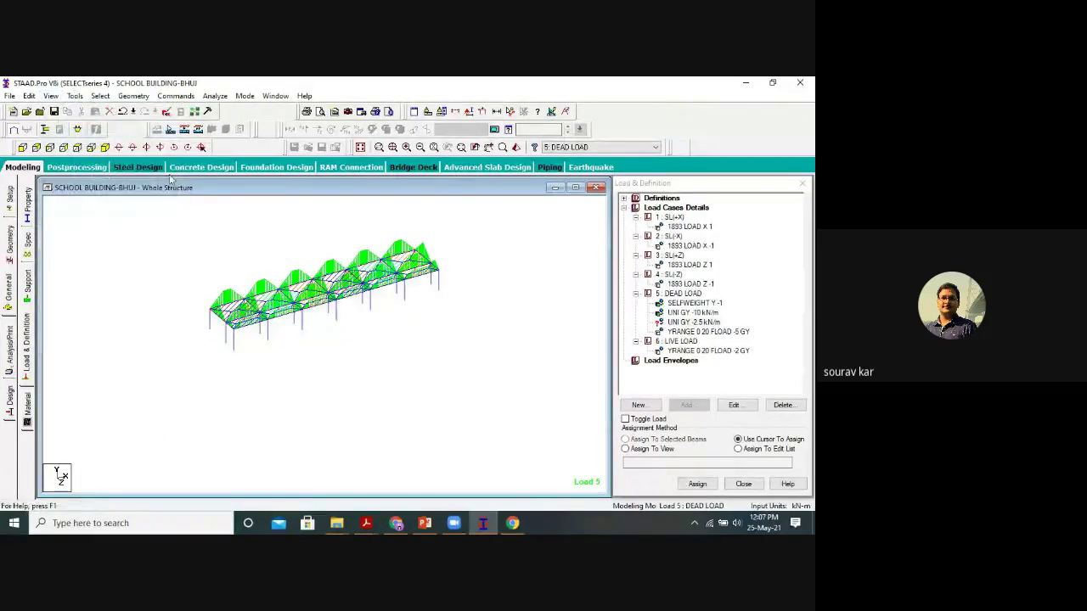
{"action": "left_click", "coordinate": [77, 148]}
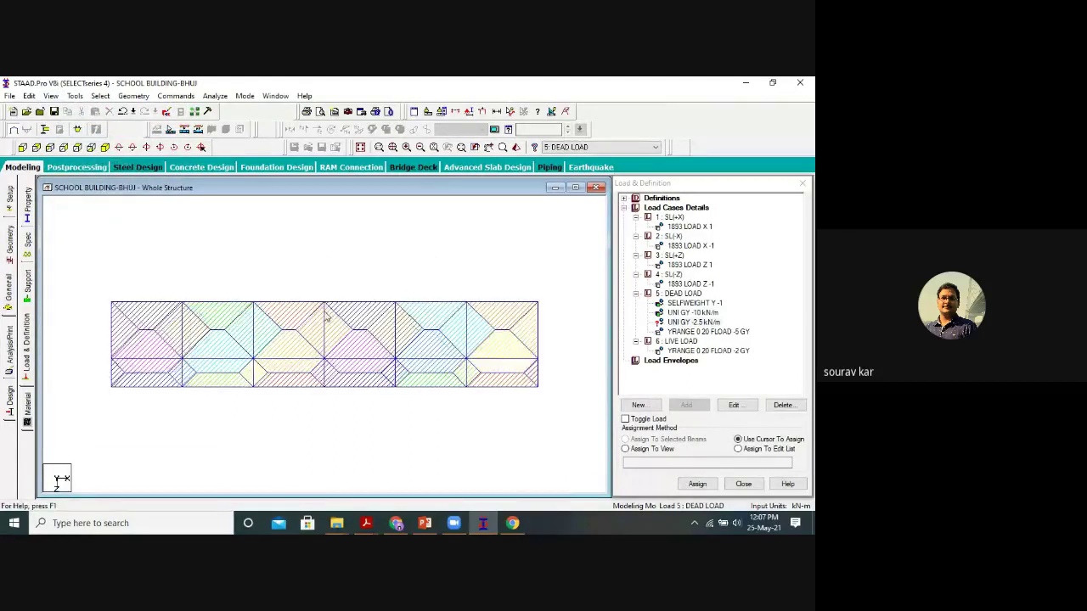
{"action": "left_click", "coordinate": [104, 148]}
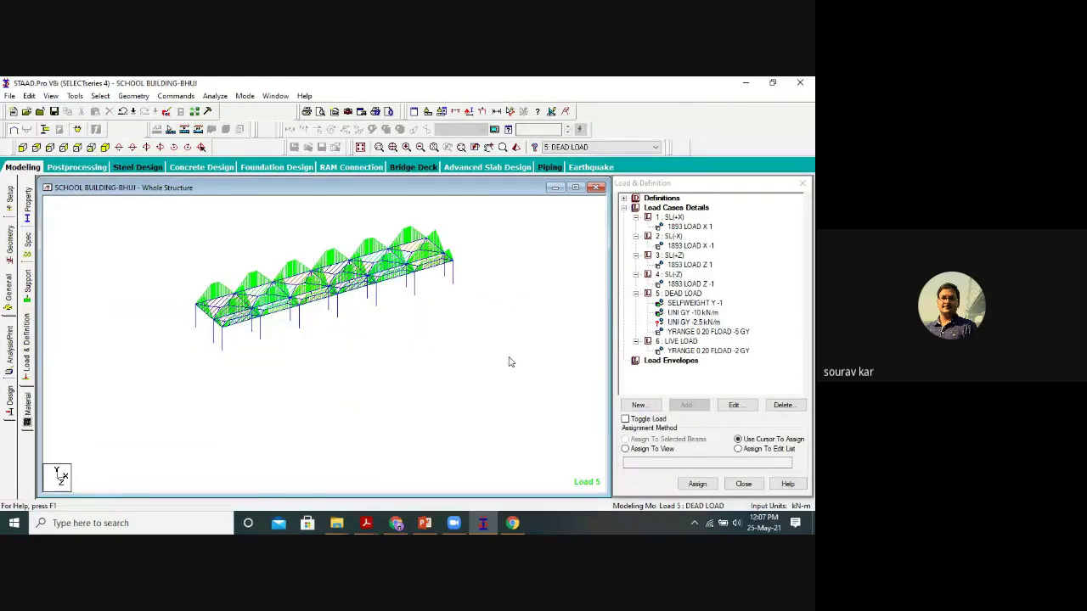
{"action": "left_click", "coordinate": [488, 147]}
{"action": "mouse_move", "coordinate": [417, 286]}
{"action": "left_mouse_down"}
{"action": "mouse_move", "coordinate": [408, 339]}
{"action": "mouse_move", "coordinate": [378, 292]}
{"action": "left_mouse_up"}
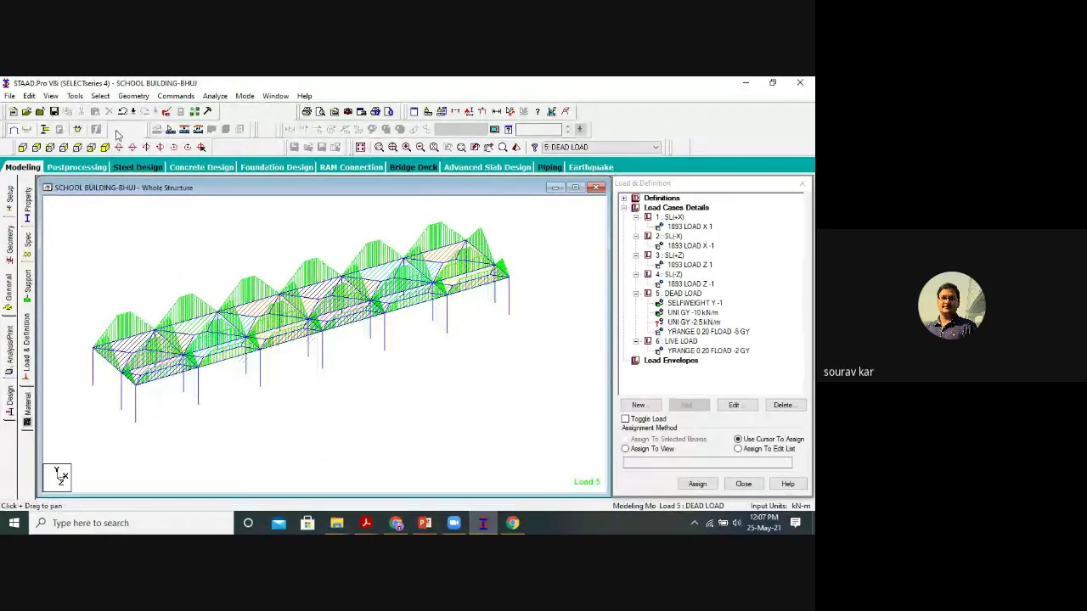
{"action": "left_click", "coordinate": [78, 148]}
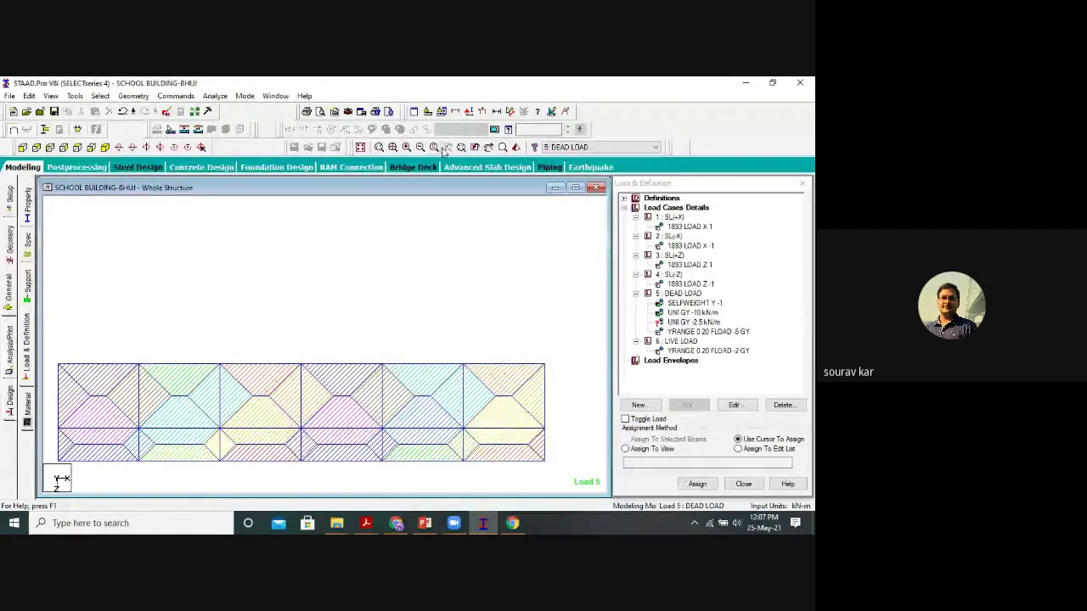
{"action": "left_click", "coordinate": [488, 147]}
{"action": "left_click_drag", "start_coordinate": [417, 308], "coordinate": [443, 280]}
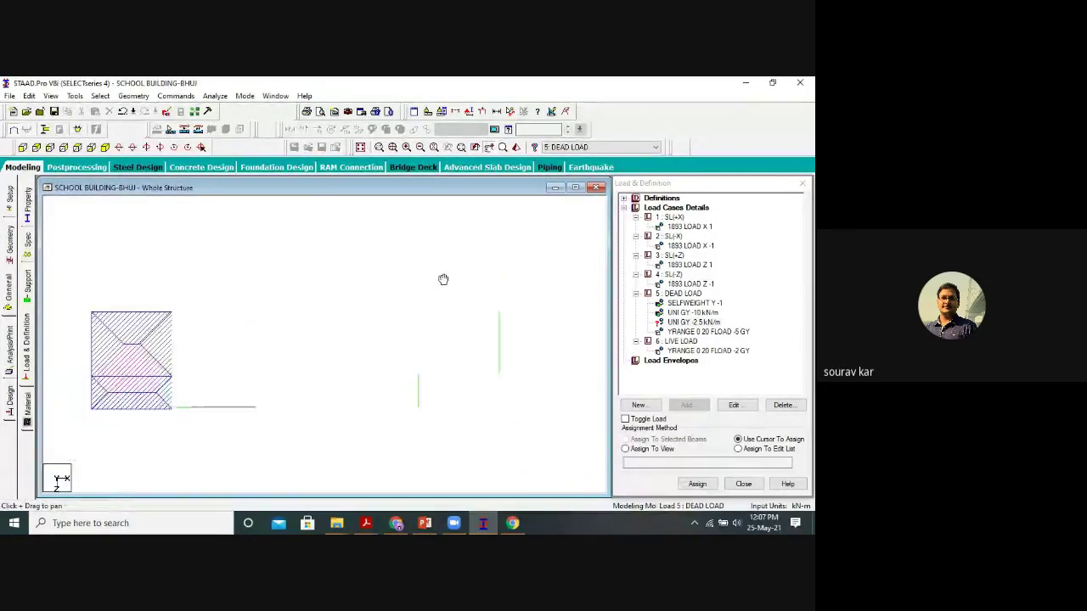
Assign the -2.5 kN/m uniform load to all perimeter beams of the roof using the Assign To Selected Beams method.
{"action": "left_click", "coordinate": [693, 323]}
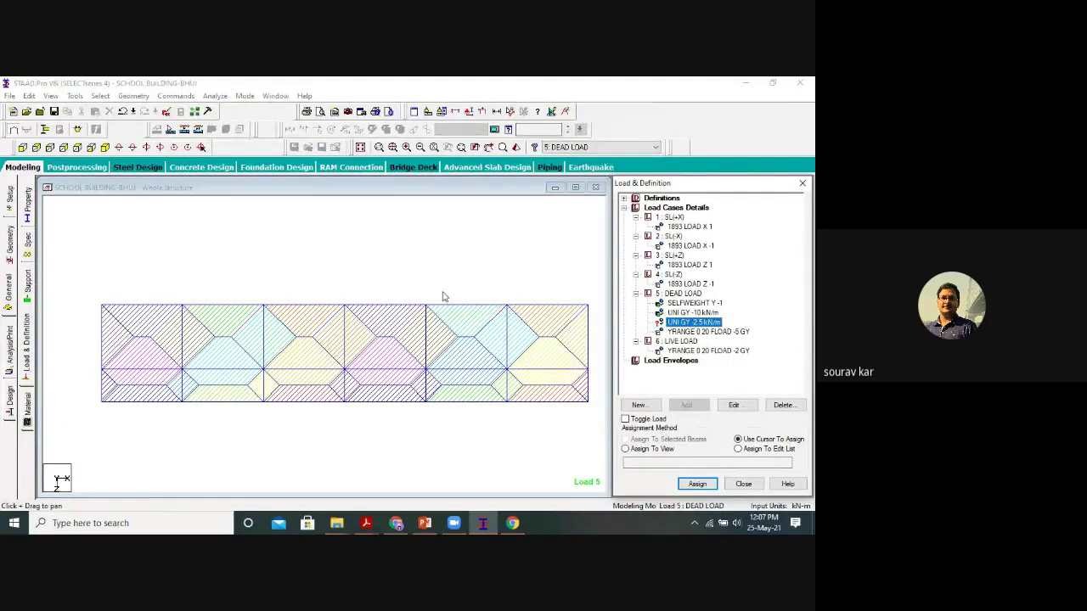
{"action": "left_click_drag", "start_coordinate": [563, 293], "coordinate": [542, 421]}
{"action": "left_click_drag", "start_coordinate": [464, 398], "coordinate": [452, 419], "text": "ctrl"}
{"action": "left_click_drag", "start_coordinate": [395, 388], "coordinate": [379, 417], "text": "ctrl"}
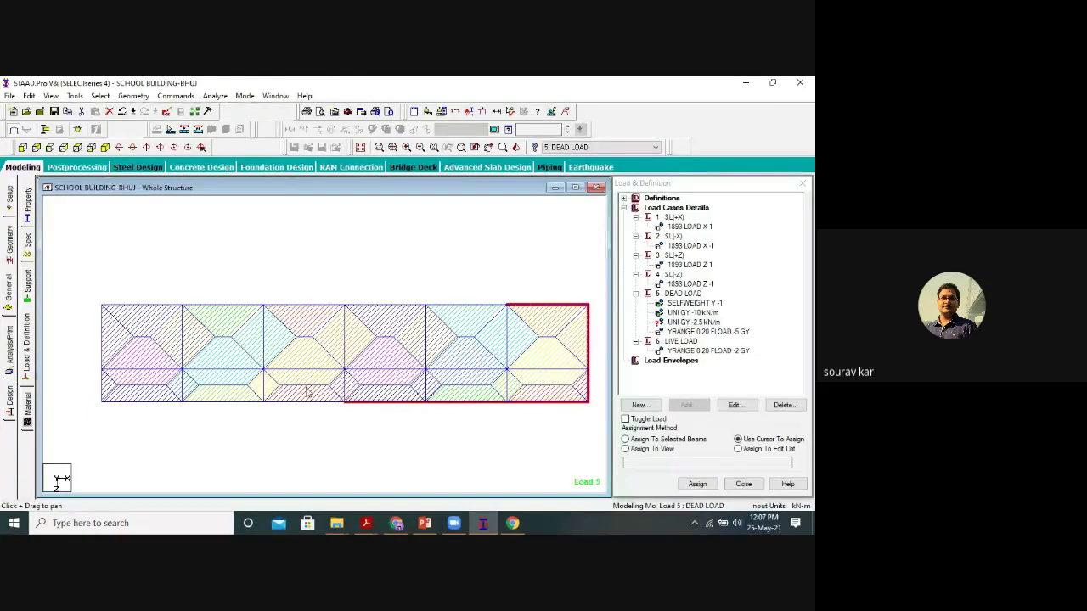
{"action": "left_click_drag", "start_coordinate": [318, 390], "coordinate": [290, 416], "text": "ctrl"}
{"action": "left_click_drag", "start_coordinate": [234, 391], "coordinate": [211, 418], "text": "ctrl"}
{"action": "left_click_drag", "start_coordinate": [159, 390], "coordinate": [121, 420], "text": "ctrl"}
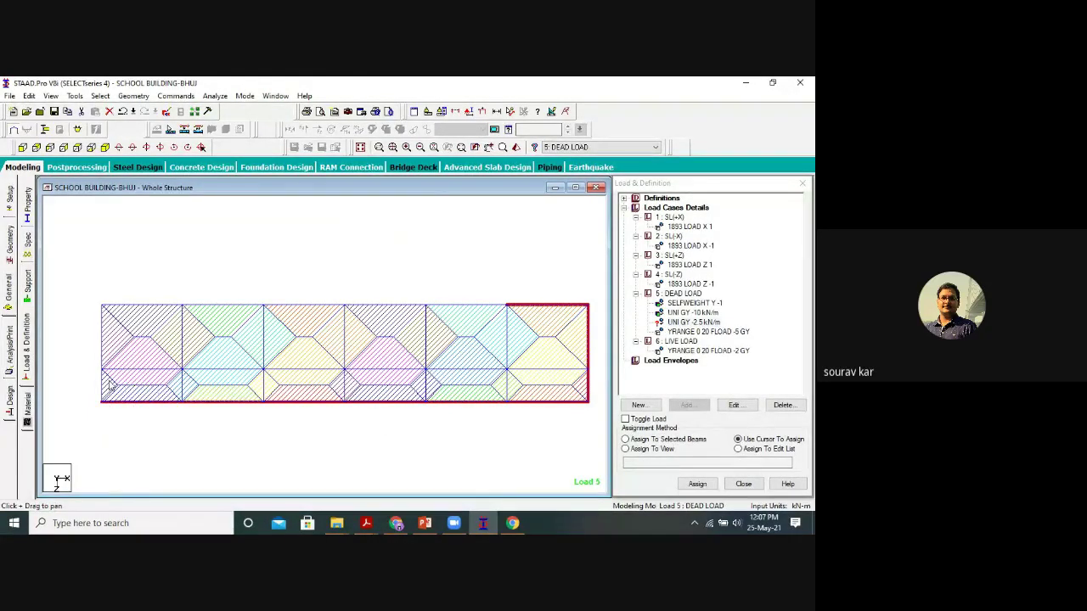
{"action": "left_click_drag", "start_coordinate": [128, 331], "coordinate": [73, 355], "text": "ctrl"}
{"action": "left_click_drag", "start_coordinate": [160, 295], "coordinate": [124, 319], "text": "ctrl"}
{"action": "left_click_drag", "start_coordinate": [241, 293], "coordinate": [202, 321], "text": "ctrl"}
{"action": "left_click_drag", "start_coordinate": [322, 296], "coordinate": [306, 313], "text": "ctrl"}
{"action": "left_click_drag", "start_coordinate": [403, 294], "coordinate": [381, 312], "text": "ctrl"}
{"action": "left_click_drag", "start_coordinate": [488, 292], "coordinate": [465, 314], "text": "ctrl"}
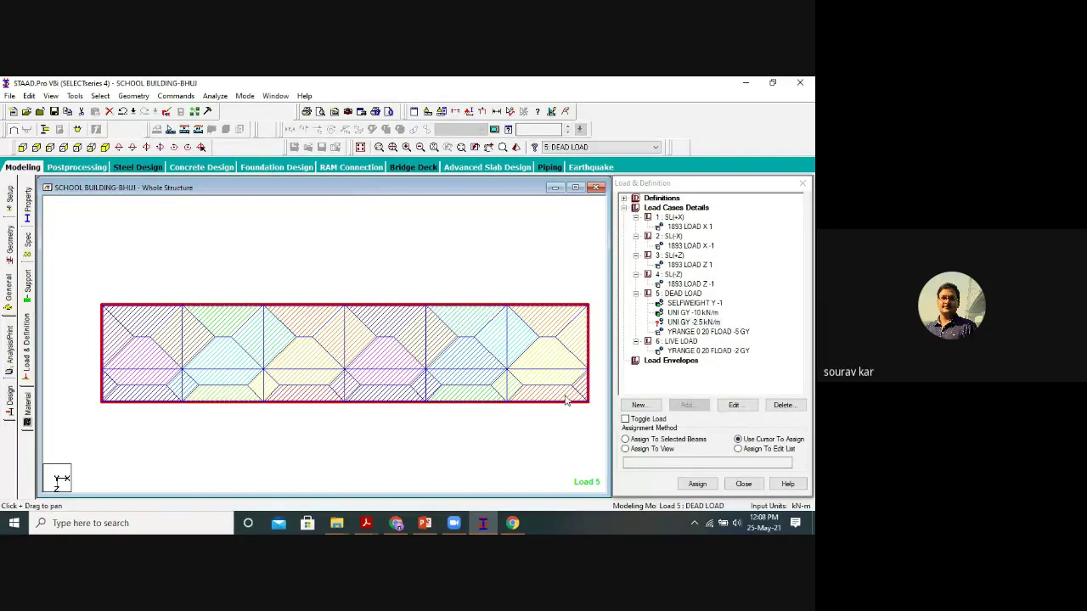
{"action": "left_click", "coordinate": [680, 441]}
{"action": "left_click", "coordinate": [697, 484]}
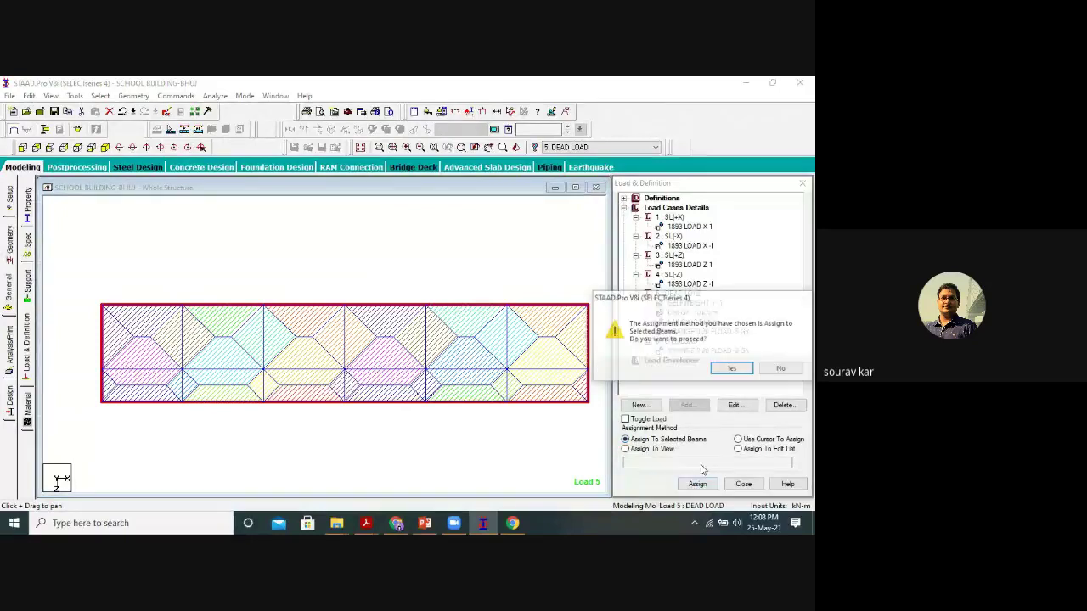
{"action": "left_click", "coordinate": [726, 370]}
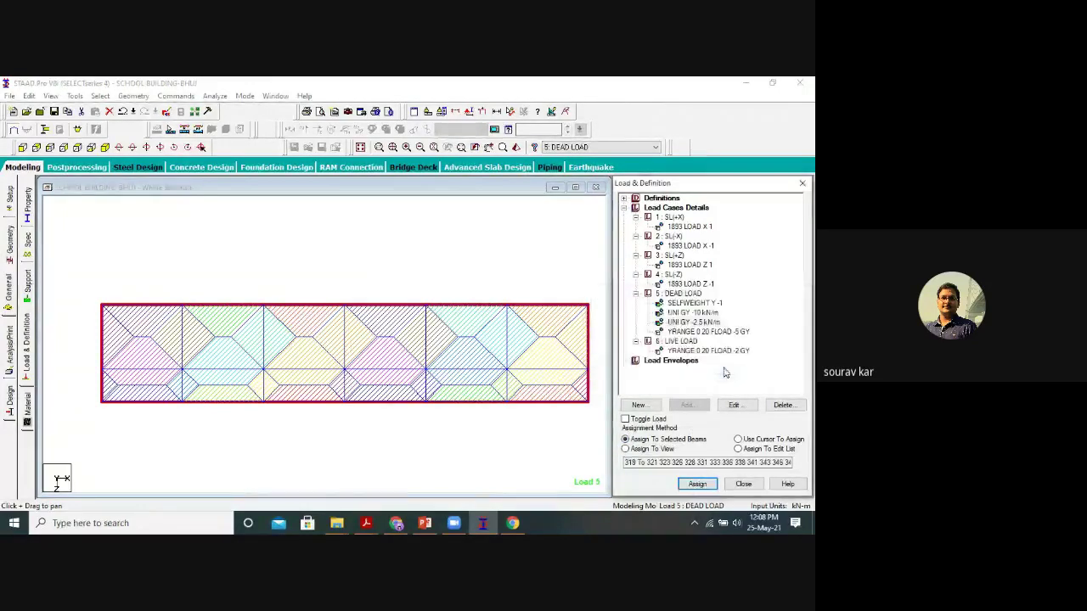
Redisplay the whole structure in isometric view with no members selected, and save the model.
{"action": "left_click", "coordinate": [105, 147]}
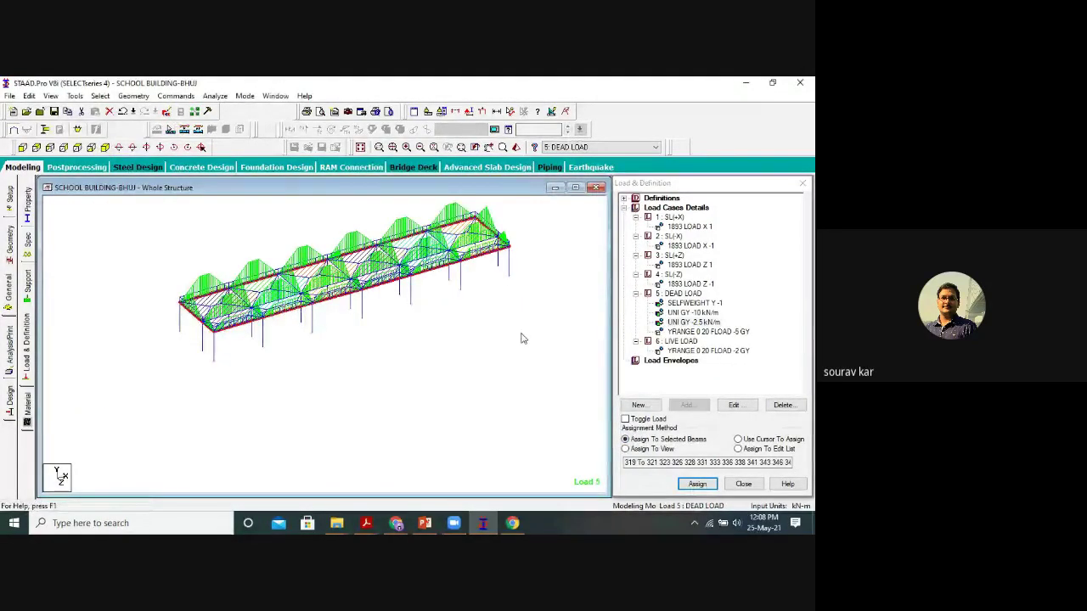
{"action": "left_click", "coordinate": [311, 209]}
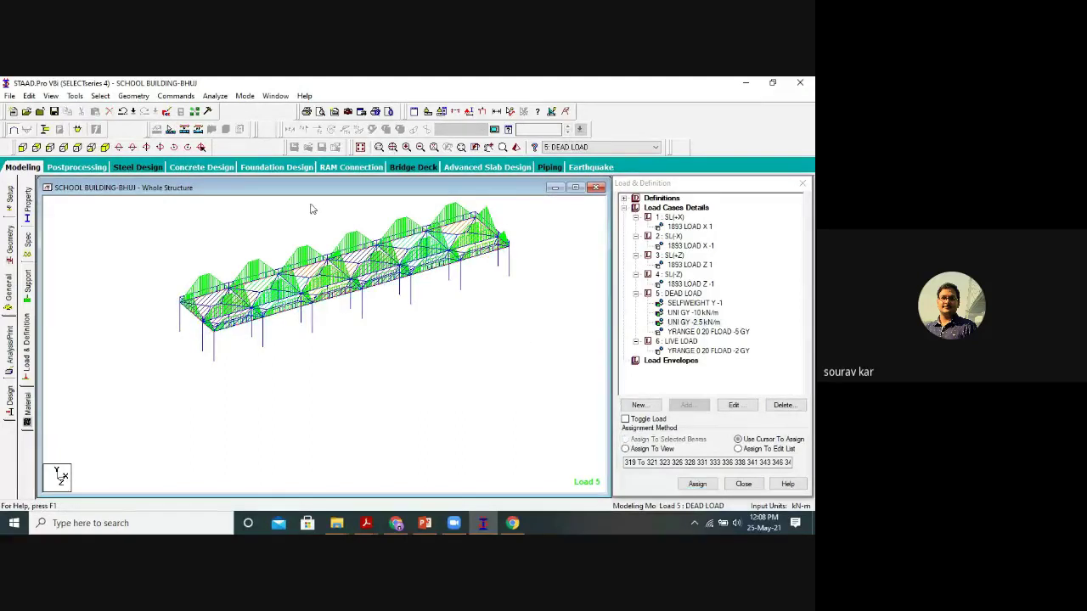
{"action": "left_click", "coordinate": [360, 148]}
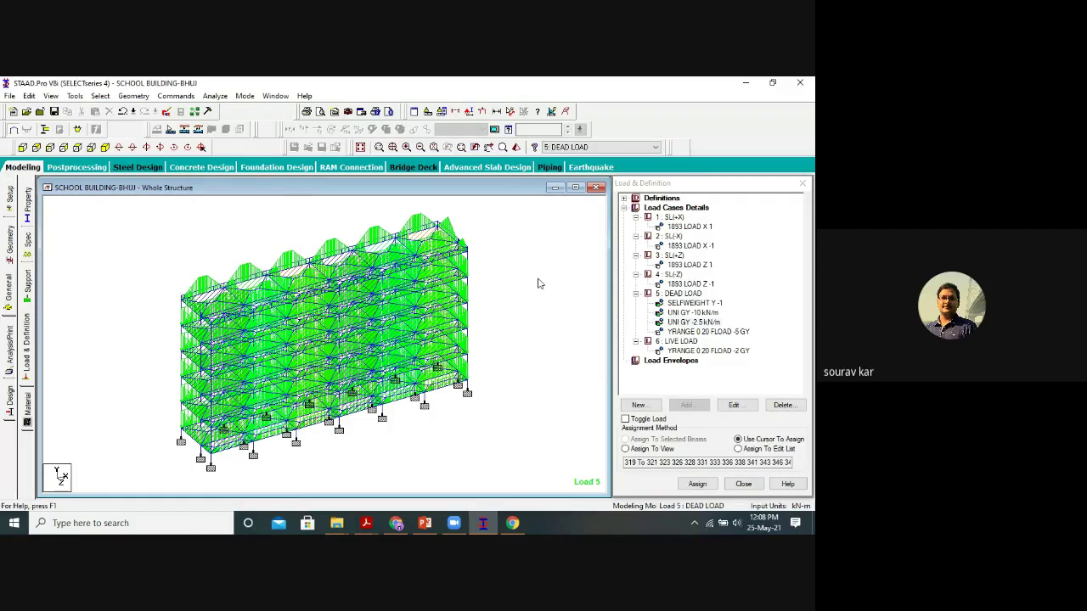
{"action": "key", "text": "ctrl+s"}
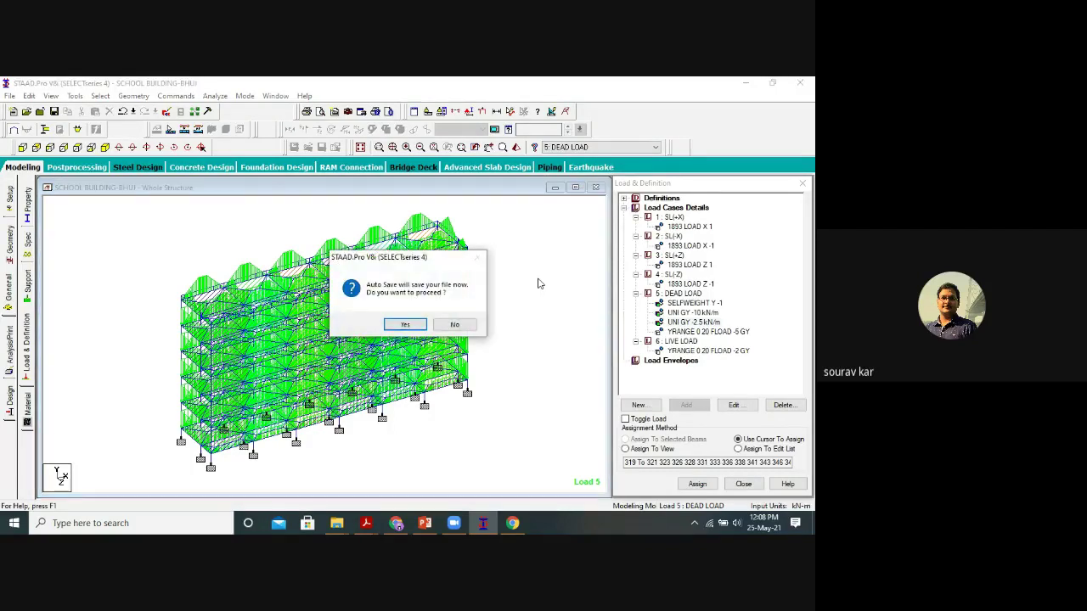
{"action": "key", "text": "Return"}
{"action": "key", "text": "Return"}
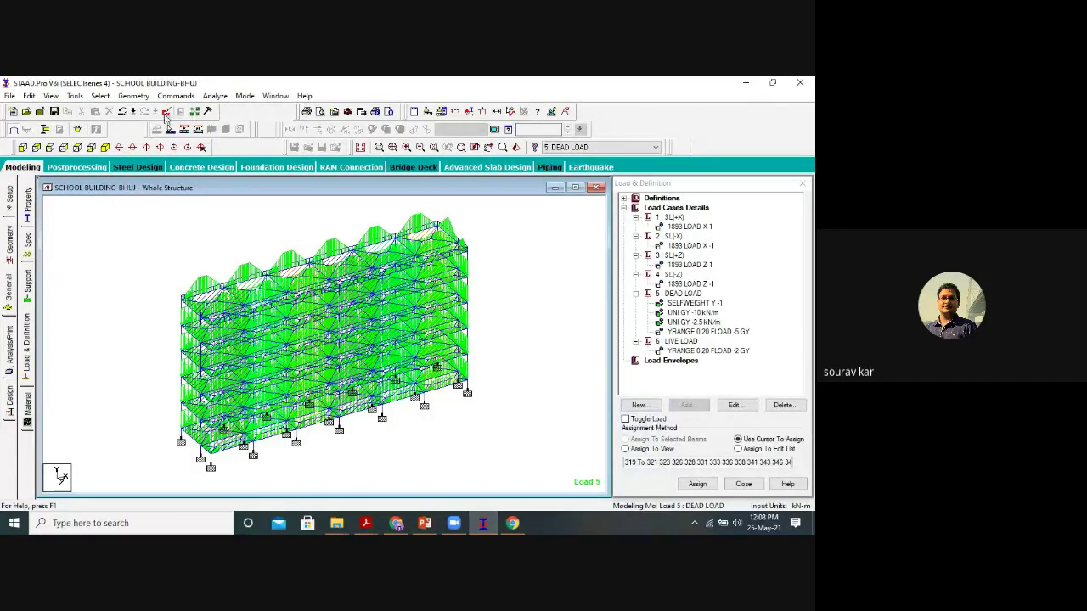
Switch to the PowerPoint presentation and read slide 22 on the imposed load to include in the seismic weight.
{"action": "left_click", "coordinate": [429, 526]}
{"action": "scroll", "coordinate": [549, 397], "scroll_direction": "down", "scroll_amount": 3}
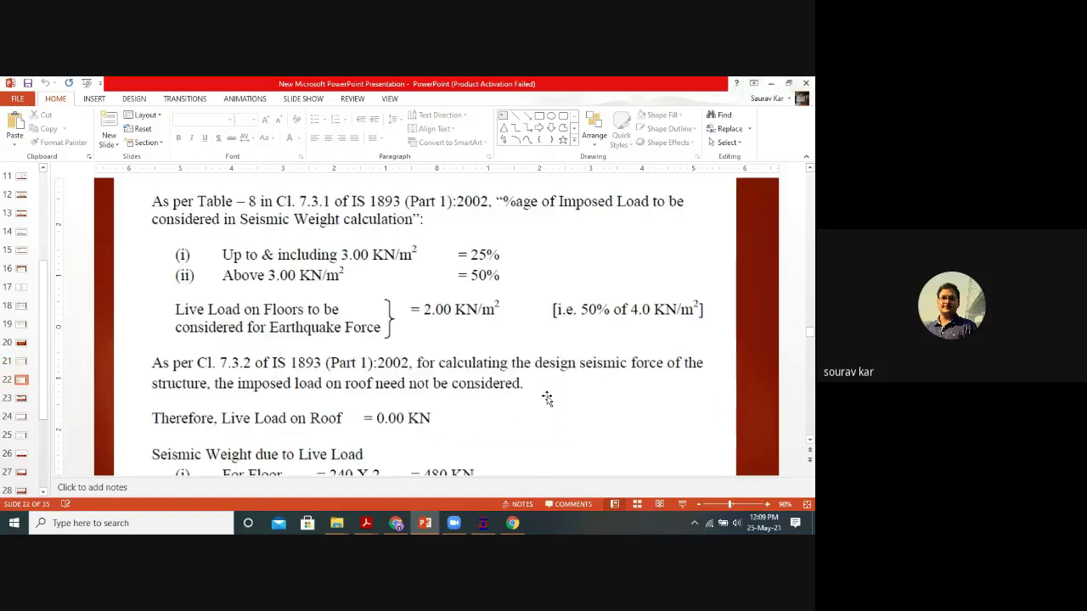
{"action": "scroll", "coordinate": [547, 400], "scroll_direction": "down", "scroll_amount": 1}
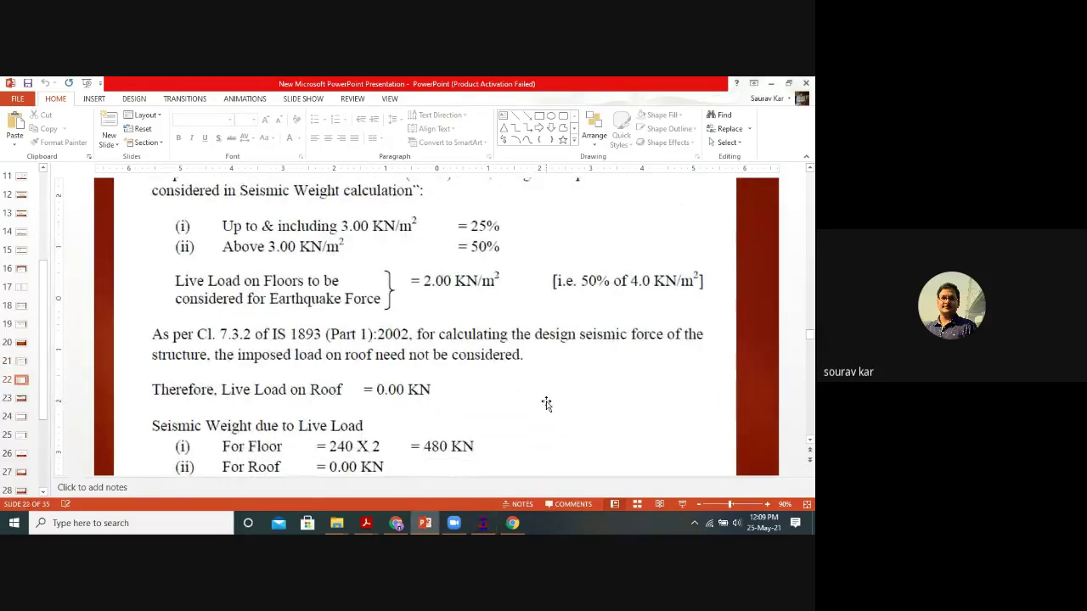
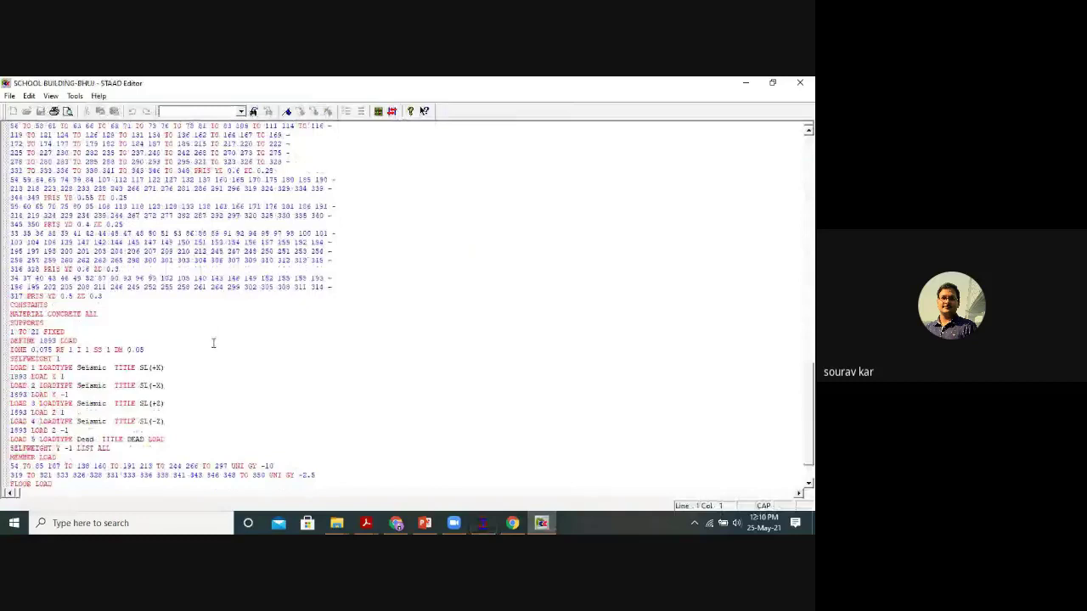
In the STAAD Editor, copy the dead load case's MEMBER LOAD block and insert it below the ZONE line of DEFINE 1893 LOAD.
{"action": "scroll", "coordinate": [212, 341], "scroll_direction": "down", "scroll_amount": 6}
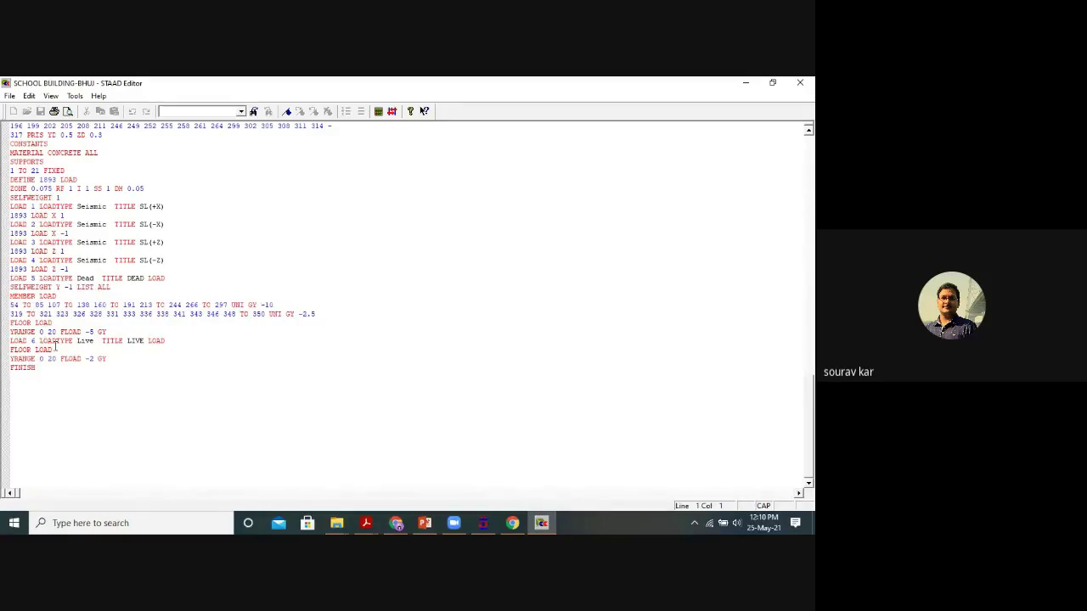
{"action": "left_click", "coordinate": [48, 315]}
{"action": "left_click_drag", "start_coordinate": [11, 297], "coordinate": [323, 317]}
{"action": "key", "text": "ctrl+c"}
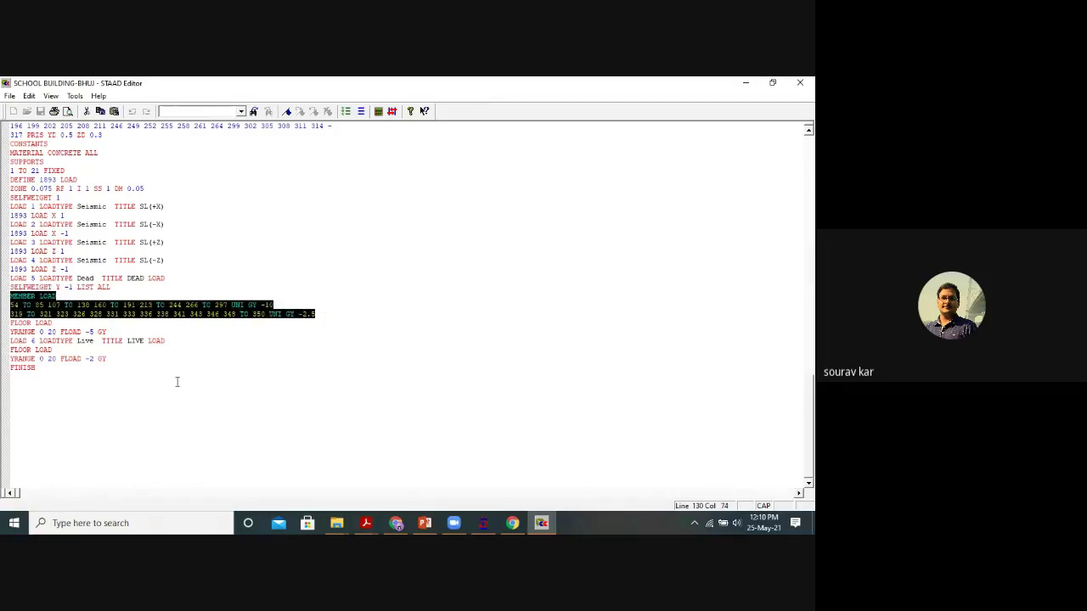
{"action": "scroll", "coordinate": [176, 384], "scroll_direction": "up", "scroll_amount": 6}
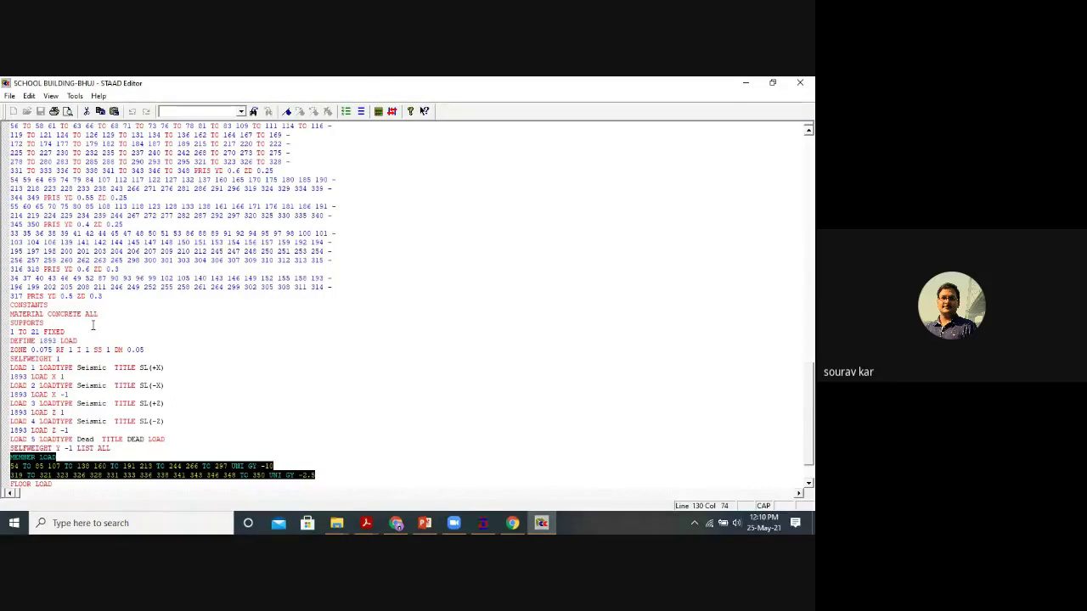
{"action": "scroll", "coordinate": [170, 373], "scroll_direction": "up", "scroll_amount": 8}
{"action": "scroll", "coordinate": [136, 350], "scroll_direction": "down", "scroll_amount": 14}
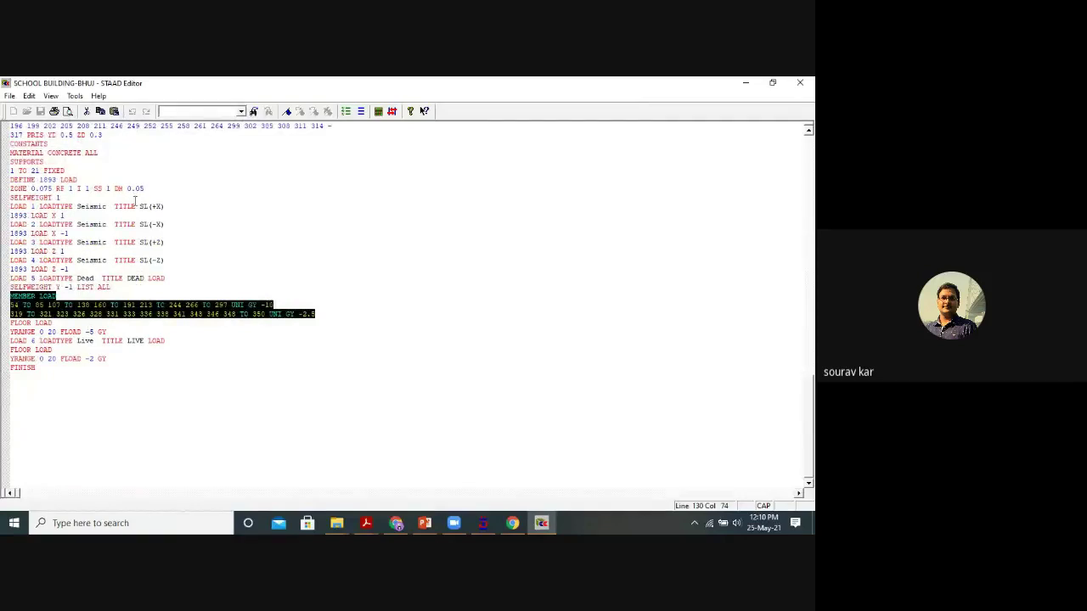
{"action": "left_click", "coordinate": [162, 188]}
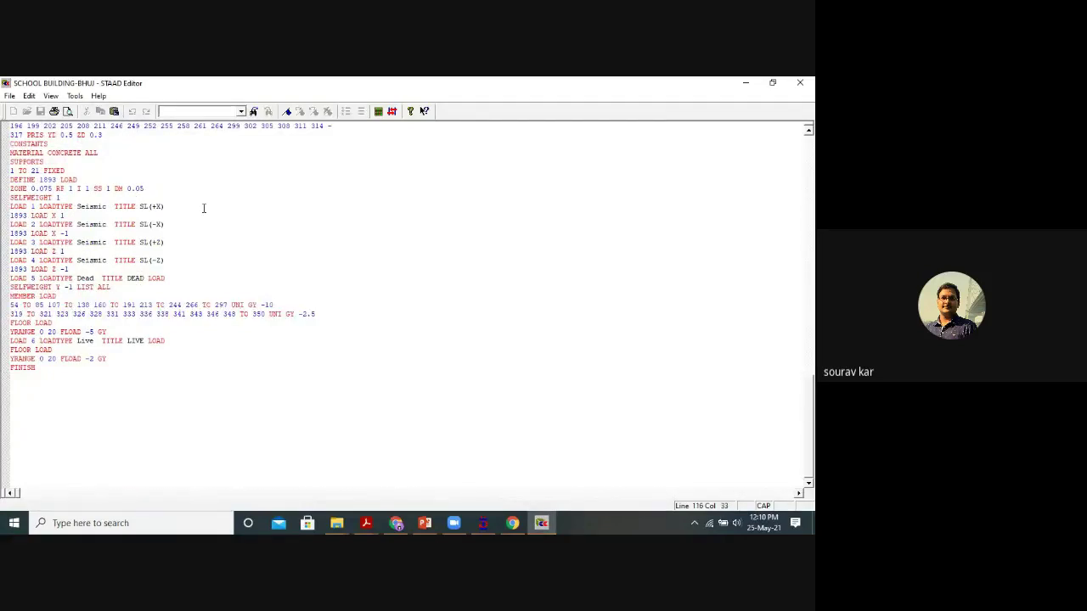
{"action": "key", "text": "Return"}
{"action": "key", "text": "ctrl+v"}
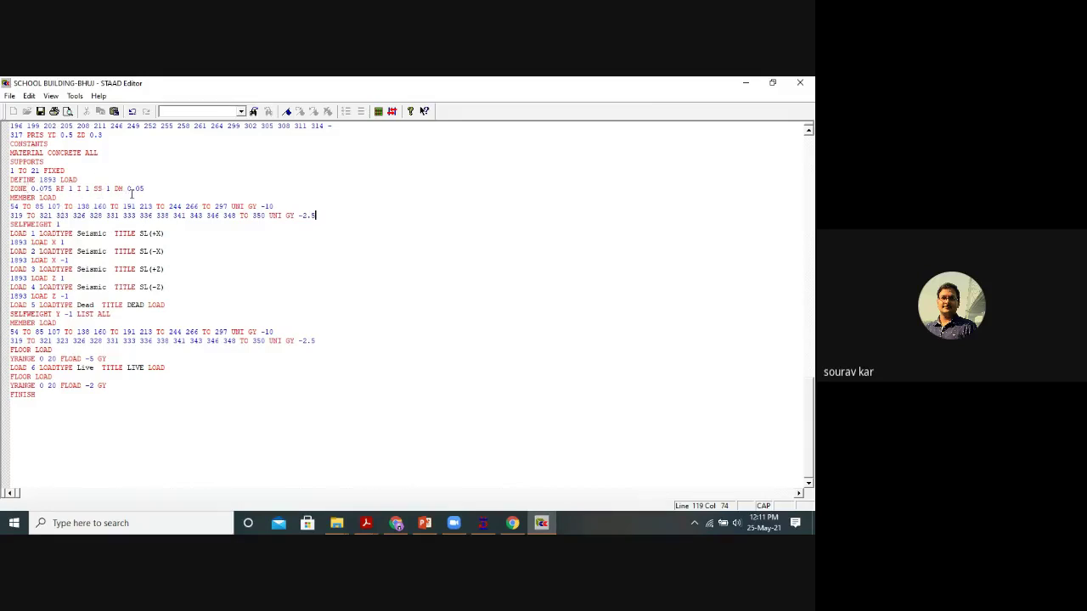
Change the heading of the copied block under DEFINE 1893 LOAD to MEMBER WEIGHT.
{"action": "left_click", "coordinate": [79, 196]}
{"action": "key", "text": "BackSpace"}
{"action": "key", "text": "BackSpace"}
{"action": "key", "text": "BackSpace"}
{"action": "key", "text": "Caps_Lock"}
{"action": "type", "text": "weight"}
{"action": "key", "text": "BackSpace"}
{"action": "key", "text": "BackSpace"}
{"action": "key", "text": "BackSpace"}
{"action": "key", "text": "BackSpace"}
{"action": "key", "text": "BackSpace"}
{"action": "key", "text": "BackSpace"}
{"action": "type", "text": "we"}
{"action": "key", "text": "Caps_Lock"}
{"action": "key", "text": "BackSpace"}
{"action": "key", "text": "BackSpace"}
{"action": "type", "text": "WEIGHT"}
Remove the GY direction and minus signs from both member weight lines so they read UNI 10 and UNI 2.5.
{"action": "left_click", "coordinate": [265, 206]}
{"action": "key", "text": "BackSpace"}
{"action": "key", "text": "BackSpace"}
{"action": "key", "text": "BackSpace"}
{"action": "key", "text": "BackSpace"}
{"action": "left_click", "coordinate": [305, 216]}
{"action": "key", "text": "BackSpace"}
{"action": "key", "text": "BackSpace"}
{"action": "key", "text": "BackSpace"}
{"action": "key", "text": "BackSpace"}
{"action": "left_click", "coordinate": [250, 206]}
Copy the dead load case's FLOOR LOAD block and insert it after the member weight lines.
{"action": "left_click_drag", "start_coordinate": [12, 352], "coordinate": [117, 357]}
{"action": "key", "text": "ctrl+c"}
{"action": "left_click", "coordinate": [318, 217]}
{"action": "key", "text": "Return"}
{"action": "key", "text": "ctrl+v"}
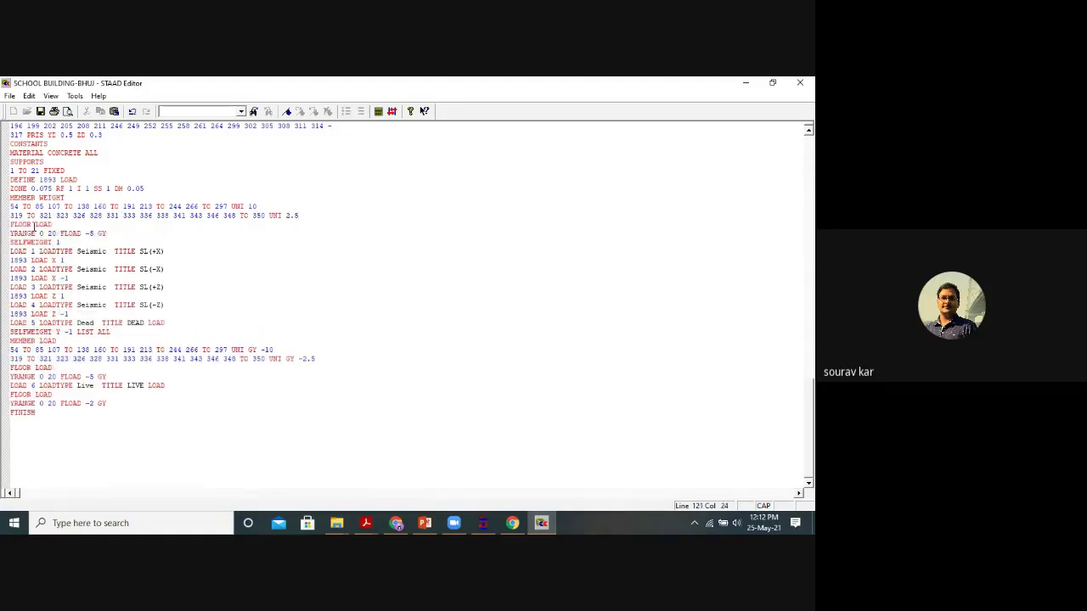
Change the copied dead load block to FLOOR WEIGHT with YRANGE 0 20 FLOAD 5, without the minus sign and GY direction.
{"action": "double_click", "coordinate": [39, 225]}
{"action": "type", "text": "WEIGHT"}
{"action": "left_click", "coordinate": [90, 233]}
{"action": "key", "text": "BackSpace"}
{"action": "left_click", "coordinate": [116, 233]}
{"action": "key", "text": "BackSpace"}
{"action": "key", "text": "BackSpace"}
{"action": "left_click", "coordinate": [381, 324]}
Copy the live load case's FLOOR LOAD block and insert it below the YRANGE 0 20 FLOAD 5 line.
{"action": "left_click_drag", "start_coordinate": [10, 395], "coordinate": [121, 406]}
{"action": "key", "text": "ctrl+c"}
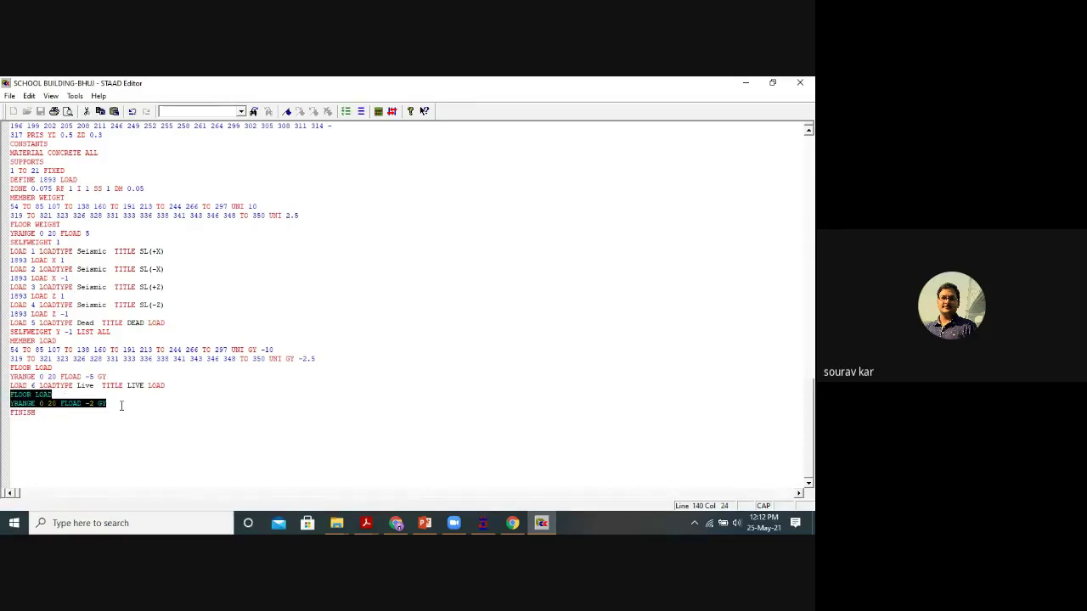
{"action": "left_click", "coordinate": [67, 224]}
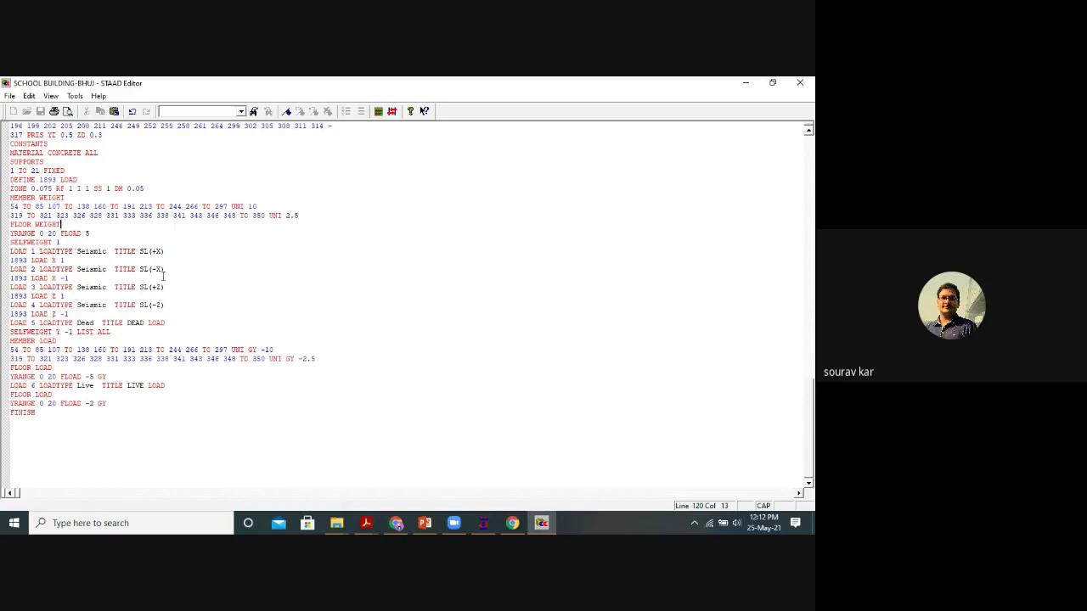
{"action": "left_click", "coordinate": [113, 235]}
{"action": "key", "text": "Return"}
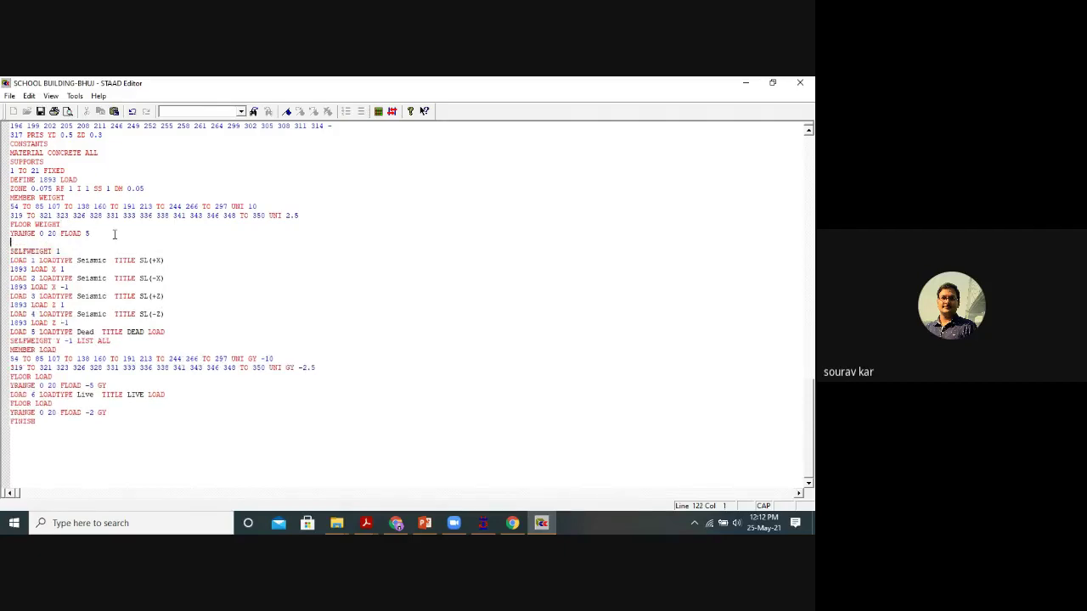
{"action": "key", "text": "ctrl+v"}
Change the copied live load block to FLOOR WEIGHT with YRANGE 0 20 FLOAD 2, dropping the minus sign and GY, and close the editor.
{"action": "key", "text": "Up"}
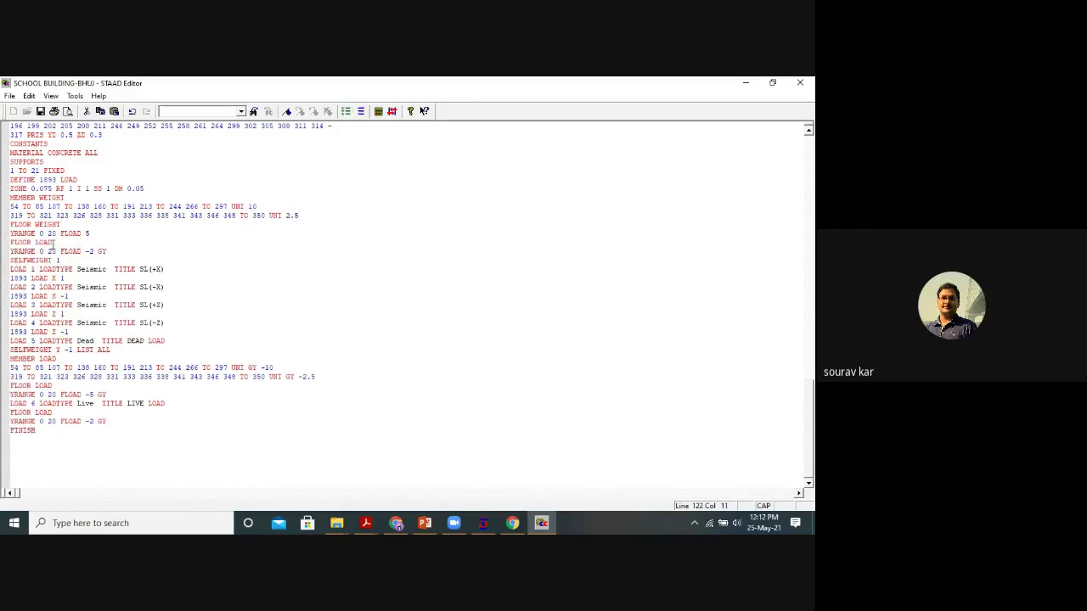
{"action": "key", "text": "BackSpace"}
{"action": "key", "text": "BackSpace"}
{"action": "key", "text": "BackSpace"}
{"action": "key", "text": "BackSpace"}
{"action": "type", "text": "WEIGHT"}
{"action": "left_click", "coordinate": [88, 252]}
{"action": "key", "text": "BackSpace"}
{"action": "key", "text": "Right"}
{"action": "key", "text": "Right"}
{"action": "key", "text": "BackSpace"}
{"action": "key", "text": "BackSpace"}
{"action": "left_click", "coordinate": [800, 82]}
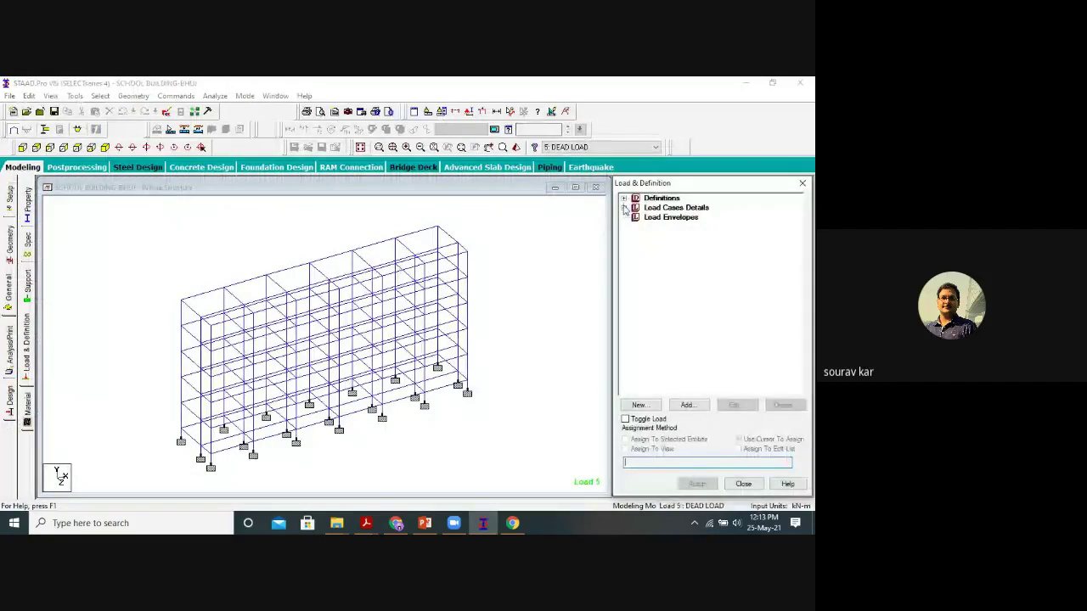
Examine the seismic definition's member weights, floor weights and selfweight together with the SL(+X) load case contents.
{"action": "left_click", "coordinate": [625, 208]}
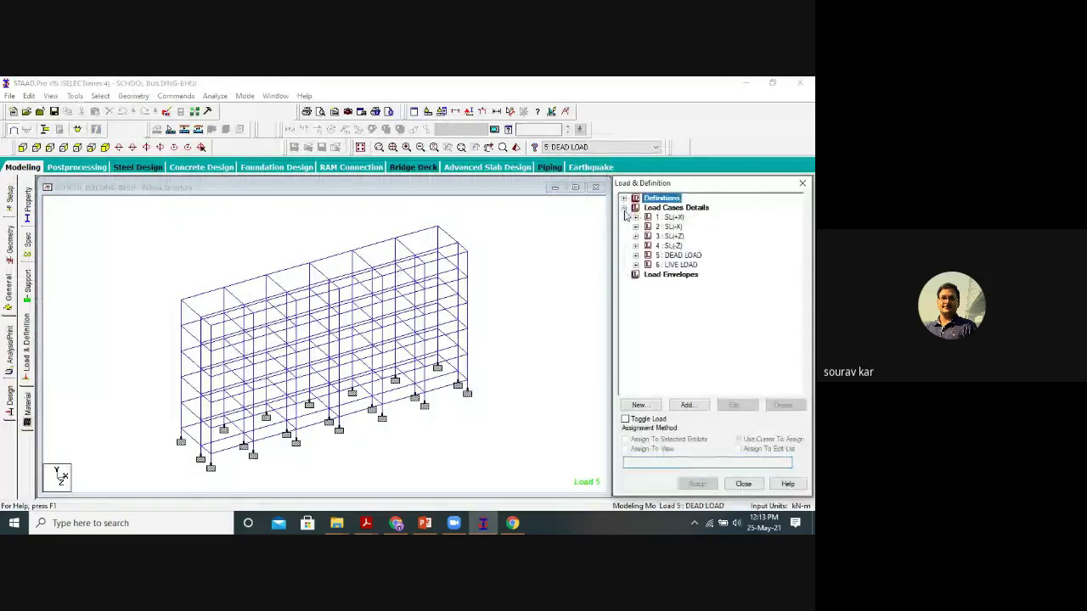
{"action": "left_click", "coordinate": [635, 217]}
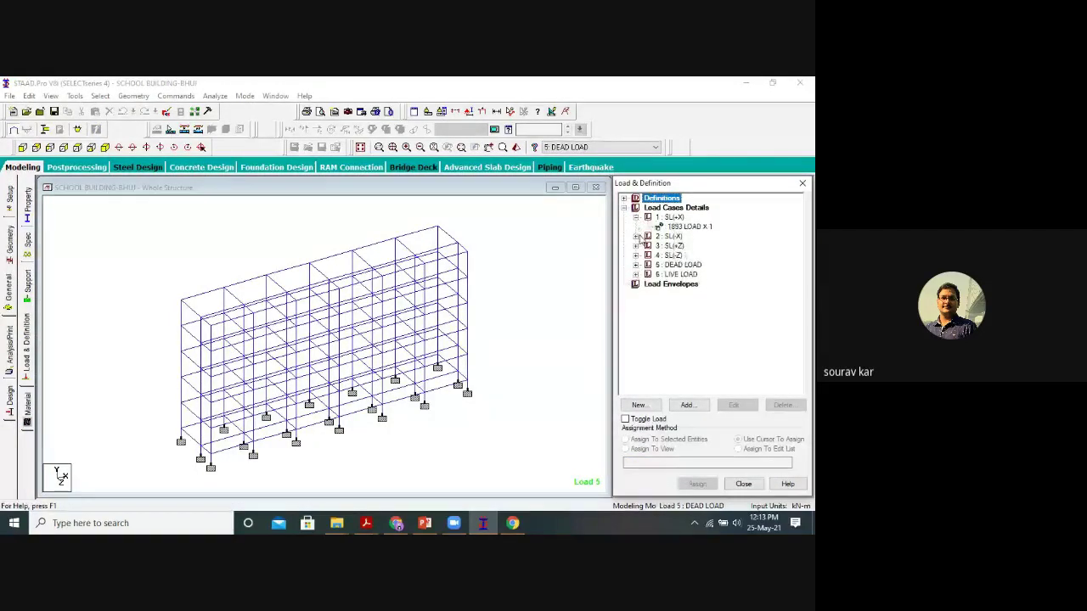
{"action": "left_click", "coordinate": [625, 198]}
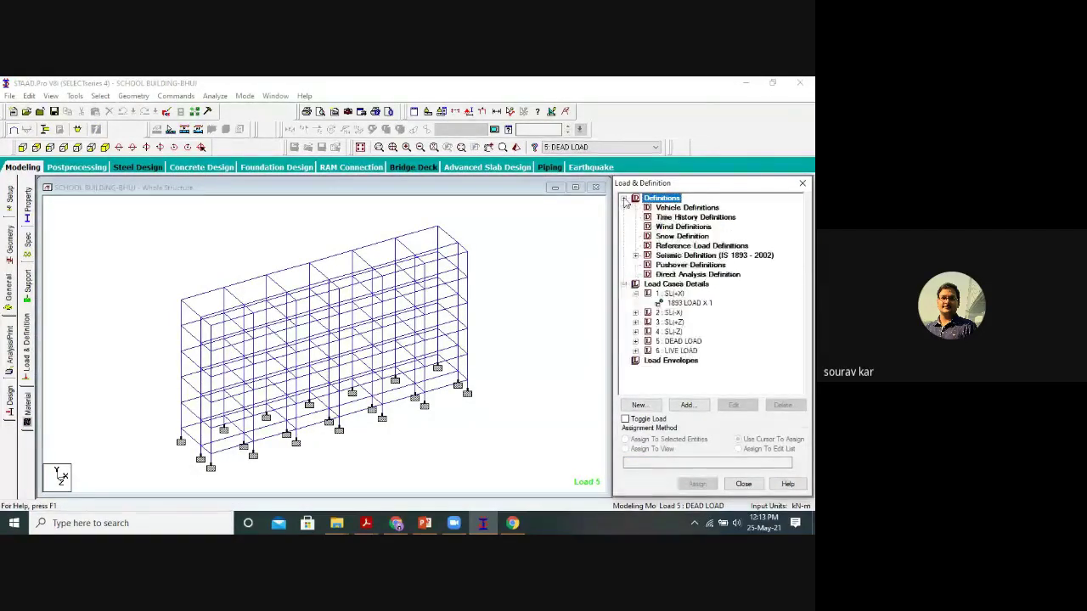
{"action": "left_click", "coordinate": [635, 255]}
{"action": "left_click", "coordinate": [648, 265]}
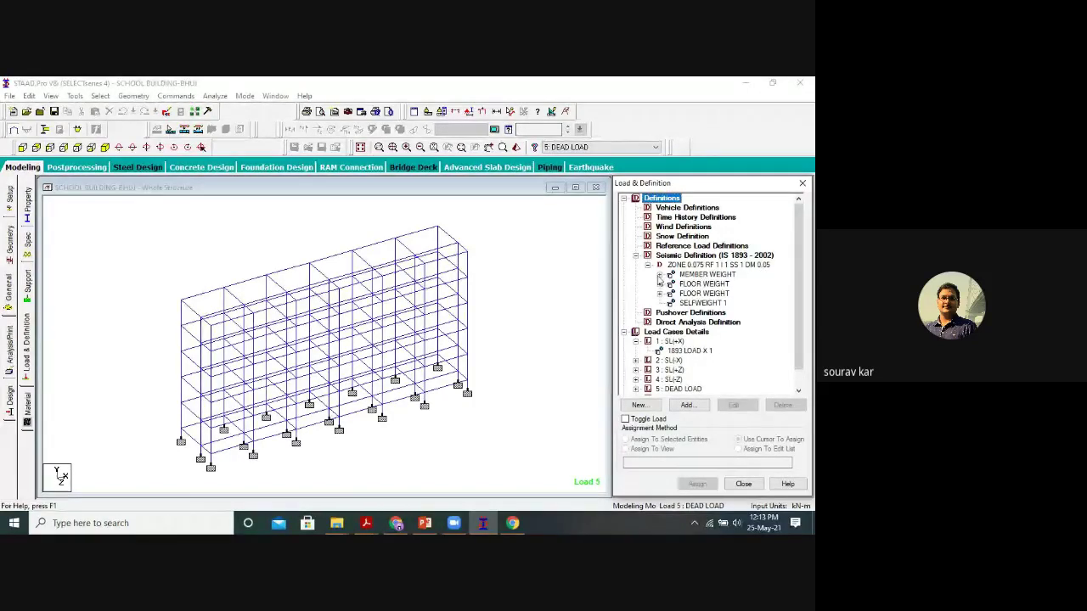
{"action": "left_click", "coordinate": [660, 275]}
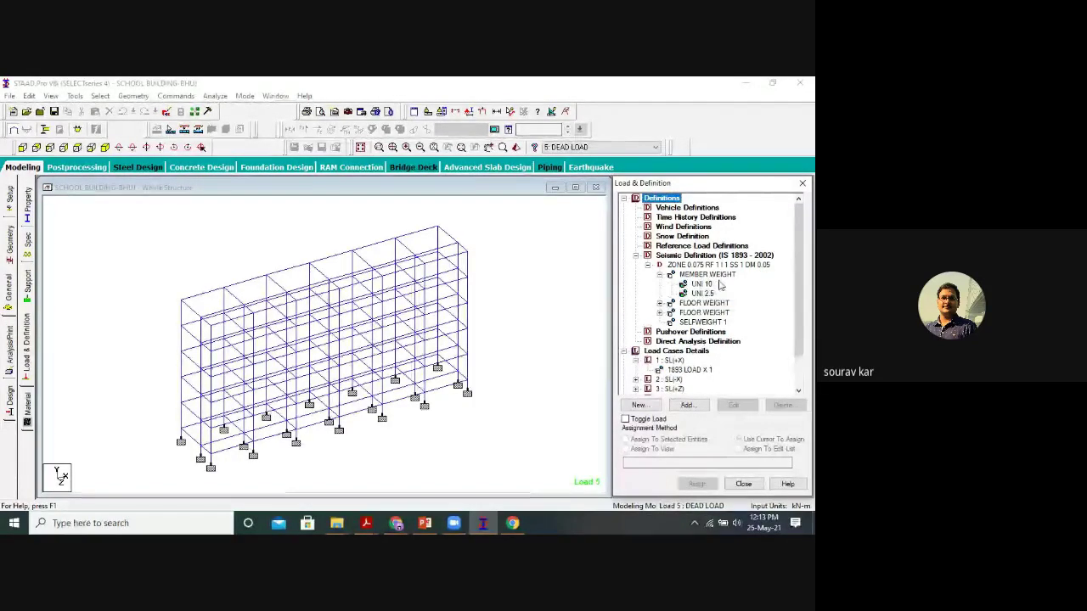
{"action": "left_click", "coordinate": [659, 303]}
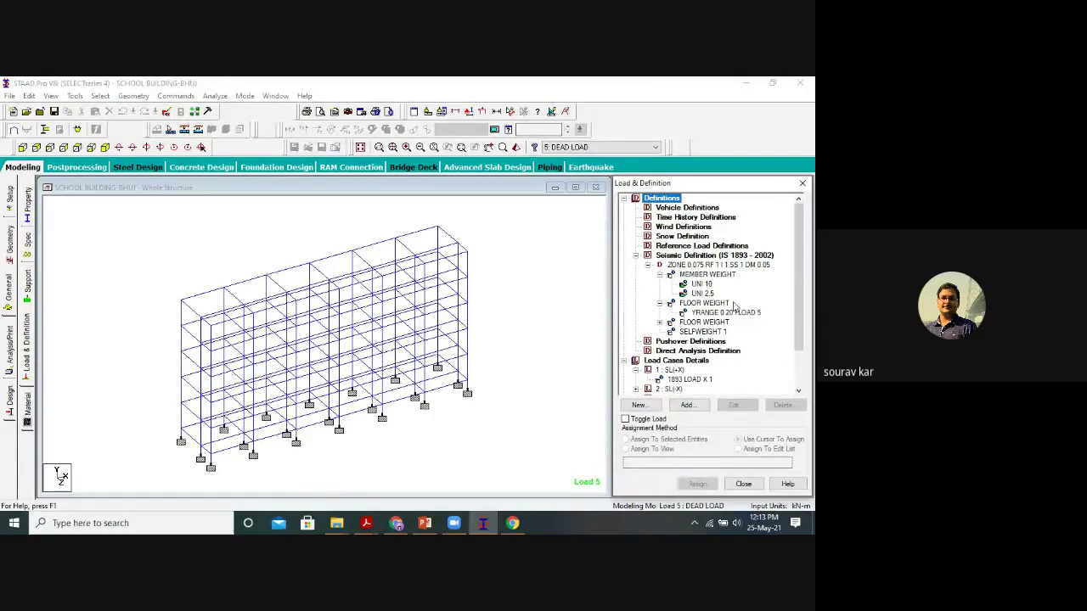
{"action": "left_click", "coordinate": [659, 323]}
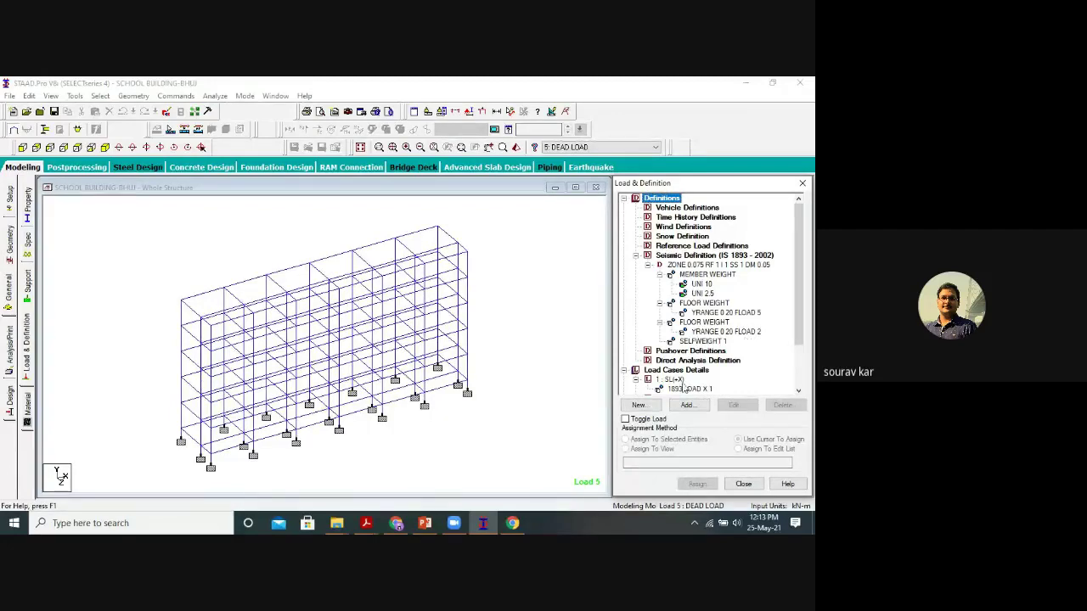
{"action": "scroll", "coordinate": [710, 331], "scroll_direction": "down", "scroll_amount": 1}
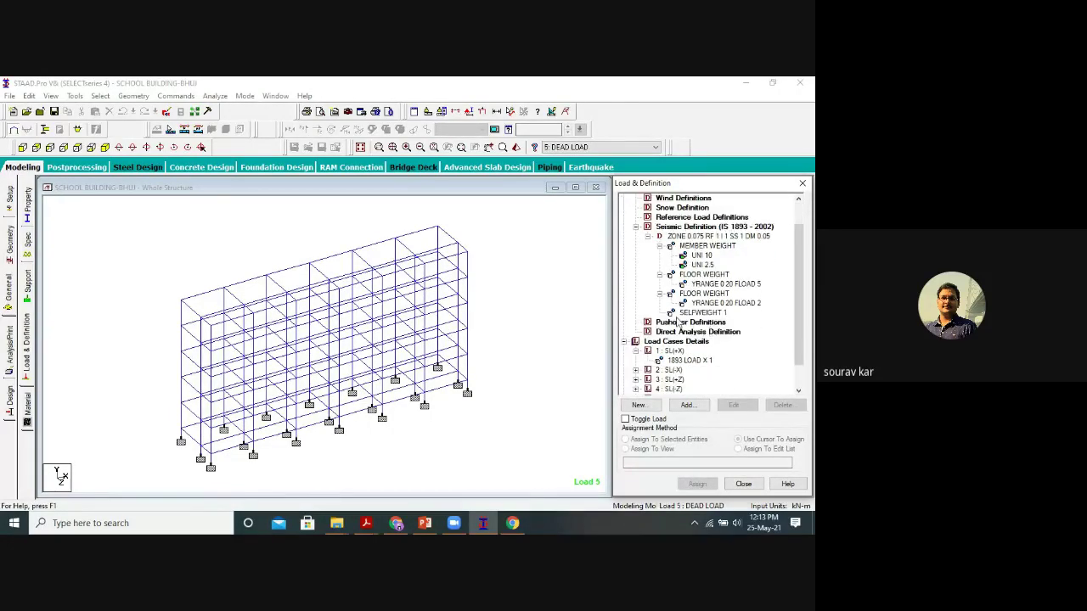
{"action": "scroll", "coordinate": [548, 349], "scroll_direction": "down", "scroll_amount": 1}
{"action": "scroll", "coordinate": [726, 361], "scroll_direction": "down", "scroll_amount": 1}
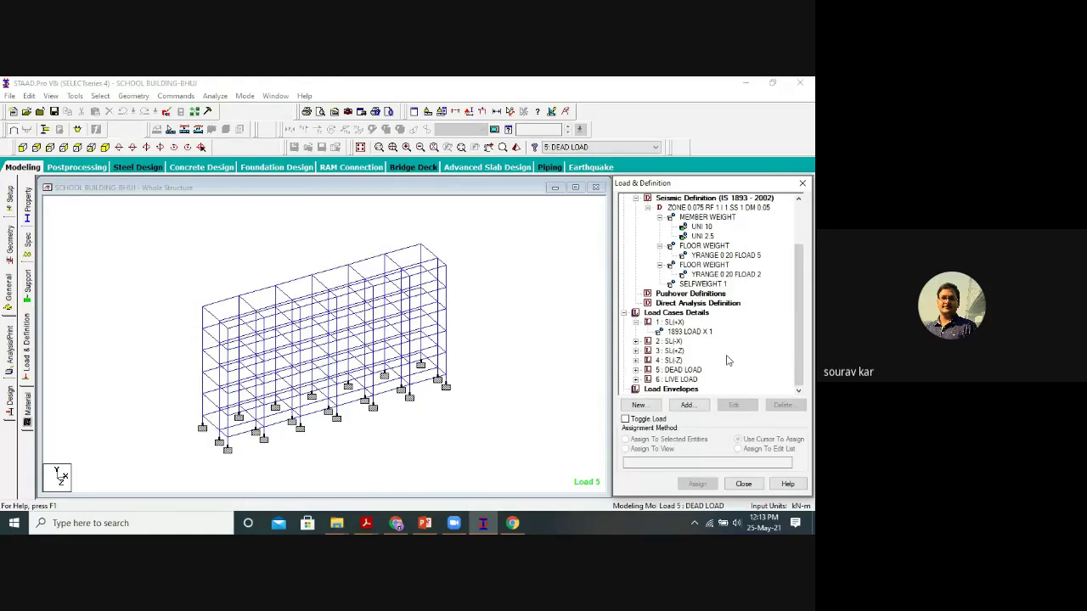
{"action": "left_click", "coordinate": [565, 336]}
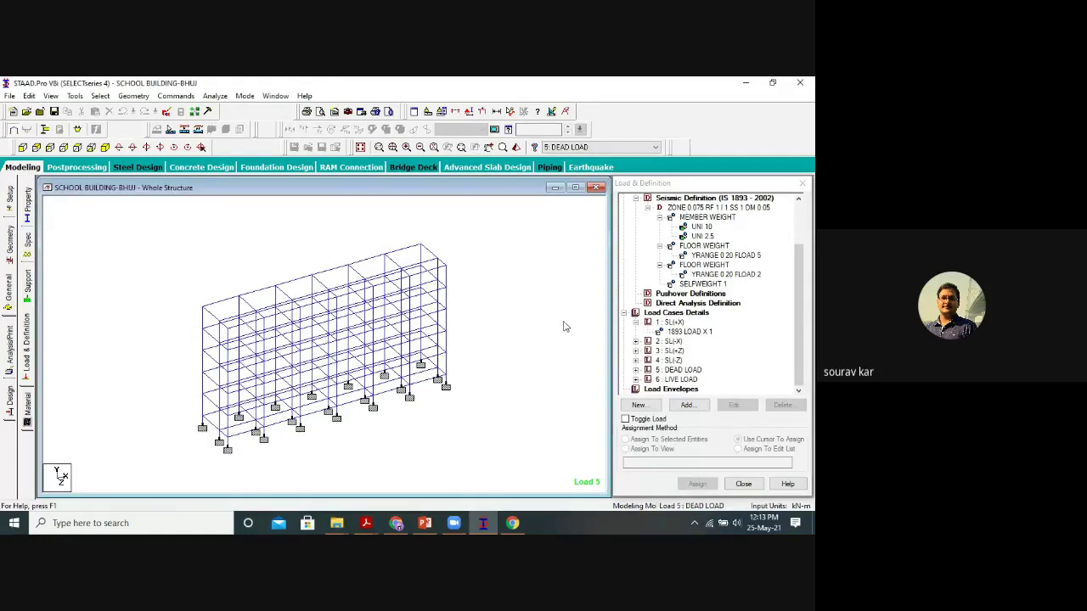
Delete the SELFWEIGHT 1 entry from the IS 1893 - 2002 seismic definition.
{"action": "left_click", "coordinate": [712, 285]}
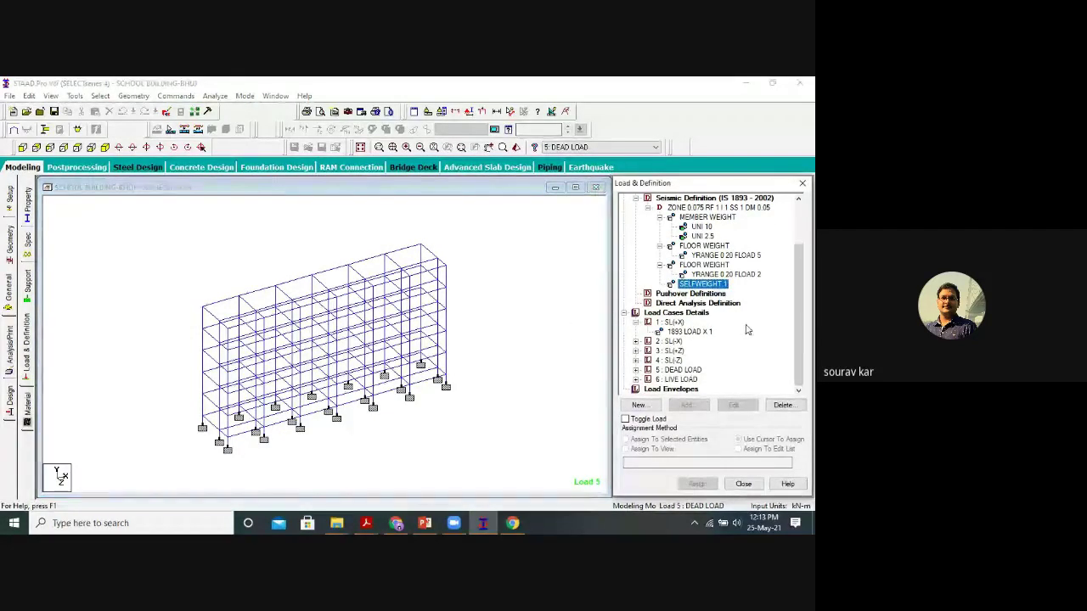
{"action": "key", "text": "Delete"}
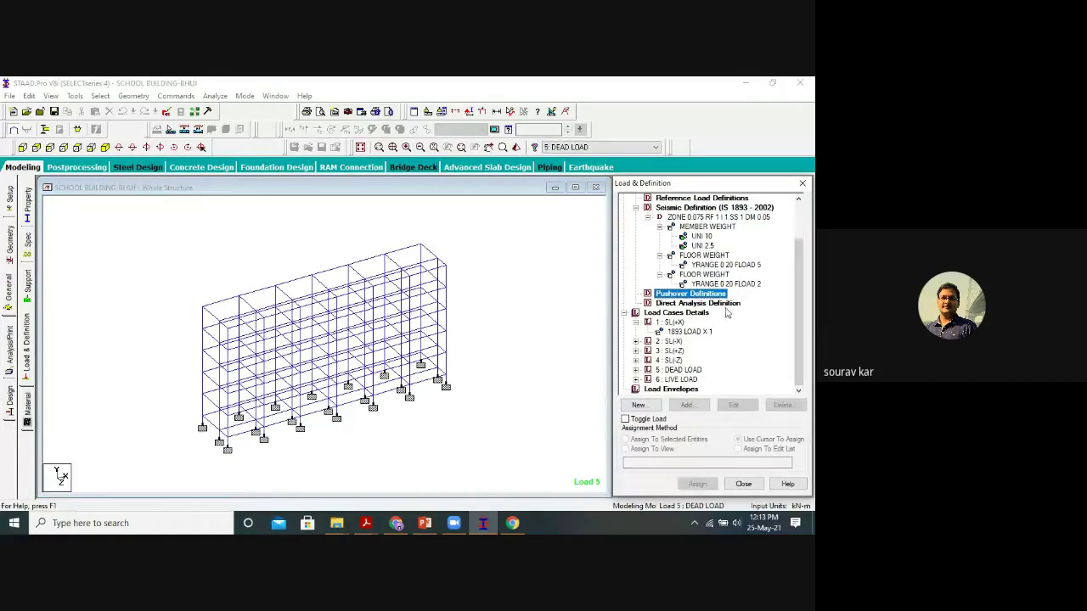
{"action": "left_click", "coordinate": [571, 338]}
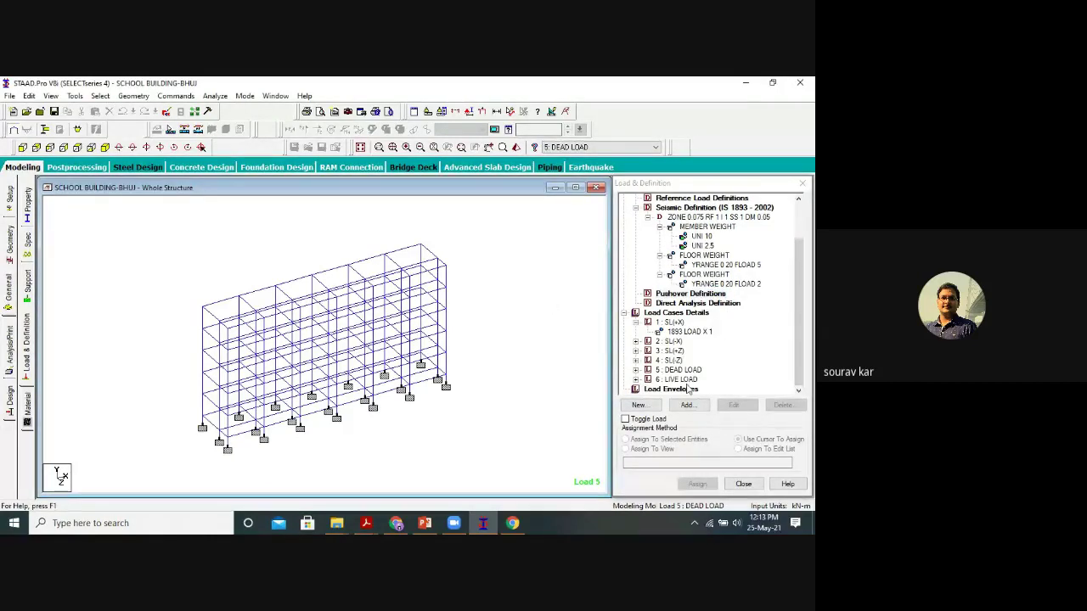
{"action": "left_click", "coordinate": [10, 341]}
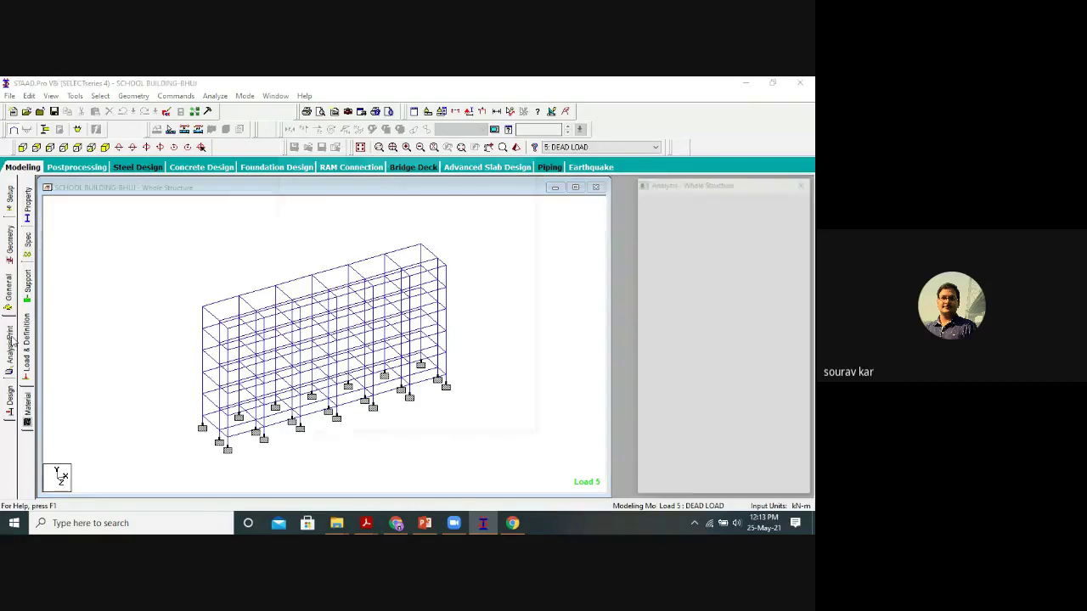
{"action": "left_click", "coordinate": [534, 156]}
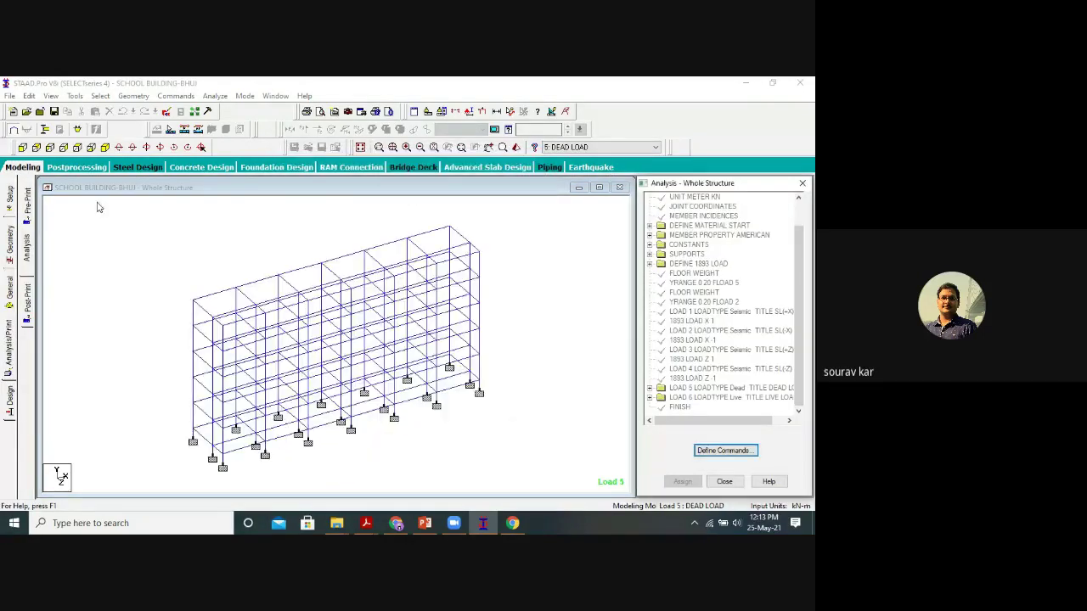
{"action": "left_click", "coordinate": [10, 293]}
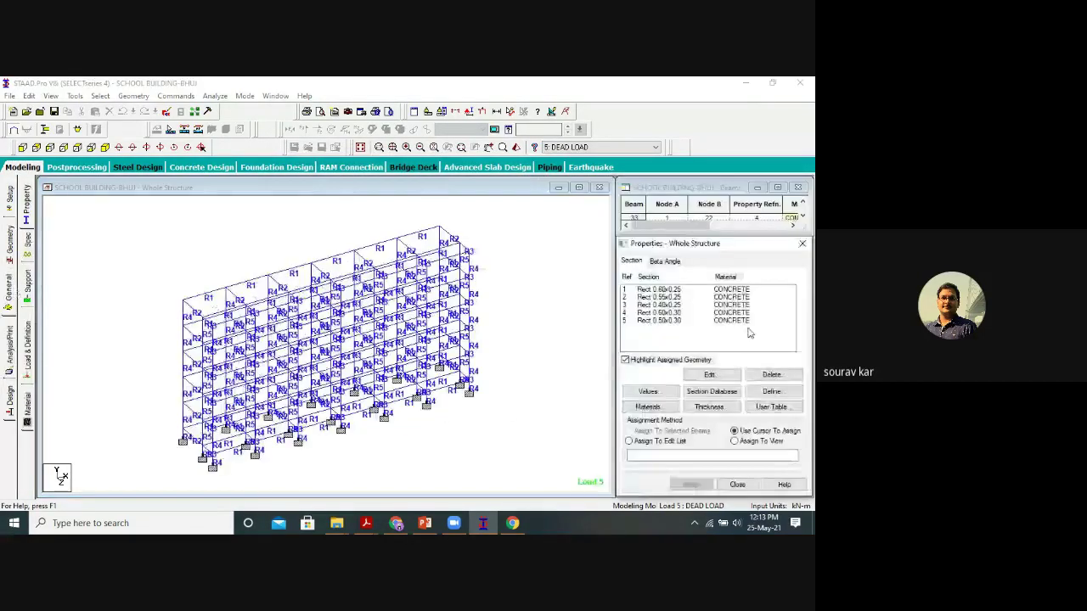
{"action": "left_click", "coordinate": [28, 344]}
{"action": "left_click", "coordinate": [624, 208]}
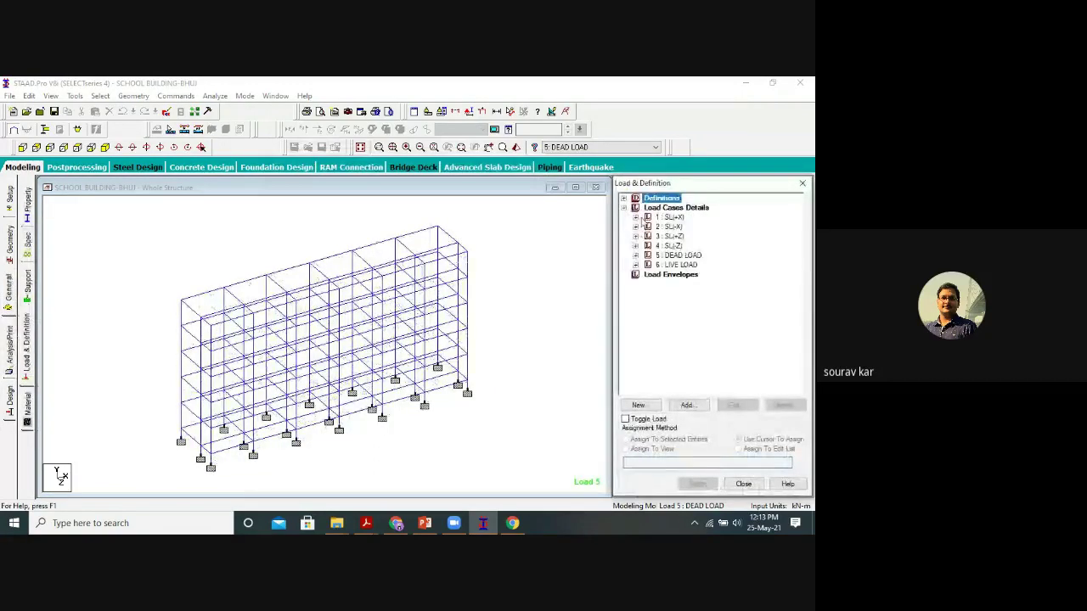
{"action": "left_click", "coordinate": [667, 208]}
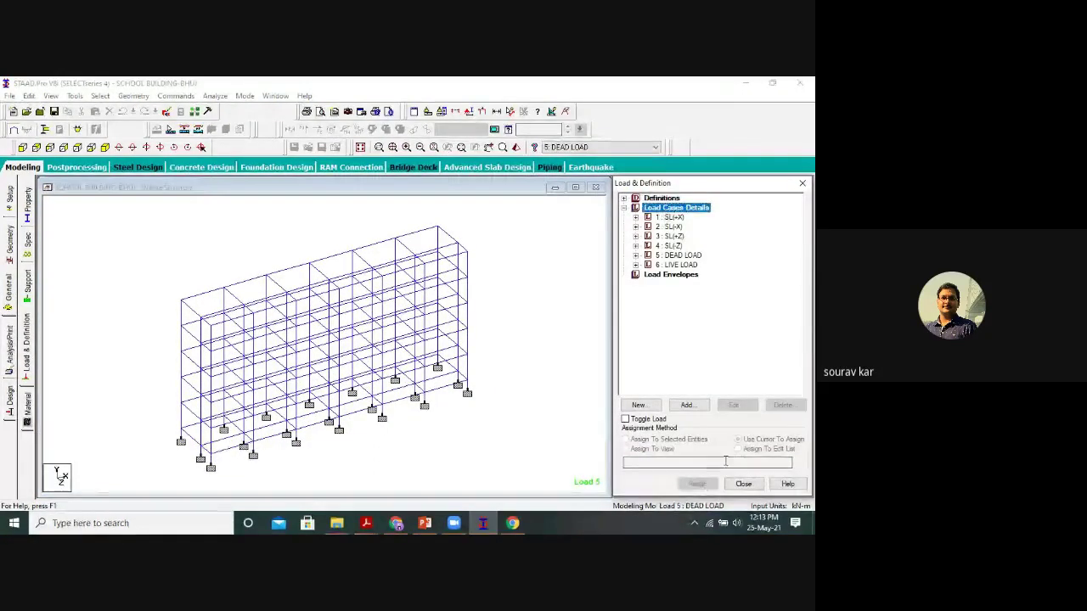
{"action": "left_click", "coordinate": [689, 406]}
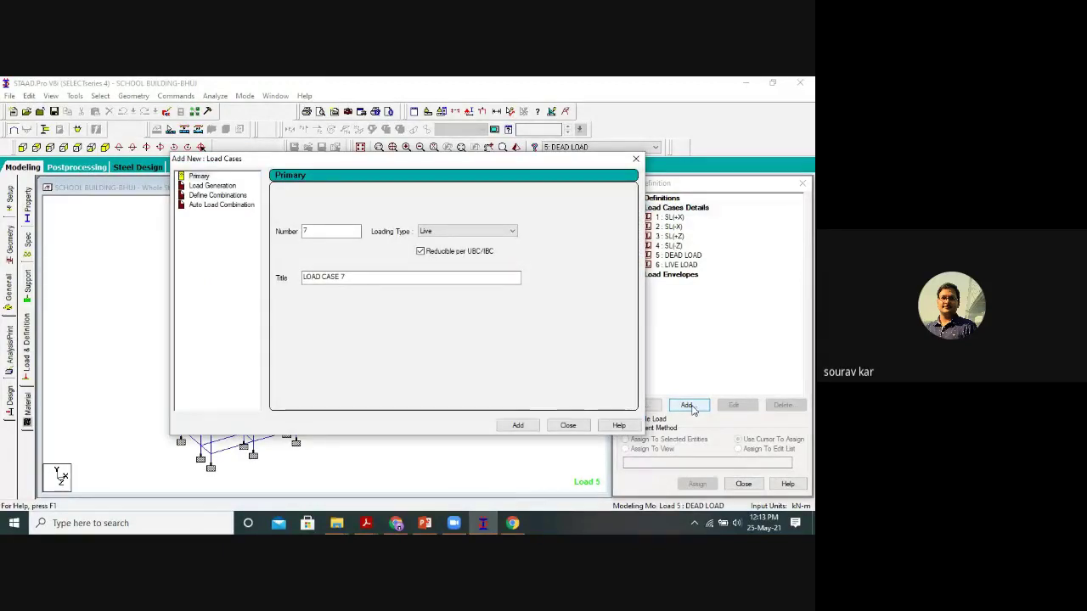
{"action": "left_click", "coordinate": [636, 158]}
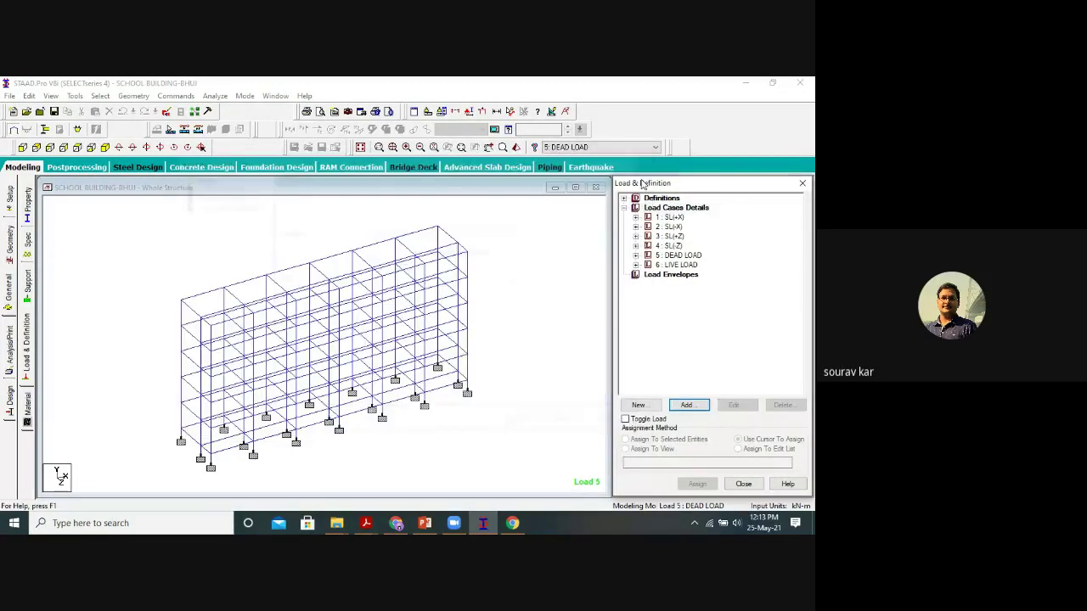
Generate automatic load combinations with the Indian Code and the Genral_Structures category, and add all of them to the load cases.
{"action": "left_click", "coordinate": [667, 209]}
{"action": "left_click", "coordinate": [686, 405]}
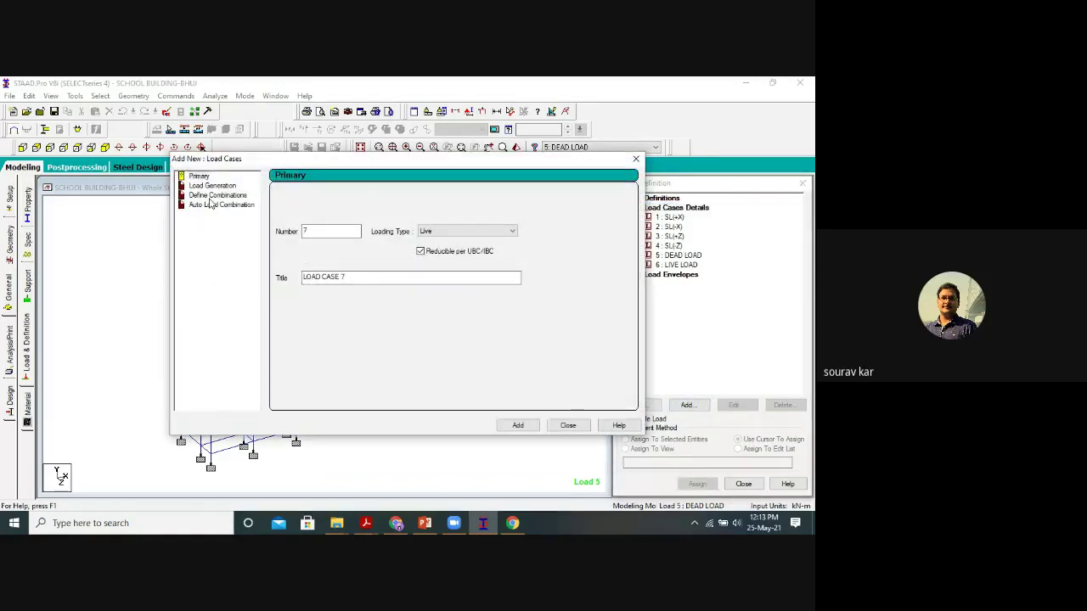
{"action": "left_click", "coordinate": [219, 204]}
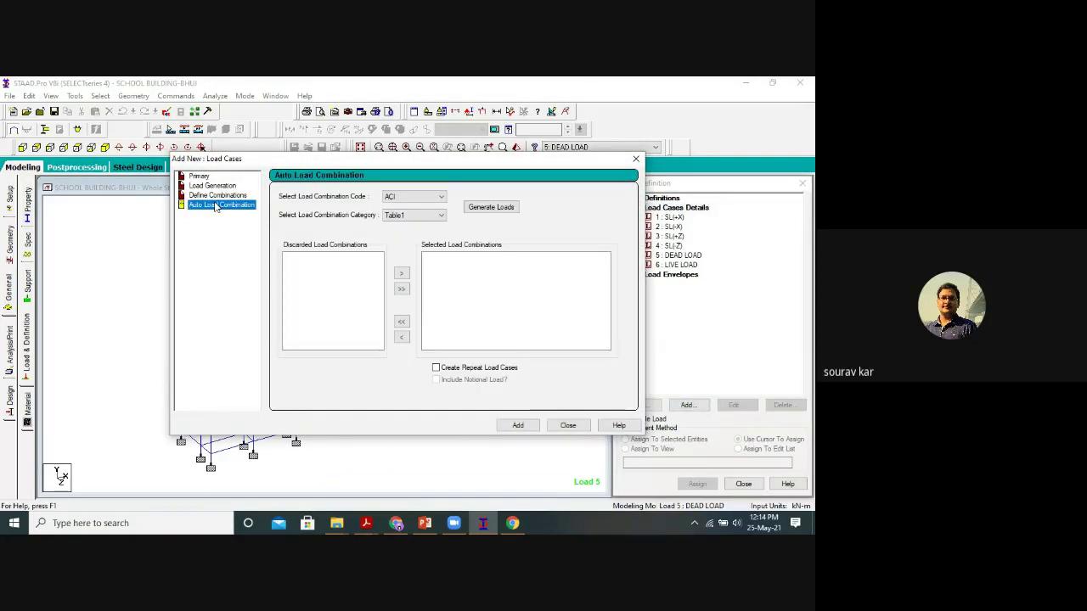
{"action": "left_click", "coordinate": [416, 199]}
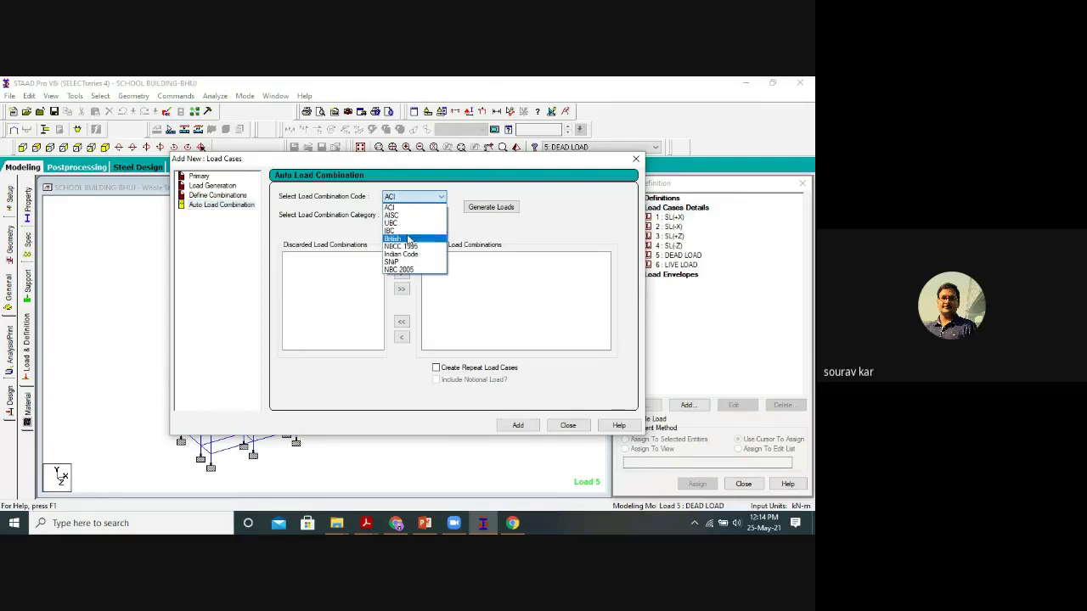
{"action": "left_click", "coordinate": [406, 254]}
{"action": "left_click", "coordinate": [419, 217]}
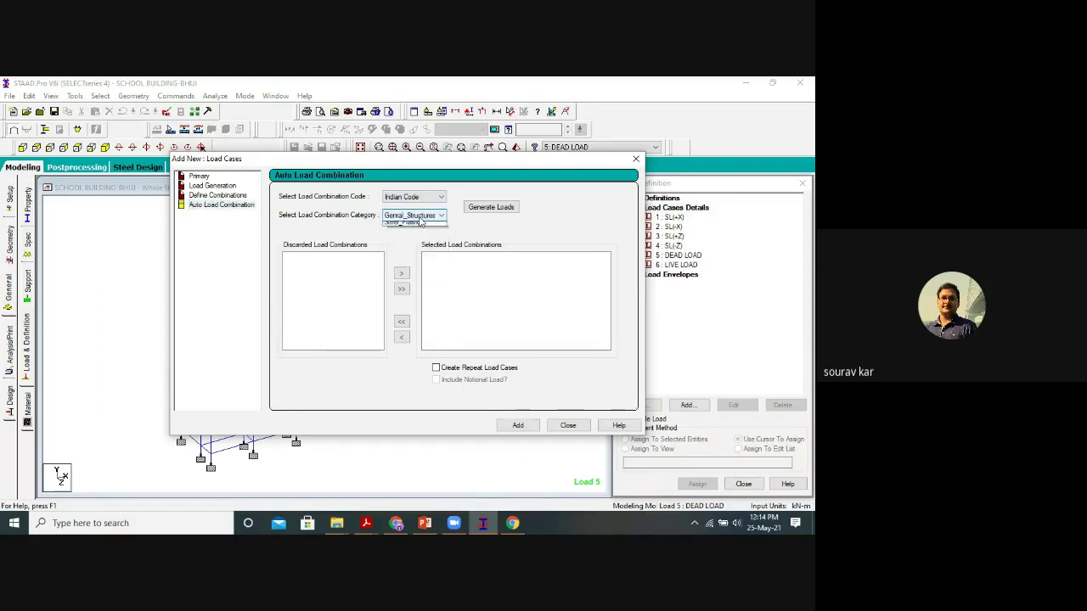
{"action": "left_click", "coordinate": [415, 222]}
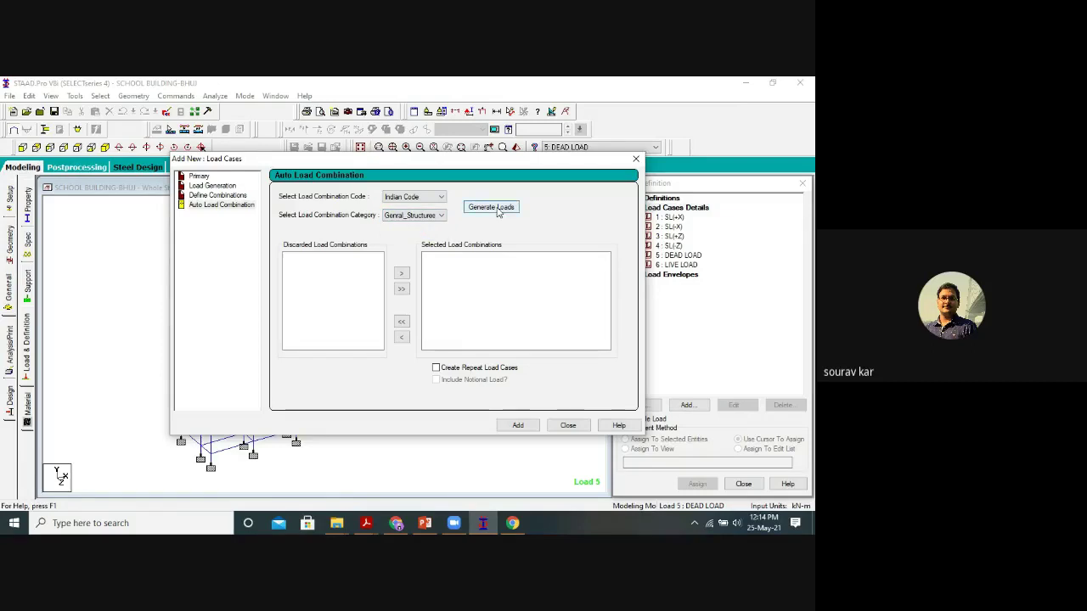
{"action": "left_click", "coordinate": [498, 209]}
{"action": "scroll", "coordinate": [492, 314], "scroll_direction": "down", "scroll_amount": 5}
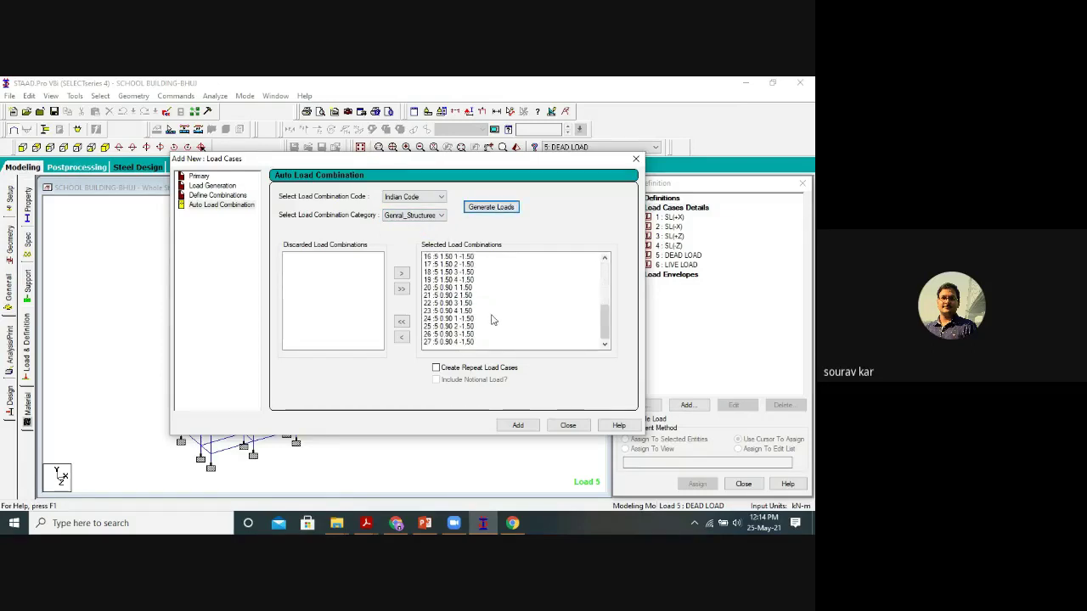
{"action": "left_click", "coordinate": [525, 426]}
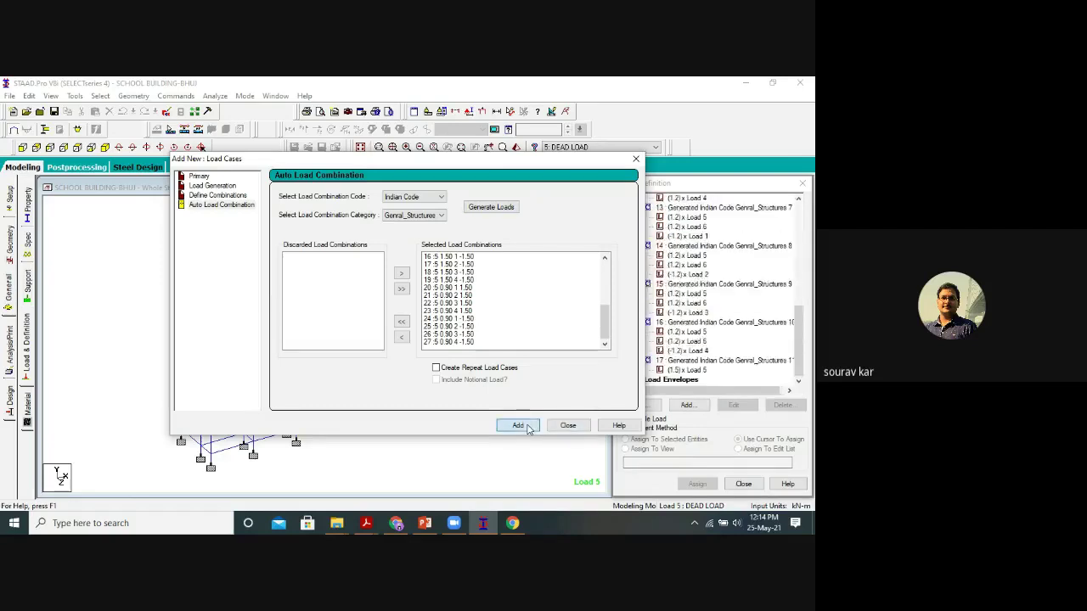
{"action": "left_click", "coordinate": [577, 426]}
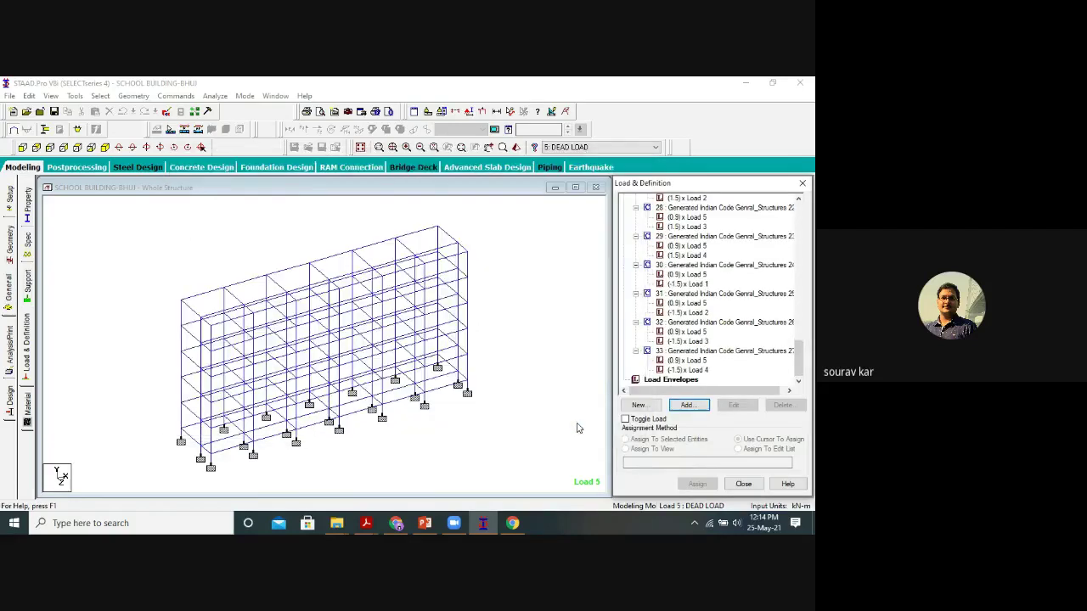
Review the factors and load cases used in the generated Indian Code load combinations.
{"action": "left_click", "coordinate": [666, 353]}
{"action": "left_click", "coordinate": [689, 364]}
{"action": "left_click_drag", "start_coordinate": [799, 355], "coordinate": [799, 214]}
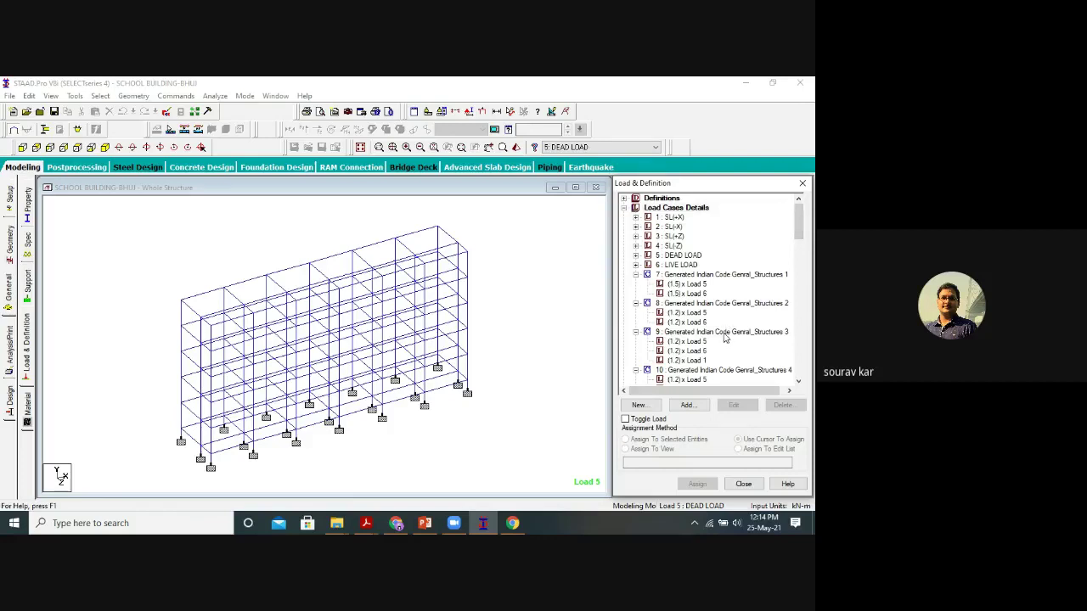
{"action": "scroll", "coordinate": [722, 344], "scroll_direction": "down", "scroll_amount": 2}
{"action": "left_click_drag", "start_coordinate": [799, 232], "coordinate": [799, 379]}
{"action": "left_click", "coordinate": [528, 249]}
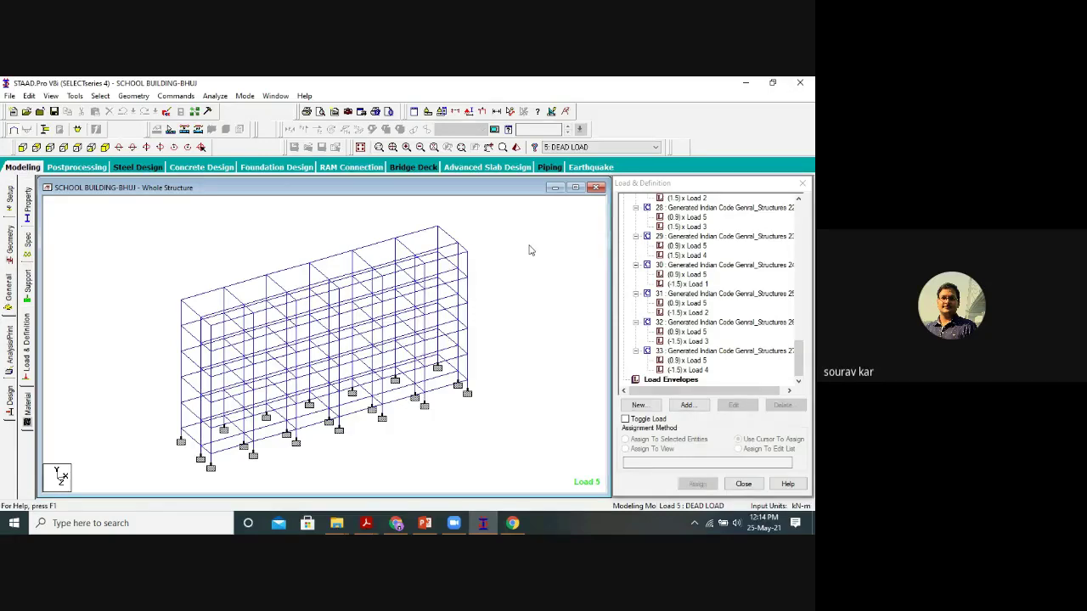
Switch to Adobe Acrobat Reader and look through the opening pages of 24_India_Code.pdf on earthquake resistant design.
{"action": "left_click", "coordinate": [366, 523]}
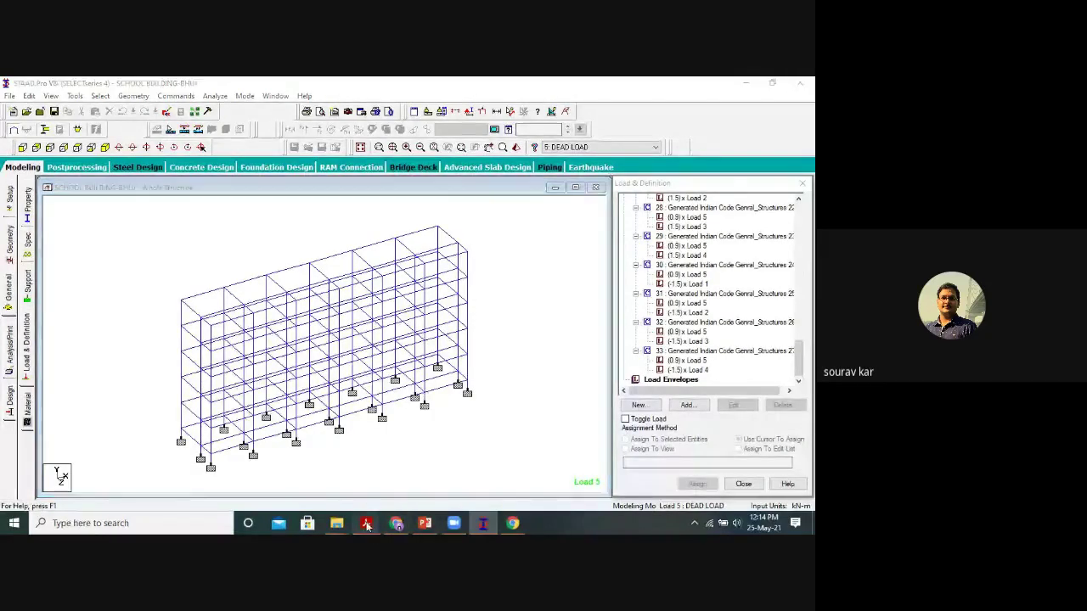
{"action": "left_click", "coordinate": [409, 488]}
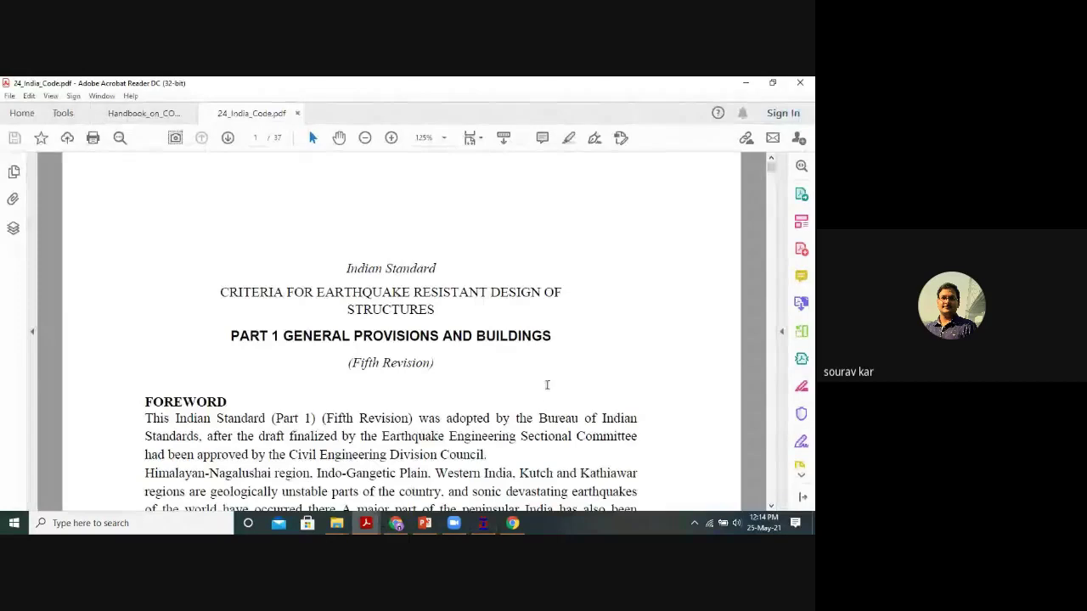
{"action": "scroll", "coordinate": [548, 378], "scroll_direction": "down", "scroll_amount": 3}
{"action": "scroll", "coordinate": [559, 369], "scroll_direction": "up", "scroll_amount": 3}
{"action": "scroll", "coordinate": [559, 370], "scroll_direction": "down", "scroll_amount": 3}
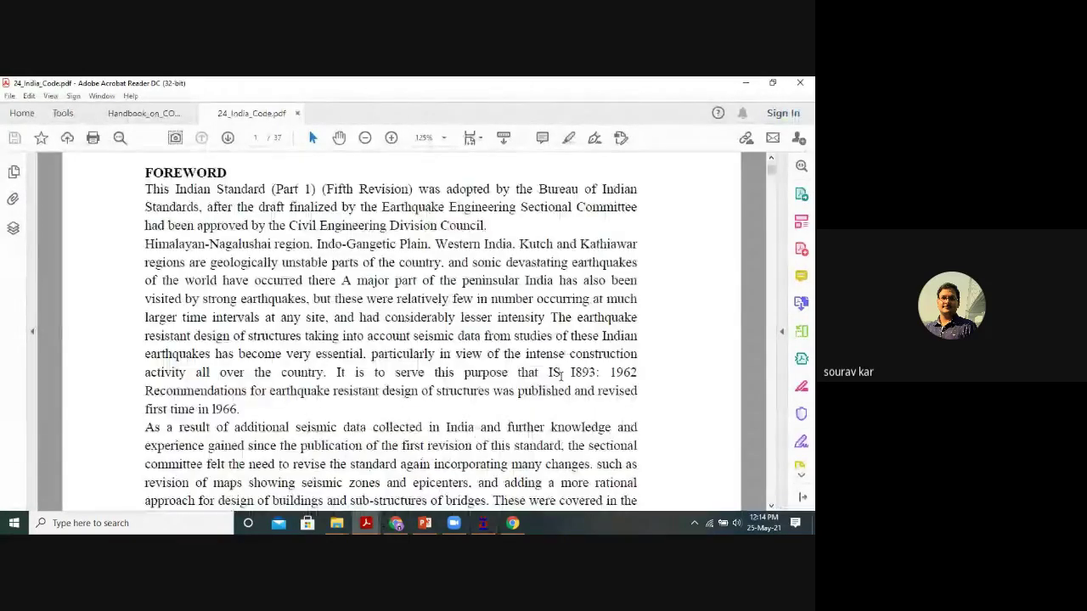
{"action": "scroll", "coordinate": [561, 375], "scroll_direction": "up", "scroll_amount": 3}
{"action": "scroll", "coordinate": [560, 382], "scroll_direction": "down", "scroll_amount": 8}
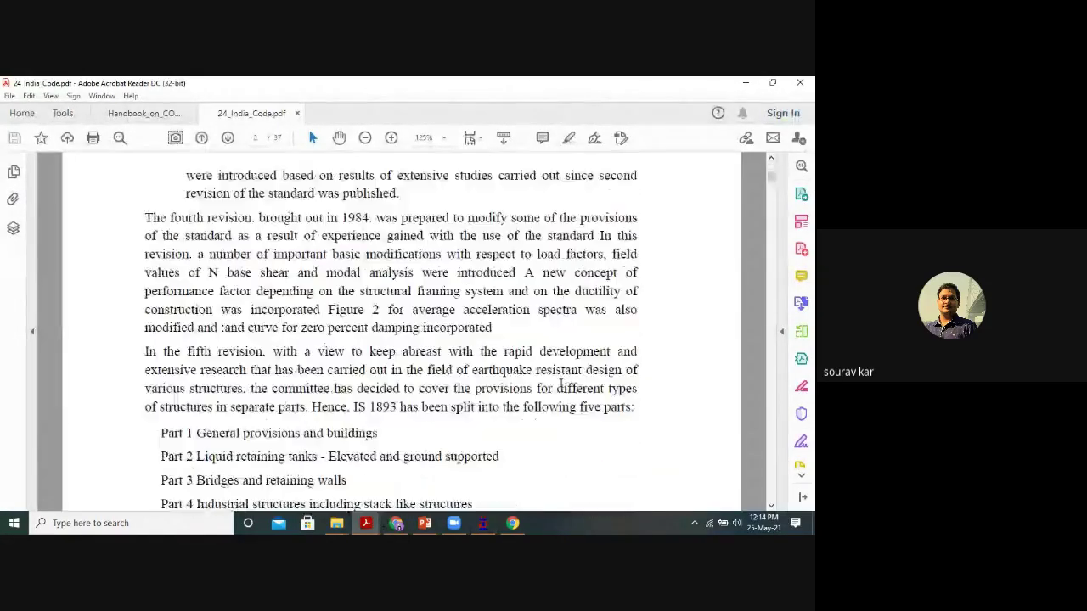
{"action": "scroll", "coordinate": [561, 389], "scroll_direction": "up", "scroll_amount": 8}
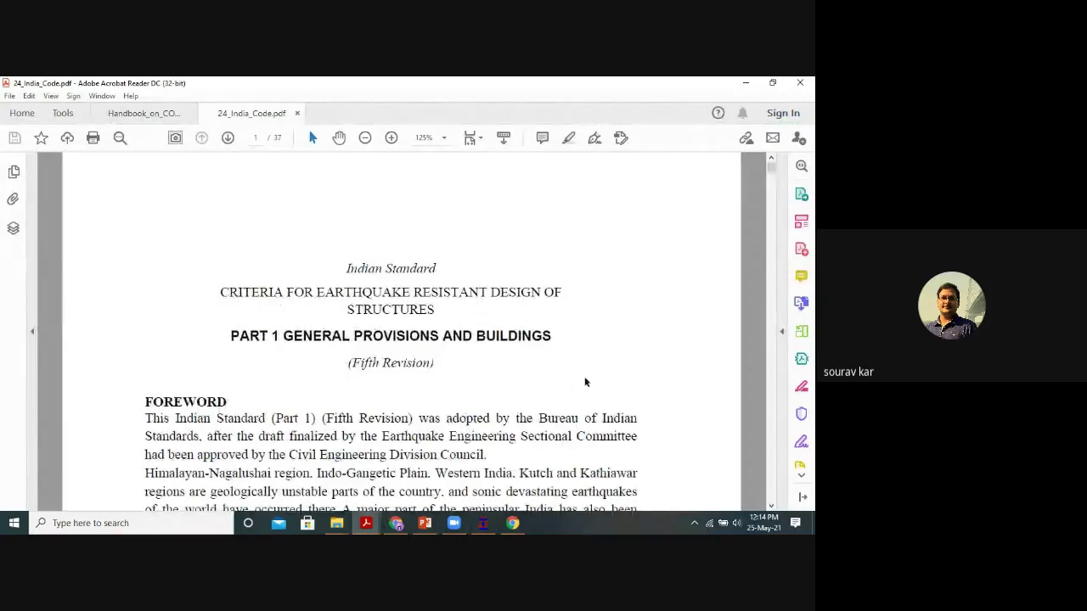
Look through the code PDF for the load factor and load combination clauses 6.3.1.1 and 6.3.1.2.
{"action": "scroll", "coordinate": [585, 381], "scroll_direction": "down", "scroll_amount": 8}
{"action": "scroll", "coordinate": [585, 377], "scroll_direction": "down", "scroll_amount": 10}
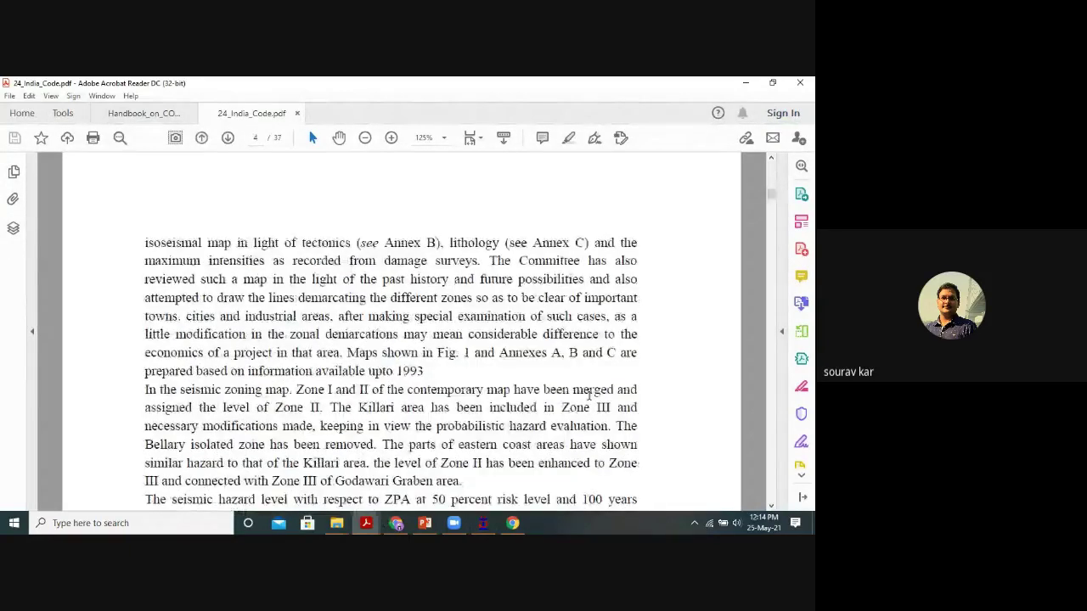
{"action": "scroll", "coordinate": [588, 391], "scroll_direction": "down", "scroll_amount": 8}
{"action": "scroll", "coordinate": [591, 397], "scroll_direction": "down", "scroll_amount": 15}
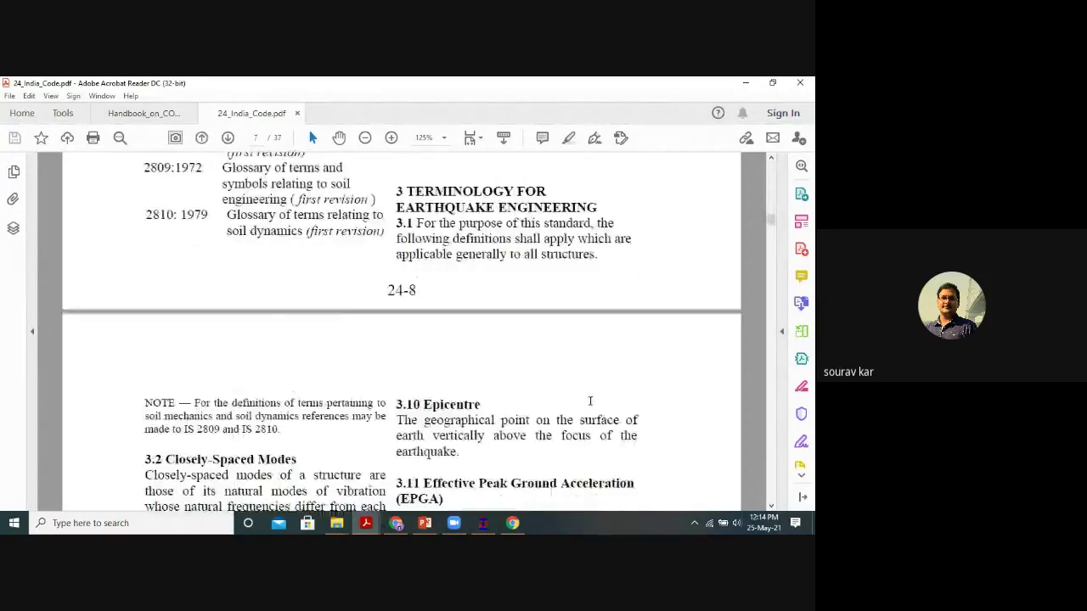
{"action": "scroll", "coordinate": [594, 406], "scroll_direction": "down", "scroll_amount": 12}
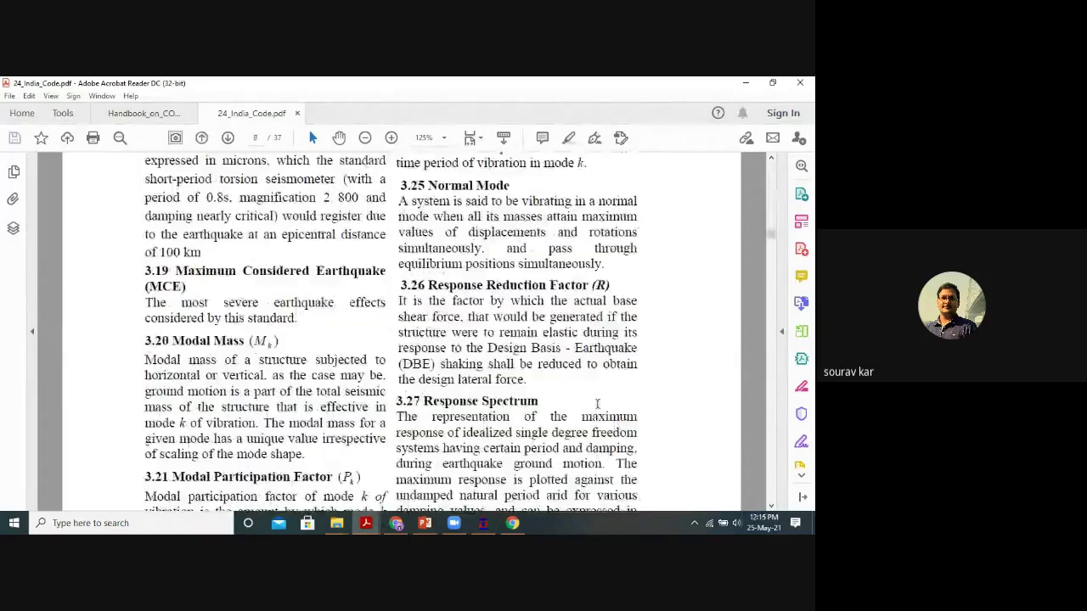
{"action": "scroll", "coordinate": [598, 410], "scroll_direction": "down", "scroll_amount": 15}
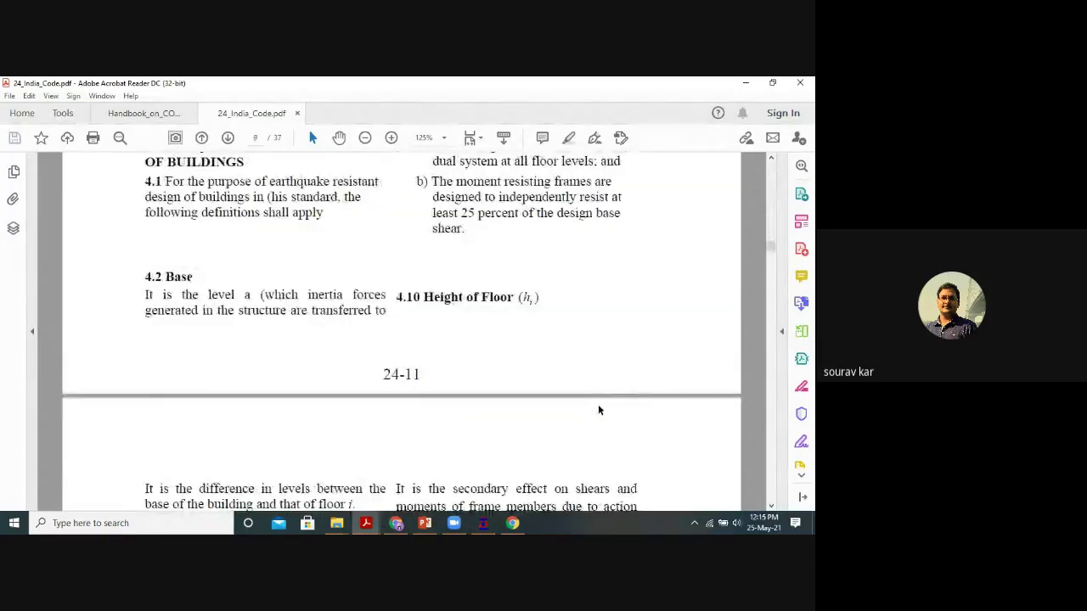
{"action": "scroll", "coordinate": [600, 408], "scroll_direction": "down", "scroll_amount": 10}
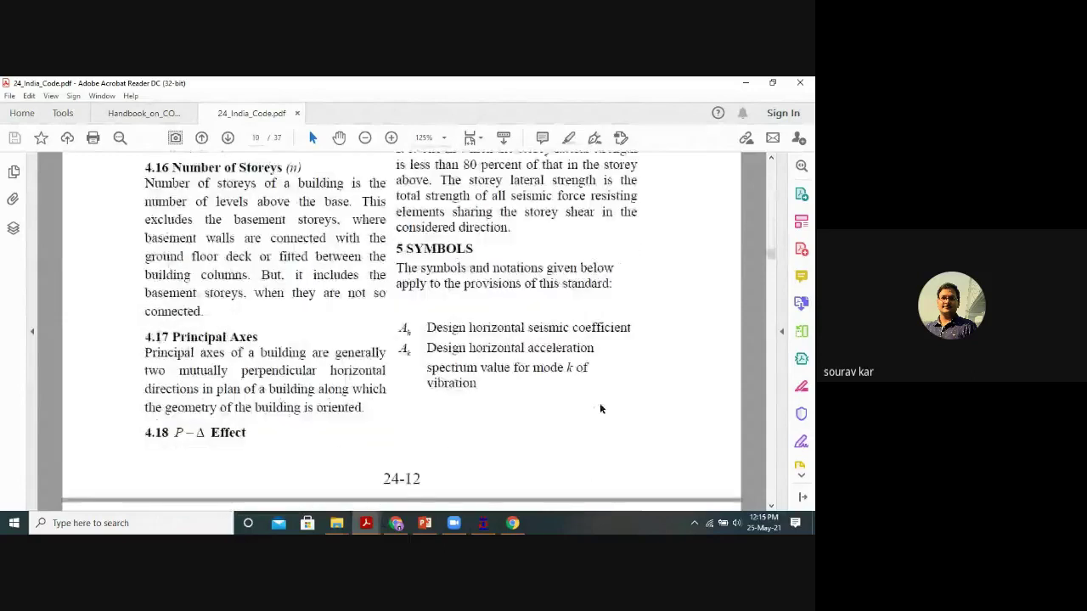
{"action": "scroll", "coordinate": [600, 402], "scroll_direction": "down", "scroll_amount": 20}
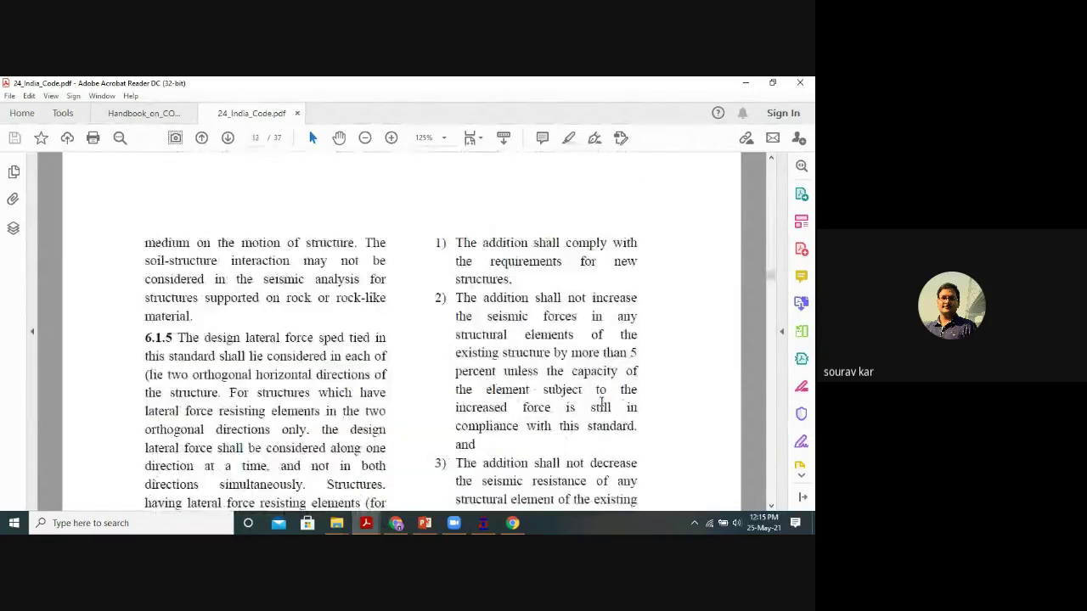
{"action": "scroll", "coordinate": [578, 395], "scroll_direction": "down", "scroll_amount": 10}
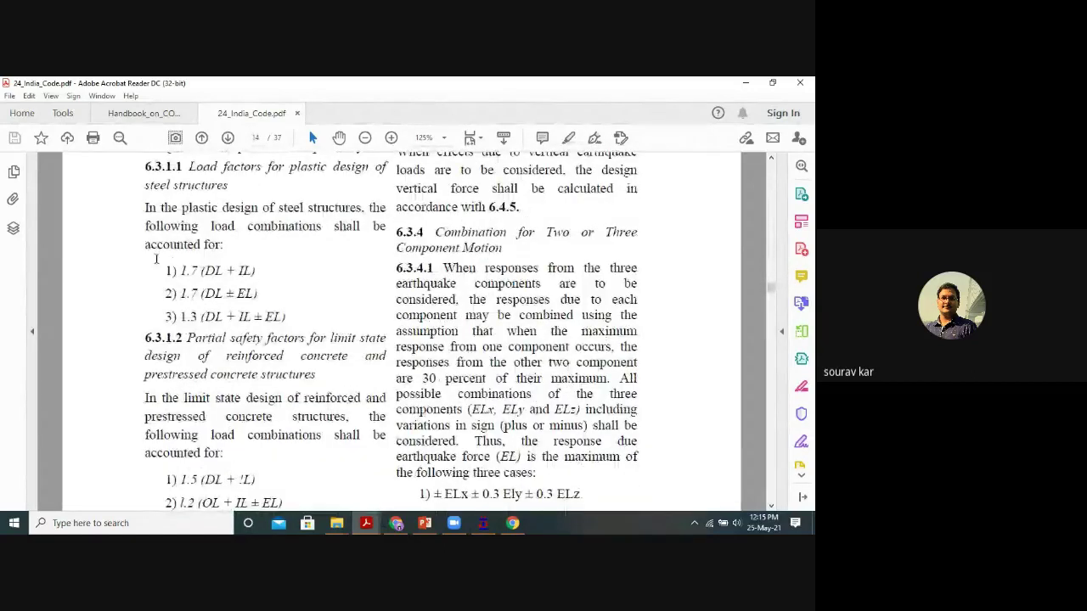
Read the load combinations listed for plastic design of steel and for limit state design of reinforced concrete structures.
{"action": "left_click_drag", "start_coordinate": [163, 266], "coordinate": [299, 319]}
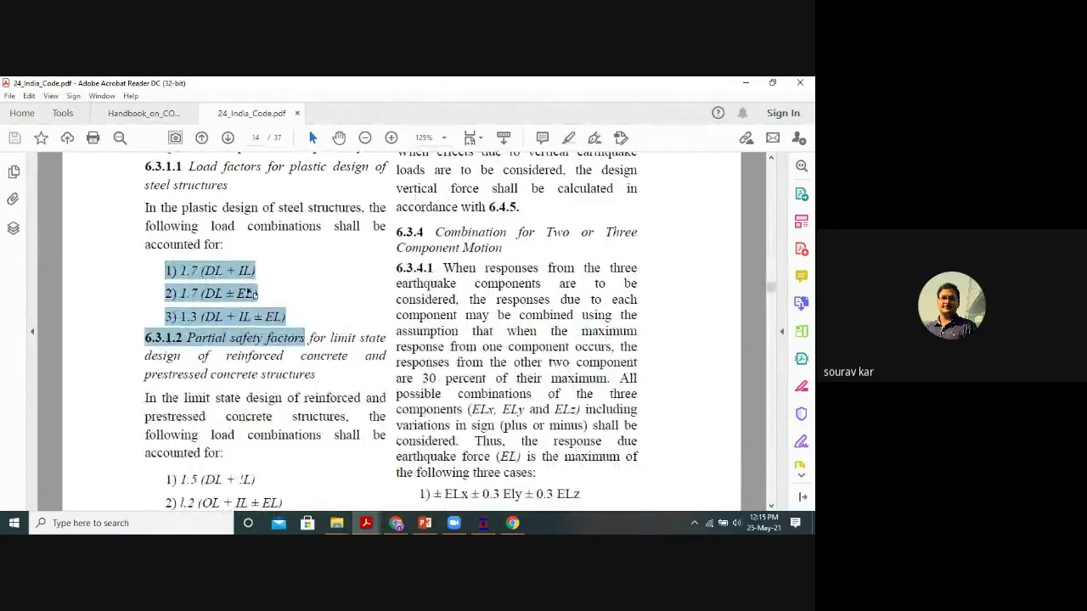
{"action": "left_click", "coordinate": [245, 293]}
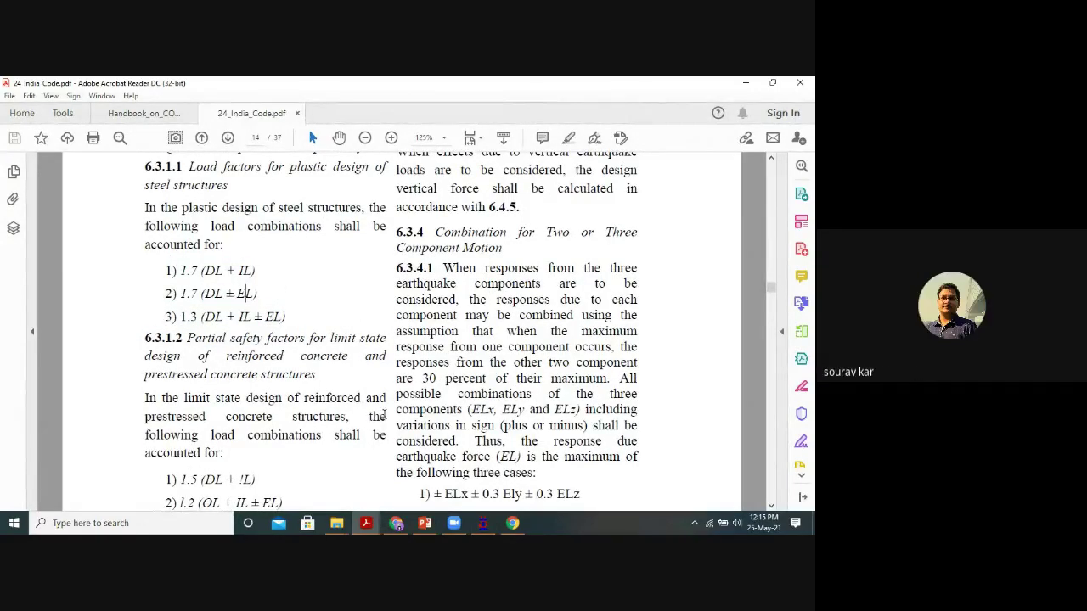
{"action": "scroll", "coordinate": [388, 420], "scroll_direction": "down", "scroll_amount": 1}
{"action": "scroll", "coordinate": [389, 419], "scroll_direction": "down", "scroll_amount": 2}
{"action": "left_click_drag", "start_coordinate": [164, 302], "coordinate": [293, 373]}
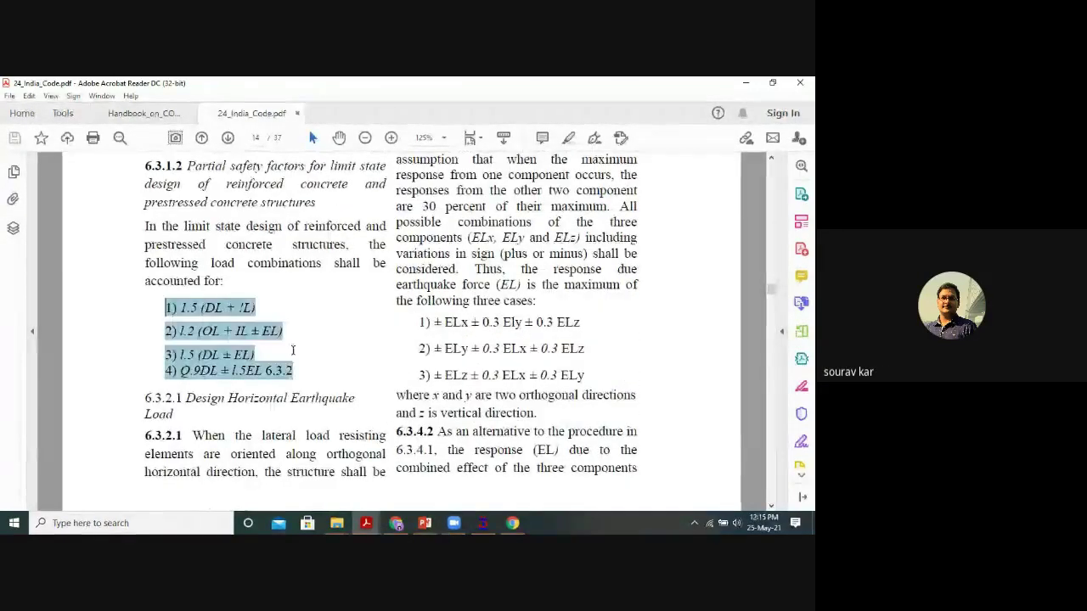
{"action": "left_click", "coordinate": [286, 304]}
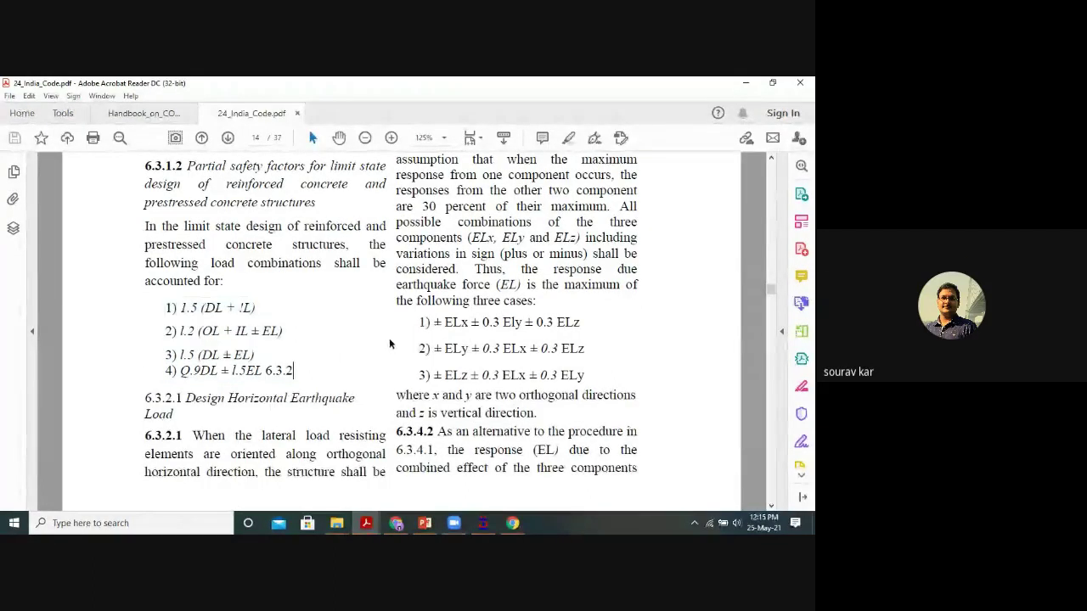
Enlarge the page to 150% and highlight the four limit state load combinations under clause 6.3.1.2.
{"action": "left_click", "coordinate": [391, 138]}
{"action": "left_click_drag", "start_coordinate": [158, 333], "coordinate": [340, 411]}
{"action": "key", "text": "u"}
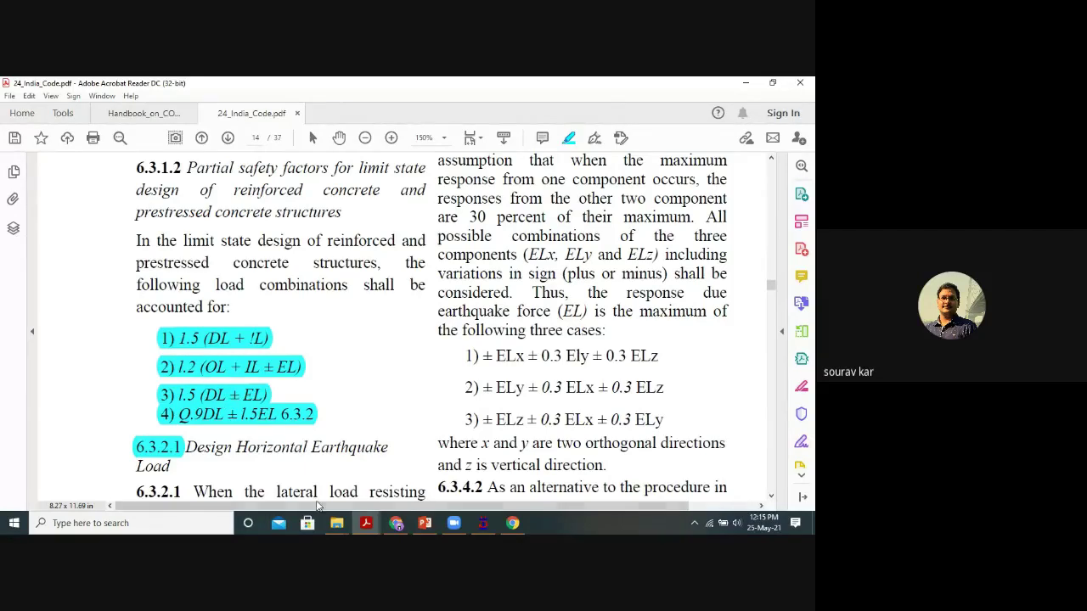
{"action": "left_click", "coordinate": [398, 523]}
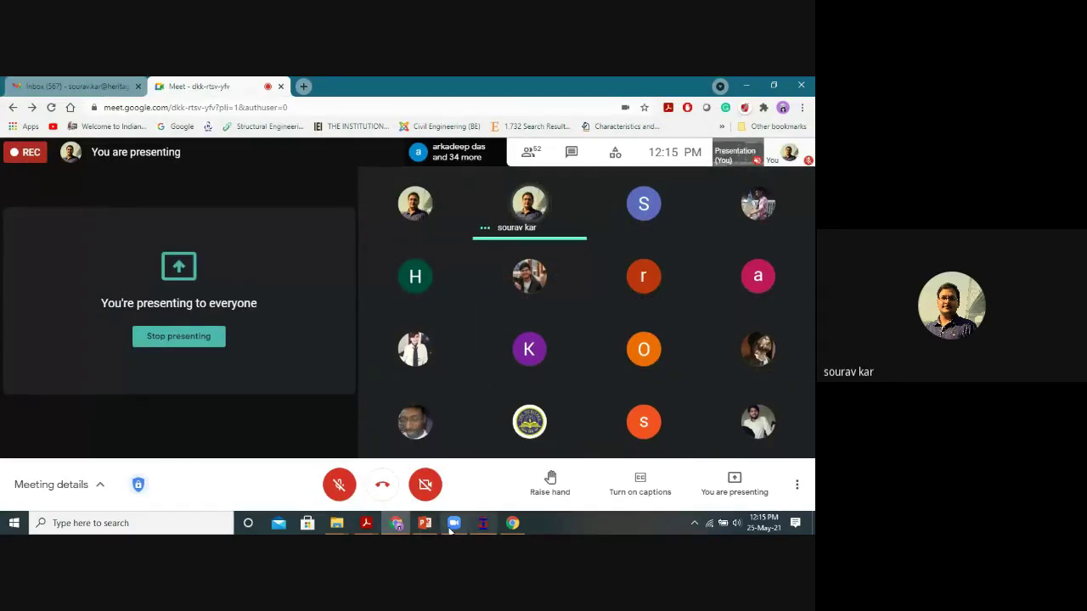
{"action": "mouse_move", "coordinate": [368, 523]}
{"action": "left_click", "coordinate": [420, 480]}
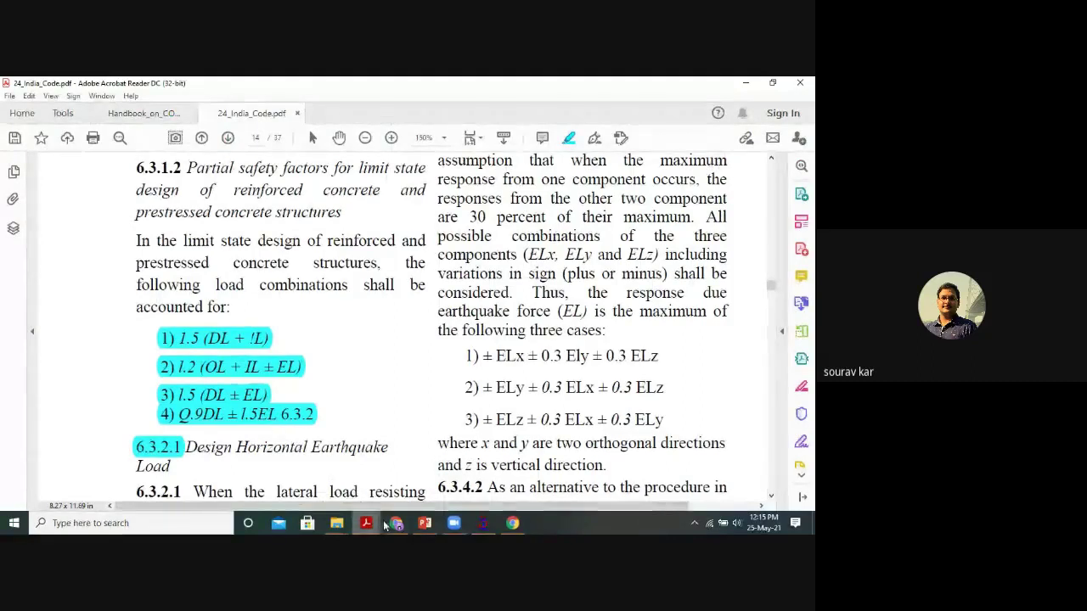
{"action": "mouse_move", "coordinate": [423, 525]}
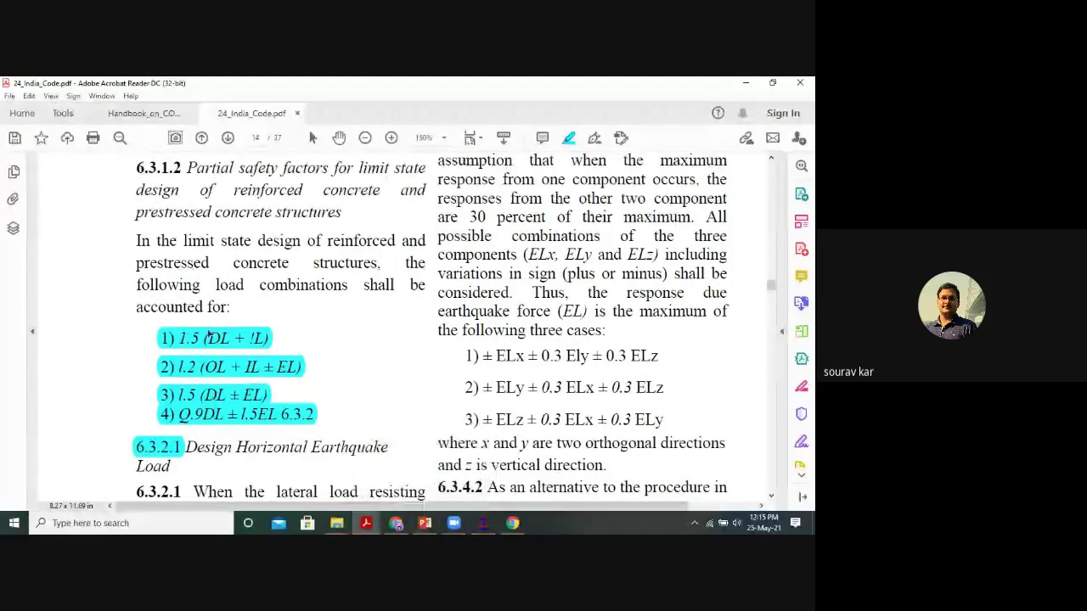
{"action": "left_click", "coordinate": [482, 523]}
{"action": "left_click", "coordinate": [396, 524]}
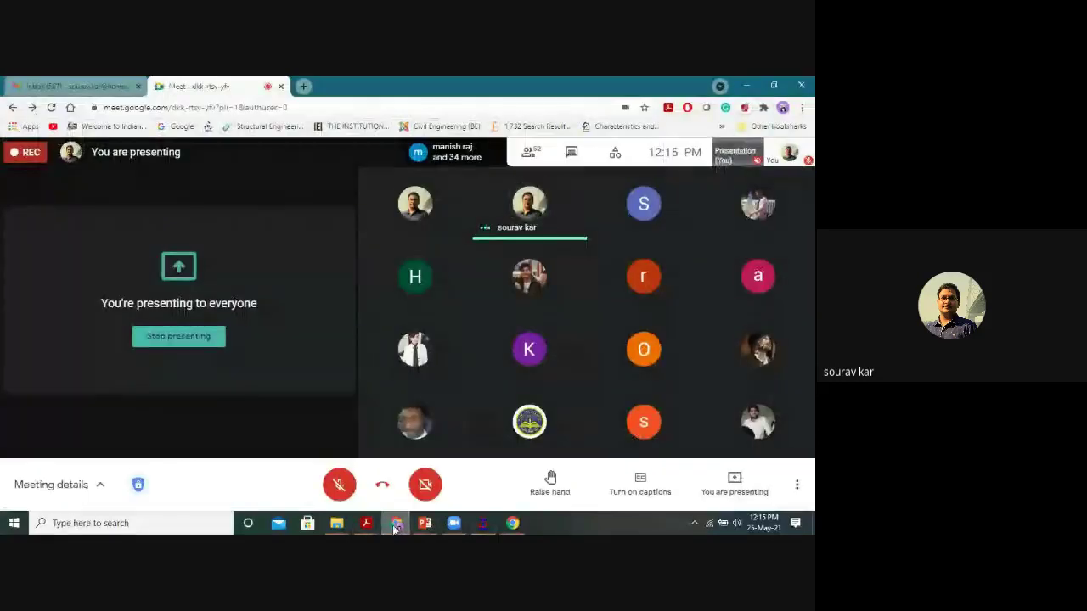
Switch to STAAD.Pro and add a Perform Analysis command with the All print option to the school building model.
{"action": "left_click", "coordinate": [482, 523]}
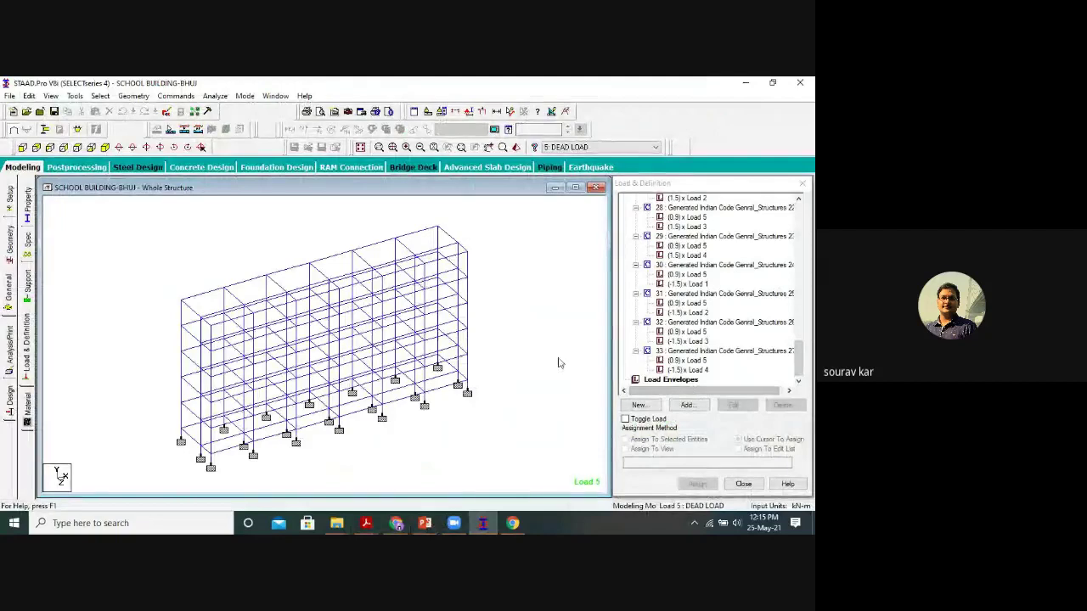
{"action": "scroll", "coordinate": [578, 399], "scroll_direction": "down", "scroll_amount": 1}
{"action": "scroll", "coordinate": [530, 367], "scroll_direction": "up", "scroll_amount": 1}
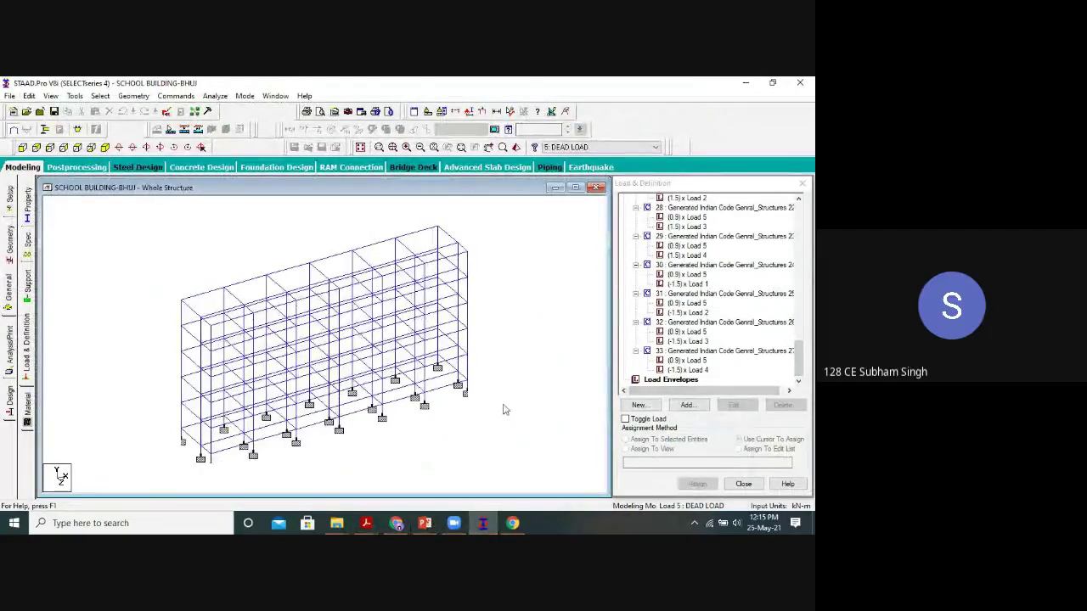
{"action": "left_click", "coordinate": [10, 344]}
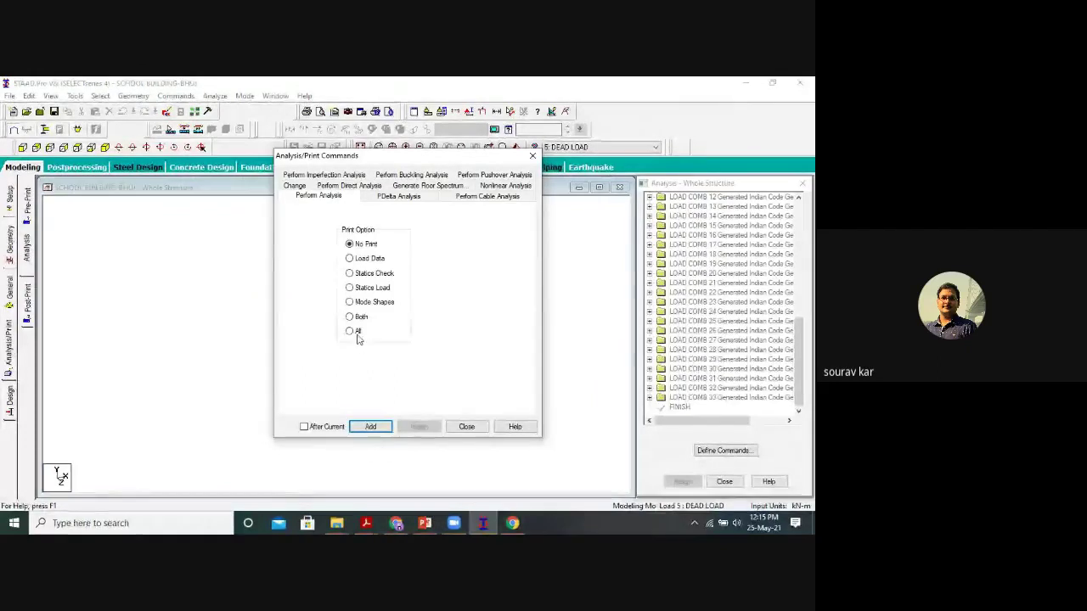
{"action": "left_click", "coordinate": [356, 332]}
{"action": "left_click", "coordinate": [389, 430]}
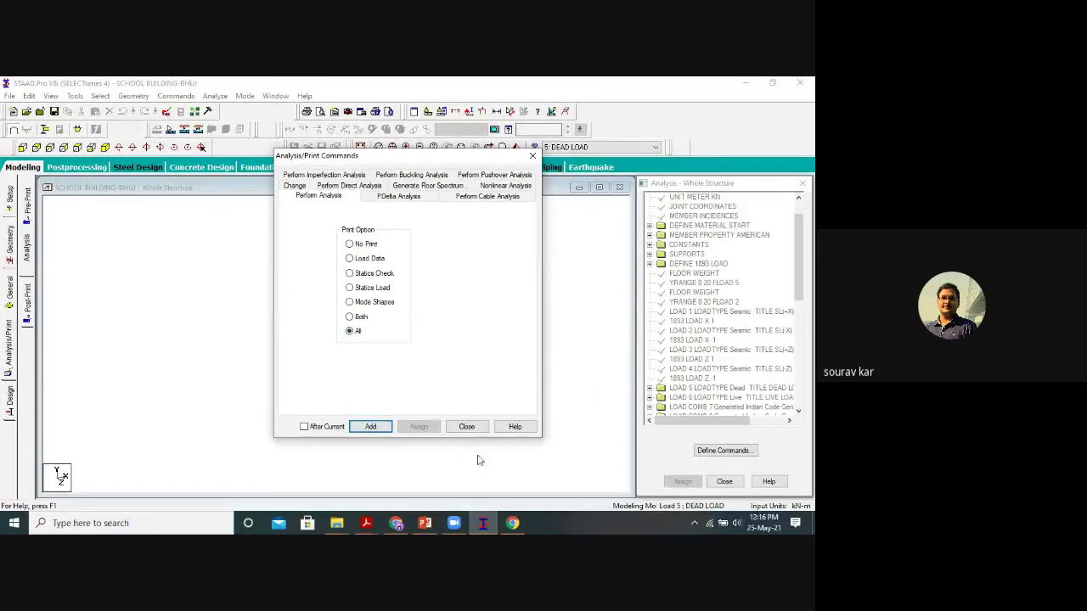
{"action": "left_click", "coordinate": [476, 430]}
Switch to Google Meet and mute the participant whose microphone is on.
{"action": "key", "text": "alt+Tab"}
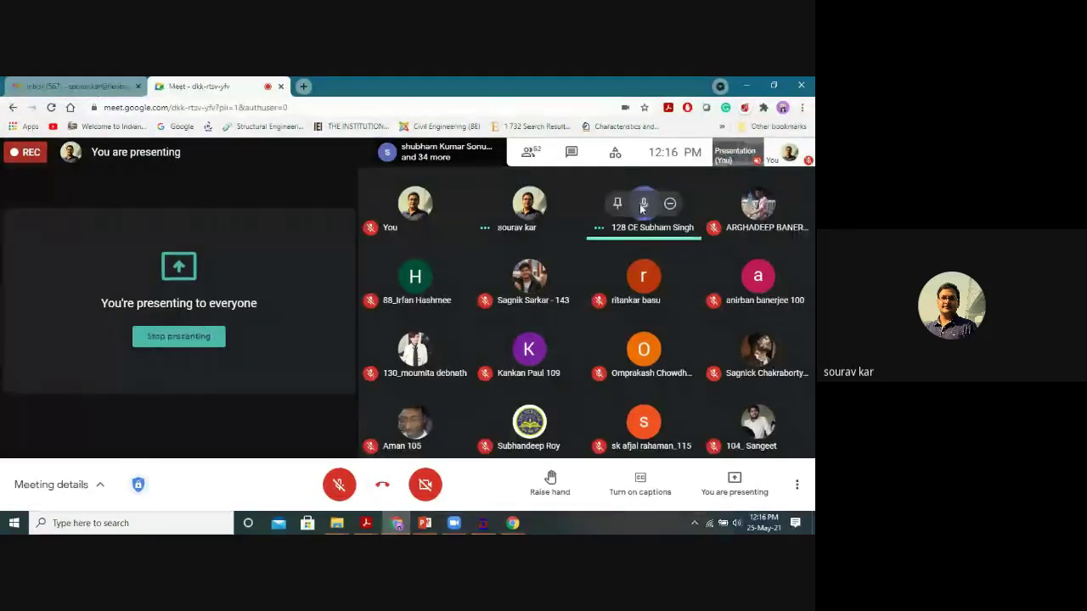
{"action": "left_click", "coordinate": [644, 205]}
{"action": "left_click", "coordinate": [477, 352]}
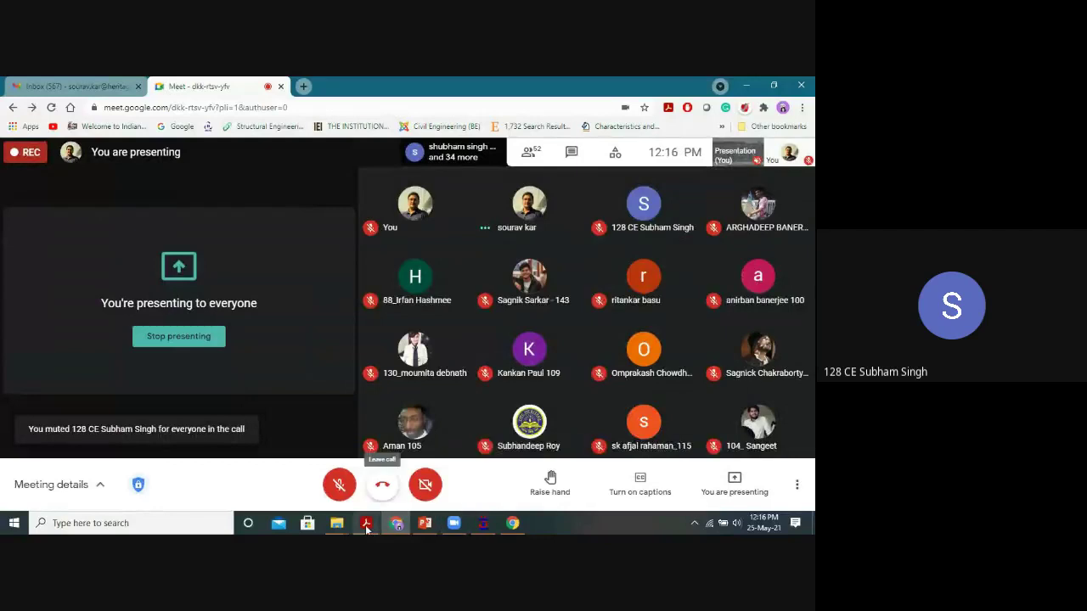
Return to STAAD.Pro and check the Perform Analysis Print All command at the end of the command list.
{"action": "left_click", "coordinate": [424, 524]}
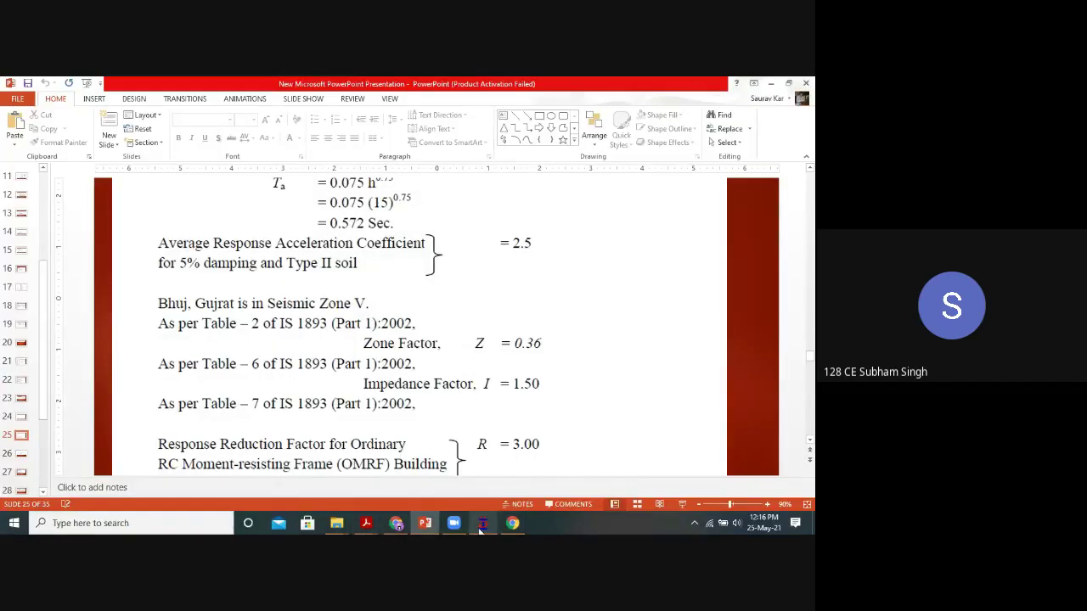
{"action": "left_click", "coordinate": [484, 523]}
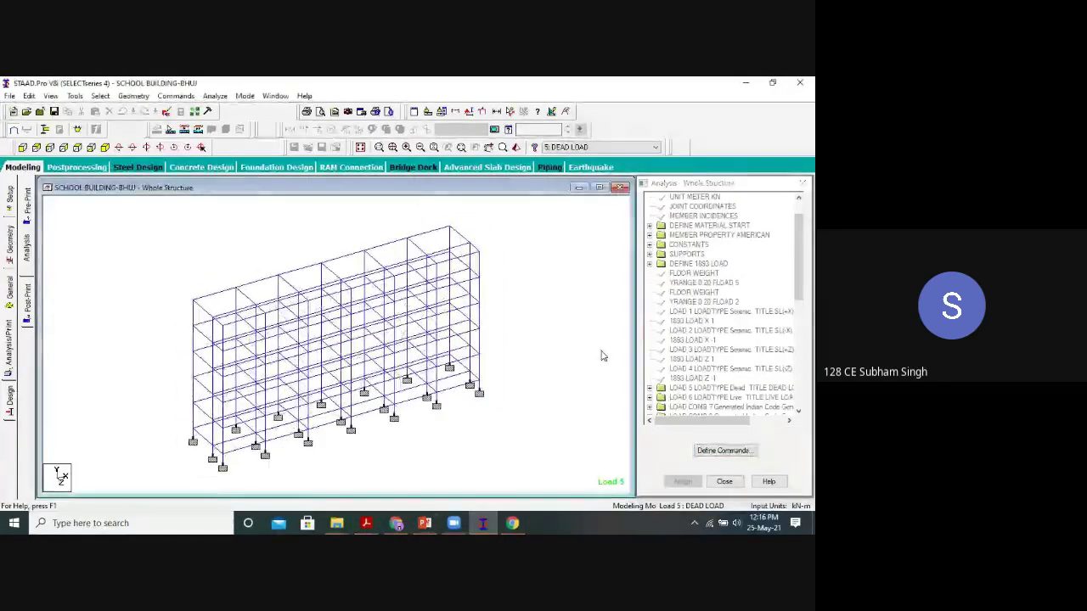
{"action": "left_click_drag", "start_coordinate": [802, 272], "coordinate": [802, 374]}
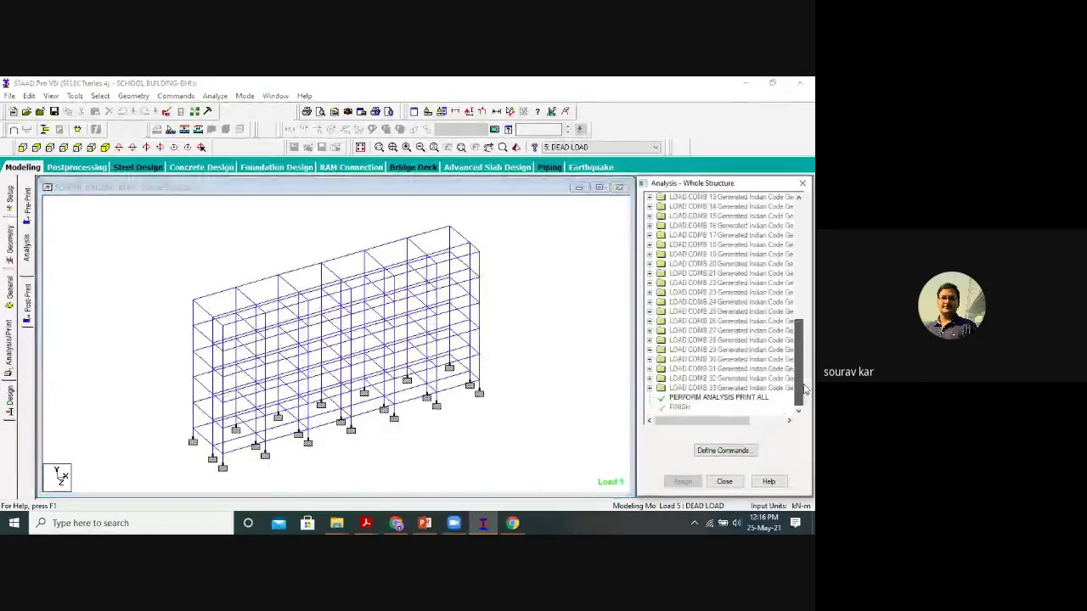
{"action": "left_click", "coordinate": [709, 450]}
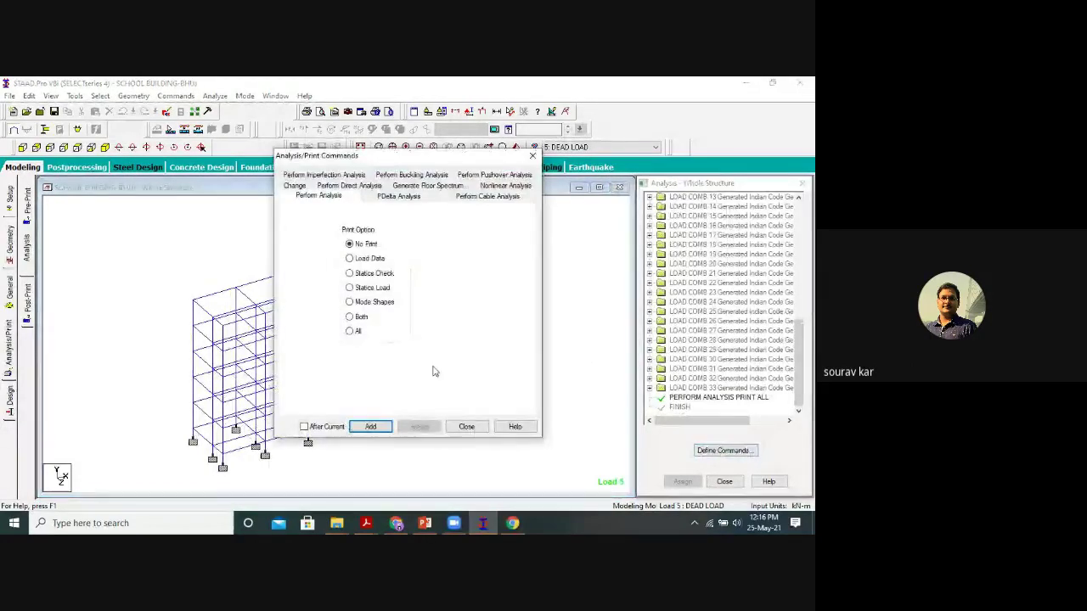
{"action": "left_click", "coordinate": [467, 426]}
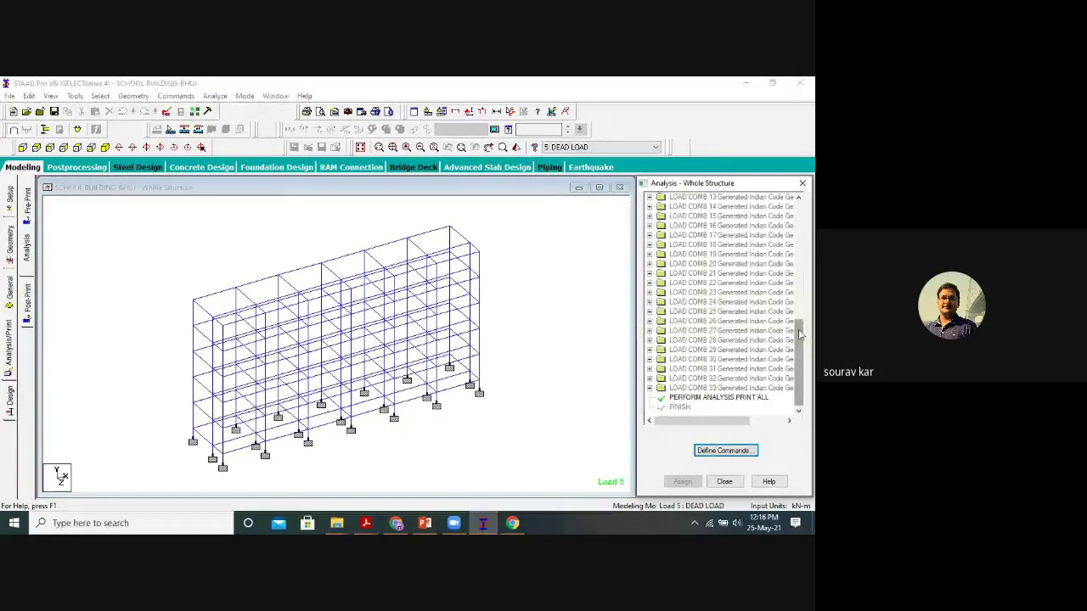
Add a Perform Analysis command with No Print and After Current, using the 1893 LOAD X 1 entry as reference.
{"action": "left_click_drag", "start_coordinate": [800, 331], "coordinate": [801, 246]}
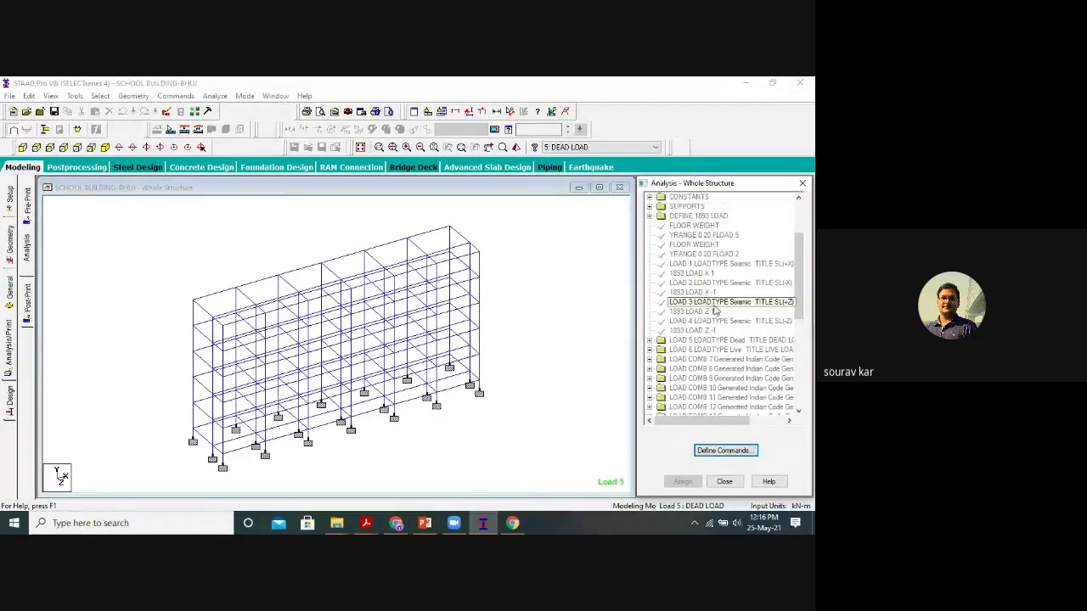
{"action": "left_click", "coordinate": [709, 254]}
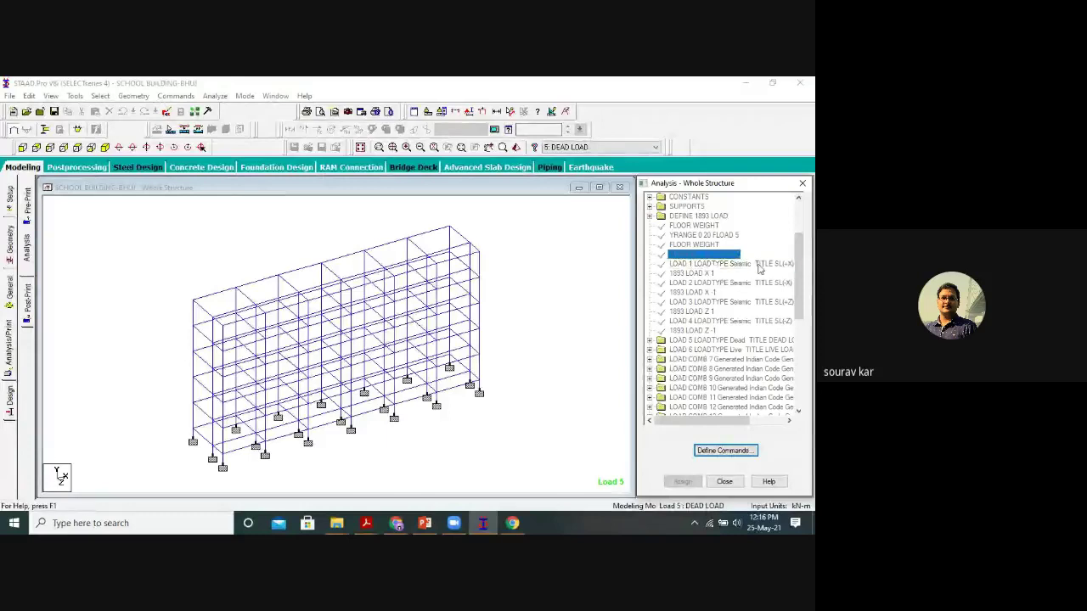
{"action": "left_click", "coordinate": [712, 273]}
{"action": "left_click", "coordinate": [738, 455]}
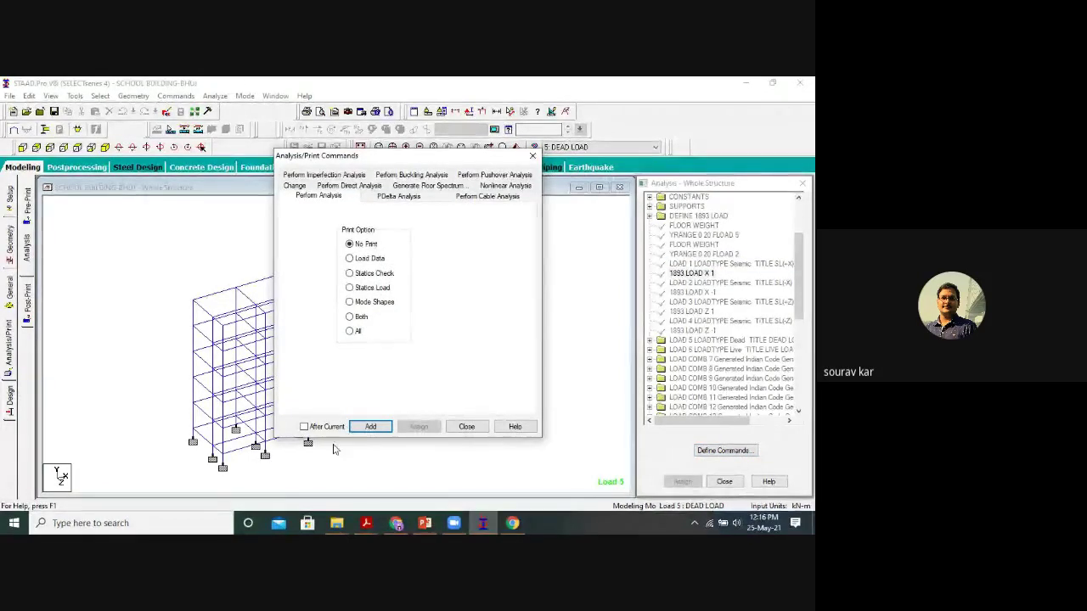
{"action": "left_click", "coordinate": [304, 426]}
{"action": "left_click", "coordinate": [371, 426]}
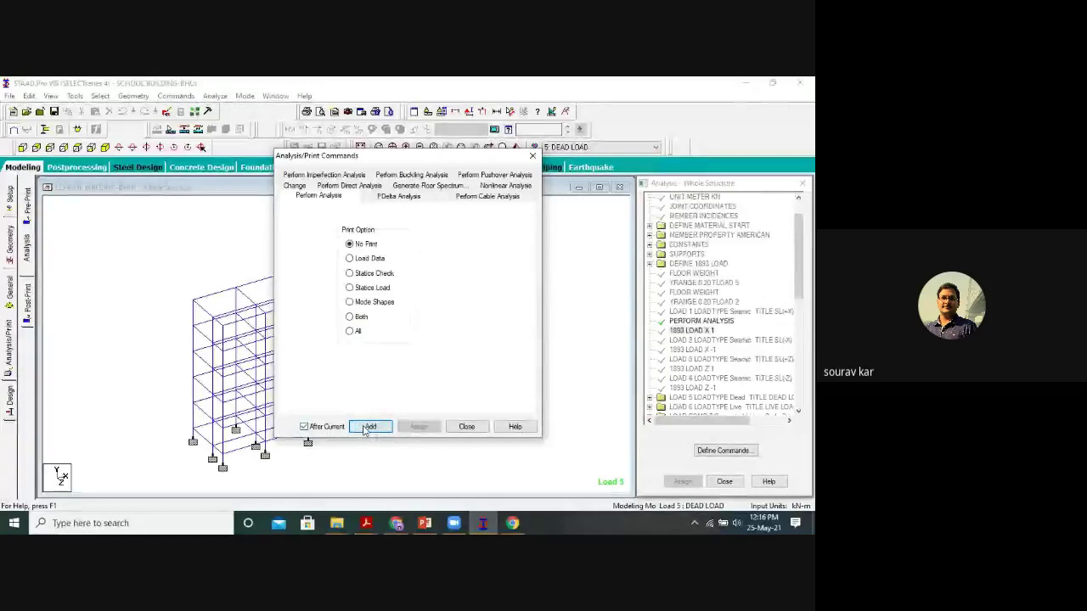
{"action": "left_click", "coordinate": [718, 344]}
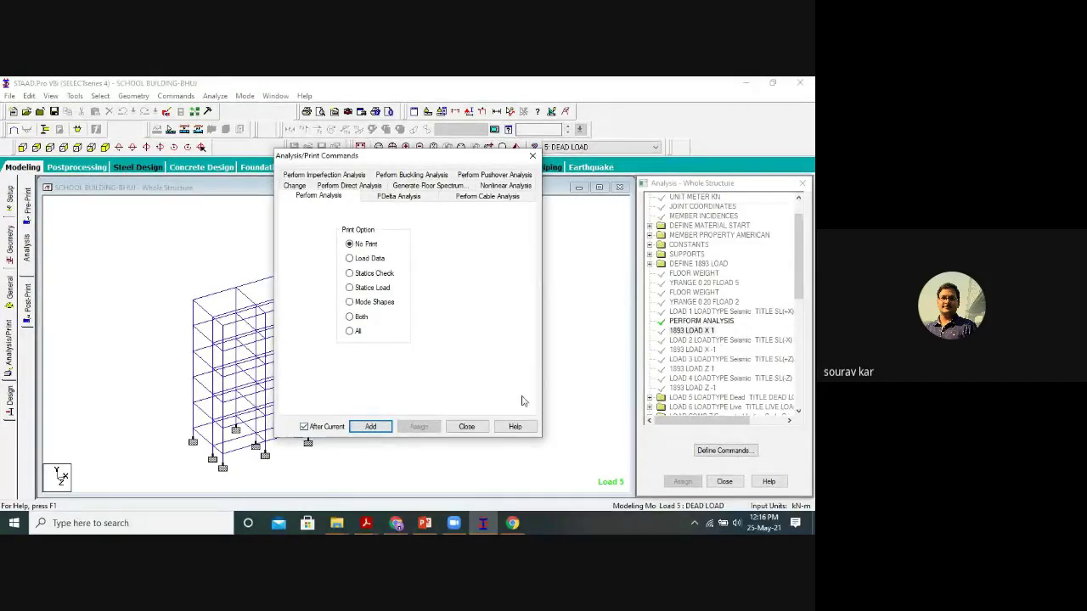
{"action": "left_click", "coordinate": [466, 427]}
Add a Perform Analysis command with No Print and After Current, using the LOAD 2 seismic SL(-X) entry as reference.
{"action": "left_click", "coordinate": [756, 342]}
{"action": "left_click", "coordinate": [728, 379]}
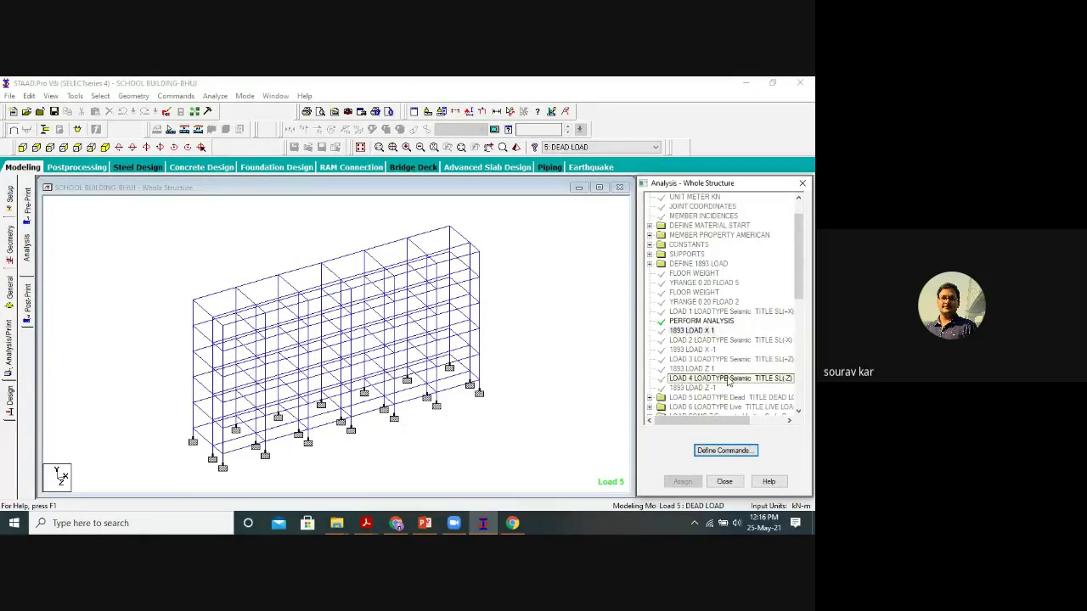
{"action": "left_click", "coordinate": [743, 341]}
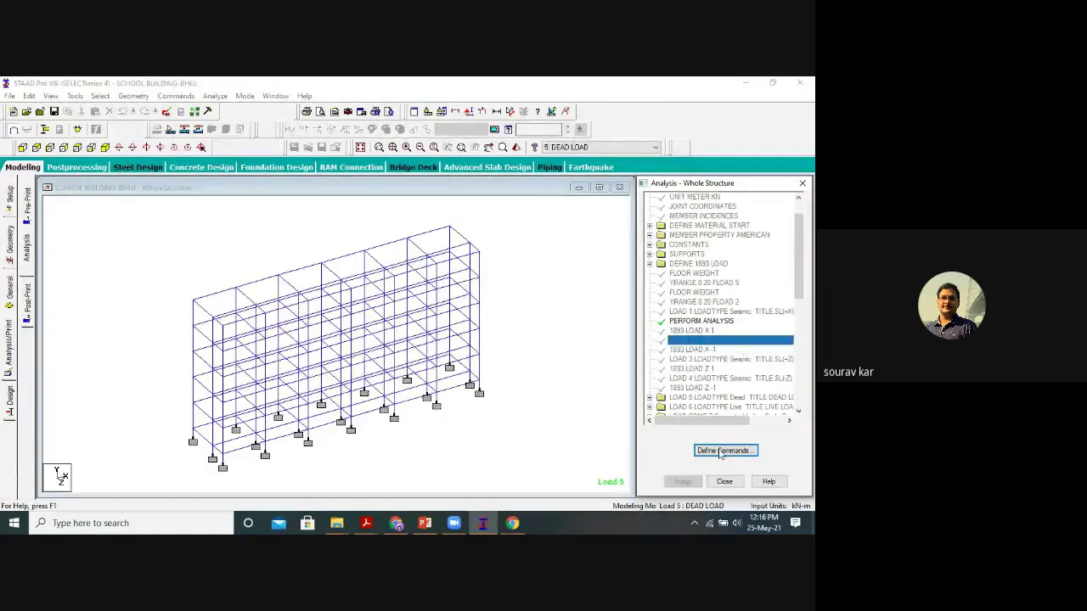
{"action": "left_click", "coordinate": [724, 450]}
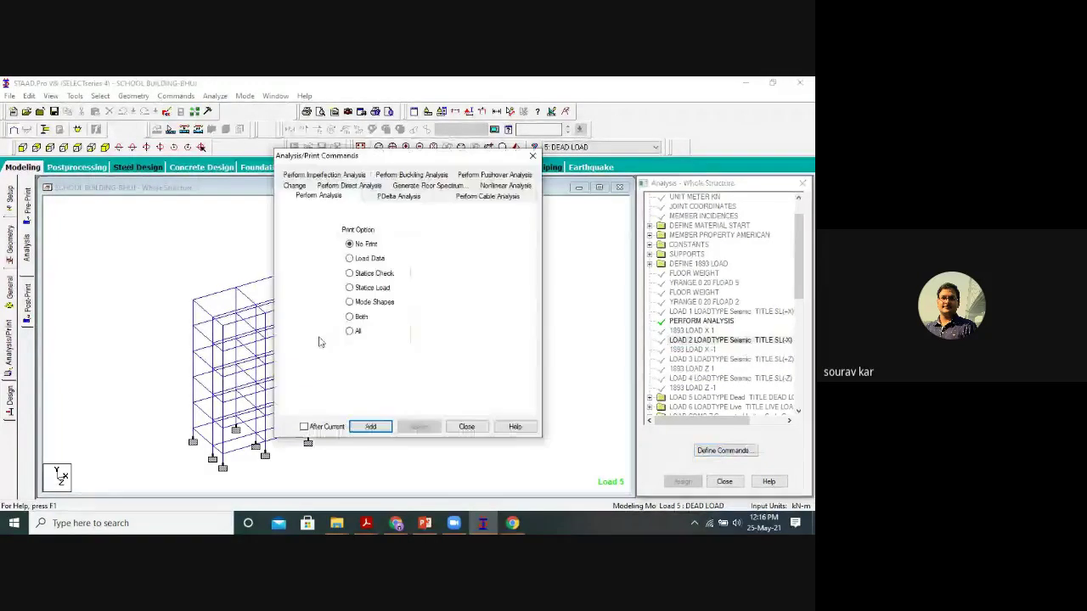
{"action": "left_click", "coordinate": [344, 427]}
{"action": "left_click", "coordinate": [370, 427]}
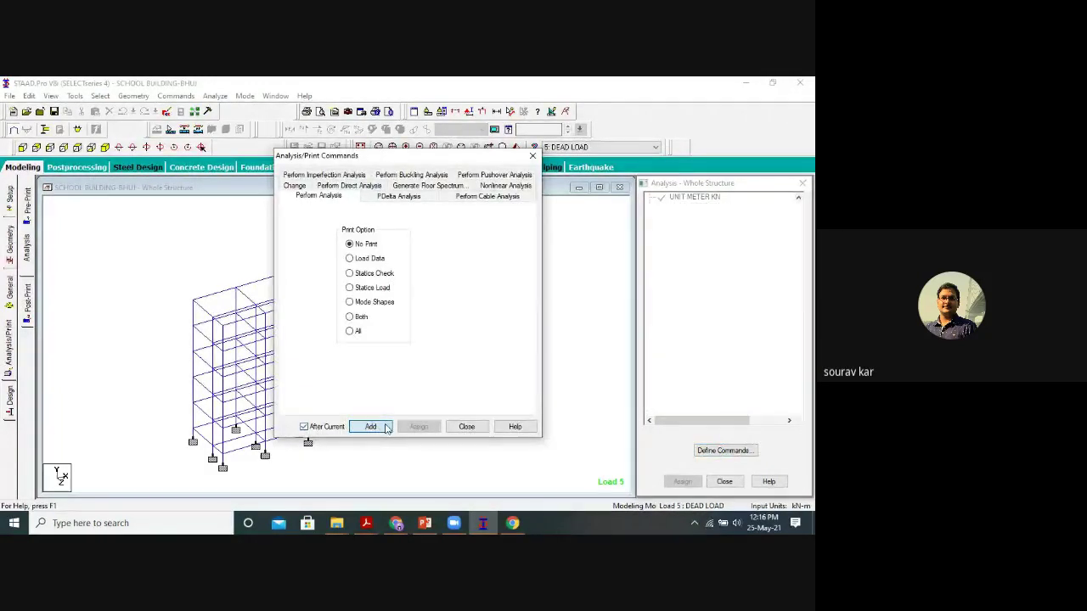
{"action": "left_click", "coordinate": [468, 426]}
Add a Perform Analysis command with No Print and After Current, using the 1893 LOAD X -1 entry as reference.
{"action": "left_click", "coordinate": [705, 359]}
{"action": "left_click", "coordinate": [728, 451]}
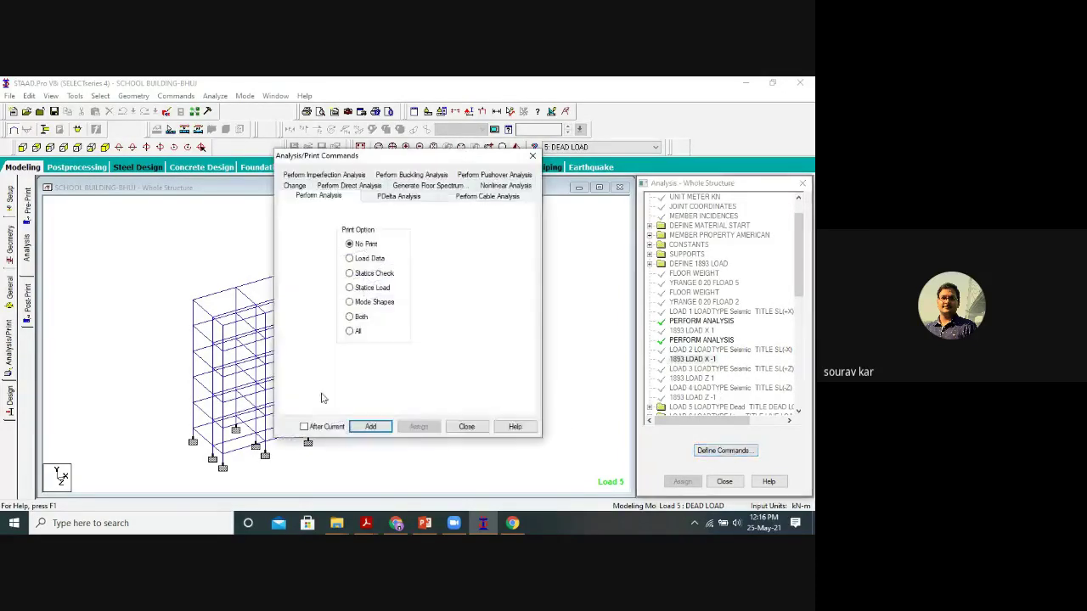
{"action": "left_click", "coordinate": [370, 427]}
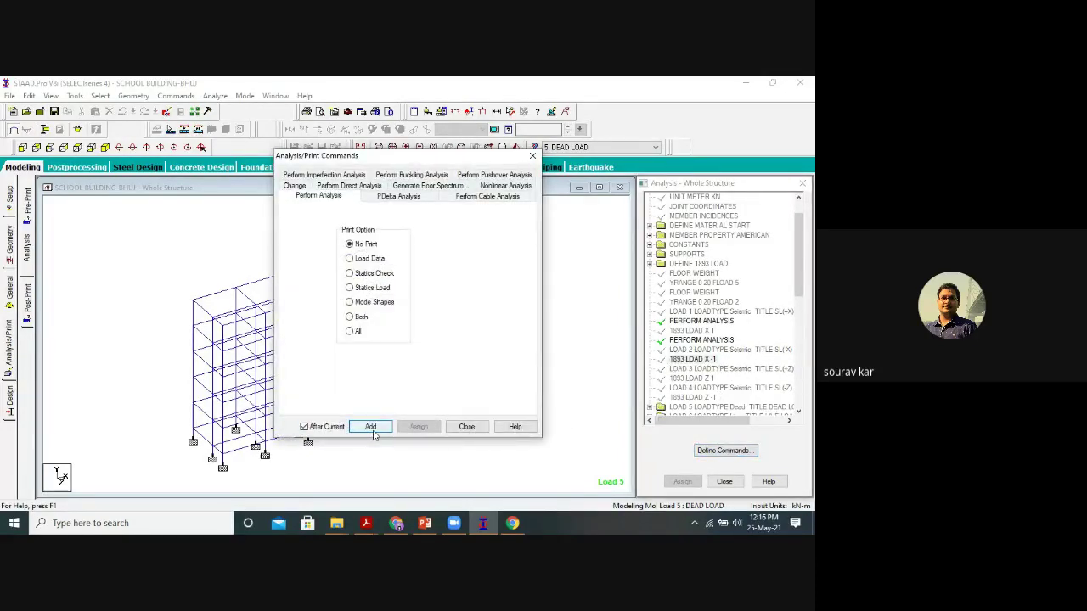
{"action": "left_click", "coordinate": [466, 427]}
Add a Perform Analysis command with No Print, using the 1893 LOAD Z 1 entry as reference.
{"action": "left_click", "coordinate": [739, 398]}
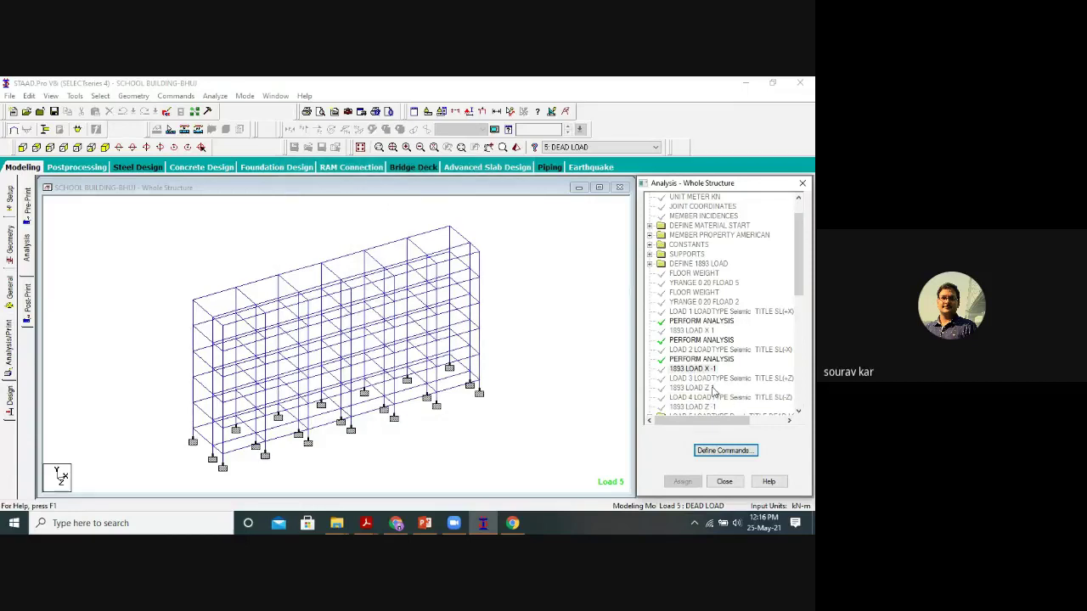
{"action": "left_click", "coordinate": [712, 388]}
{"action": "left_click", "coordinate": [724, 450]}
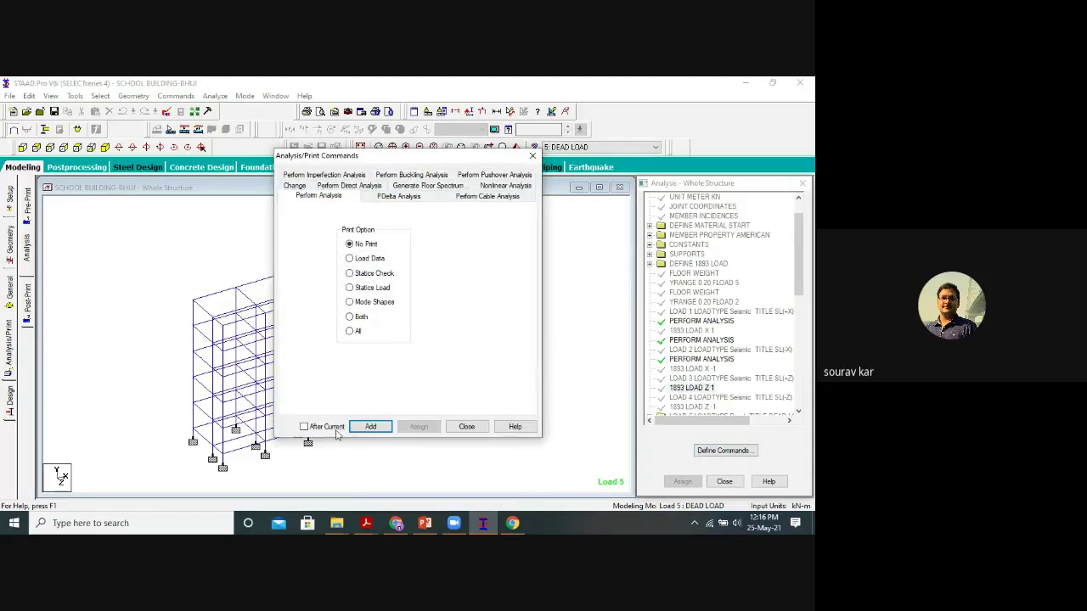
{"action": "left_click", "coordinate": [370, 426]}
{"action": "left_click", "coordinate": [466, 426]}
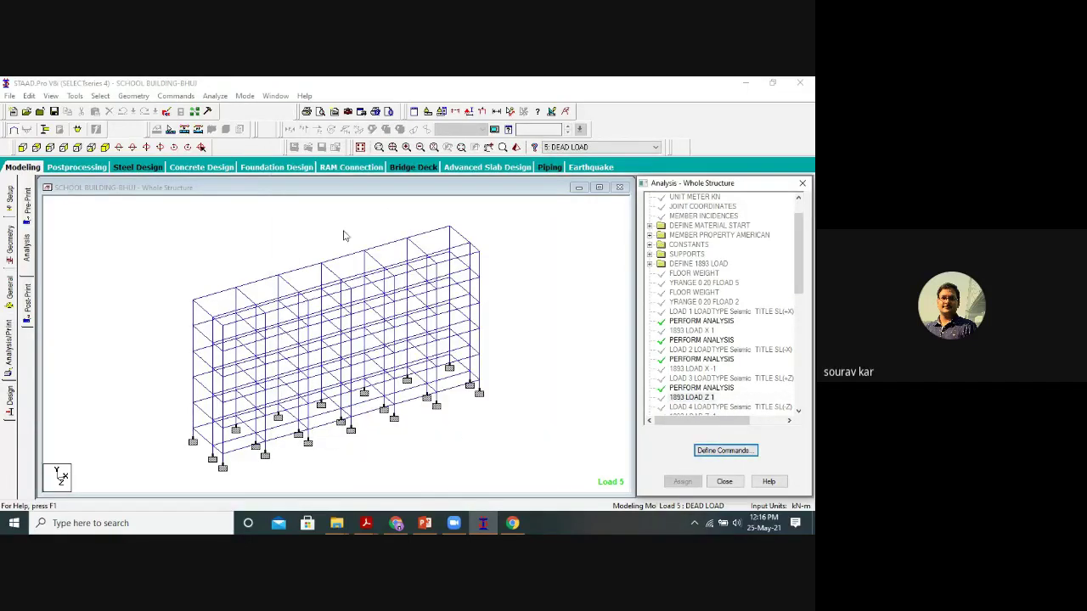
Run the analysis, saving the modified structure, and open the output file.
{"action": "left_click", "coordinate": [214, 95]}
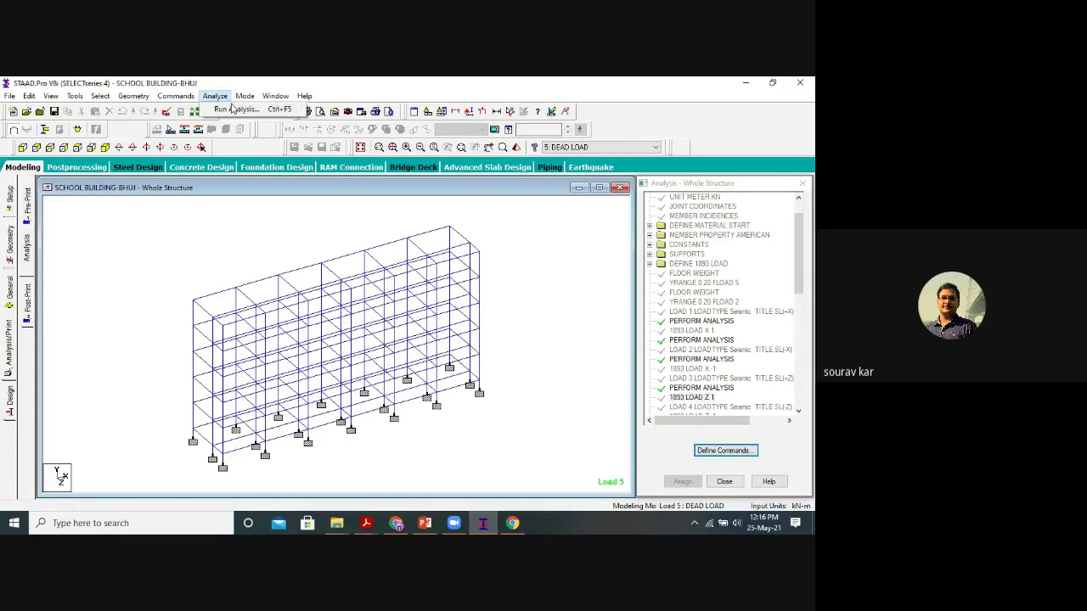
{"action": "left_click", "coordinate": [233, 111]}
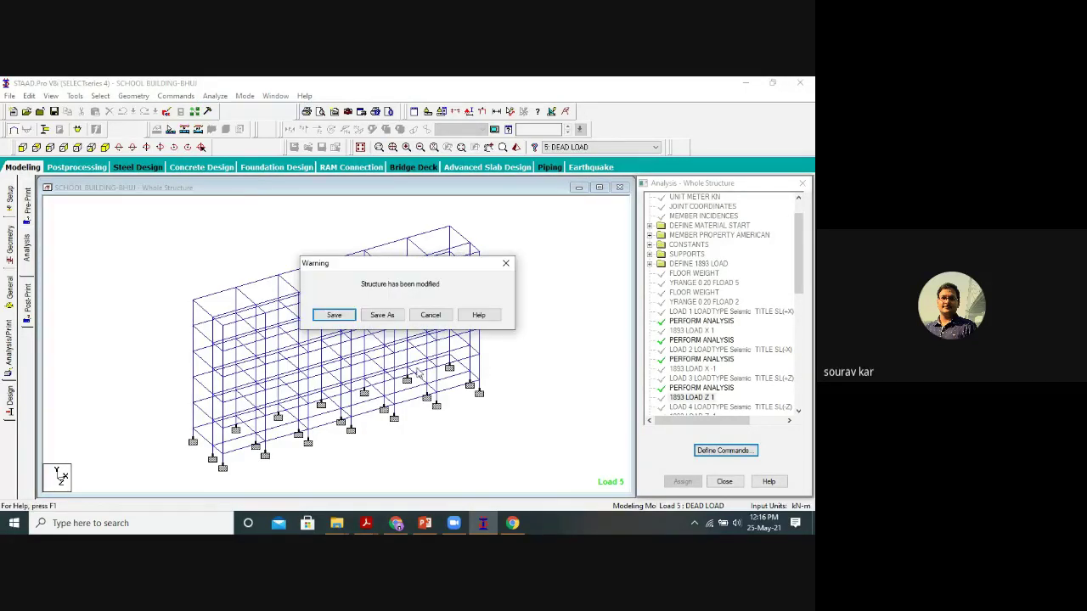
{"action": "left_click", "coordinate": [332, 315]}
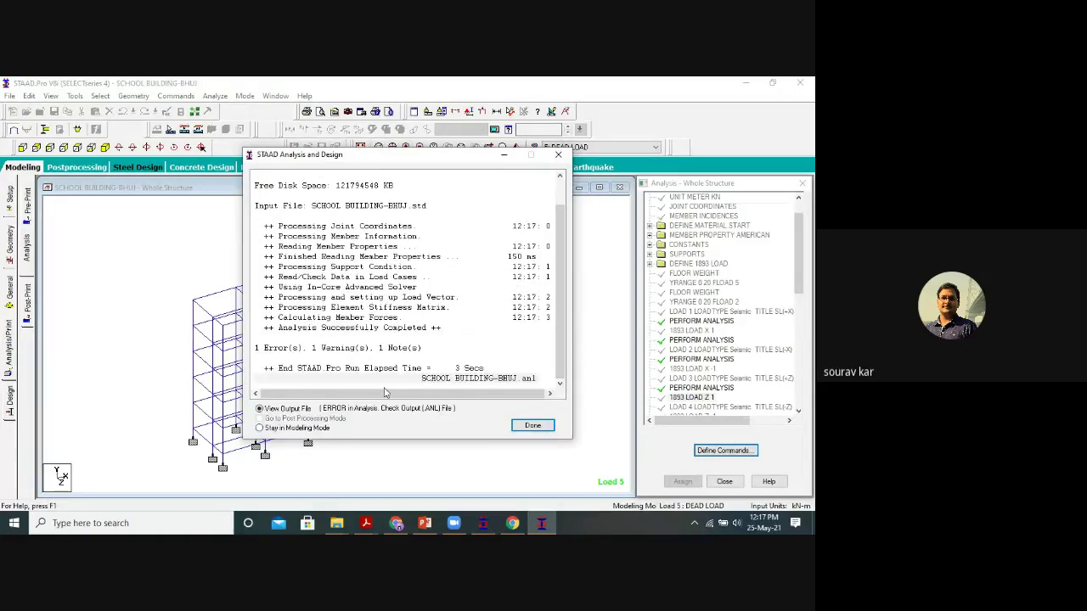
{"action": "left_click", "coordinate": [535, 424]}
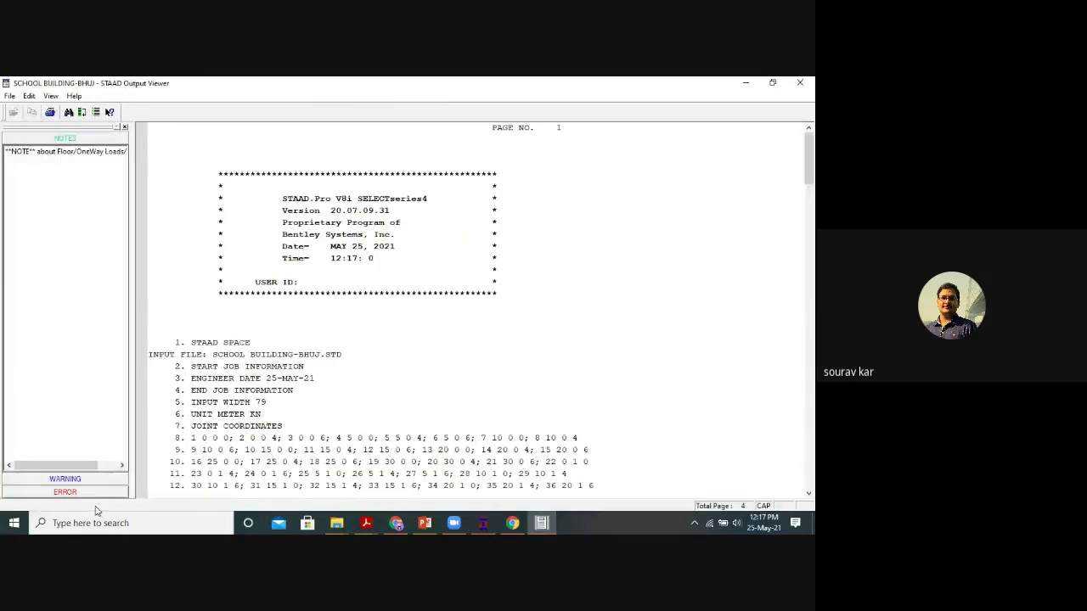
Locate the reported error in the analysis output, read the lines around it and close the output viewer.
{"action": "left_click", "coordinate": [89, 493]}
{"action": "left_click", "coordinate": [92, 178]}
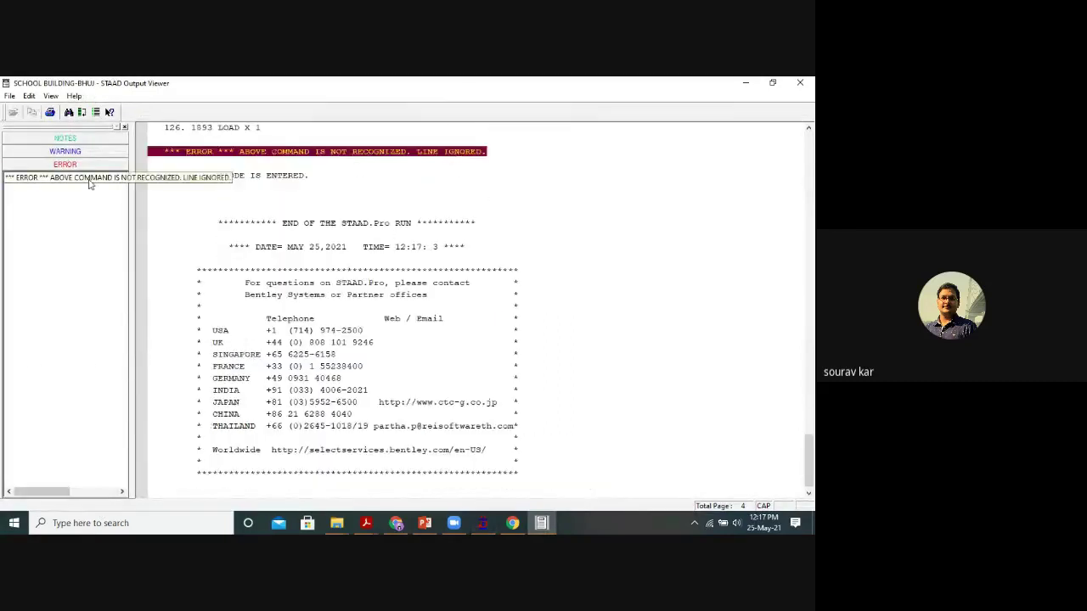
{"action": "scroll", "coordinate": [363, 383], "scroll_direction": "up", "scroll_amount": 4}
{"action": "left_click", "coordinate": [385, 403]}
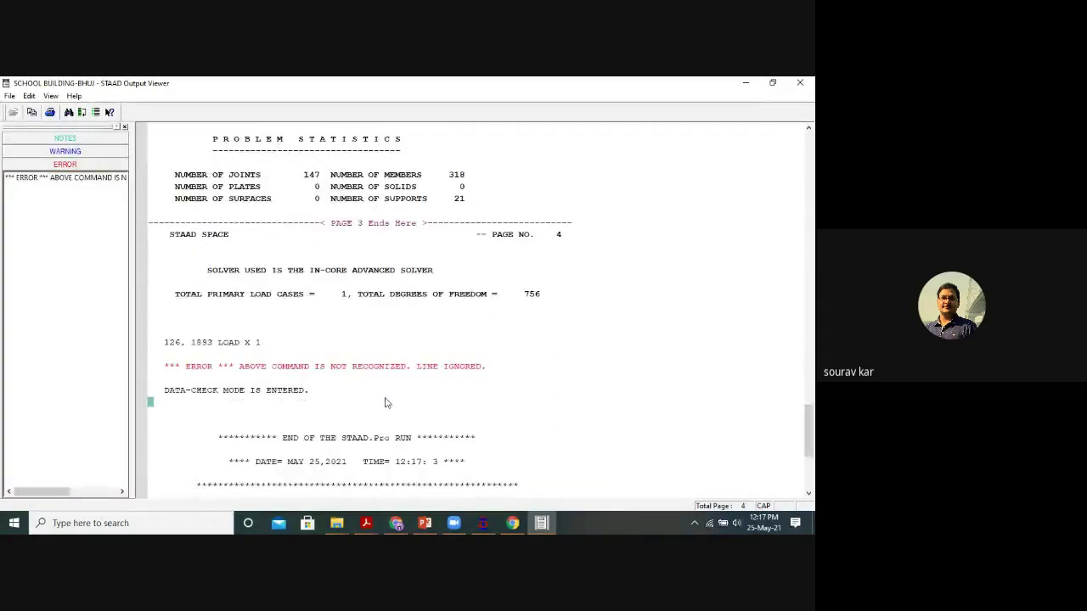
{"action": "left_click", "coordinate": [800, 82]}
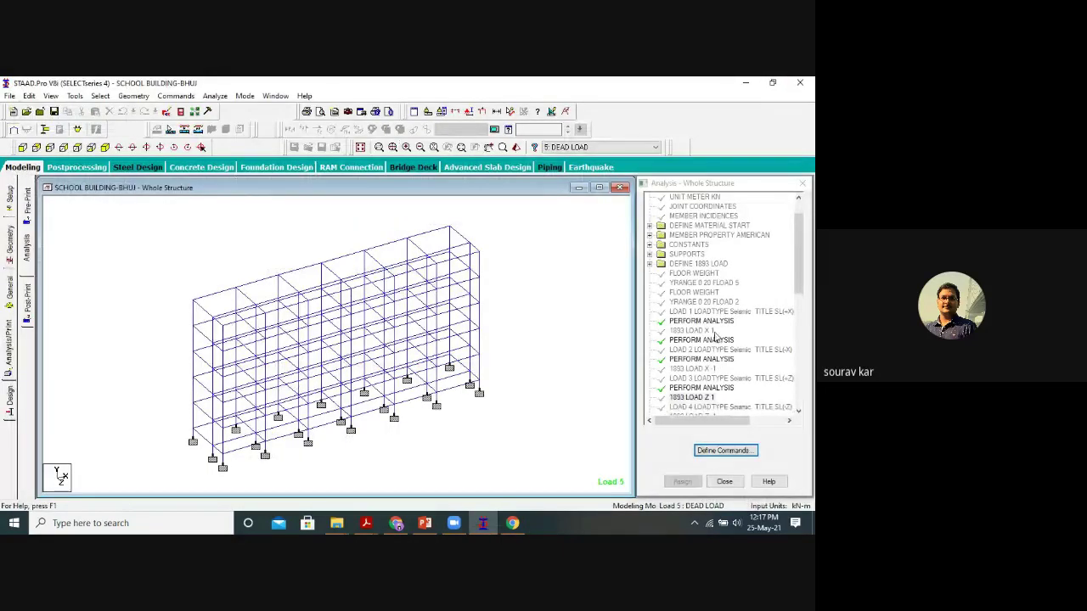
Delete the four Perform Analysis commands inserted among the seismic load cases, keeping the Perform Analysis Print All command.
{"action": "left_click", "coordinate": [720, 322]}
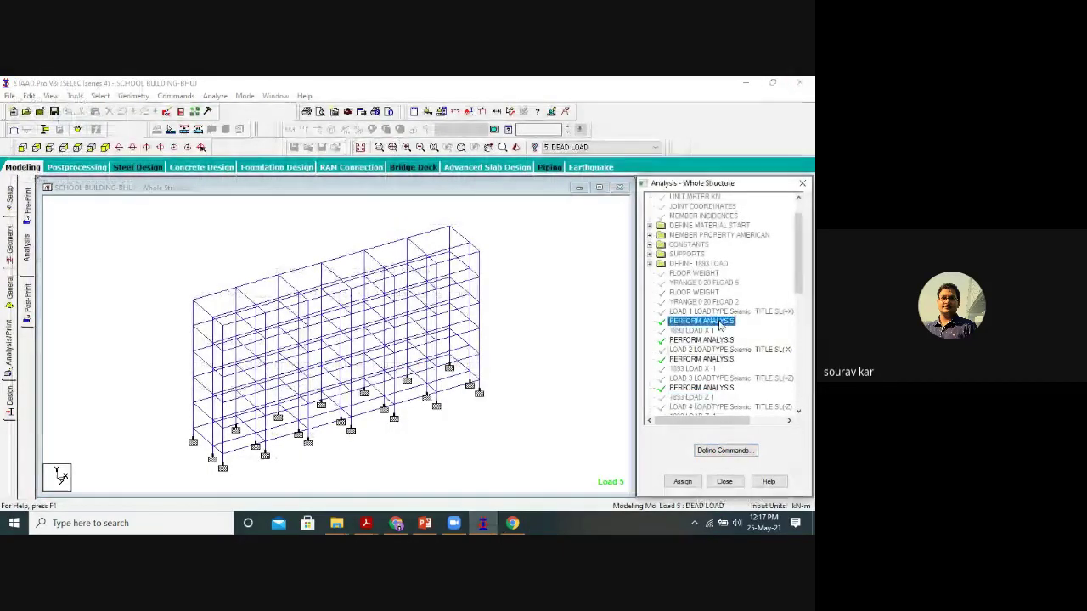
{"action": "key", "text": "Delete"}
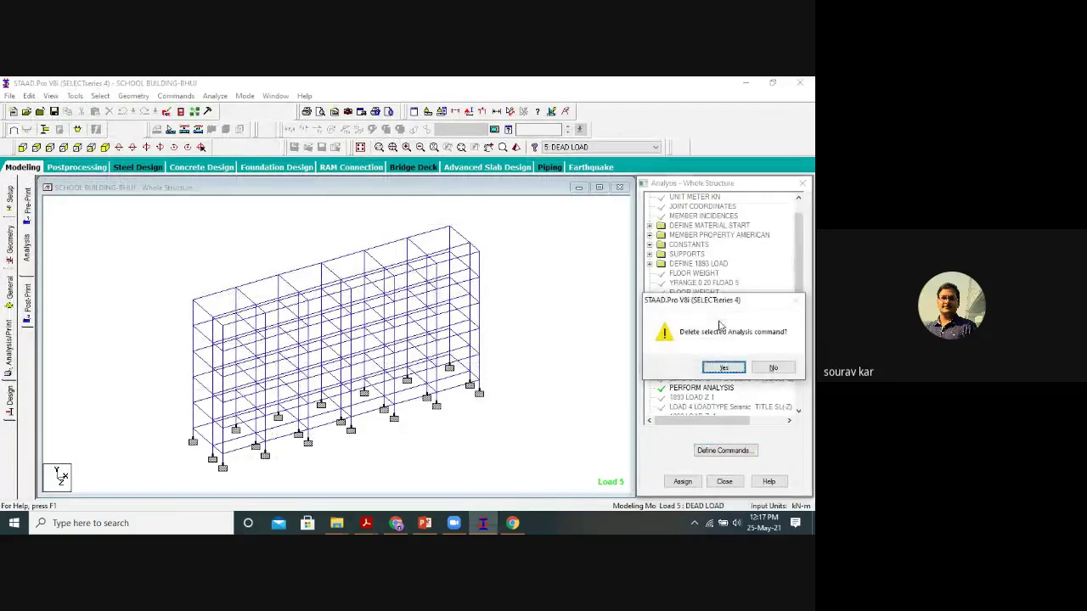
{"action": "left_click", "coordinate": [723, 367]}
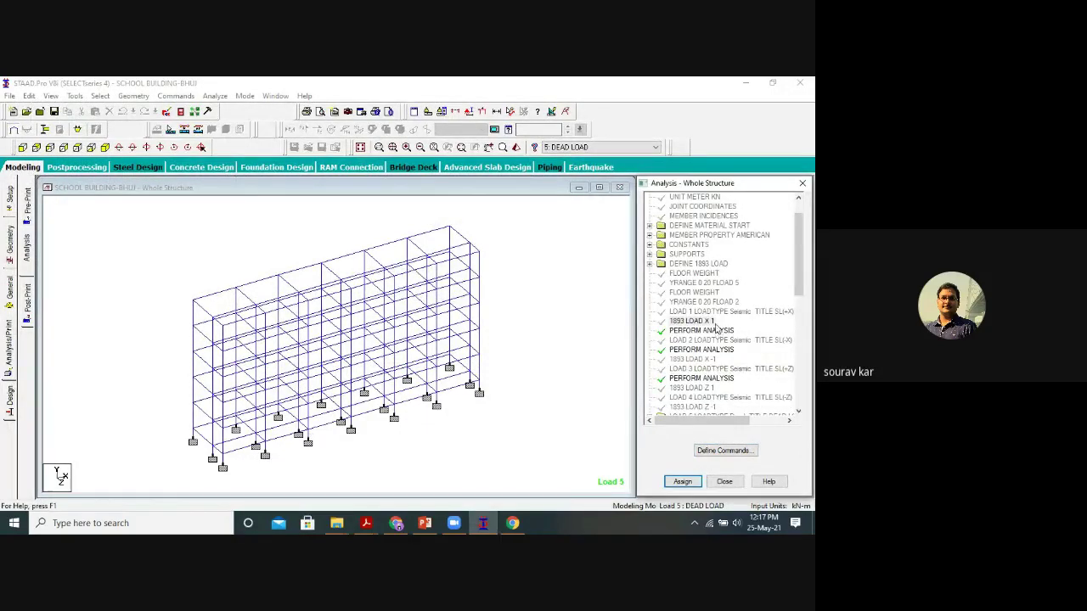
{"action": "left_click", "coordinate": [717, 332]}
{"action": "key", "text": "Delete"}
{"action": "left_click", "coordinate": [719, 367]}
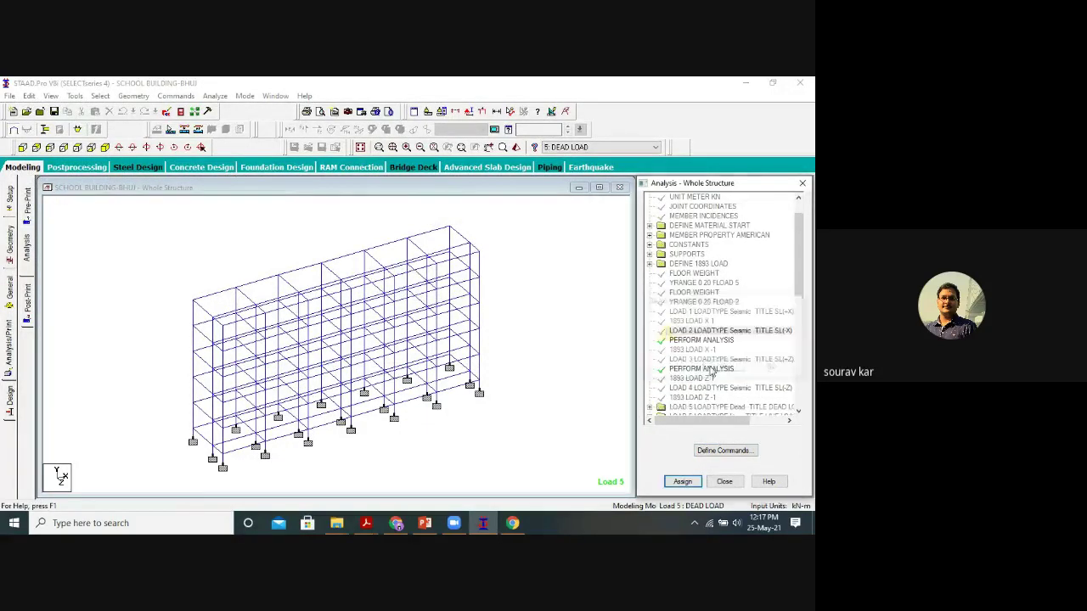
{"action": "left_click", "coordinate": [710, 342]}
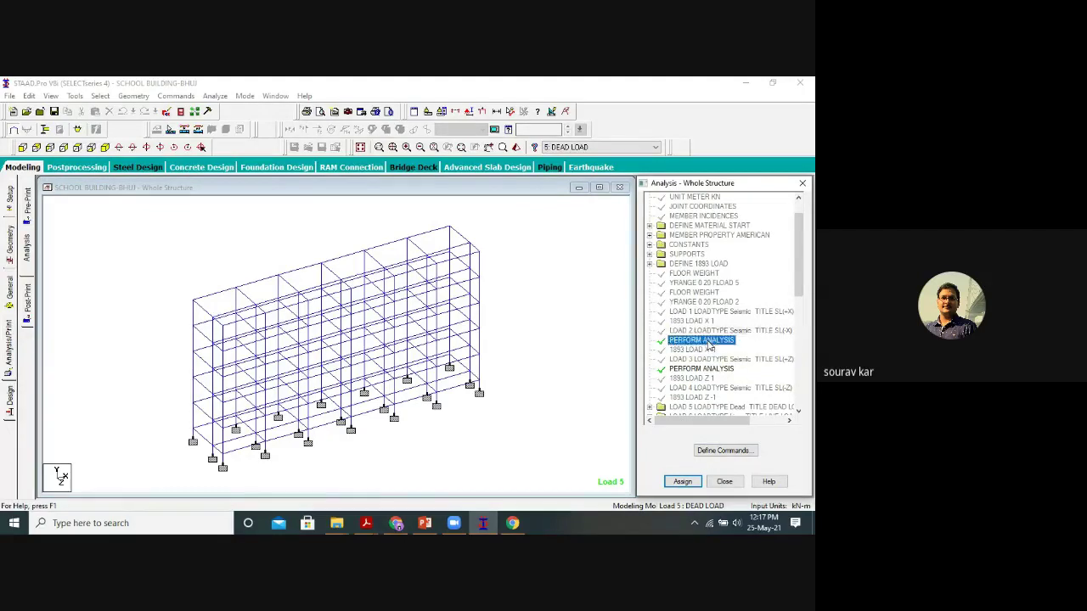
{"action": "key", "text": "Delete"}
{"action": "left_click", "coordinate": [710, 365]}
{"action": "left_click", "coordinate": [710, 361]}
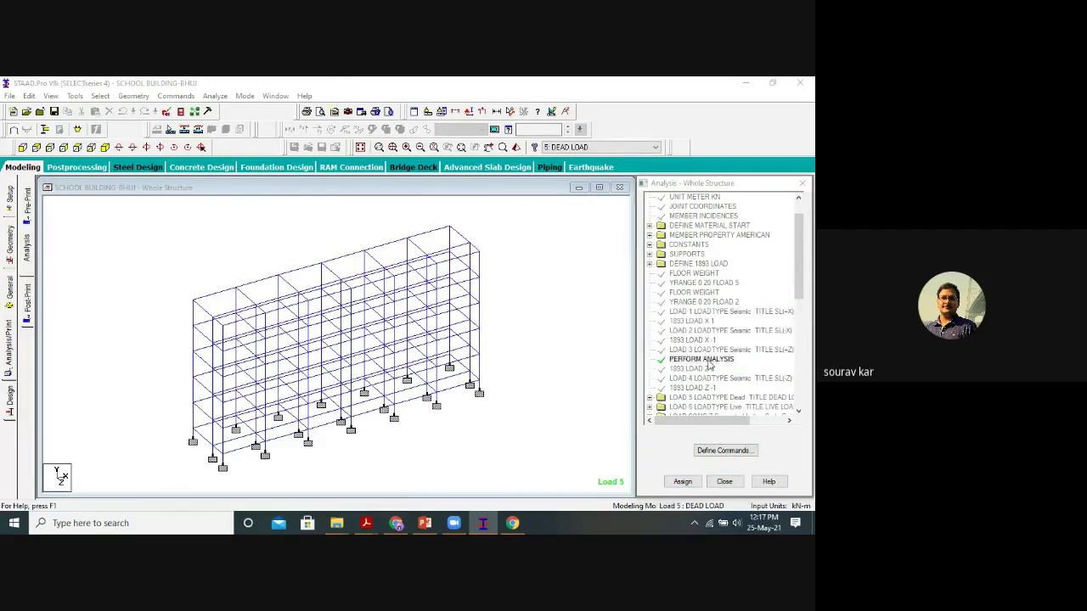
{"action": "key", "text": "Delete"}
{"action": "left_click", "coordinate": [714, 370]}
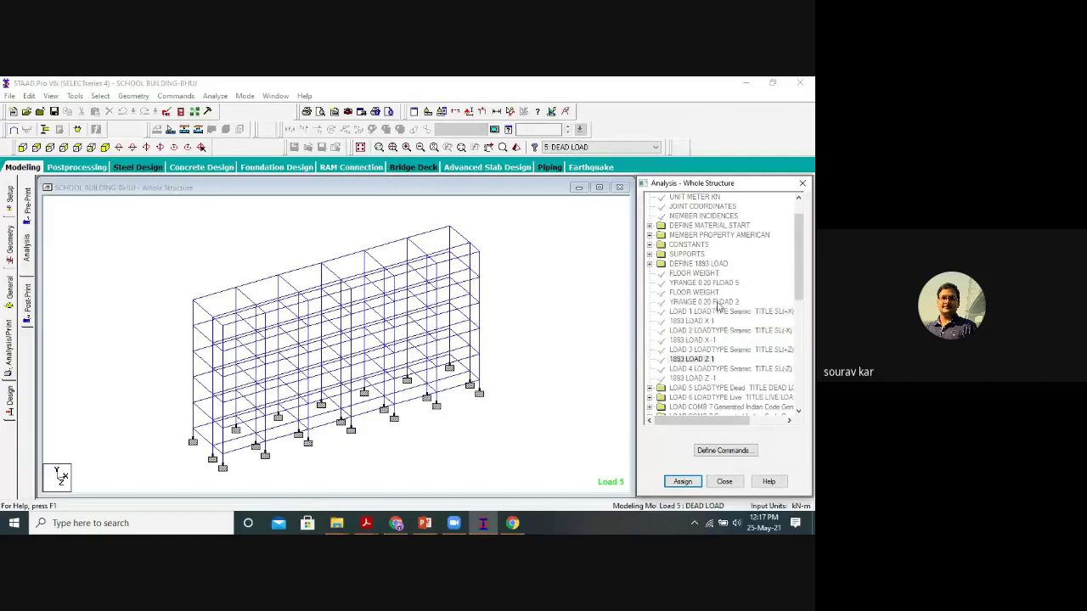
{"action": "left_click", "coordinate": [705, 321]}
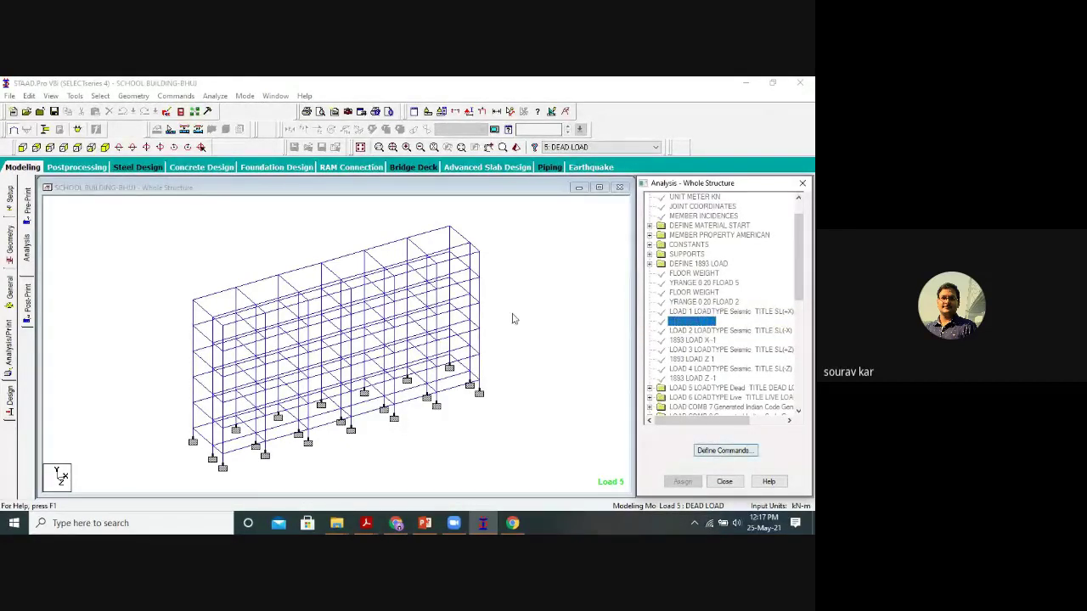
{"action": "left_click", "coordinate": [10, 335]}
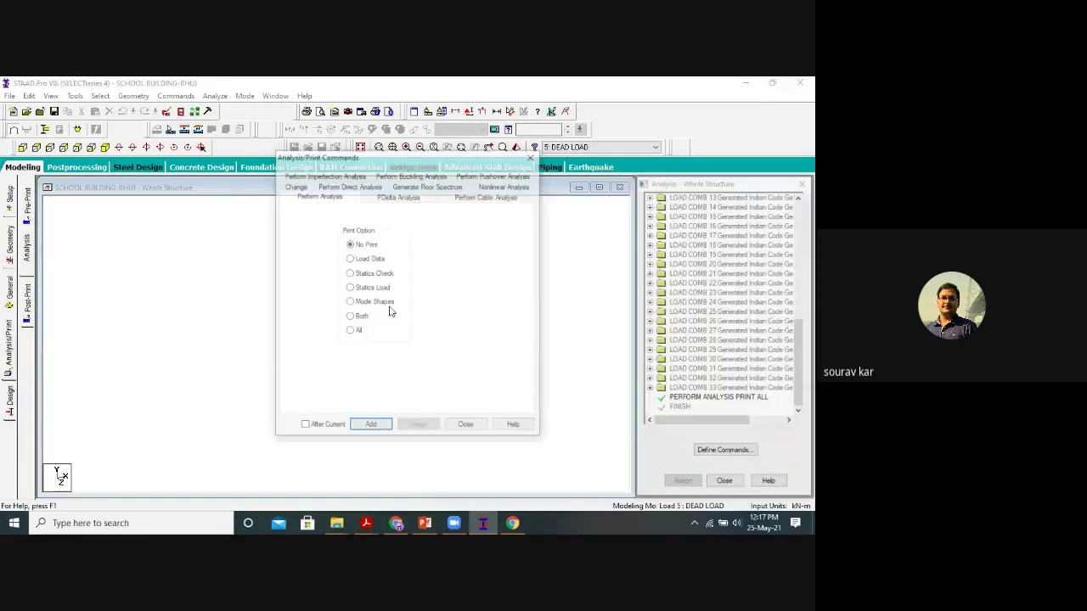
{"action": "left_click", "coordinate": [349, 330]}
{"action": "left_click", "coordinate": [466, 426]}
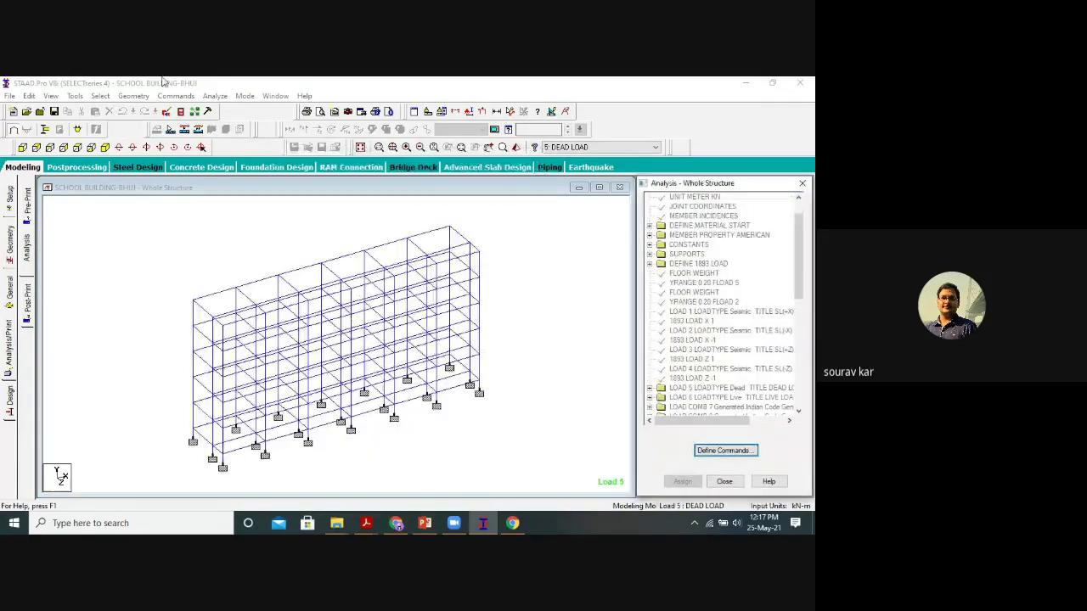
Save the cleaned-up school building model, rerun the analysis and view its output file.
{"action": "left_click", "coordinate": [215, 95]}
{"action": "left_click", "coordinate": [231, 111]}
{"action": "left_click", "coordinate": [329, 314]}
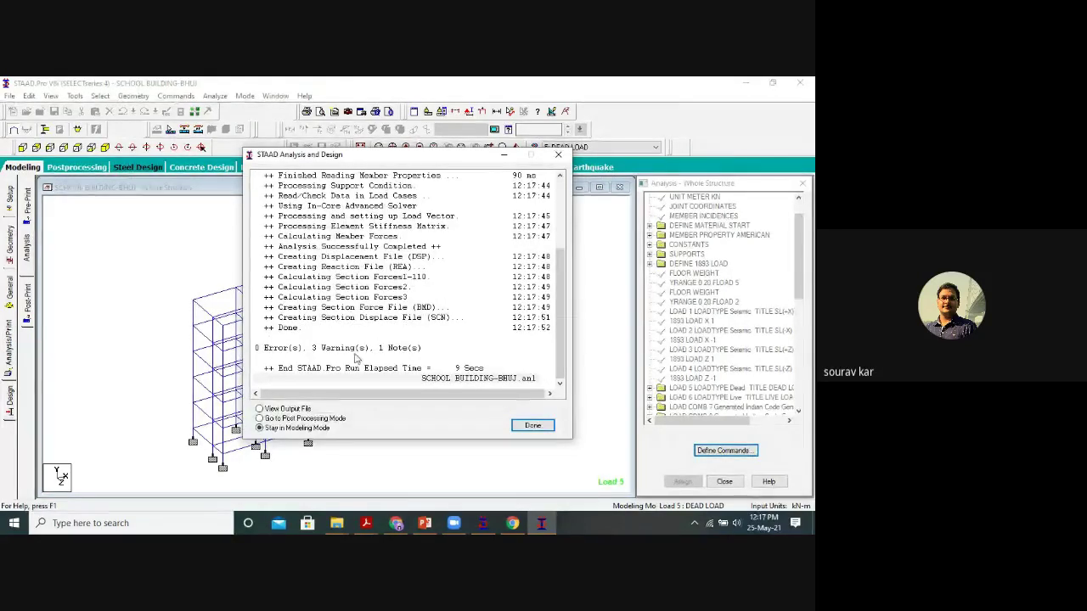
{"action": "left_click", "coordinate": [285, 410]}
{"action": "left_click", "coordinate": [532, 426]}
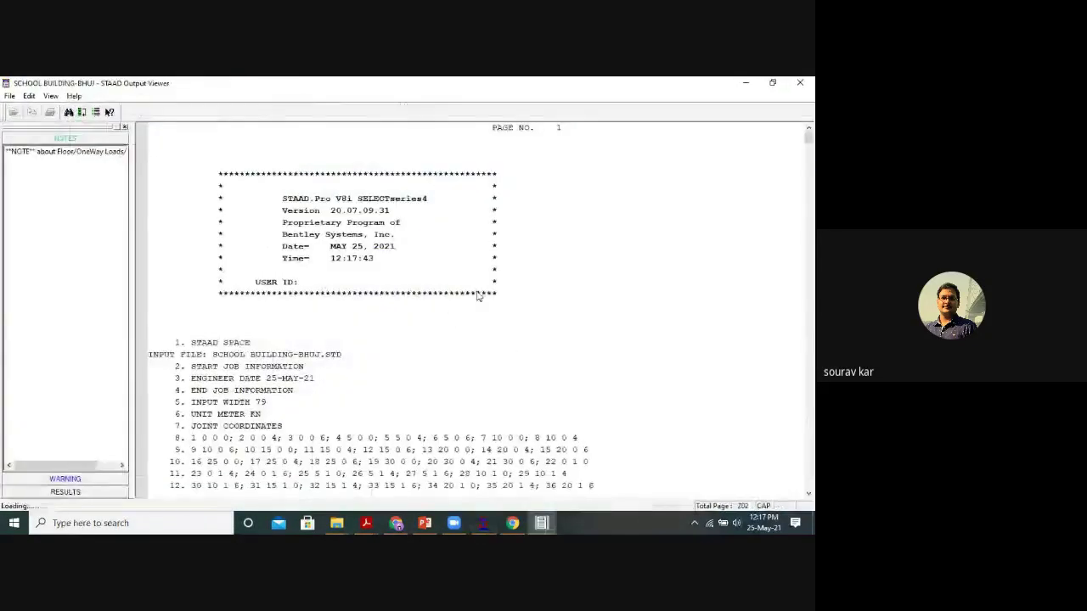
Examine the total applied load summaries for load cases 5 and 2 in the output results.
{"action": "left_click", "coordinate": [61, 493]}
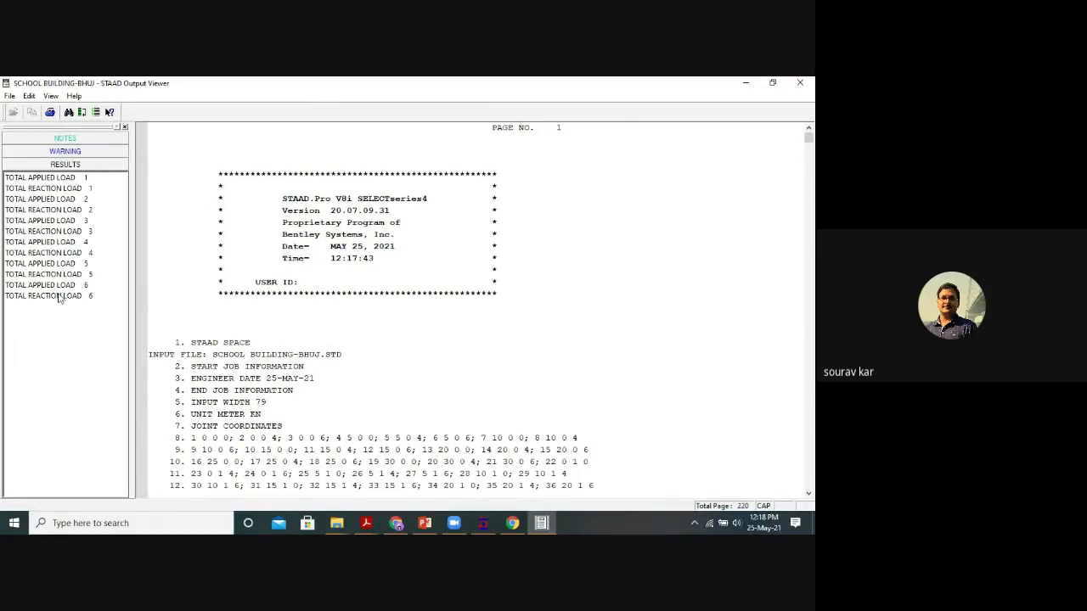
{"action": "left_click", "coordinate": [51, 264]}
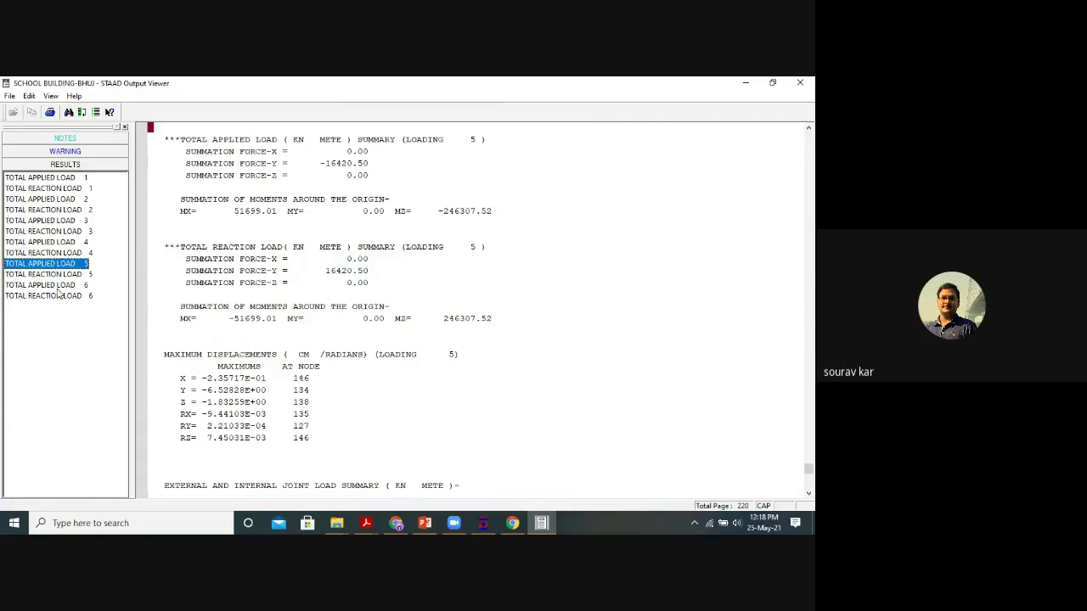
{"action": "left_click", "coordinate": [58, 198]}
{"action": "scroll", "coordinate": [348, 360], "scroll_direction": "up", "scroll_amount": 20}
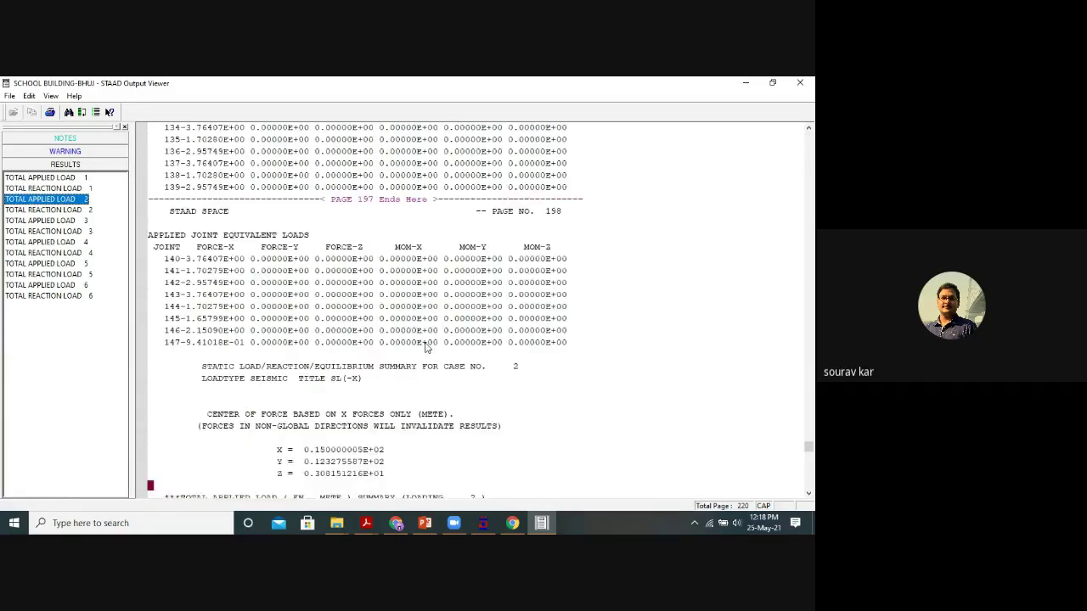
Review the output file from its first page through the material, property, load and combination commands to the primary loading listing.
{"action": "left_click_drag", "start_coordinate": [810, 447], "coordinate": [810, 136]}
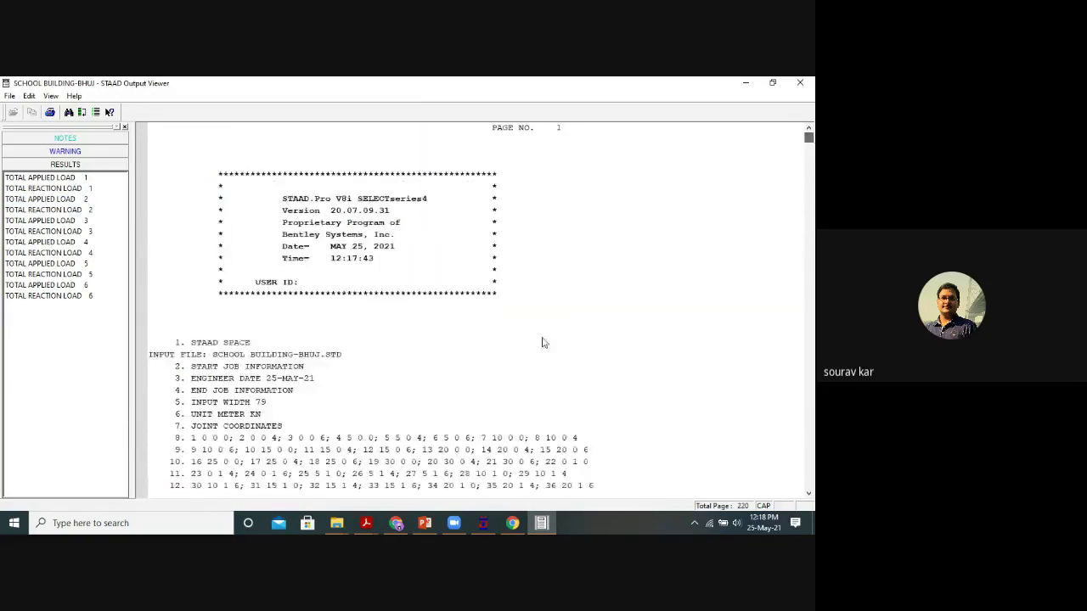
{"action": "scroll", "coordinate": [543, 343], "scroll_direction": "down", "scroll_amount": 15}
{"action": "scroll", "coordinate": [547, 348], "scroll_direction": "down", "scroll_amount": 20}
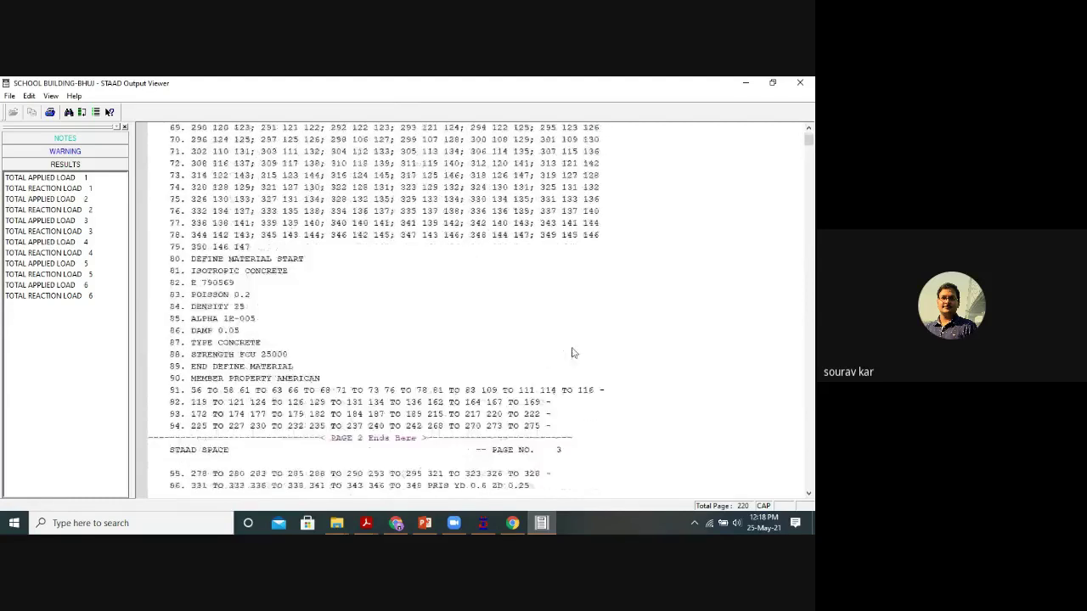
{"action": "scroll", "coordinate": [574, 355], "scroll_direction": "down", "scroll_amount": 15}
{"action": "scroll", "coordinate": [576, 355], "scroll_direction": "up", "scroll_amount": 6}
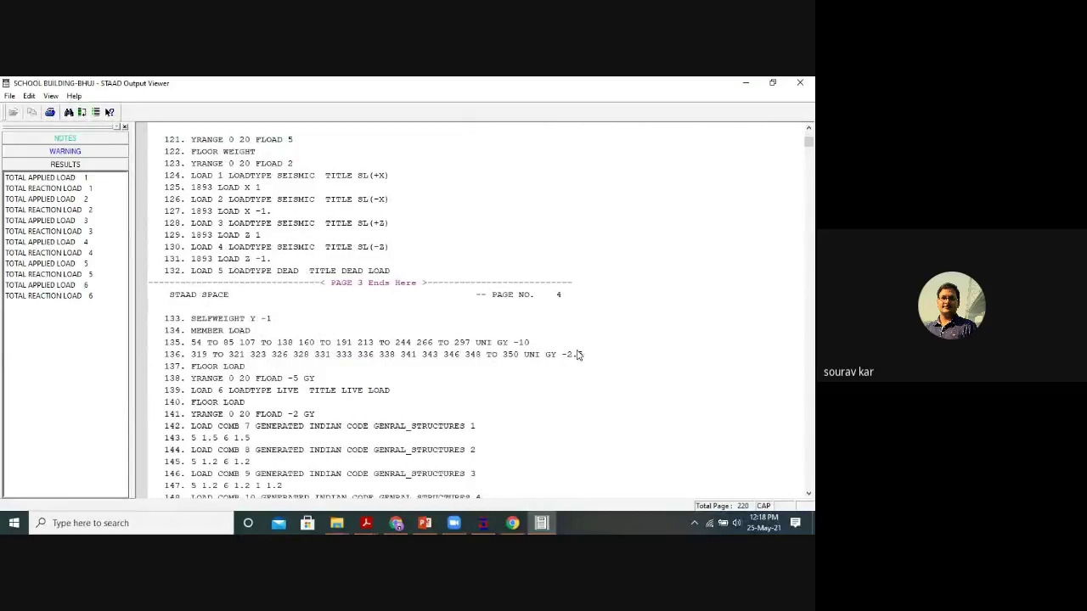
{"action": "scroll", "coordinate": [576, 357], "scroll_direction": "down", "scroll_amount": 12}
{"action": "scroll", "coordinate": [576, 360], "scroll_direction": "down", "scroll_amount": 12}
{"action": "scroll", "coordinate": [577, 361], "scroll_direction": "up", "scroll_amount": 4}
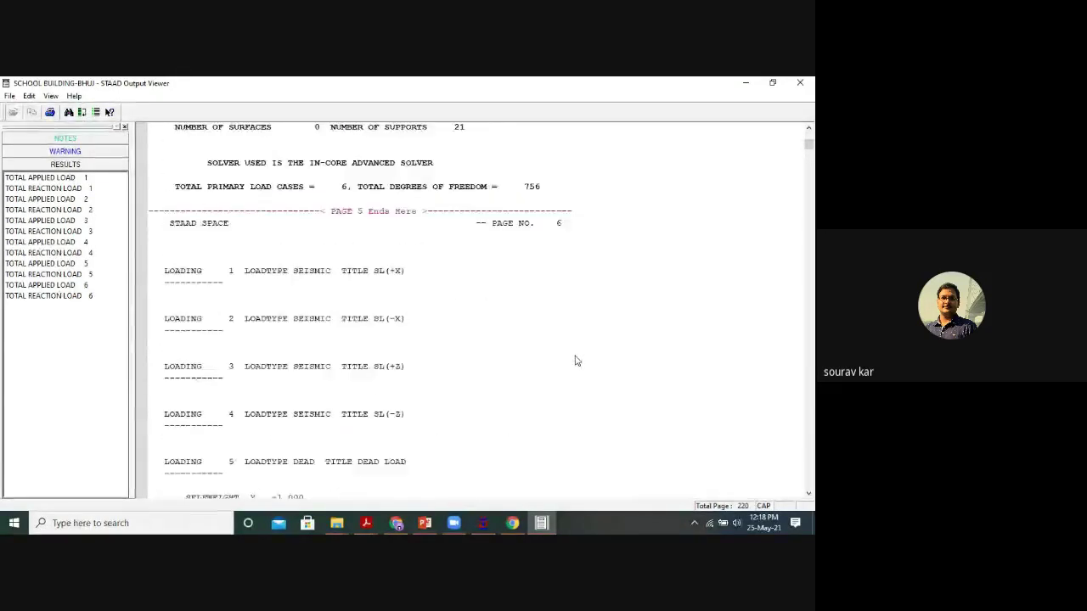
Examine the dead load listing of load case 5 in the output file, including selfweight, member UDLs and floor-generated member loads.
{"action": "scroll", "coordinate": [577, 362], "scroll_direction": "down", "scroll_amount": 4}
{"action": "scroll", "coordinate": [577, 362], "scroll_direction": "down", "scroll_amount": 8}
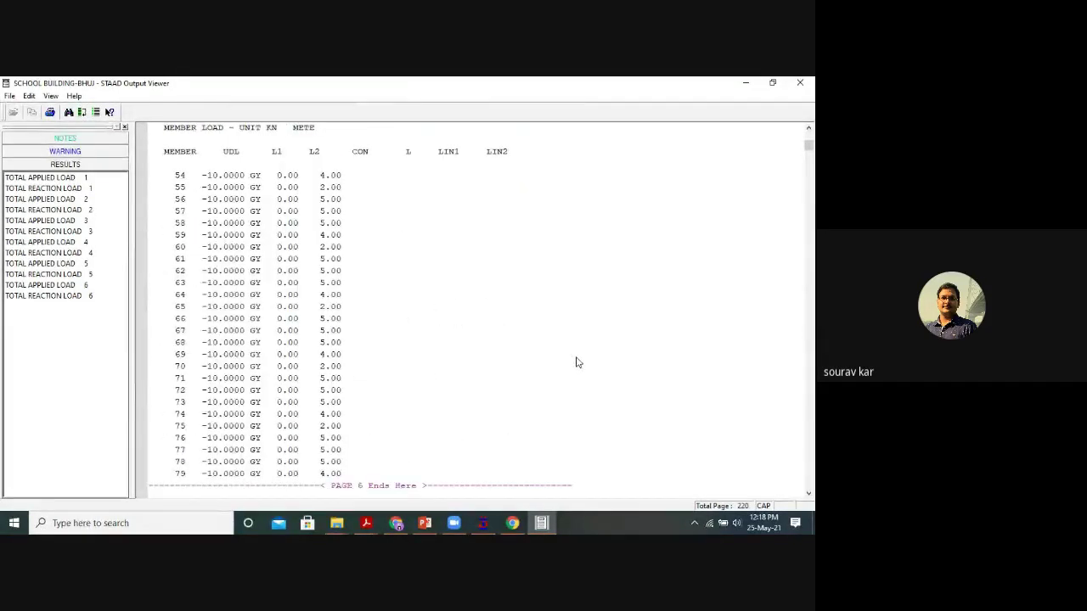
{"action": "scroll", "coordinate": [577, 365], "scroll_direction": "down", "scroll_amount": 20}
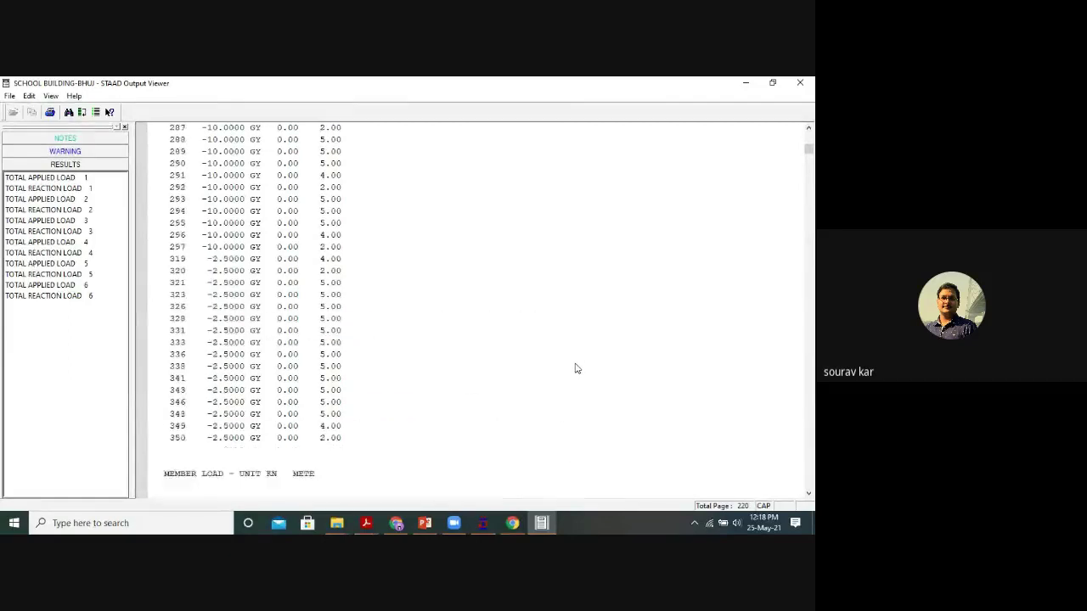
{"action": "scroll", "coordinate": [575, 369], "scroll_direction": "down", "scroll_amount": 20}
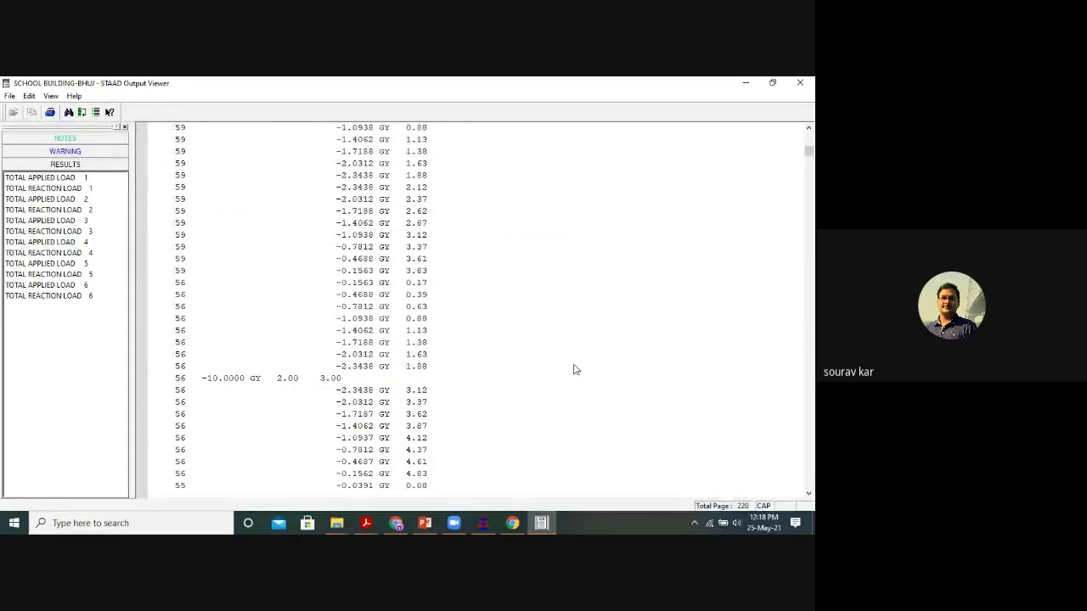
{"action": "scroll", "coordinate": [575, 368], "scroll_direction": "up", "scroll_amount": 15}
{"action": "scroll", "coordinate": [575, 369], "scroll_direction": "up", "scroll_amount": 20}
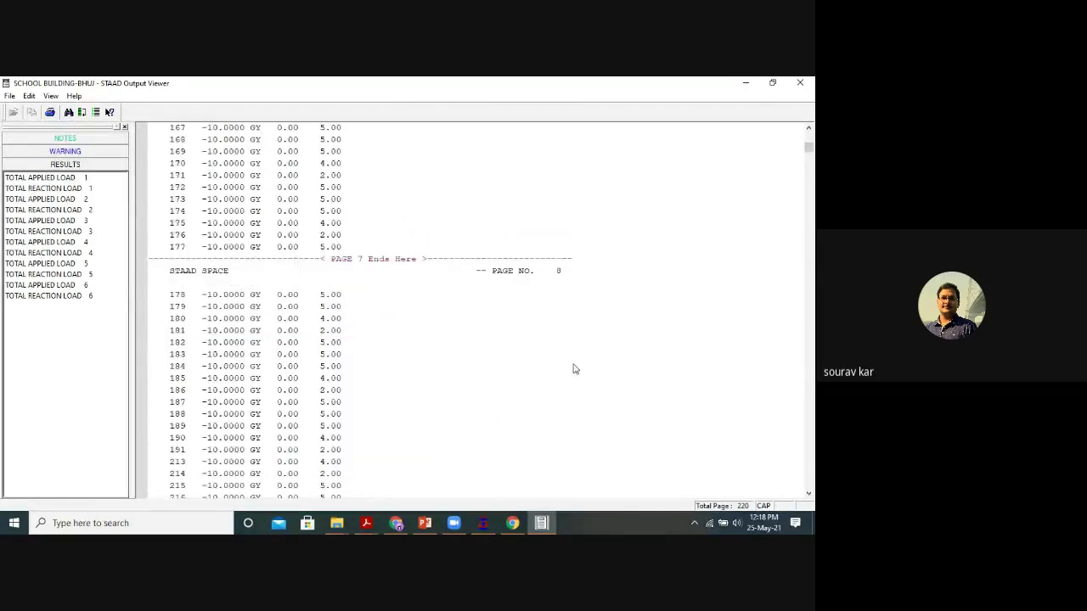
{"action": "scroll", "coordinate": [569, 368], "scroll_direction": "up", "scroll_amount": 20}
{"action": "scroll", "coordinate": [565, 368], "scroll_direction": "down", "scroll_amount": 10}
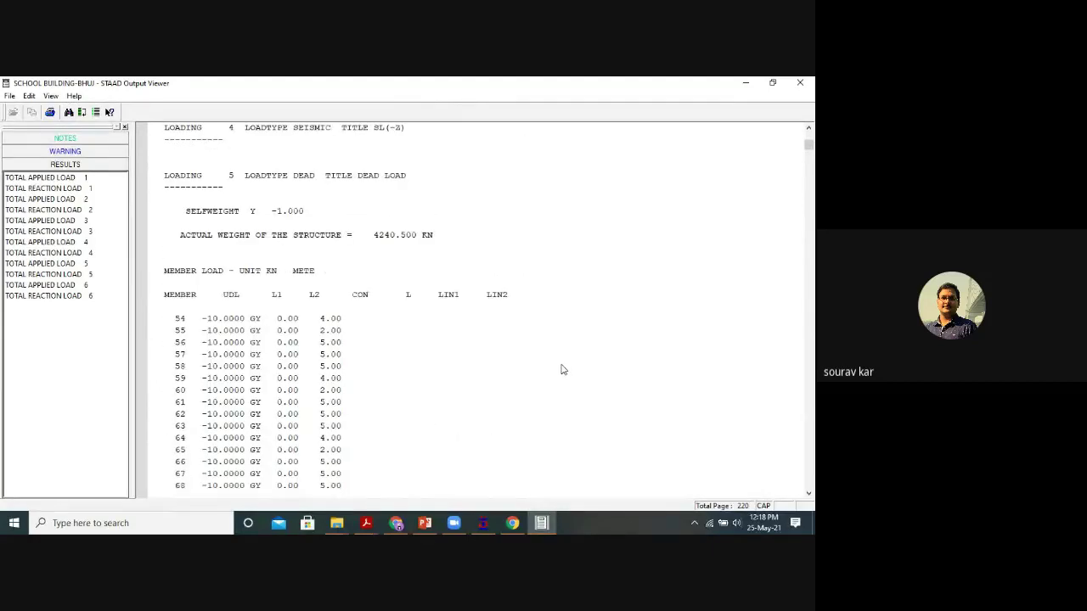
{"action": "scroll", "coordinate": [480, 405], "scroll_direction": "down", "scroll_amount": 4}
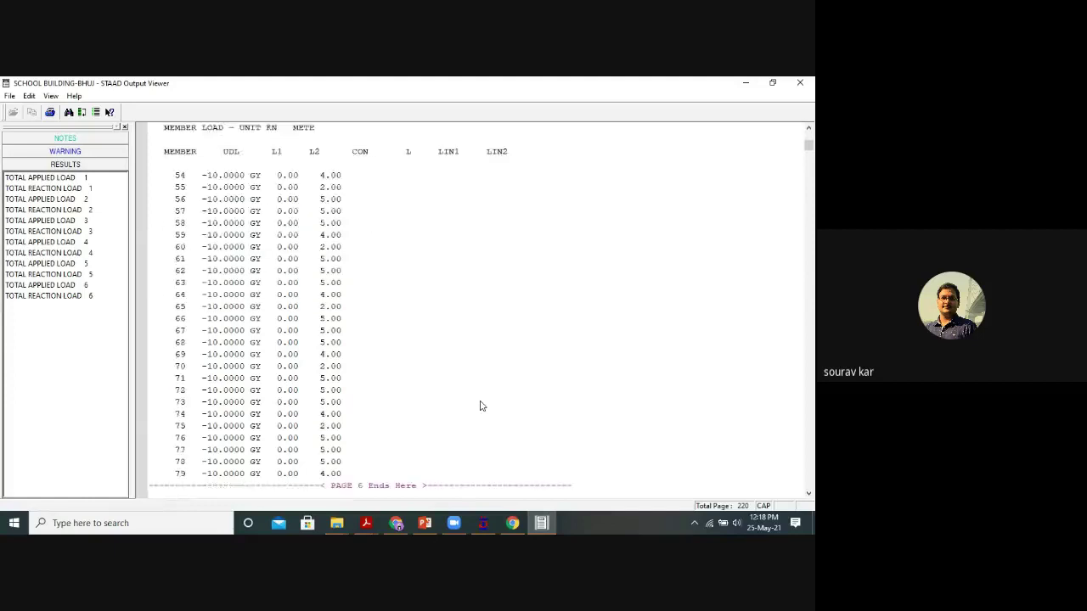
{"action": "scroll", "coordinate": [481, 405], "scroll_direction": "up", "scroll_amount": 6}
{"action": "scroll", "coordinate": [482, 404], "scroll_direction": "down", "scroll_amount": 20}
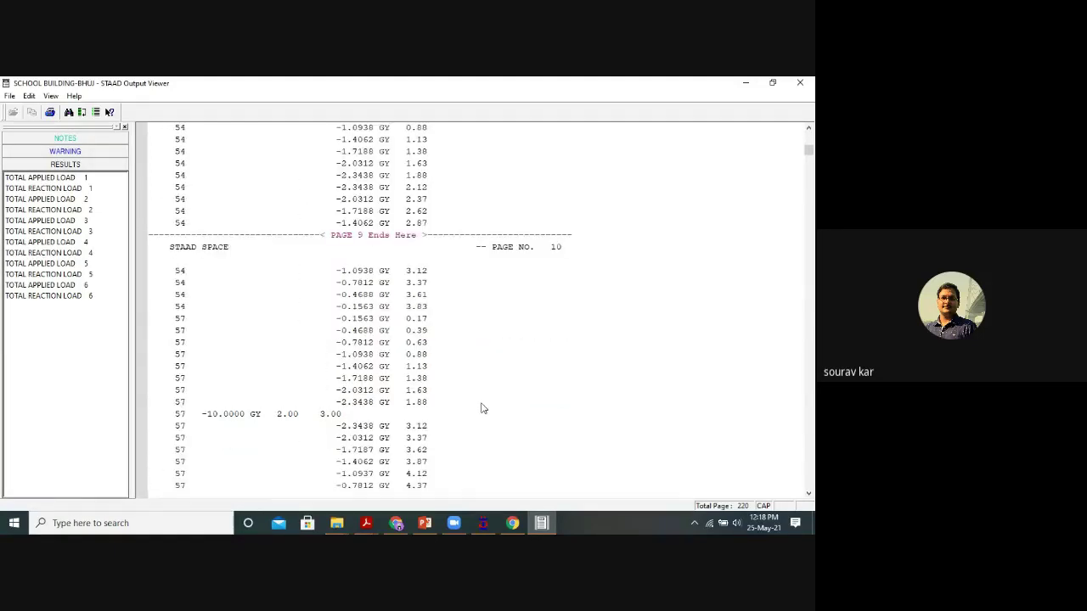
{"action": "scroll", "coordinate": [481, 409], "scroll_direction": "down", "scroll_amount": 20}
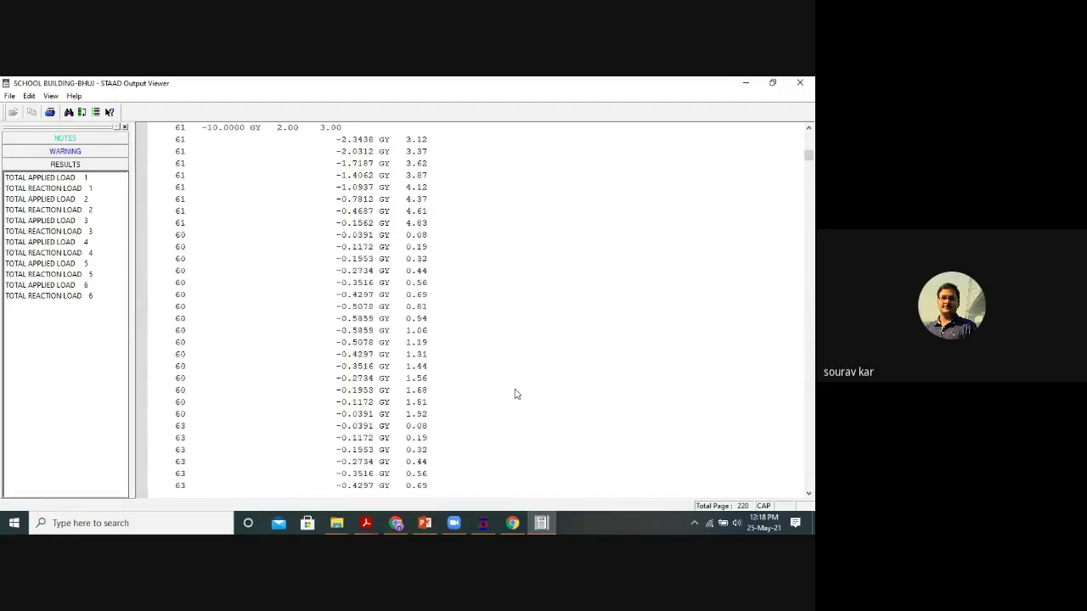
{"action": "scroll", "coordinate": [515, 394], "scroll_direction": "down", "scroll_amount": 8}
Review the load case 5 equilibrium summary, maximum displacements and joint load tables near the end of the output file.
{"action": "left_click_drag", "start_coordinate": [807, 155], "coordinate": [795, 473]}
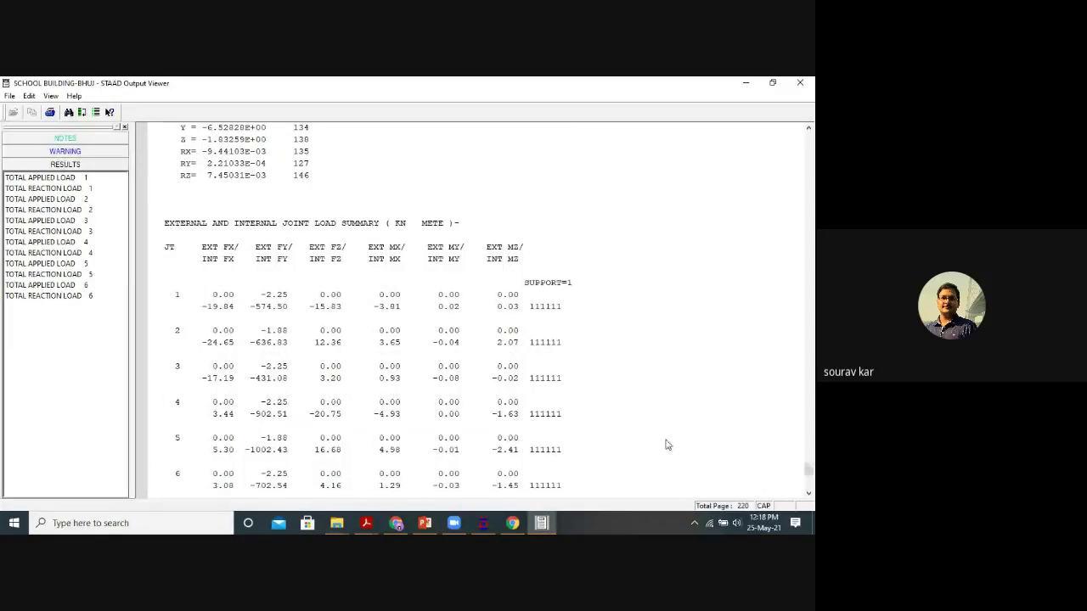
{"action": "scroll", "coordinate": [668, 445], "scroll_direction": "up", "scroll_amount": 15}
{"action": "scroll", "coordinate": [668, 444], "scroll_direction": "down", "scroll_amount": 15}
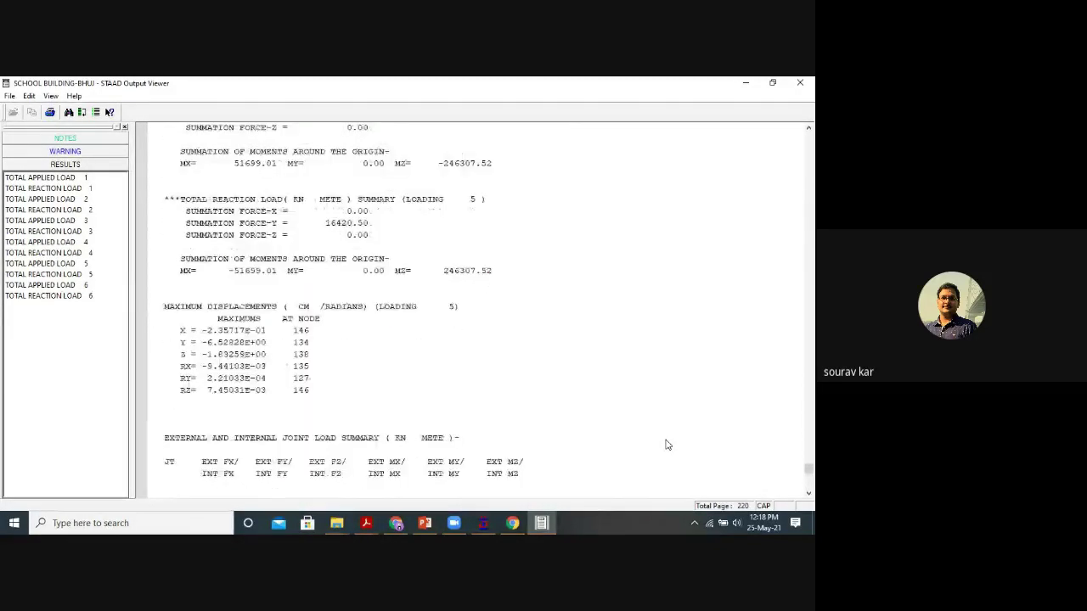
{"action": "scroll", "coordinate": [668, 444], "scroll_direction": "down", "scroll_amount": 5}
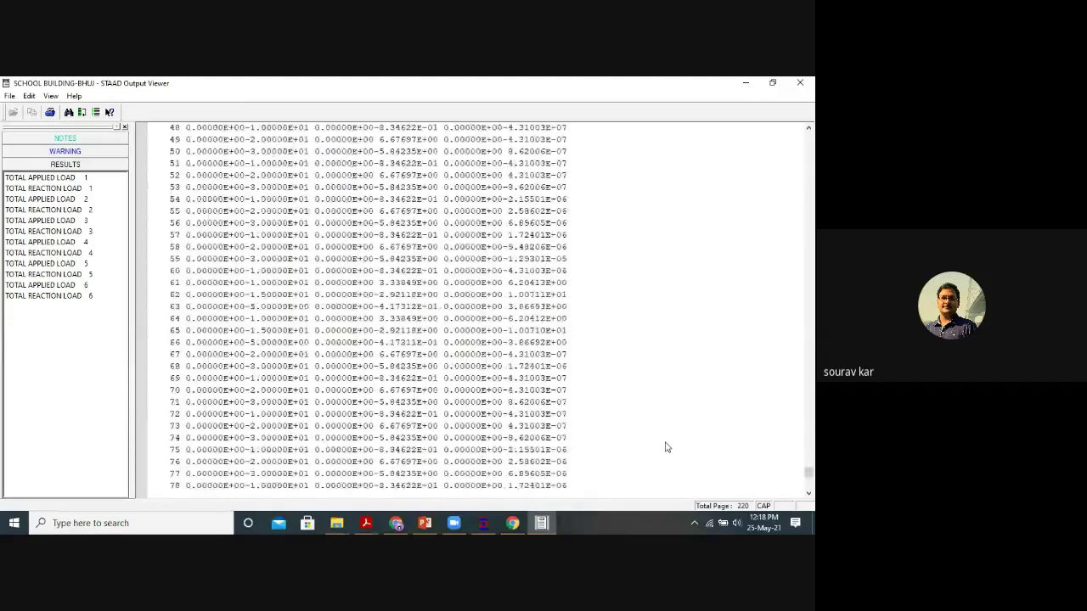
{"action": "mouse_move", "coordinate": [807, 474]}
{"action": "left_mouse_down"}
{"action": "mouse_move", "coordinate": [809, 492]}
{"action": "mouse_move", "coordinate": [809, 474]}
{"action": "left_mouse_up"}
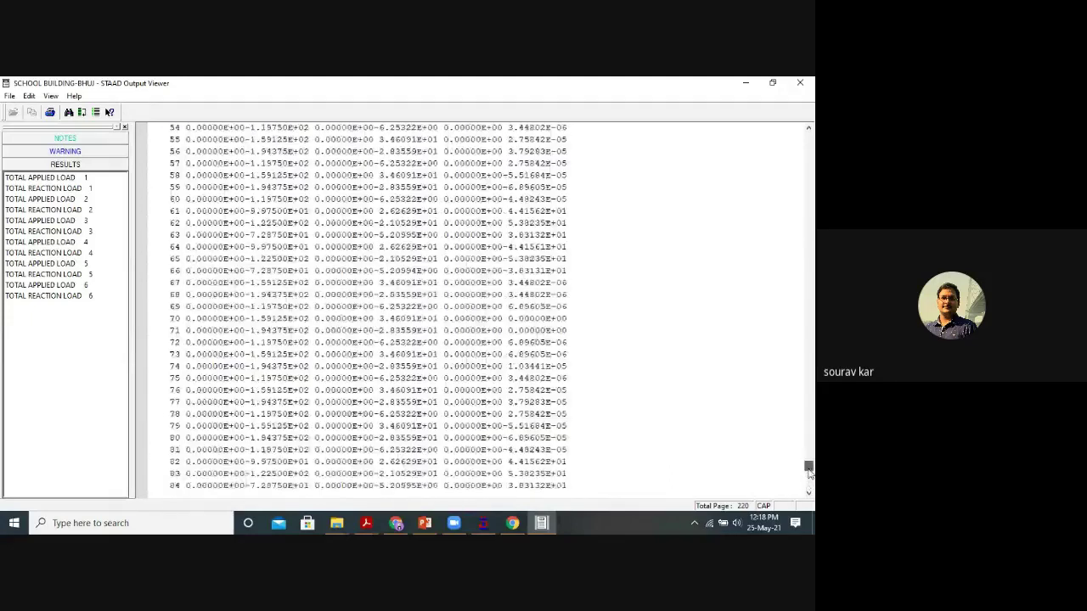
{"action": "scroll", "coordinate": [620, 431], "scroll_direction": "down", "scroll_amount": 20}
{"action": "scroll", "coordinate": [619, 428], "scroll_direction": "down", "scroll_amount": 4}
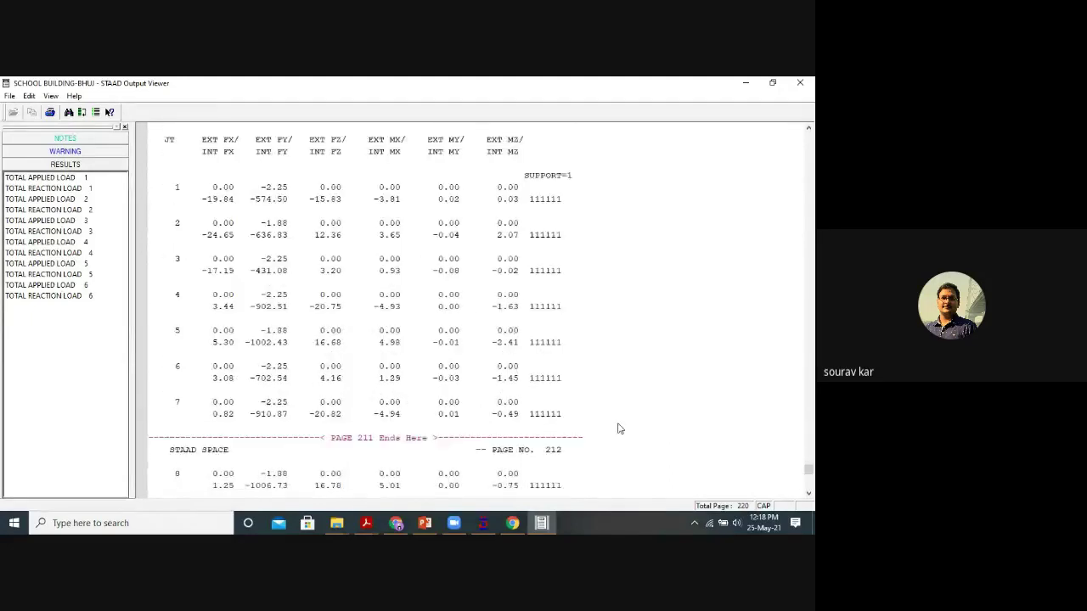
{"action": "scroll", "coordinate": [620, 429], "scroll_direction": "up", "scroll_amount": 10}
{"action": "scroll", "coordinate": [619, 427], "scroll_direction": "down", "scroll_amount": 4}
{"action": "scroll", "coordinate": [619, 427], "scroll_direction": "up", "scroll_amount": 20}
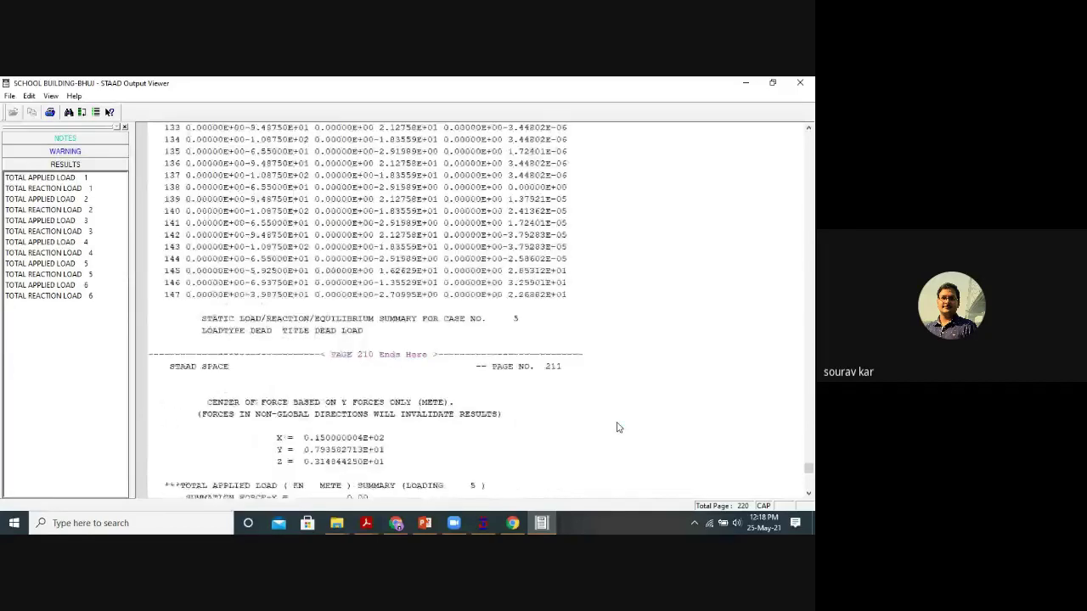
Examine the applied load, reaction and displacement summaries for seismic load cases 4 and 3.
{"action": "scroll", "coordinate": [618, 423], "scroll_direction": "up", "scroll_amount": 10}
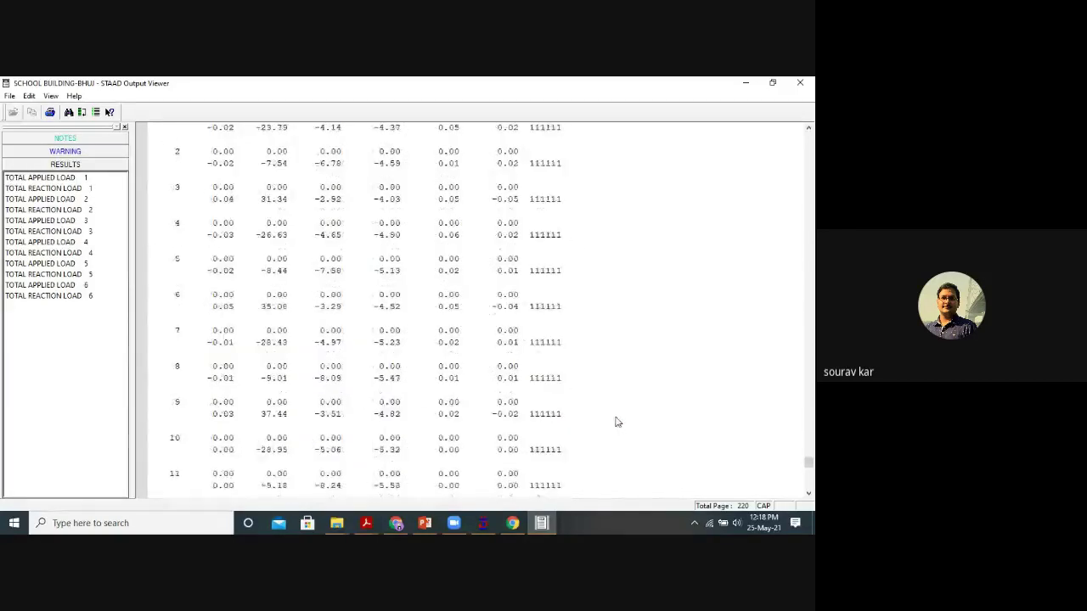
{"action": "scroll", "coordinate": [618, 422], "scroll_direction": "up", "scroll_amount": 10}
{"action": "scroll", "coordinate": [618, 422], "scroll_direction": "down", "scroll_amount": 6}
{"action": "scroll", "coordinate": [618, 423], "scroll_direction": "up", "scroll_amount": 13}
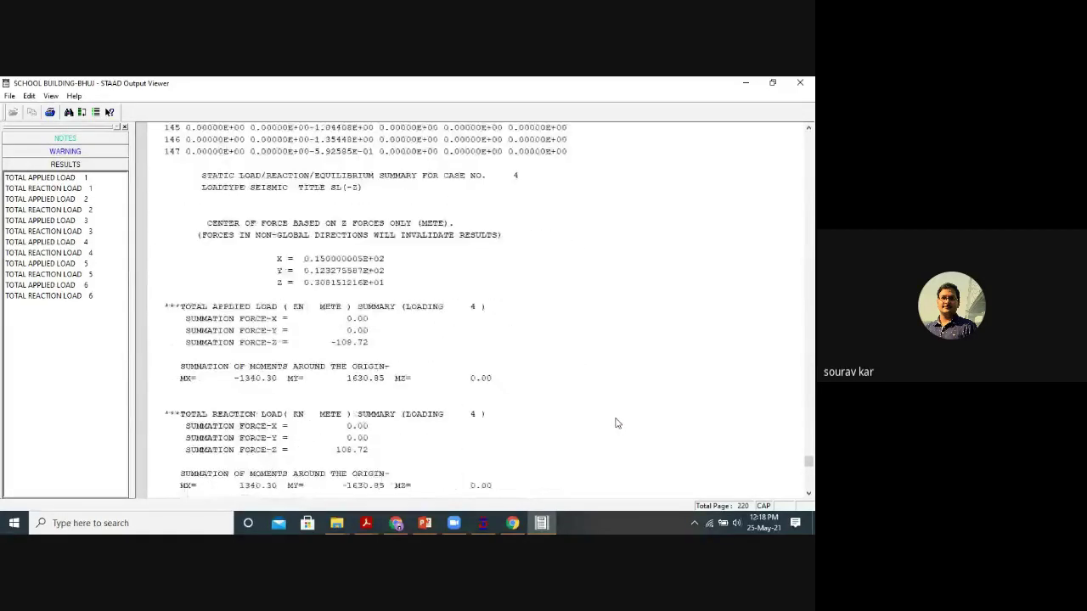
{"action": "scroll", "coordinate": [617, 423], "scroll_direction": "up", "scroll_amount": 20}
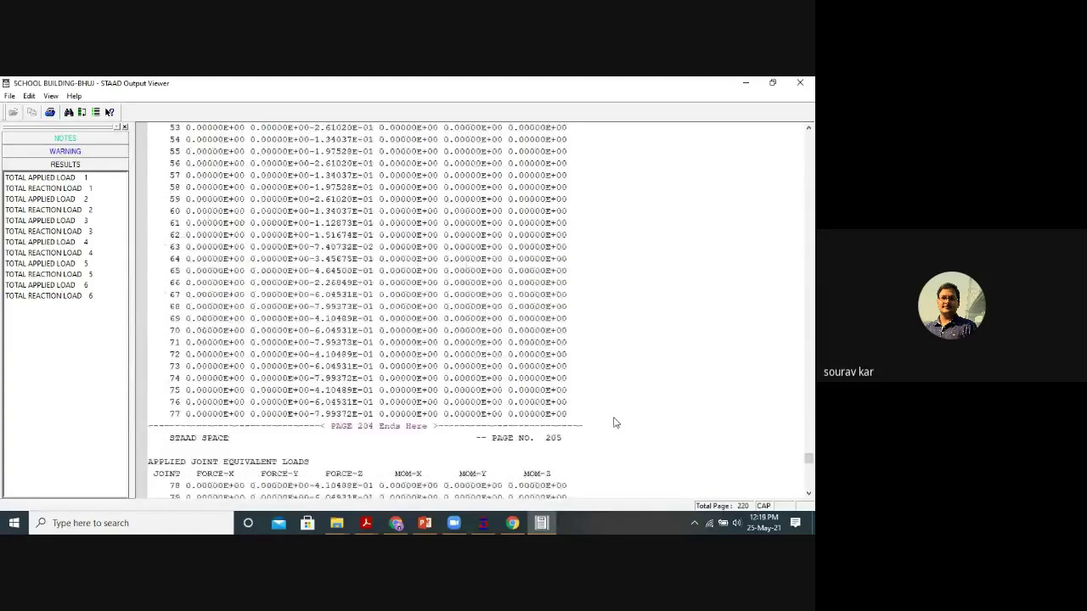
{"action": "scroll", "coordinate": [616, 423], "scroll_direction": "up", "scroll_amount": 20}
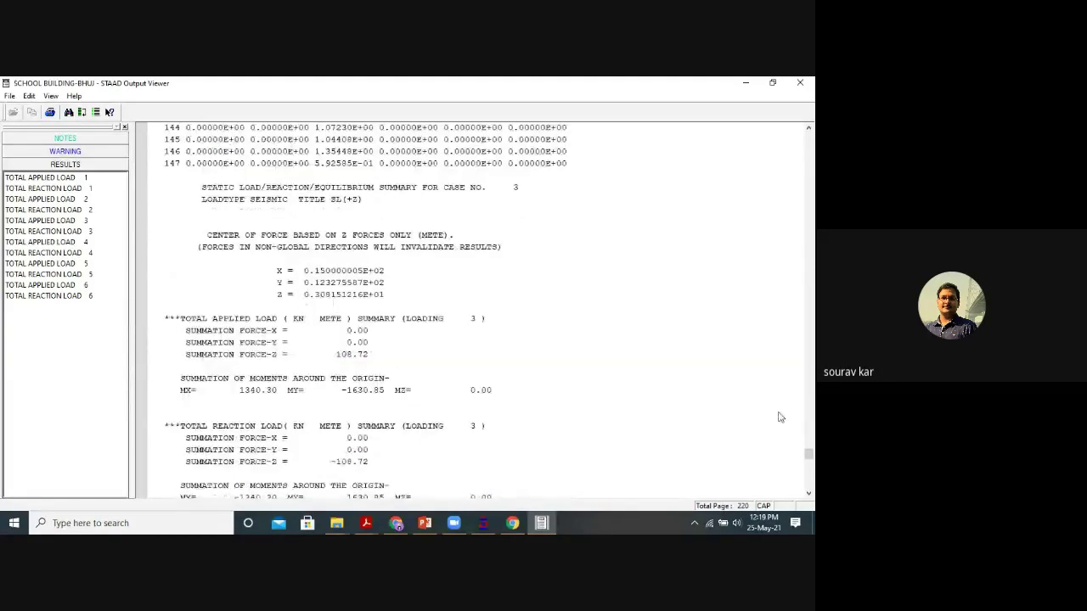
{"action": "left_click_drag", "start_coordinate": [804, 453], "coordinate": [808, 459]}
{"action": "scroll", "coordinate": [729, 442], "scroll_direction": "down", "scroll_amount": 20}
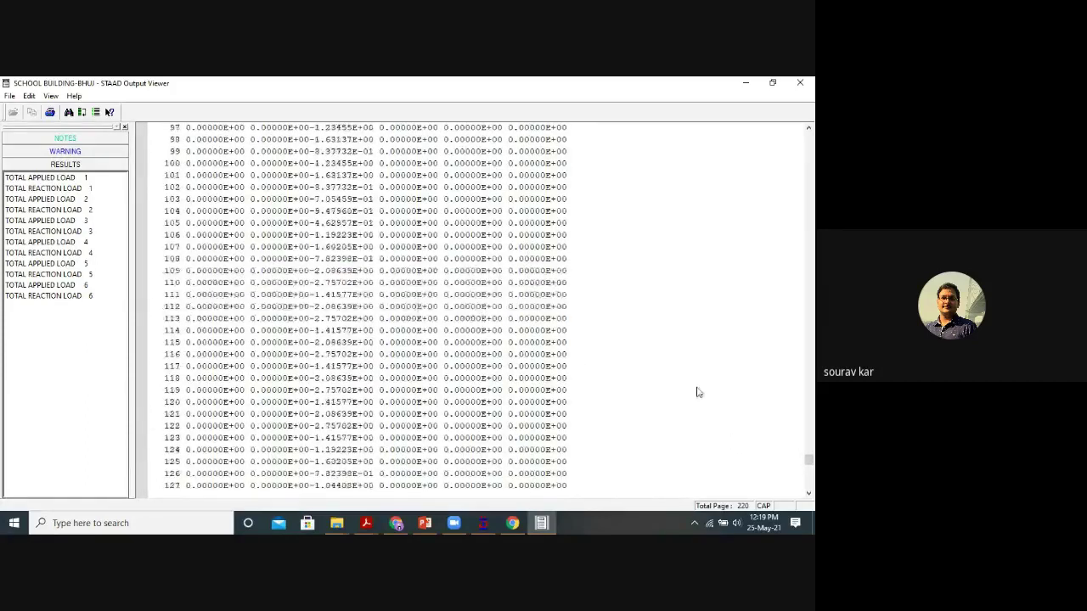
{"action": "scroll", "coordinate": [680, 389], "scroll_direction": "down", "scroll_amount": 20}
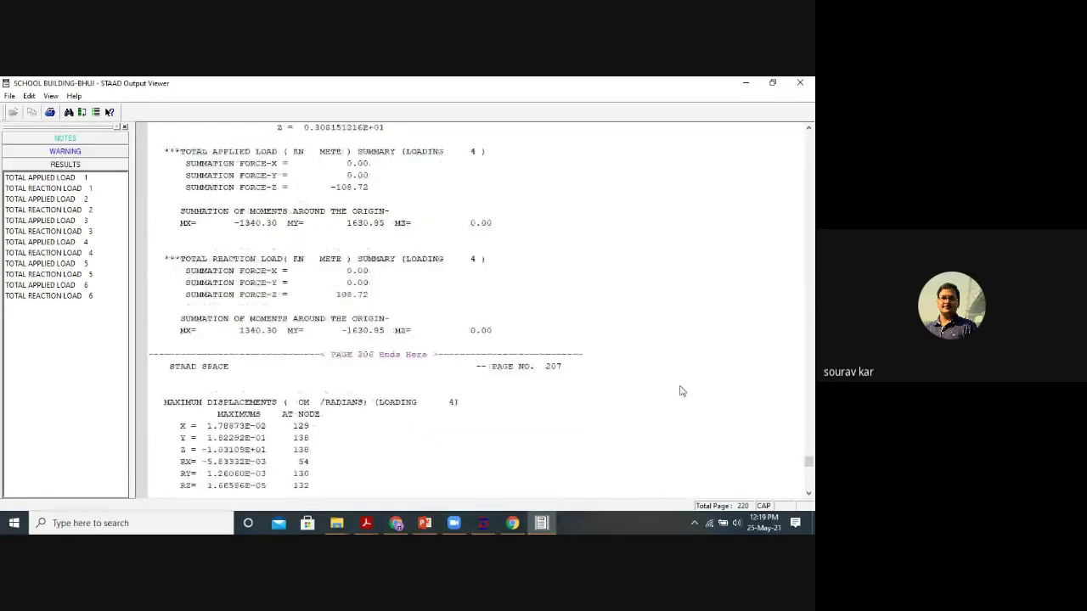
{"action": "scroll", "coordinate": [680, 391], "scroll_direction": "down", "scroll_amount": 6}
{"action": "scroll", "coordinate": [679, 392], "scroll_direction": "up", "scroll_amount": 20}
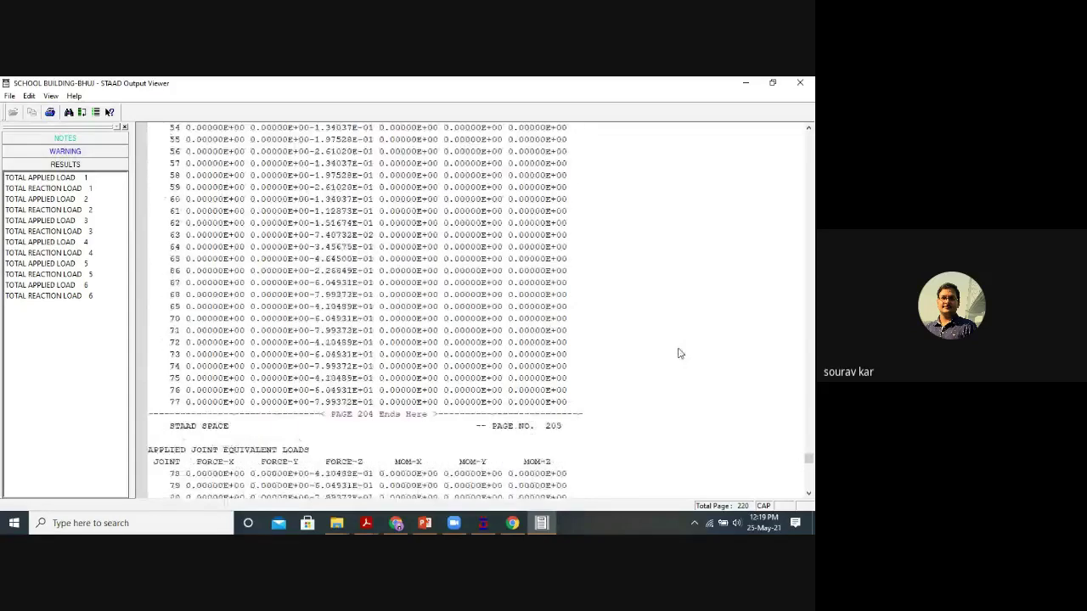
Inspect the maximum displacement table for load case 1, highlighting the X displacement row and its node.
{"action": "left_click_drag", "start_coordinate": [809, 458], "coordinate": [809, 441]}
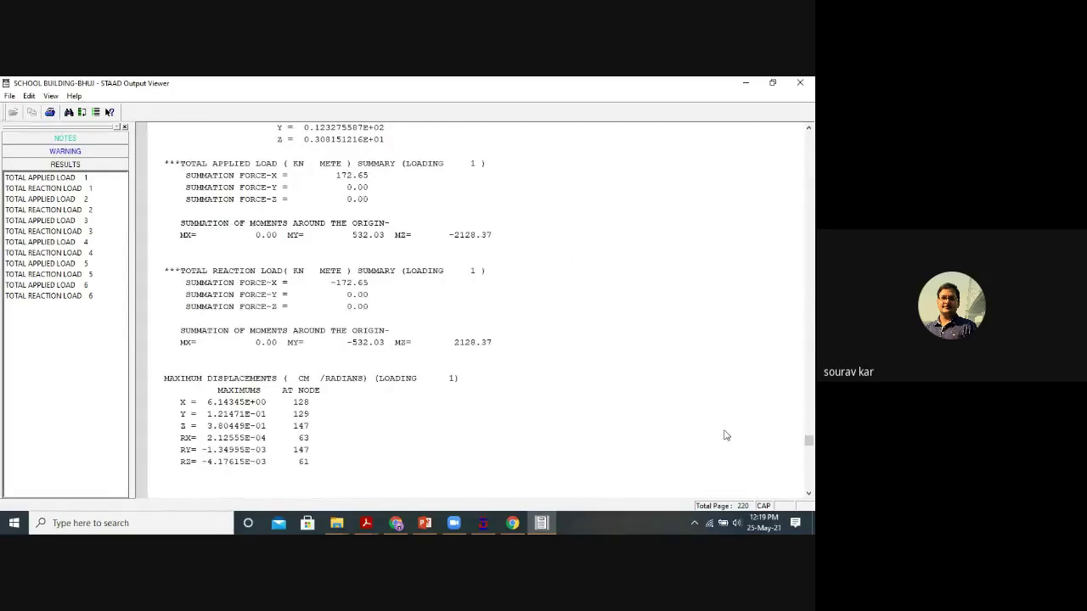
{"action": "left_click", "coordinate": [269, 398]}
{"action": "left_click", "coordinate": [365, 415]}
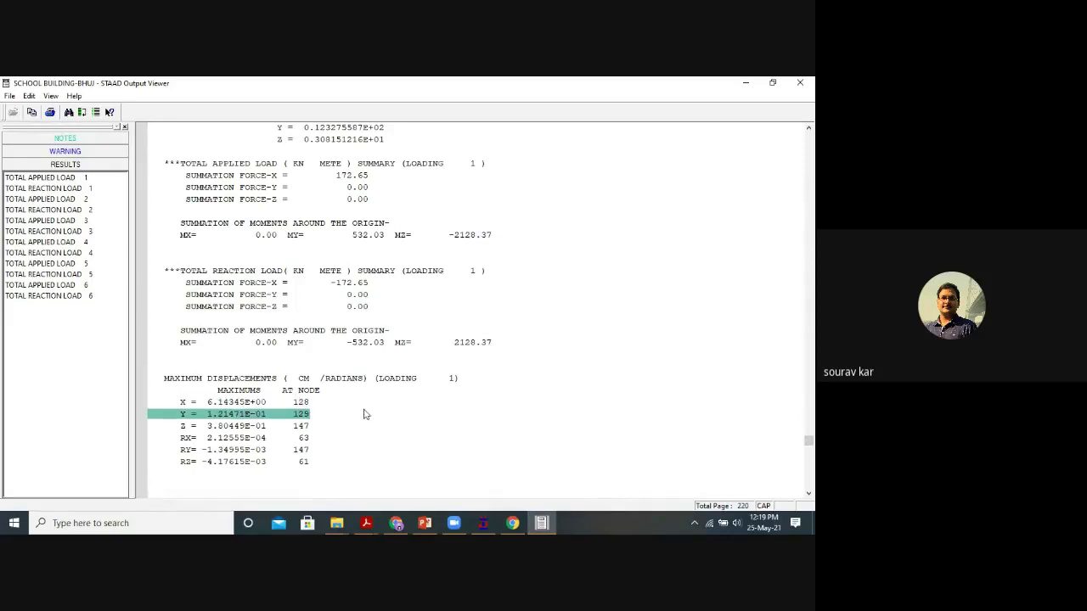
{"action": "left_click", "coordinate": [299, 403]}
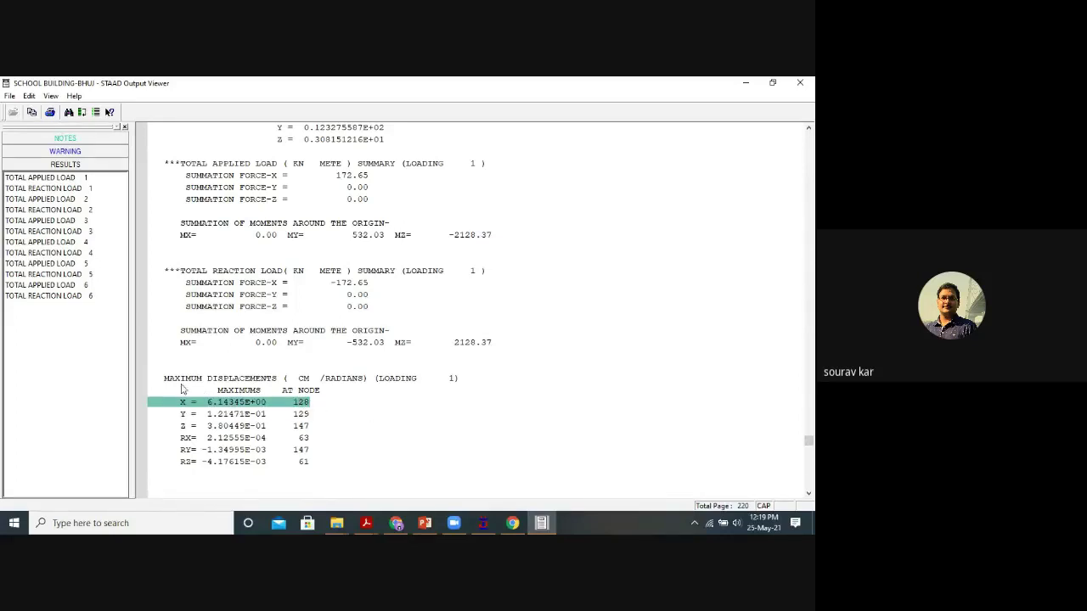
{"action": "left_click_drag", "start_coordinate": [163, 377], "coordinate": [215, 411]}
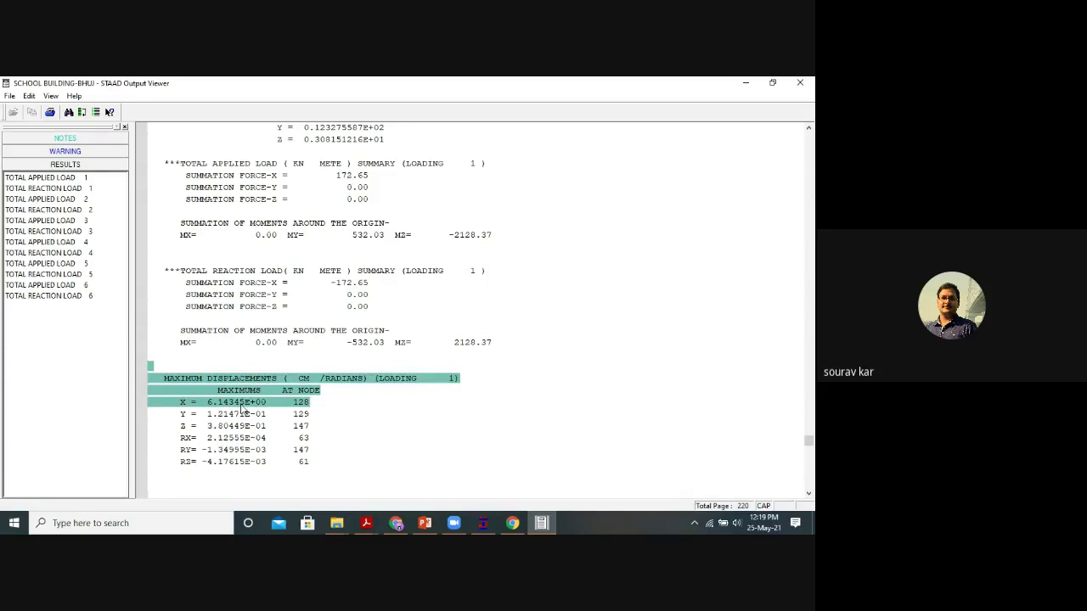
{"action": "left_click", "coordinate": [241, 405]}
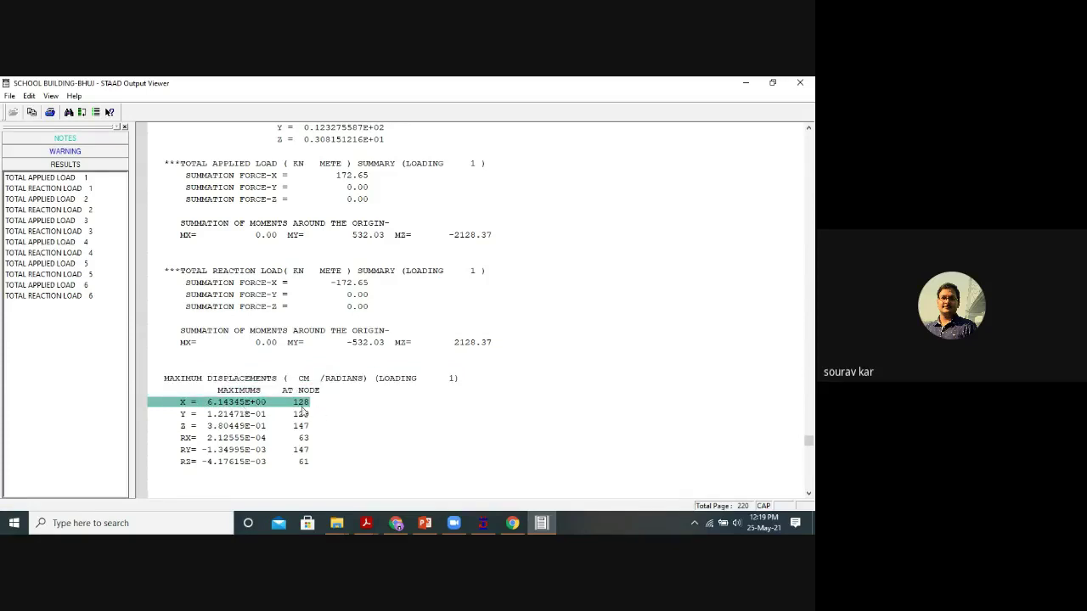
{"action": "left_click", "coordinate": [302, 415]}
{"action": "left_click", "coordinate": [297, 404]}
{"action": "left_click", "coordinate": [377, 414]}
{"action": "left_click", "coordinate": [291, 405]}
Trace load case 1 back through its applied joint equivalent loads to the IS 1893 lateral force listing by floor level.
{"action": "scroll", "coordinate": [407, 410], "scroll_direction": "up", "scroll_amount": 8}
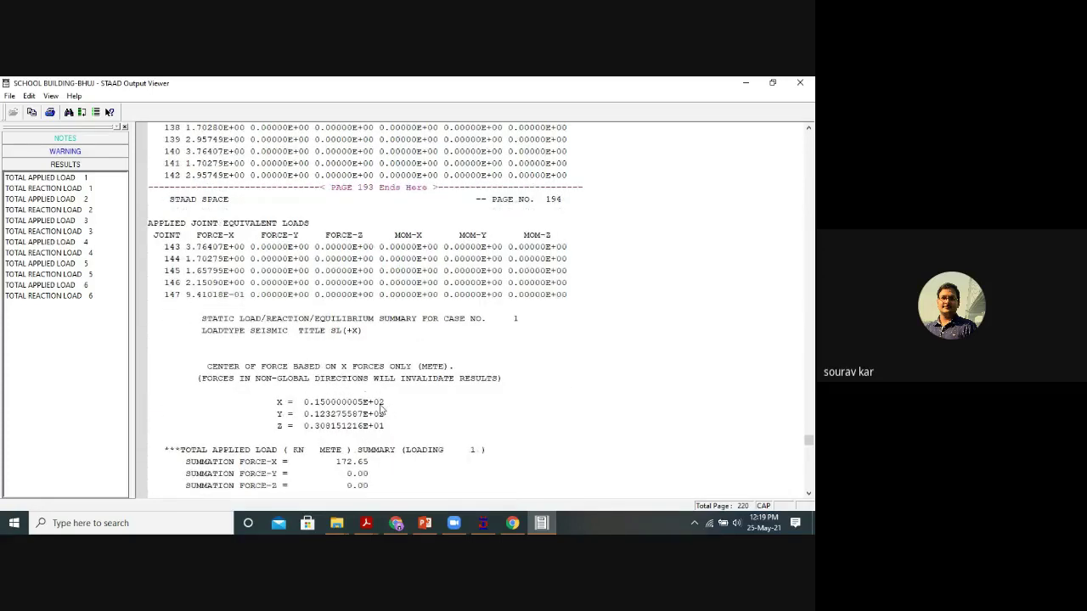
{"action": "scroll", "coordinate": [389, 412], "scroll_direction": "up", "scroll_amount": 20}
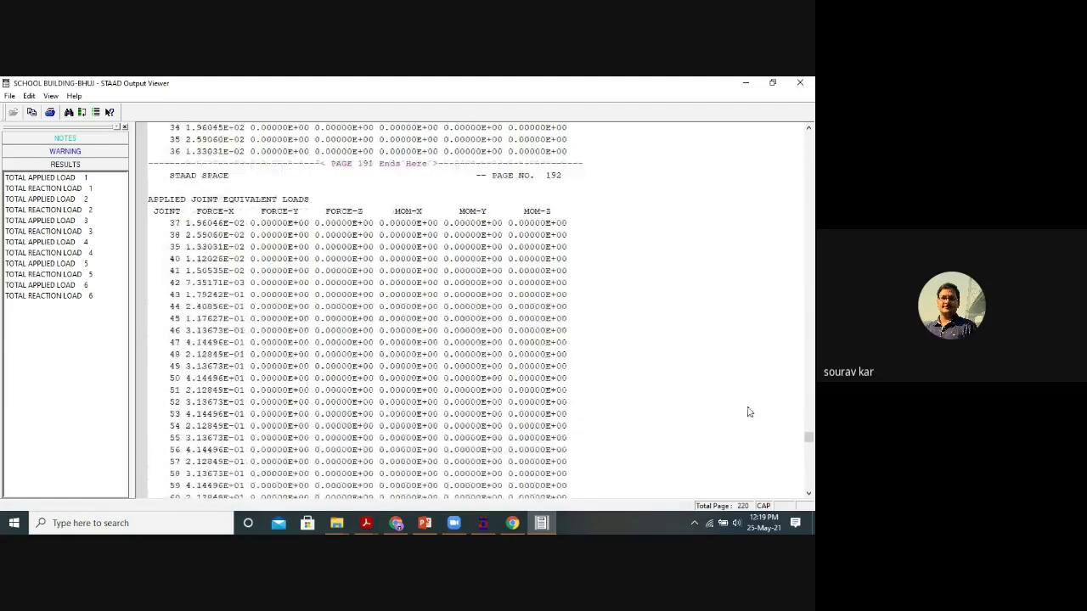
{"action": "scroll", "coordinate": [809, 442], "scroll_direction": "up", "scroll_amount": 20}
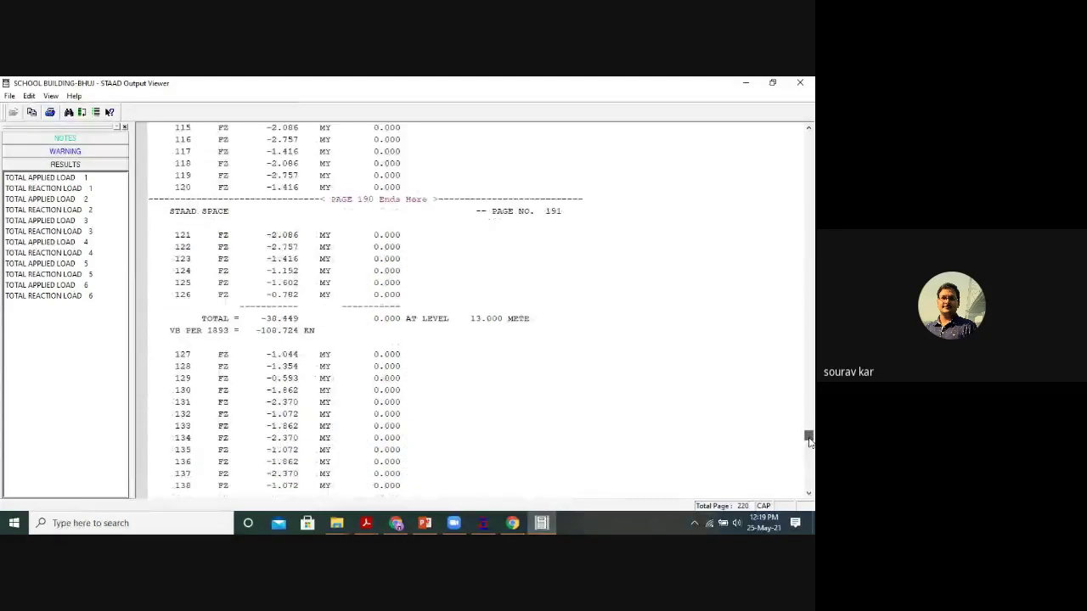
View the total reaction load summary for load case 6 and its support joint load table.
{"action": "left_click", "coordinate": [60, 298]}
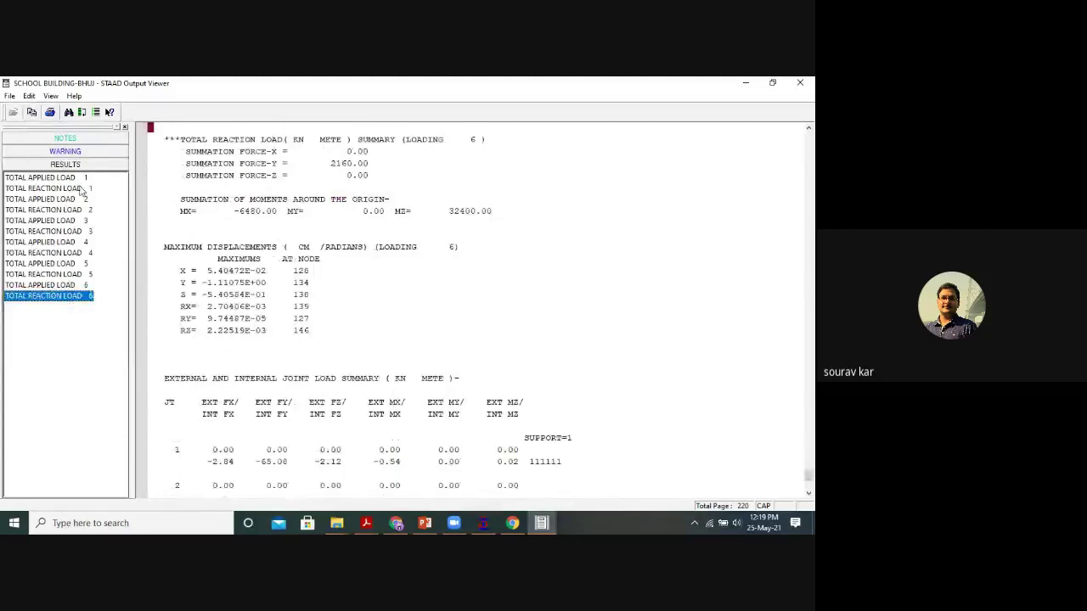
{"action": "left_click", "coordinate": [66, 163]}
{"action": "scroll", "coordinate": [370, 437], "scroll_direction": "down", "scroll_amount": 15}
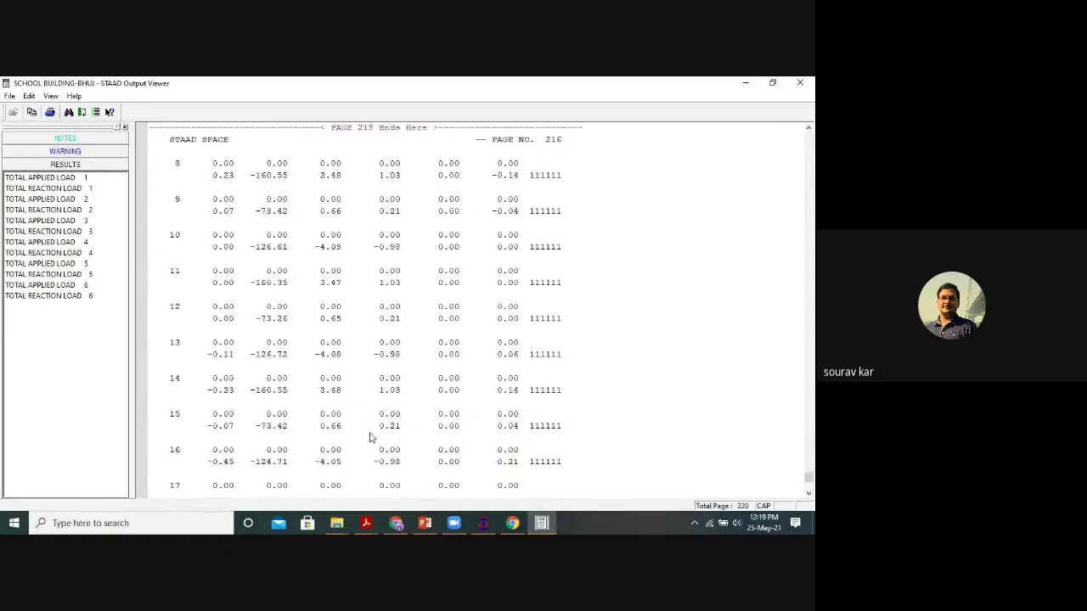
{"action": "scroll", "coordinate": [370, 438], "scroll_direction": "down", "scroll_amount": 5}
Close the output file and check the analysis commands at the end of the model's command list.
{"action": "left_click", "coordinate": [800, 82]}
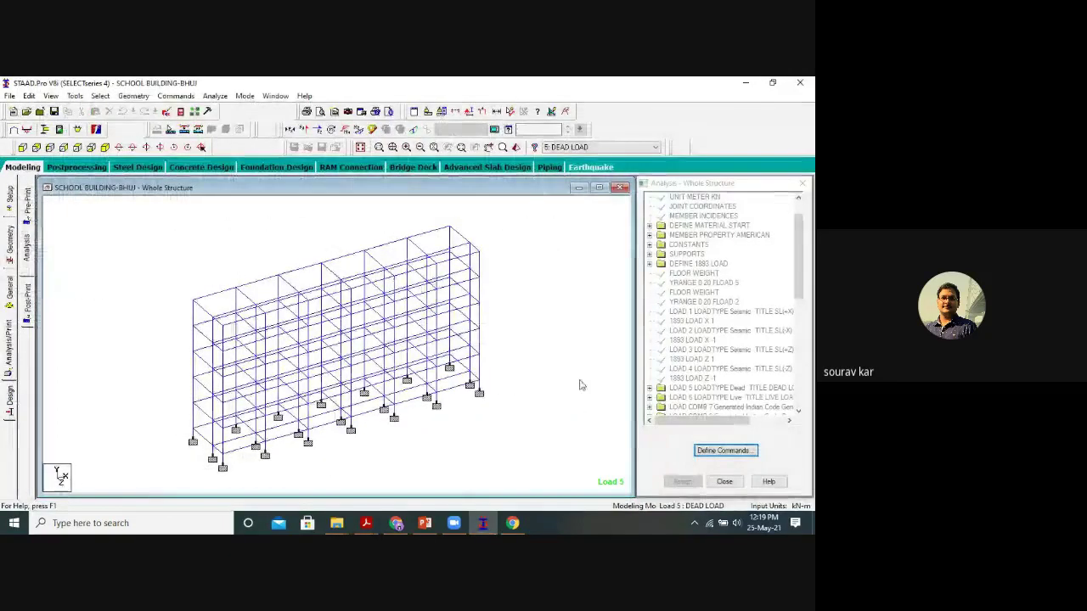
{"action": "left_click_drag", "start_coordinate": [800, 279], "coordinate": [795, 406]}
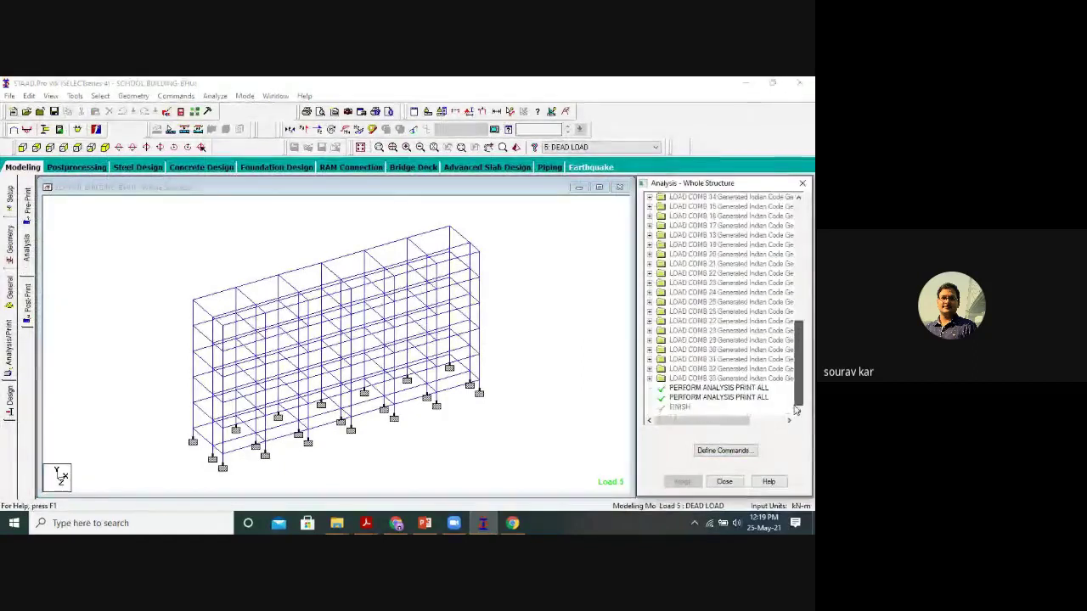
{"action": "left_click", "coordinate": [179, 224]}
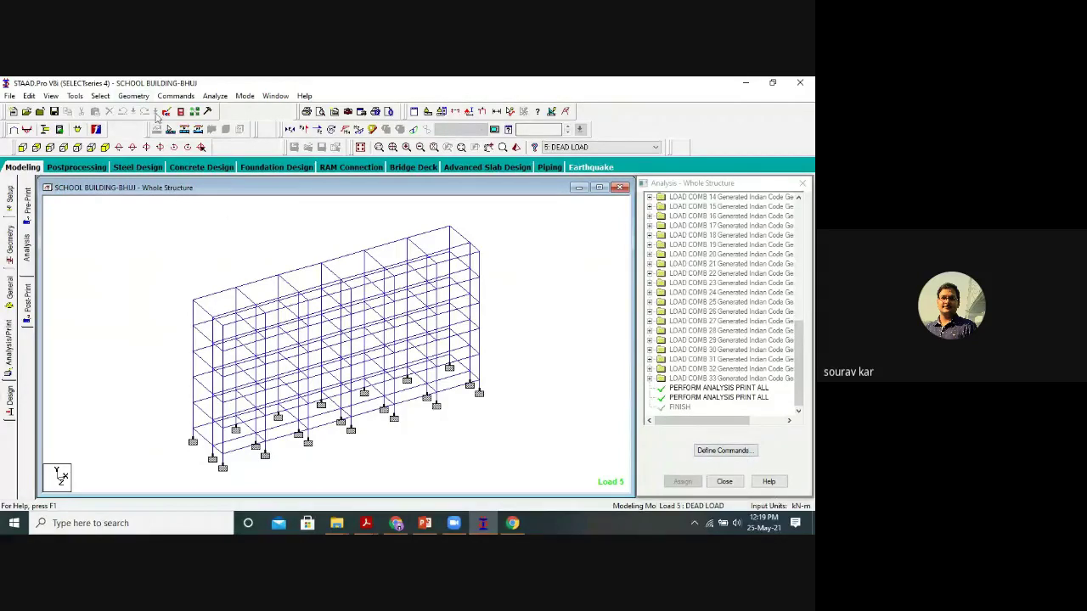
Reopen the output file and view the note about Floor/OneWay Loads/Weights.
{"action": "left_click", "coordinate": [184, 113]}
{"action": "left_click", "coordinate": [106, 153]}
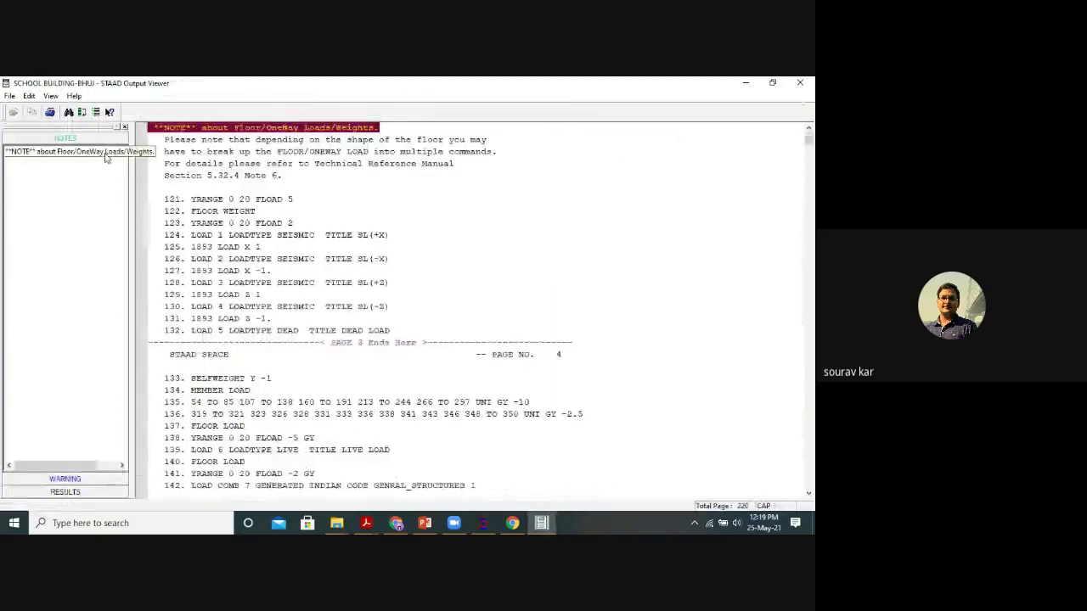
Read the output down to the problem statistics and view the total reaction load summary for load case 1.
{"action": "scroll", "coordinate": [289, 426], "scroll_direction": "down", "scroll_amount": 8}
{"action": "scroll", "coordinate": [289, 426], "scroll_direction": "down", "scroll_amount": 15}
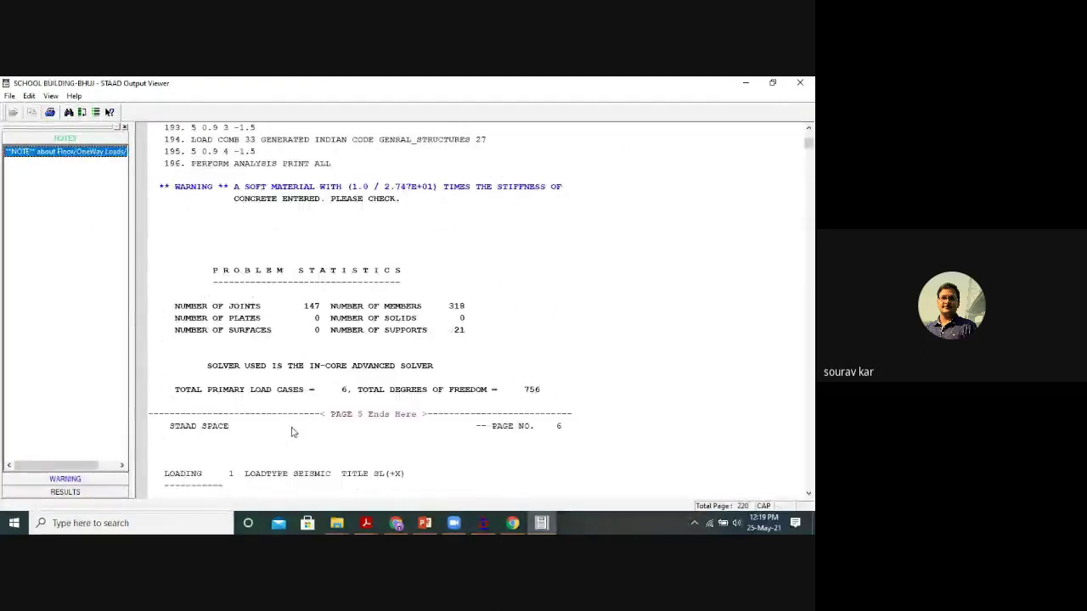
{"action": "left_click", "coordinate": [65, 493]}
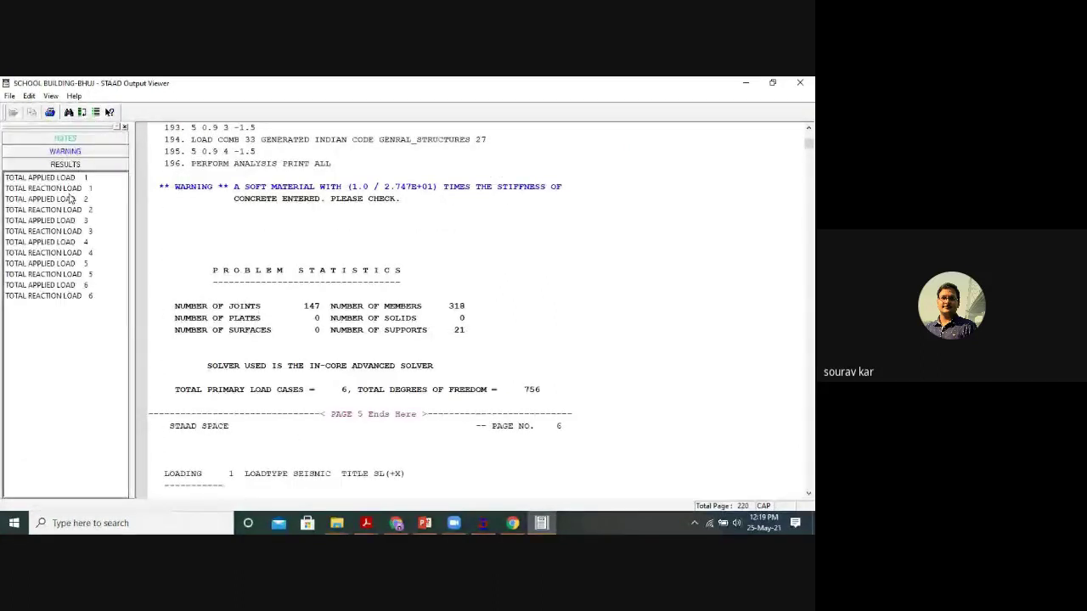
{"action": "left_click", "coordinate": [76, 188]}
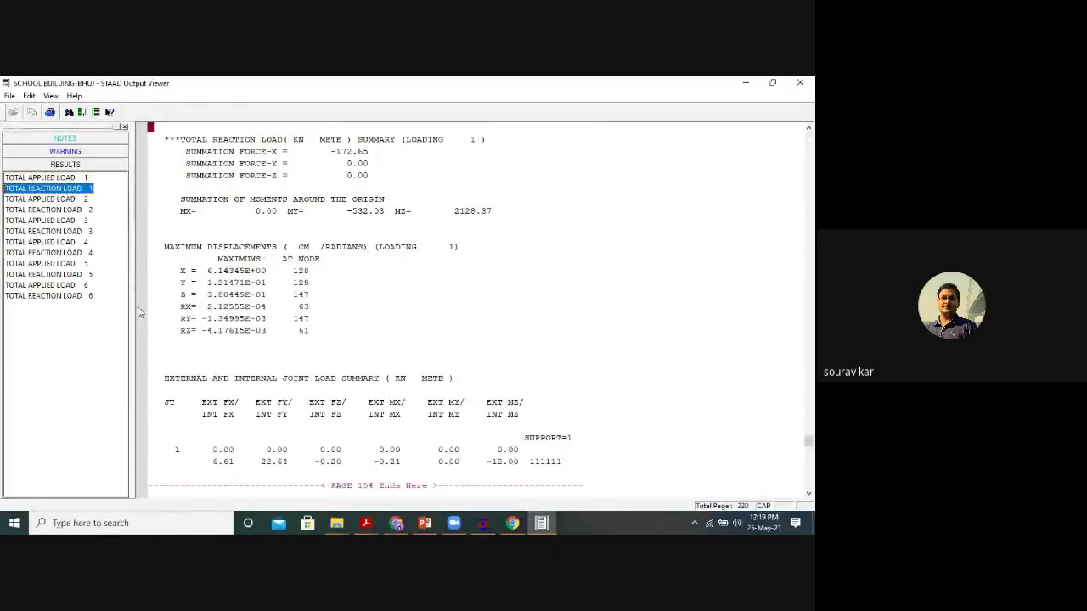
Examine load case 1's external and internal joint loads at the supports and the applied joint equivalent loads for load case 2.
{"action": "scroll", "coordinate": [366, 419], "scroll_direction": "down", "scroll_amount": 4}
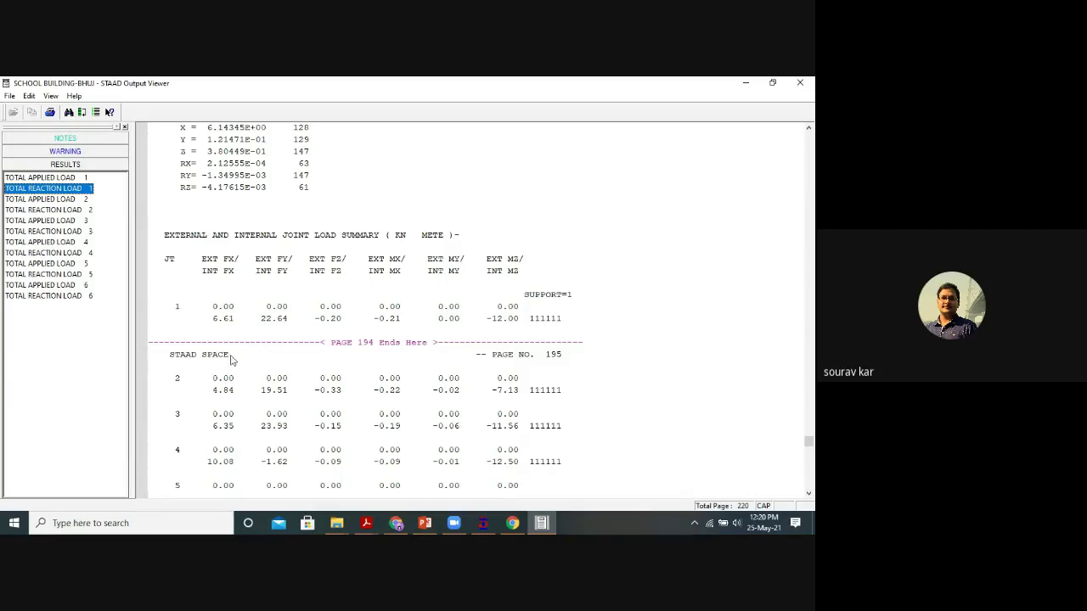
{"action": "scroll", "coordinate": [574, 399], "scroll_direction": "down", "scroll_amount": 4}
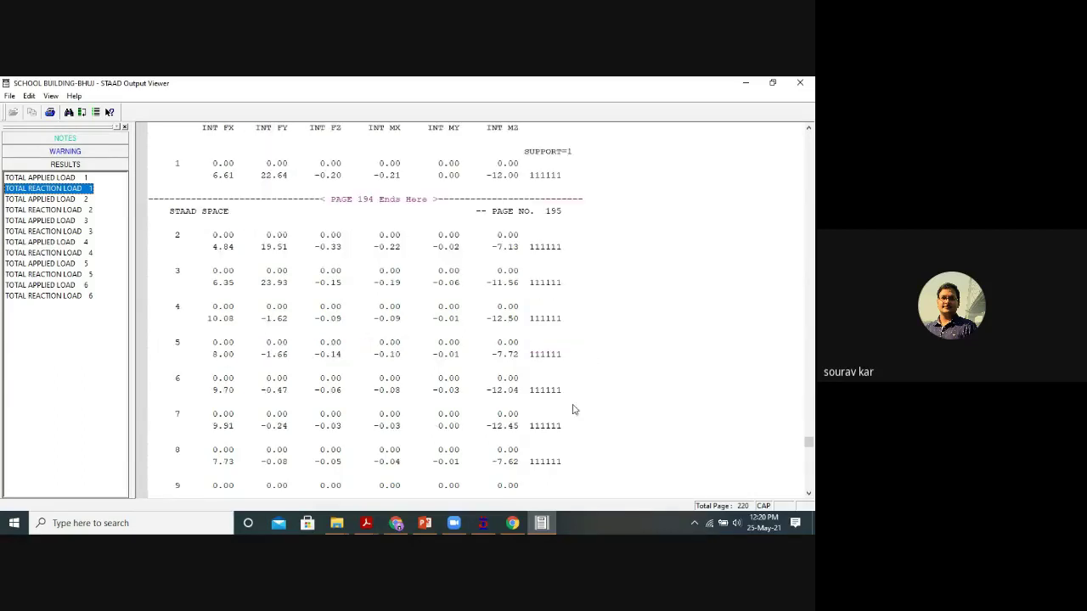
{"action": "scroll", "coordinate": [362, 415], "scroll_direction": "down", "scroll_amount": 18}
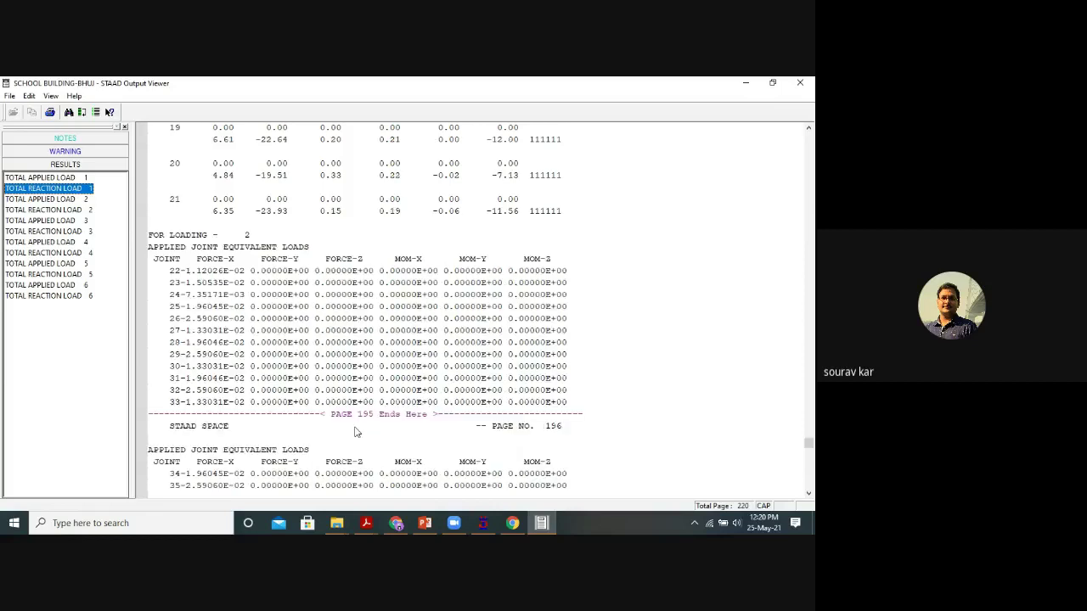
{"action": "scroll", "coordinate": [356, 432], "scroll_direction": "up", "scroll_amount": 2}
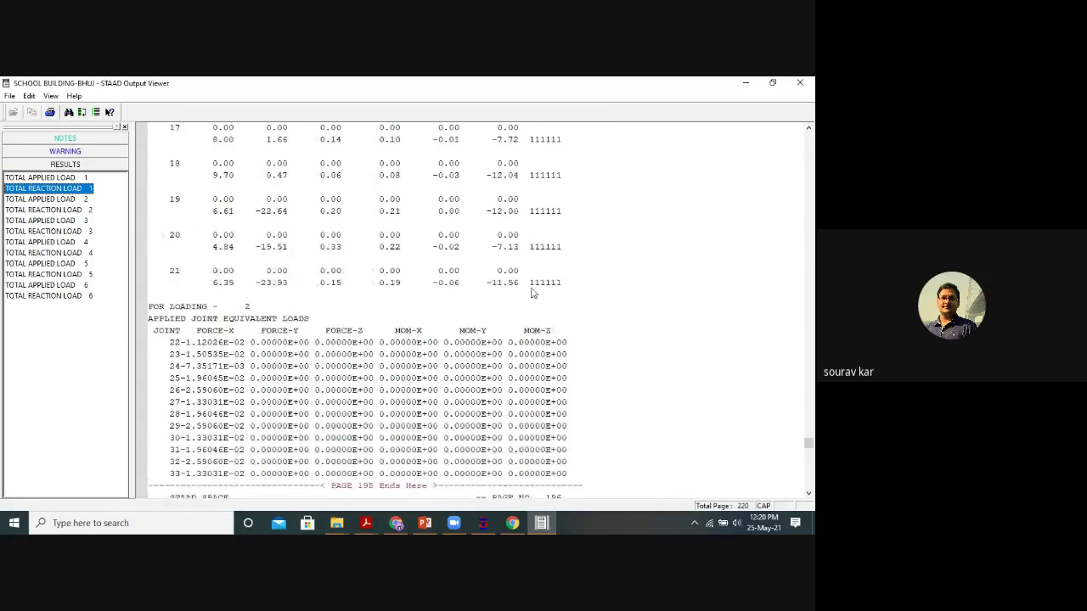
{"action": "scroll", "coordinate": [302, 418], "scroll_direction": "down", "scroll_amount": 18}
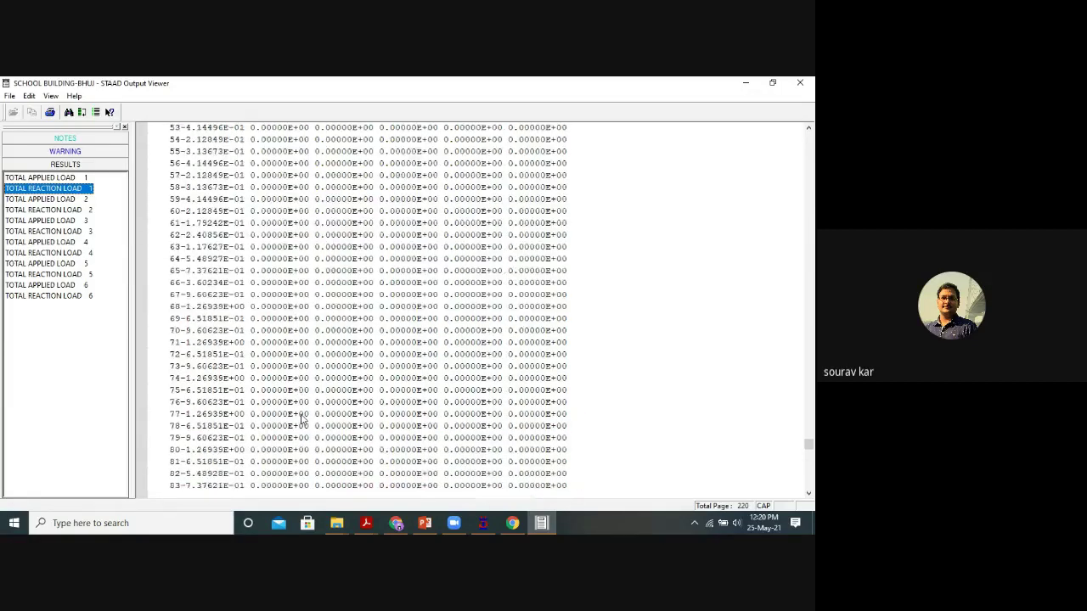
View the total reaction load summary for load case 2 and compare the applied and reaction Z-force totals for load case 4.
{"action": "left_click", "coordinate": [62, 200]}
{"action": "left_click", "coordinate": [61, 211]}
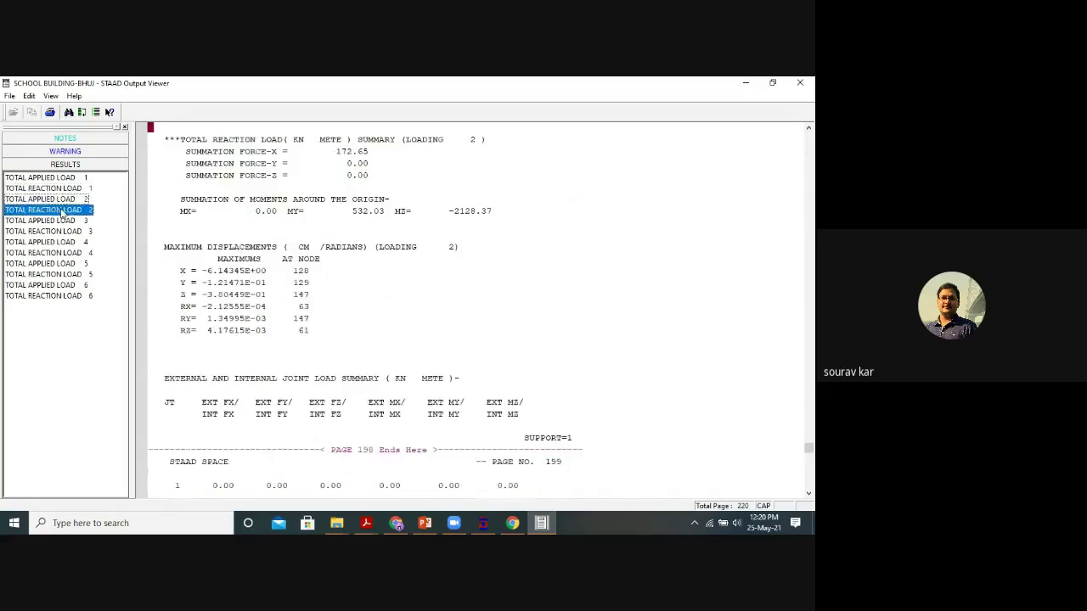
{"action": "left_click", "coordinate": [60, 244]}
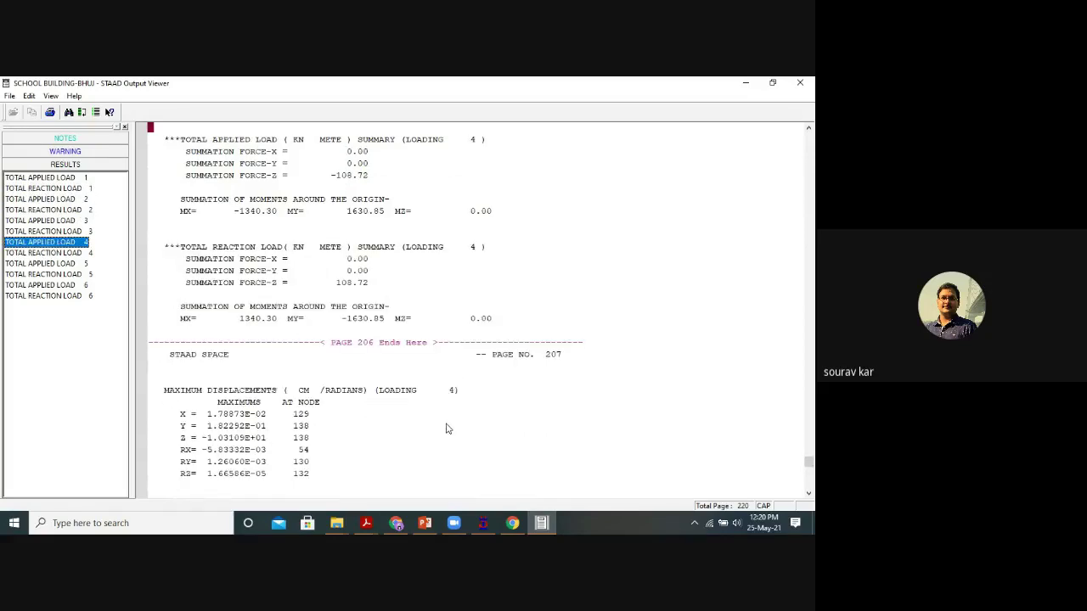
{"action": "left_click", "coordinate": [447, 428]}
{"action": "left_click", "coordinate": [347, 285]}
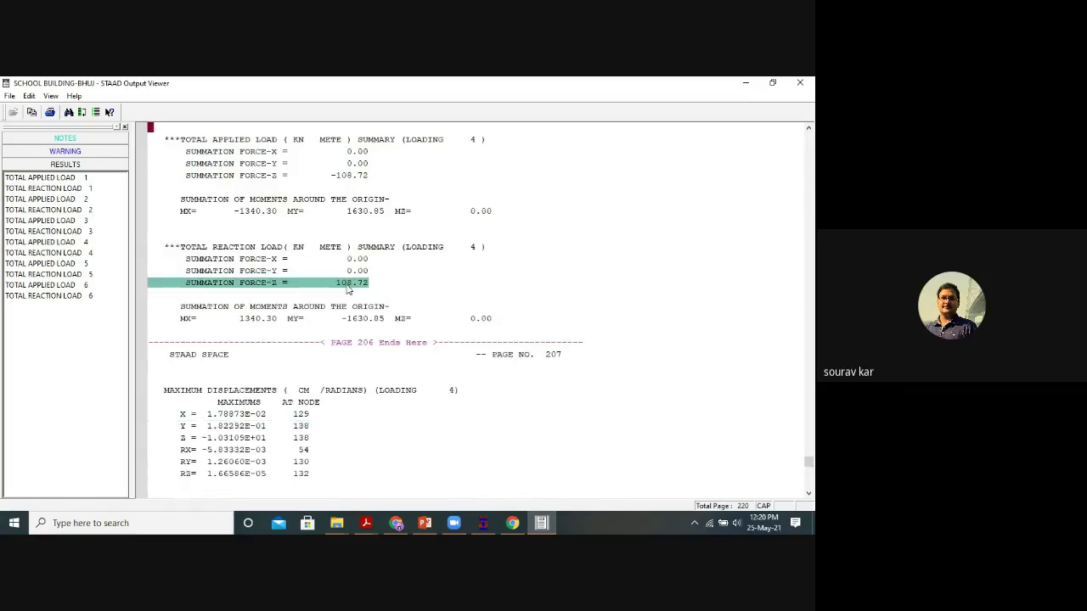
{"action": "scroll", "coordinate": [469, 350], "scroll_direction": "up", "scroll_amount": 4}
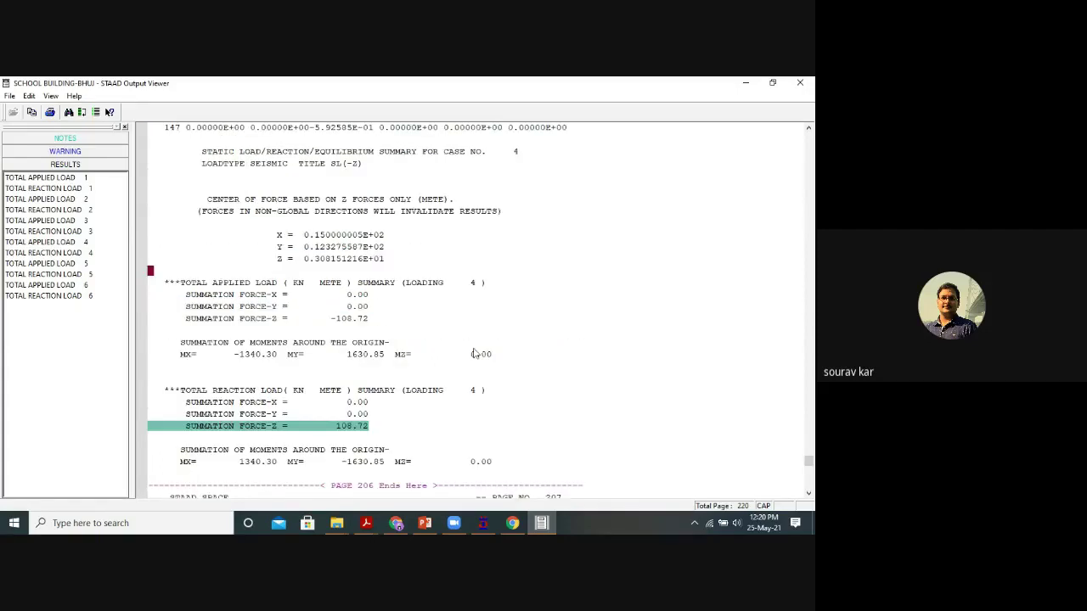
Close the output file and switch to the PowerPoint presentation to check the manual base shear calculation.
{"action": "left_click", "coordinate": [483, 523]}
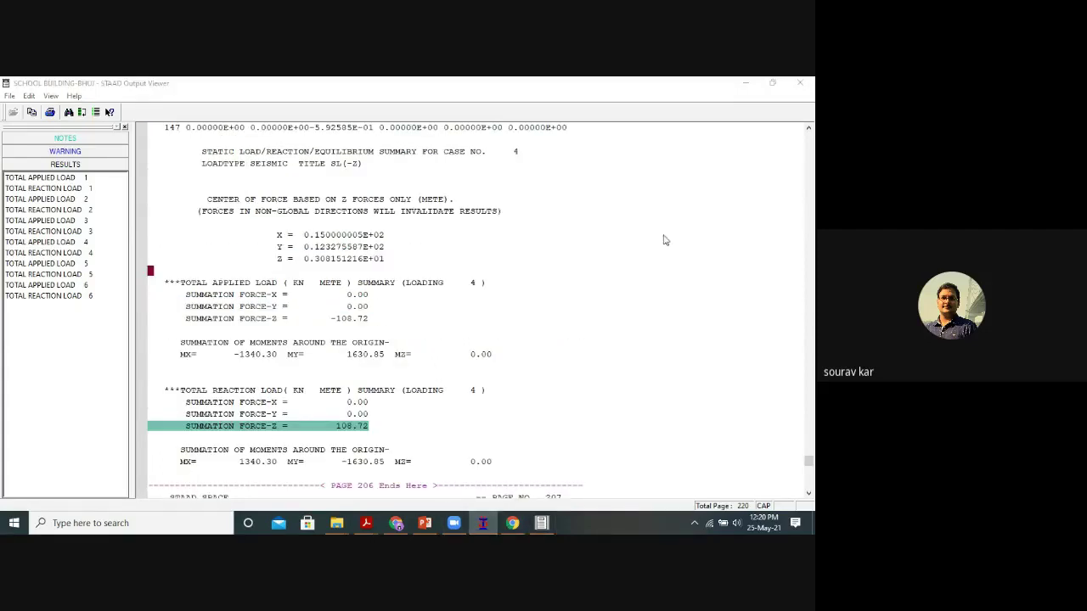
{"action": "left_click", "coordinate": [811, 83]}
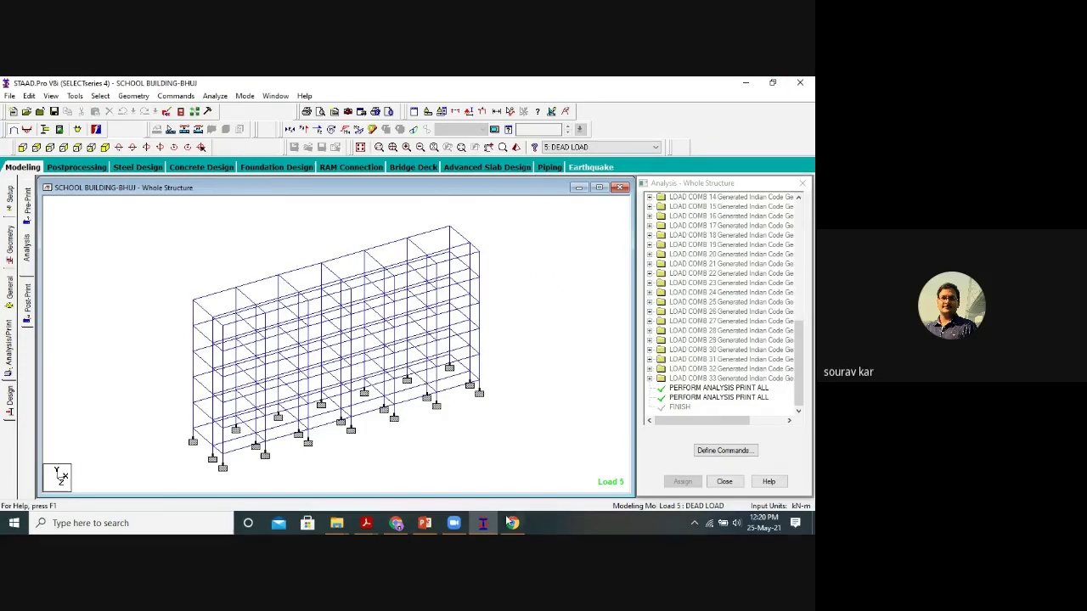
{"action": "left_click", "coordinate": [439, 526]}
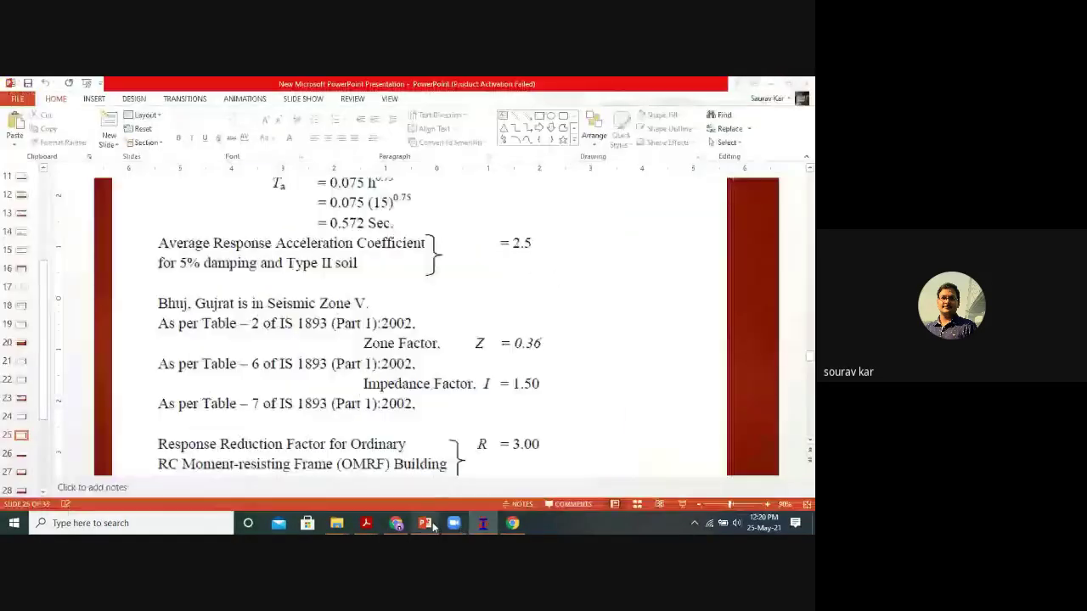
{"action": "scroll", "coordinate": [645, 372], "scroll_direction": "down", "scroll_amount": 3}
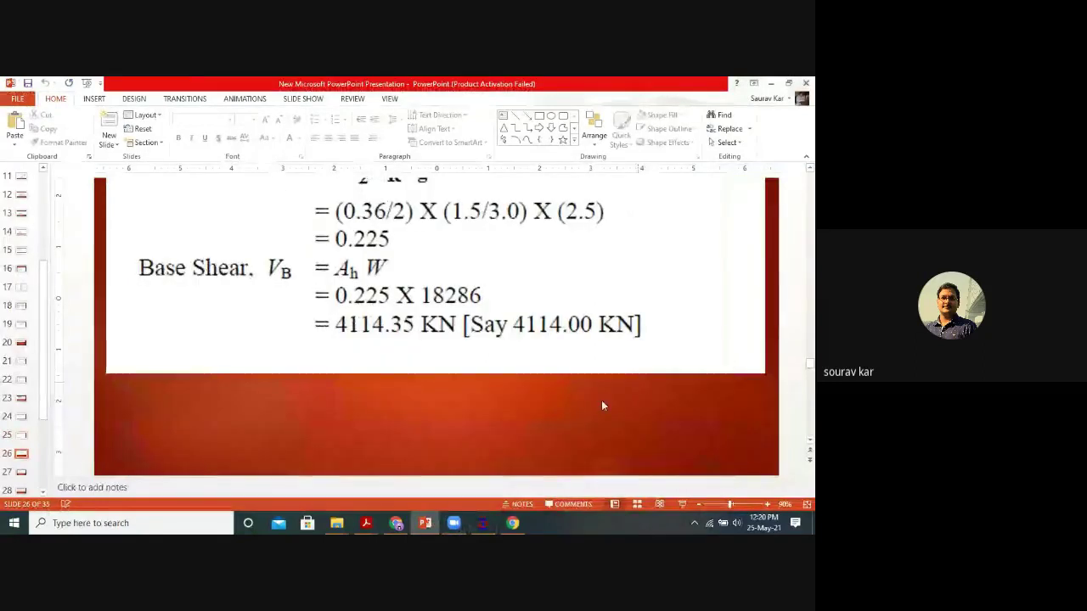